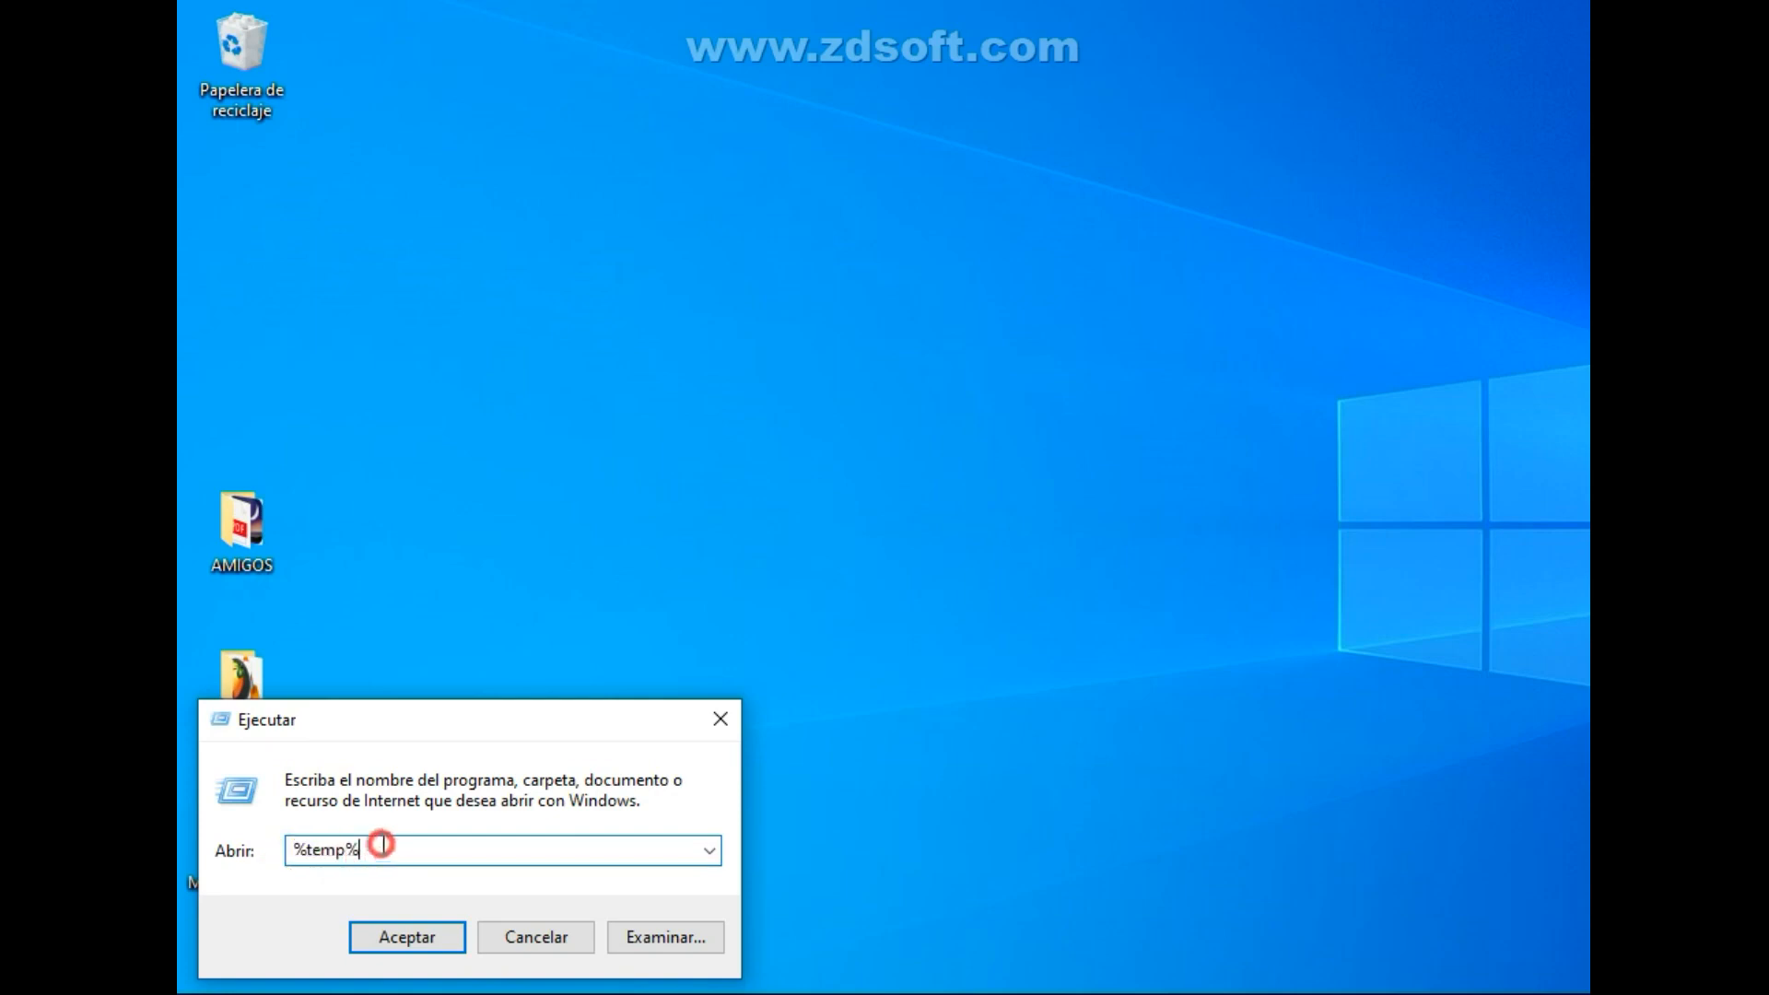
Open the %temp% folder from the Run dialog and delete all of its files and folders.
click(433, 936)
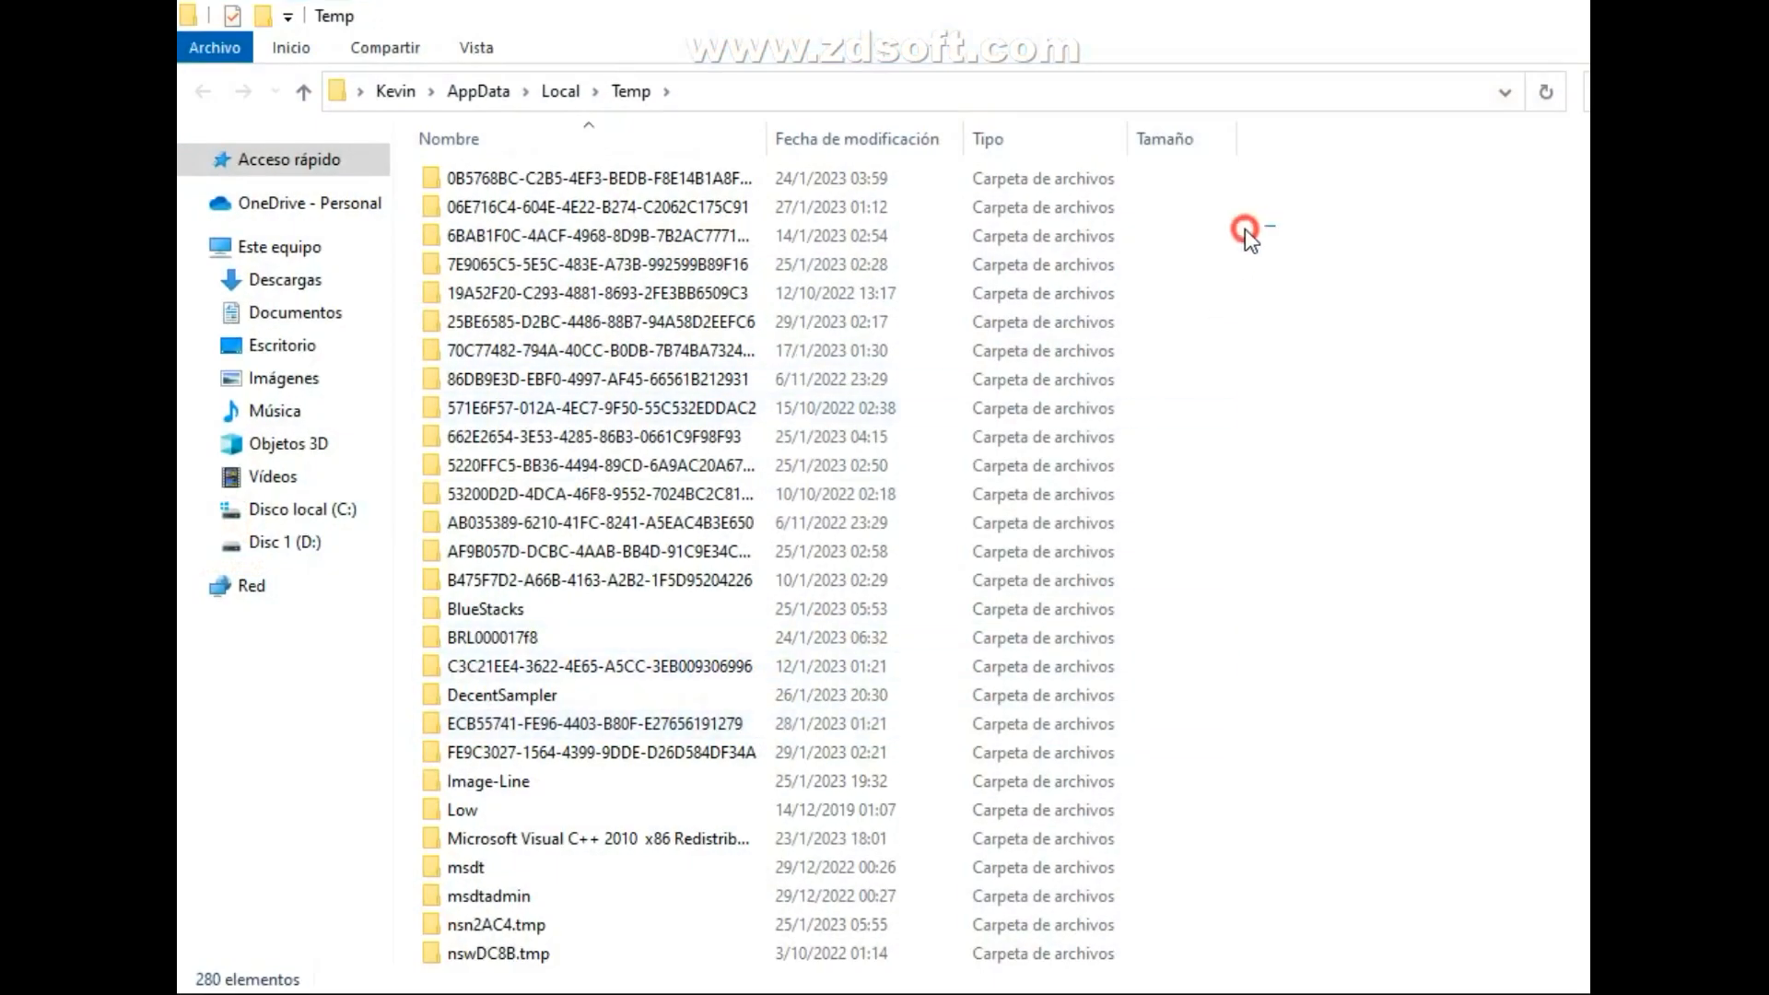
drag(1245, 229, 1081, 461)
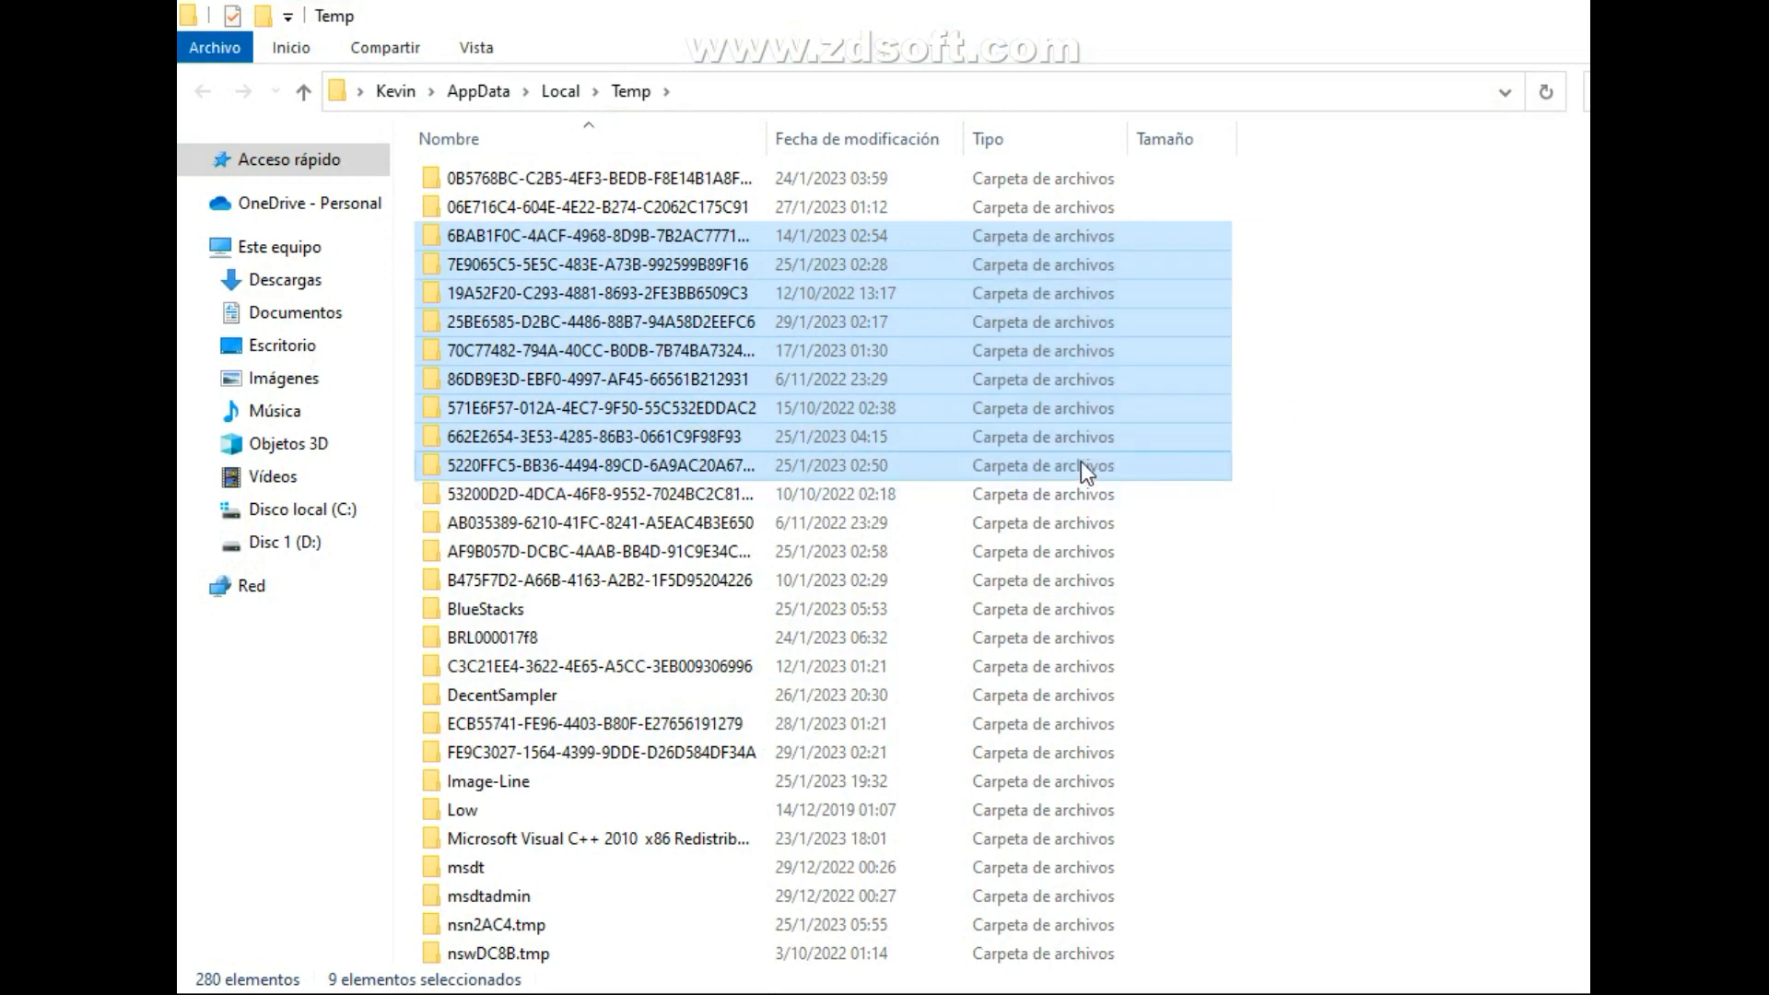
key(ctrl+a)
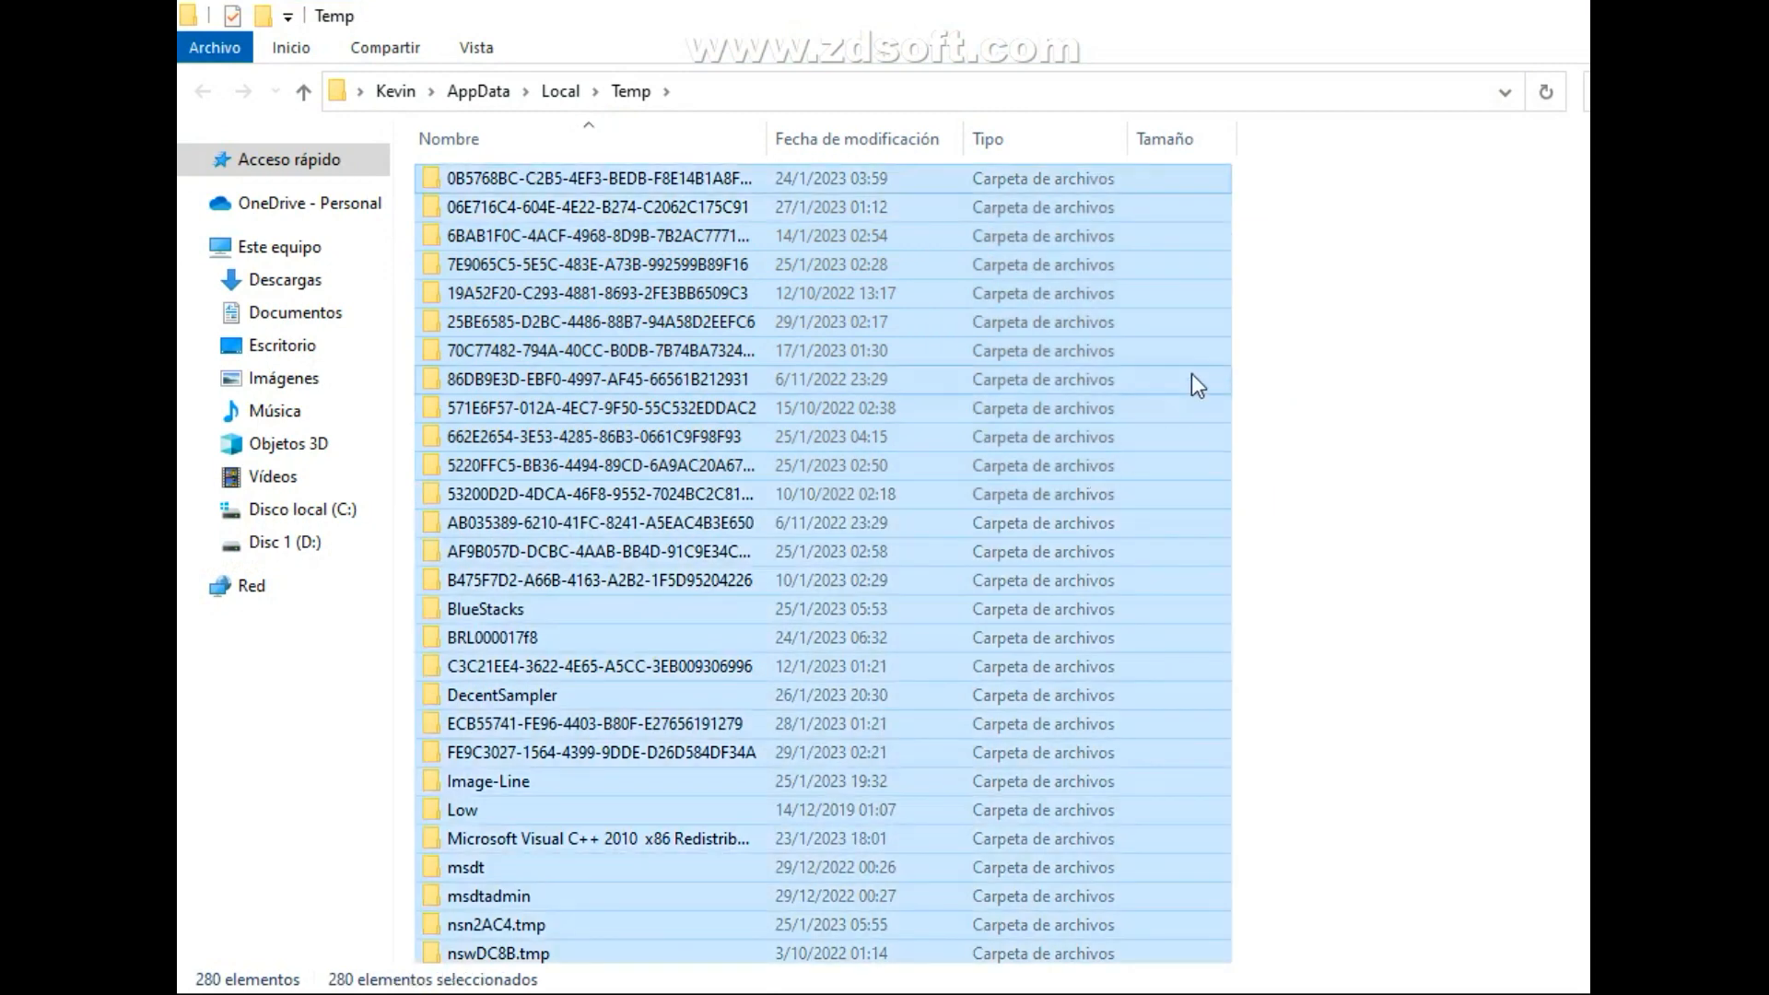
scroll(1191, 374, down, 1)
scroll(1191, 373, up, 1)
right_click(938, 374)
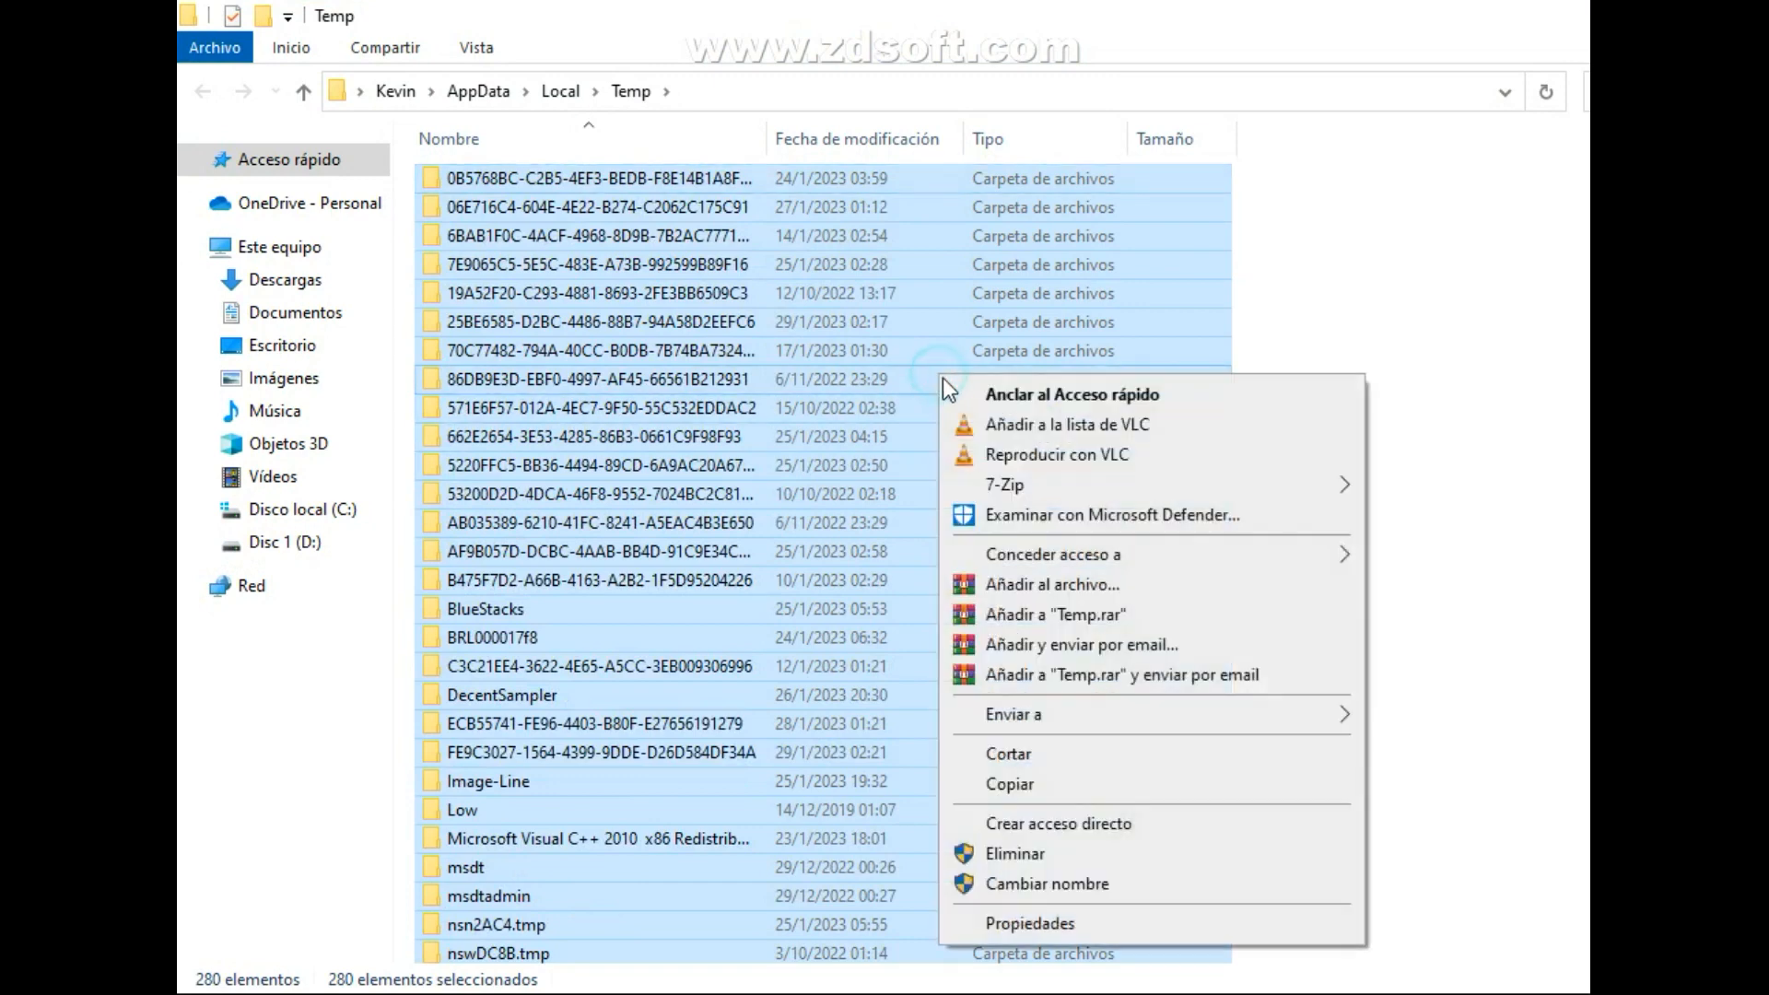
click(1015, 854)
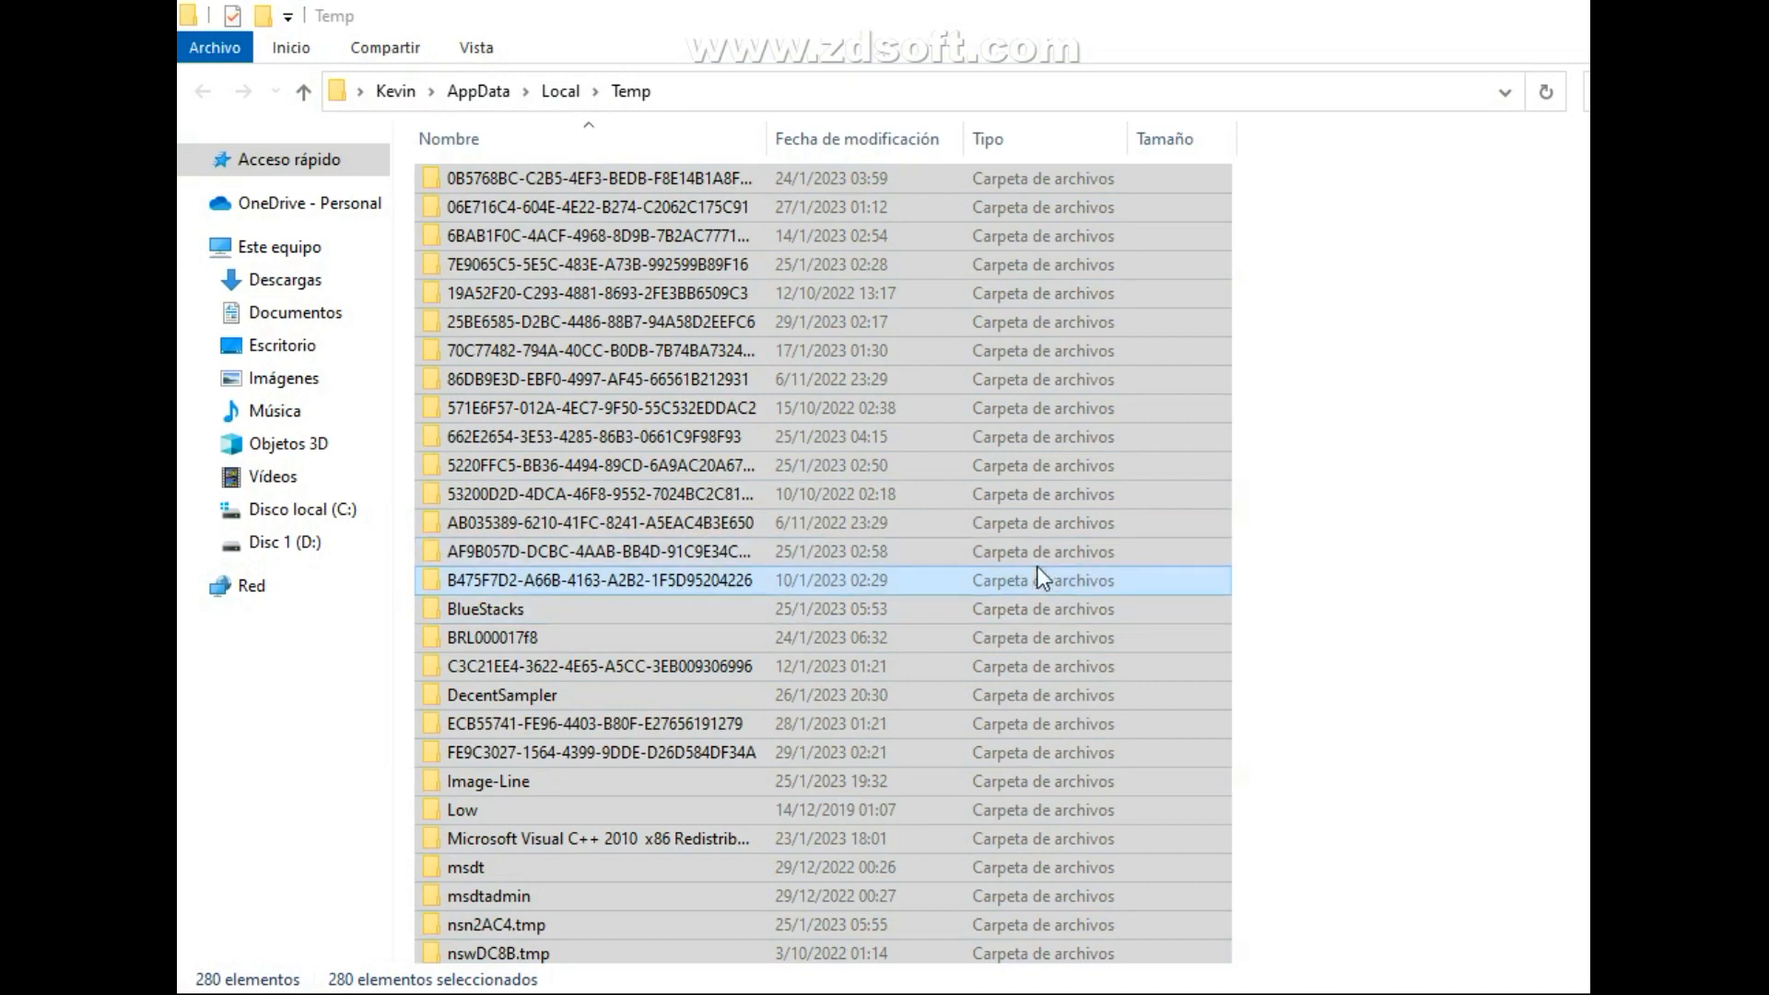
Continue the deletion in the user Temp folder, skipping files in use for all current items.
click(651, 401)
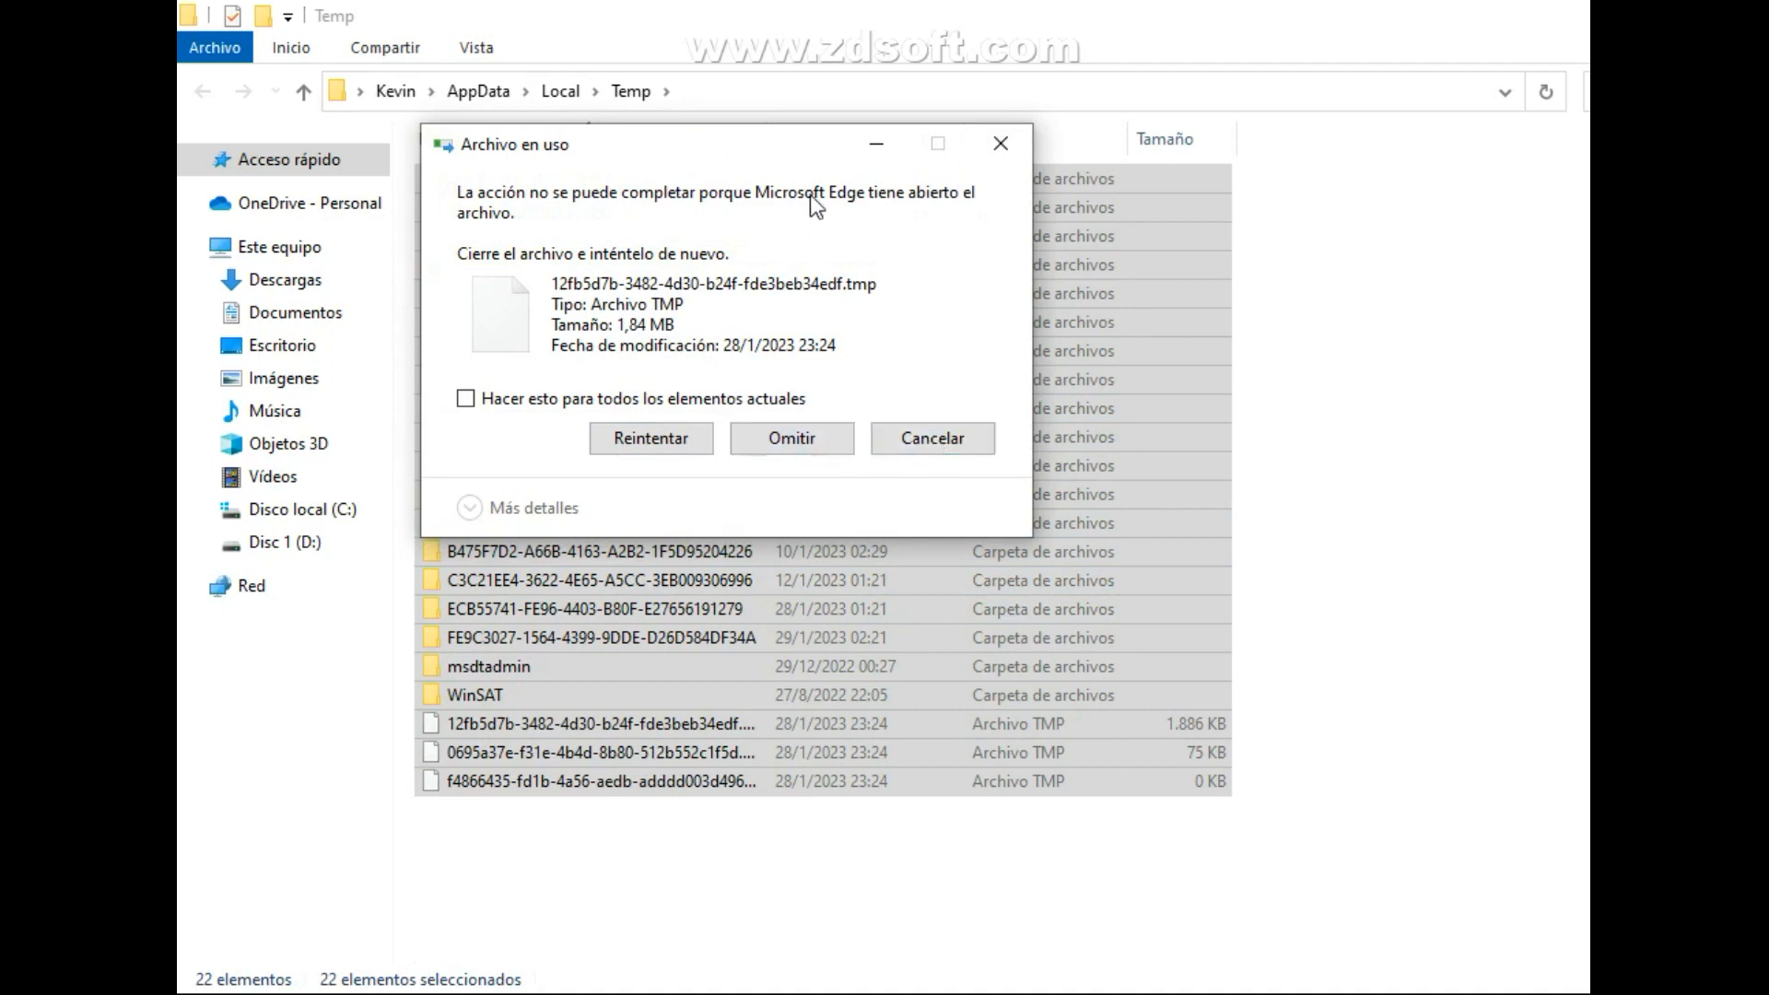
drag(765, 158, 778, 250)
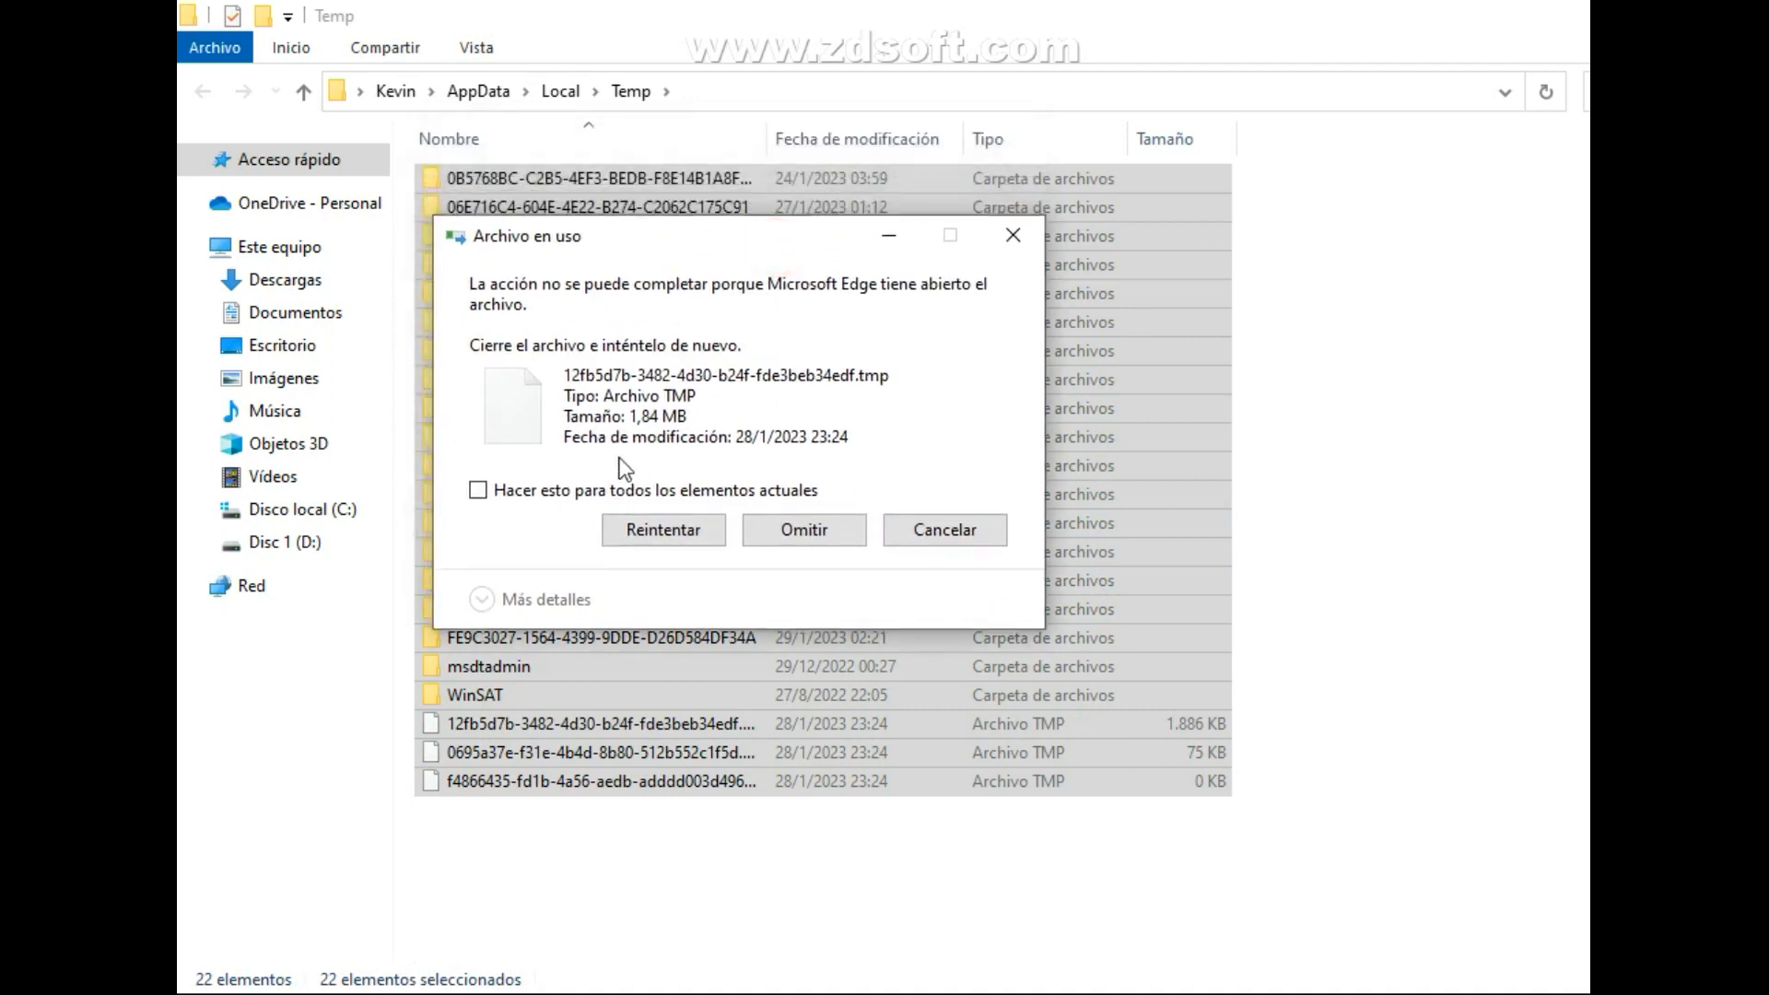
click(539, 496)
click(833, 534)
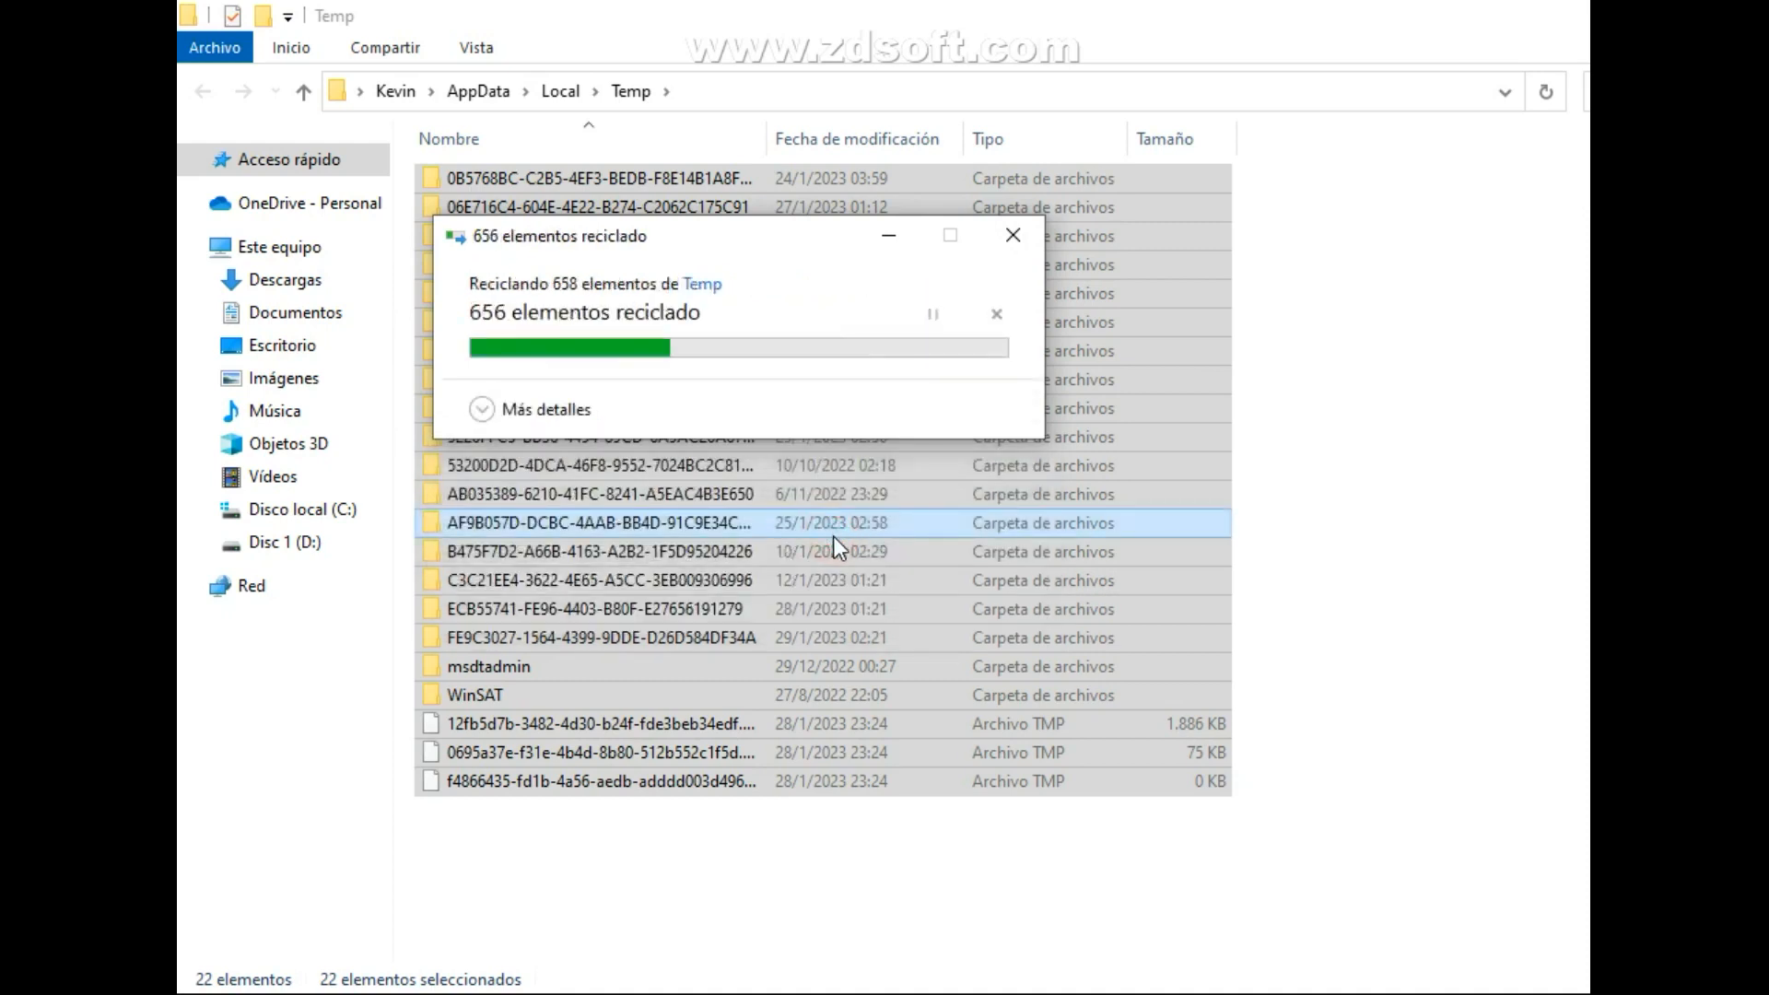
click(1112, 288)
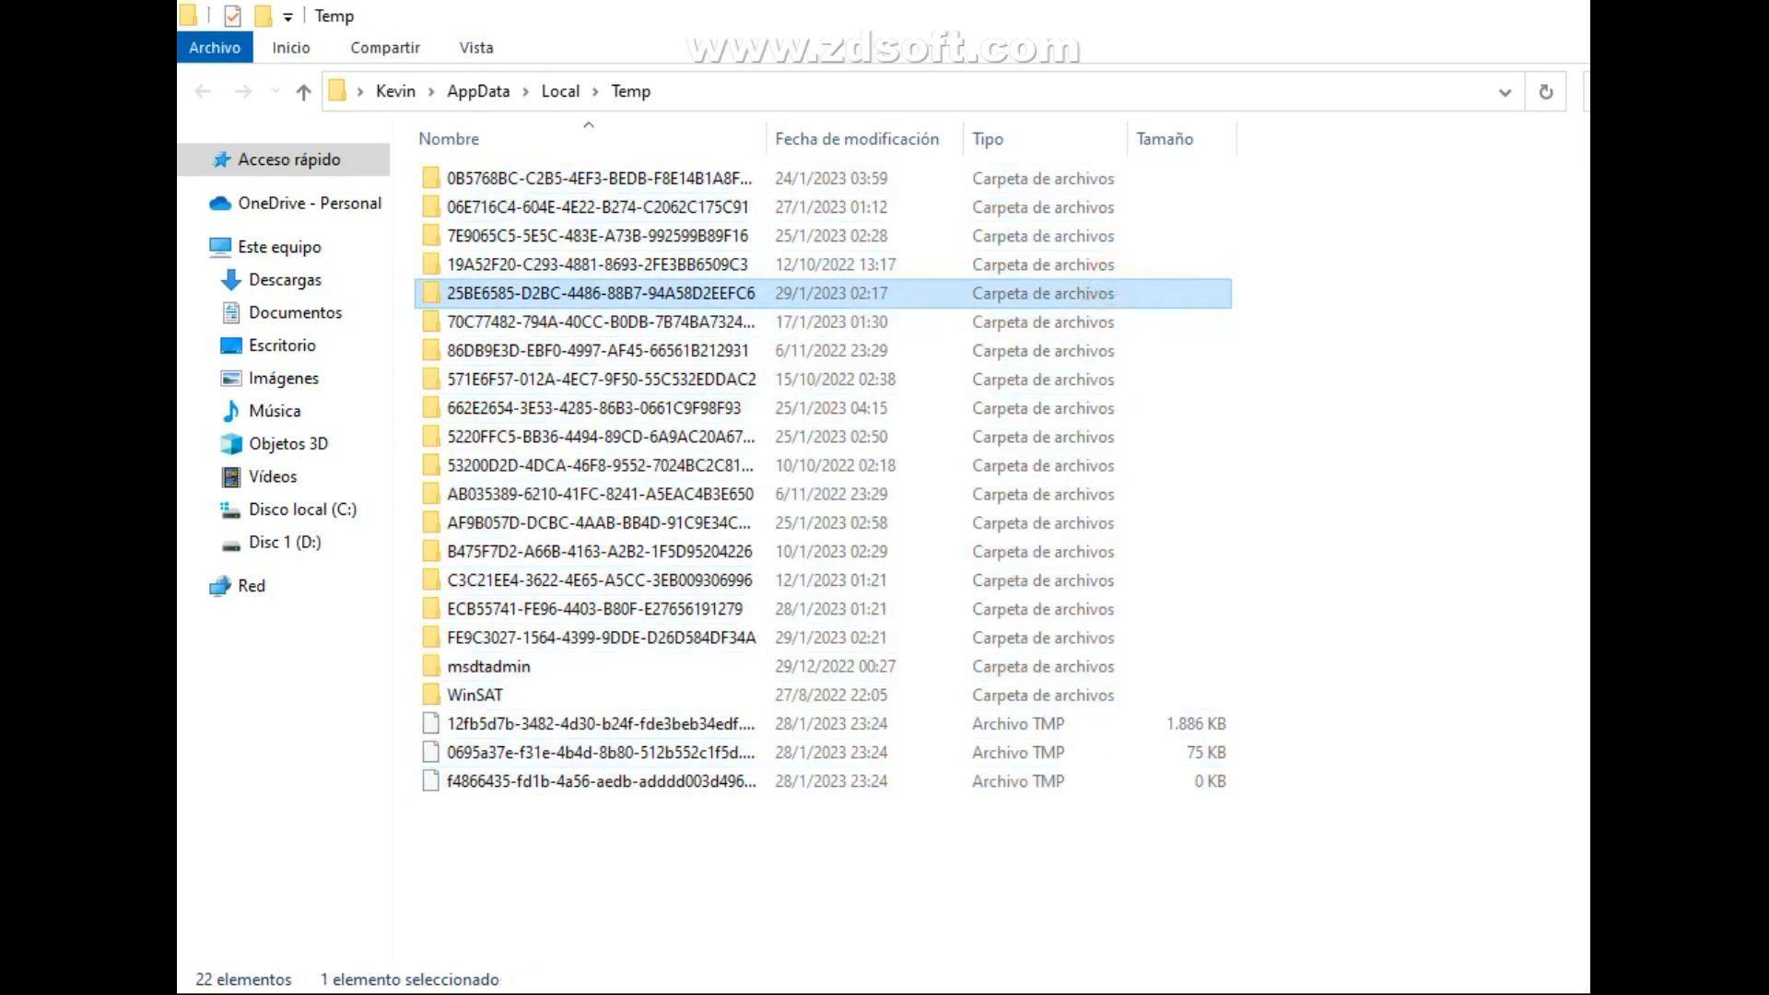
Restore the Temp window to a smaller size, refresh the desktop and close the Temp window.
click(1768, 15)
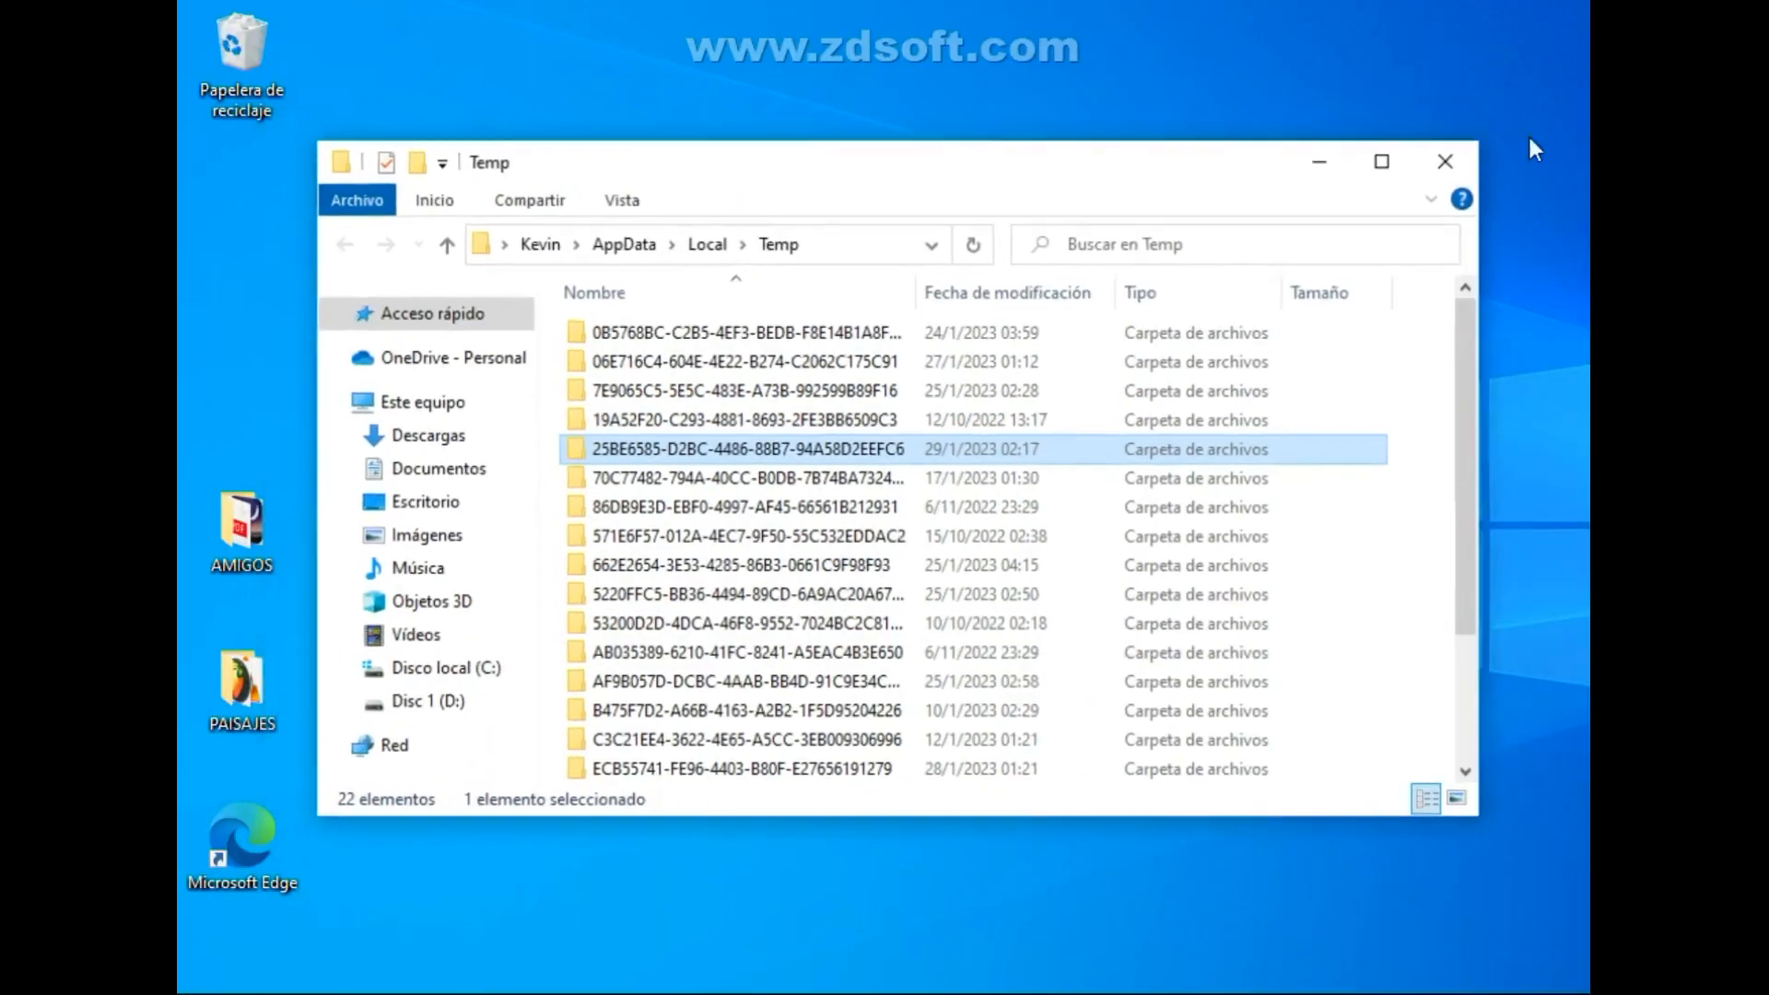
drag(1307, 177, 1323, 182)
drag(1206, 173, 1122, 197)
right_click(1279, 92)
click(1377, 195)
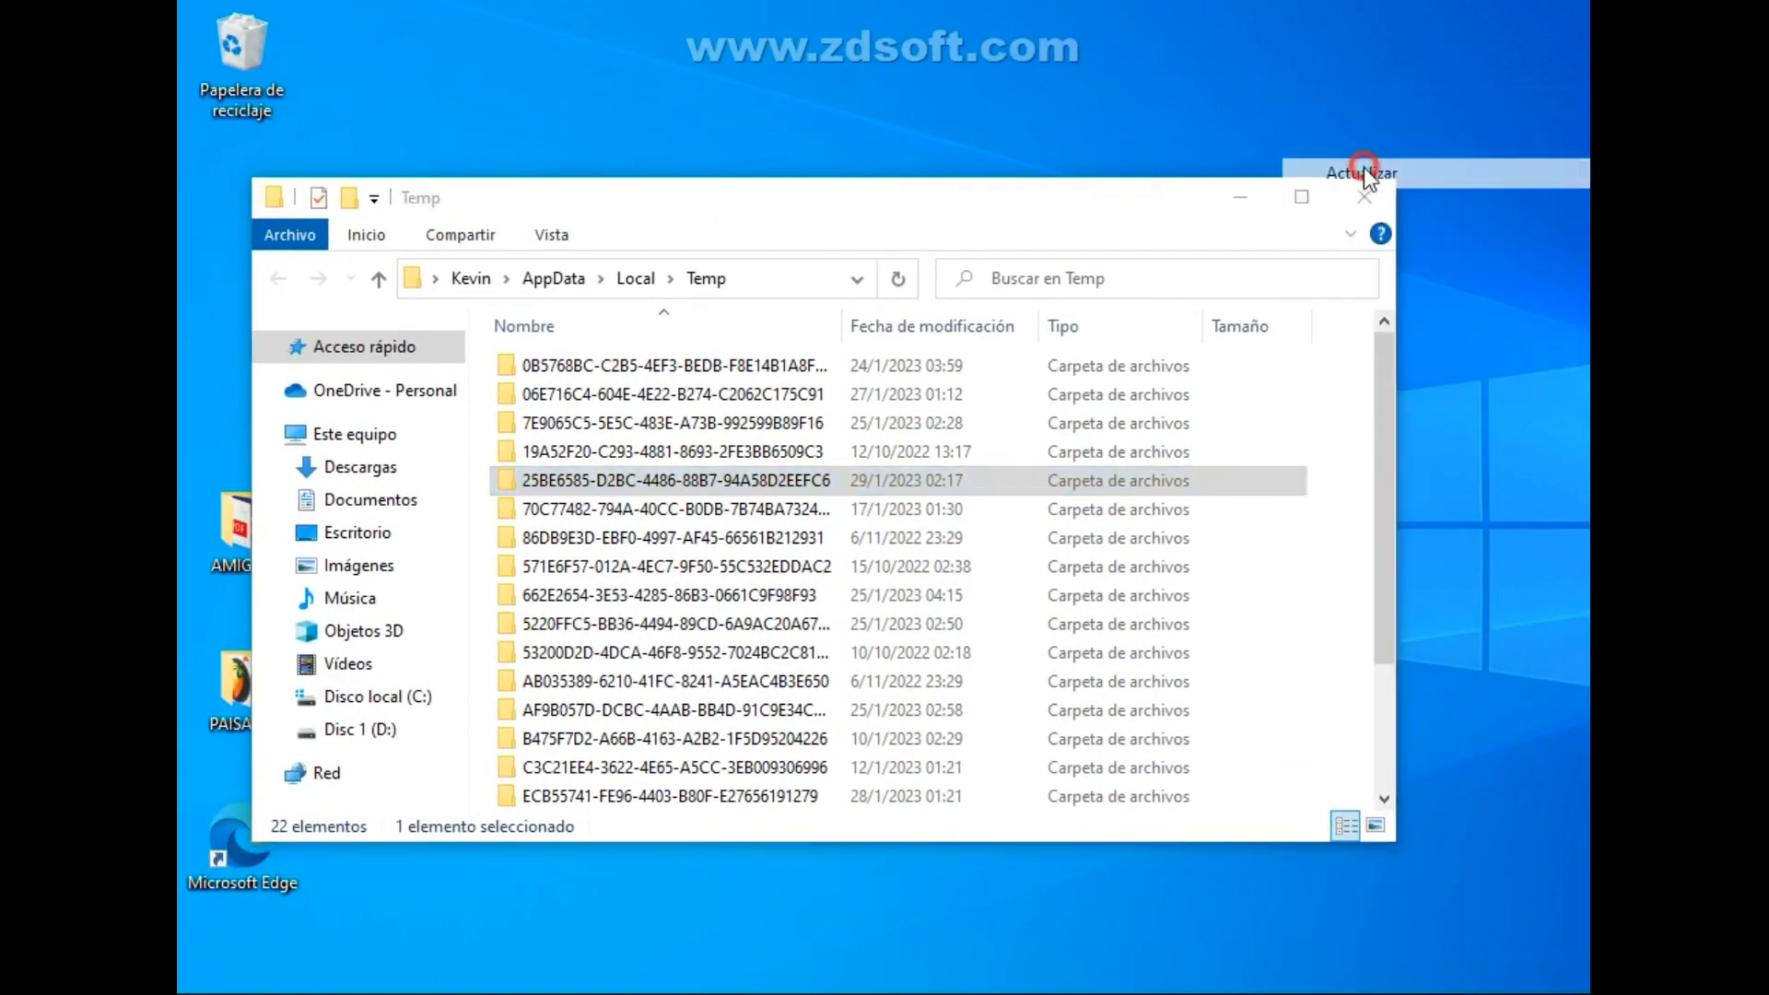
click(1381, 199)
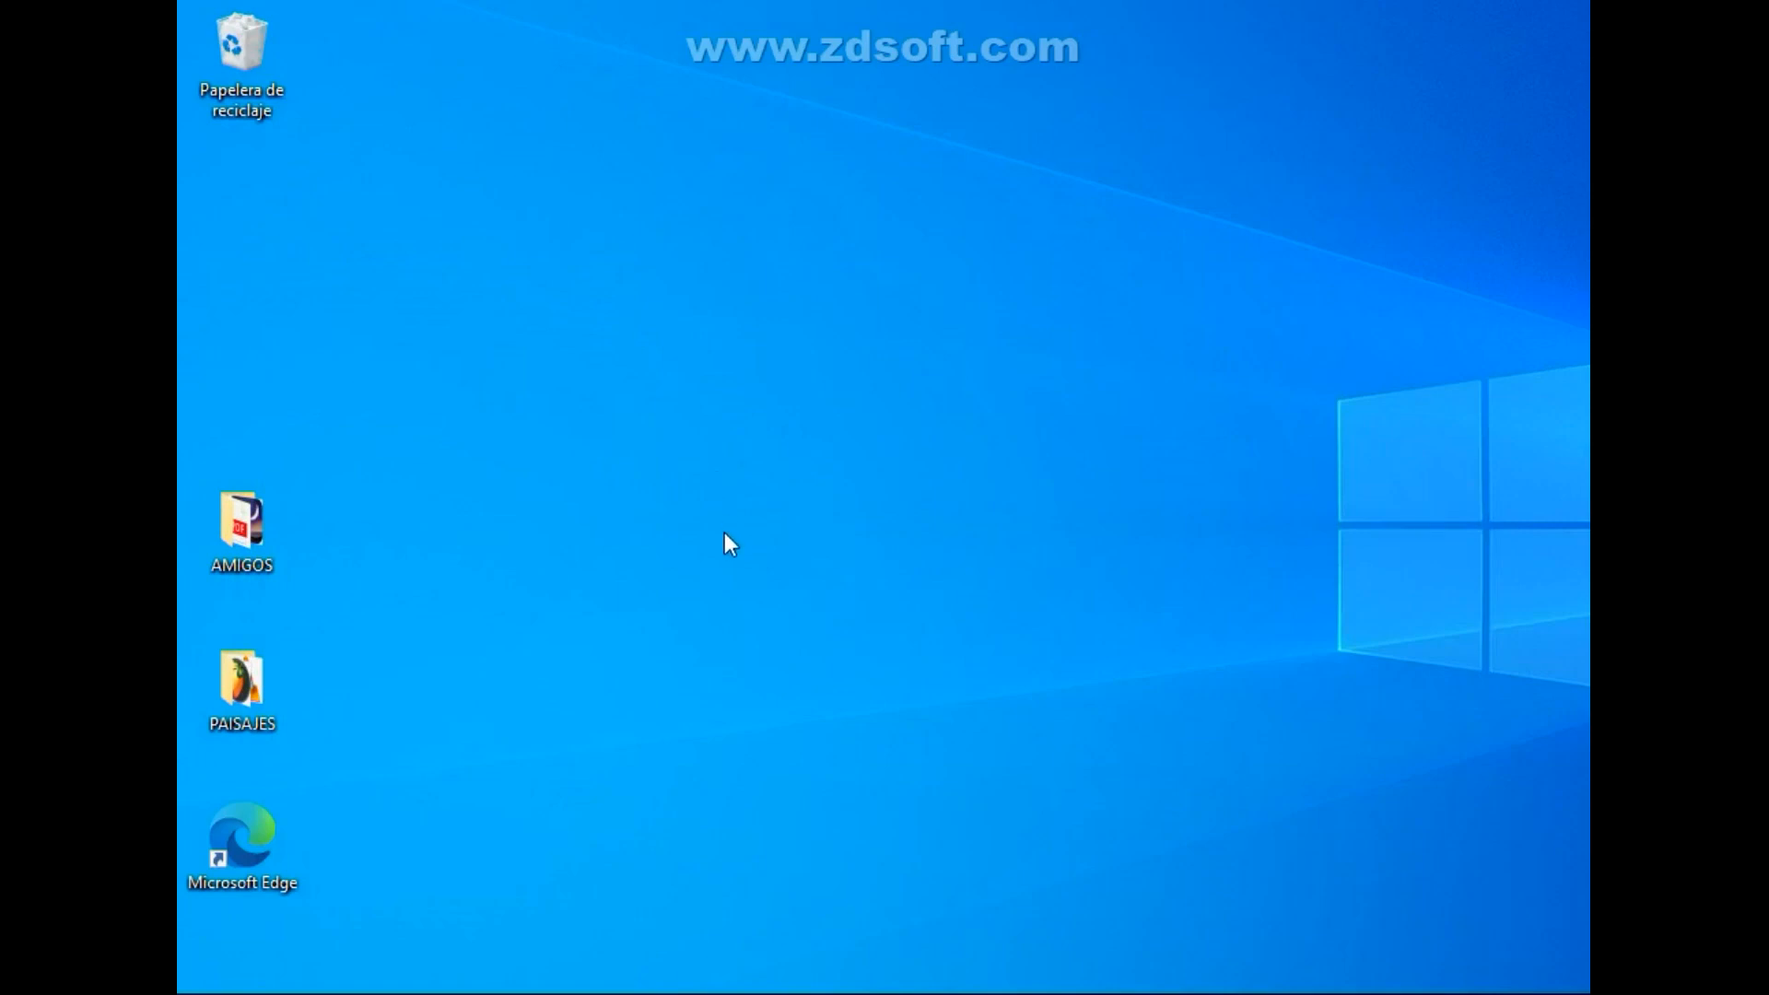
Open the Windows Temp folder by running temp from the Run dialog.
key(super+r)
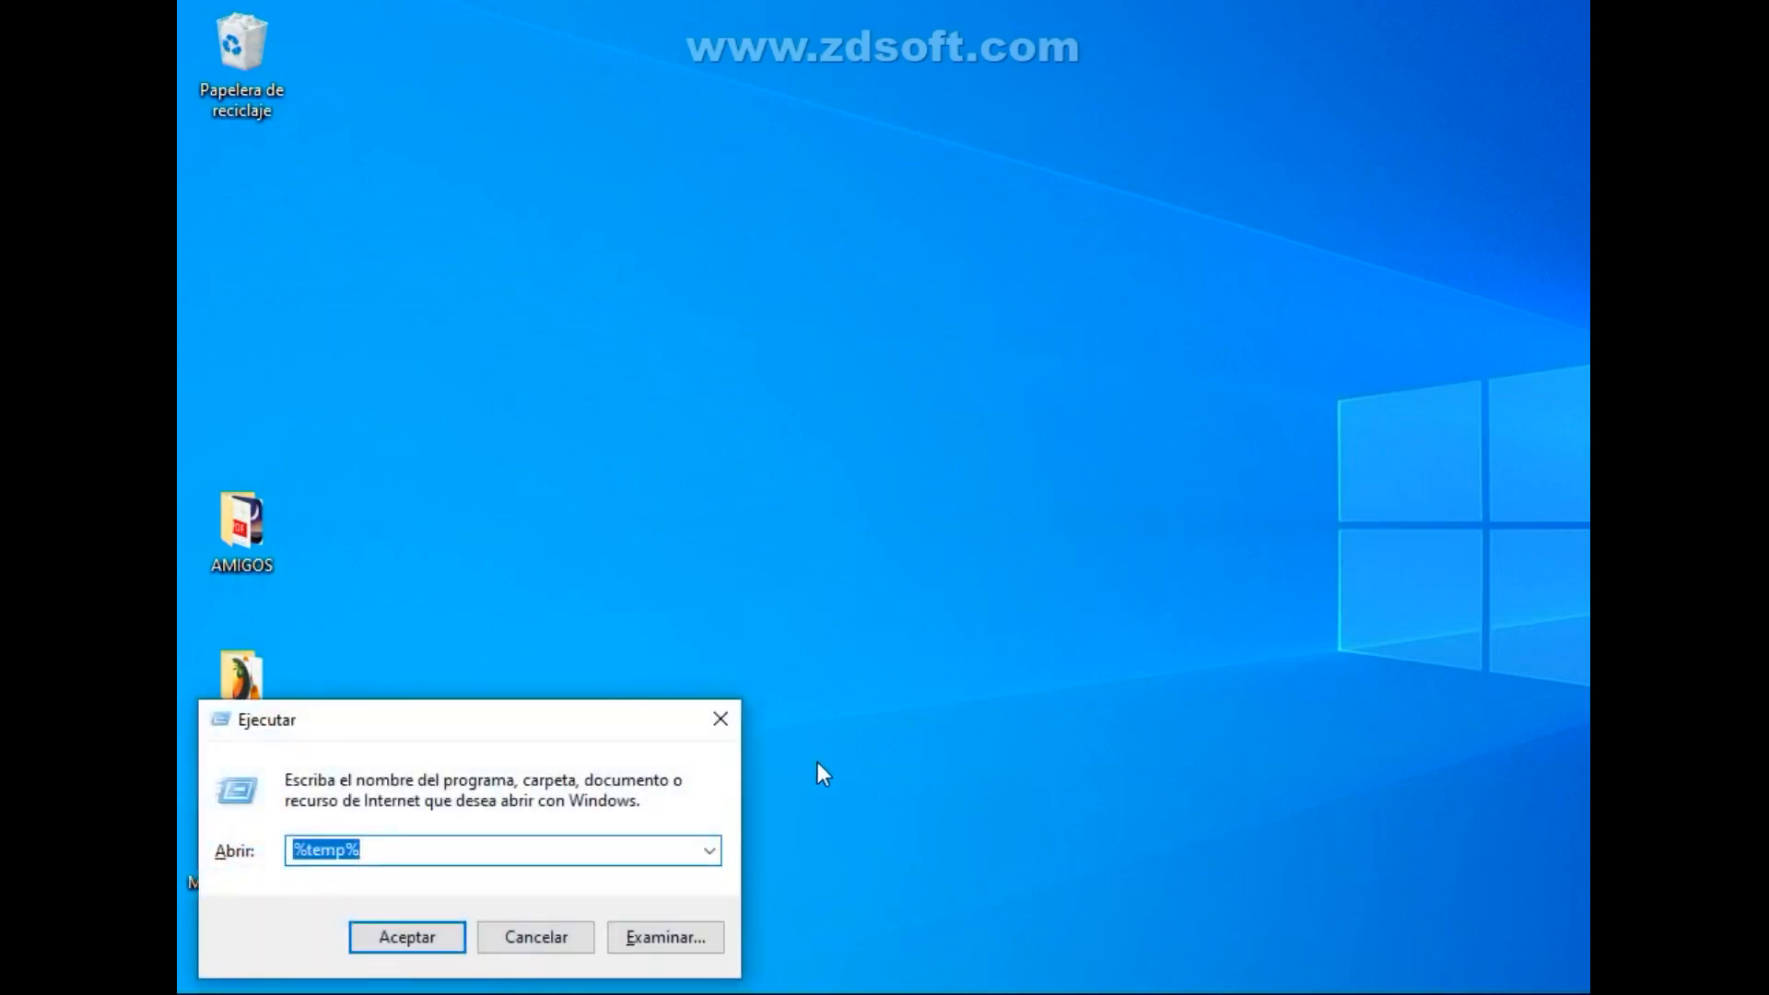
text(temp)
key(Return)
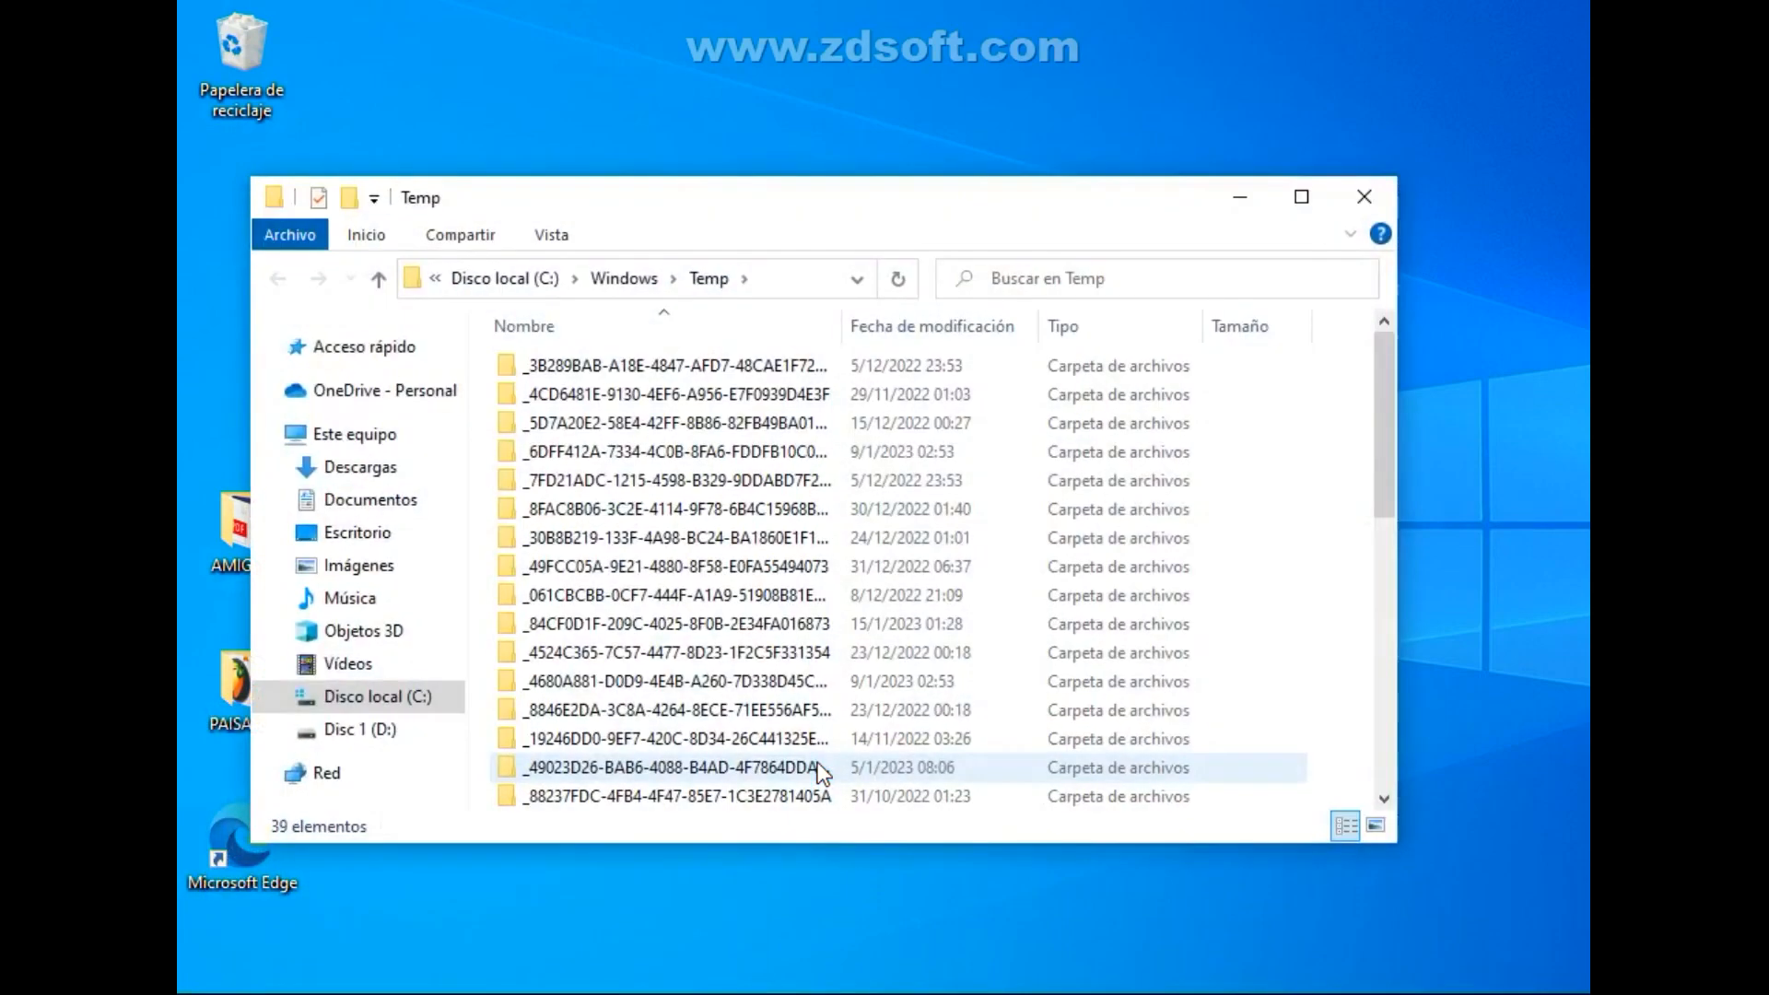
drag(921, 217, 914, 234)
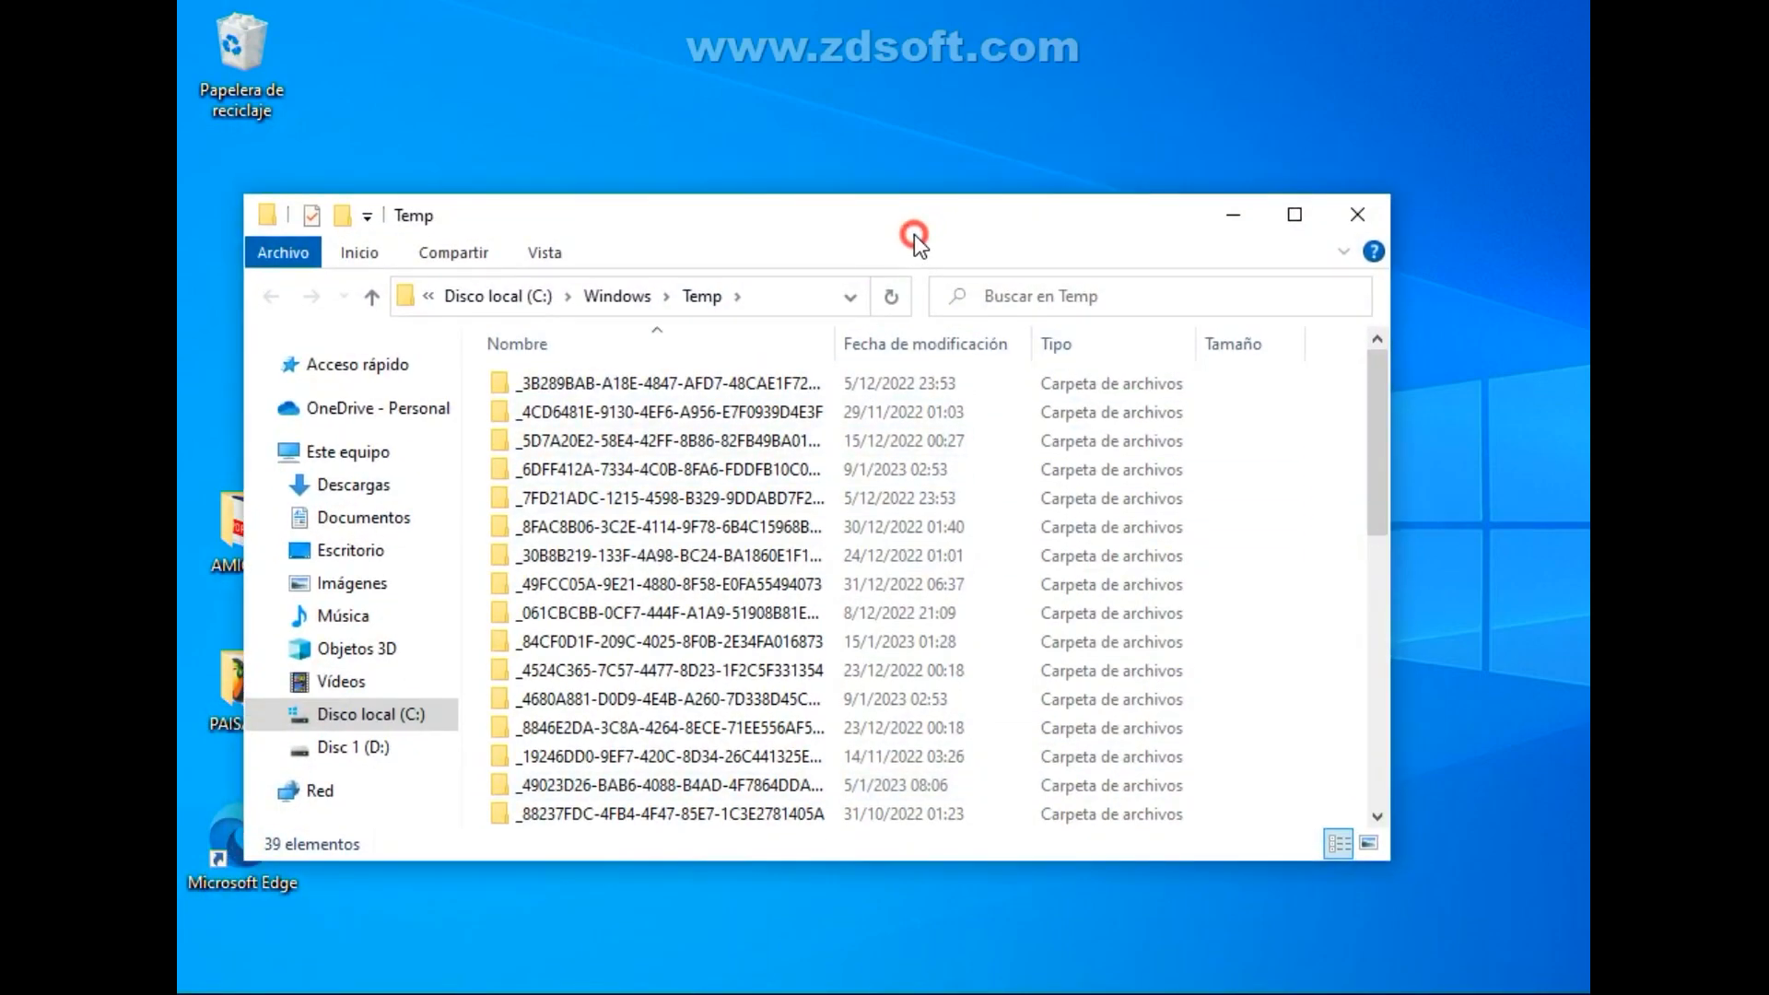
Delete everything in the Windows Temp folder, continuing with administrator permission for all current items.
click(1197, 509)
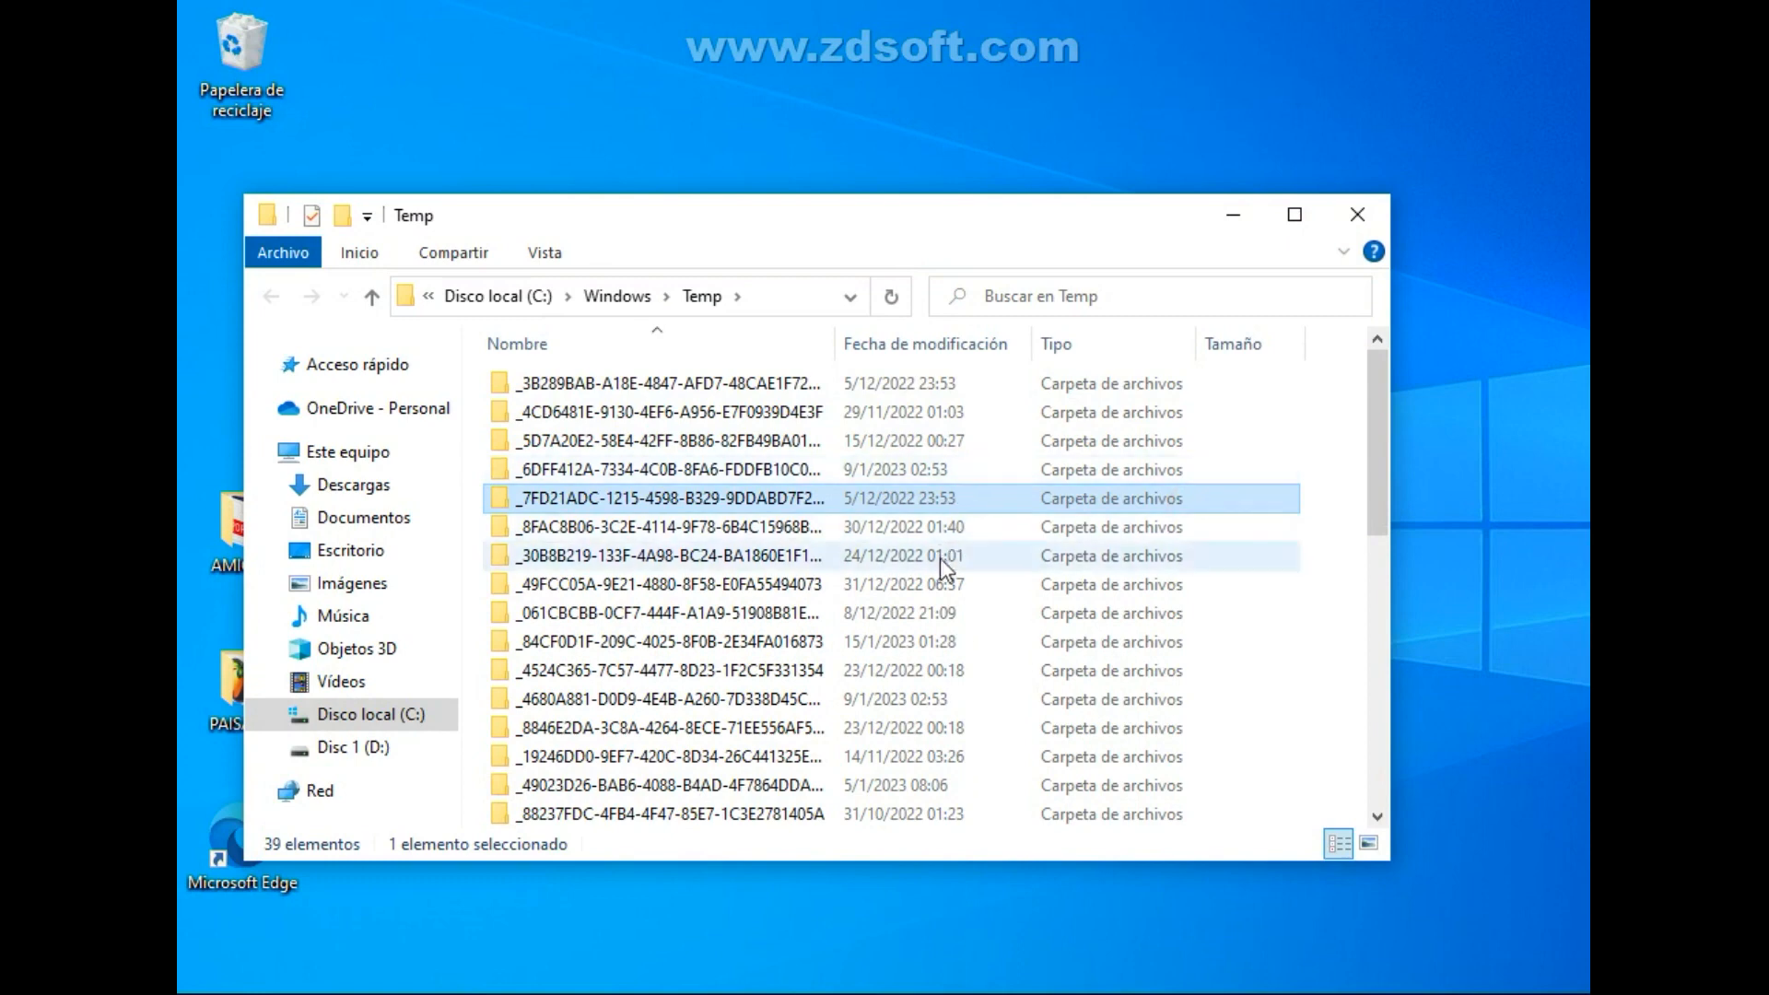
click(1326, 510)
key(ctrl+a)
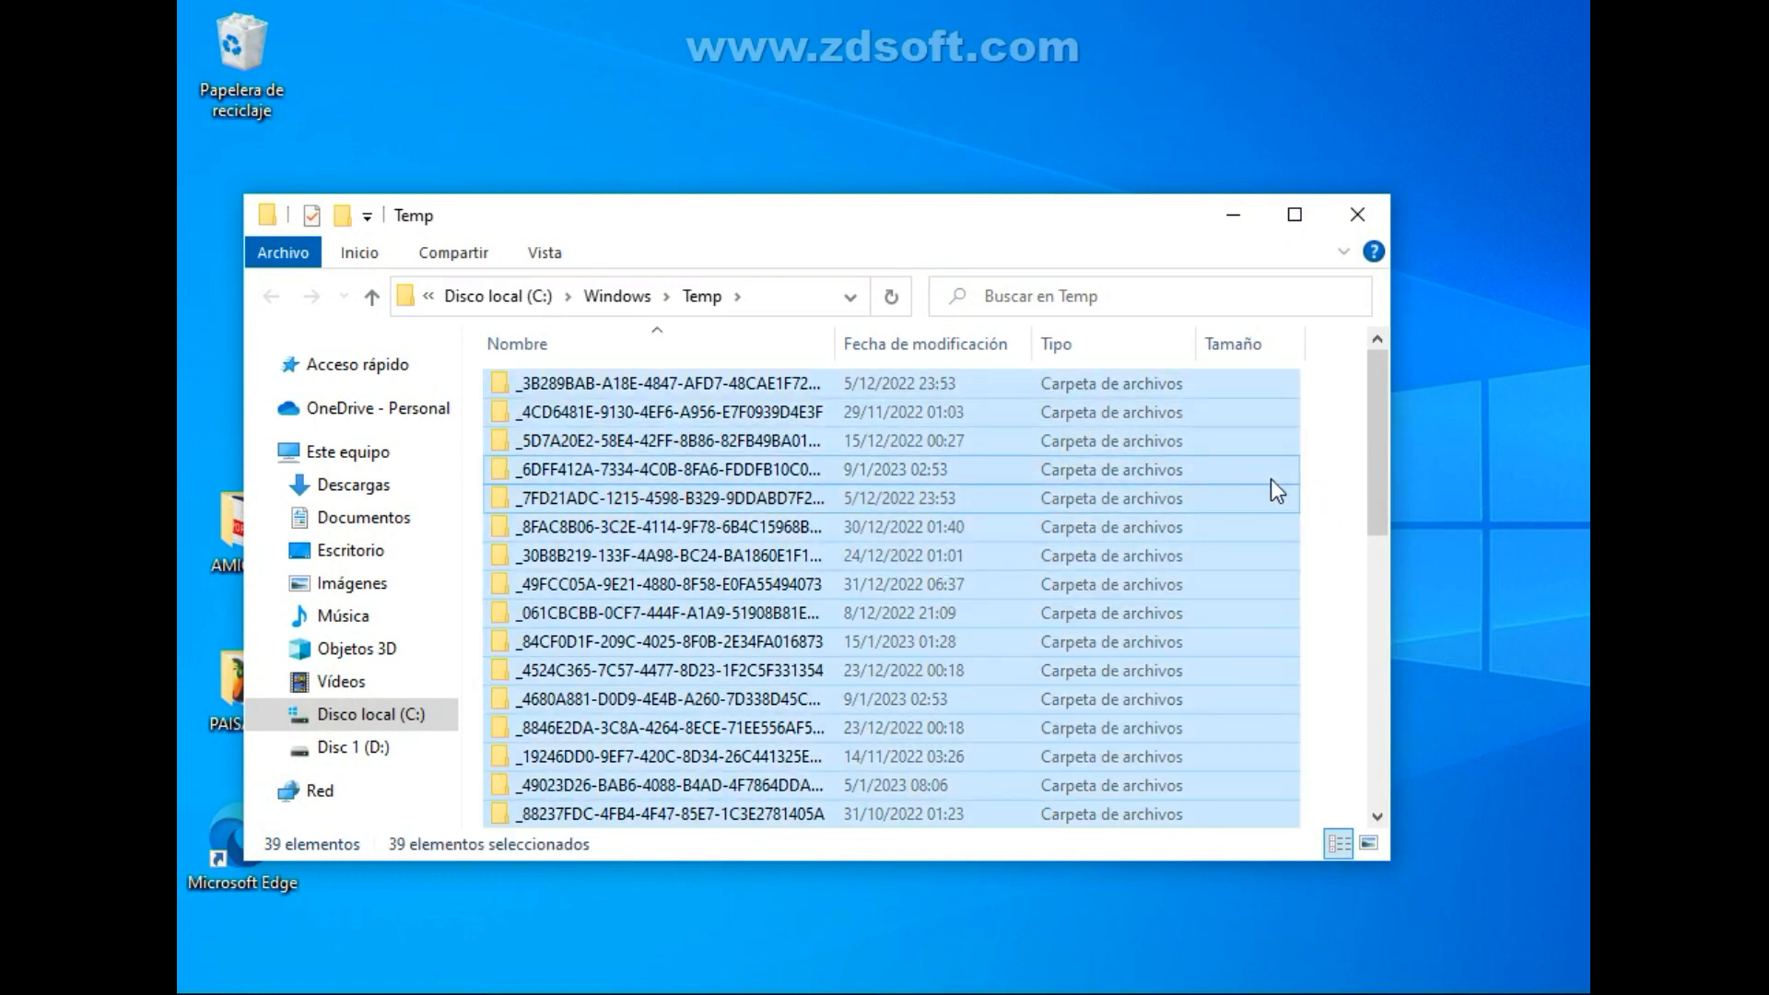
key(Delete)
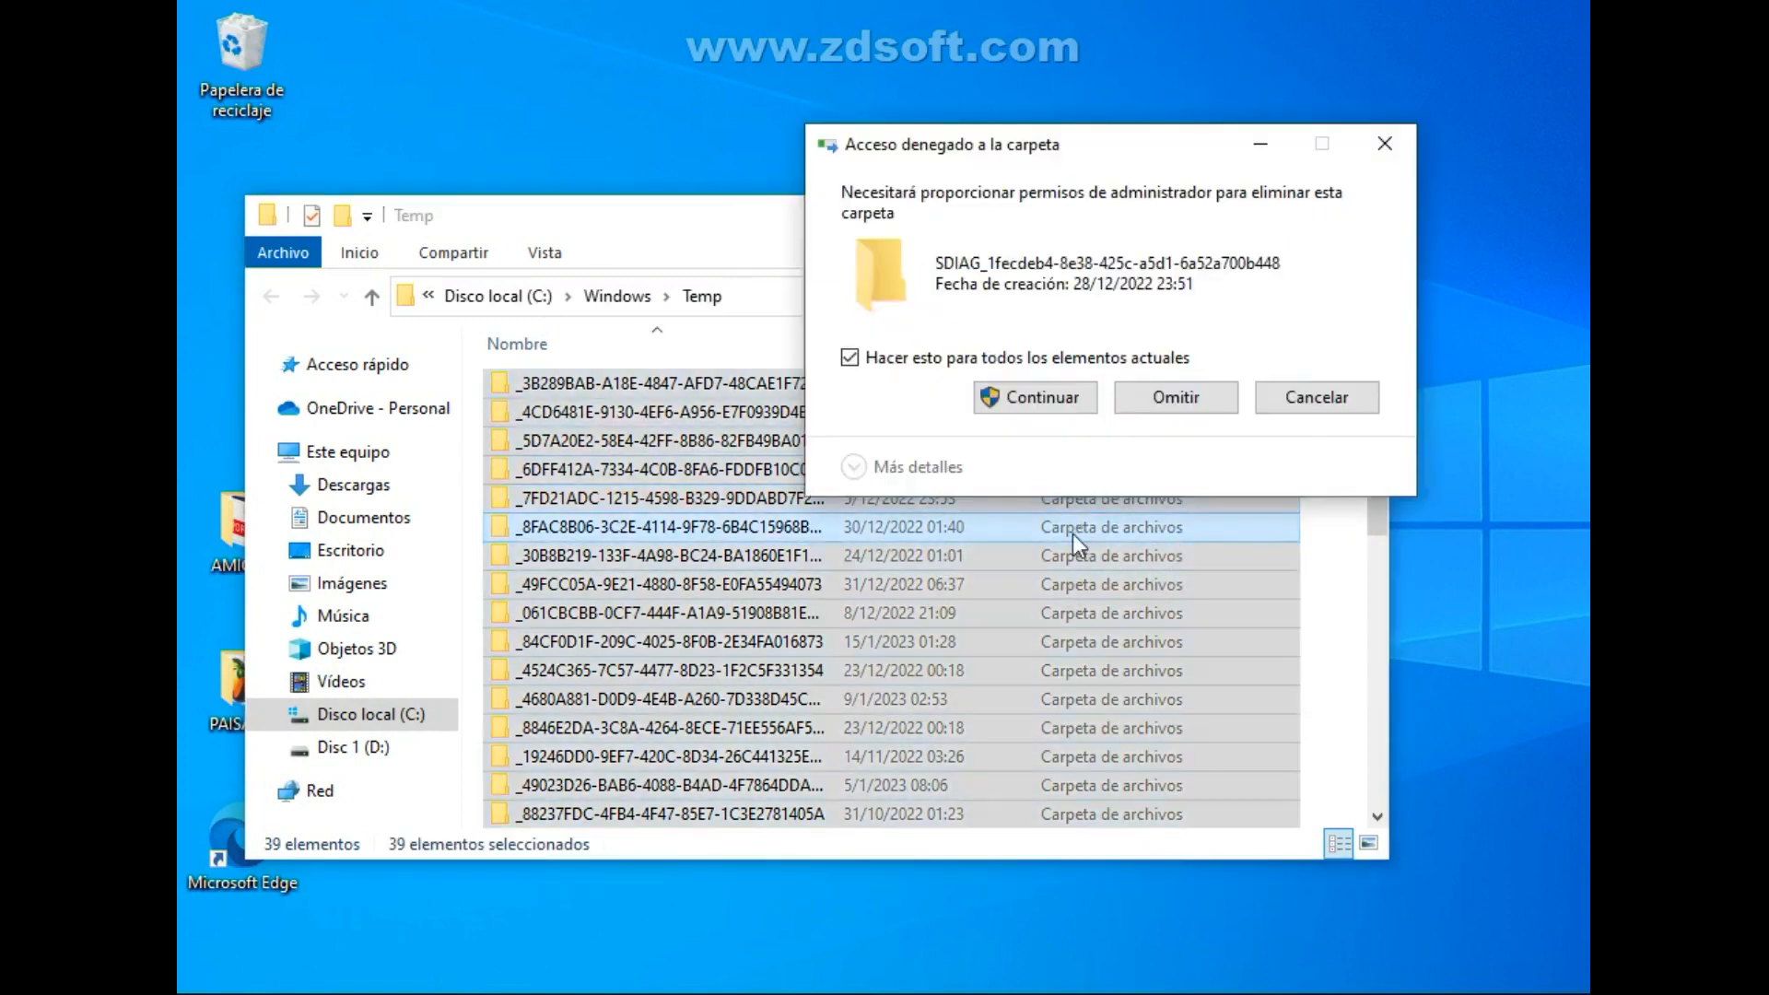
click(1098, 358)
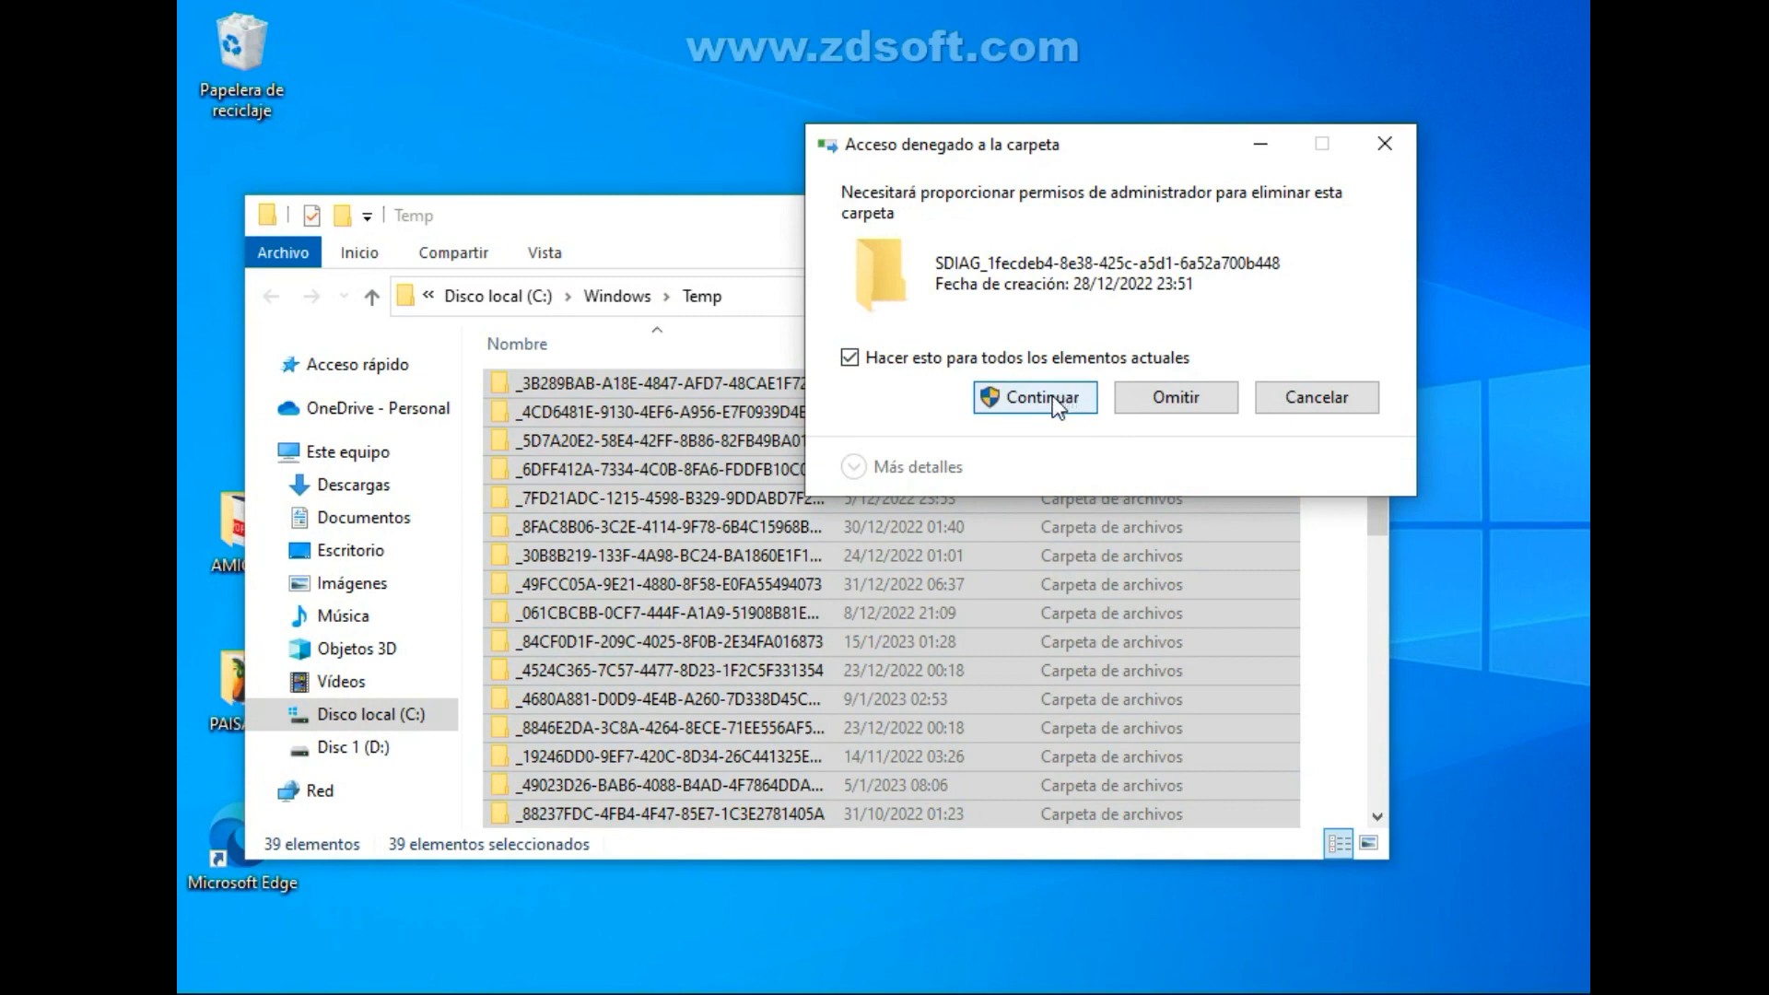
click(1052, 395)
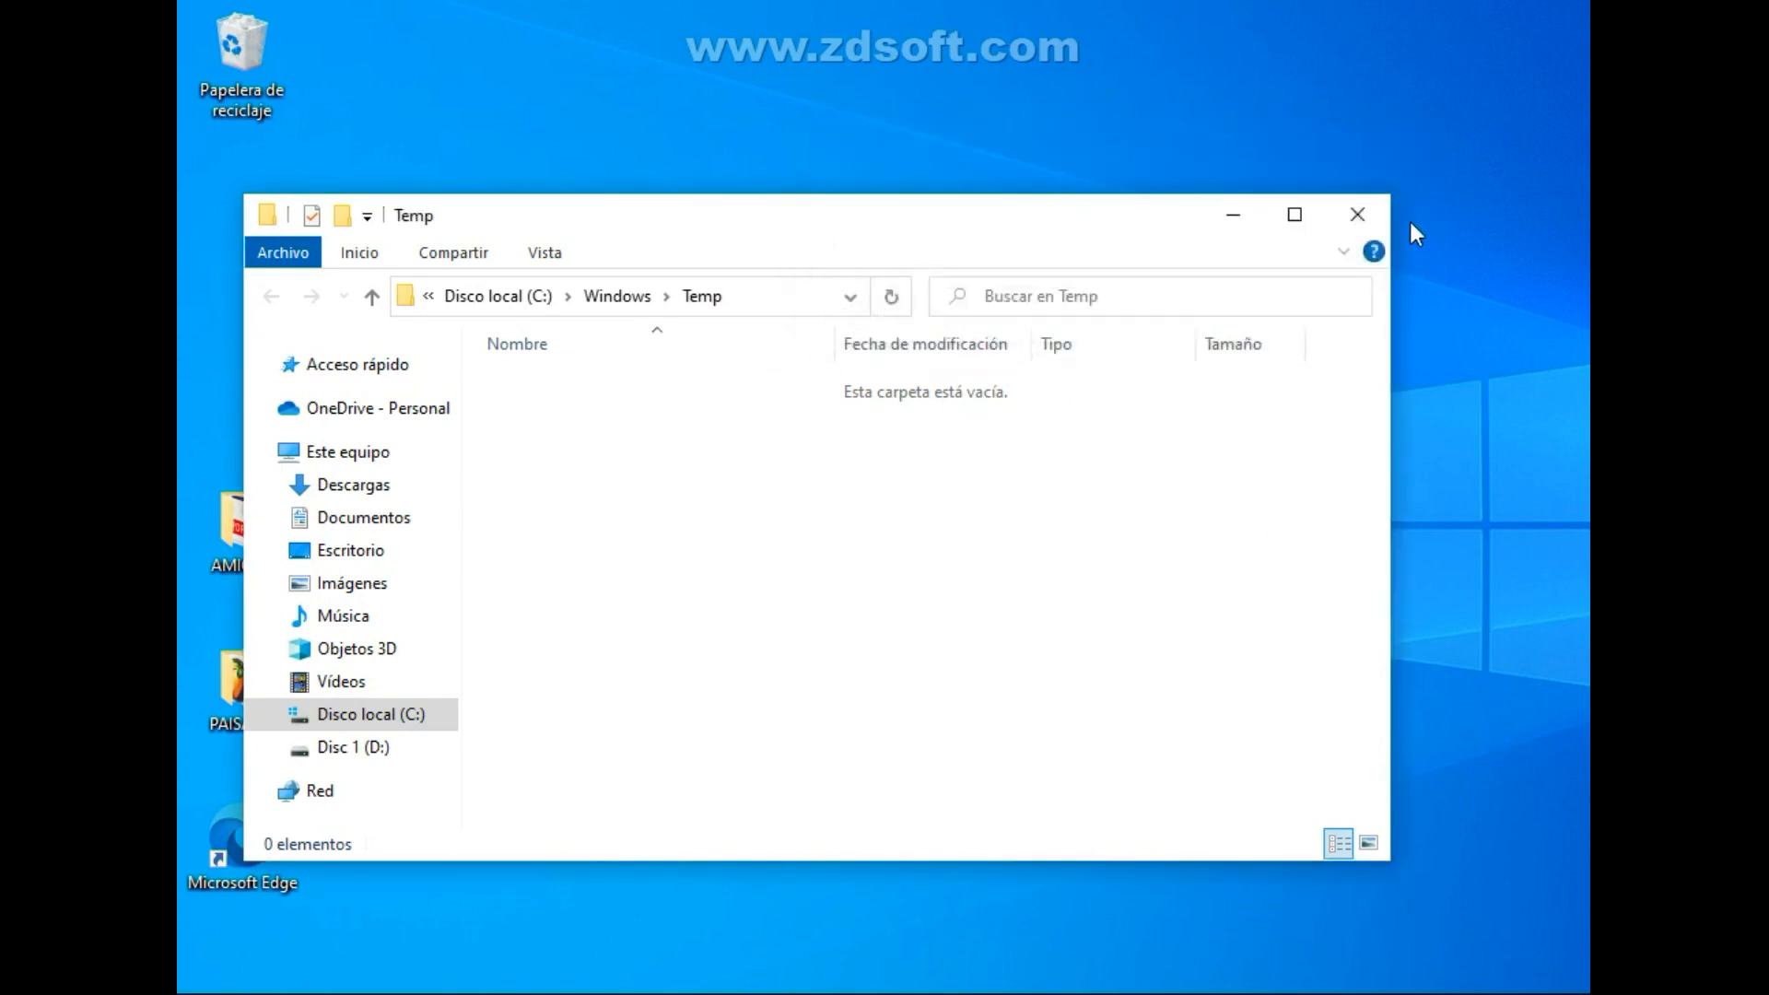
Close the Windows Temp folder window and refresh the desktop.
click(1358, 214)
right_click(747, 363)
click(889, 452)
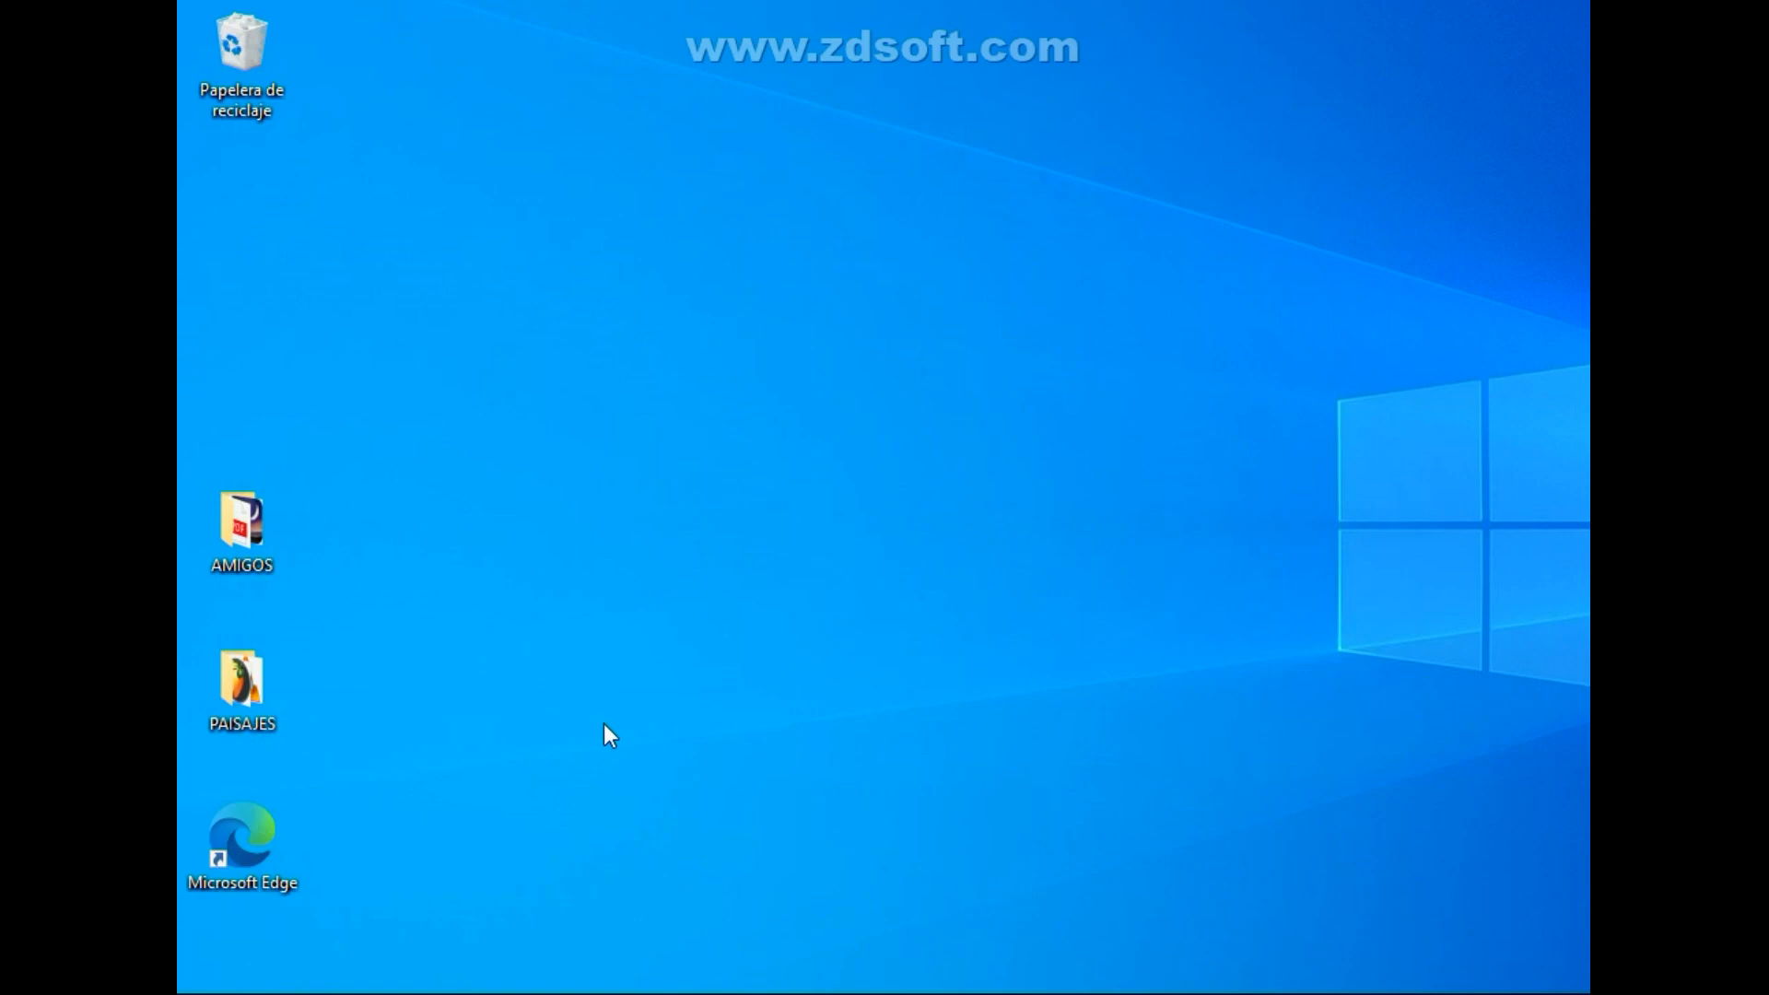
Open the Windows Prefetch folder by running prefetch from the Run dialog.
key(super+r)
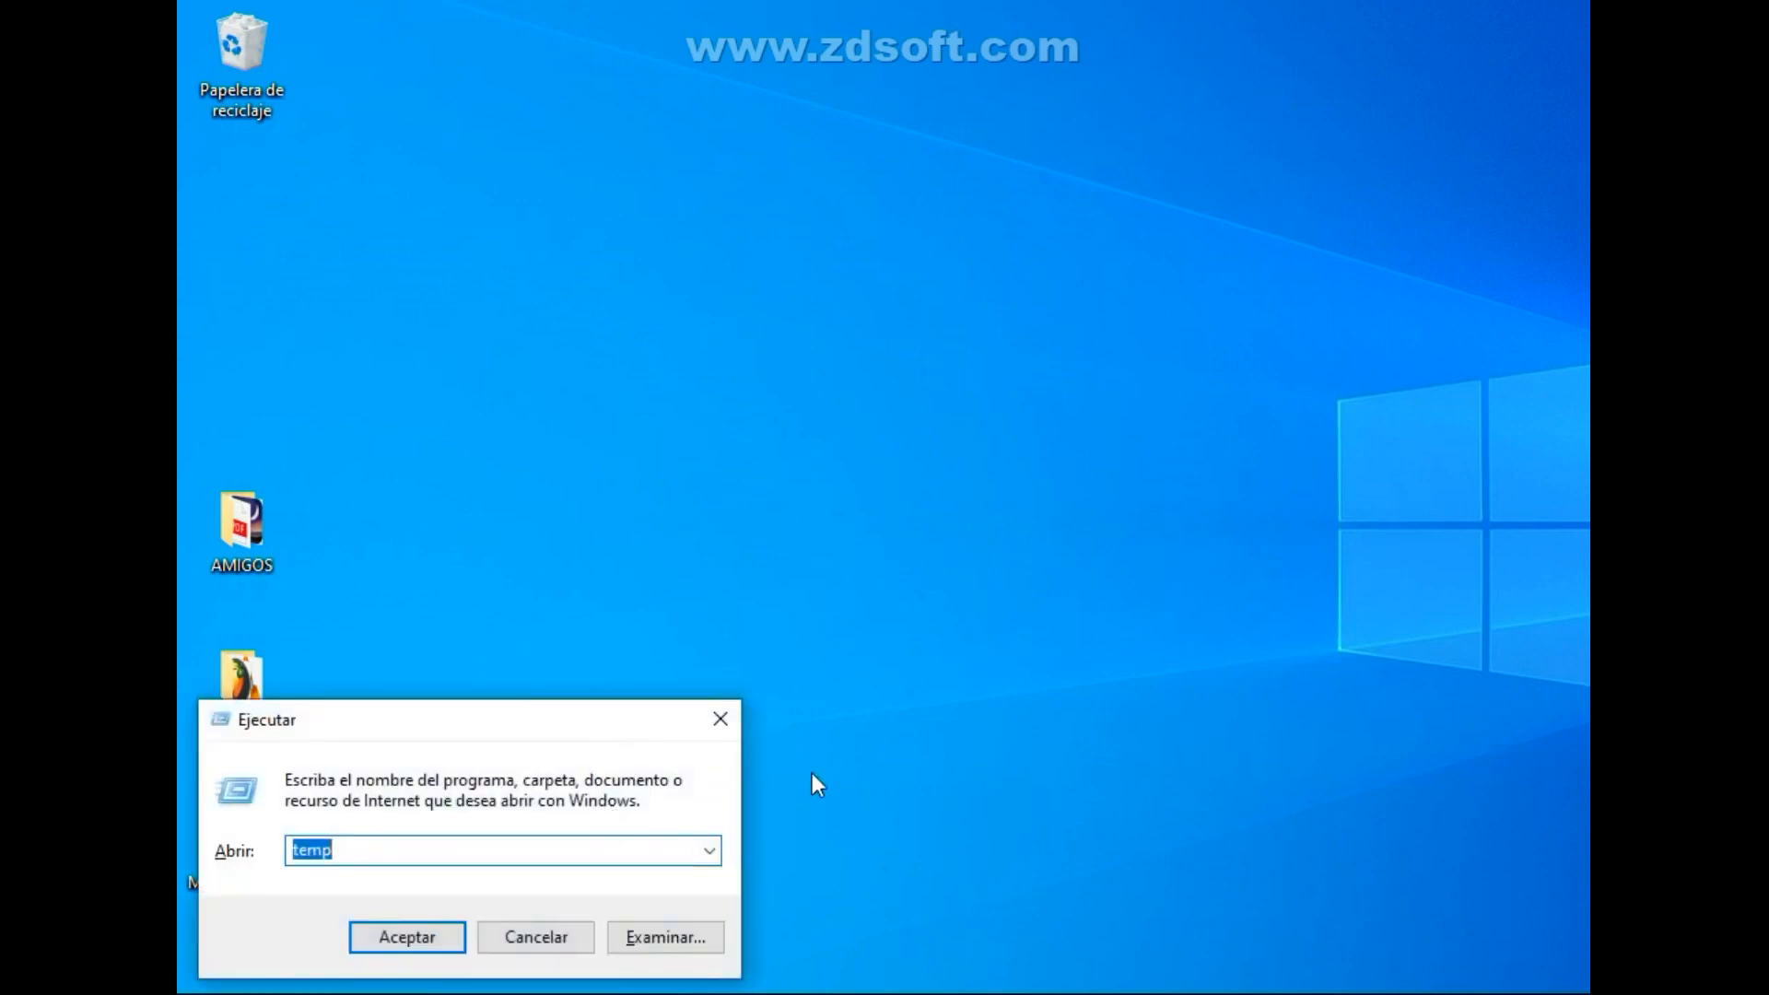
text(pre)
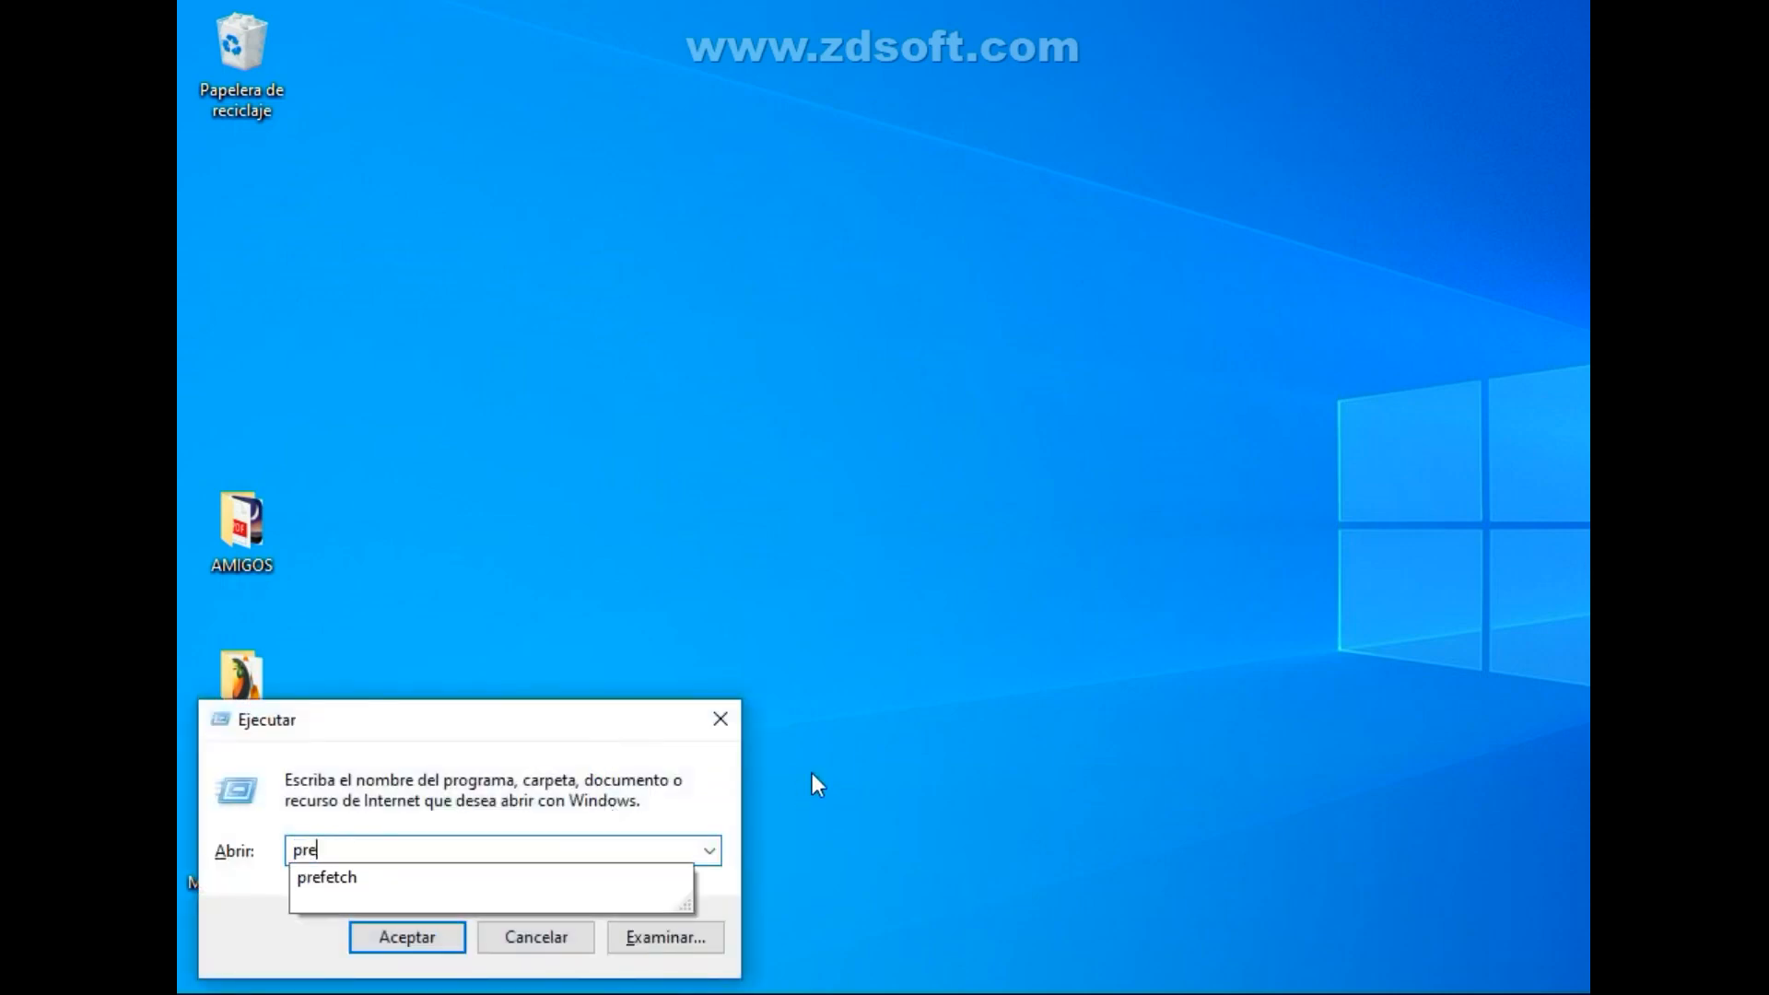
click(528, 883)
click(424, 934)
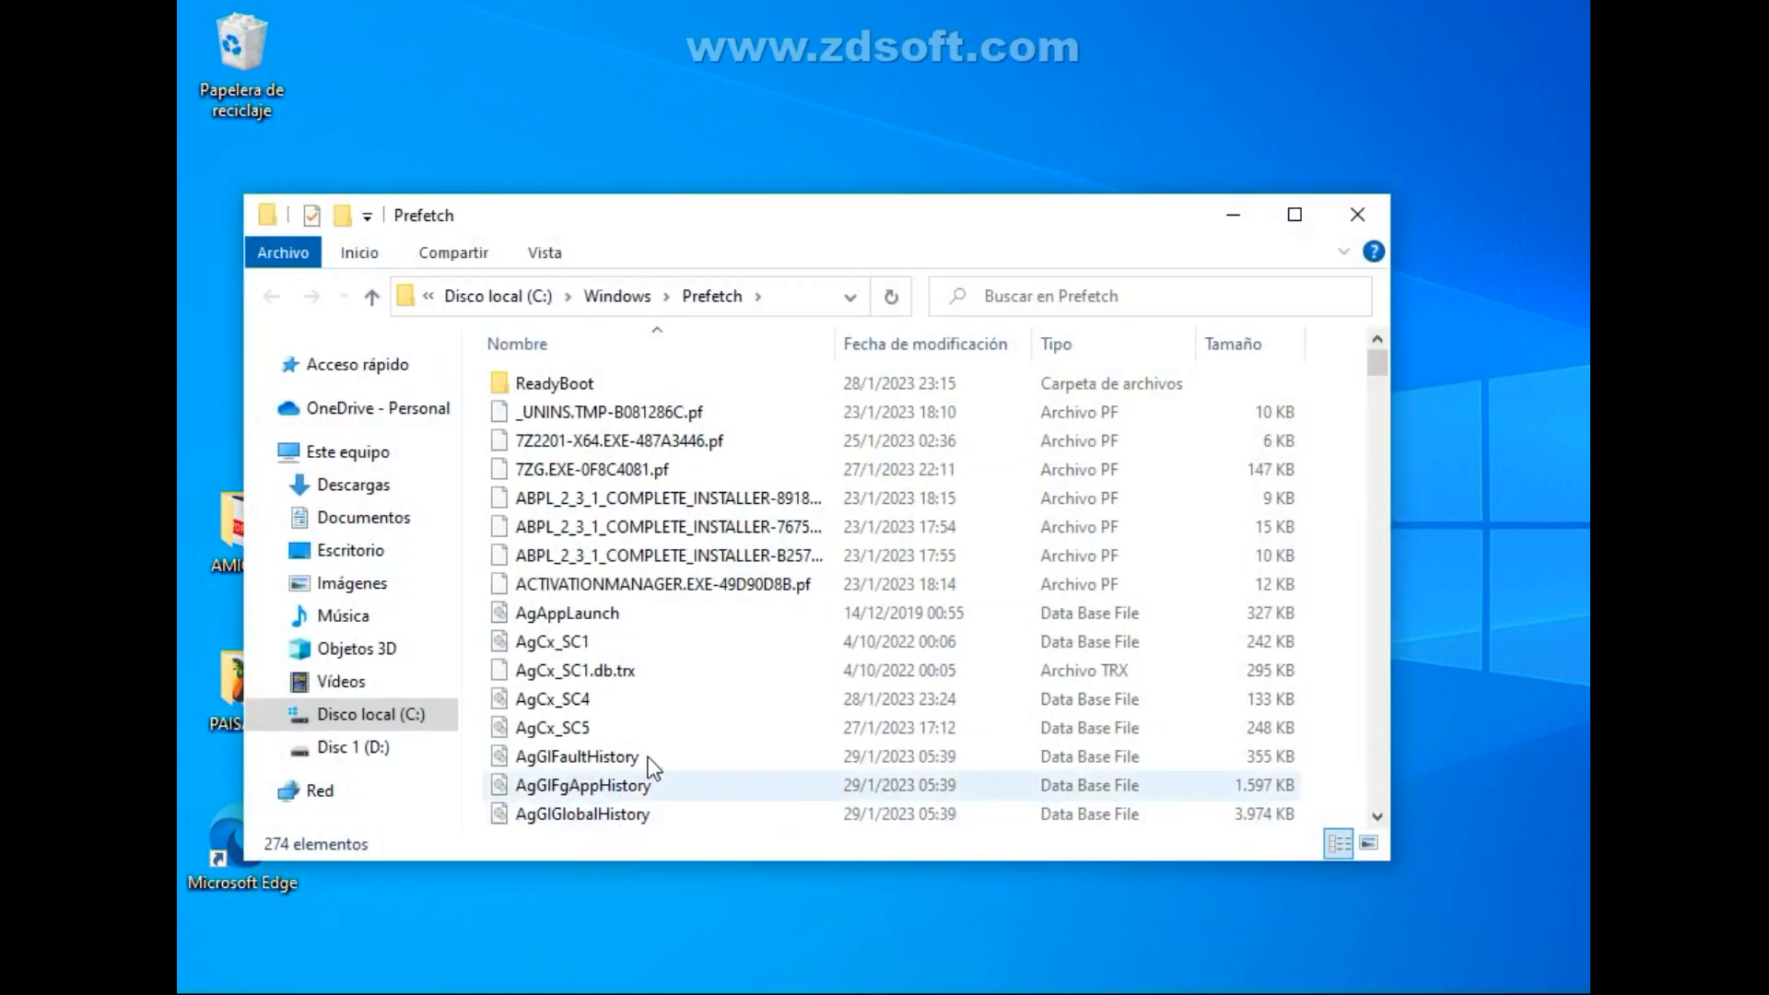
Delete everything in the Prefetch folder, skipping files in use for all current items, and close the folder window.
drag(1316, 420, 1170, 584)
key(ctrl+a)
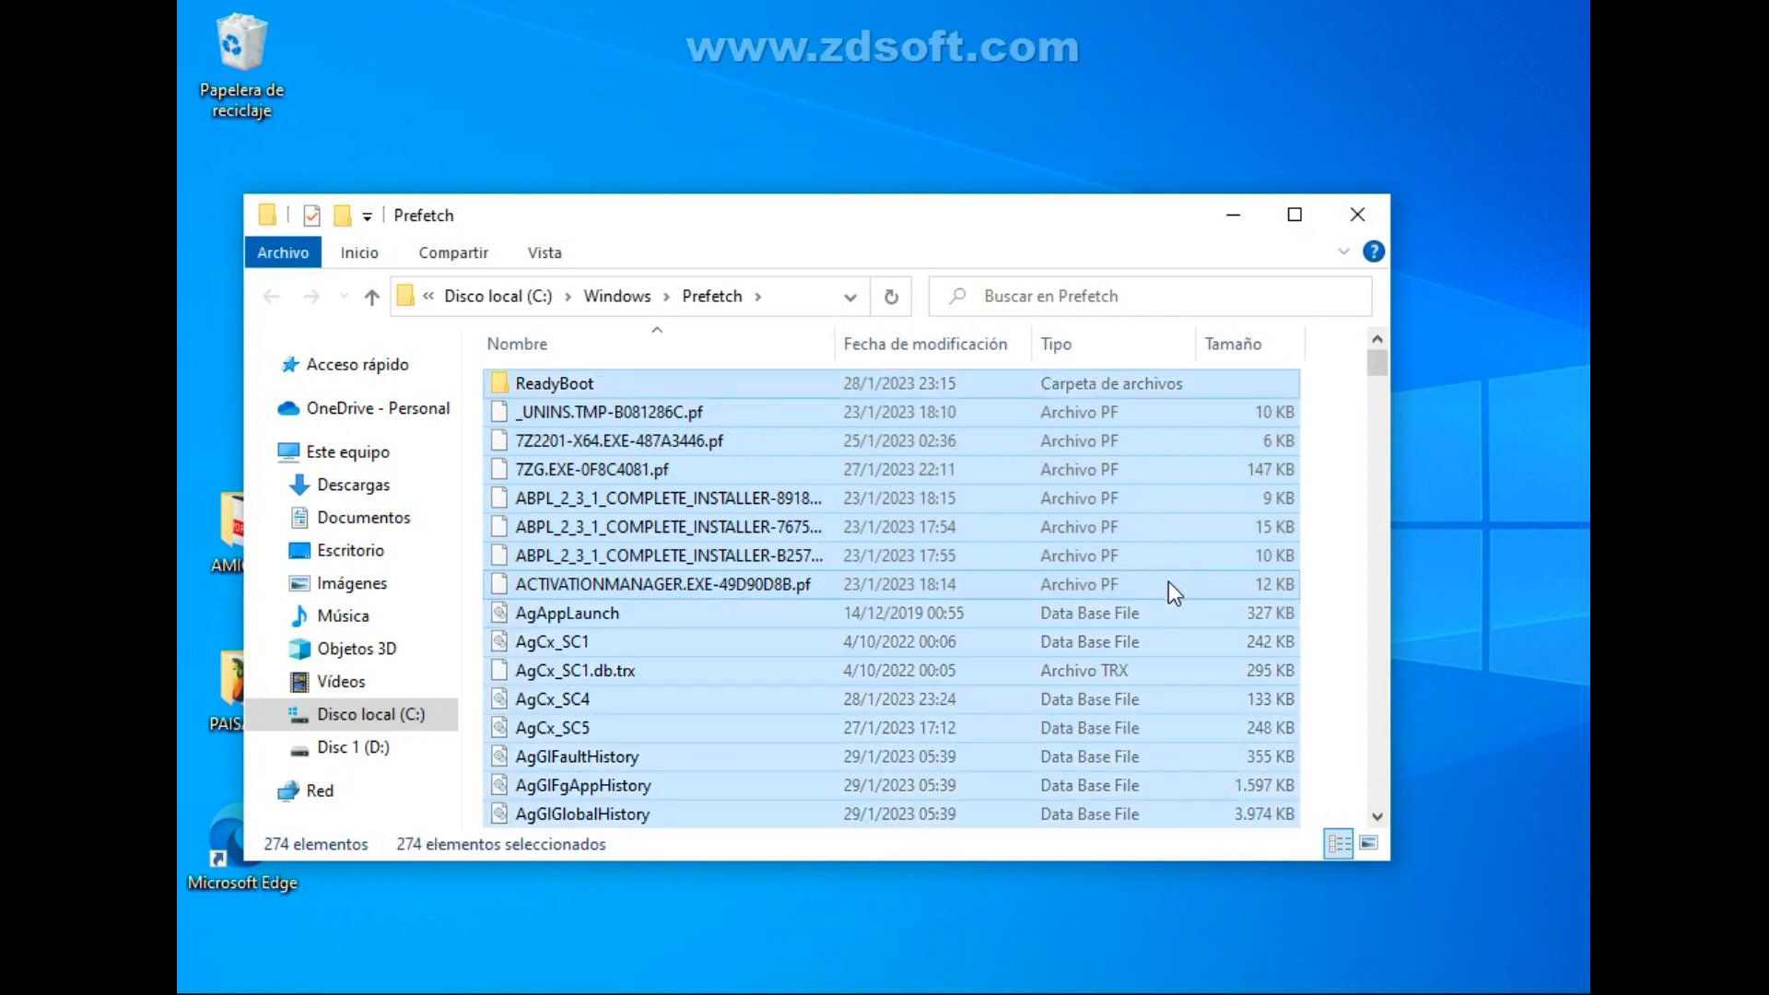
key(Delete)
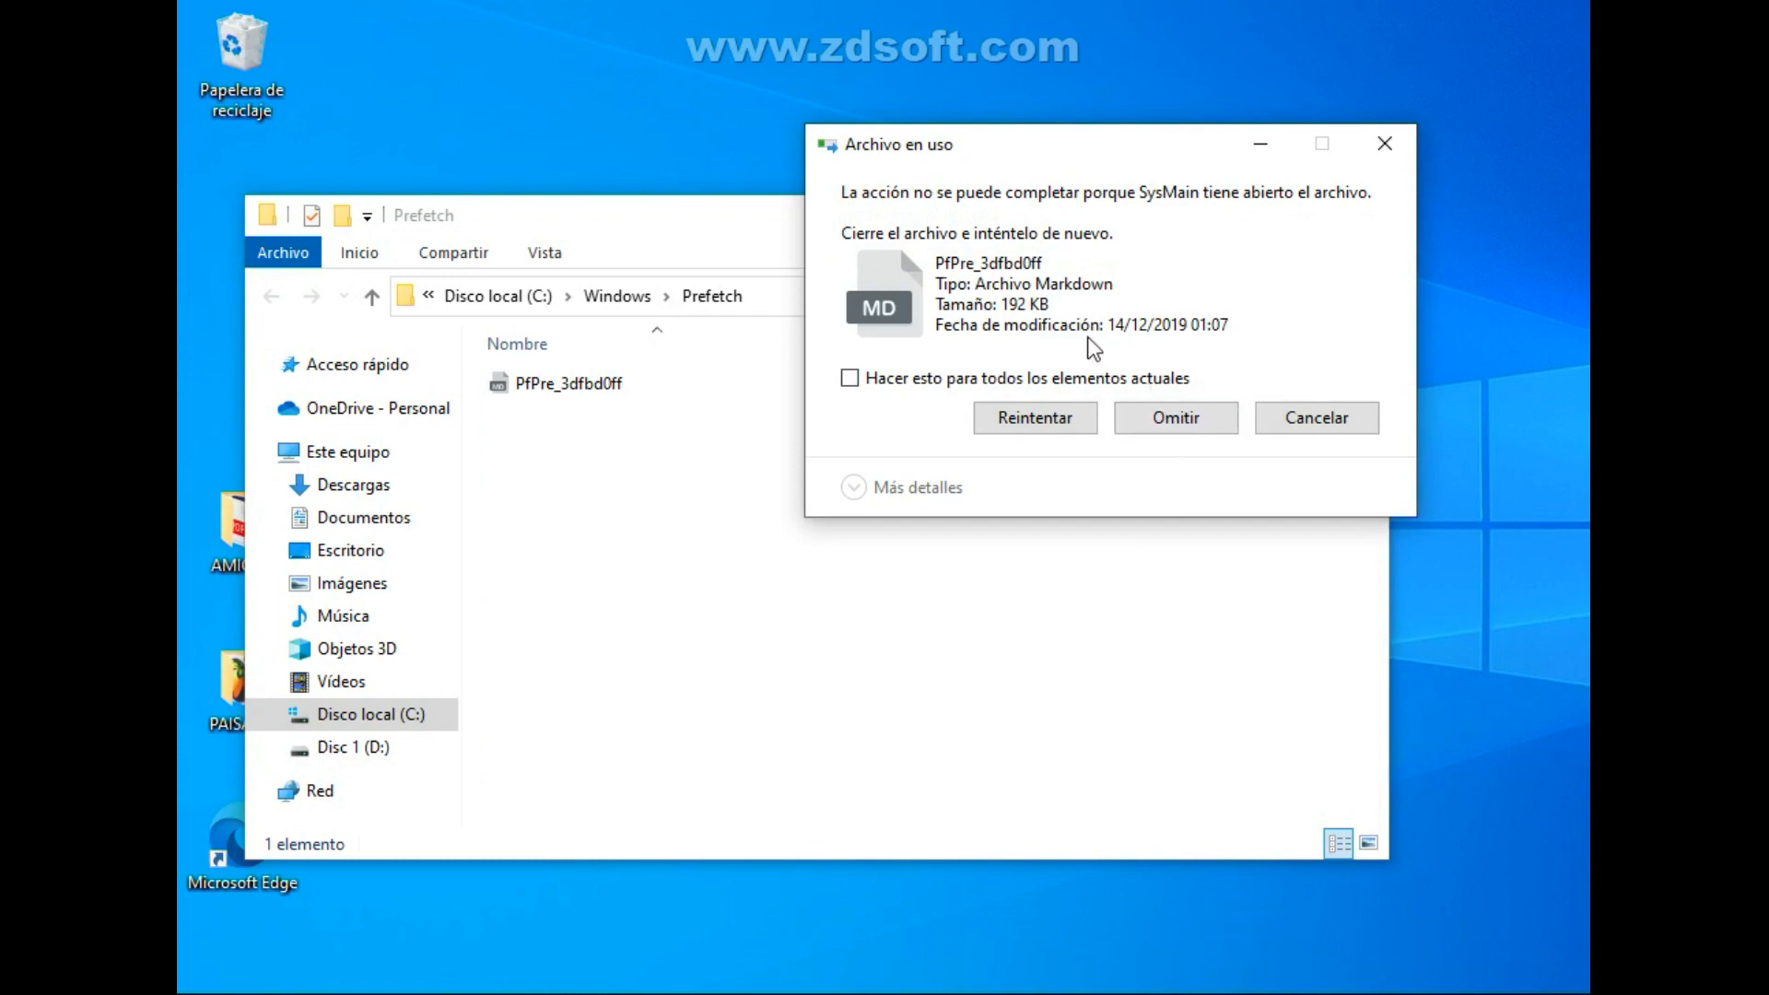
click(1110, 385)
click(1174, 417)
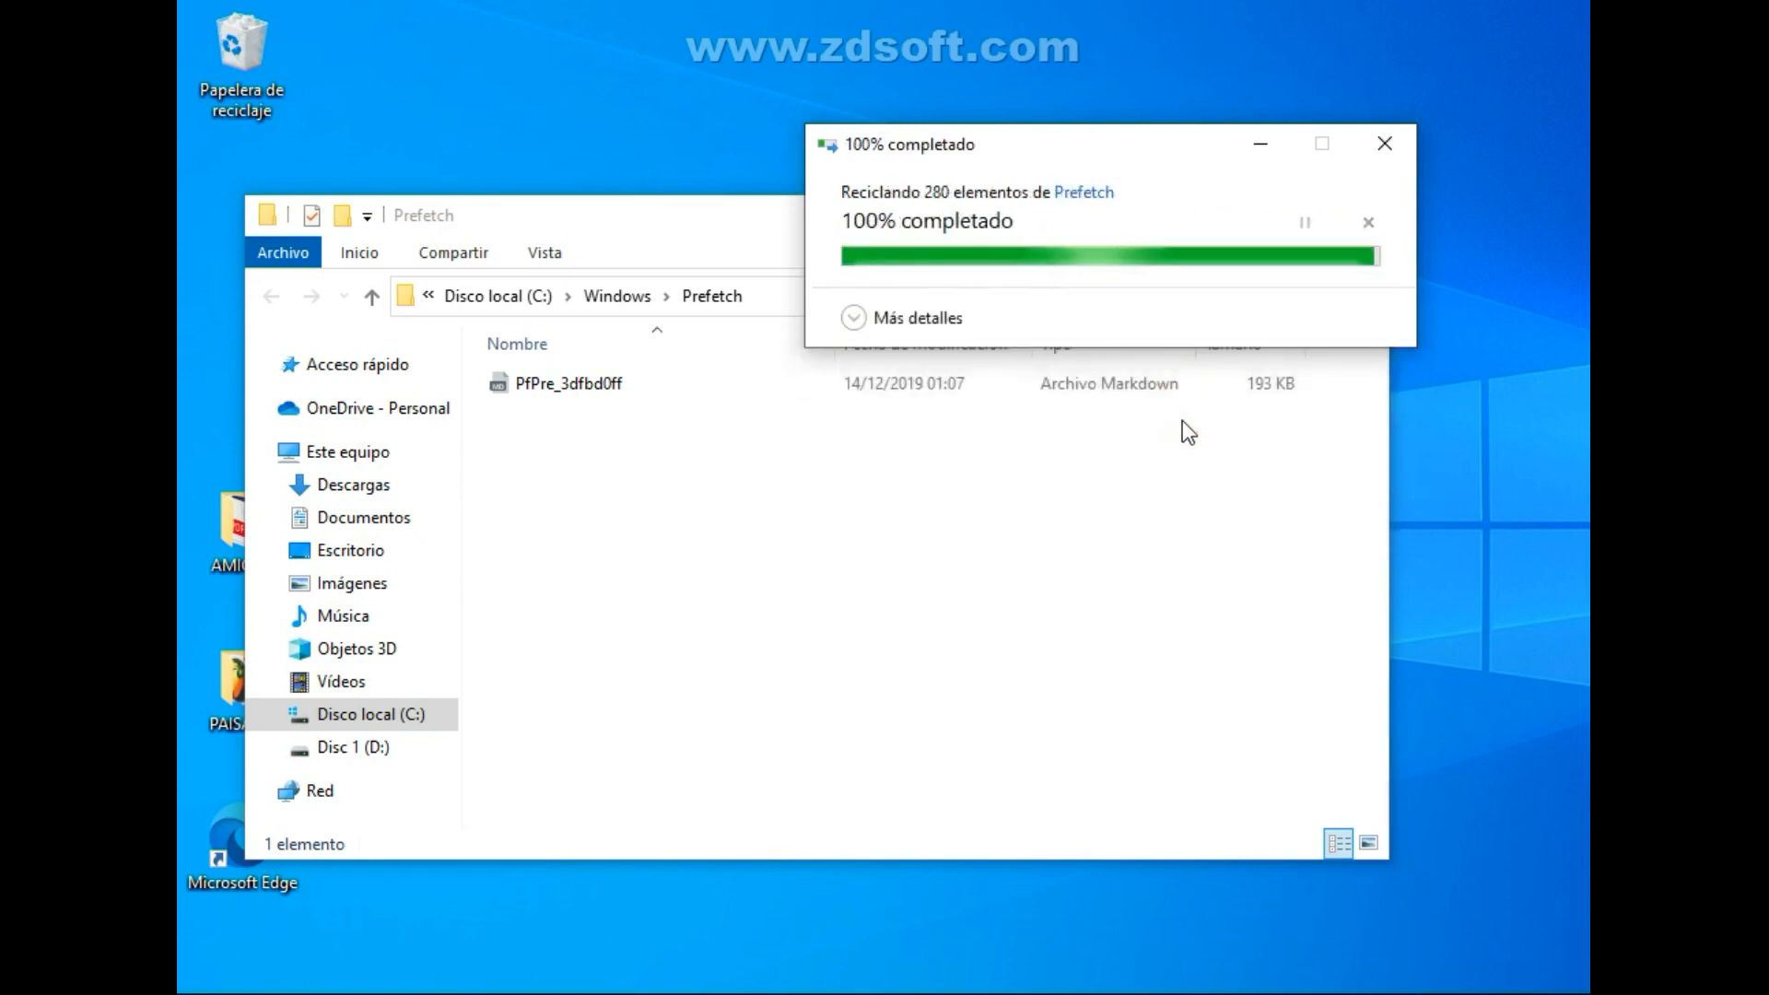
click(1358, 215)
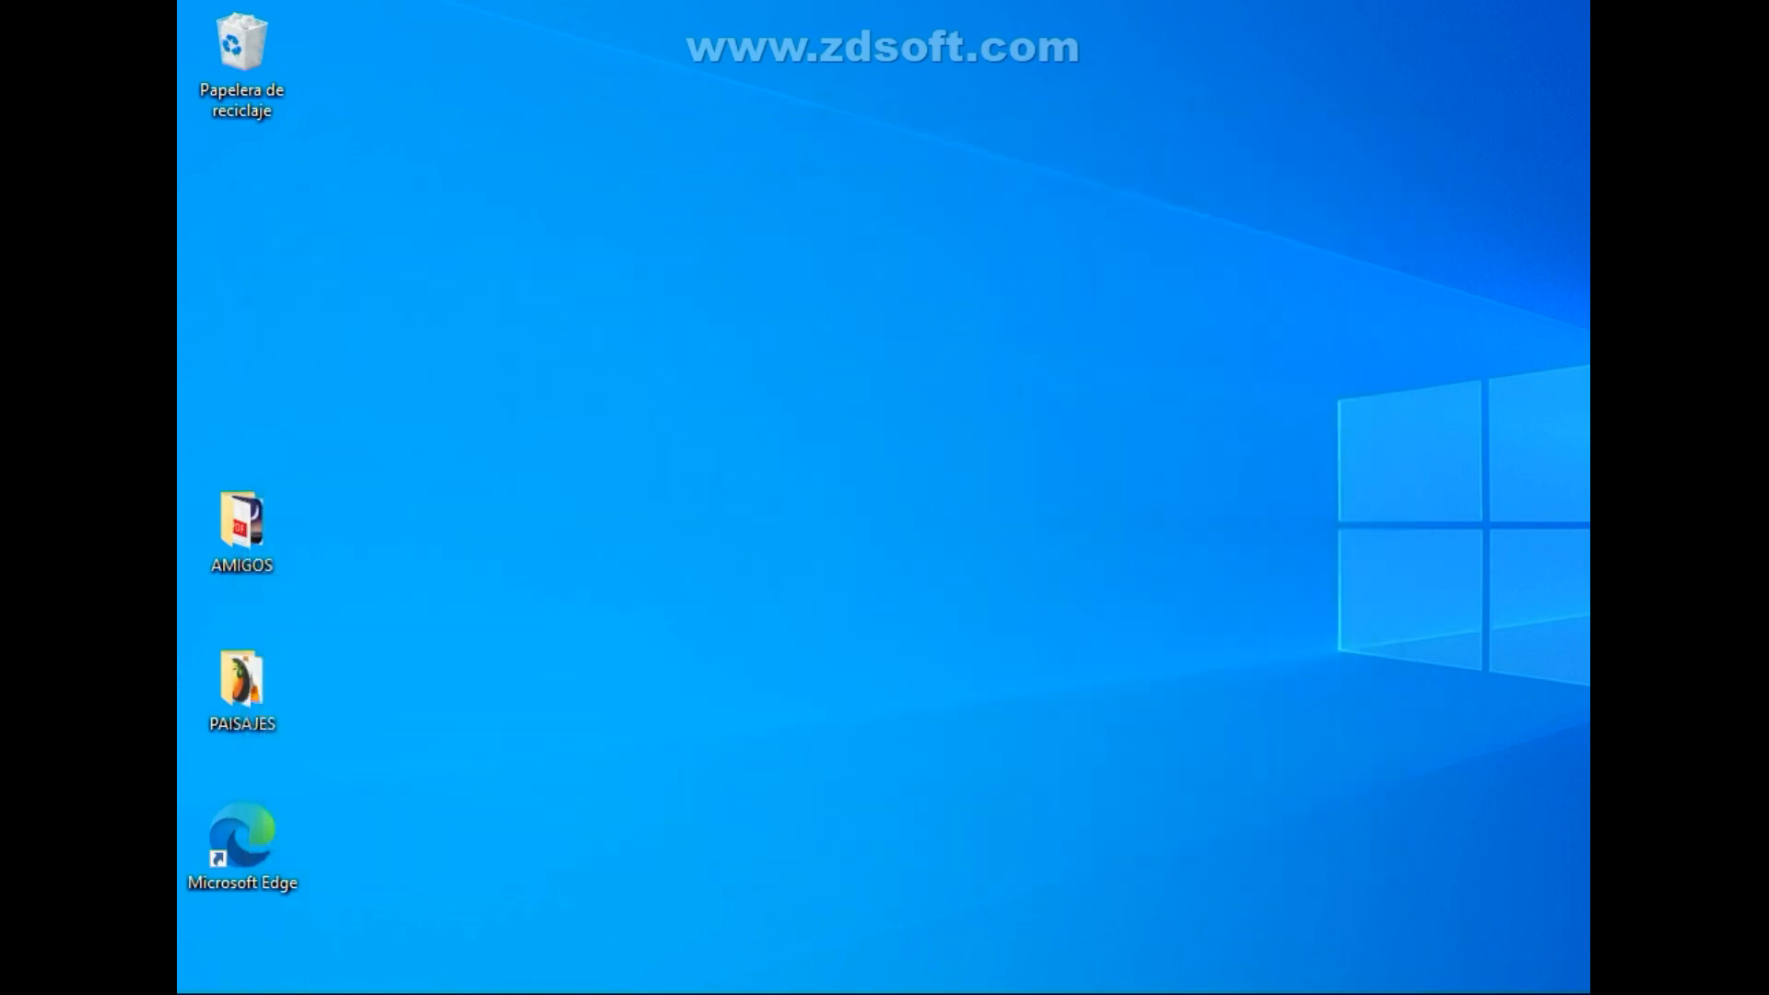
Open Windows PowerShell as administrator and run eventvwr to launch the Event Viewer.
key(super+x)
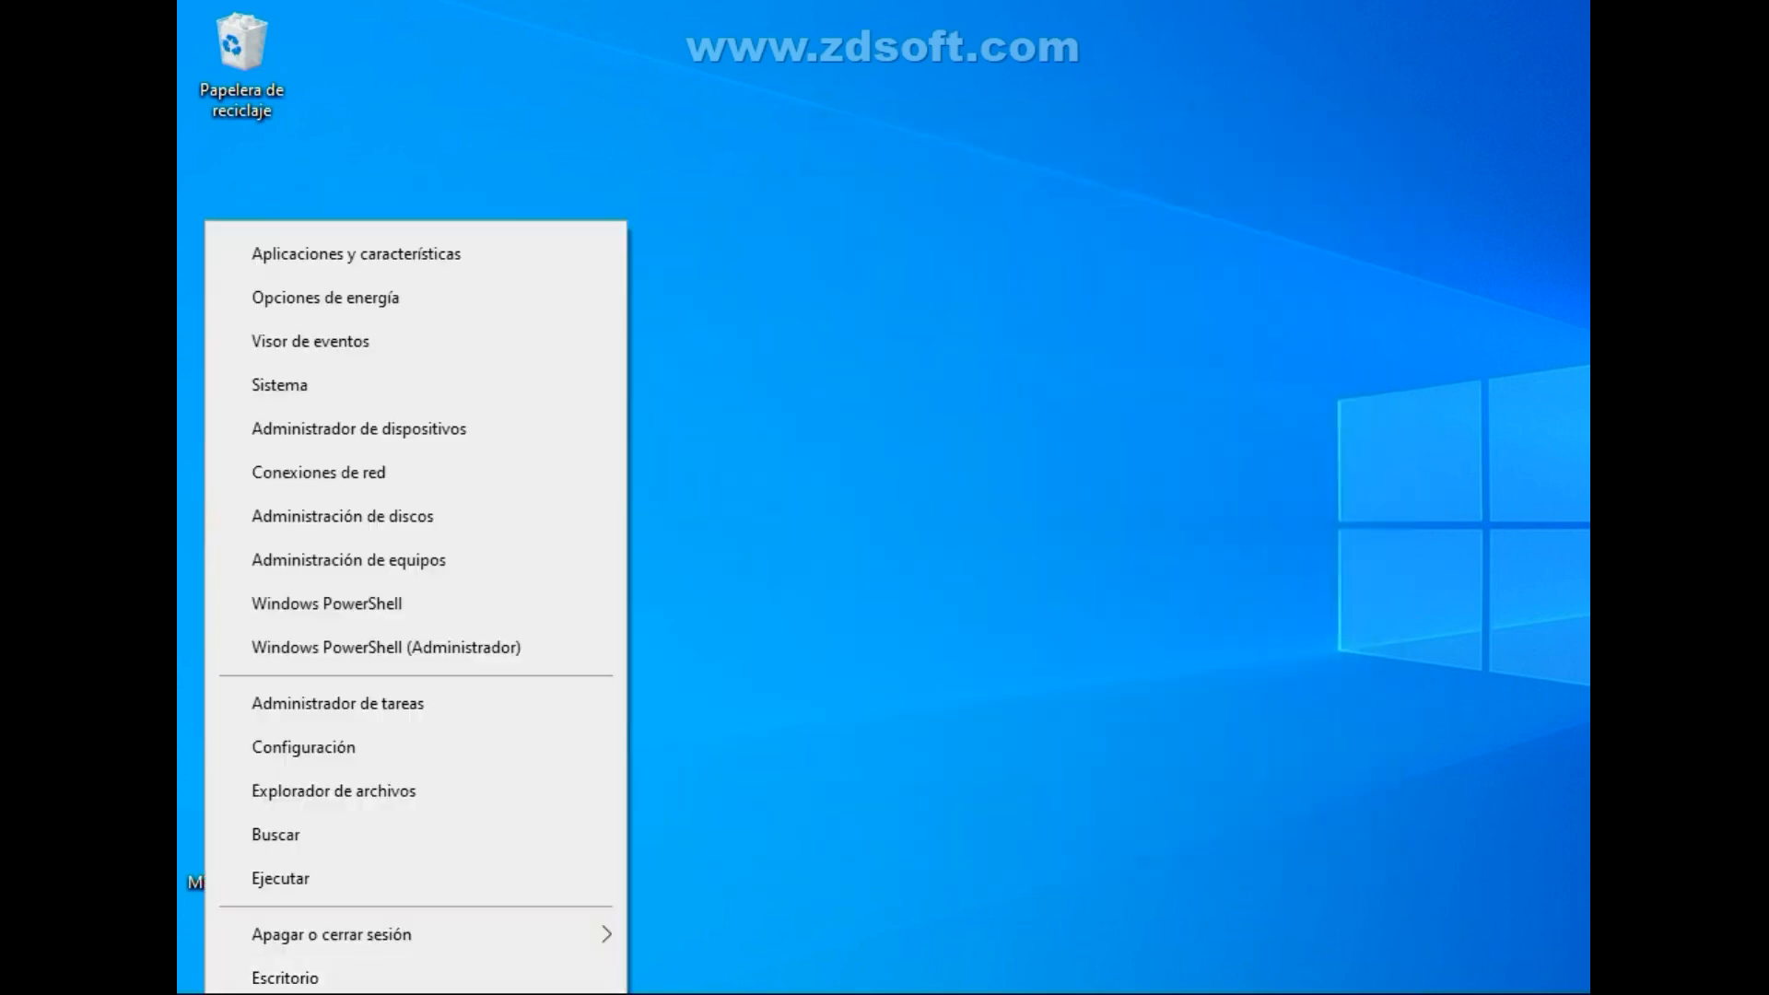
click(353, 644)
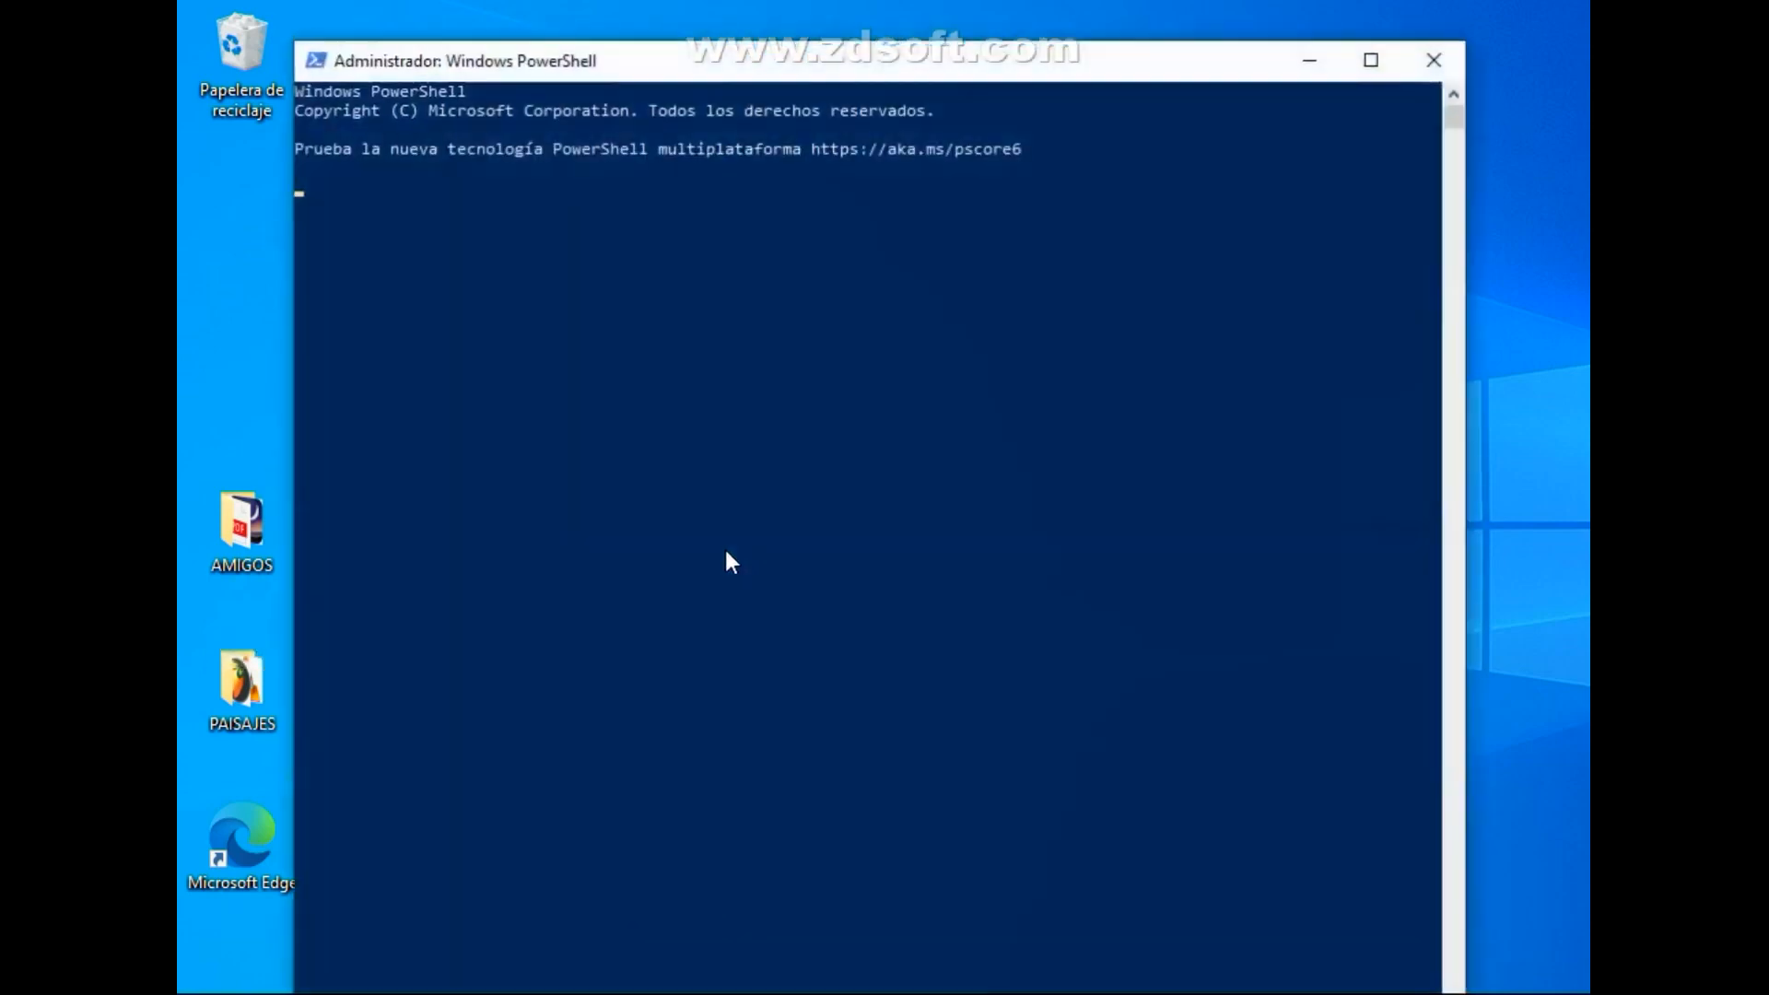
text(eventvwr)
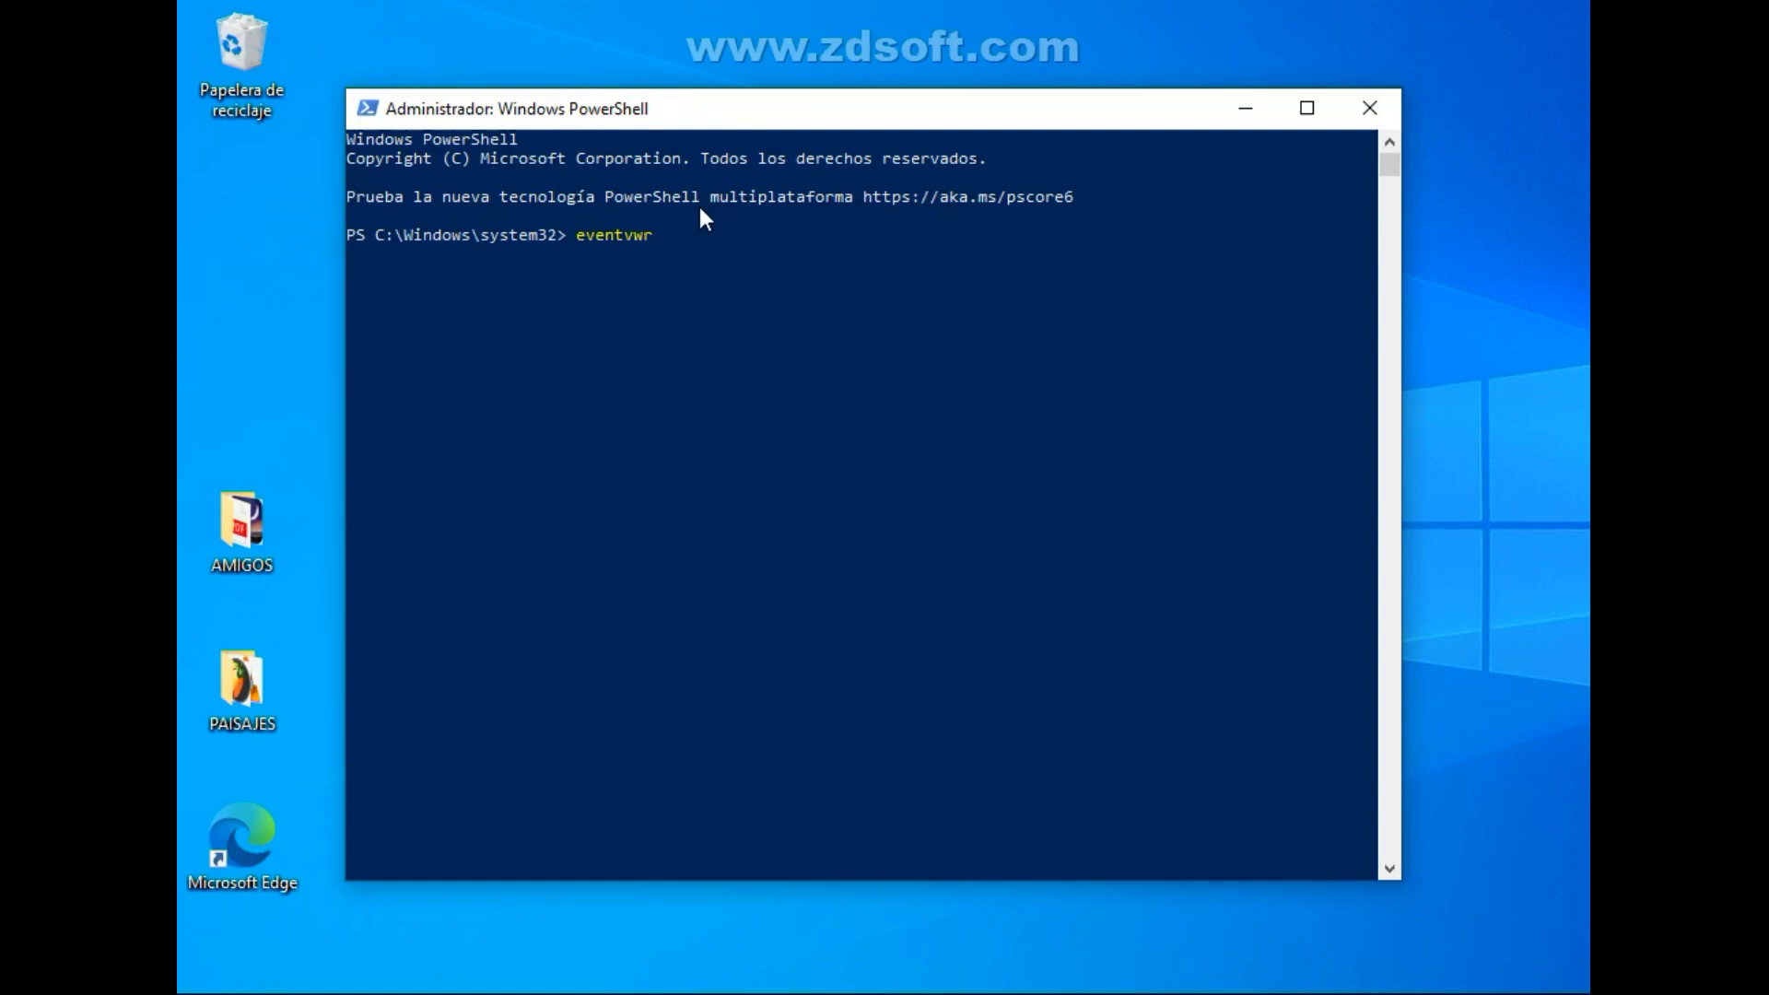
key(Return)
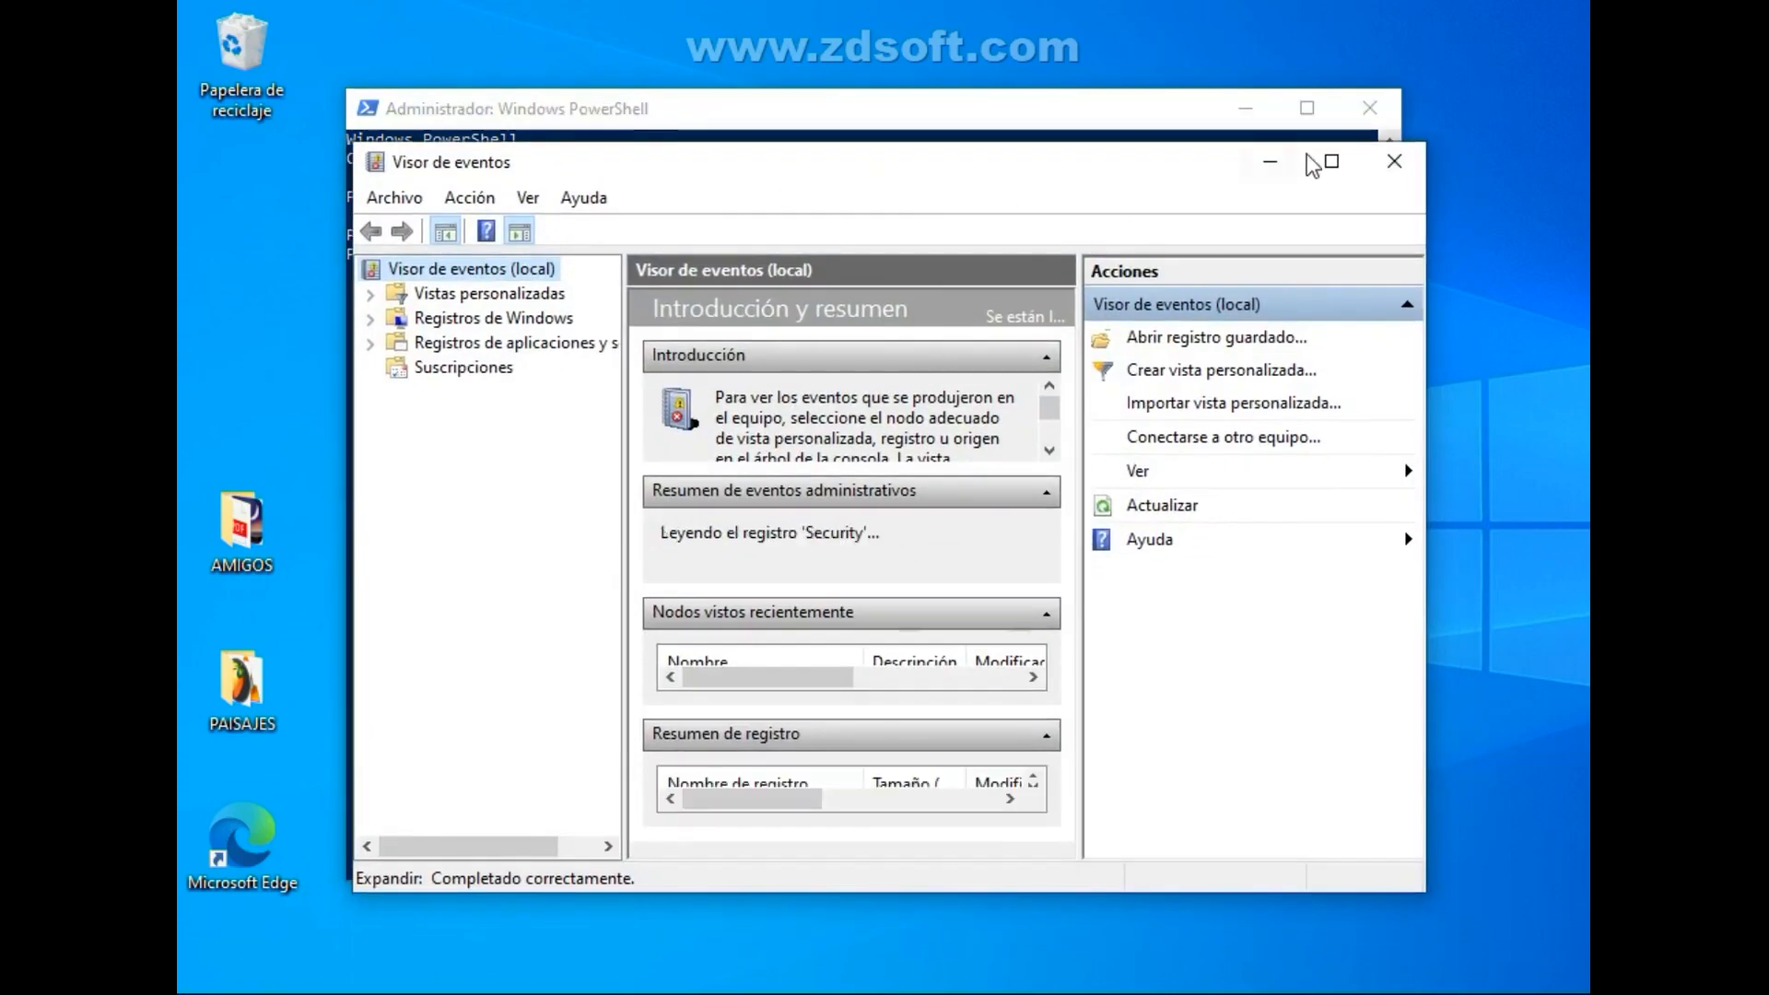
Close the Event Viewer, minimize the PowerShell window and refresh the desktop.
click(1392, 156)
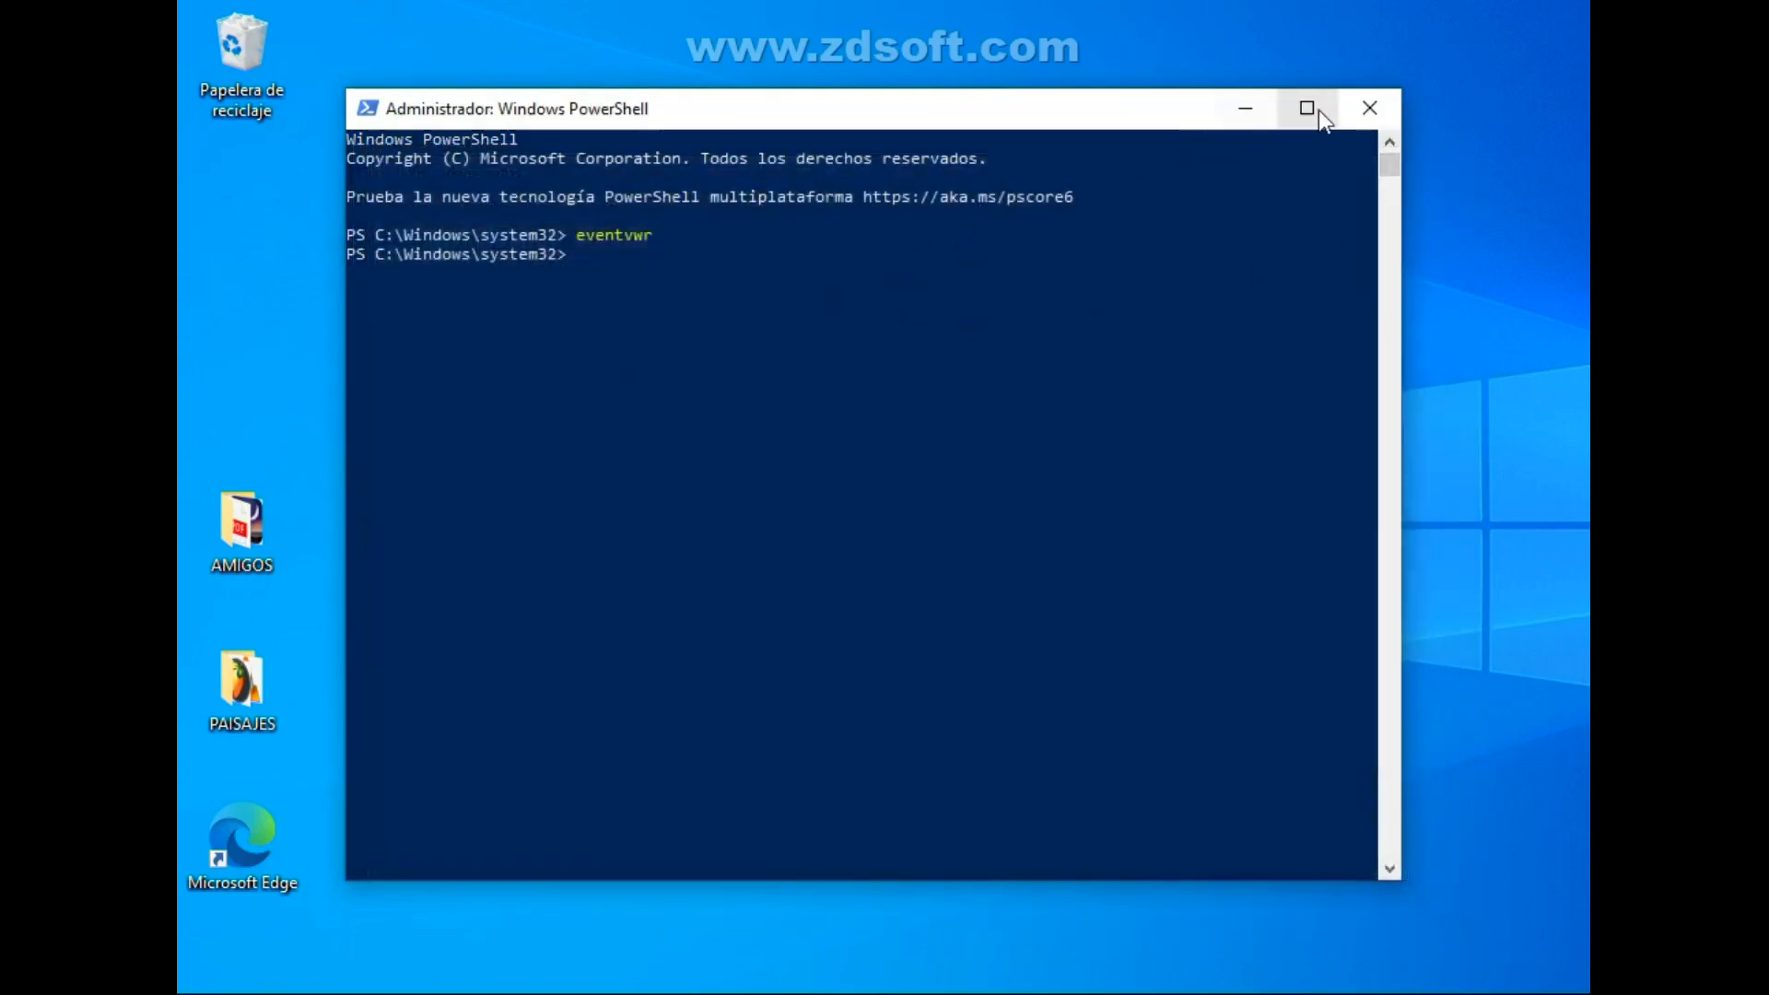
click(1245, 107)
right_click(777, 312)
click(811, 391)
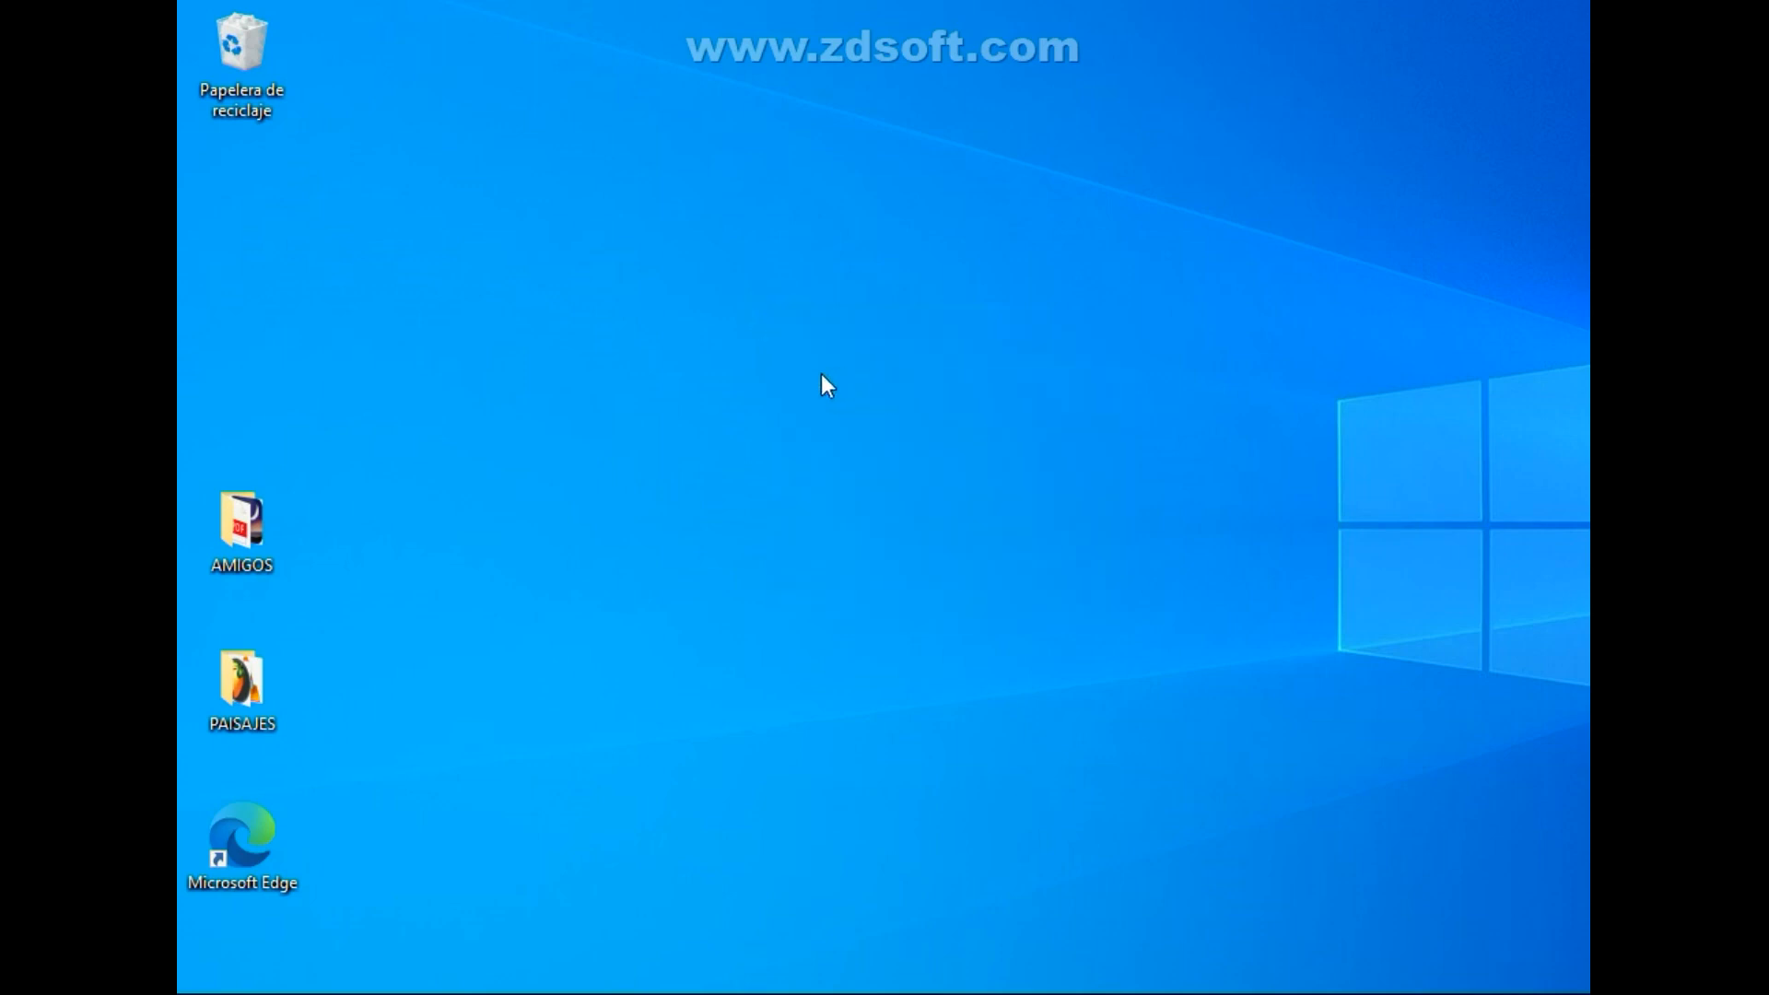
Open the Event Viewer by running eventvwr from the Run dialog.
key(super+r)
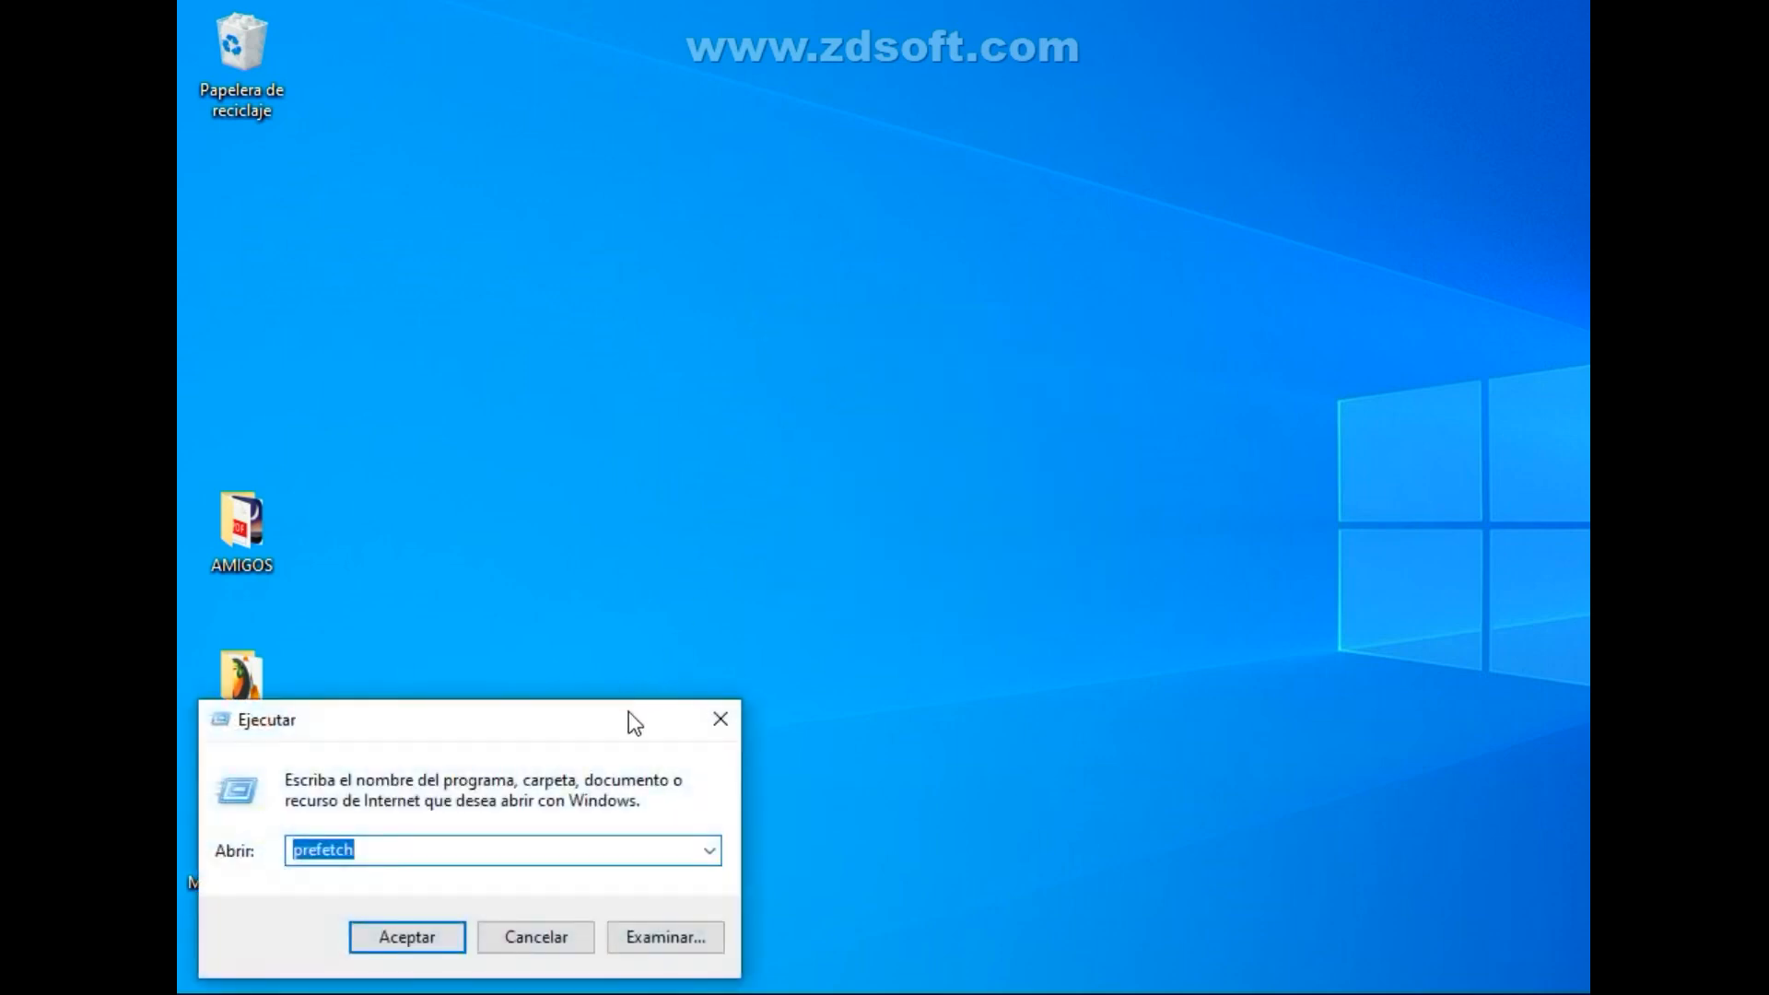
text(event)
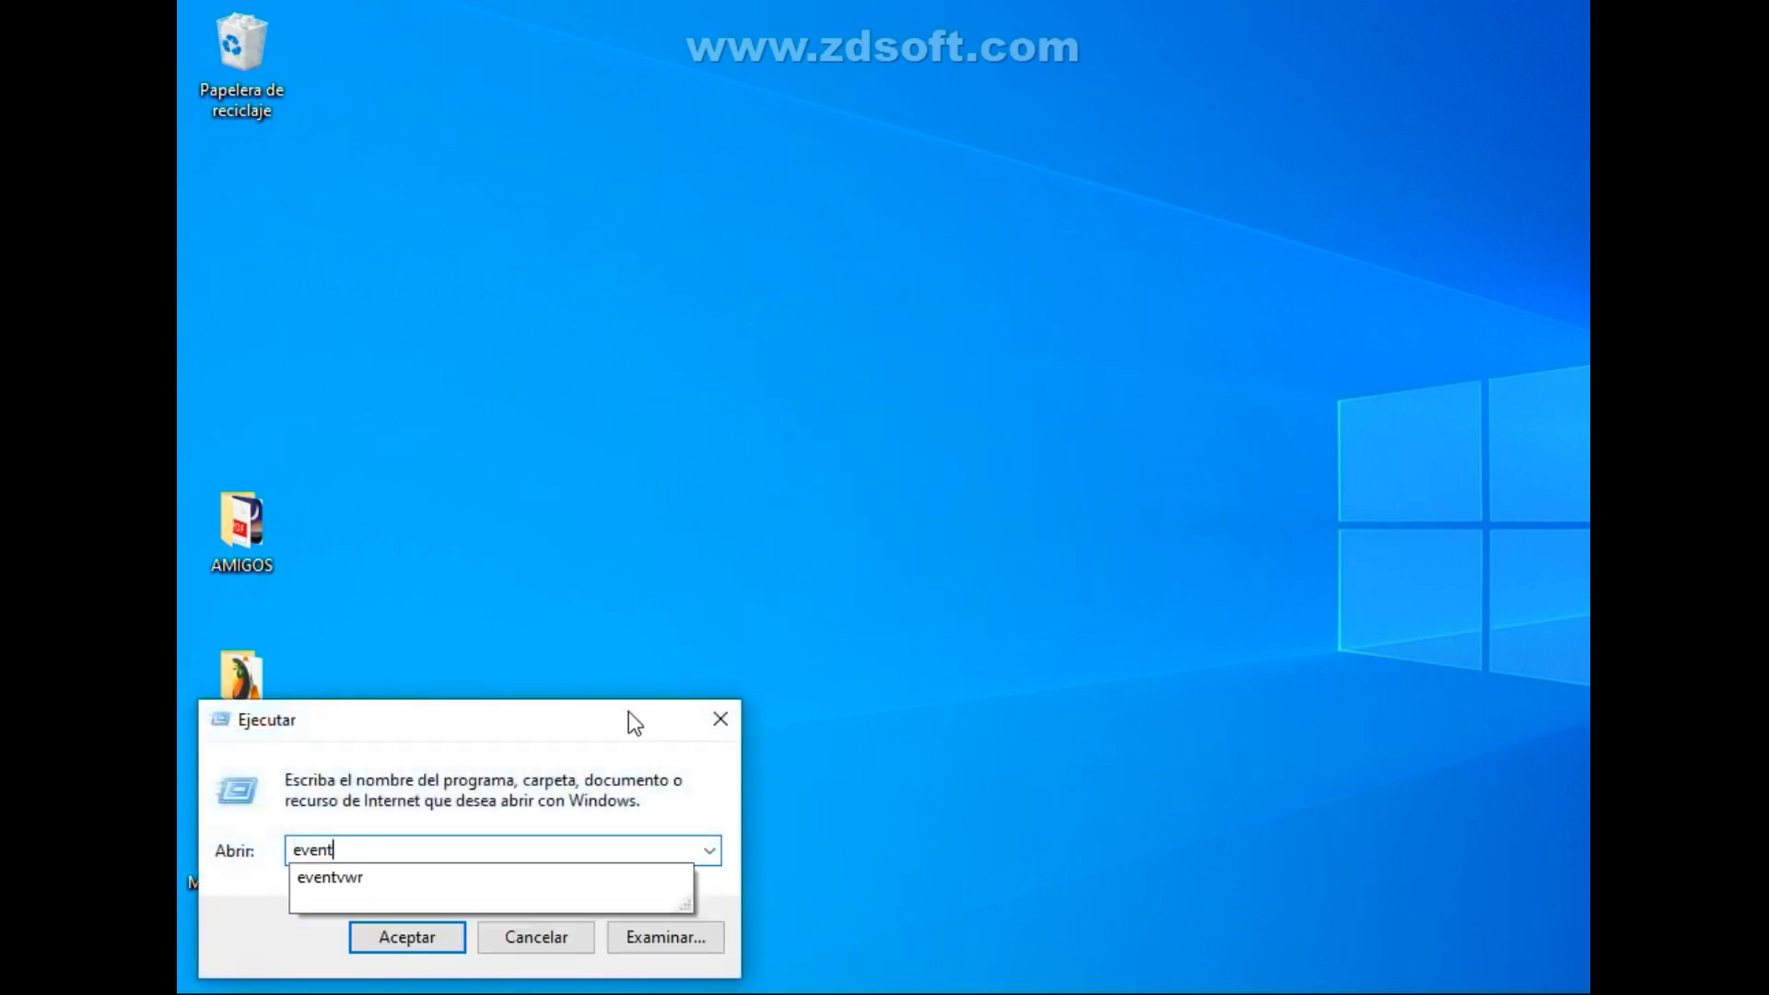
text(vwr)
key(Return)
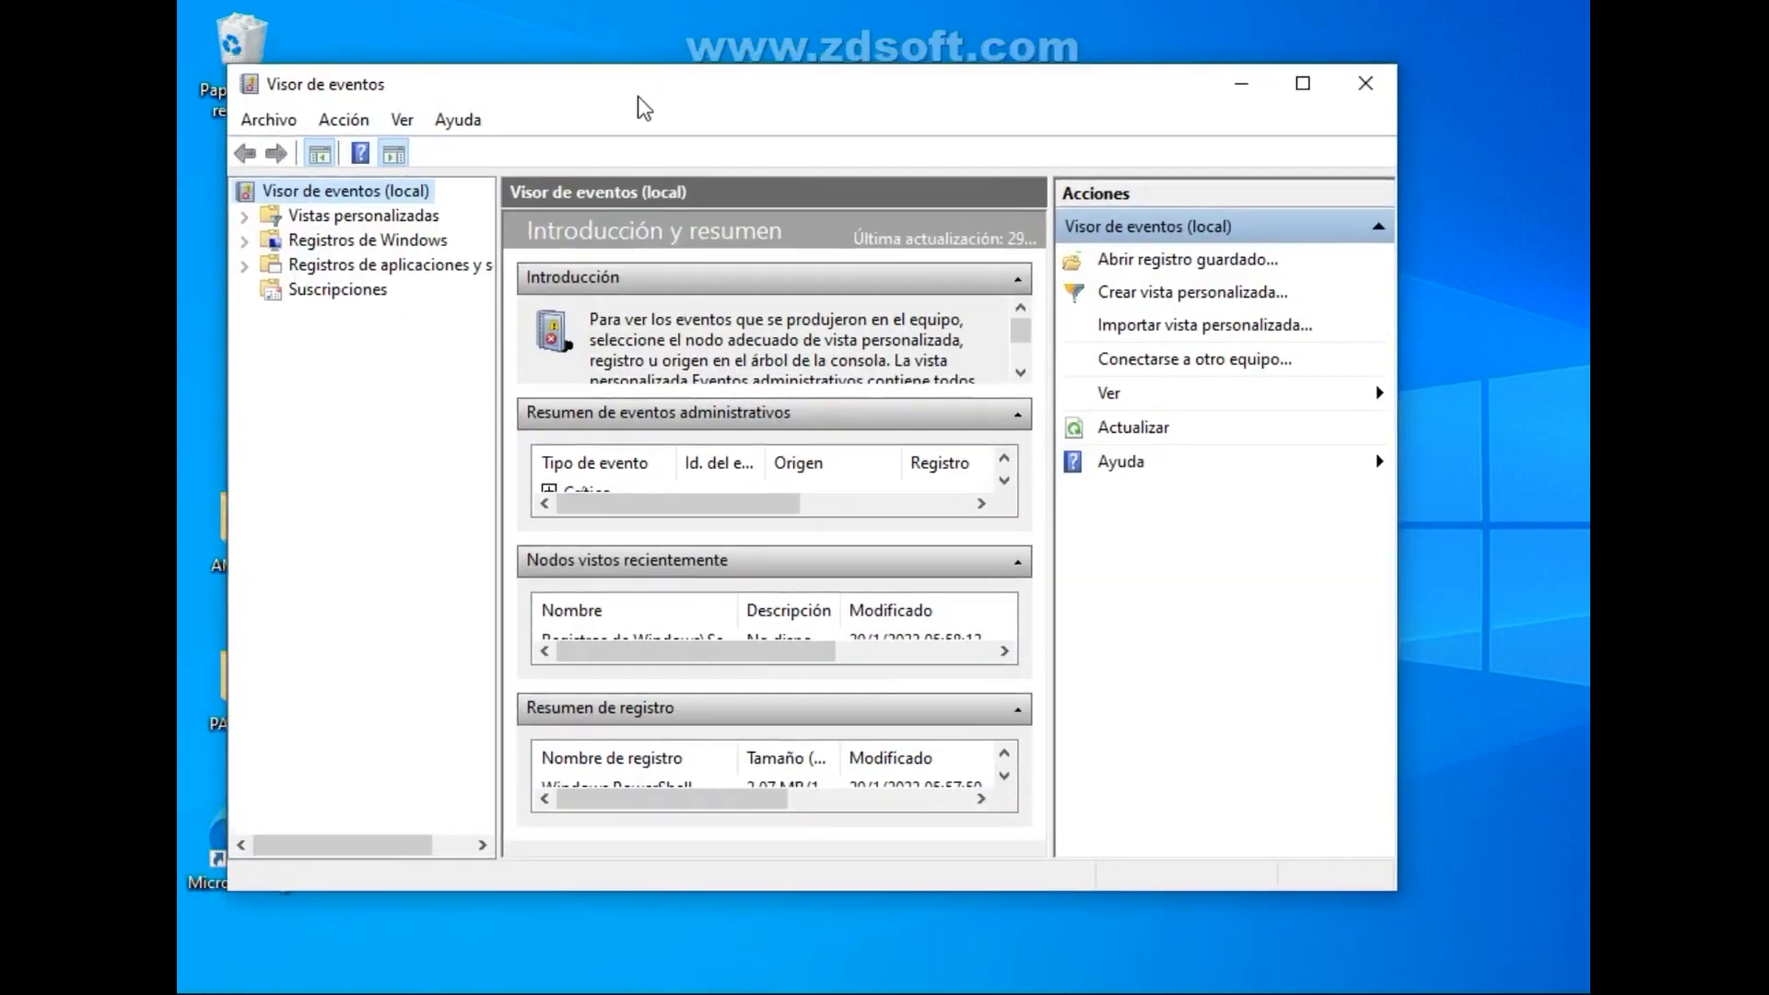
drag(638, 96, 637, 101)
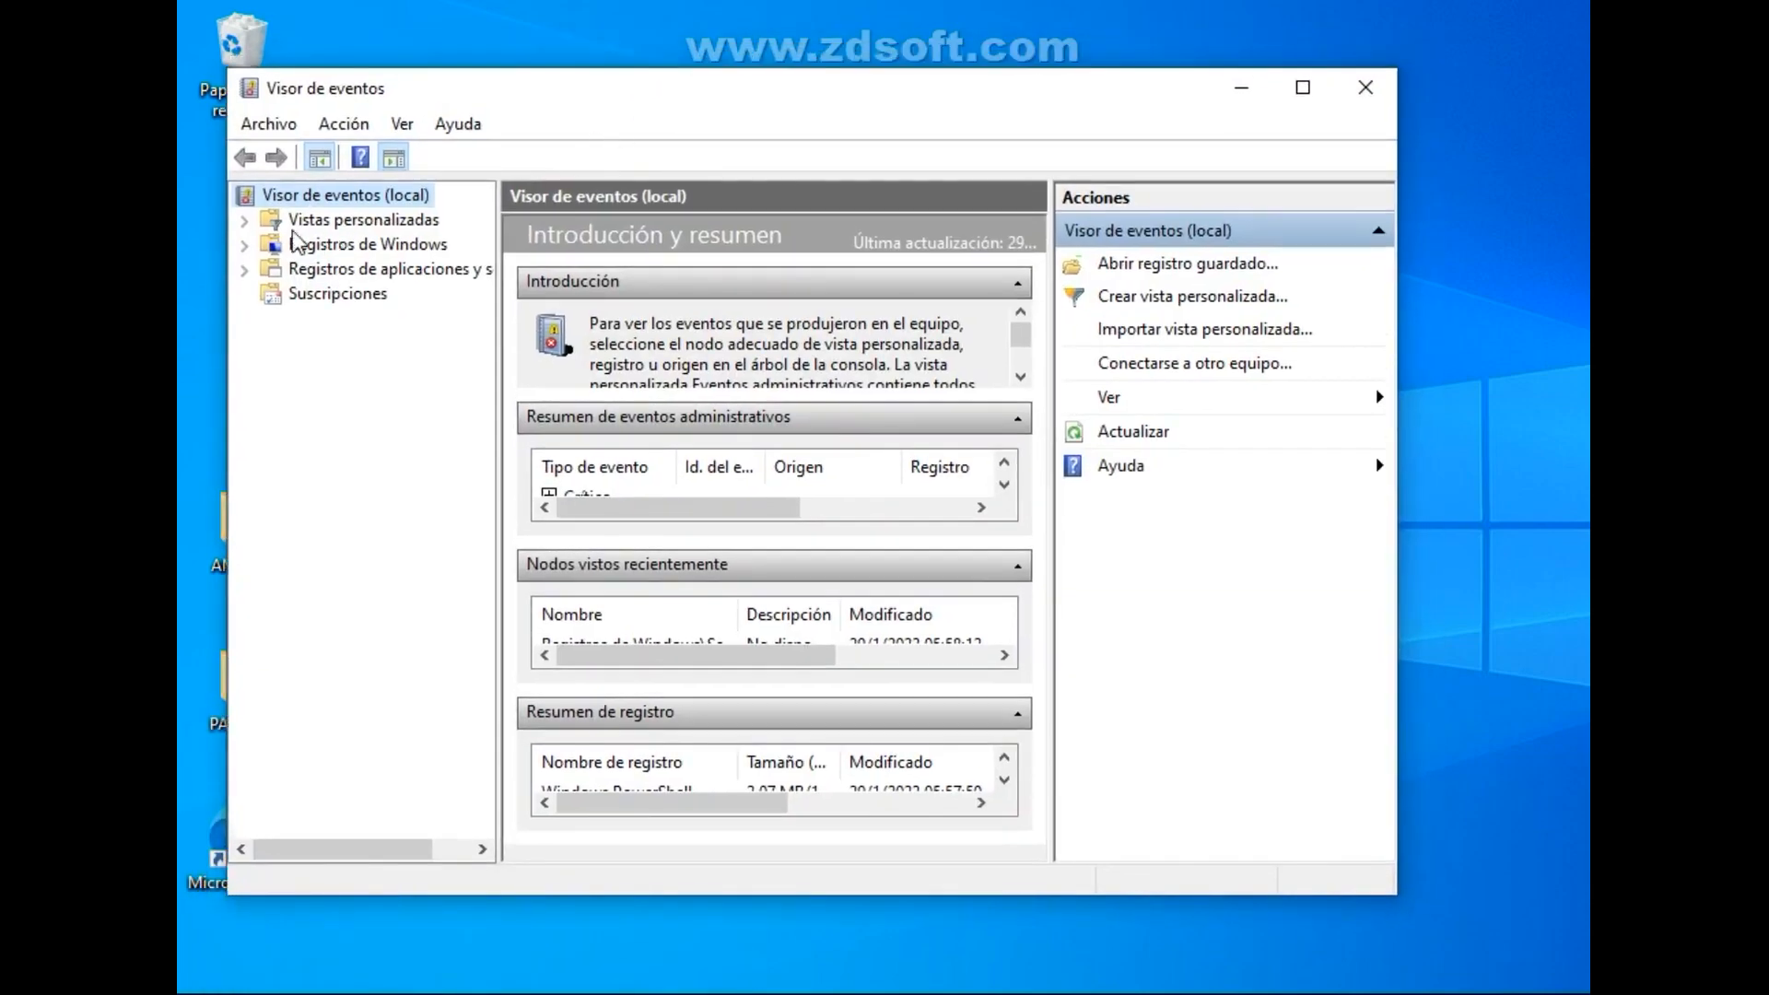
Expand Registros de Windows in the Event Viewer and clear the Aplicación log without saving its contents.
click(245, 221)
click(244, 221)
click(245, 246)
click(358, 270)
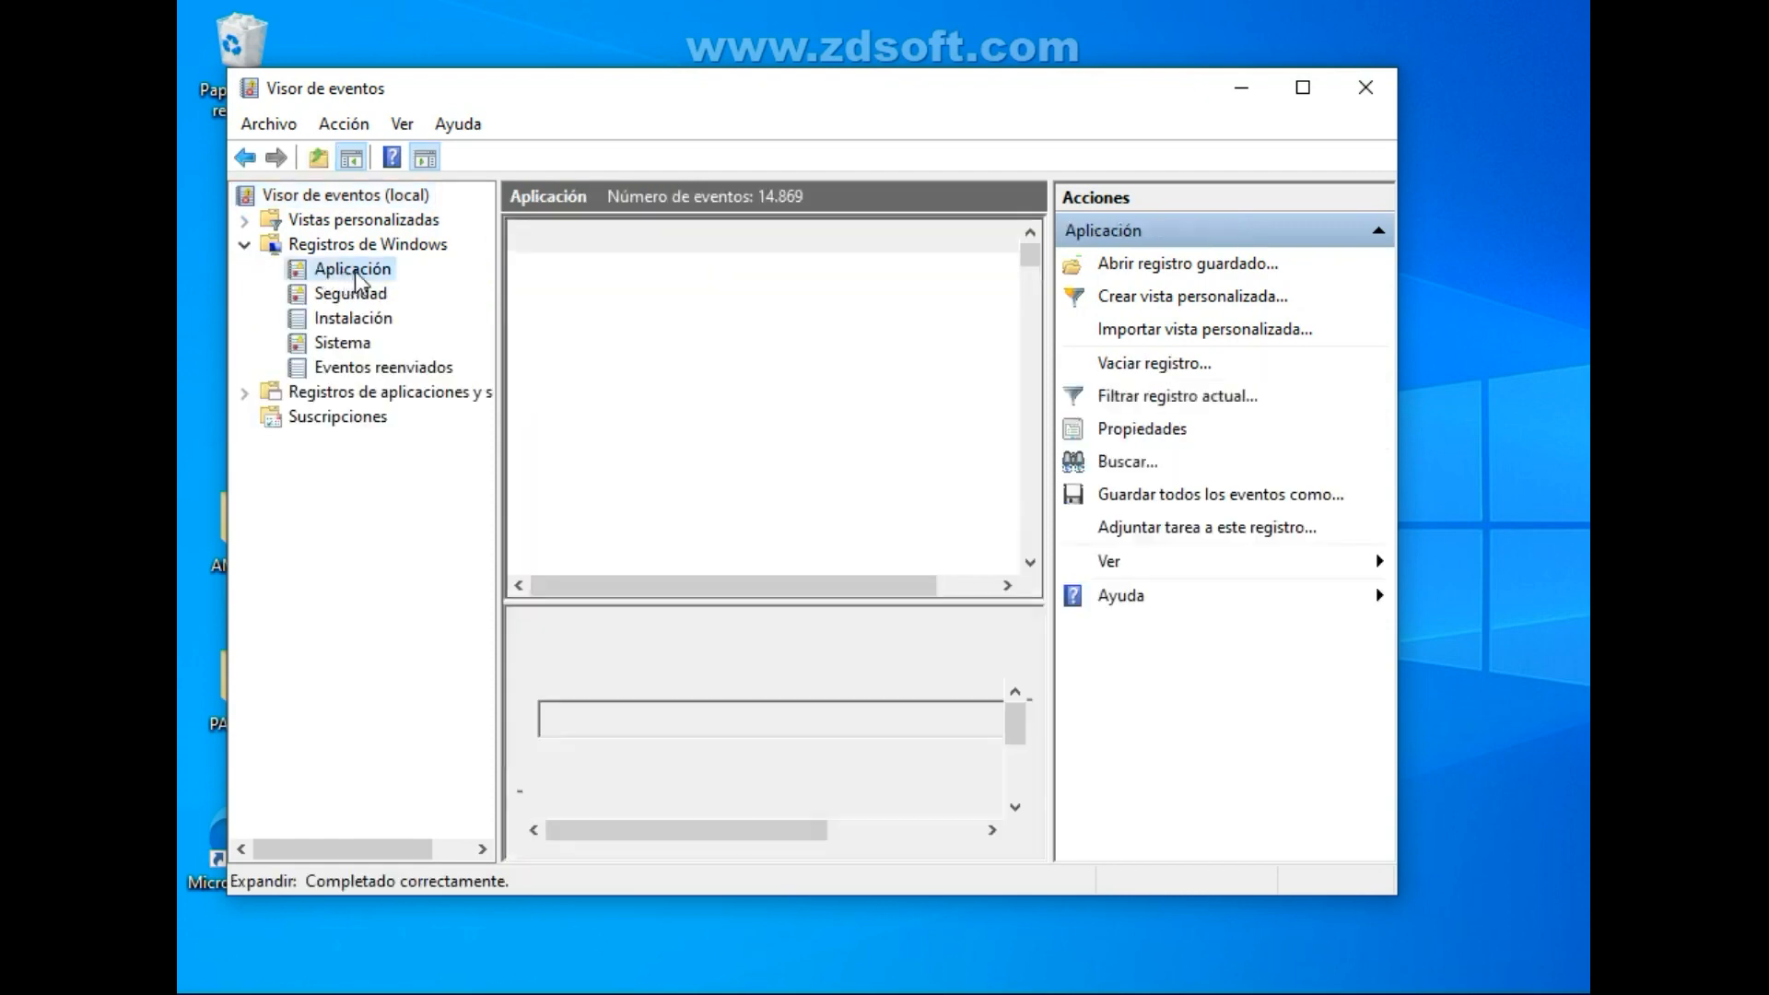
right_click(363, 274)
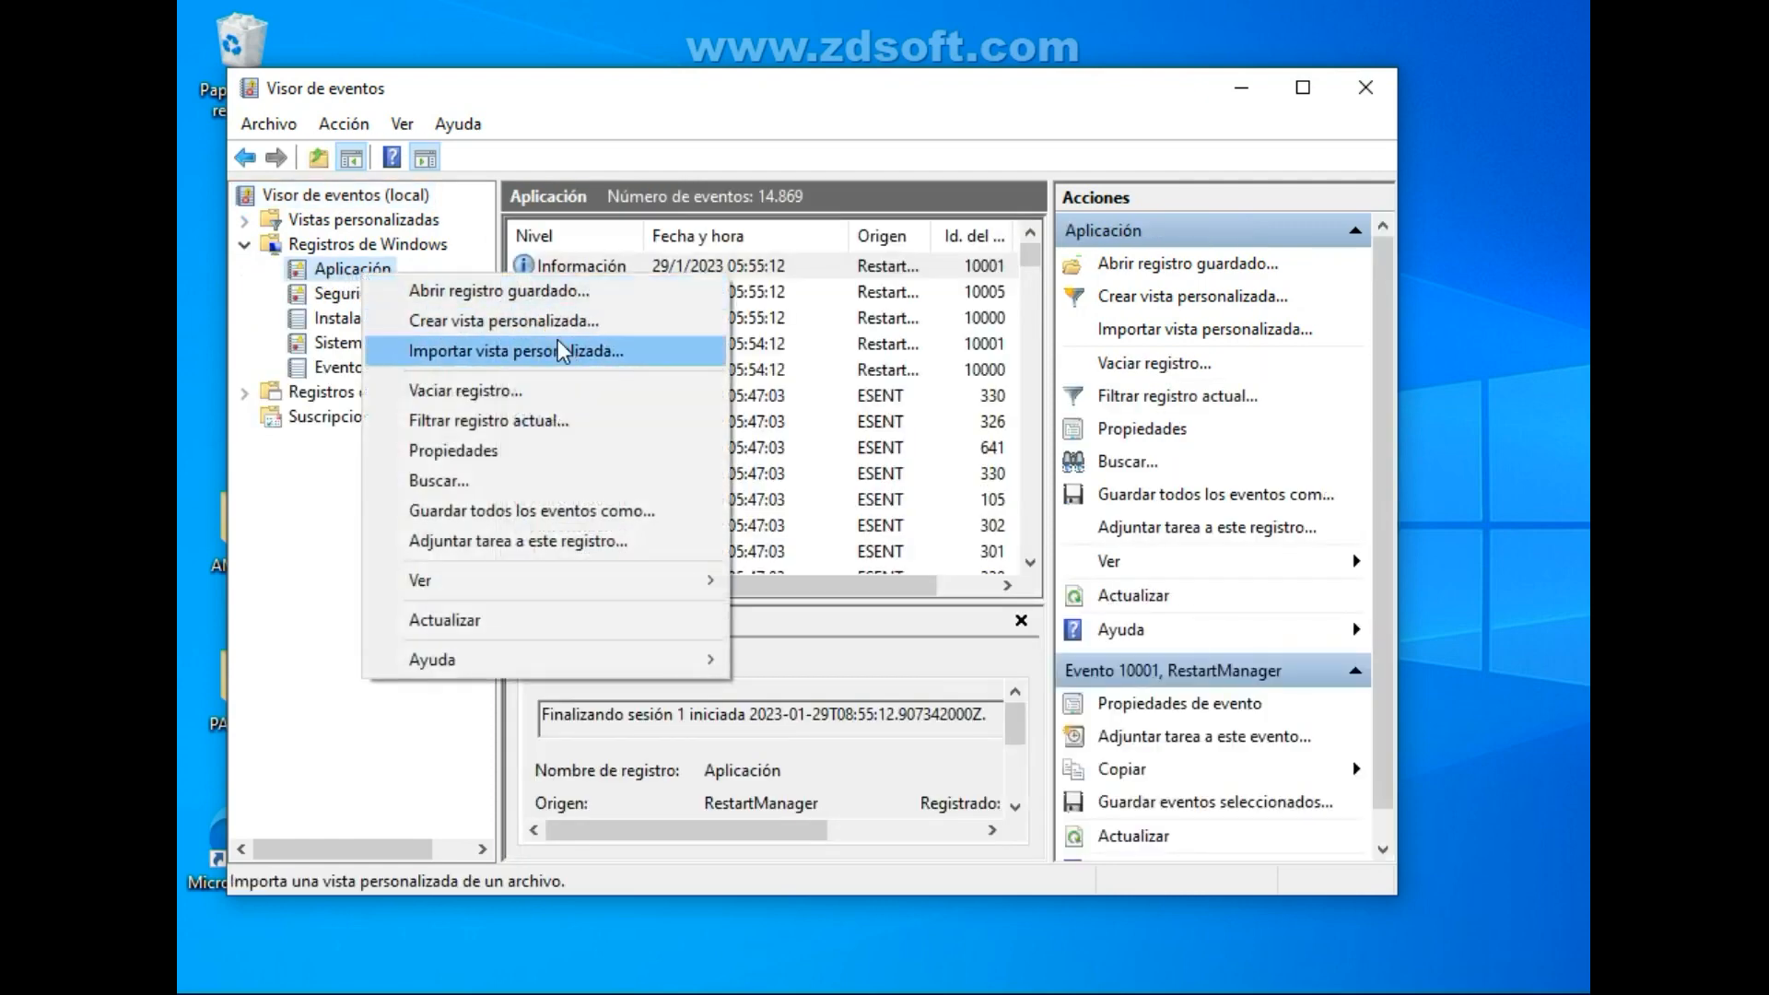
click(562, 391)
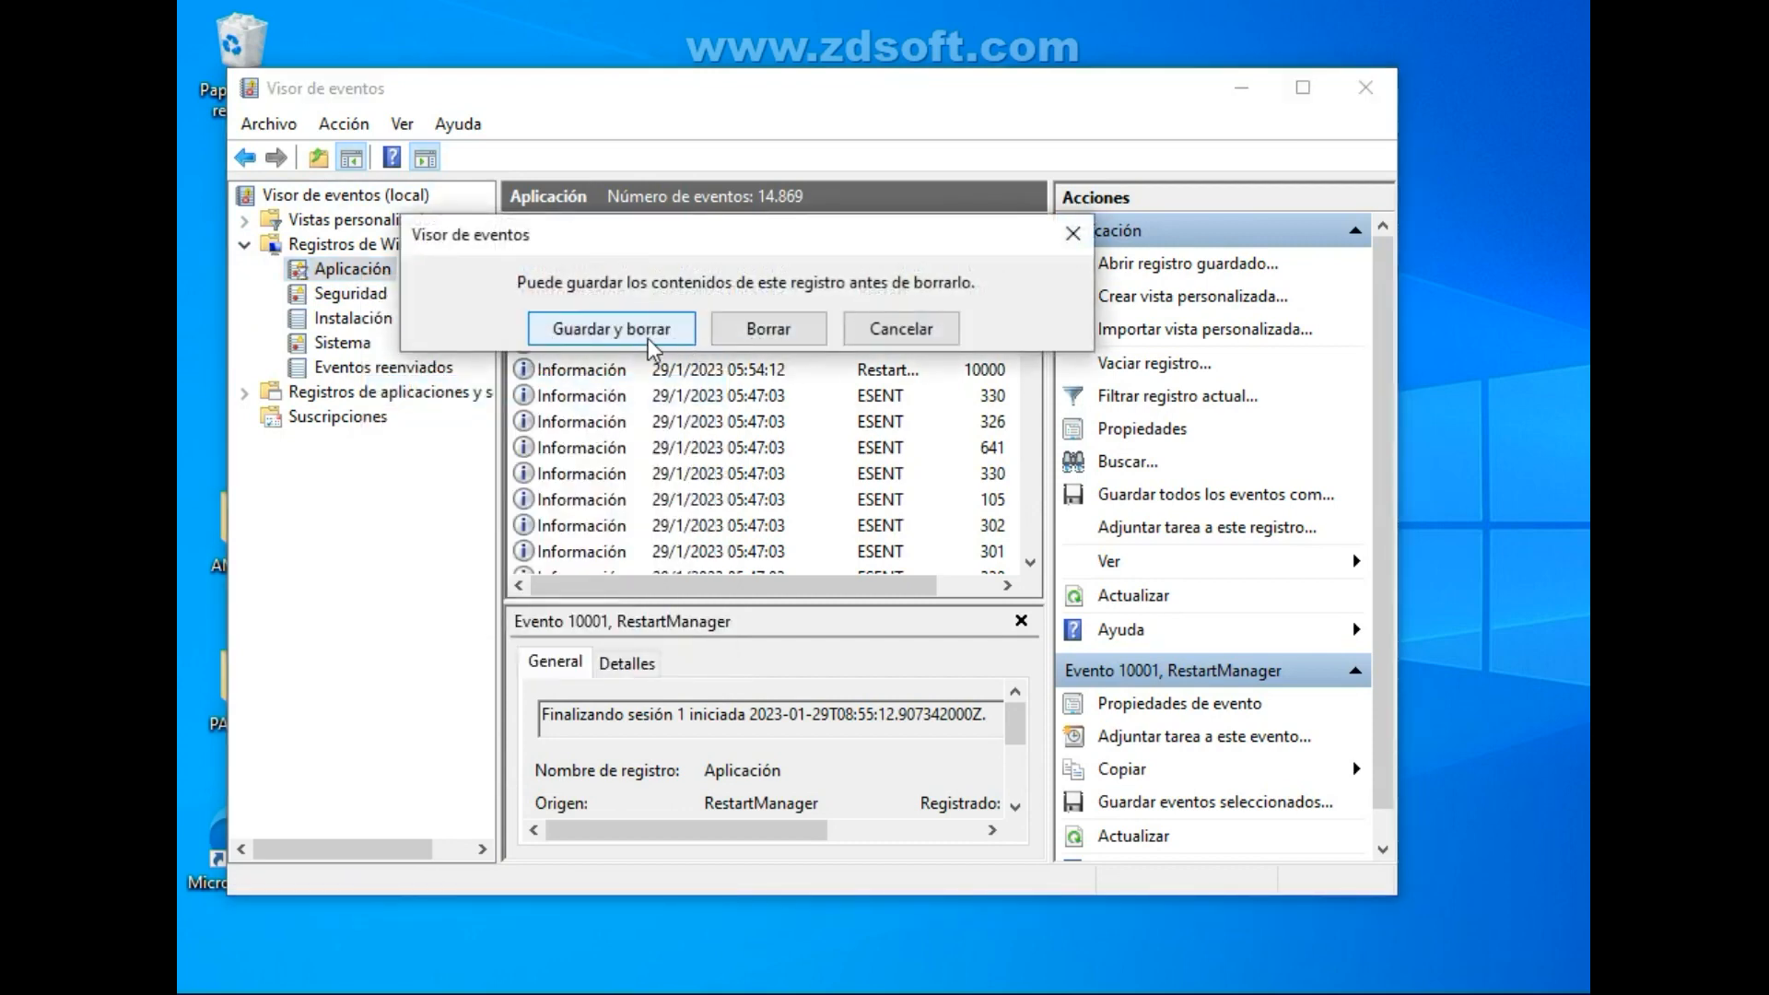
click(785, 330)
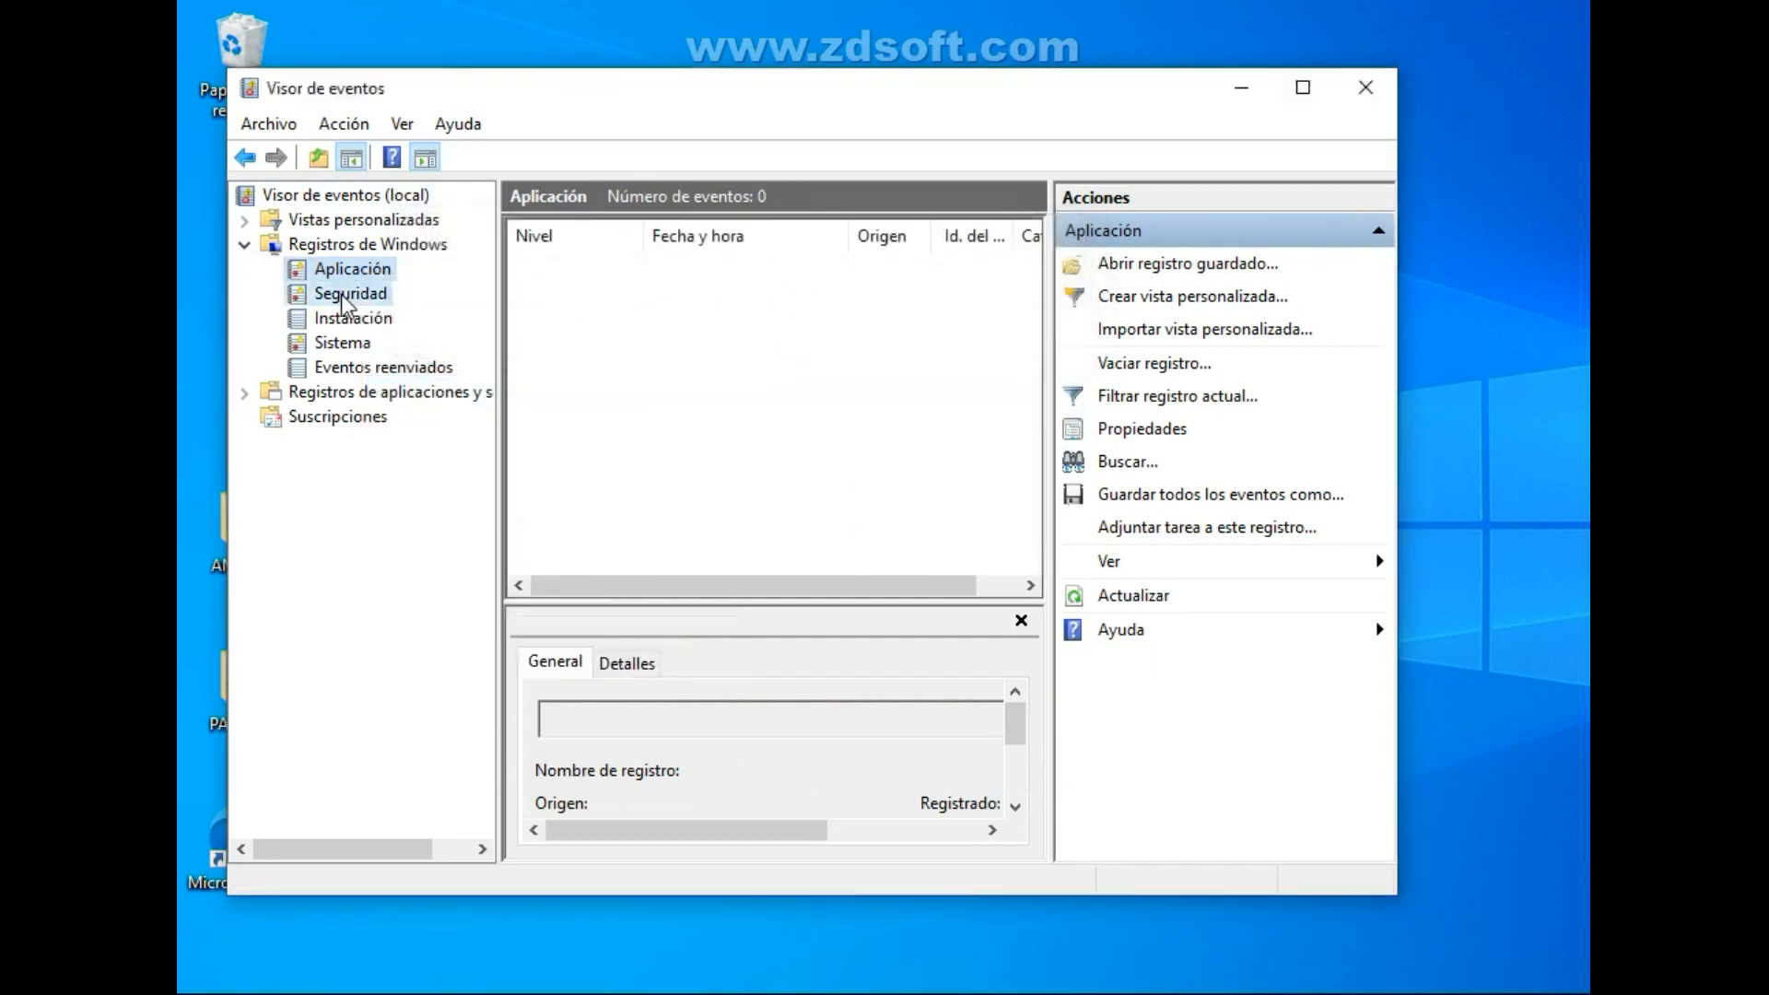
Clear the Seguridad log under Registros de Windows without saving its contents.
click(343, 299)
right_click(345, 296)
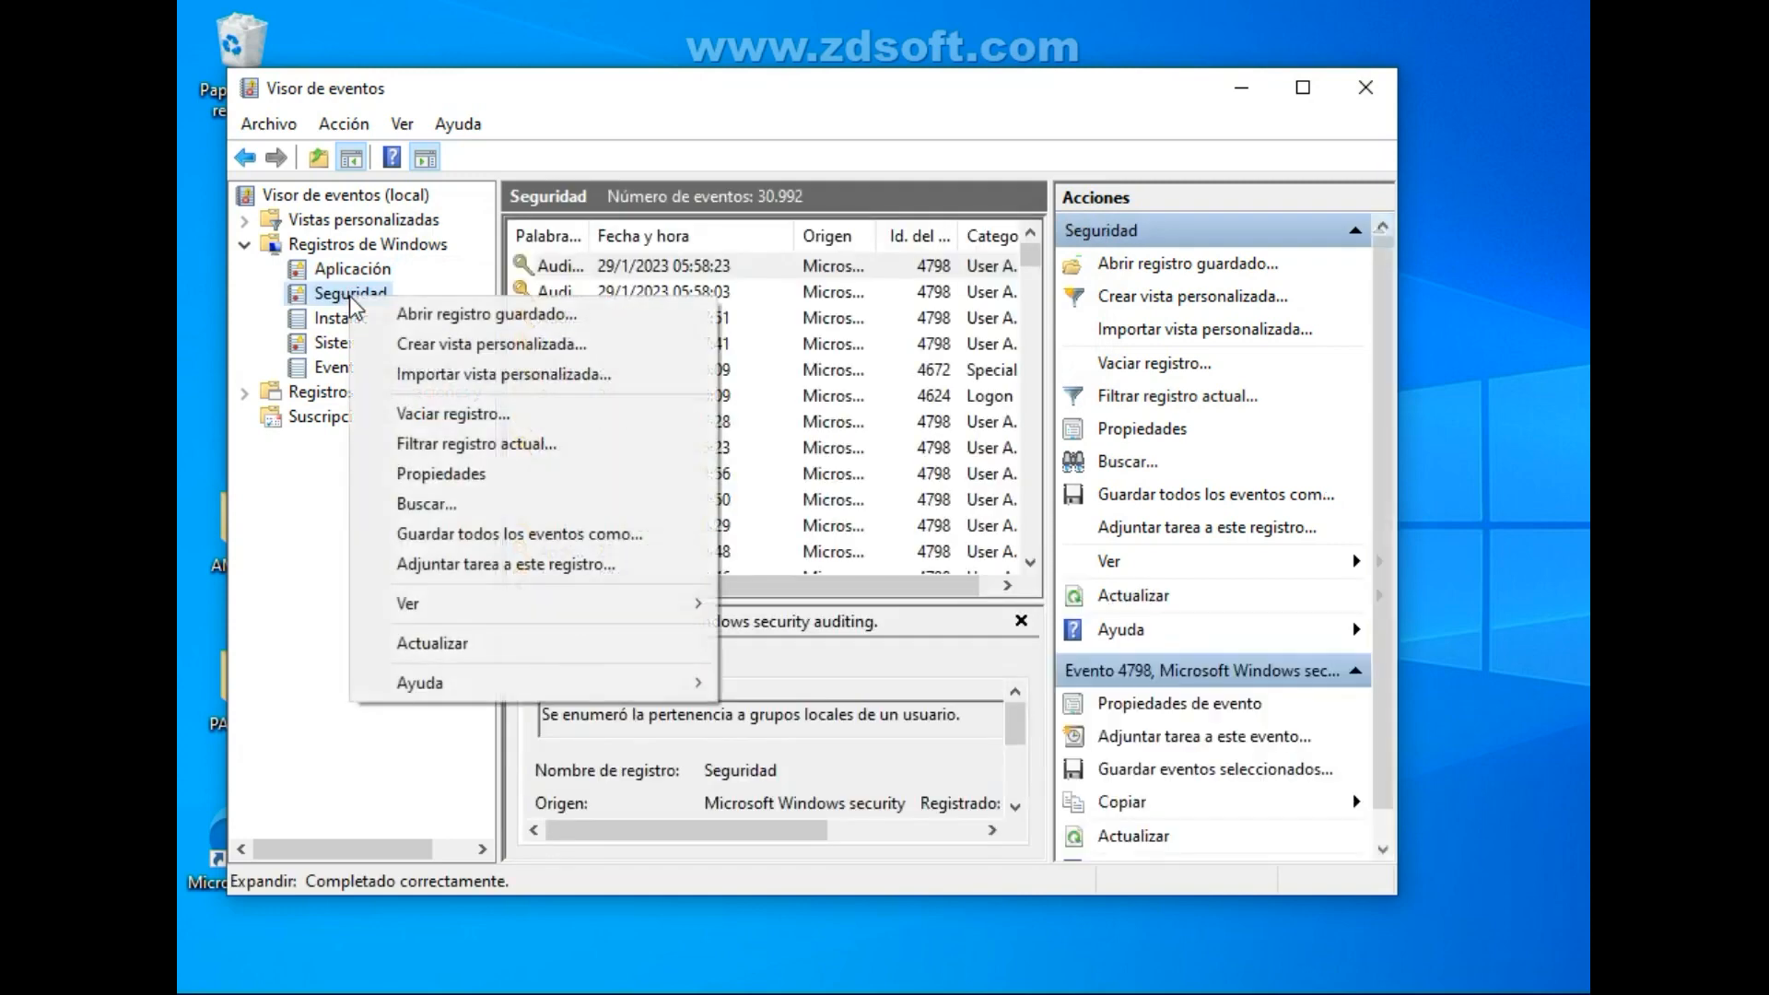
click(463, 423)
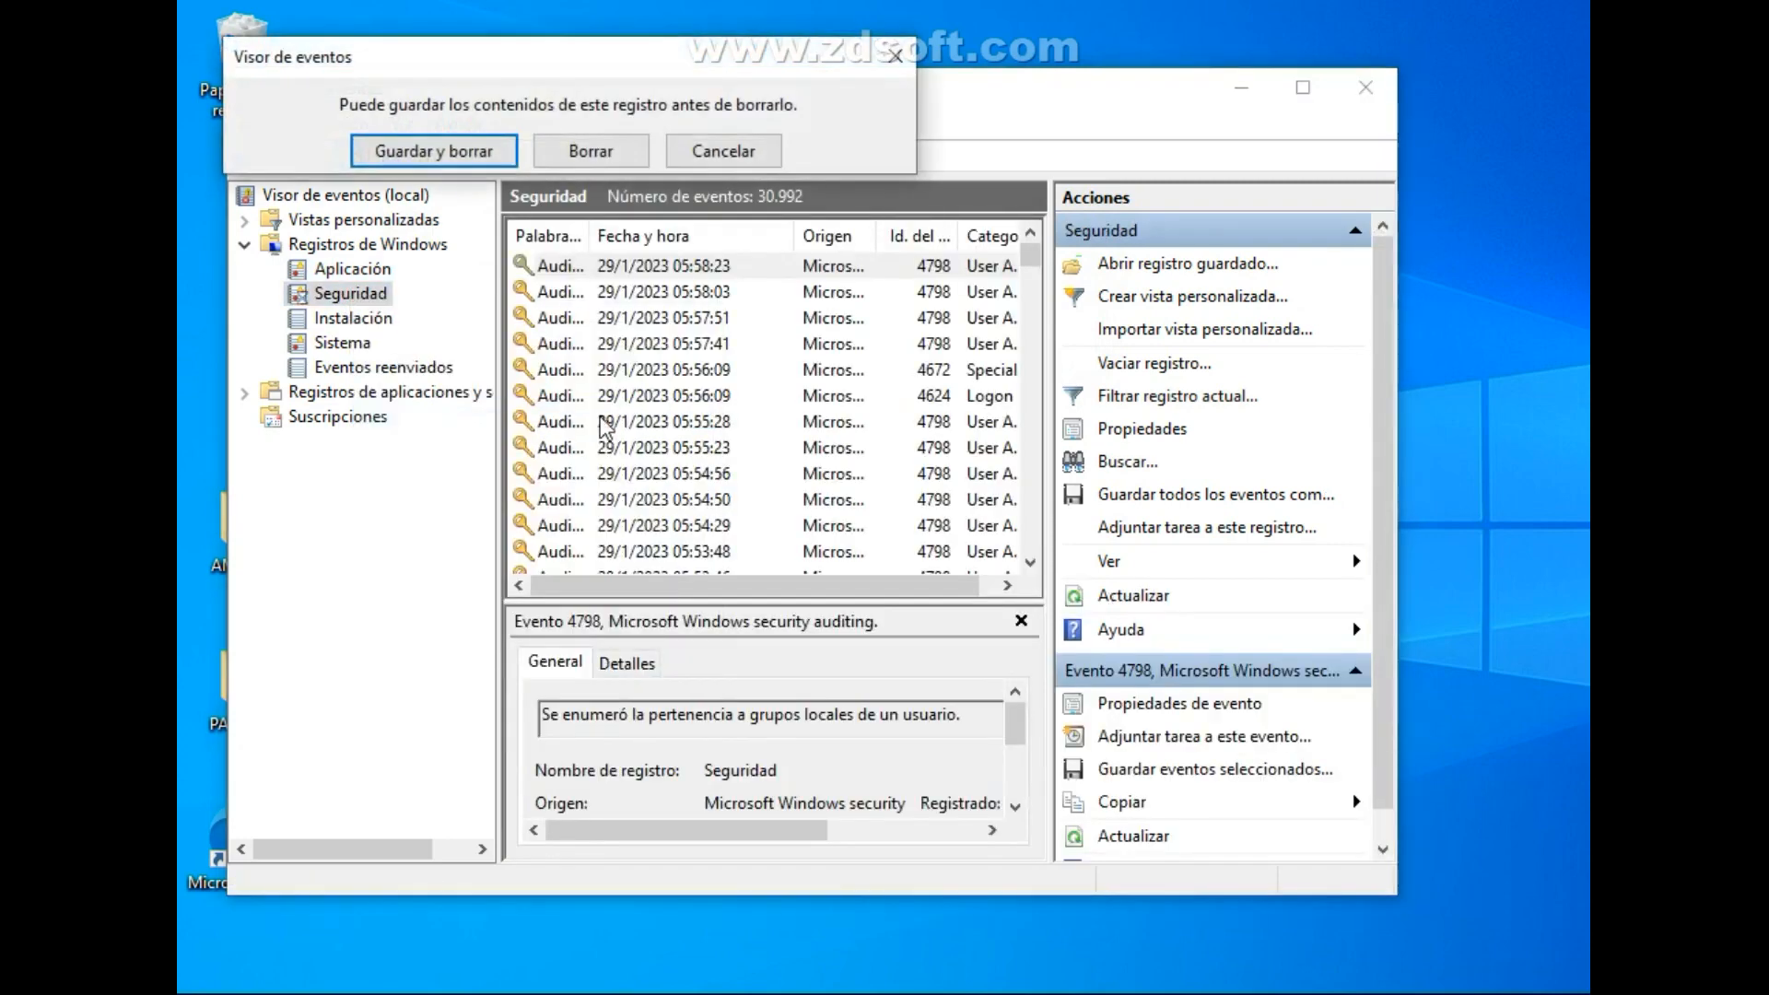
click(589, 153)
Clear the Instalación log under Registros de Windows without saving its contents.
click(372, 328)
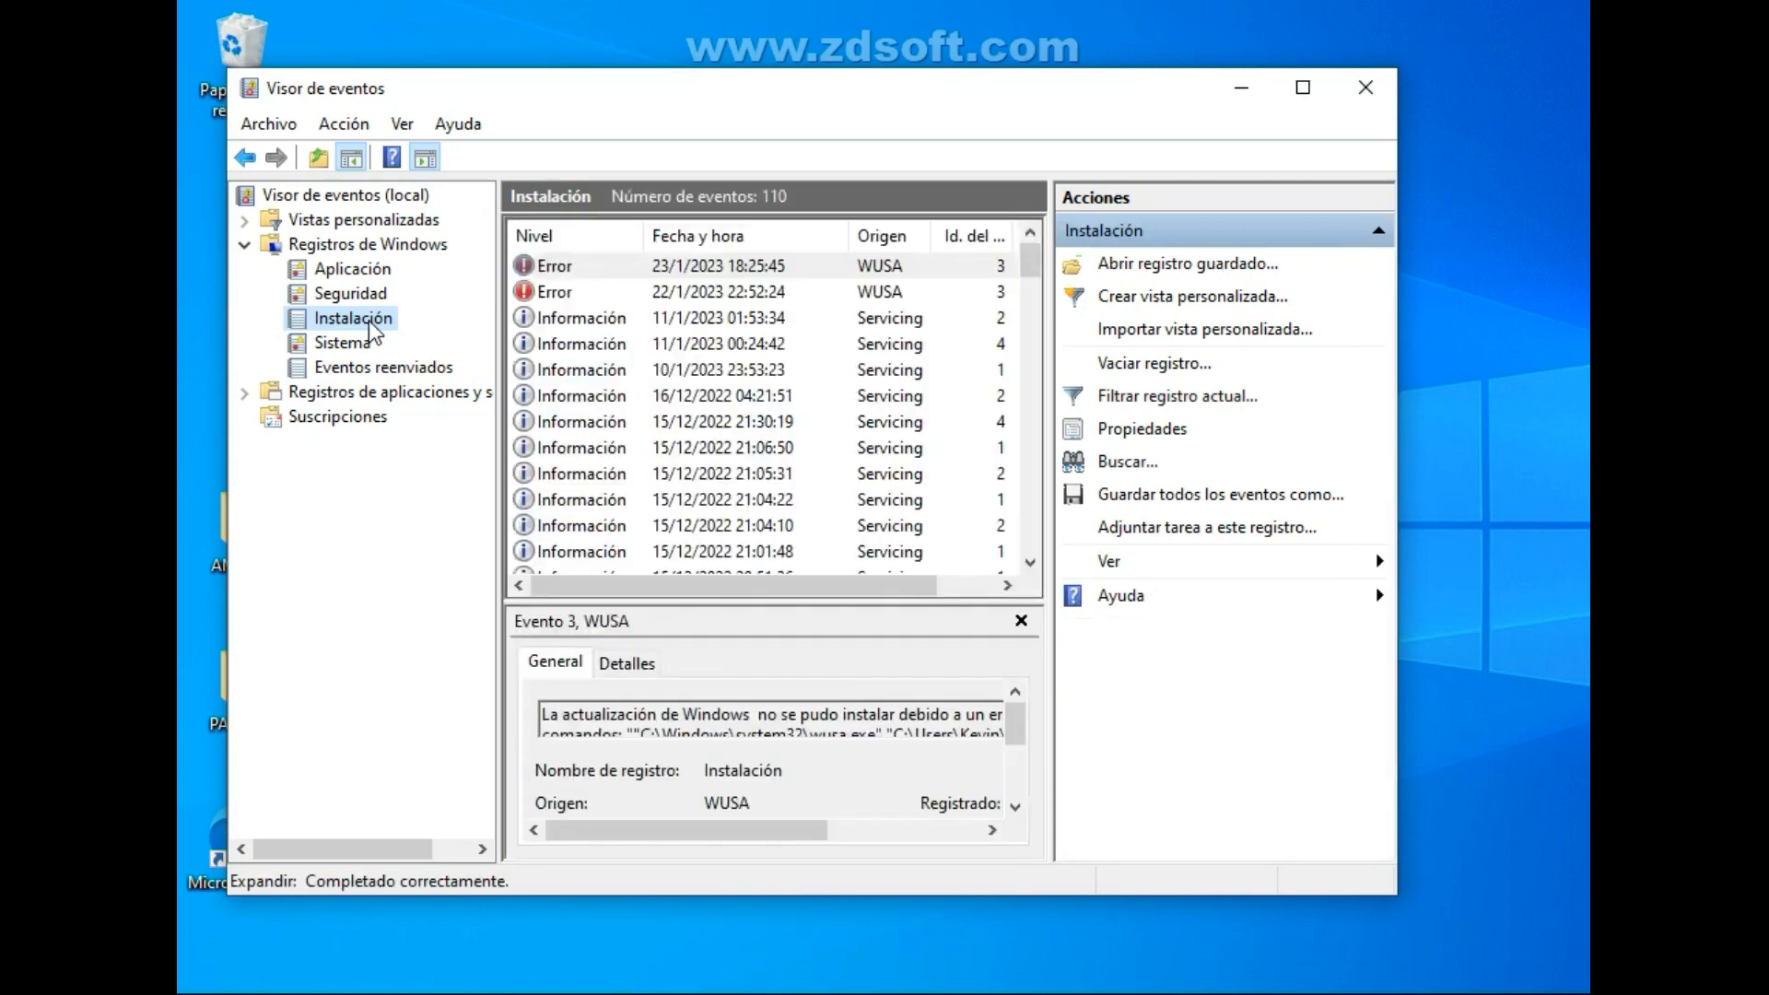
right_click(372, 328)
click(590, 437)
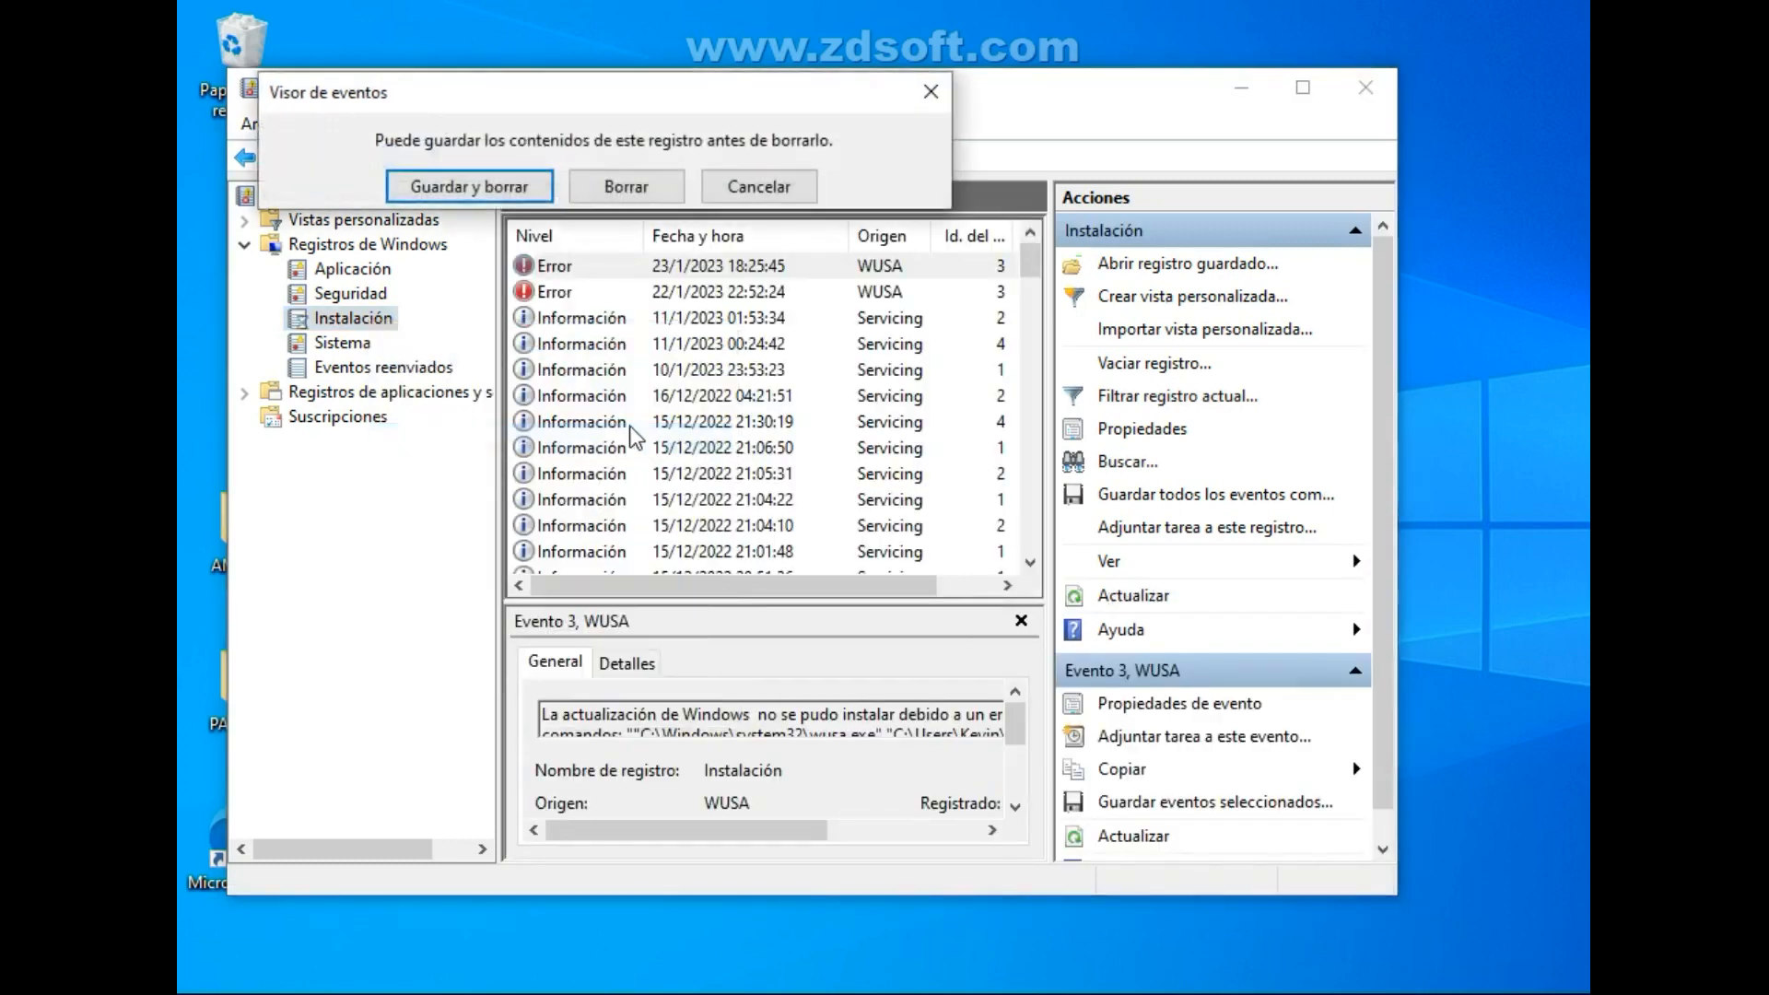
click(626, 186)
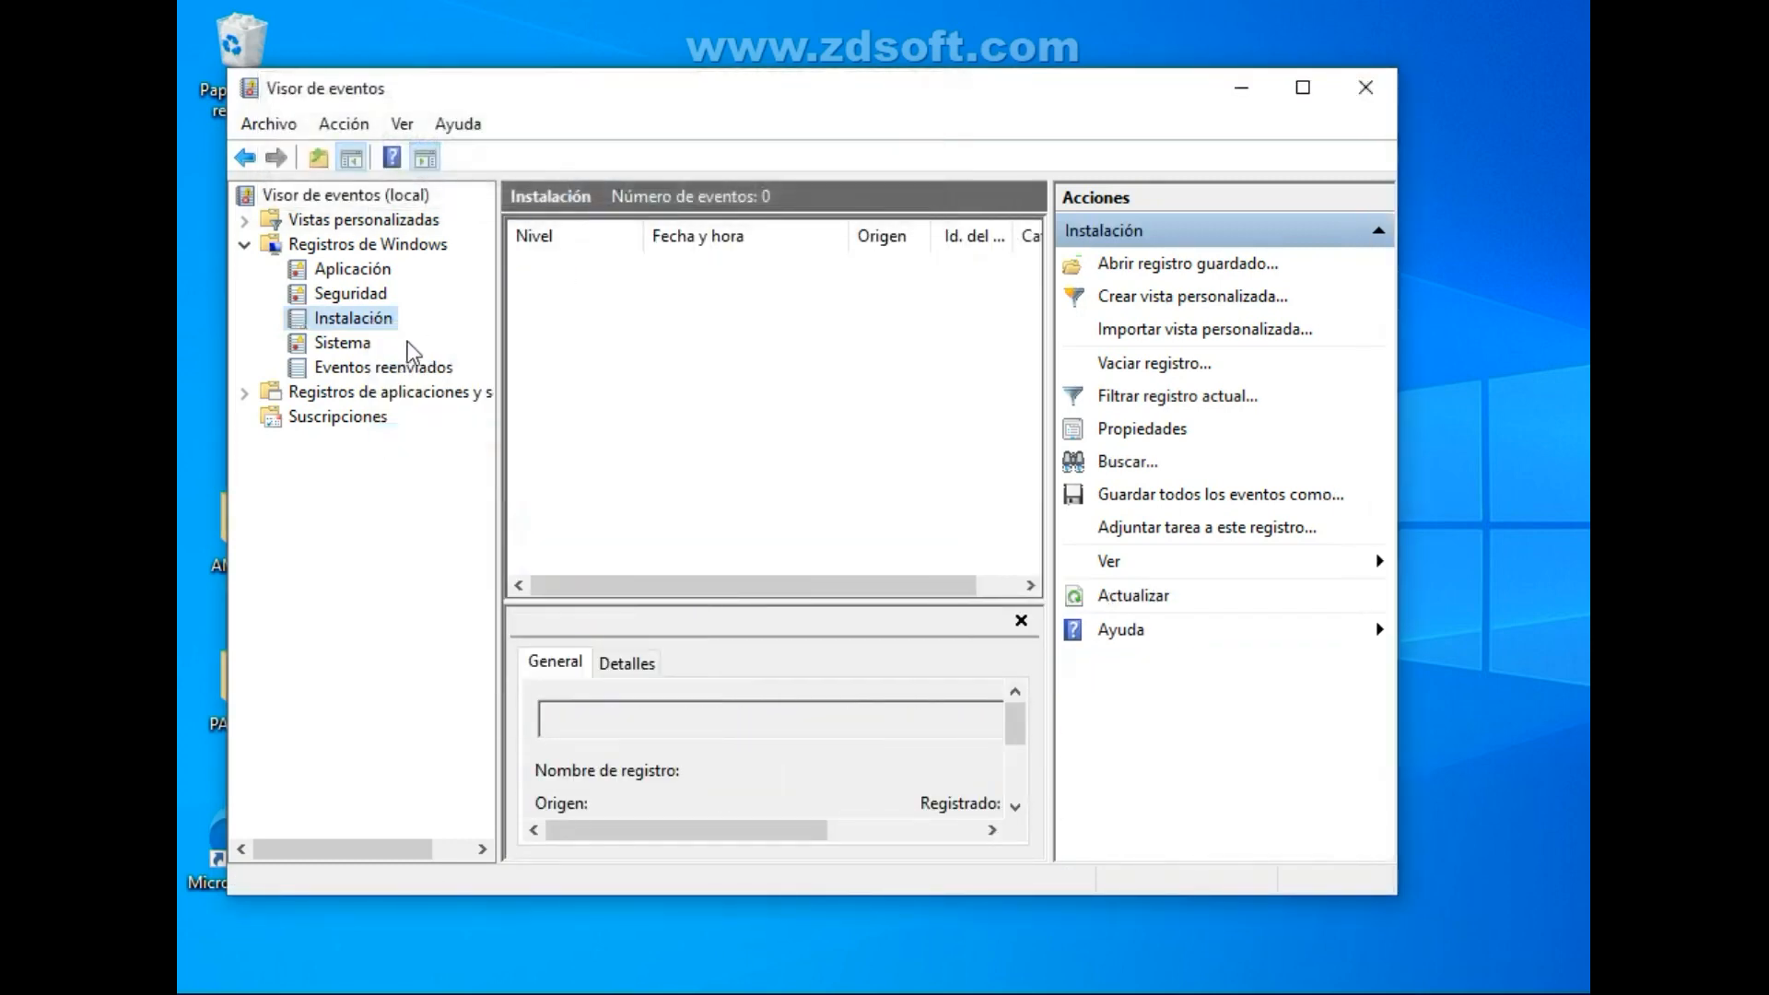
Clear the Sistema log under Registros de Windows without saving its contents.
click(348, 349)
right_click(350, 350)
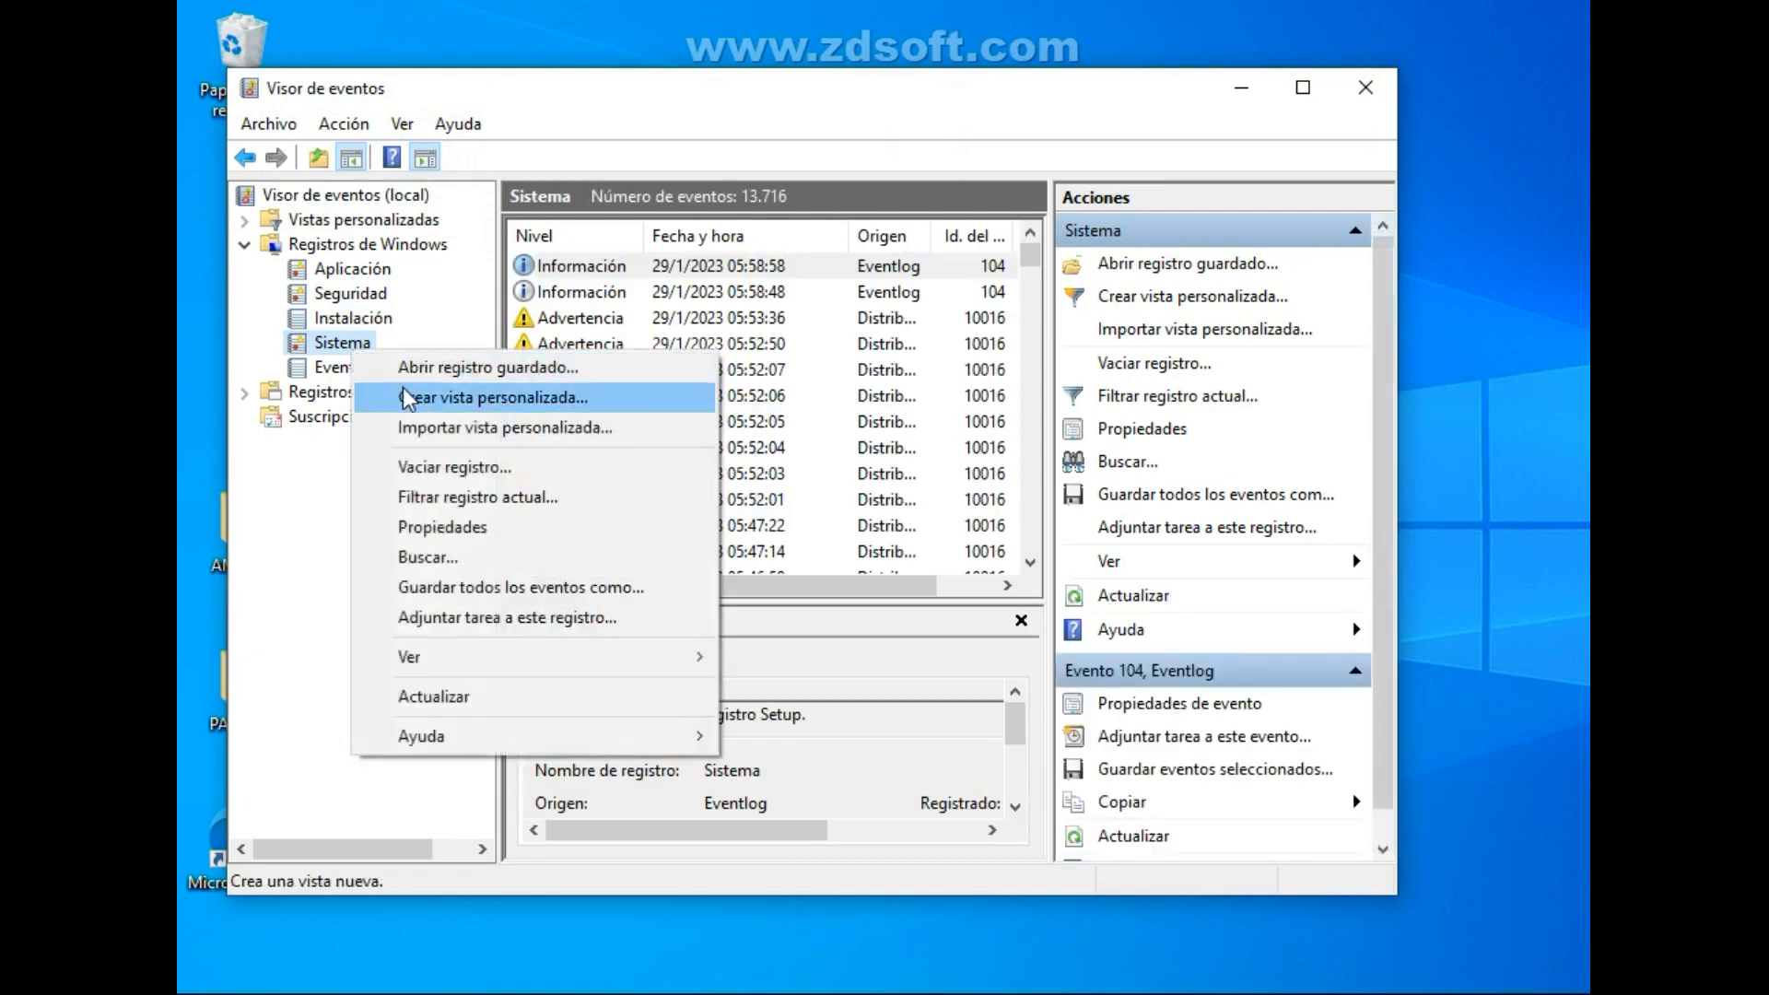
click(471, 468)
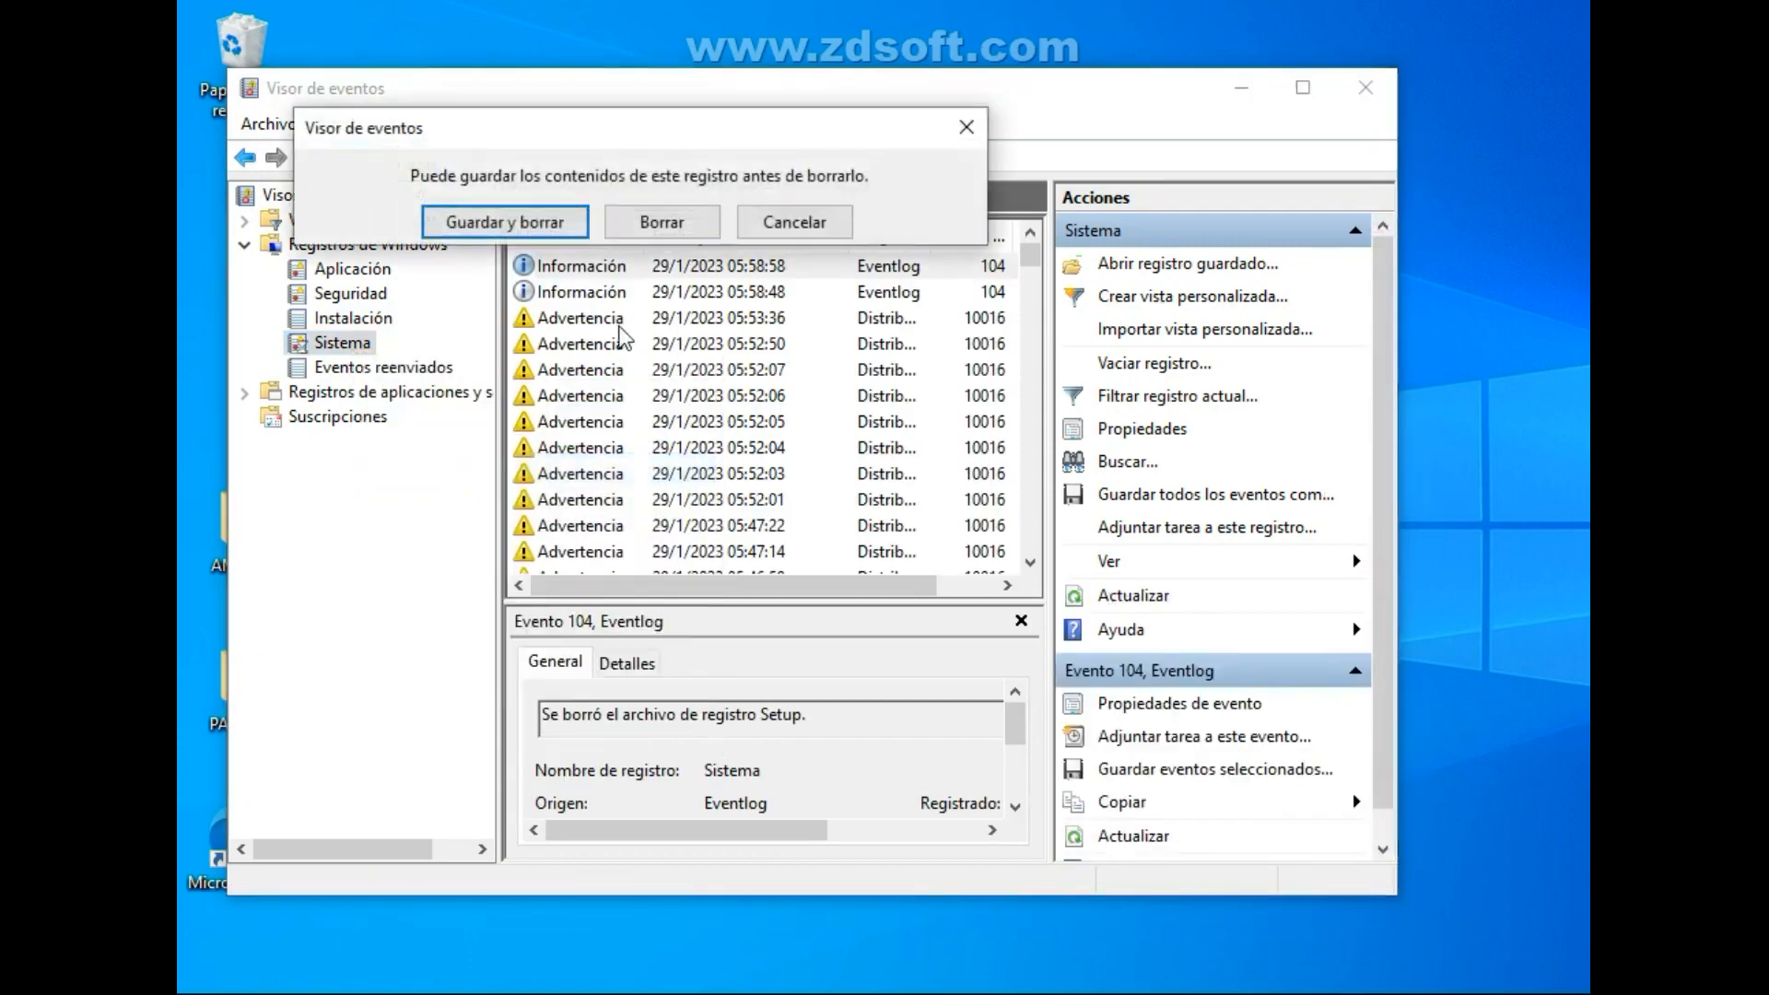
click(654, 233)
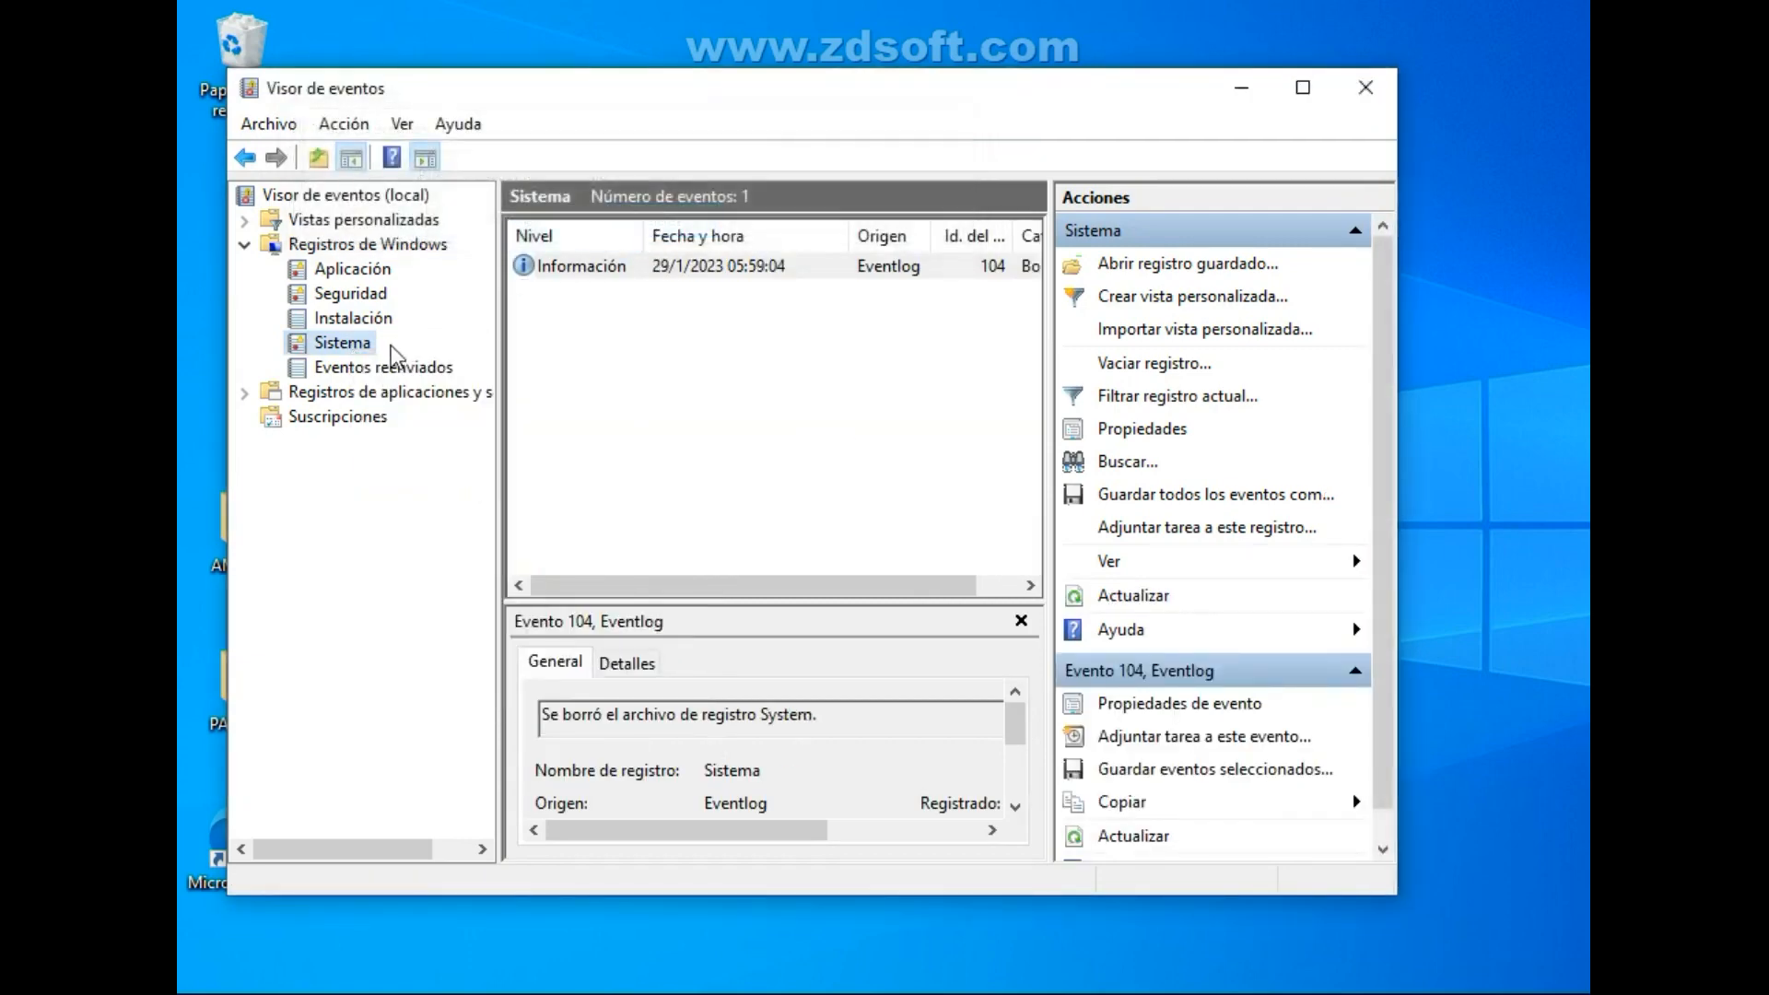
Clear the Eventos reenviados log without saving its contents and close the Event Viewer.
click(355, 369)
right_click(356, 370)
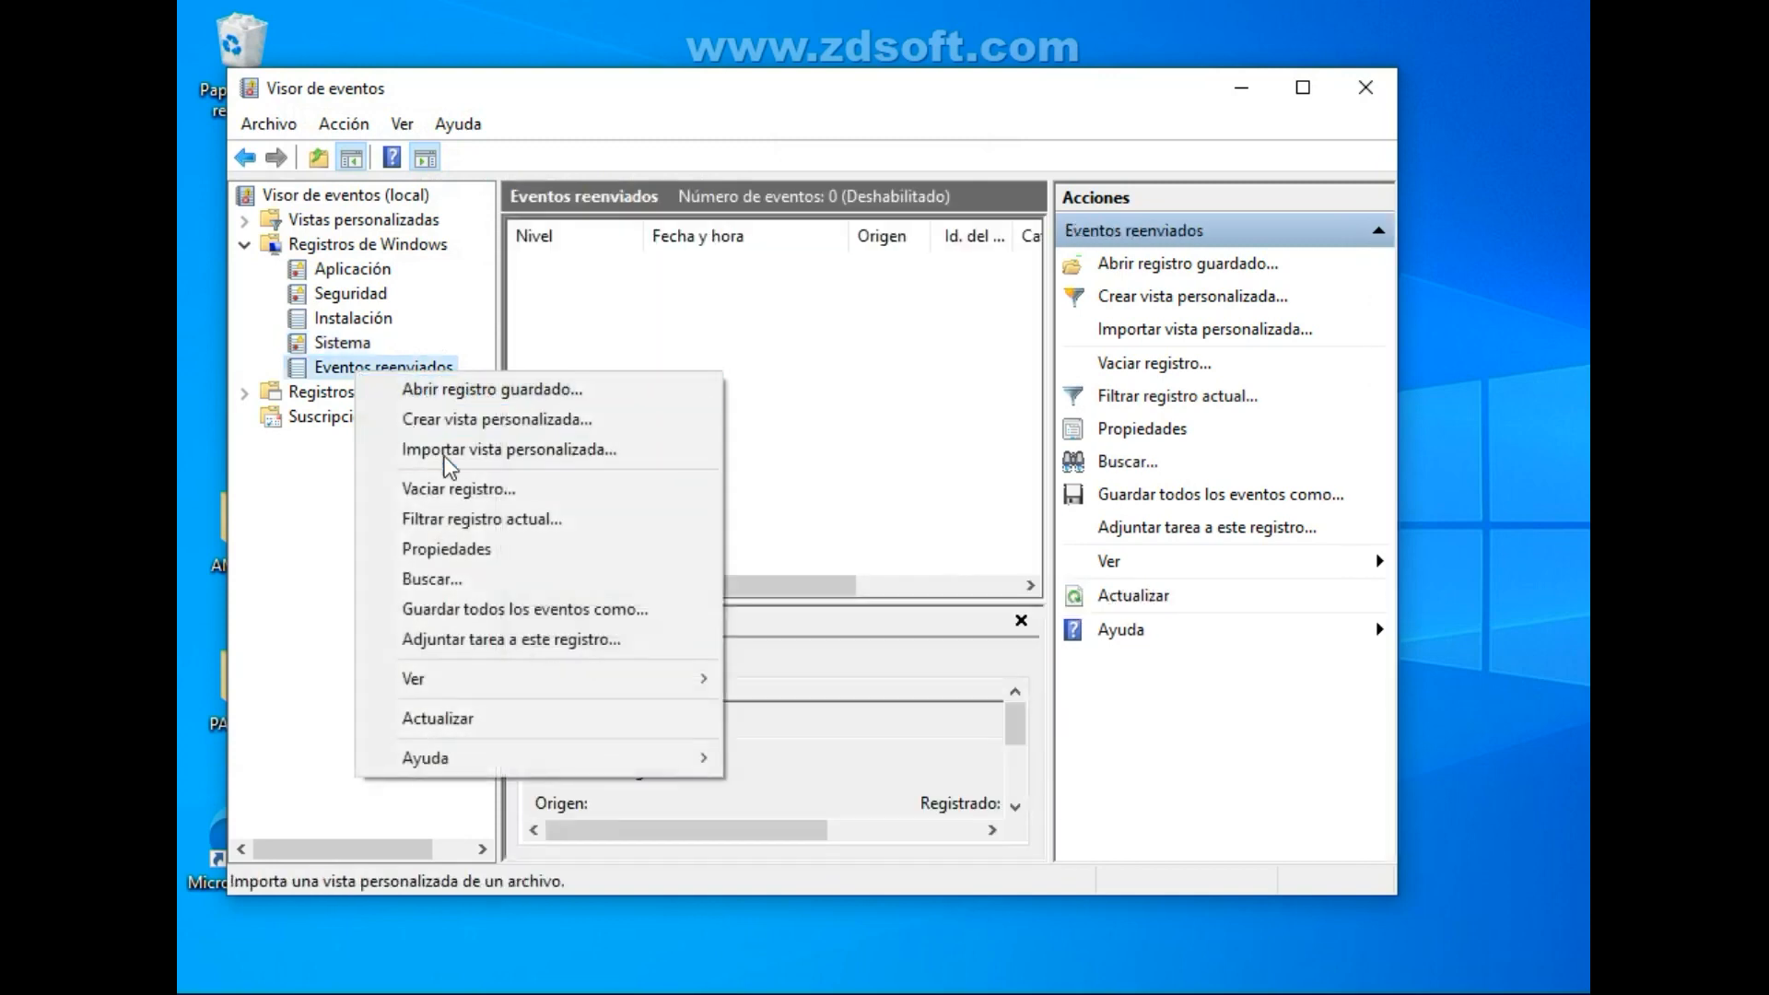
click(472, 490)
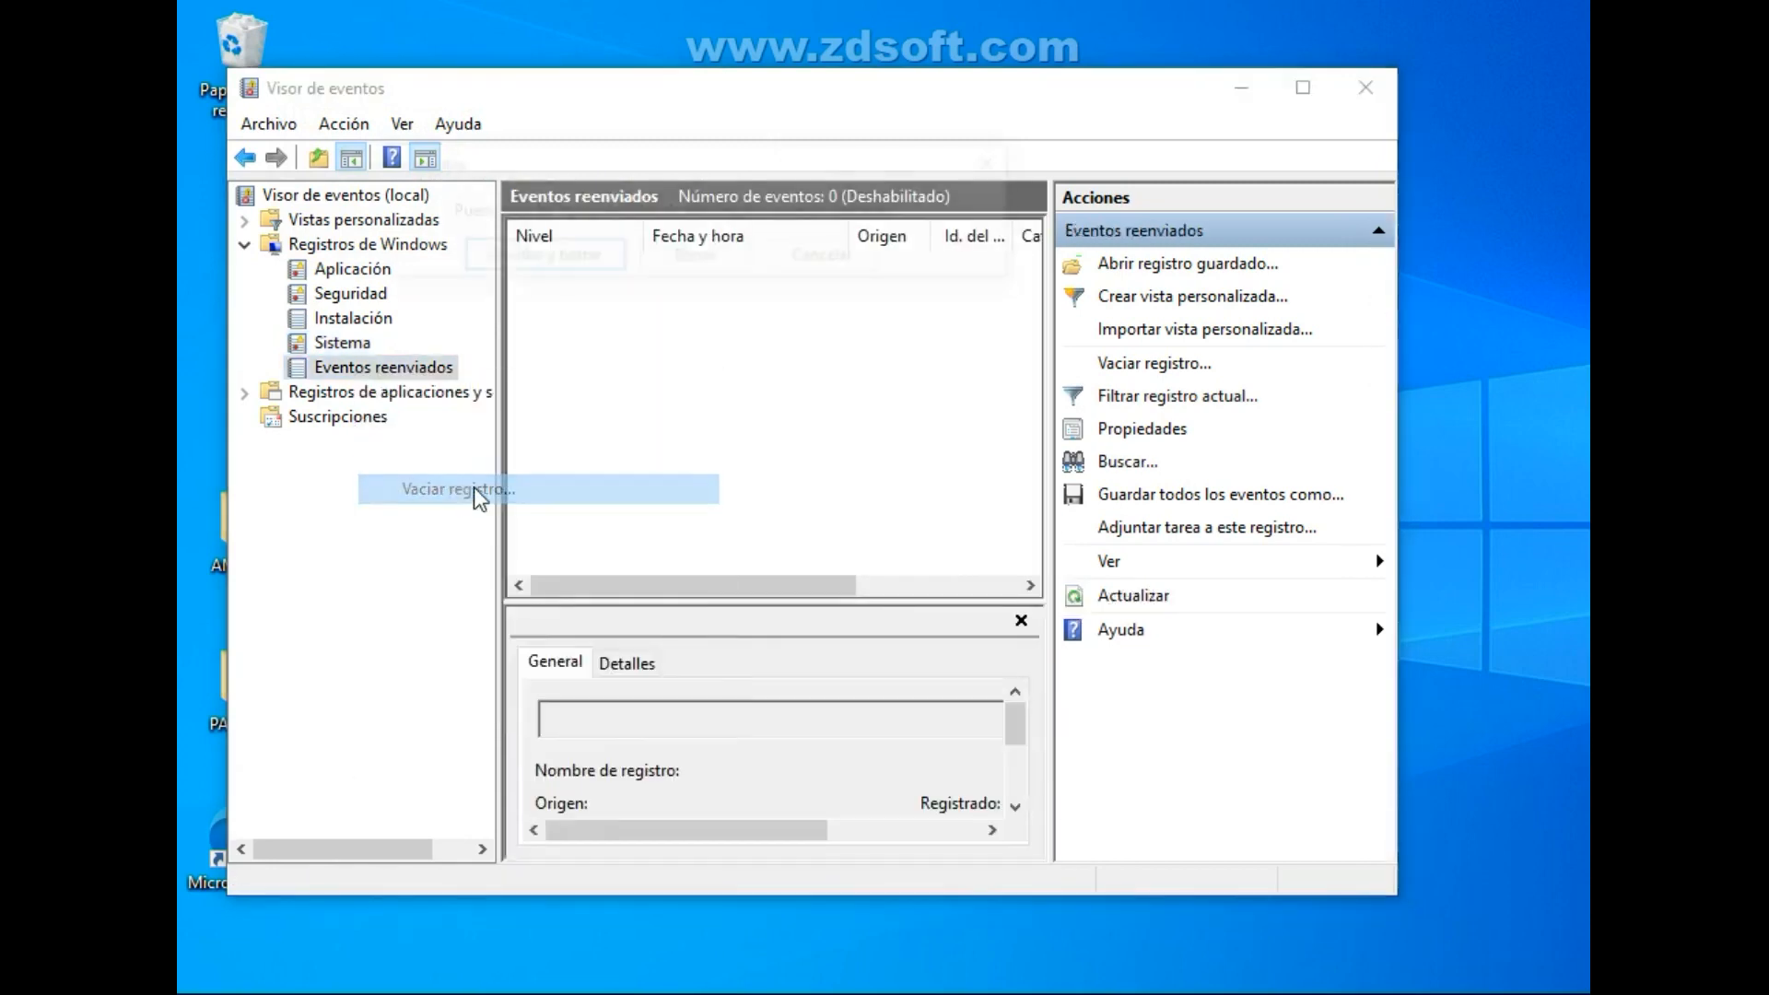
click(700, 266)
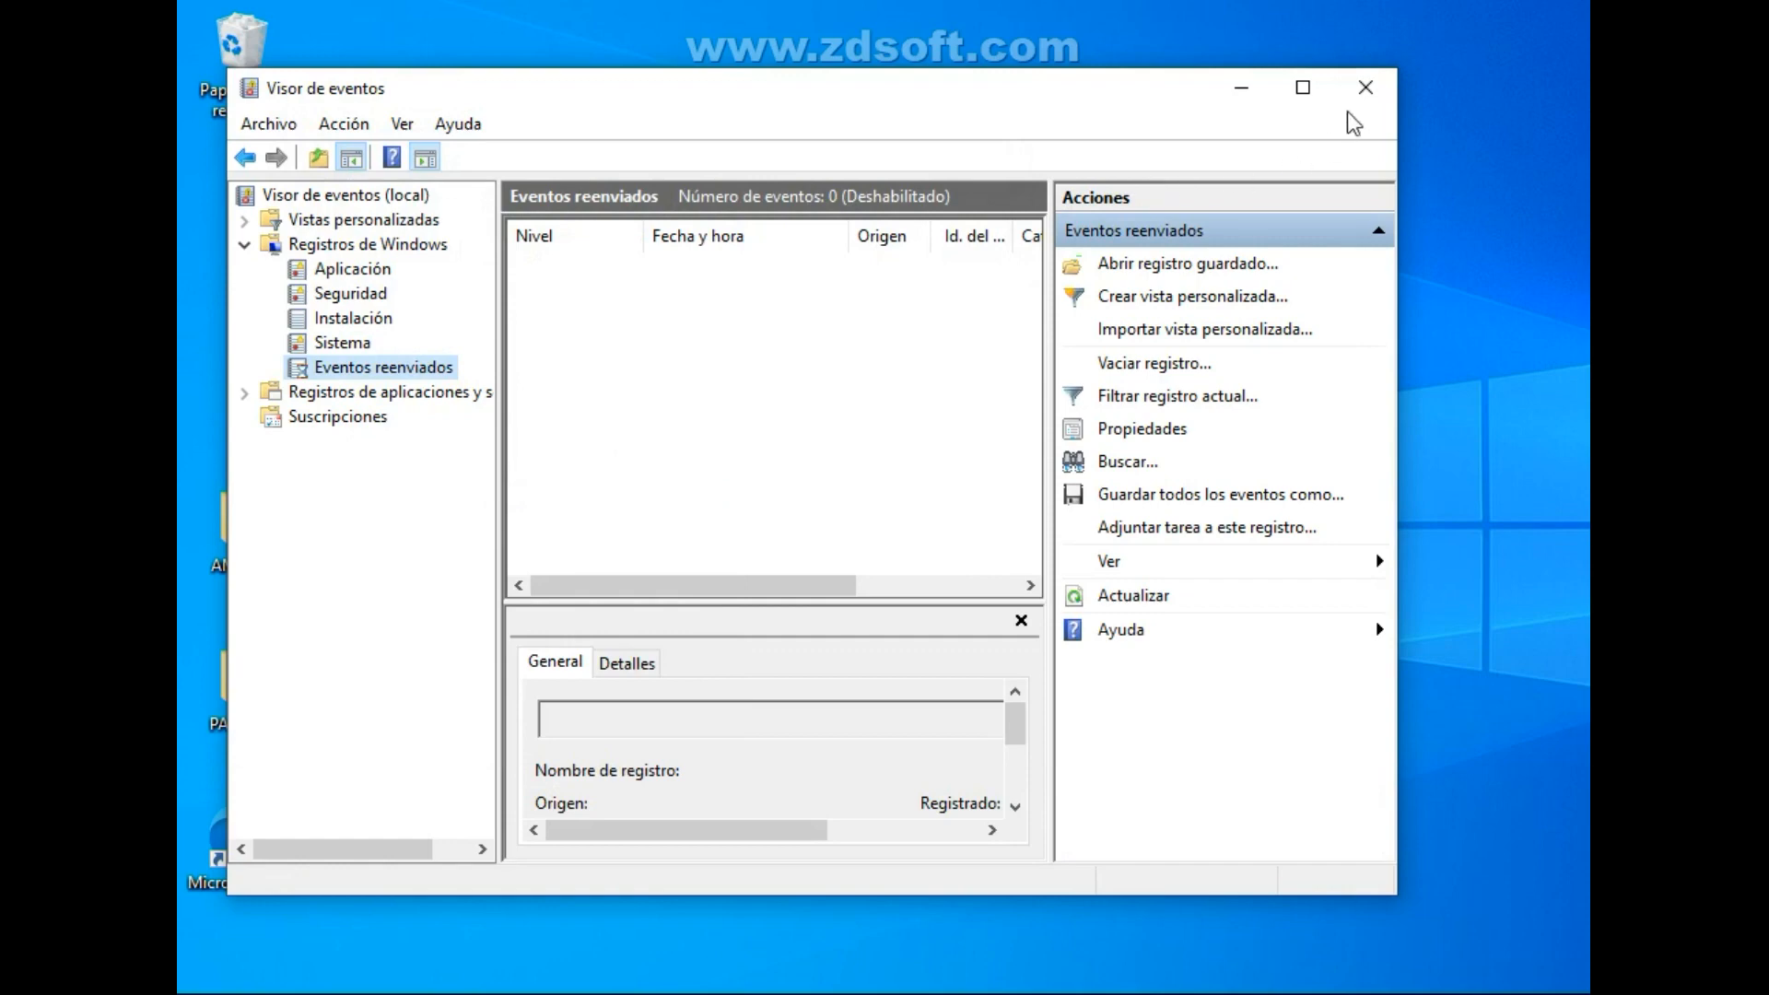
click(1366, 90)
Open the properties of Este equipo from File Explorer and bring up Configuración avanzada del sistema.
click(979, 993)
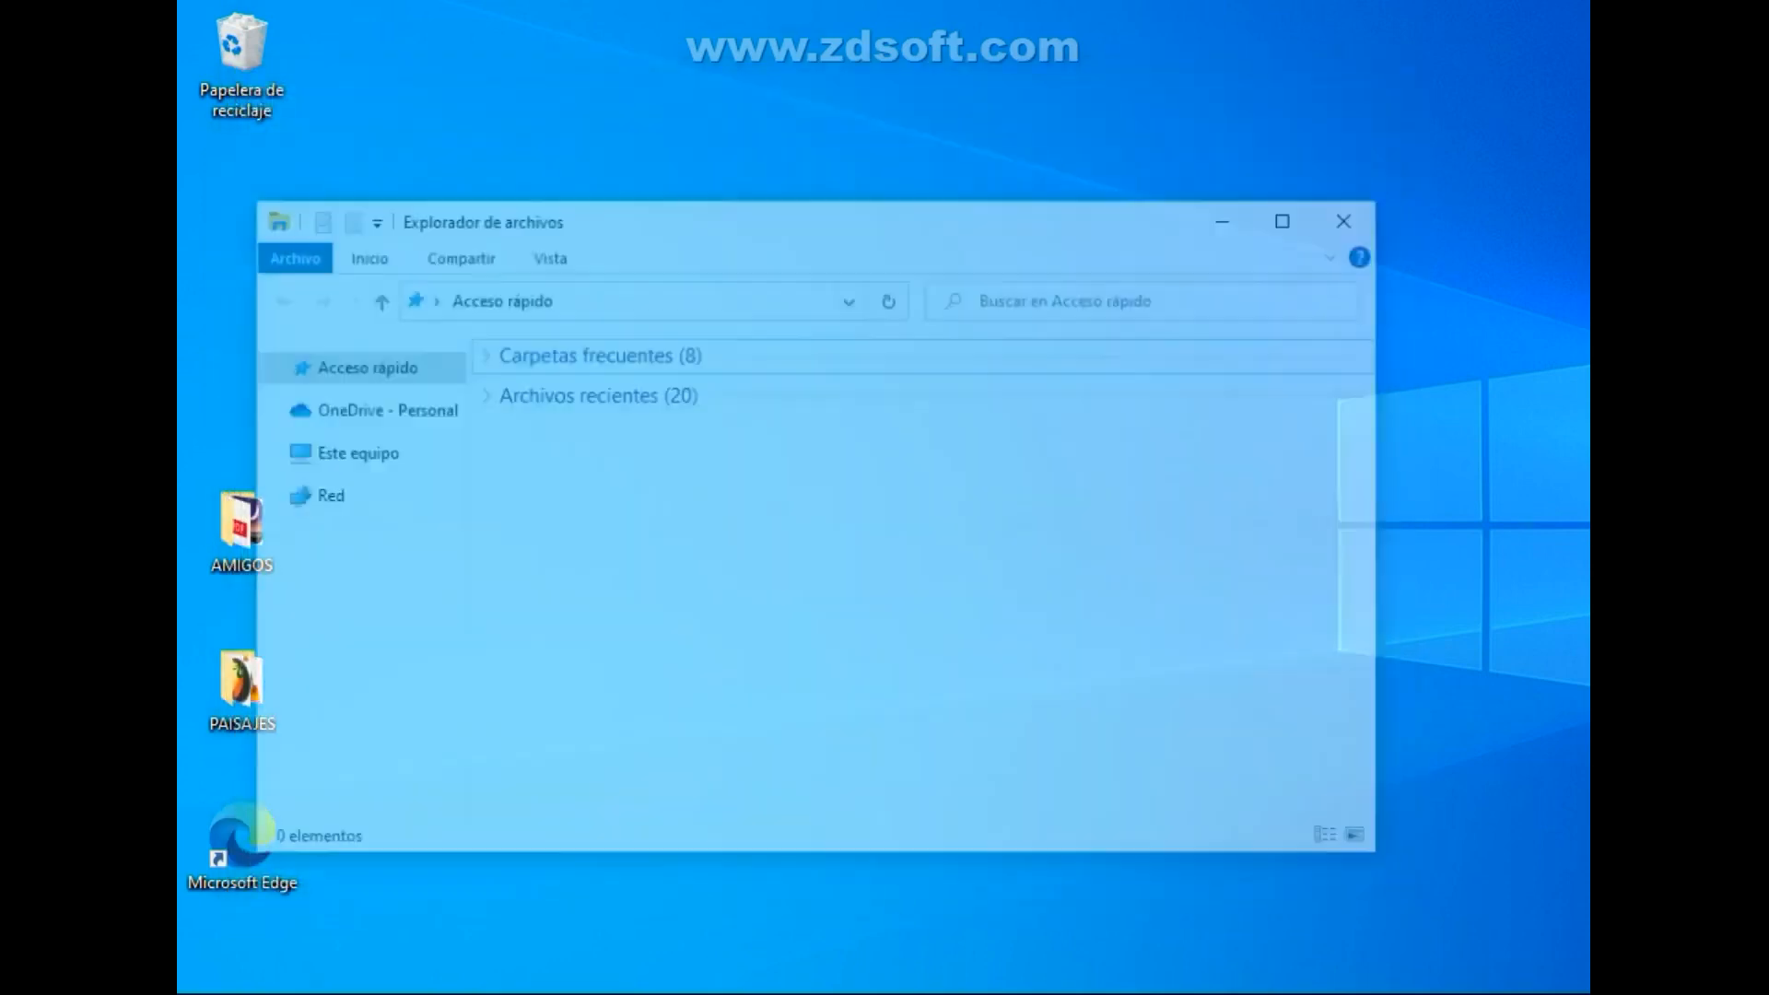
right_click(378, 451)
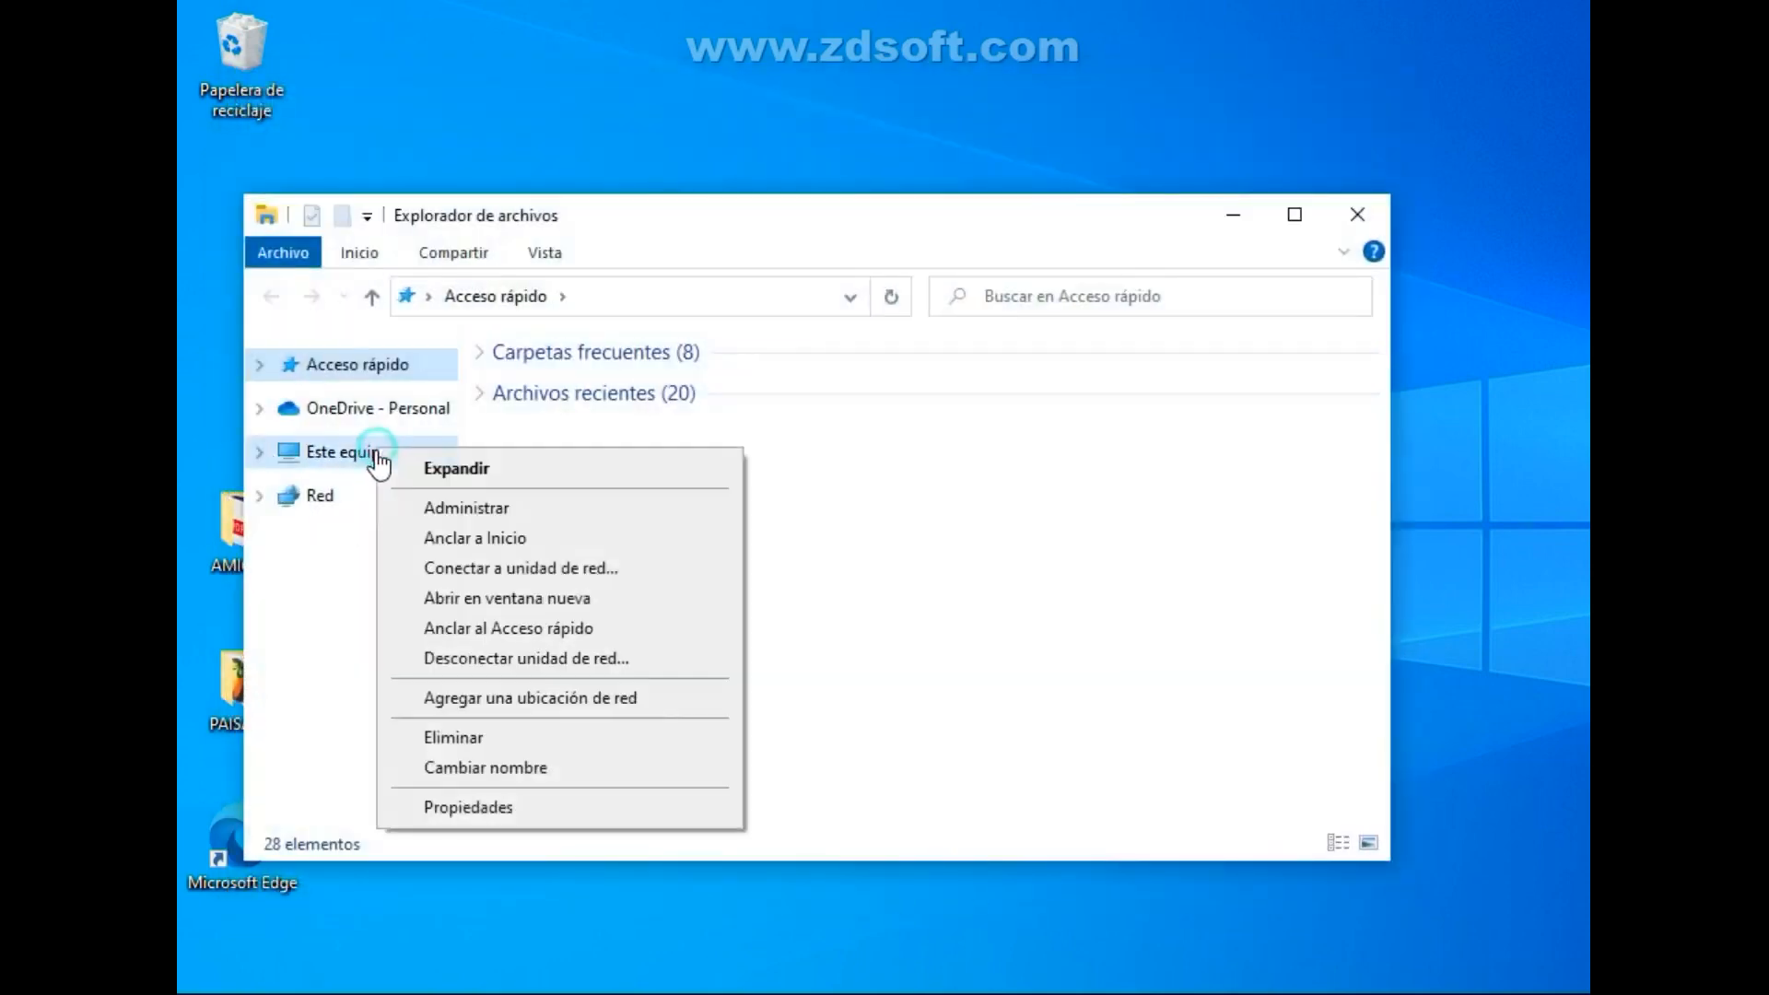
click(473, 807)
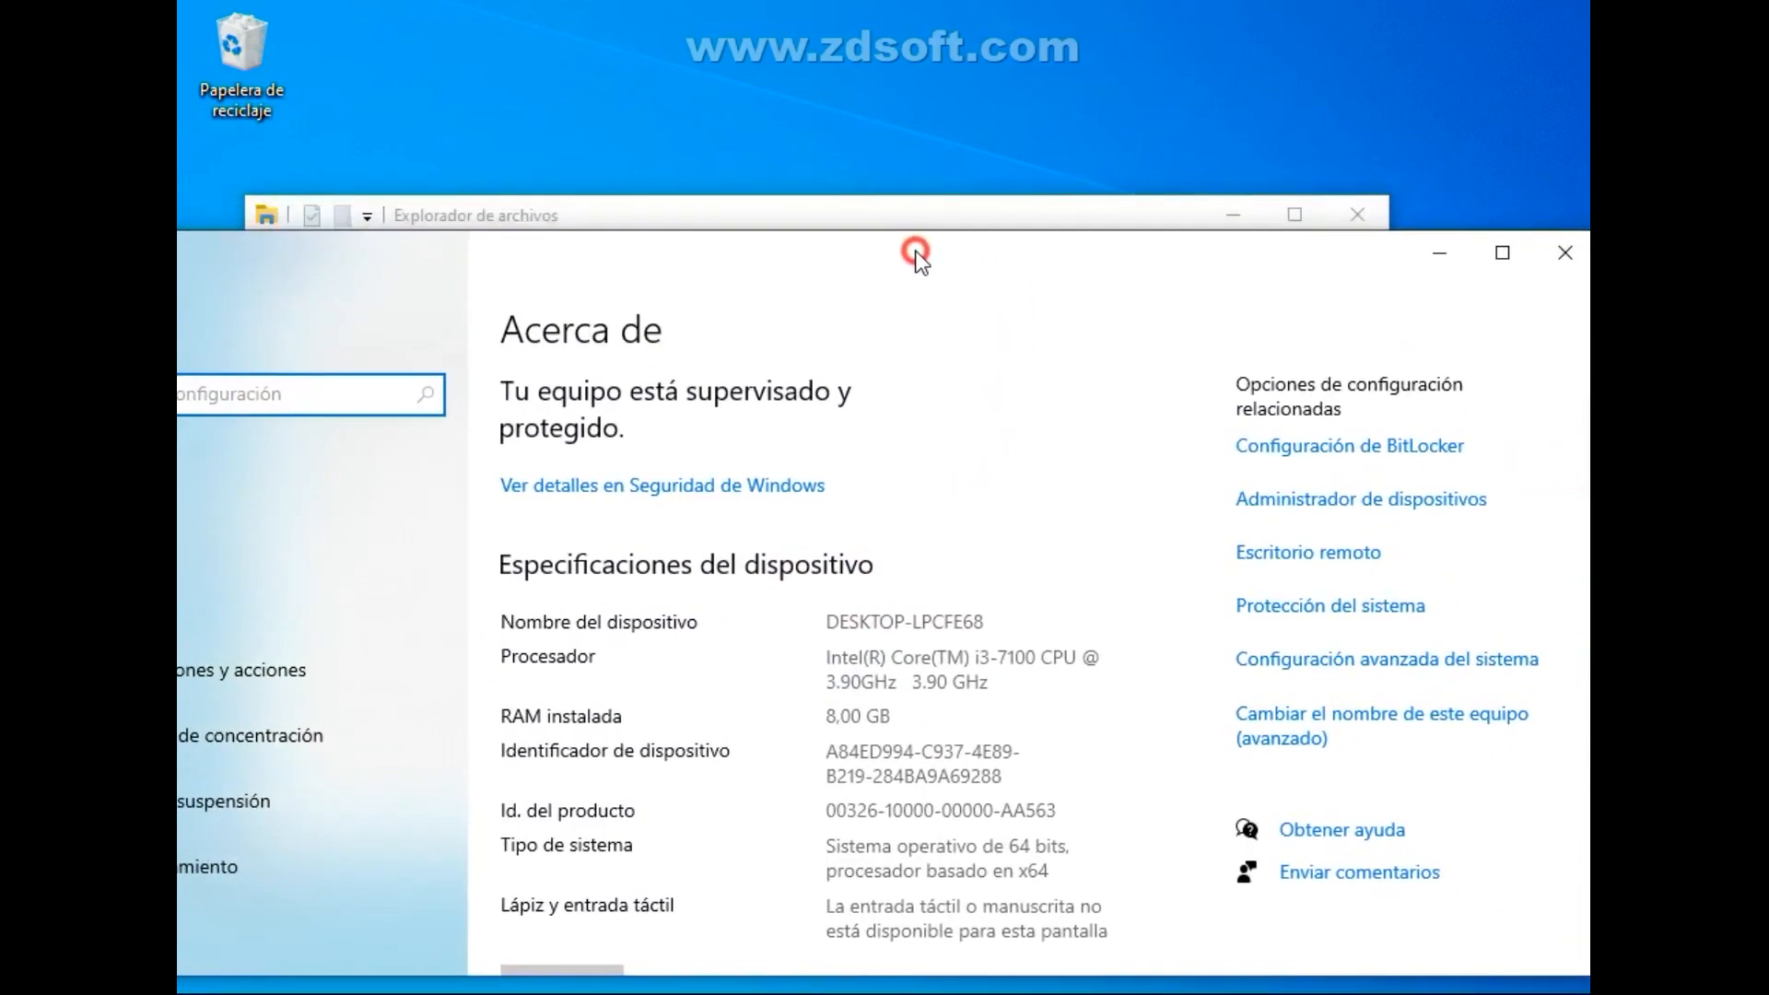
drag(917, 254, 930, 268)
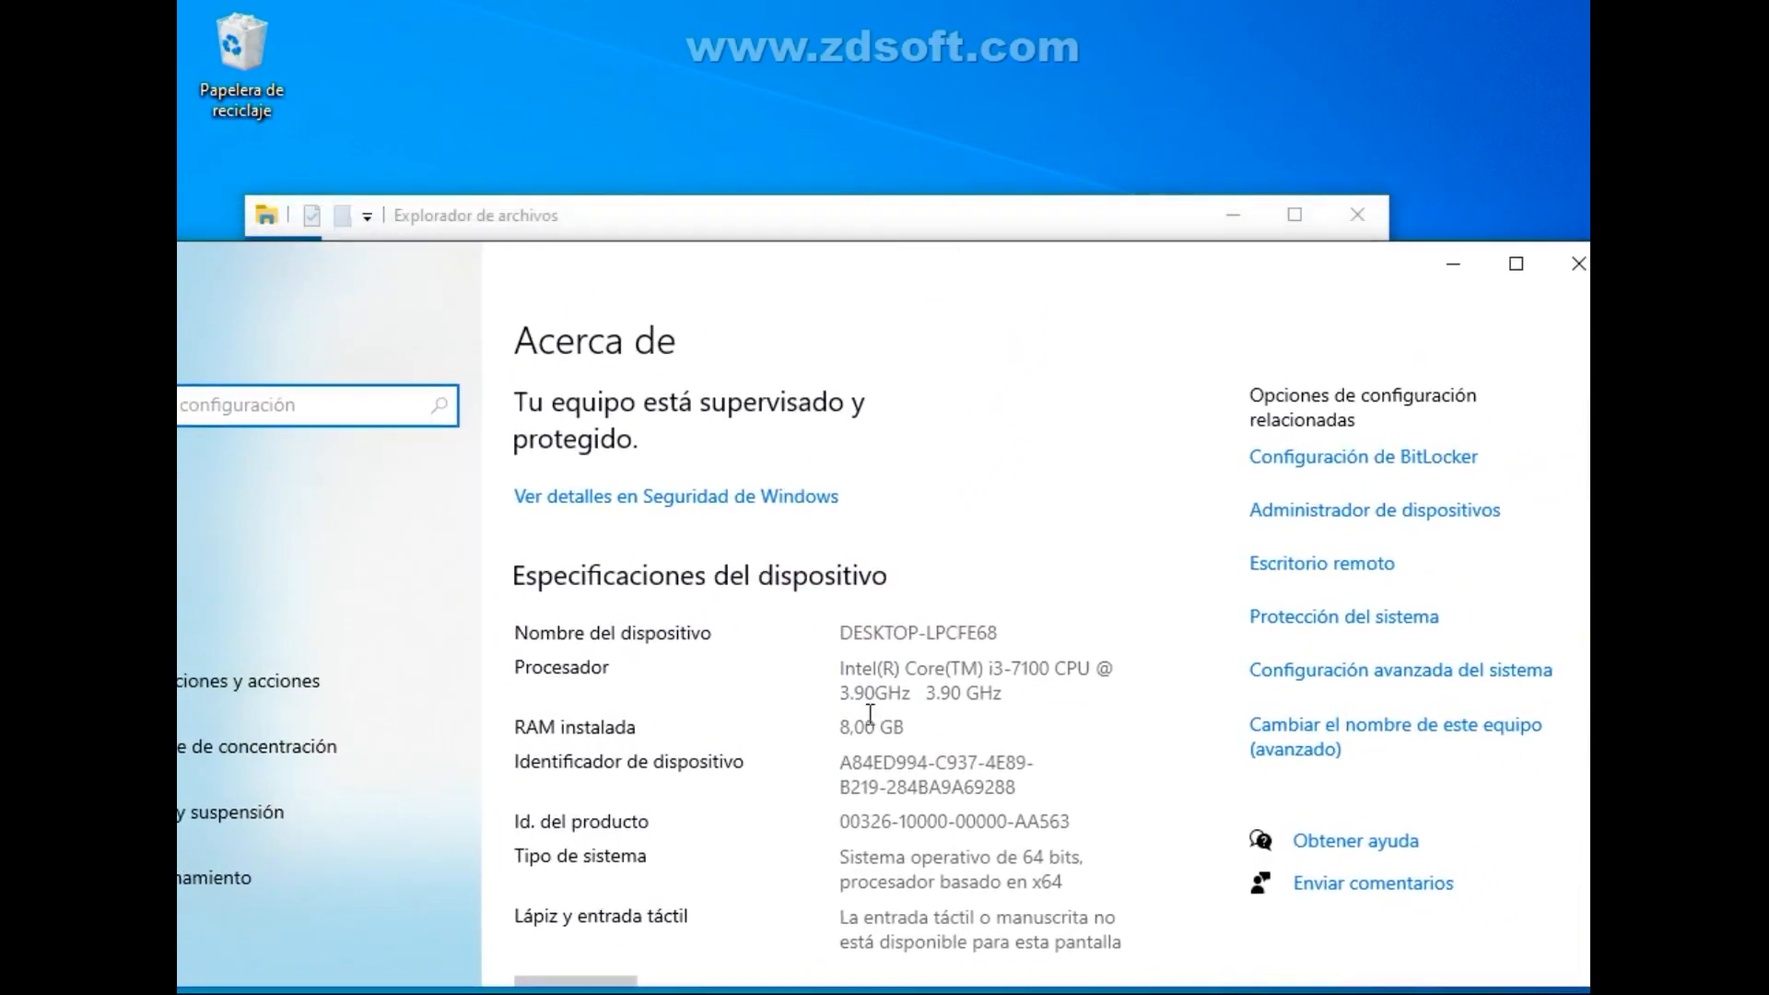
mouse_move(915, 726)
mouse_down()
mouse_move(843, 724)
mouse_move(918, 726)
mouse_up()
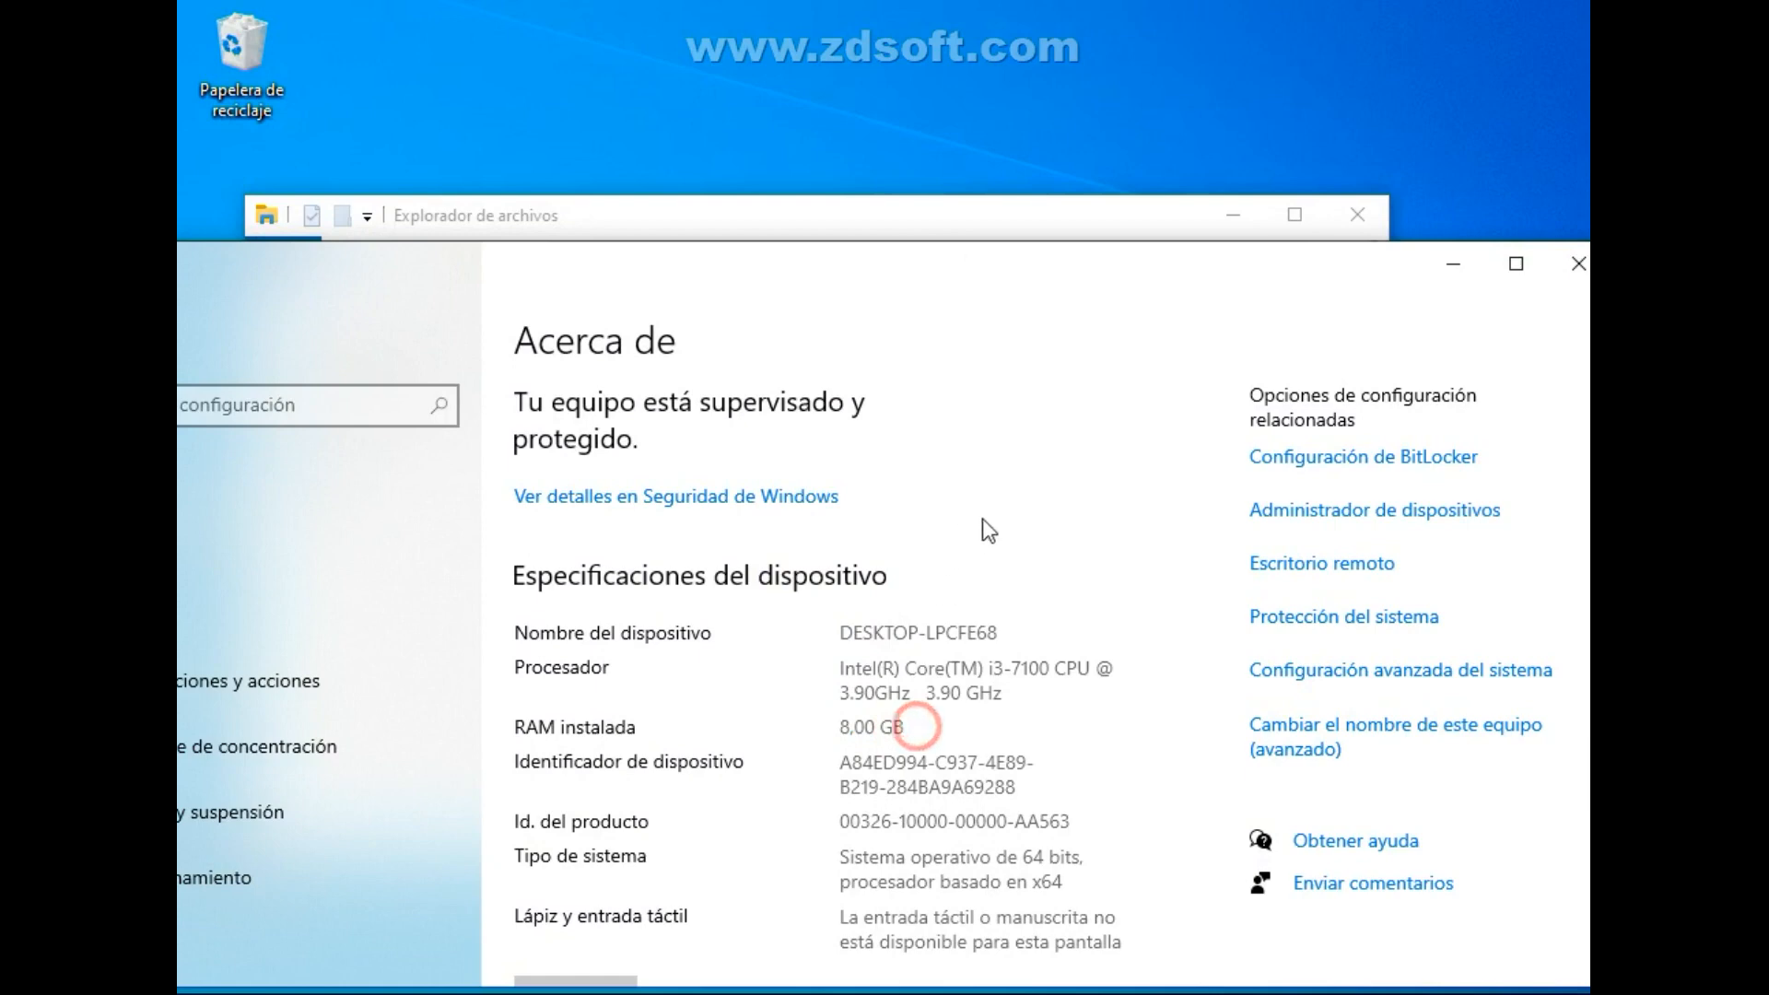
click(1359, 673)
drag(681, 262, 760, 319)
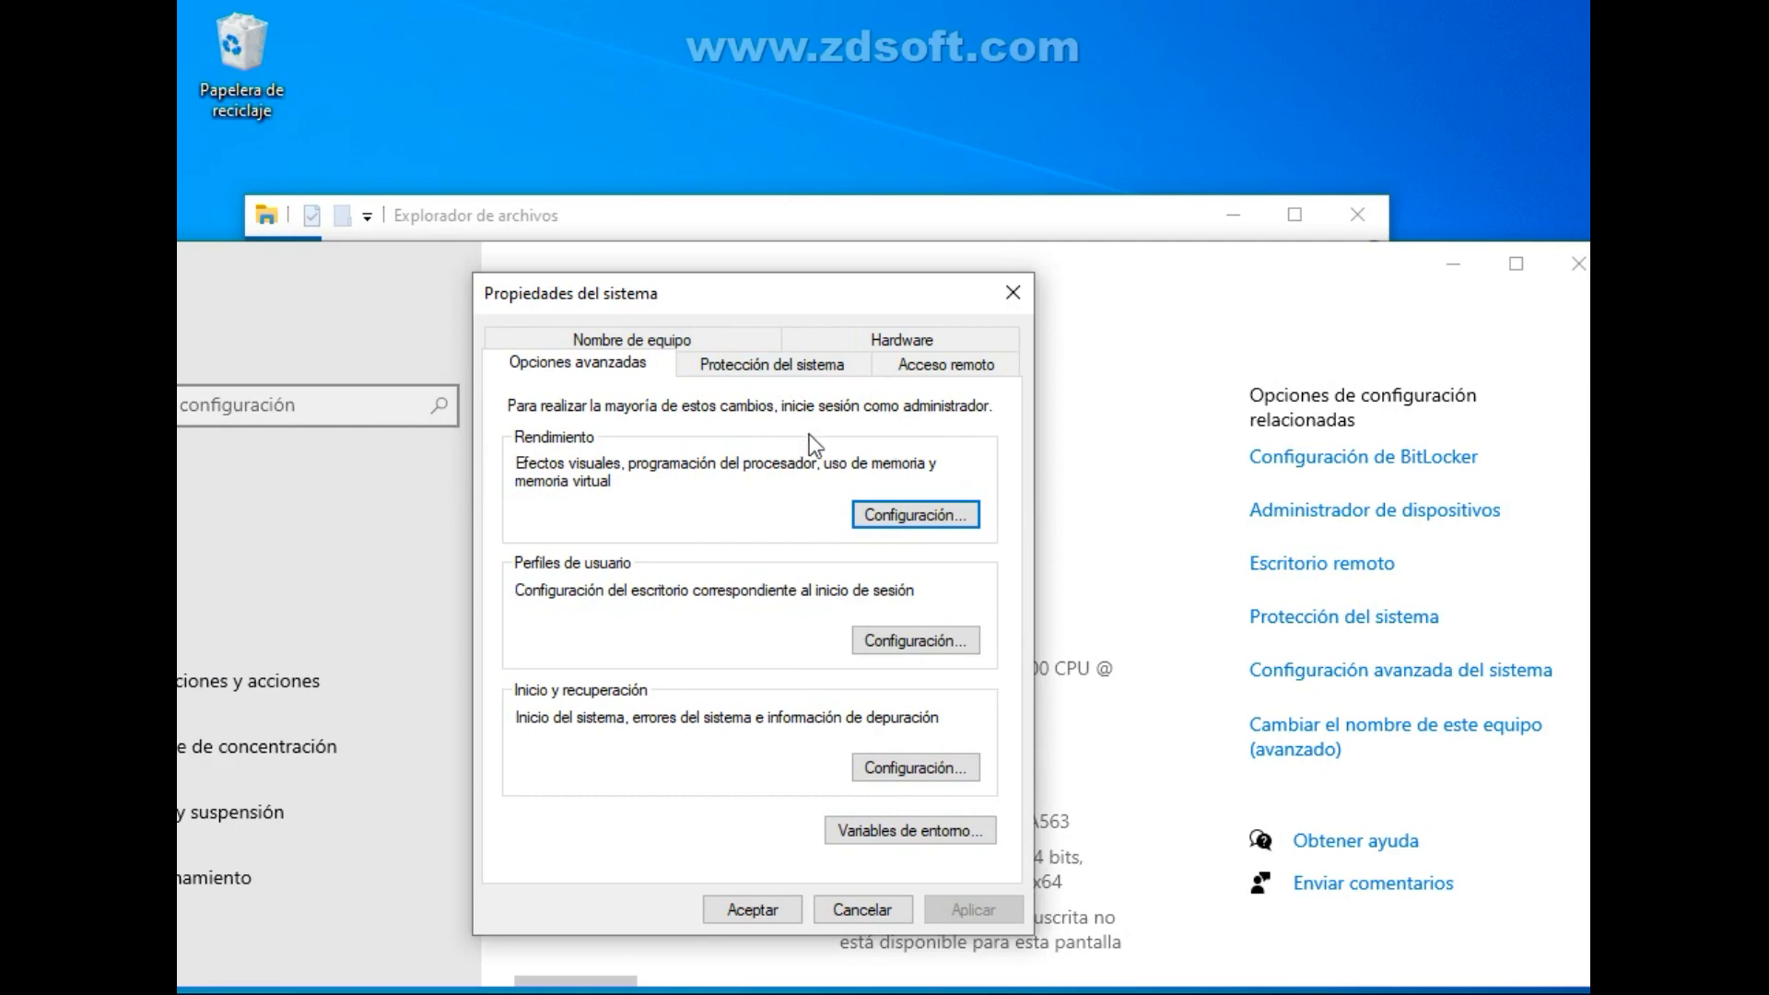
Set the visual effects in the performance options to Ajustar para obtener el mejor rendimiento and apply the change.
click(881, 517)
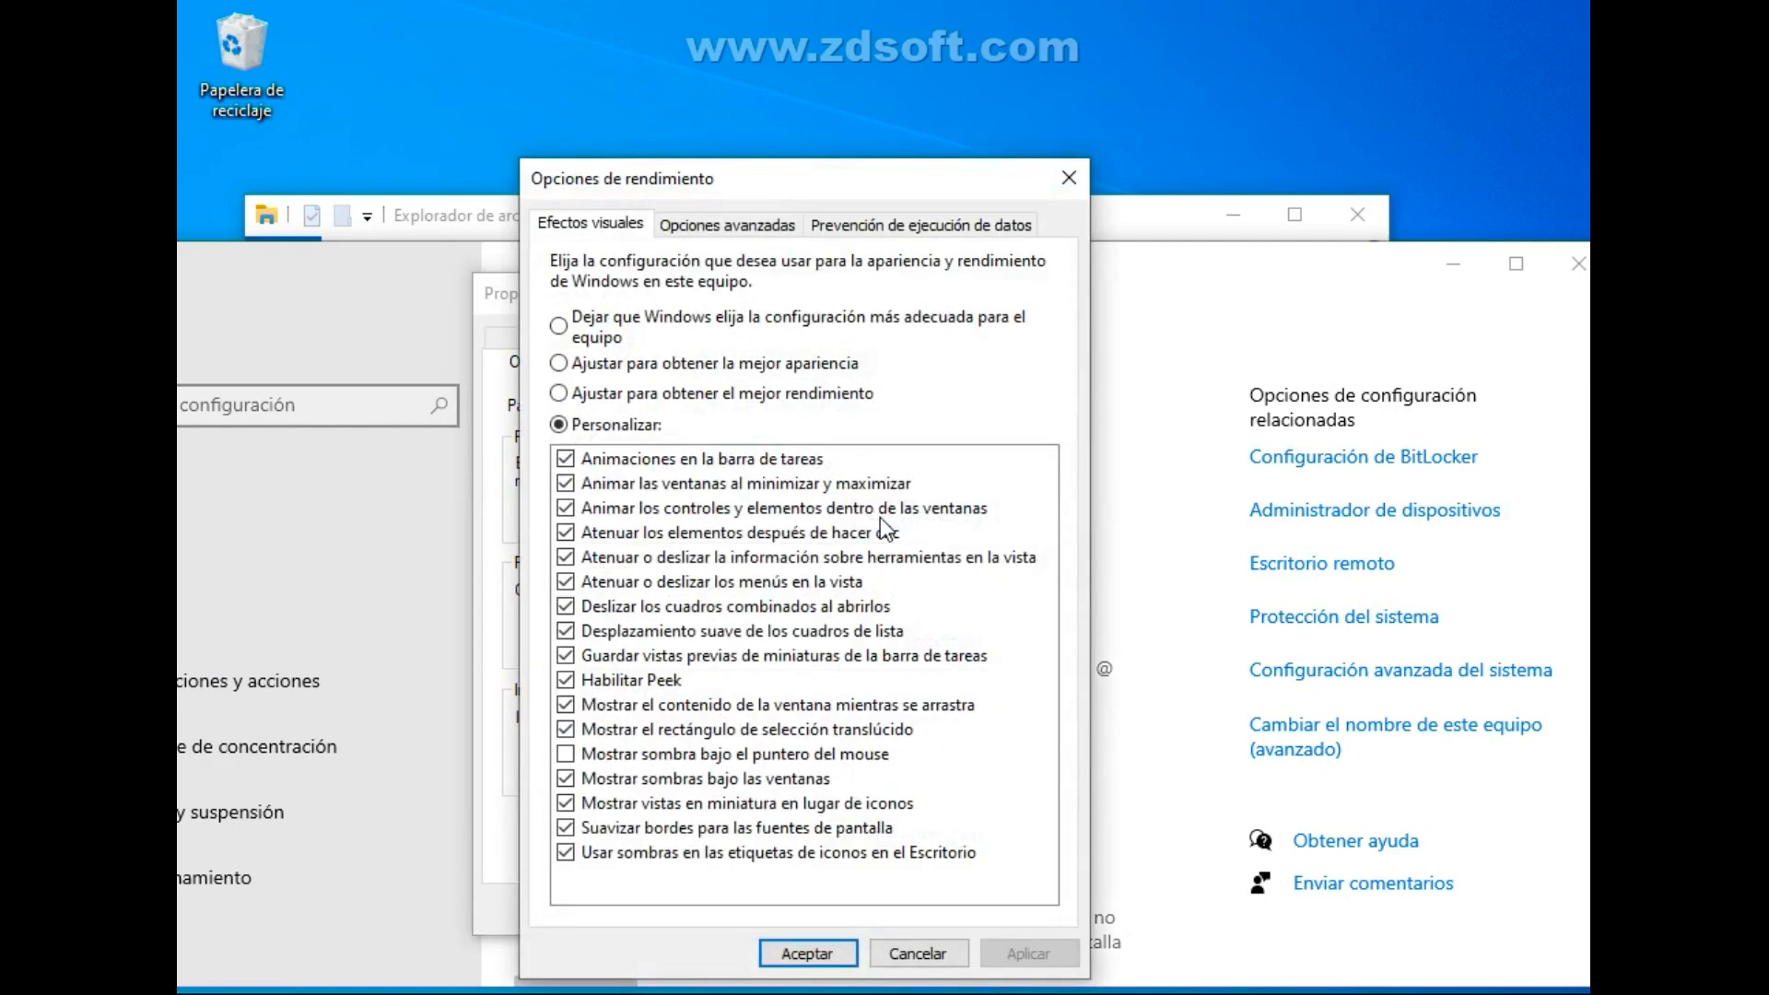
click(660, 804)
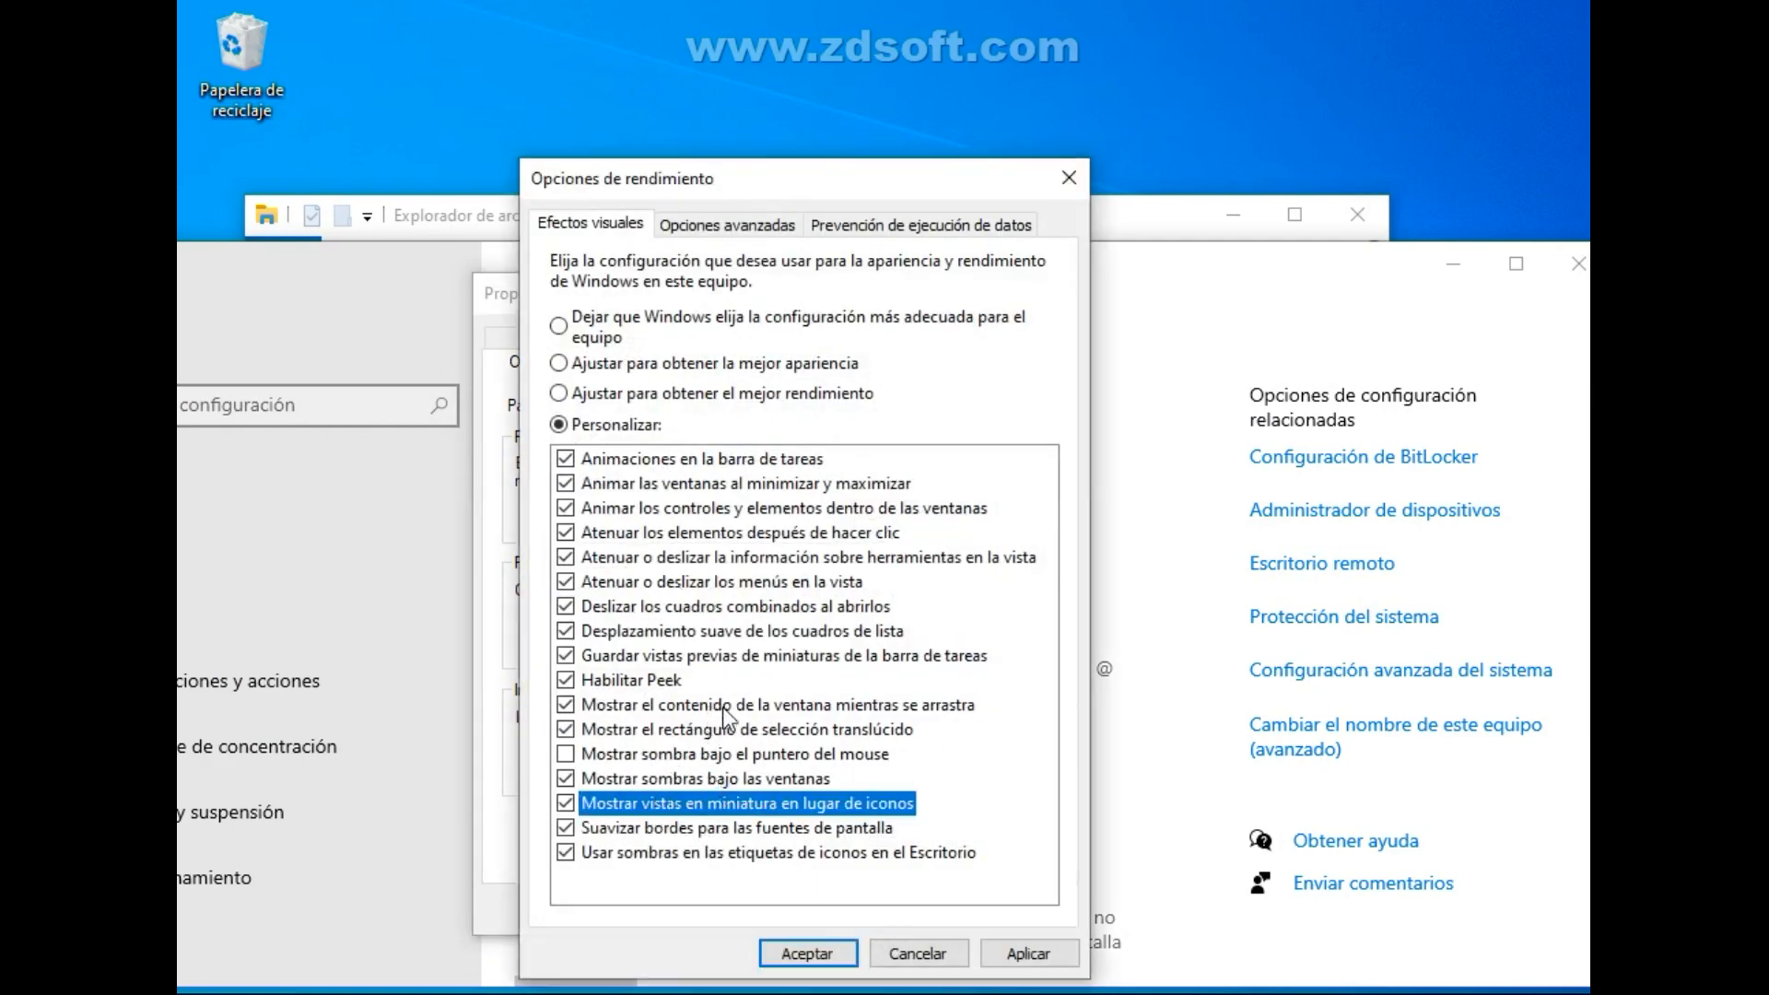
click(743, 392)
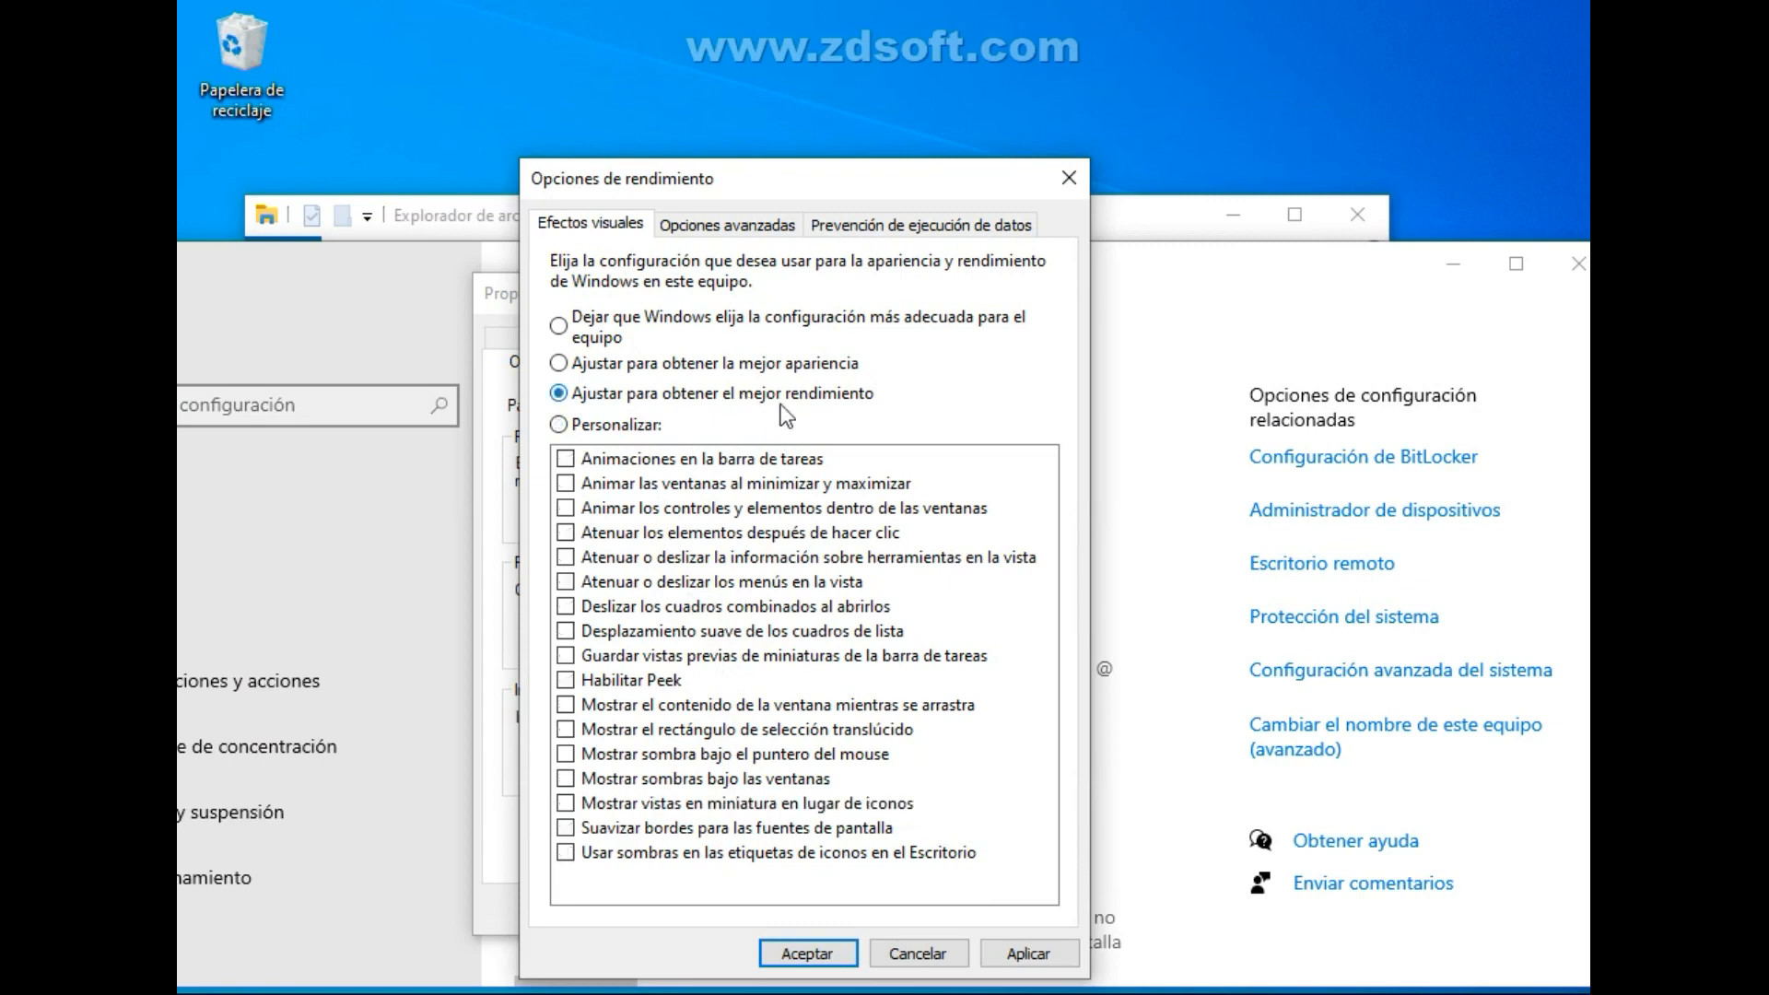
click(1043, 942)
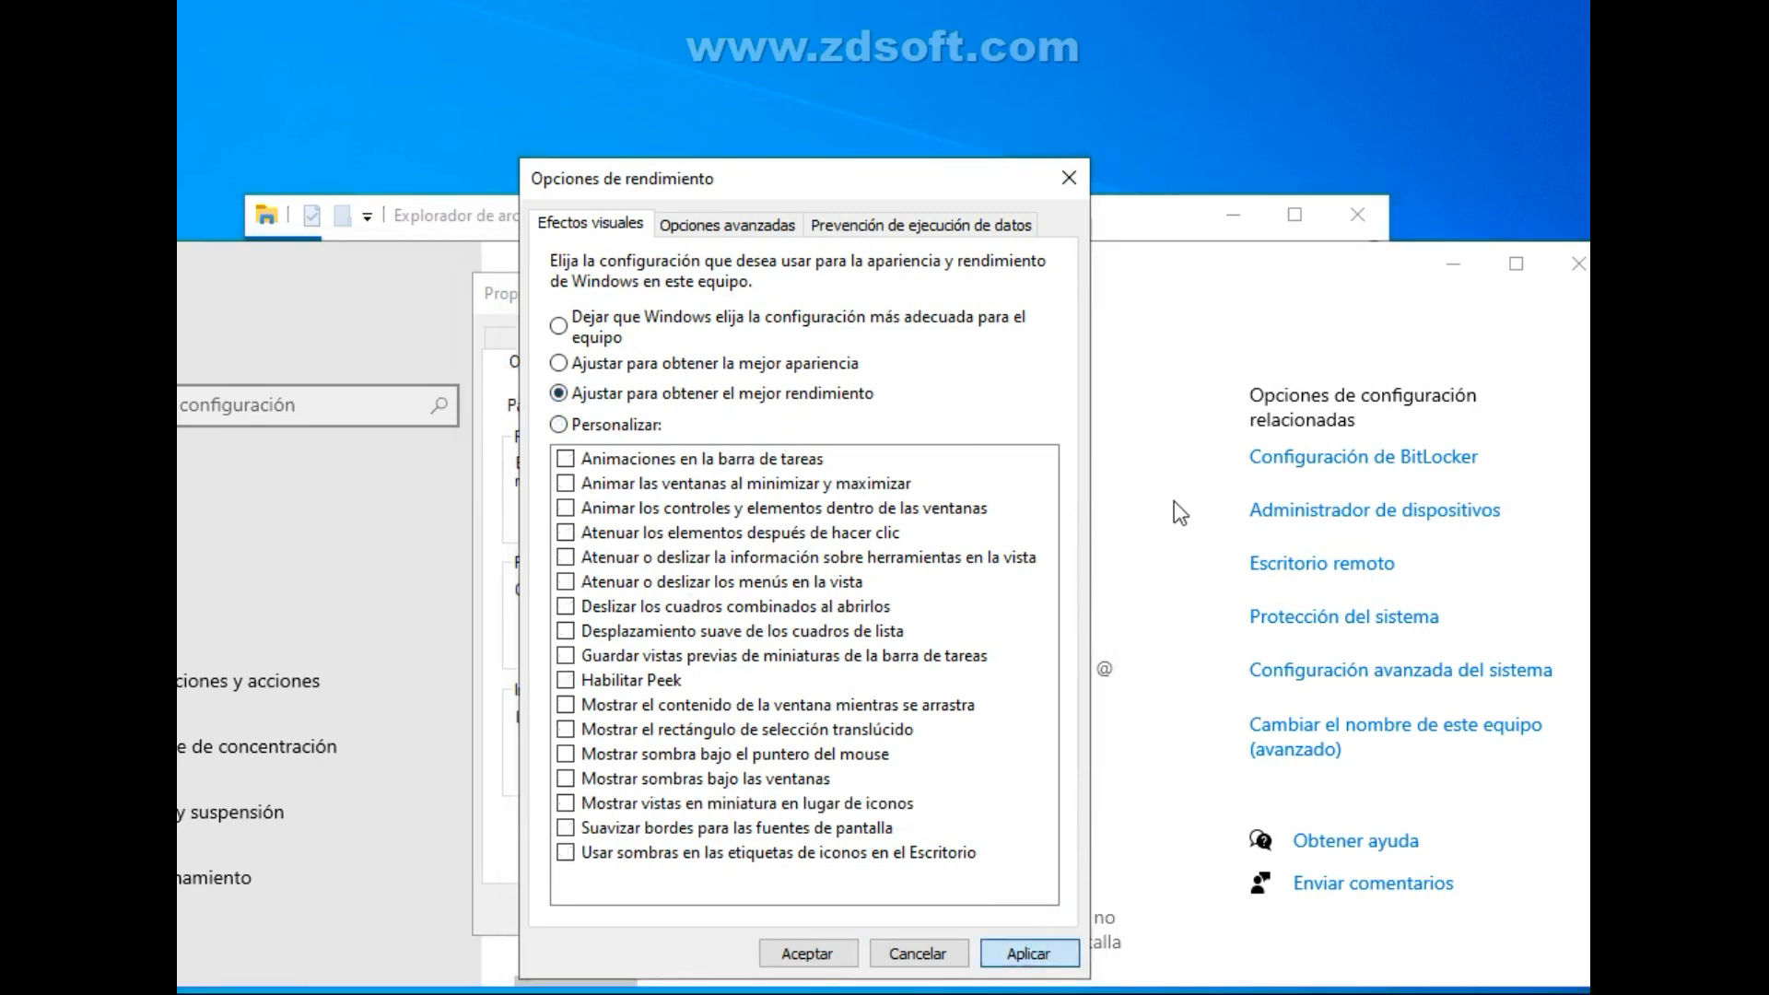
click(807, 954)
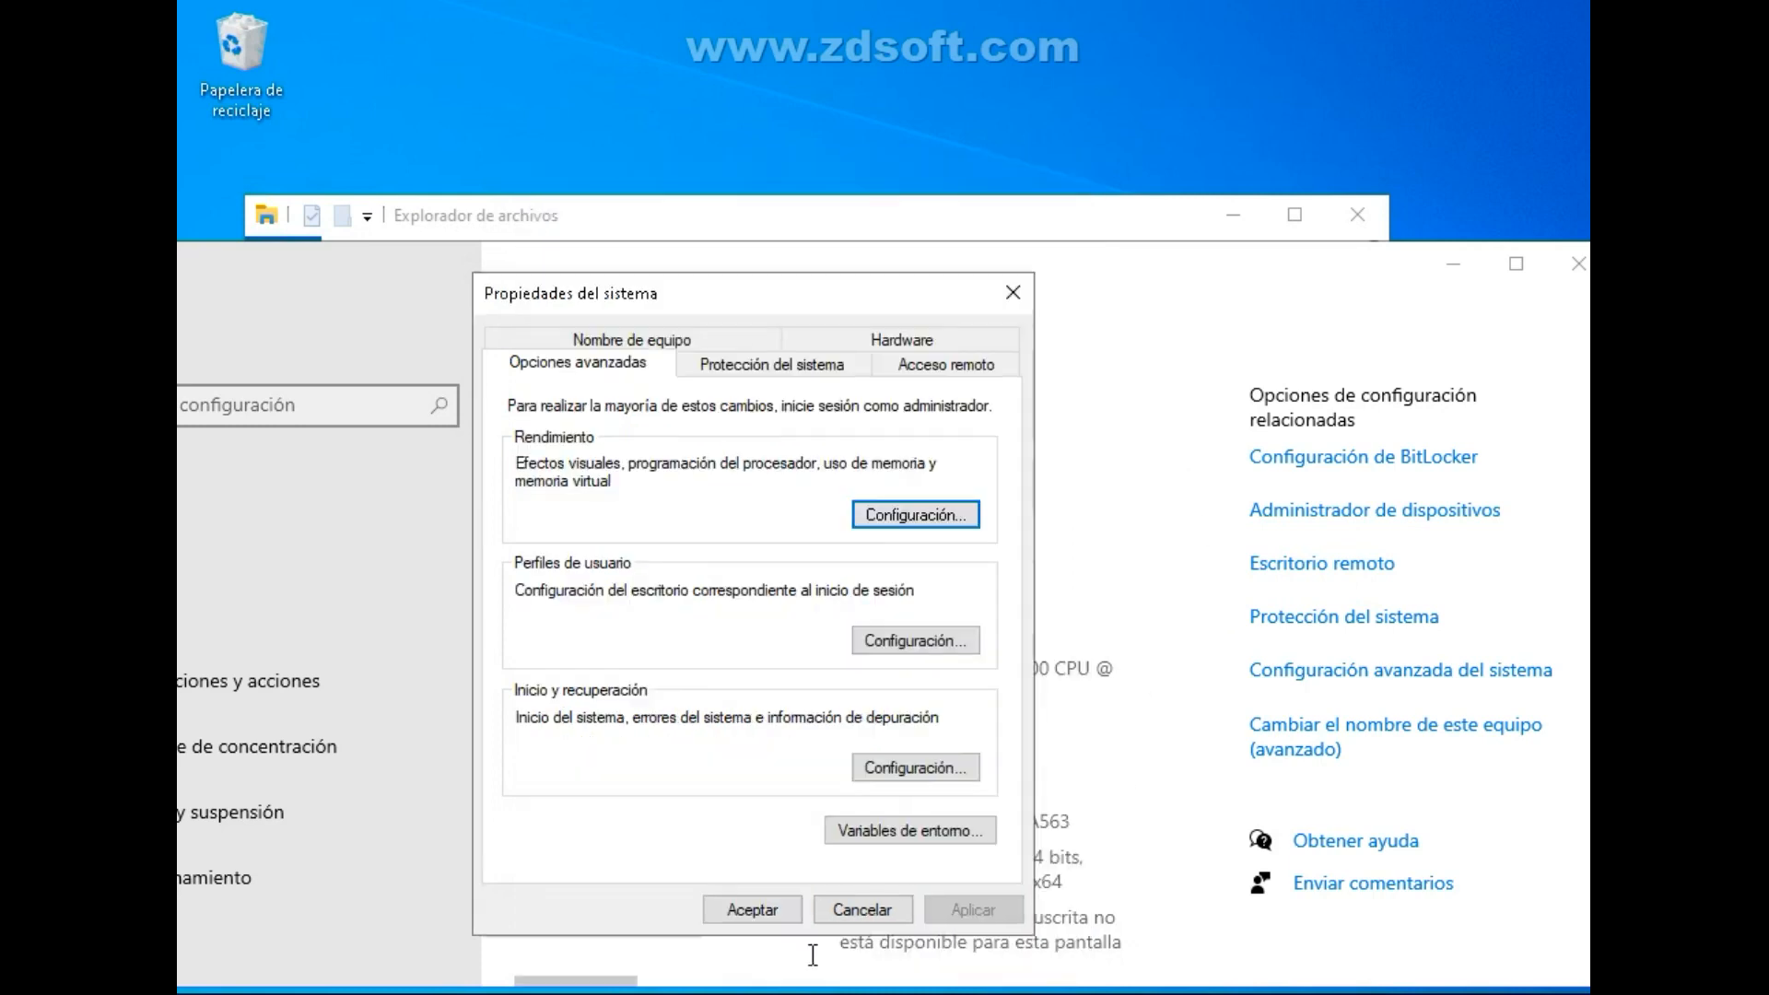
Open the virtual memory settings from the advanced performance options in Propiedades del sistema.
click(798, 367)
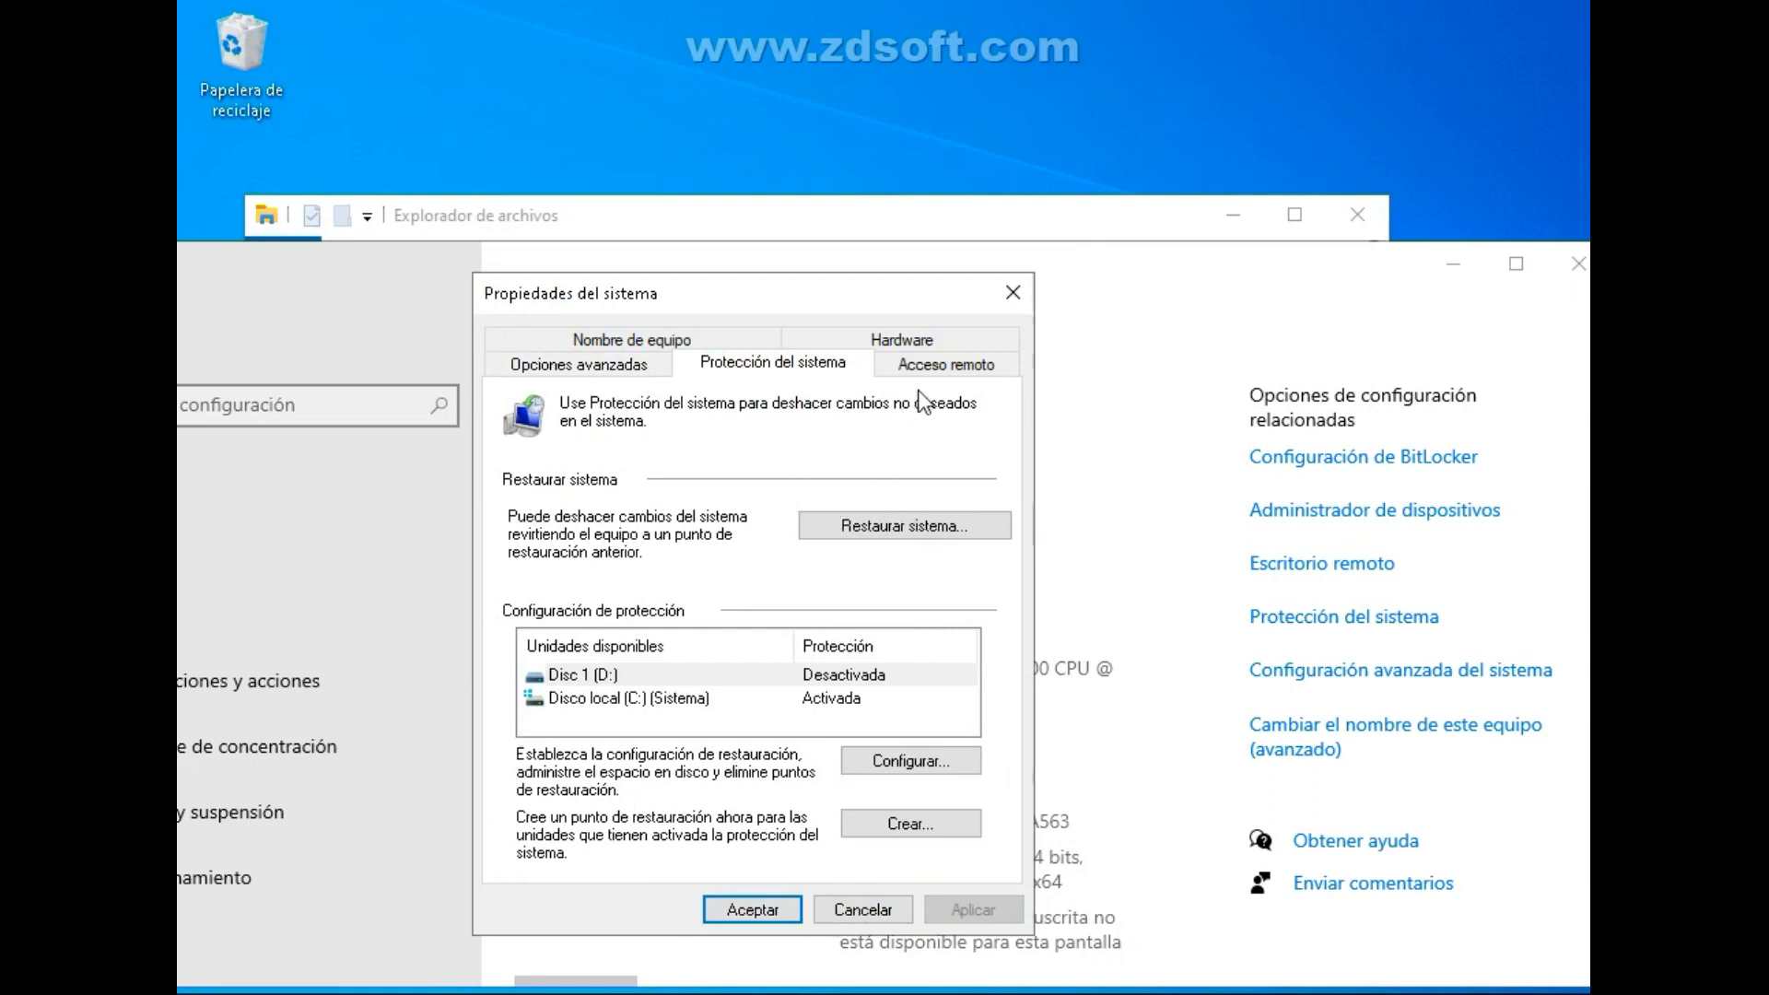
click(647, 359)
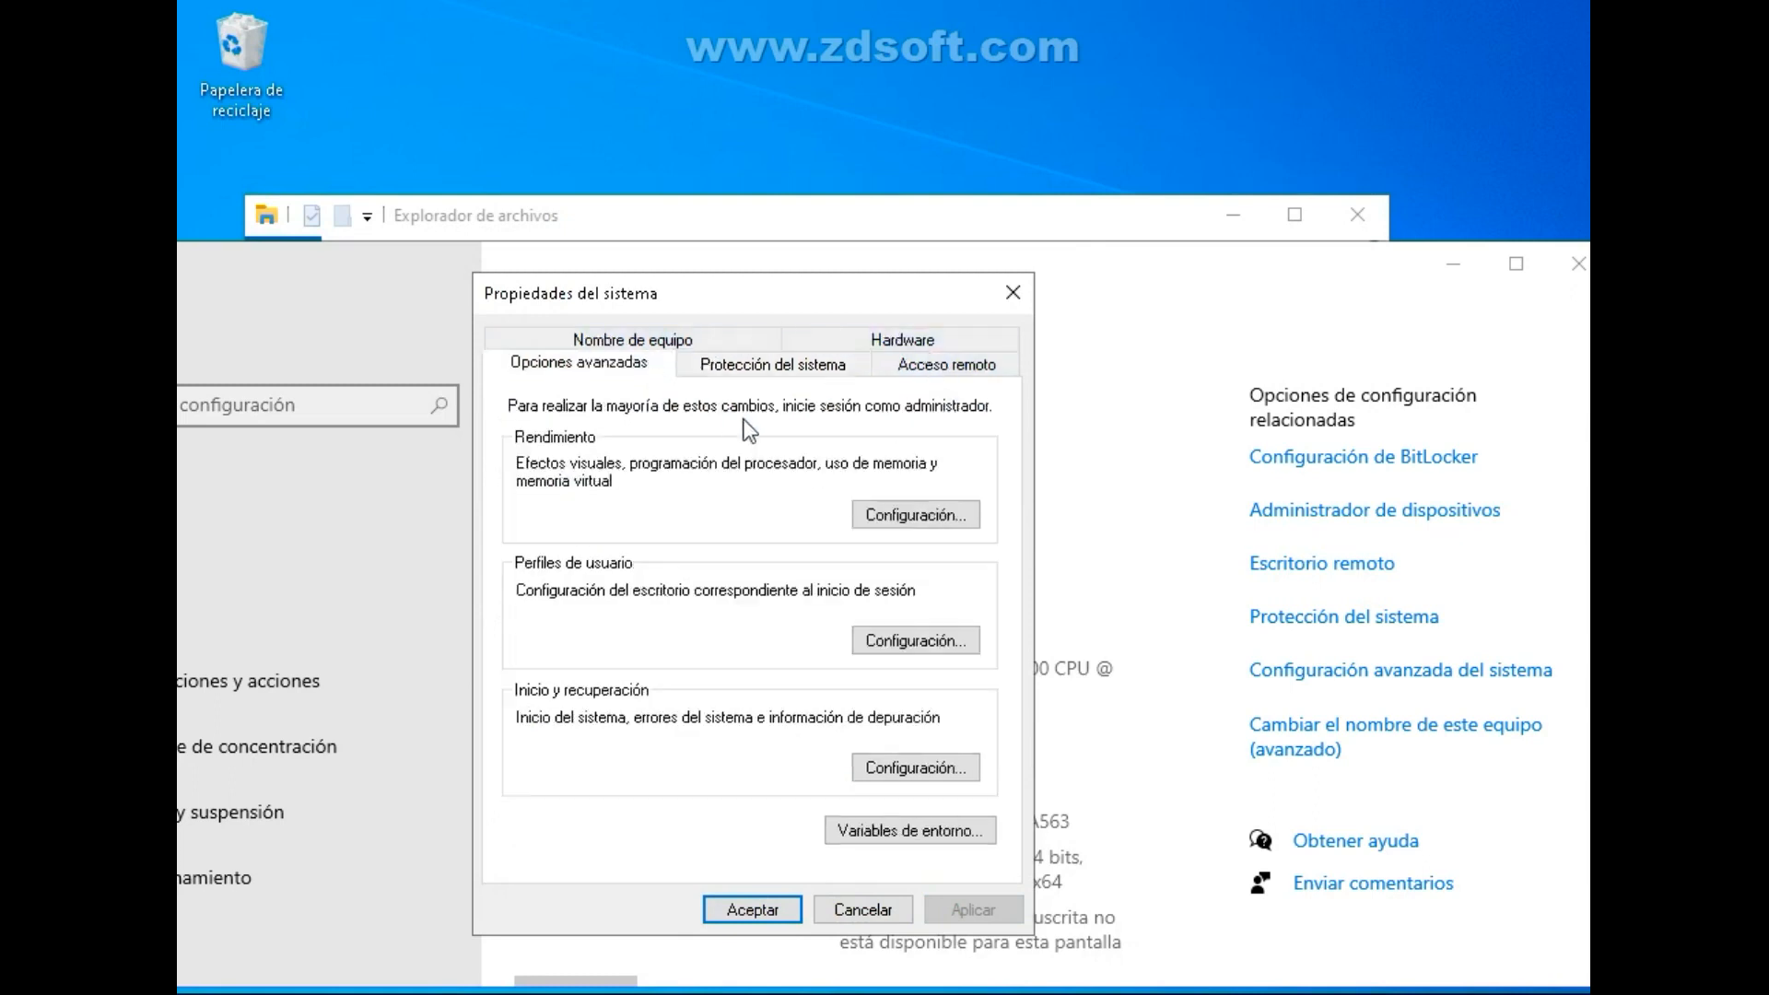
click(874, 512)
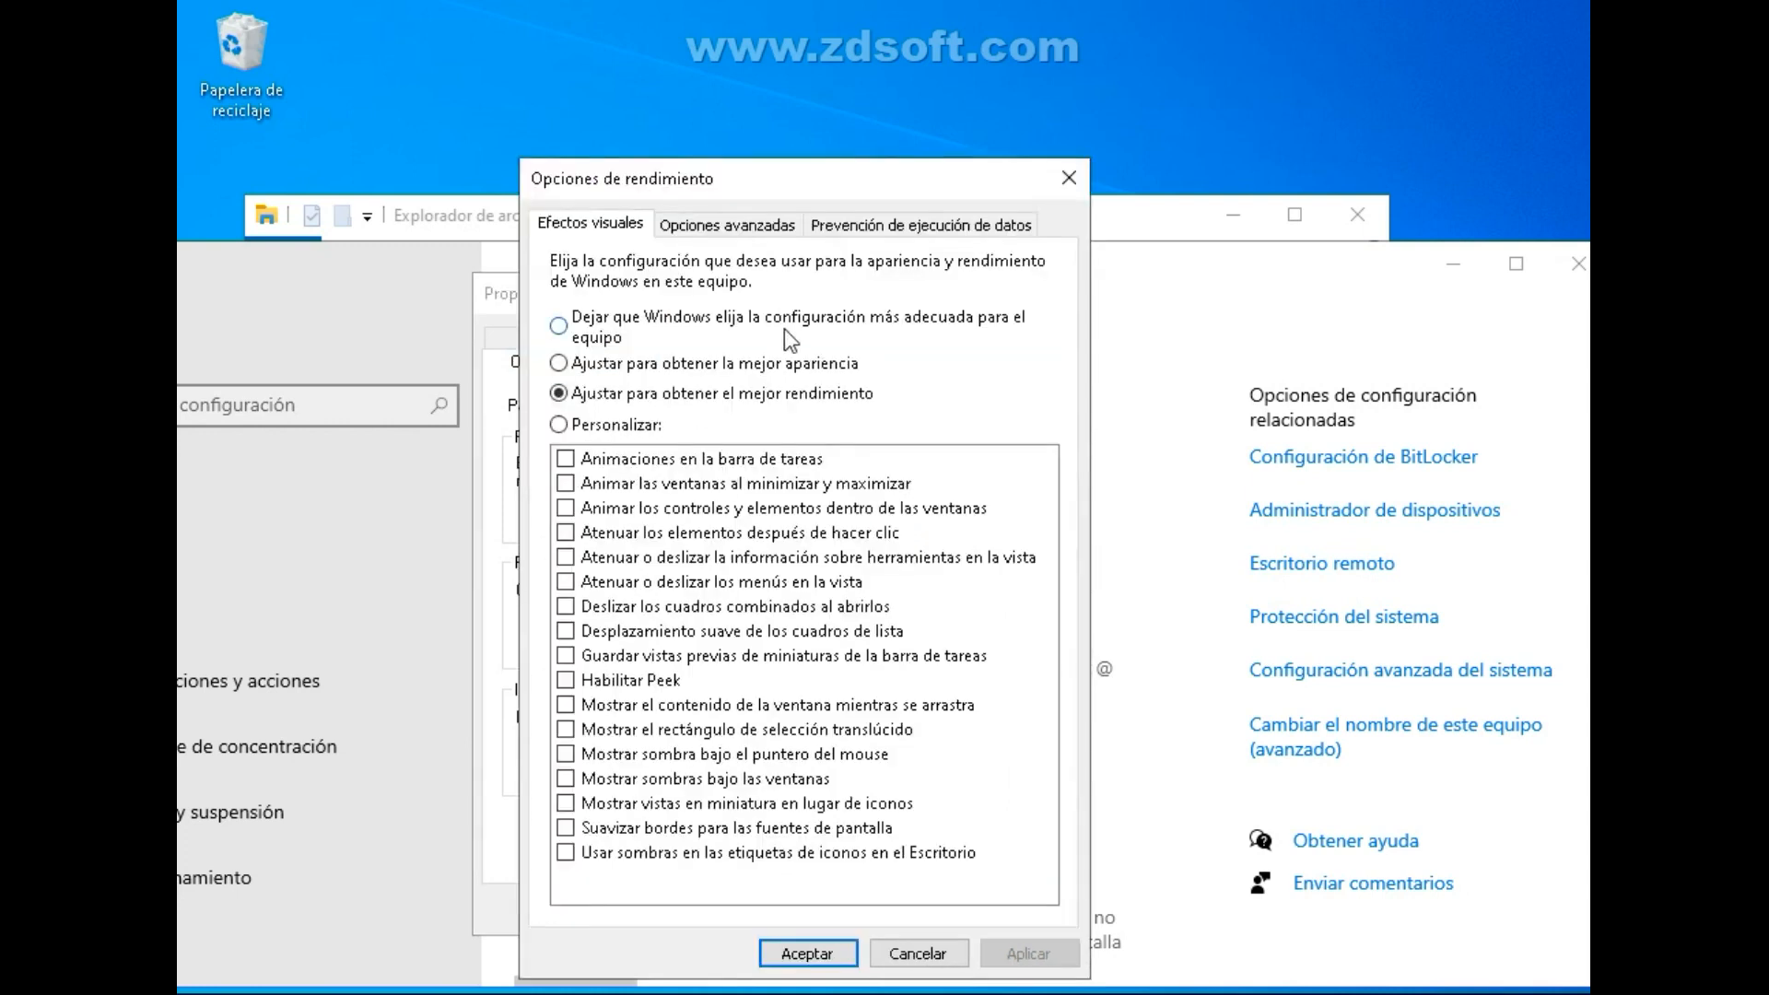
click(744, 230)
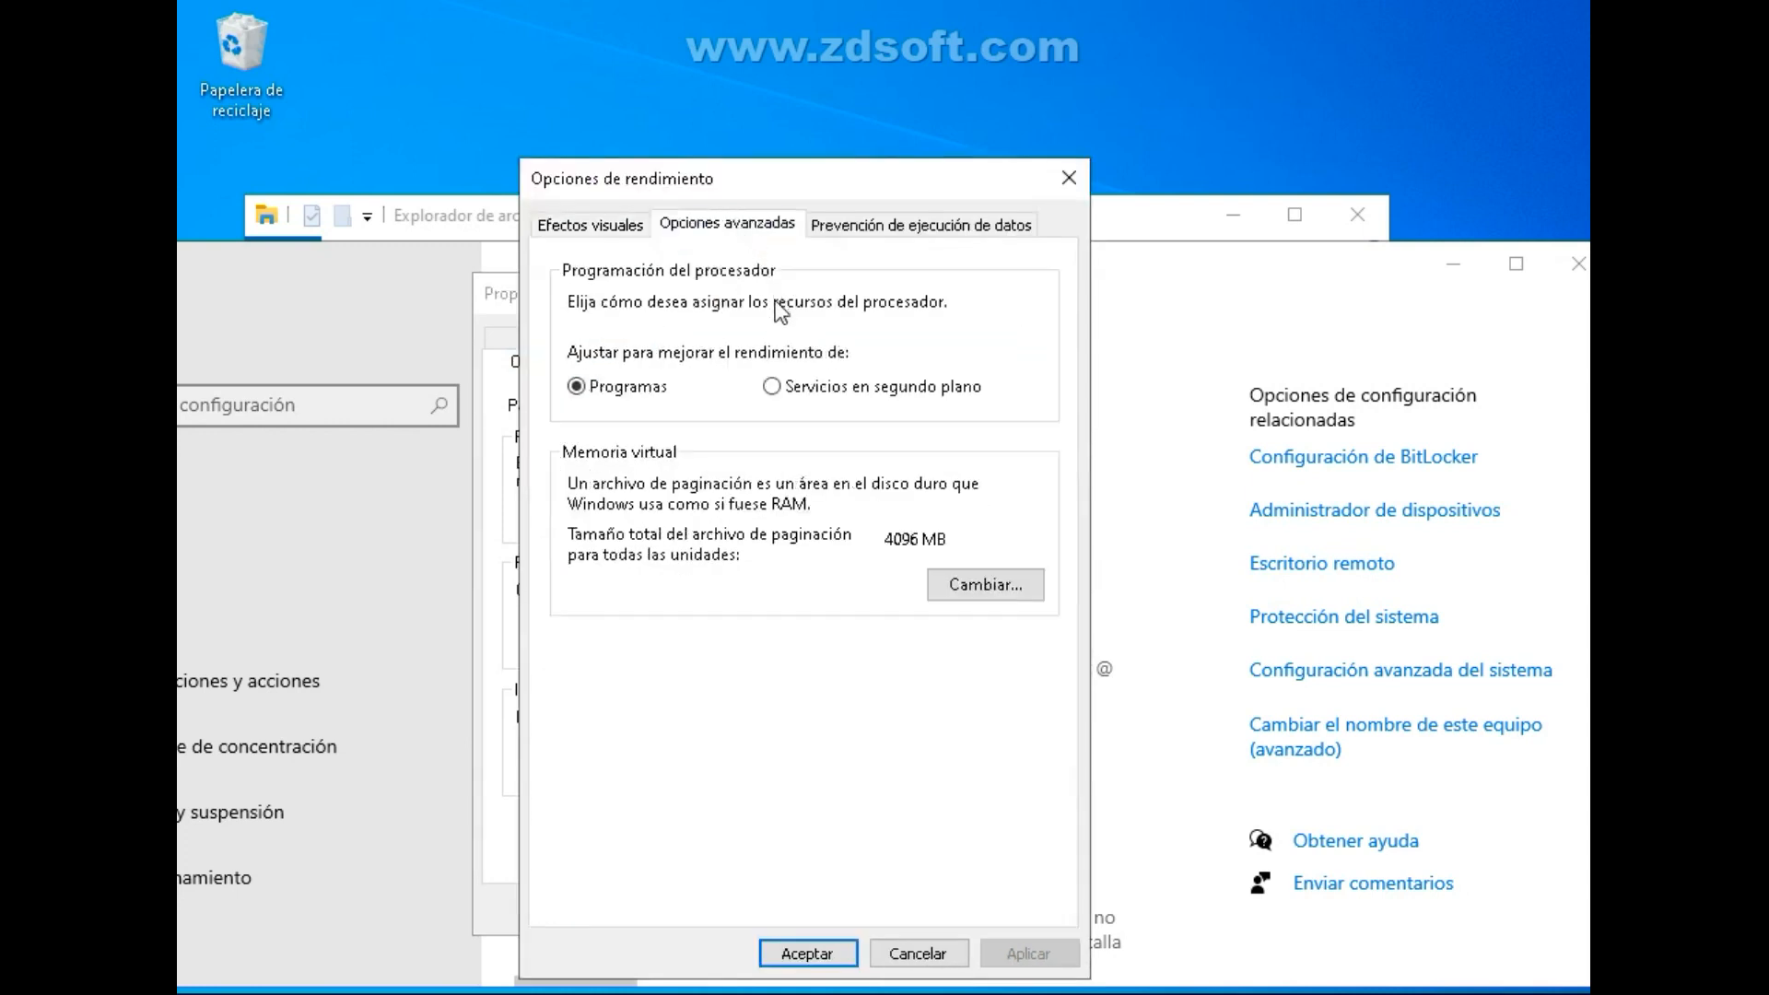
click(971, 579)
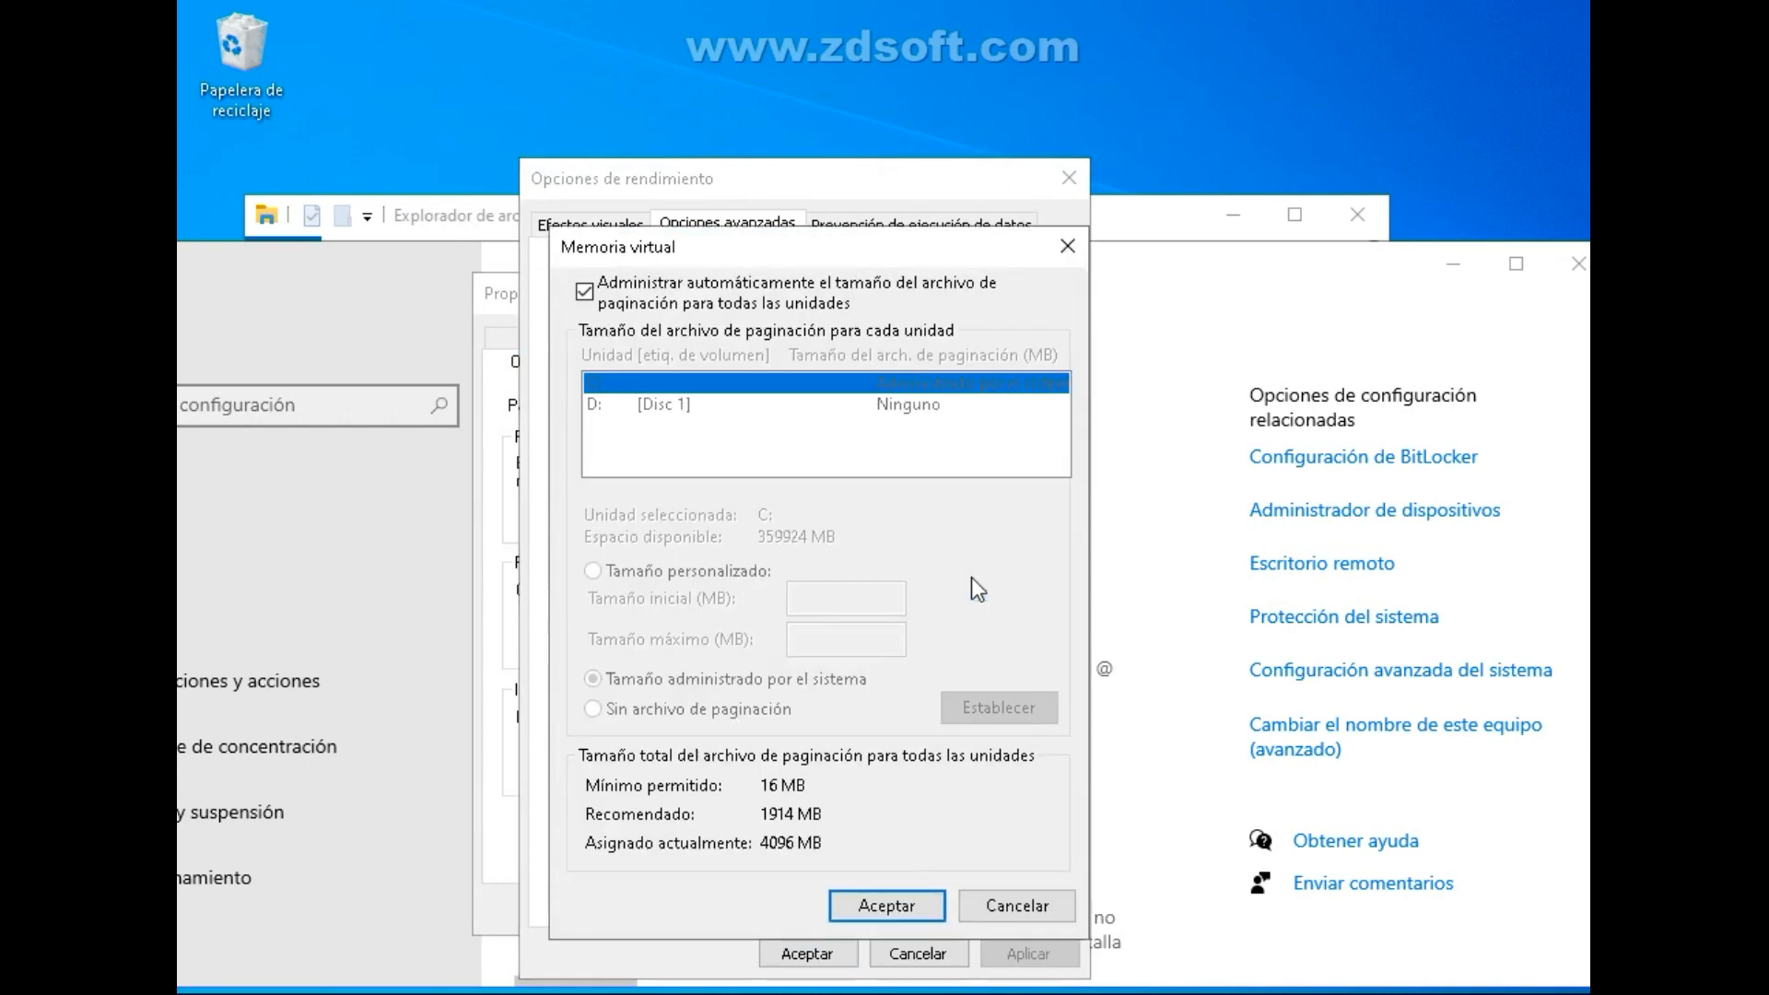
Disable automatic paging file management for all drives and choose Tamaño personalizado for drive C:.
click(587, 295)
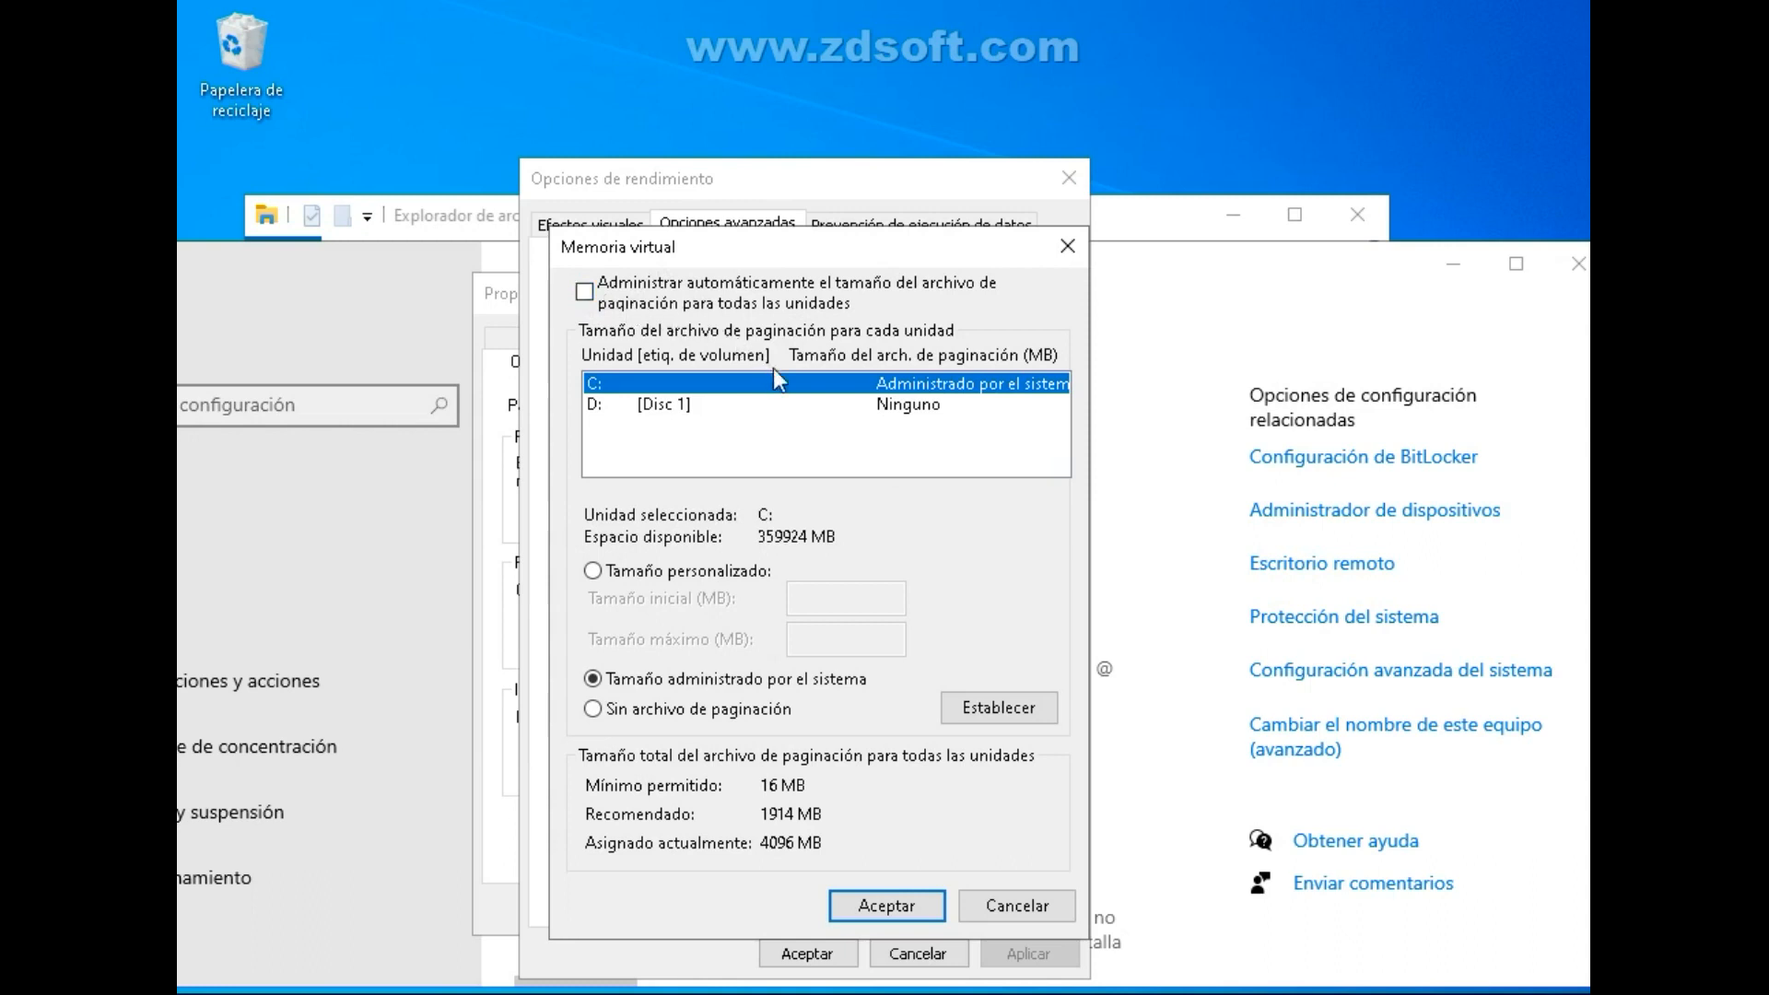
drag(872, 261, 847, 276)
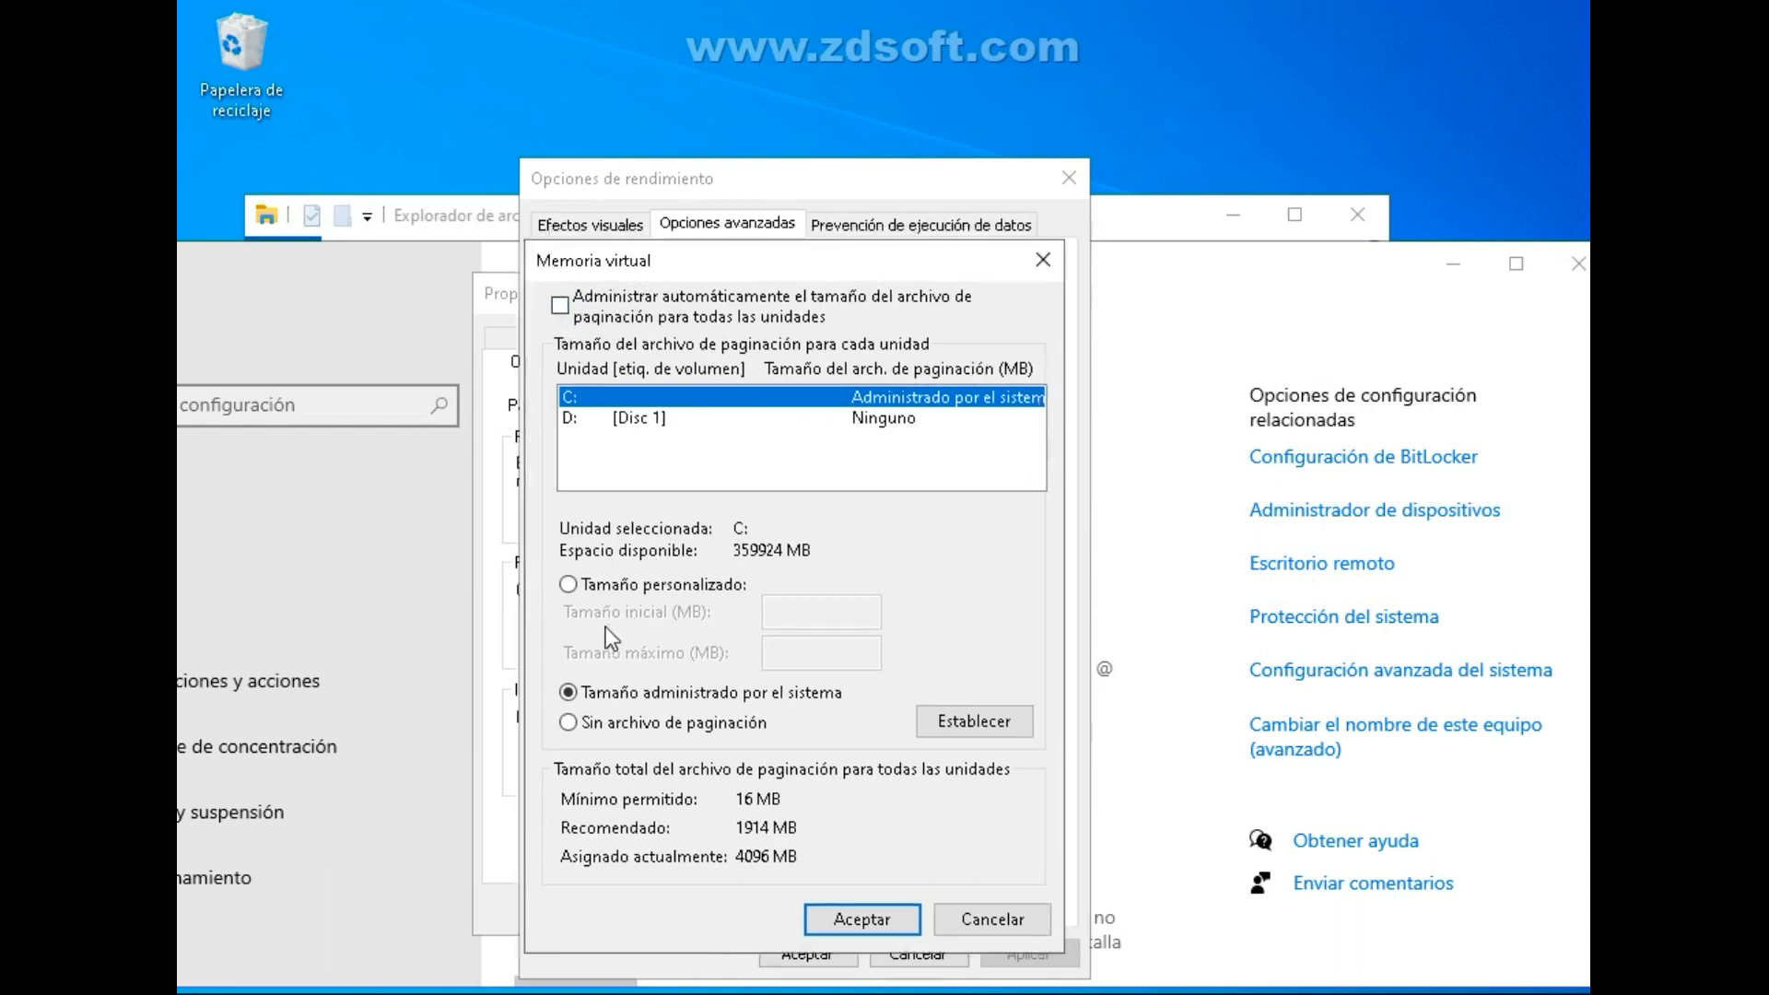
click(568, 585)
click(1272, 281)
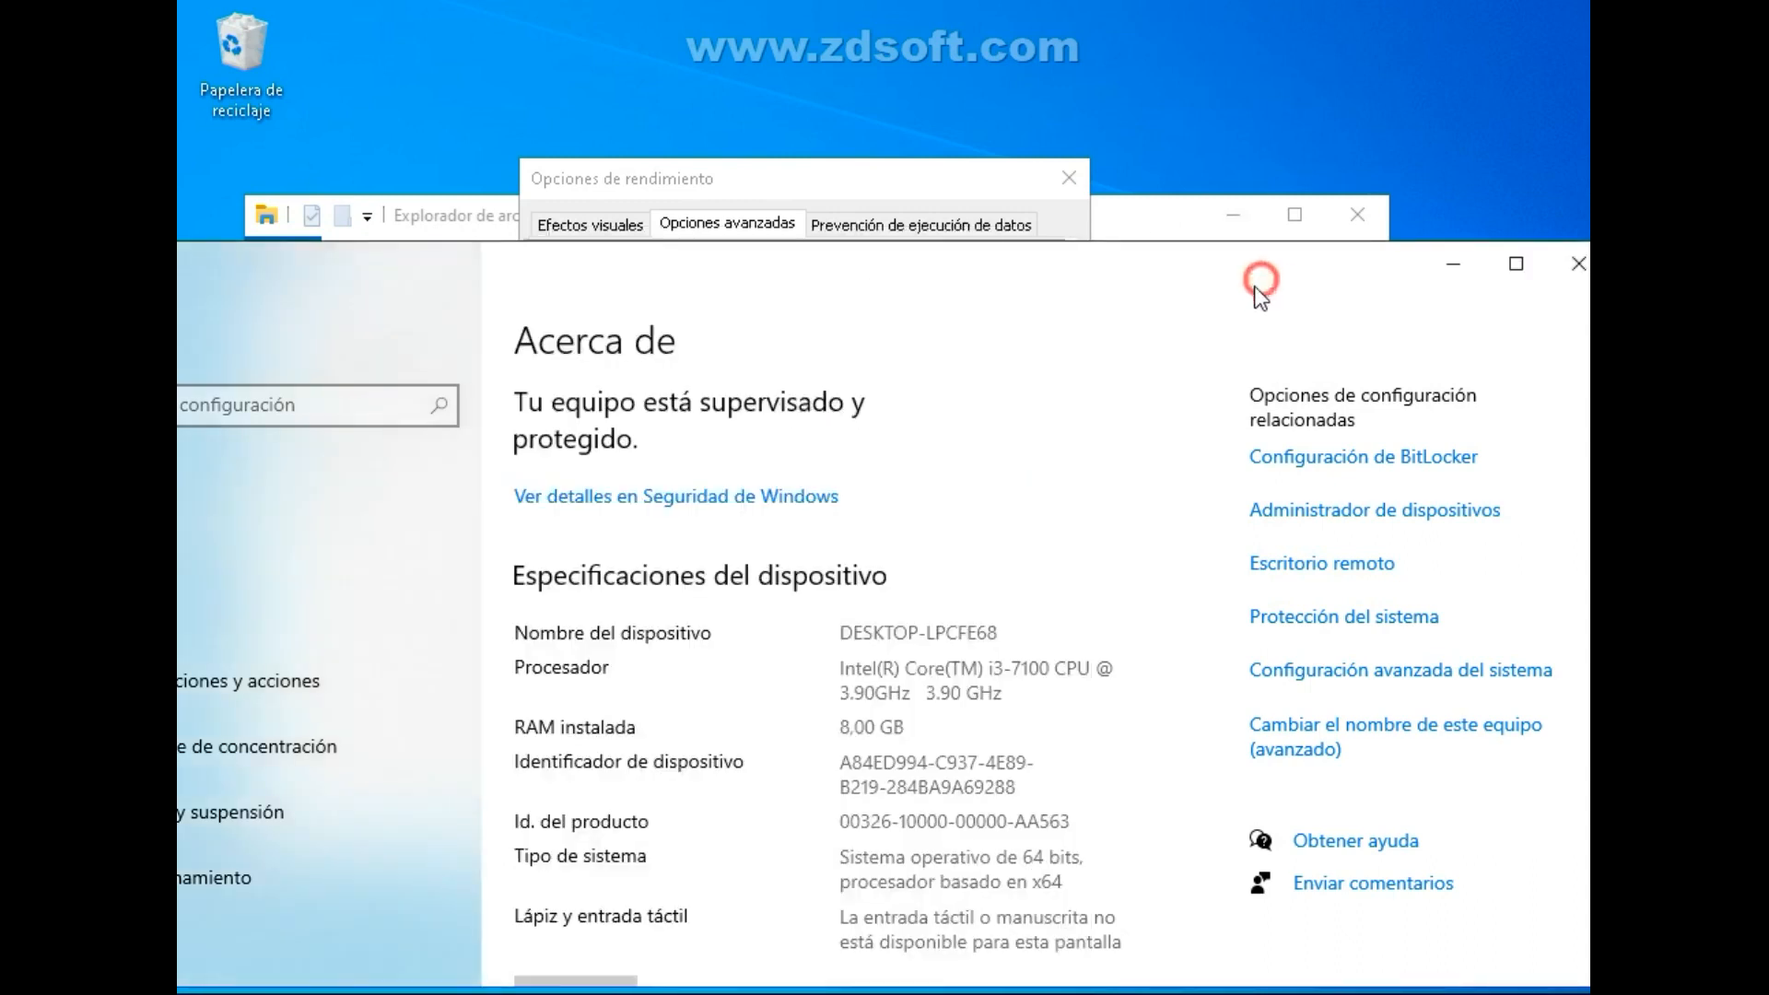
mouse_move(912, 733)
mouse_down()
mouse_move(839, 725)
mouse_move(903, 719)
mouse_up()
click(822, 188)
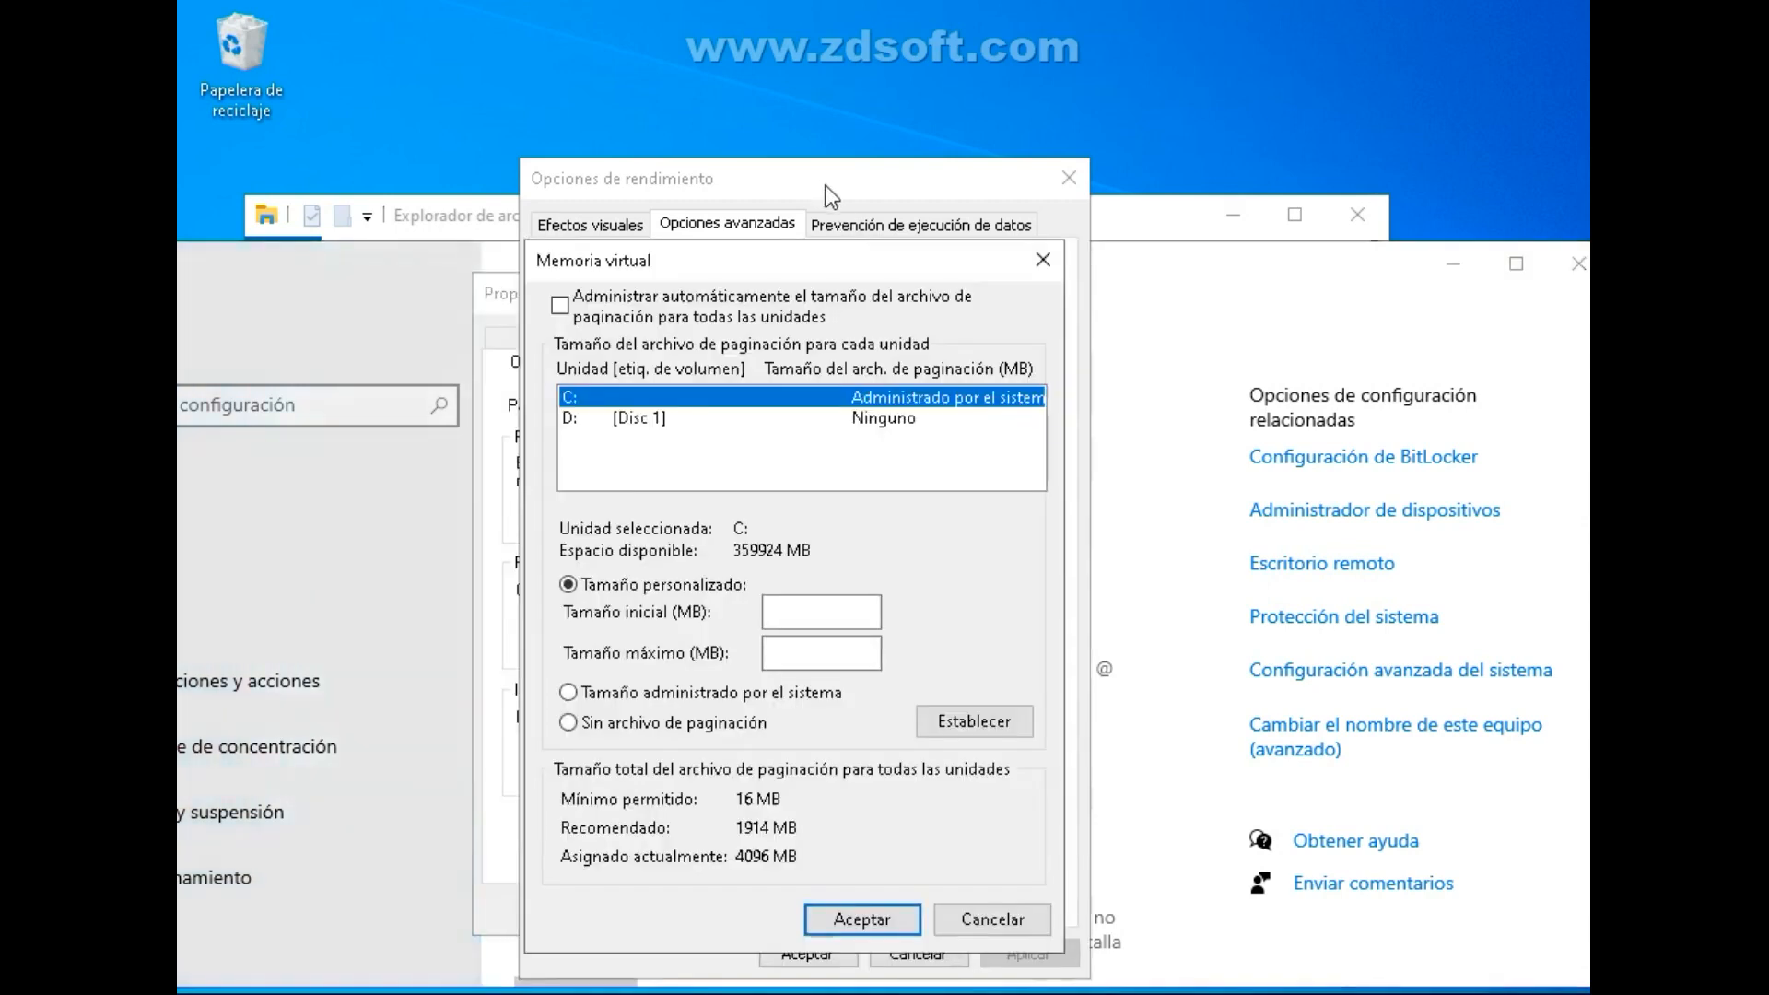
click(806, 185)
Set the paging file of drive C: to an initial size of 4096 MB and a maximum size of 8192 MB.
click(791, 610)
text(102)
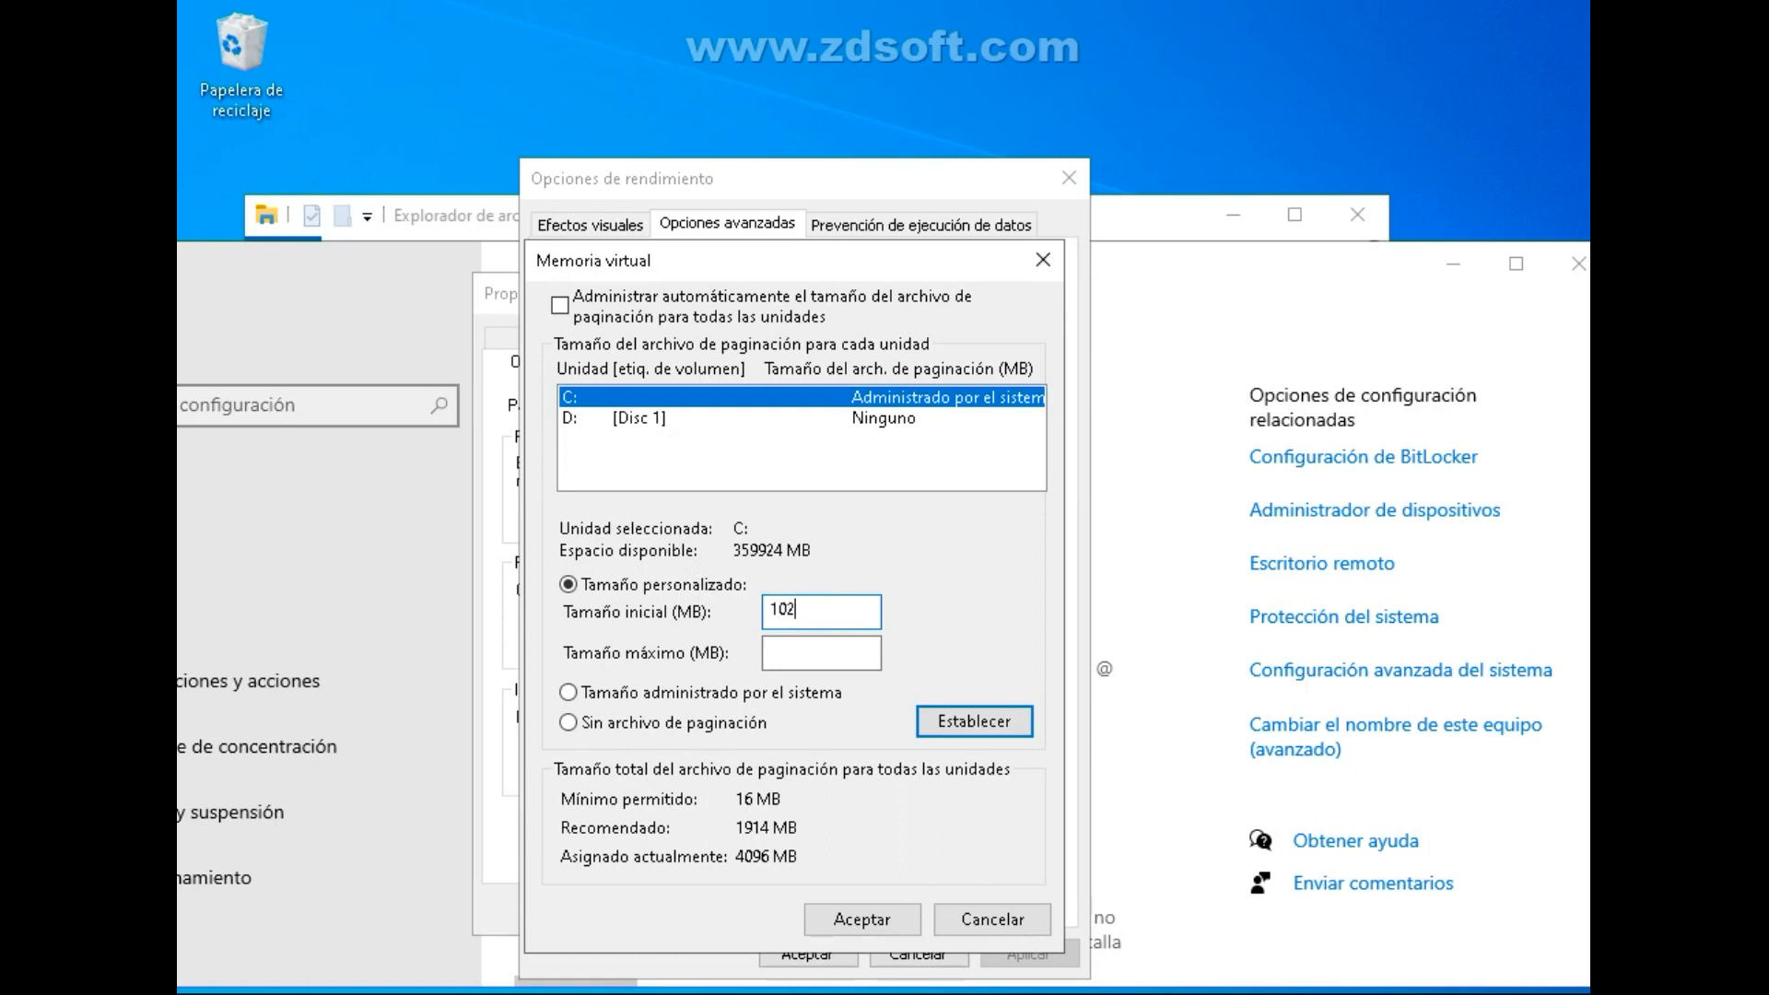
key(BackSpace)
key(BackSpace)
key(BackSpace)
text(4096)
click(827, 645)
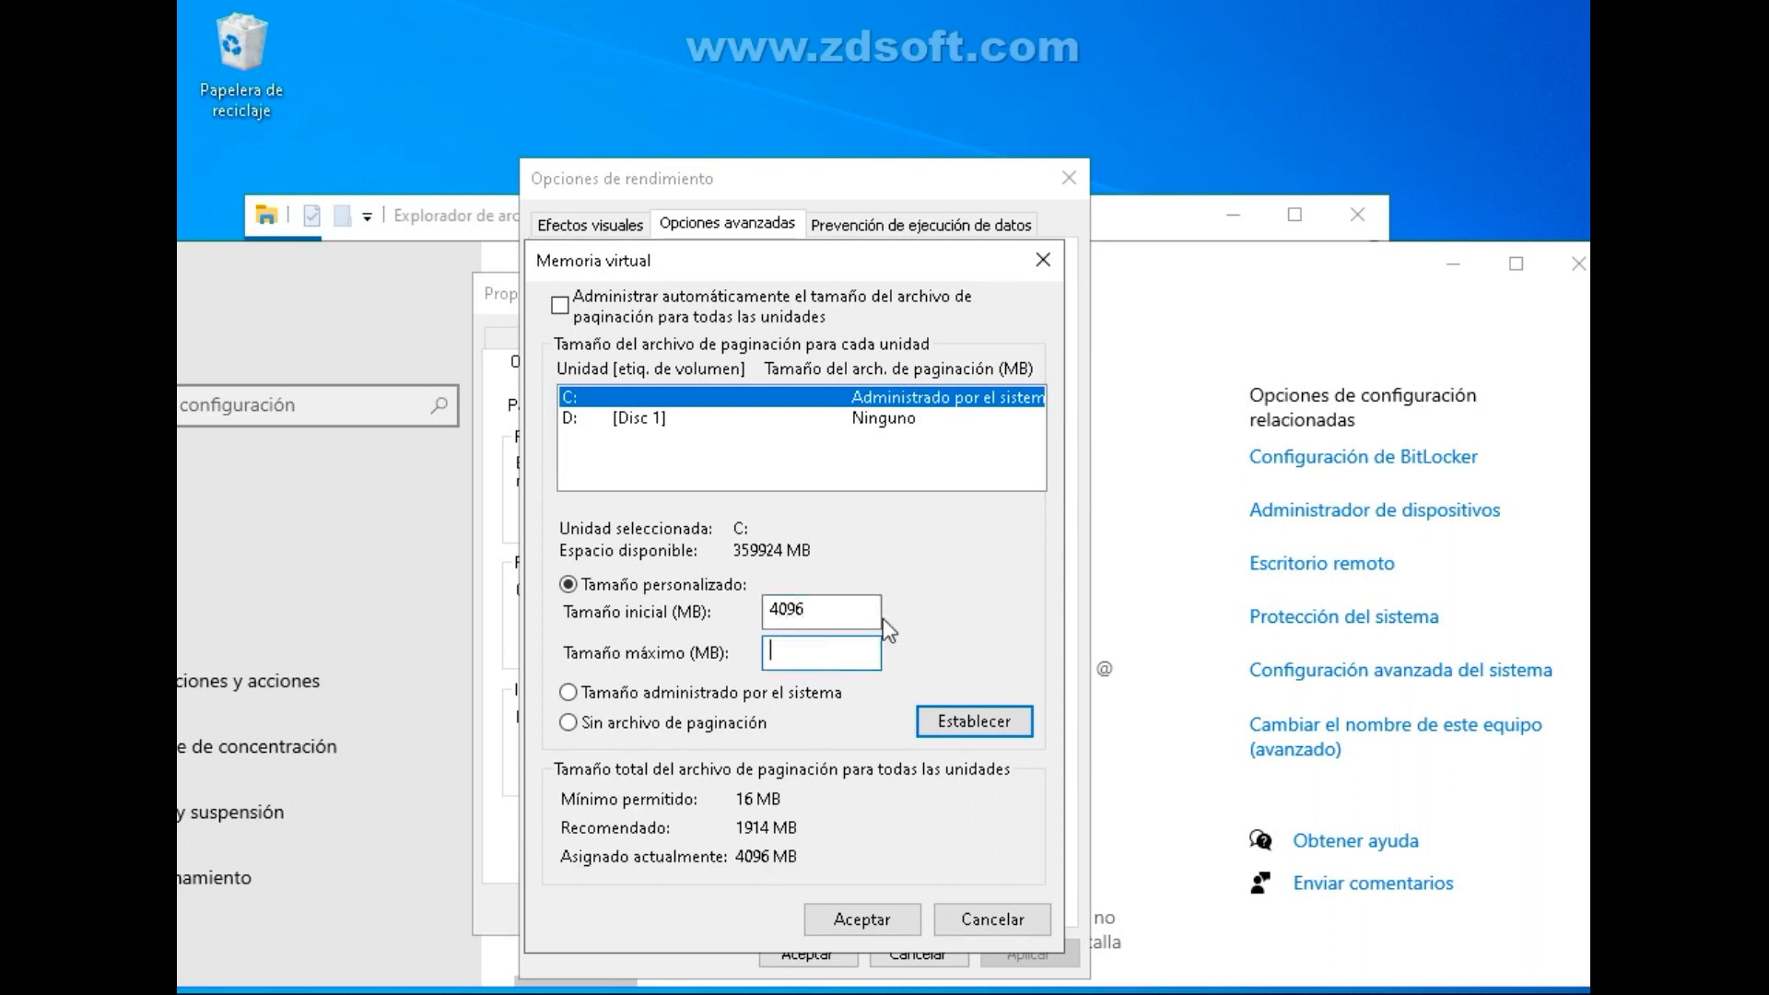
text(8192)
click(1004, 727)
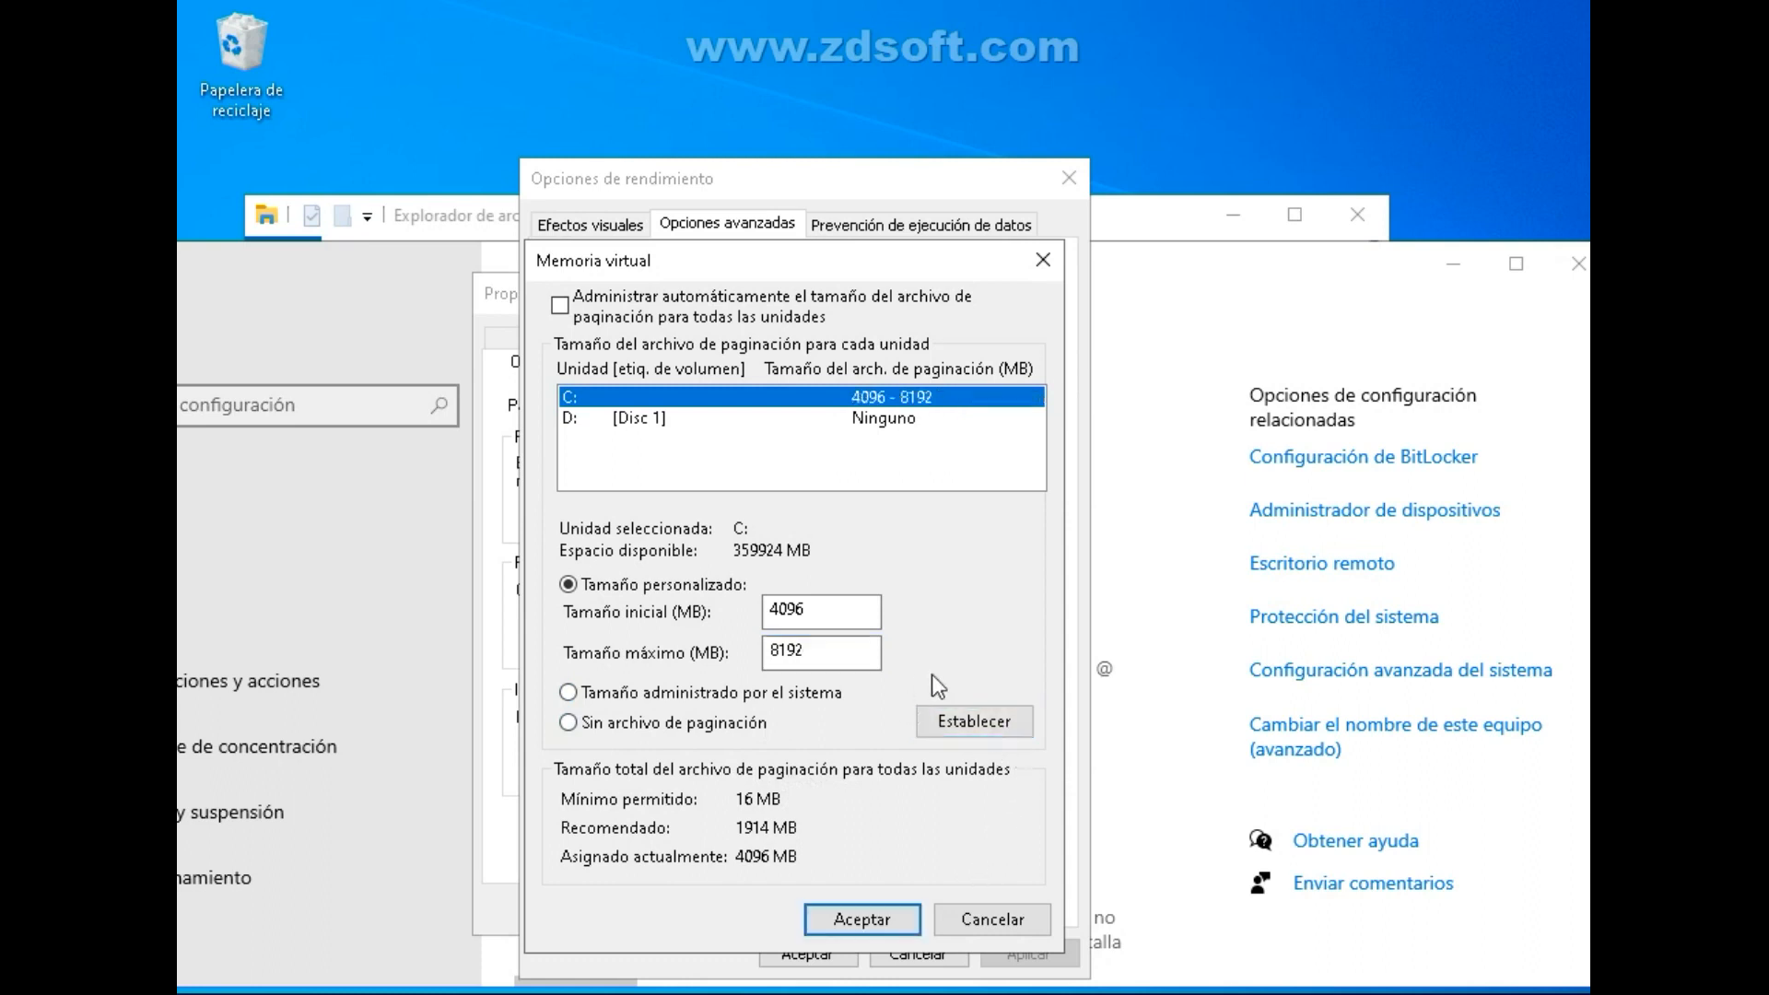
Accept the virtual memory change with its restart notice, then apply and close the performance options.
click(859, 918)
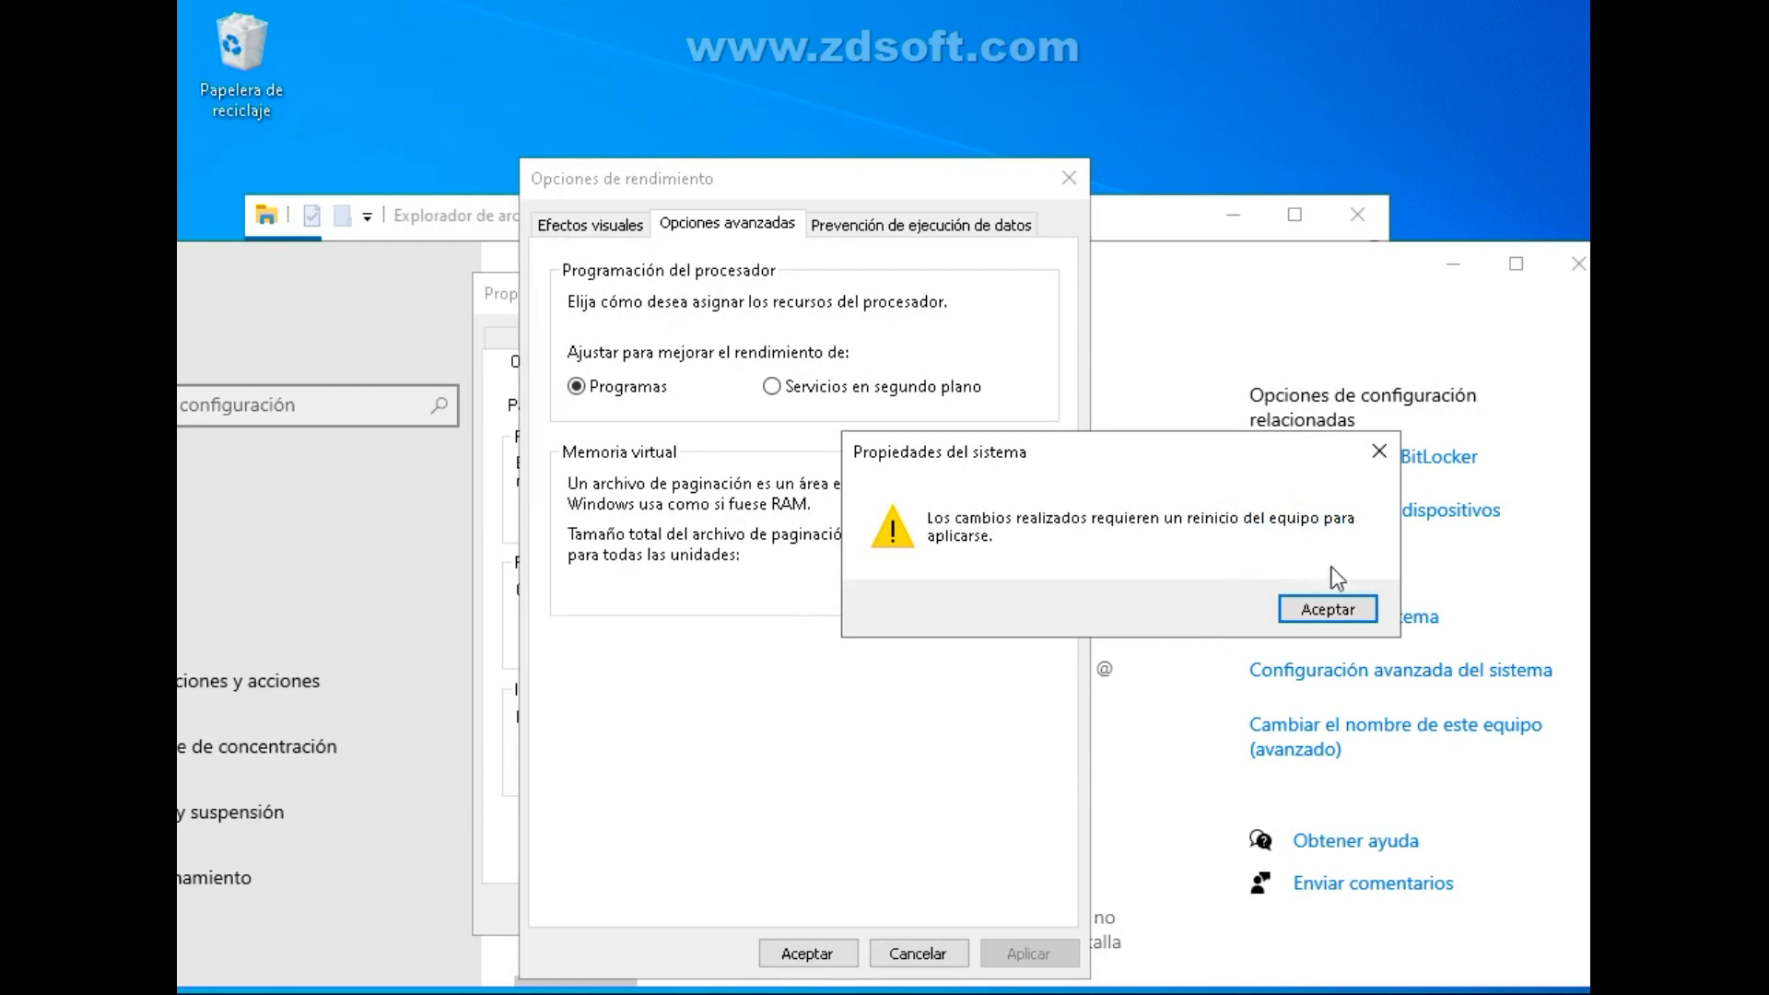
click(1336, 611)
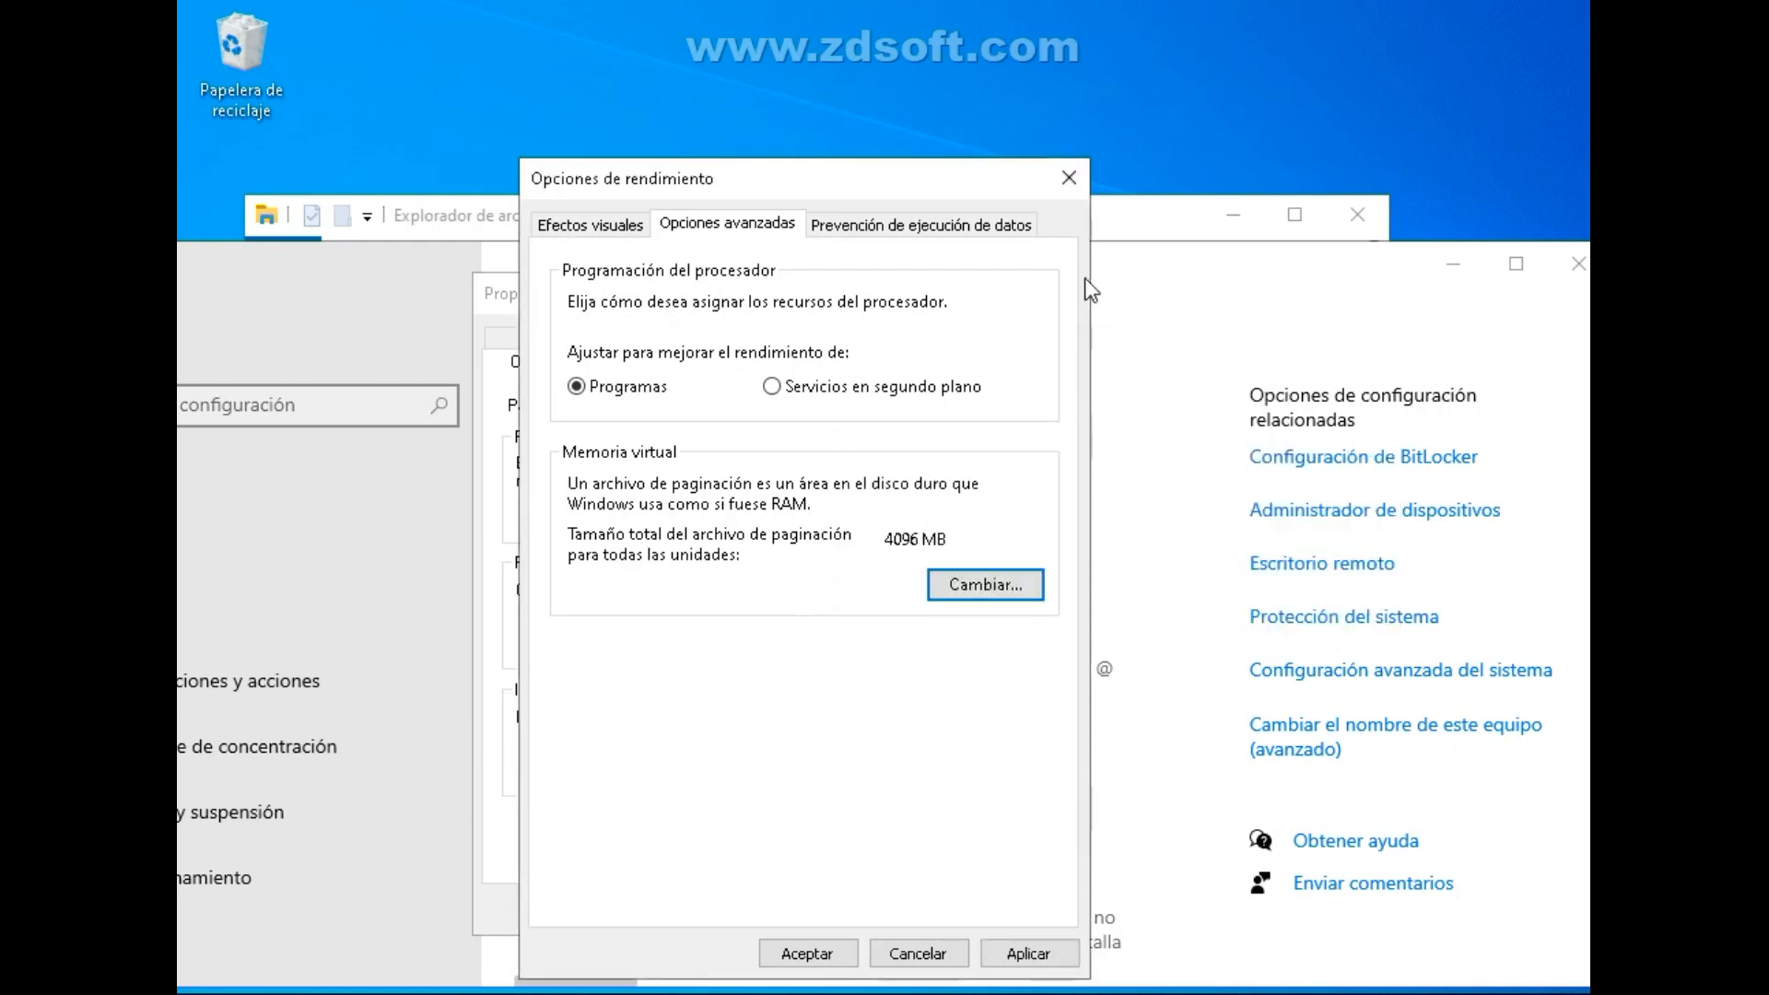
click(1027, 954)
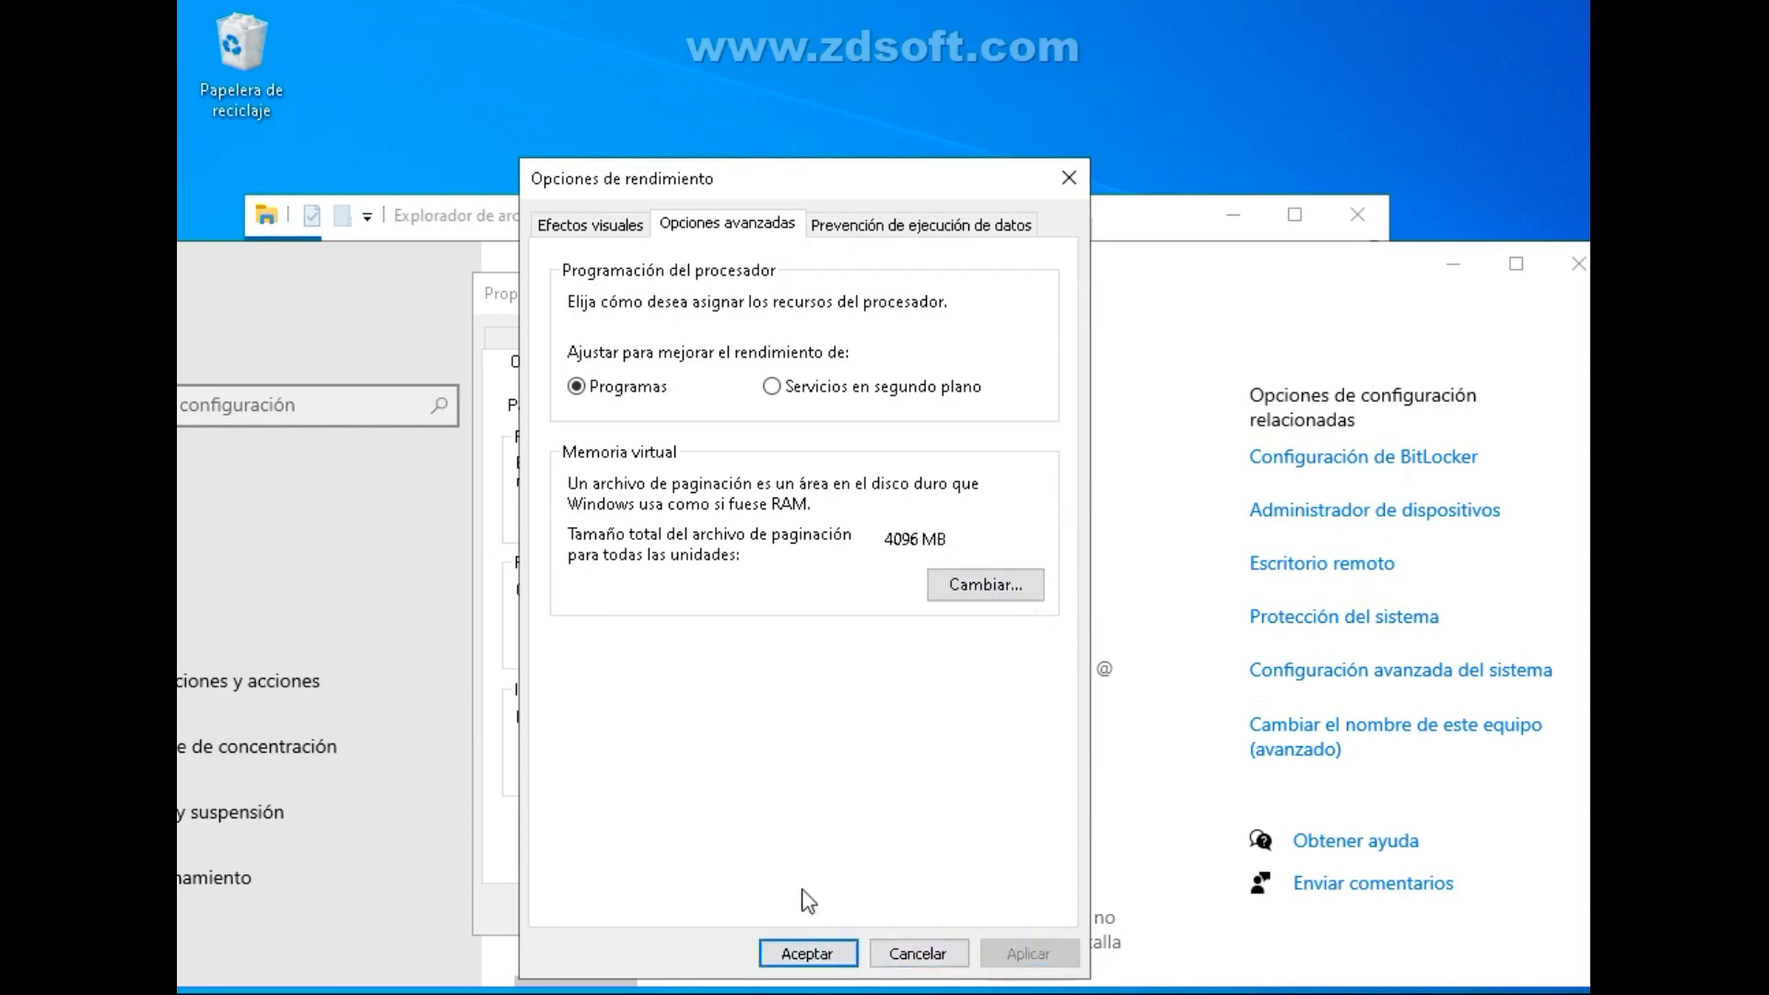
click(615, 222)
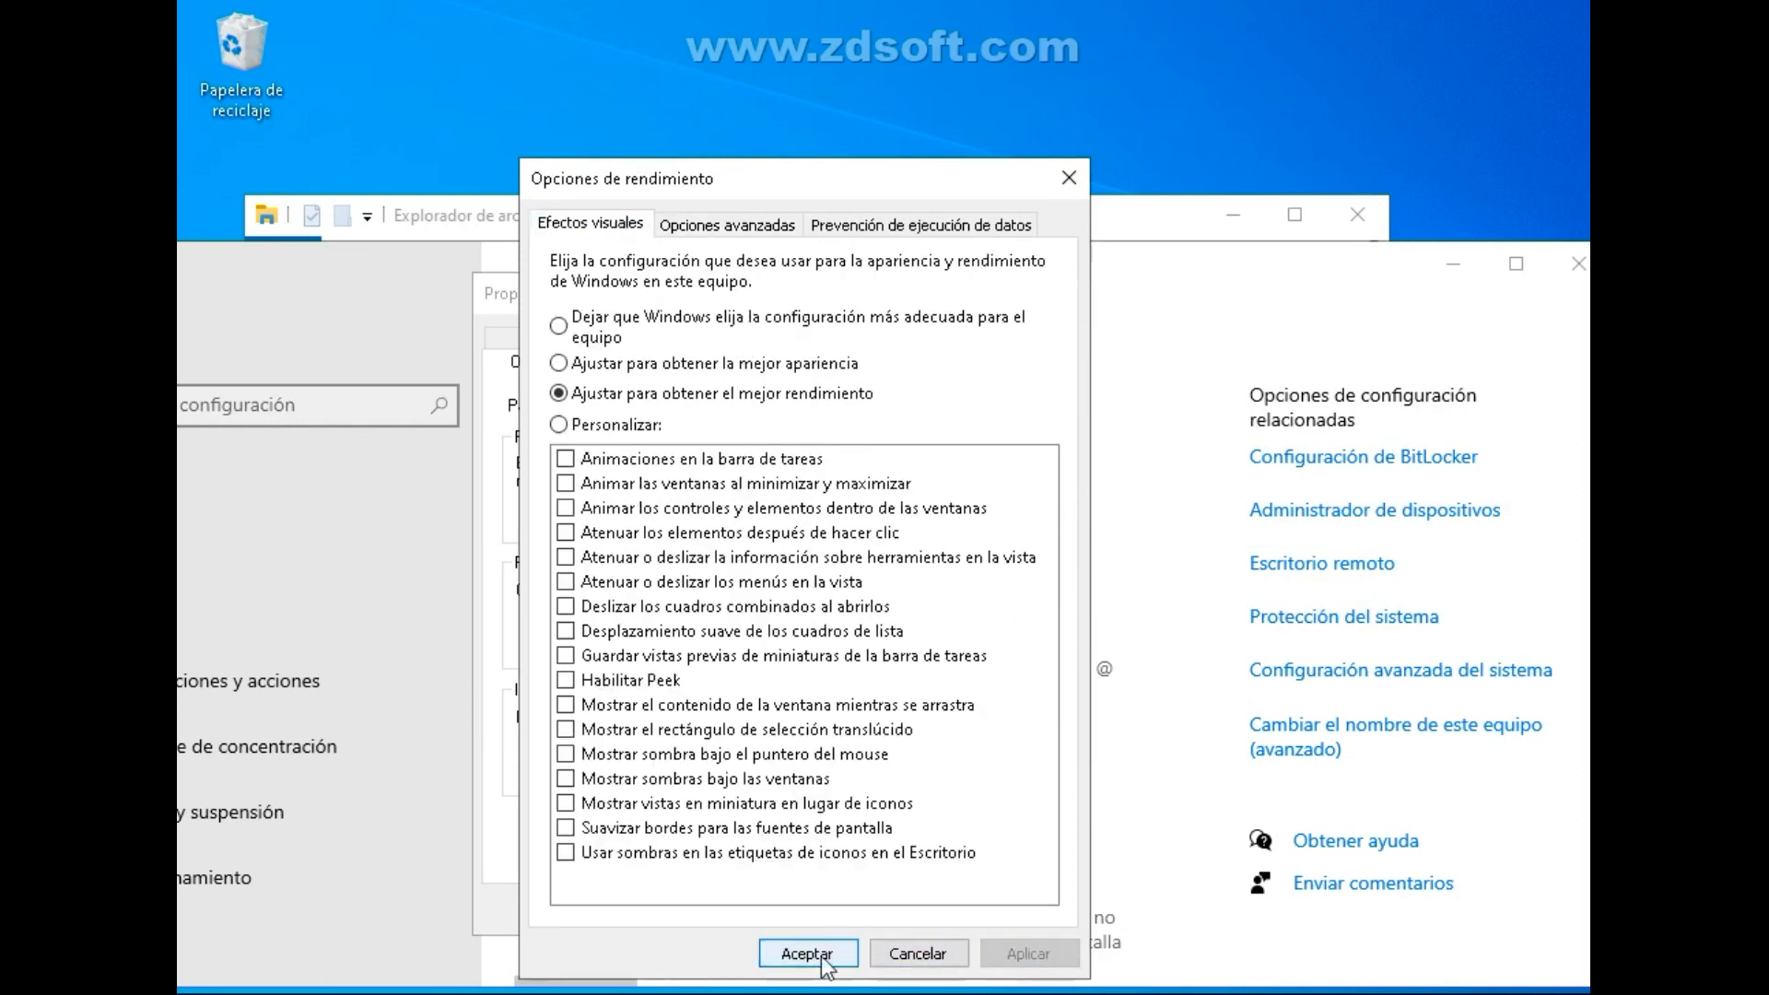
click(779, 954)
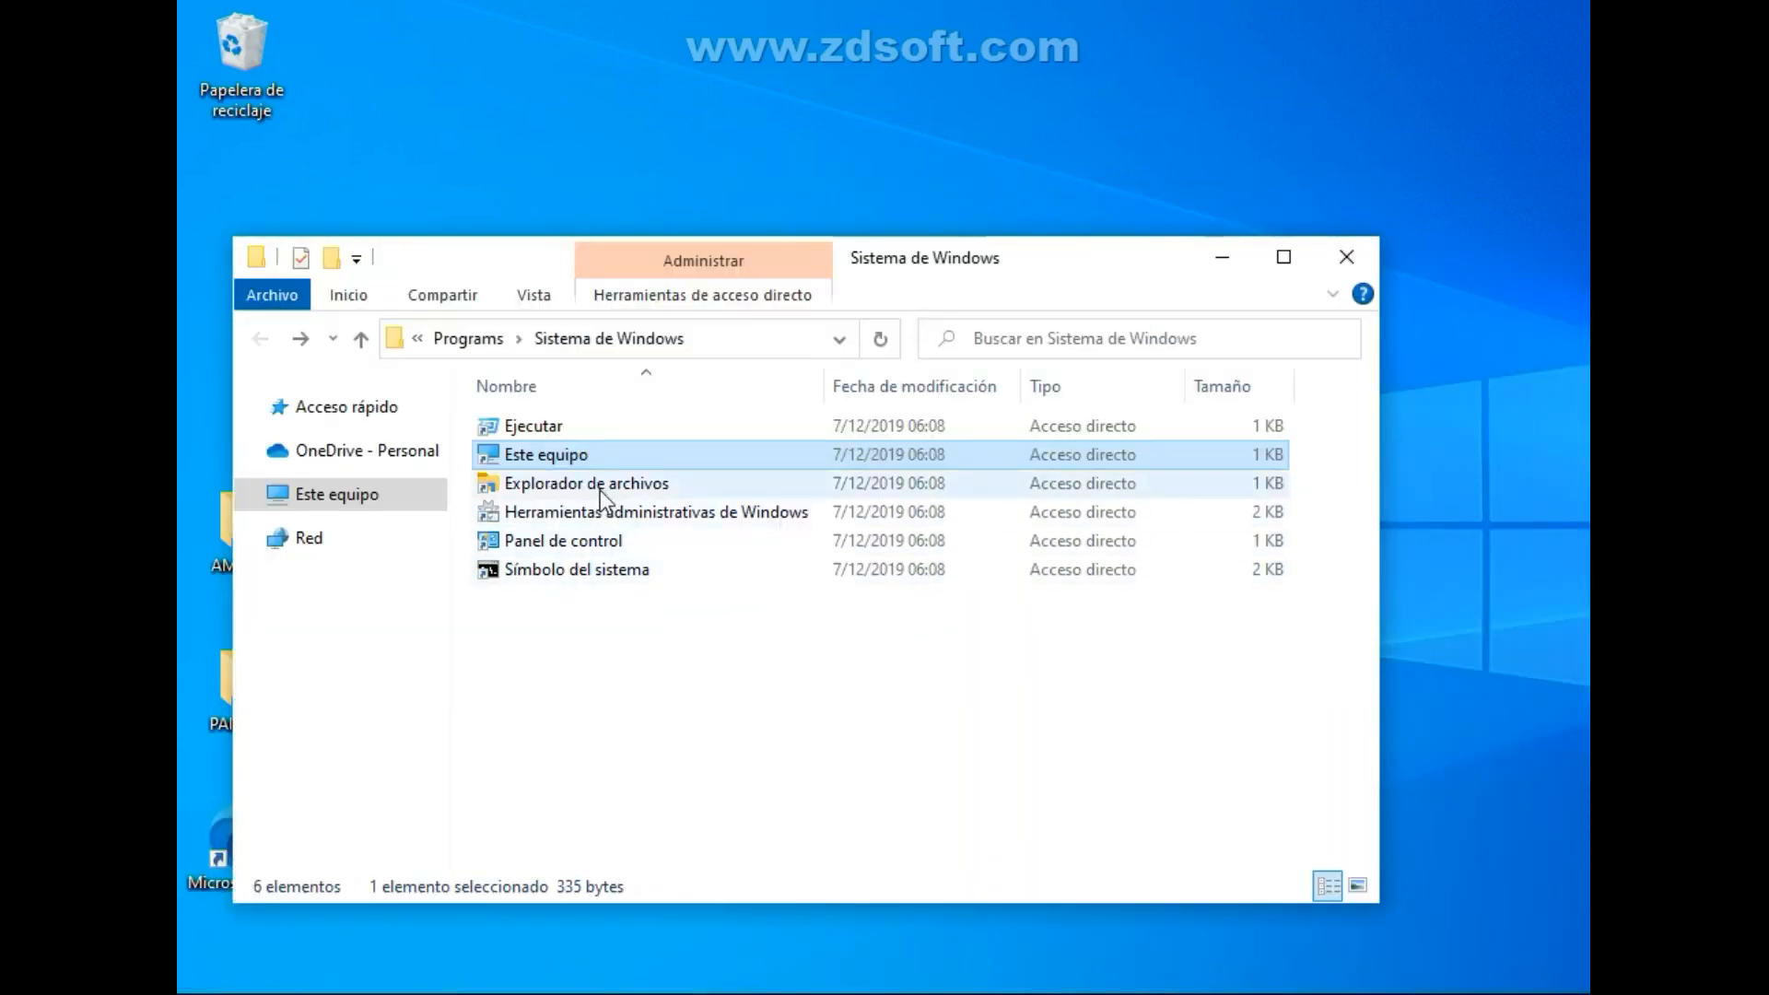
Open Panel de control from the Sistema de Windows folder and go to Sistema under Sistema y seguridad.
double_click(588, 542)
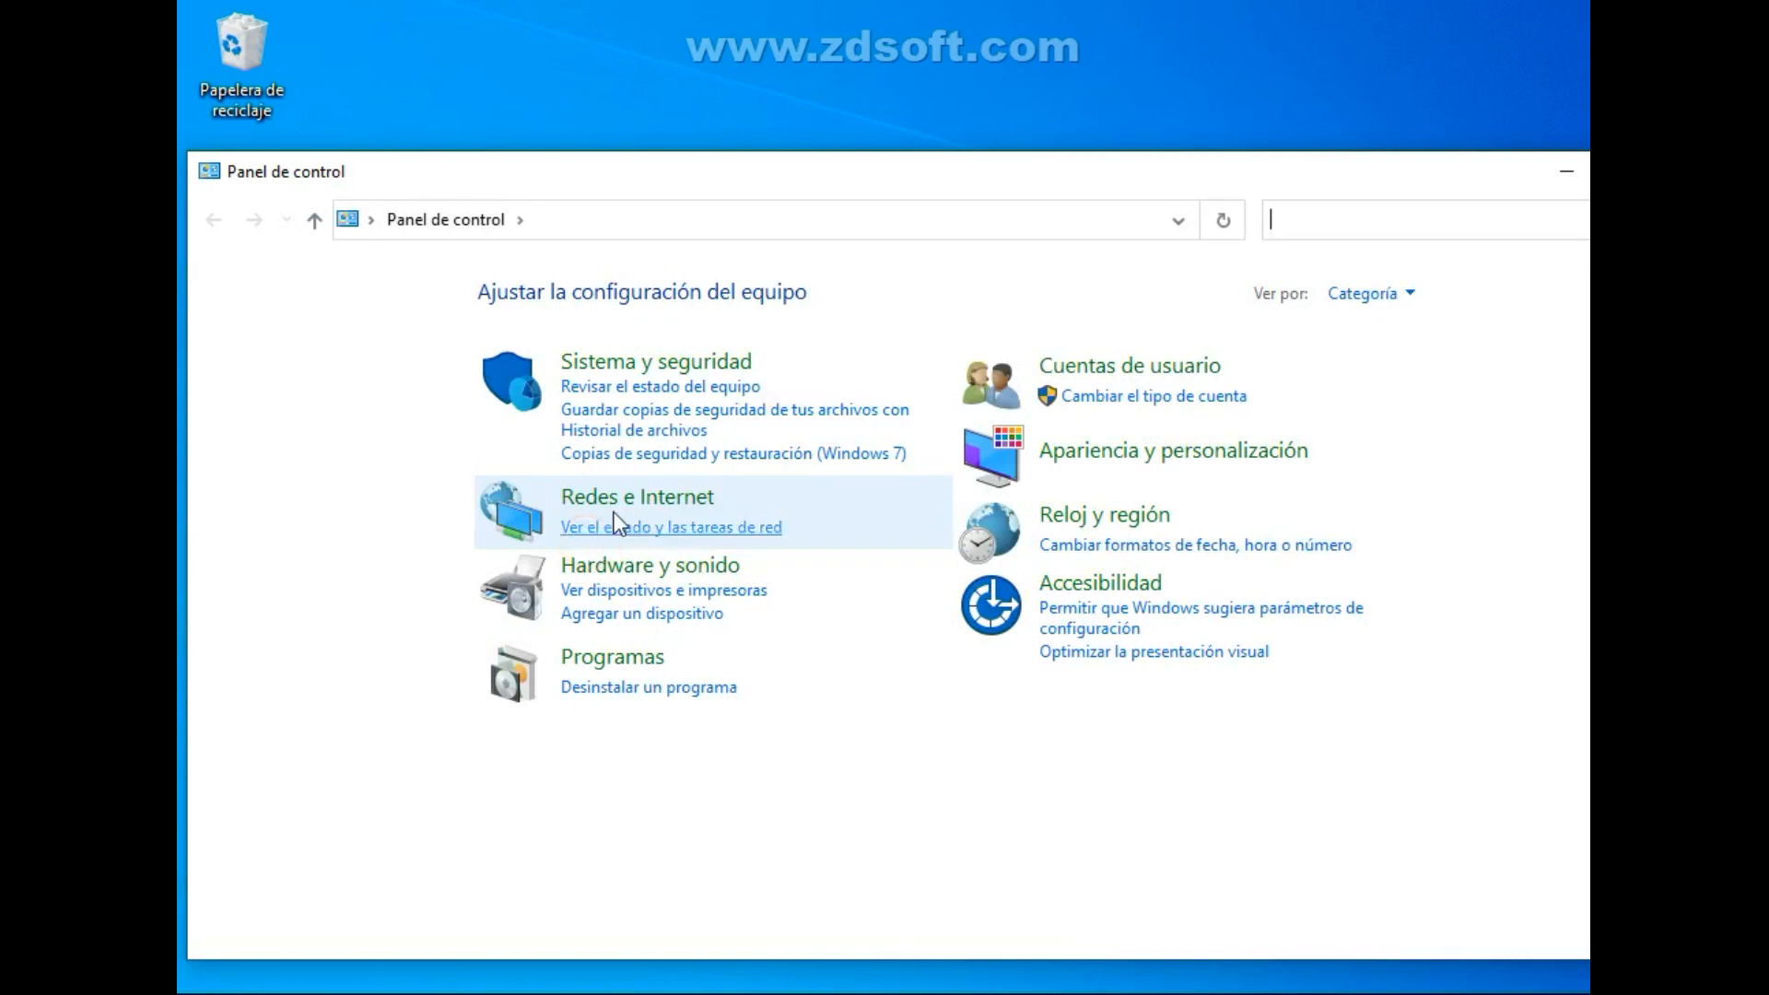
drag(885, 179, 731, 195)
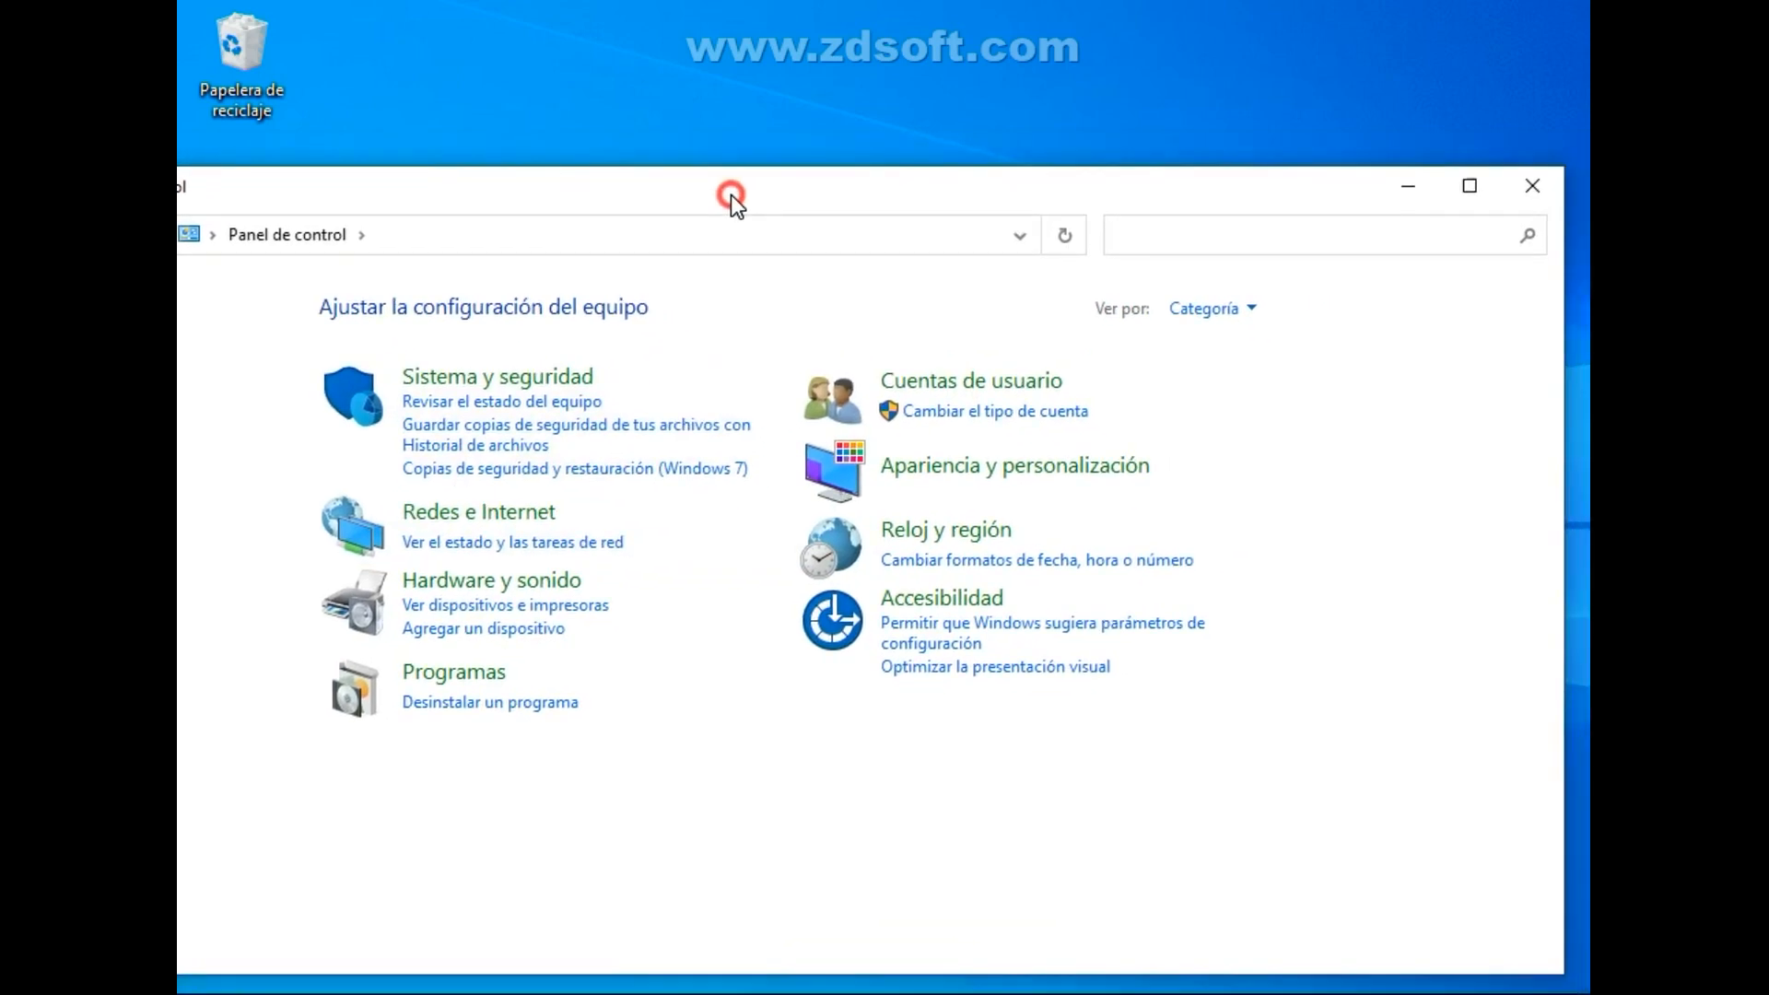
click(506, 377)
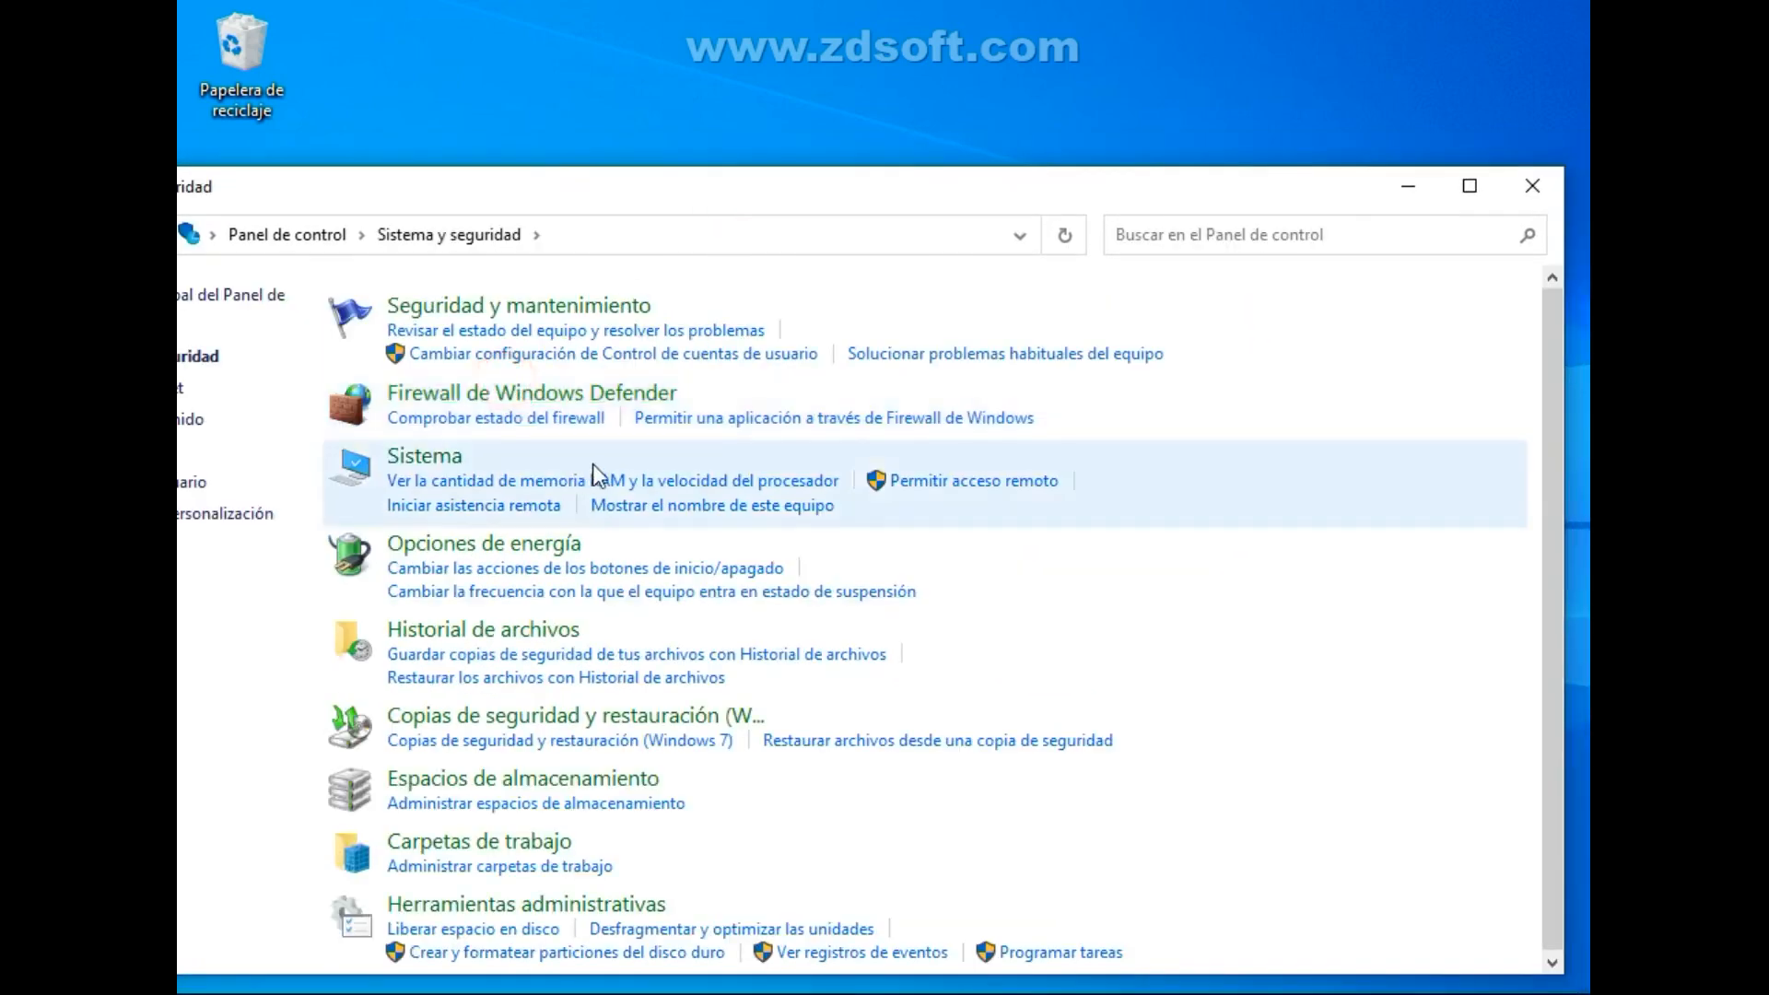
click(447, 457)
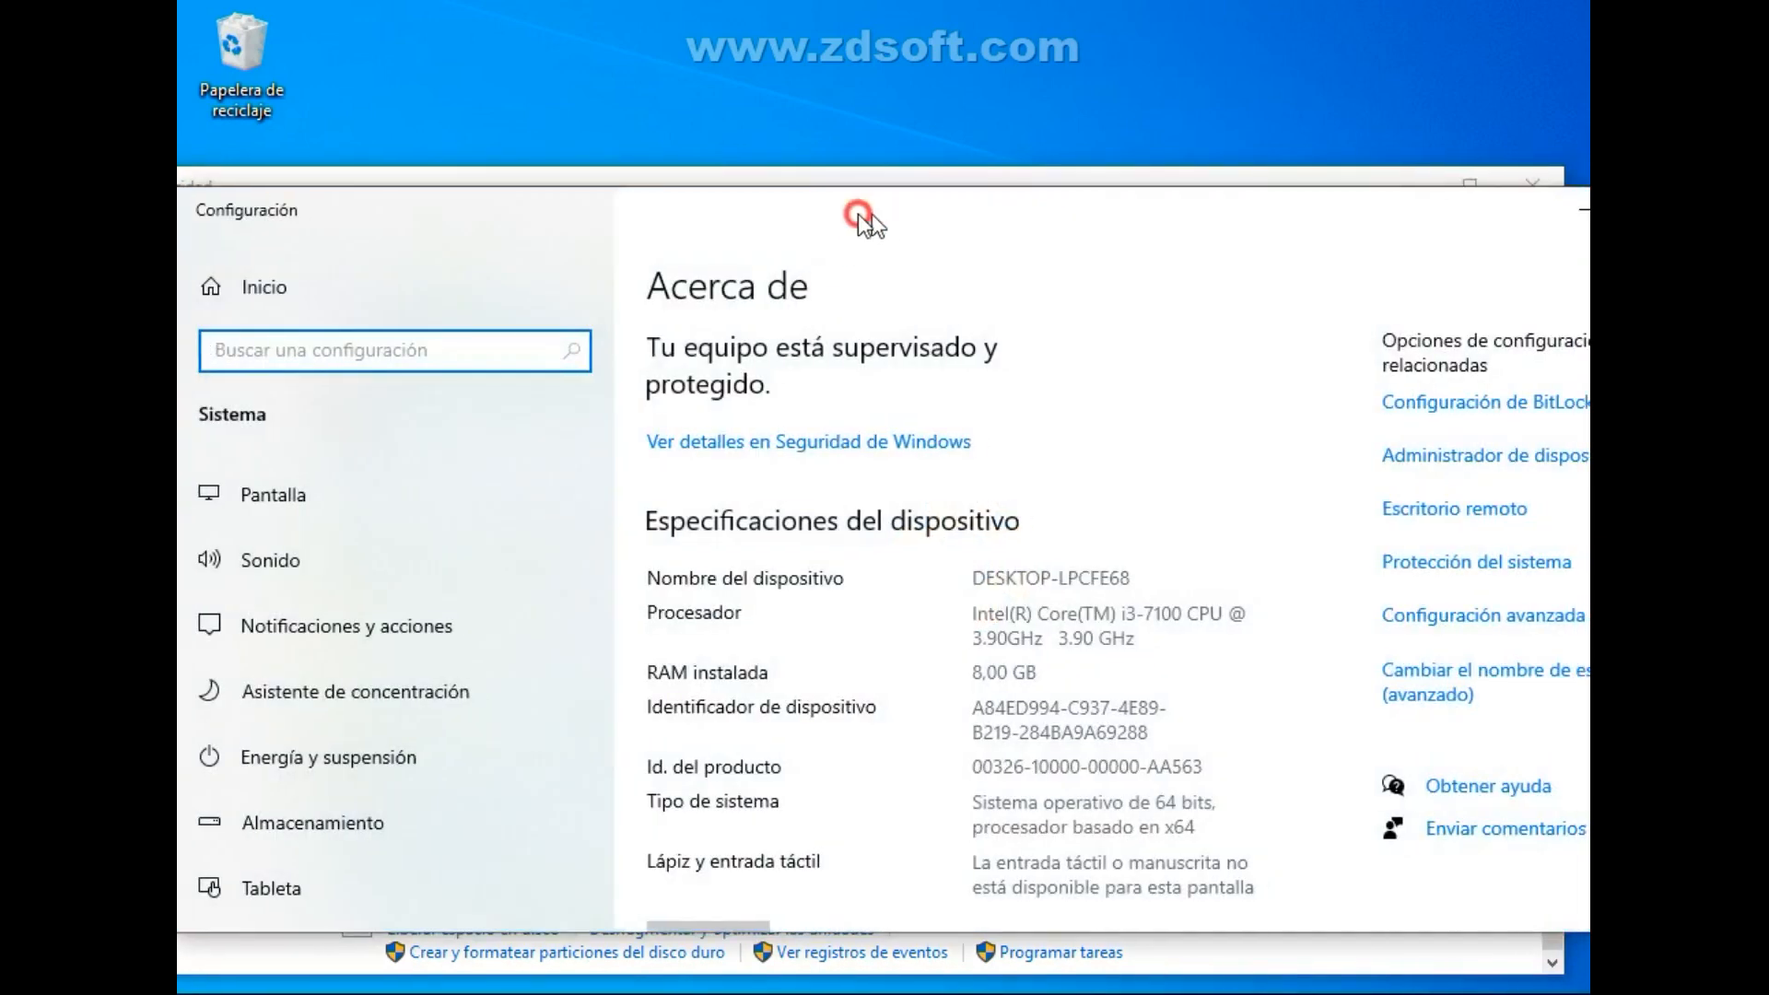
drag(853, 218, 688, 225)
click(1512, 187)
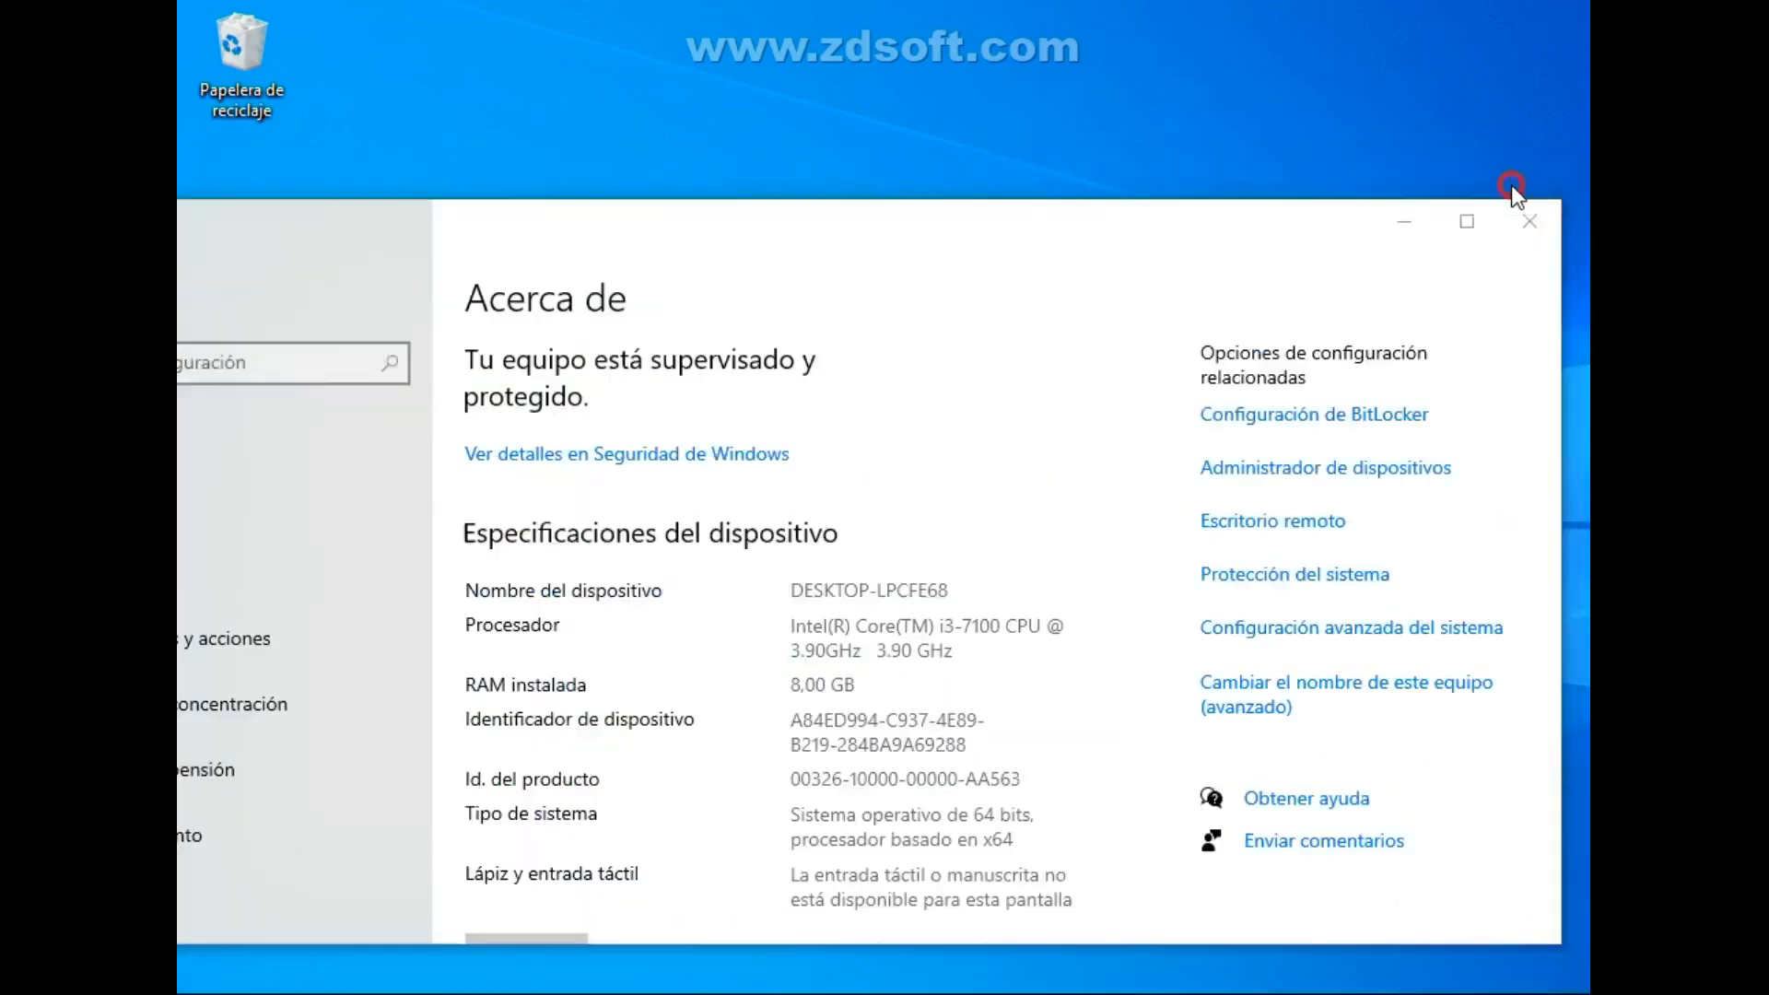
click(1043, 335)
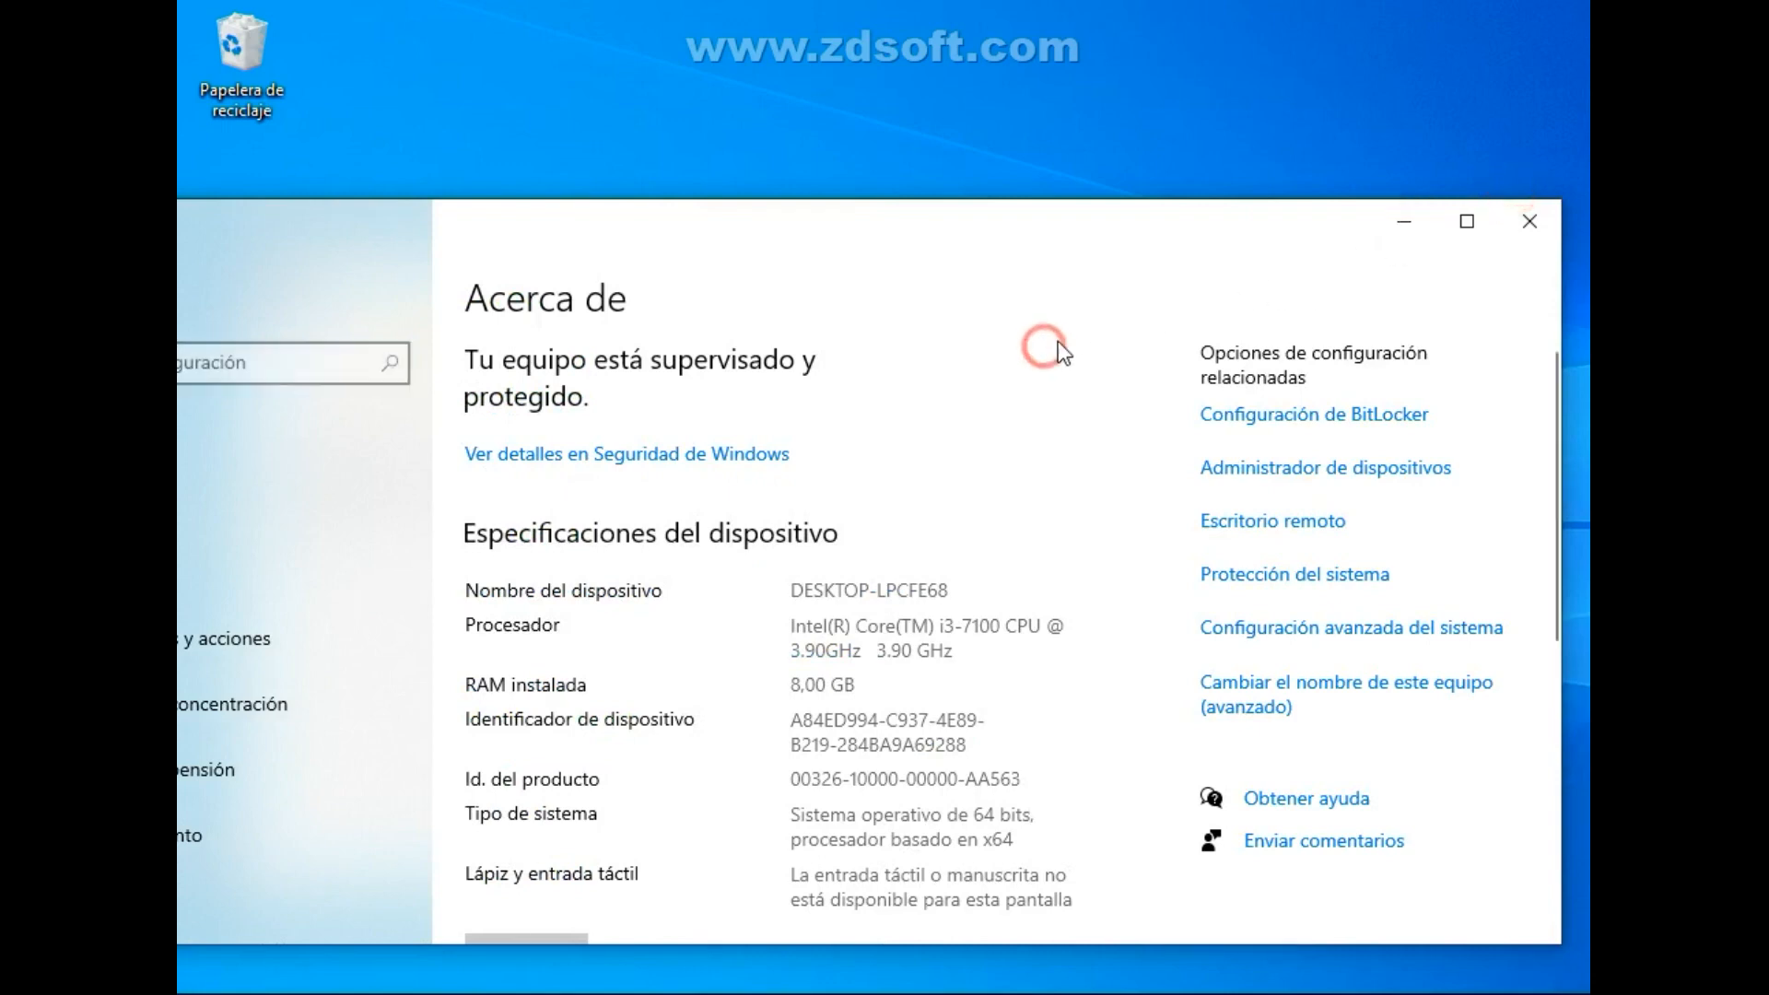
Open Configuración avanzada del sistema and bring up the Protección del sistema settings.
click(1260, 630)
drag(545, 97, 848, 296)
click(766, 328)
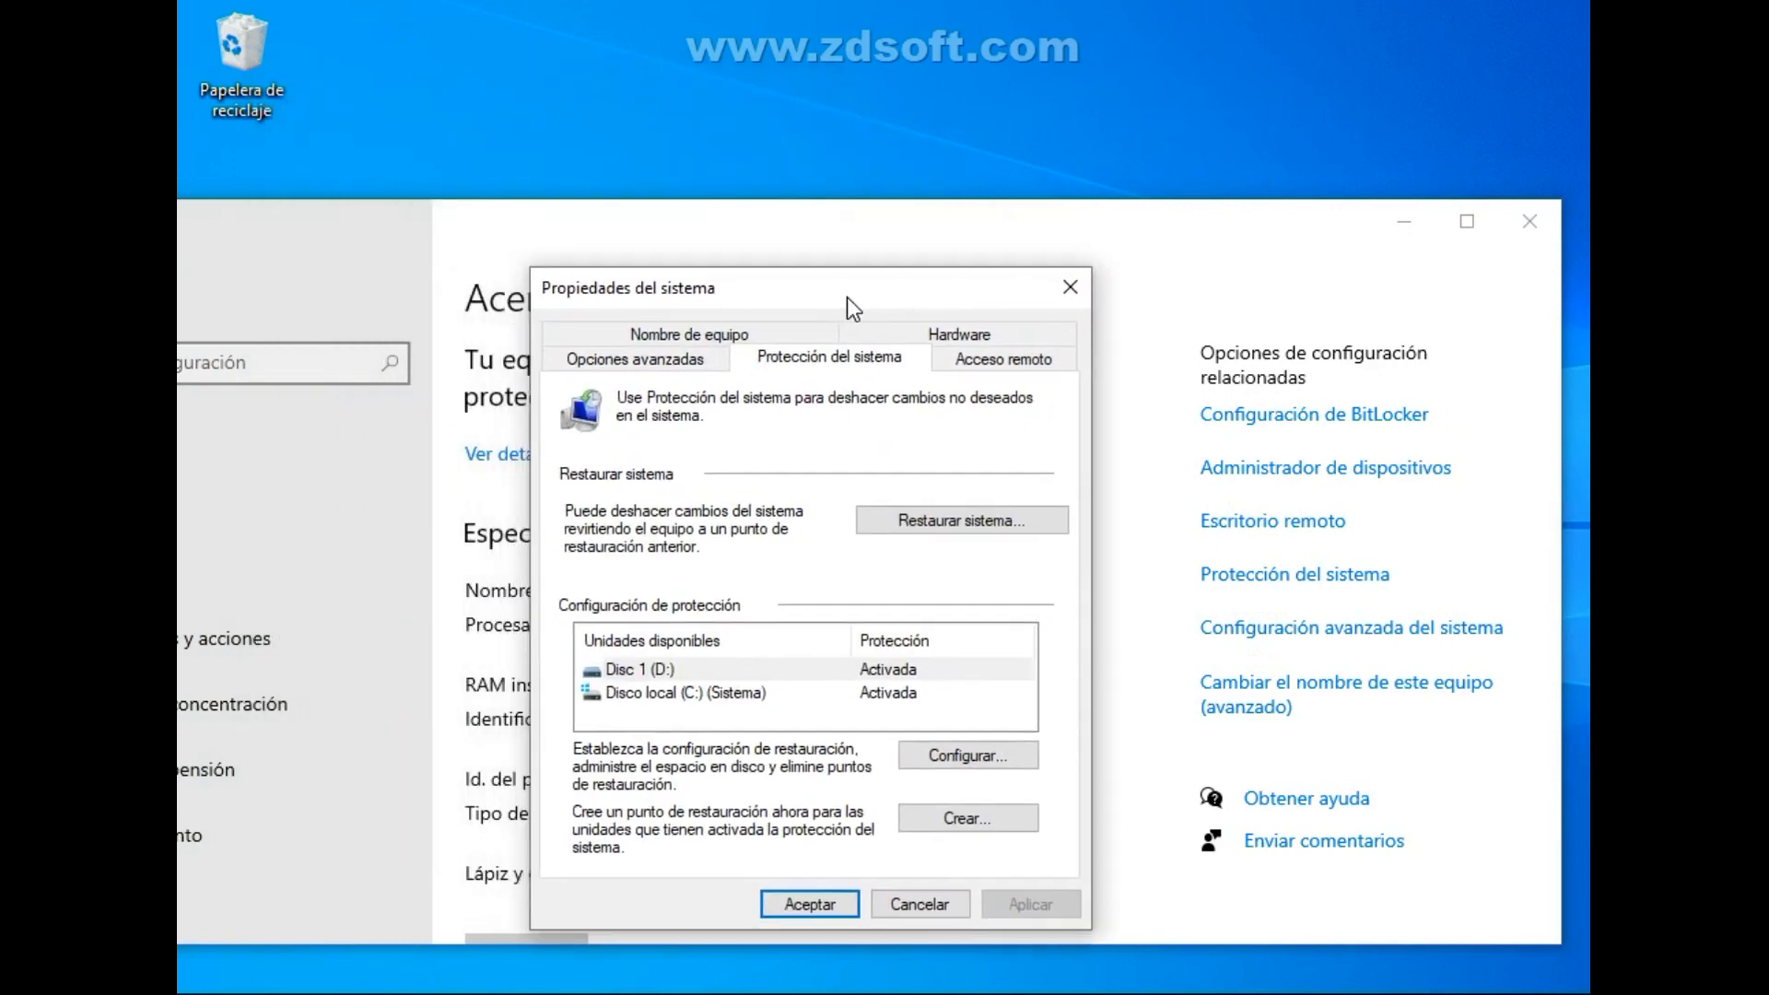
Configure Disc 1 (D:) with Activar protección del sistema and a maximum disk usage of 2%, and apply the settings.
click(835, 691)
click(840, 668)
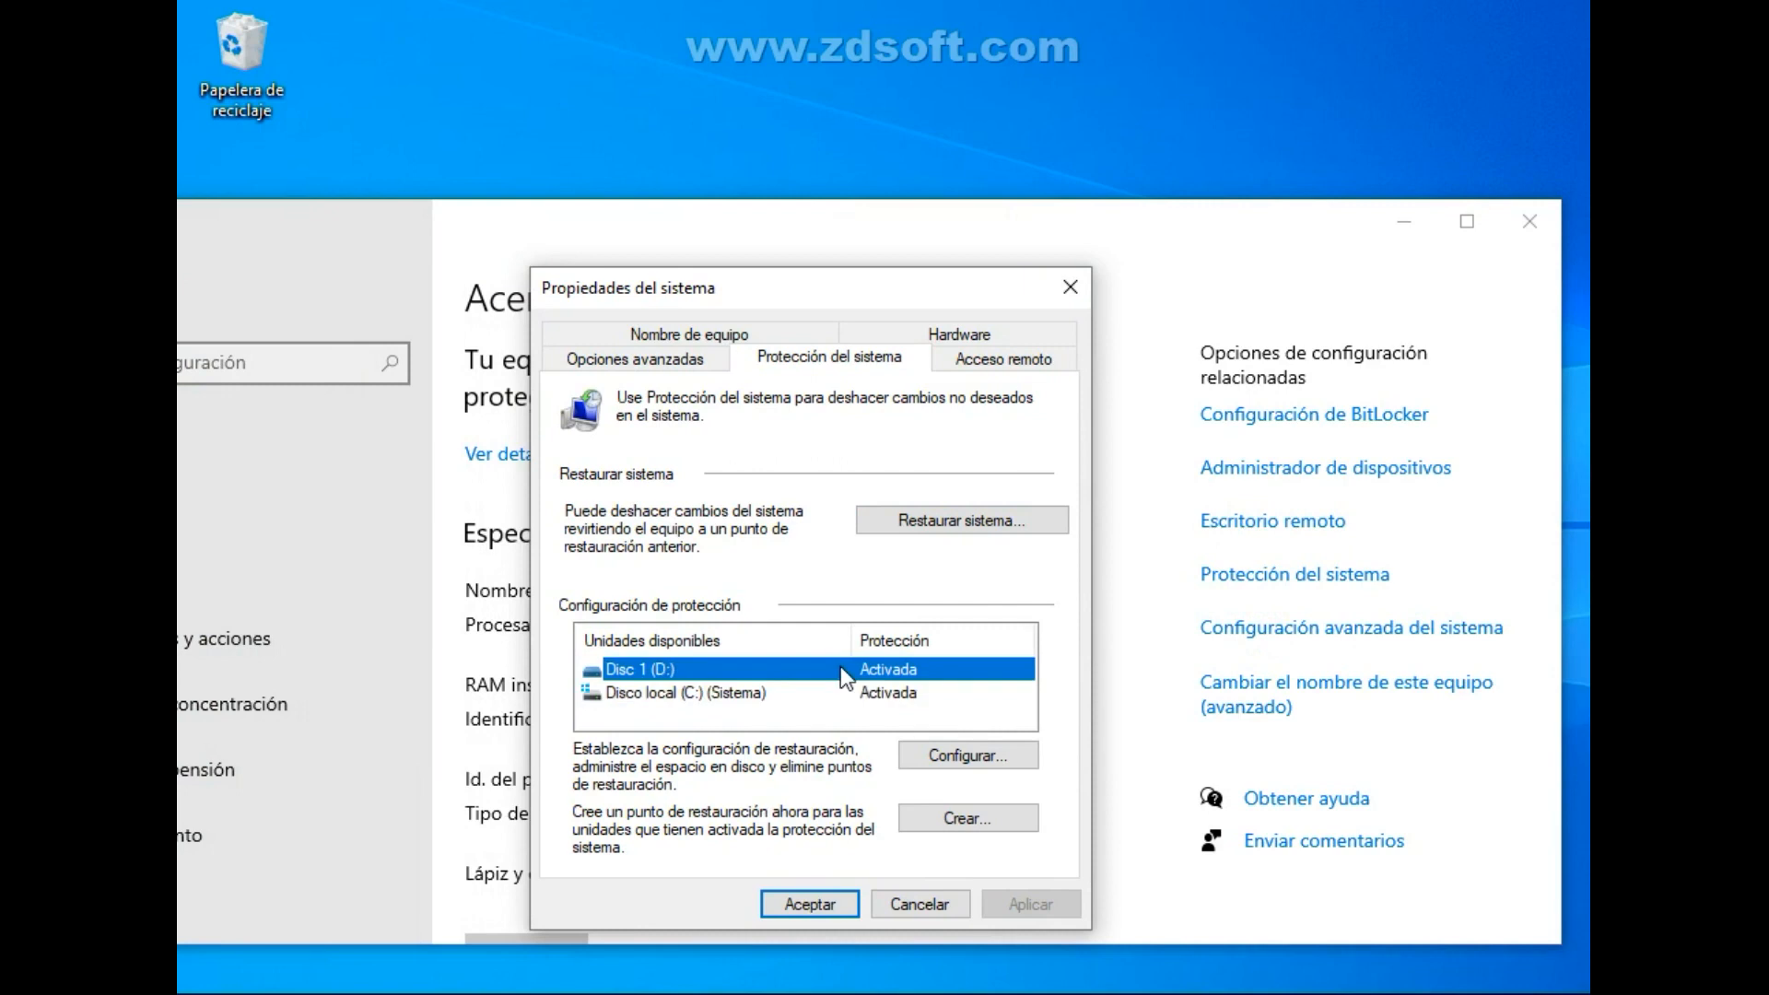
click(959, 758)
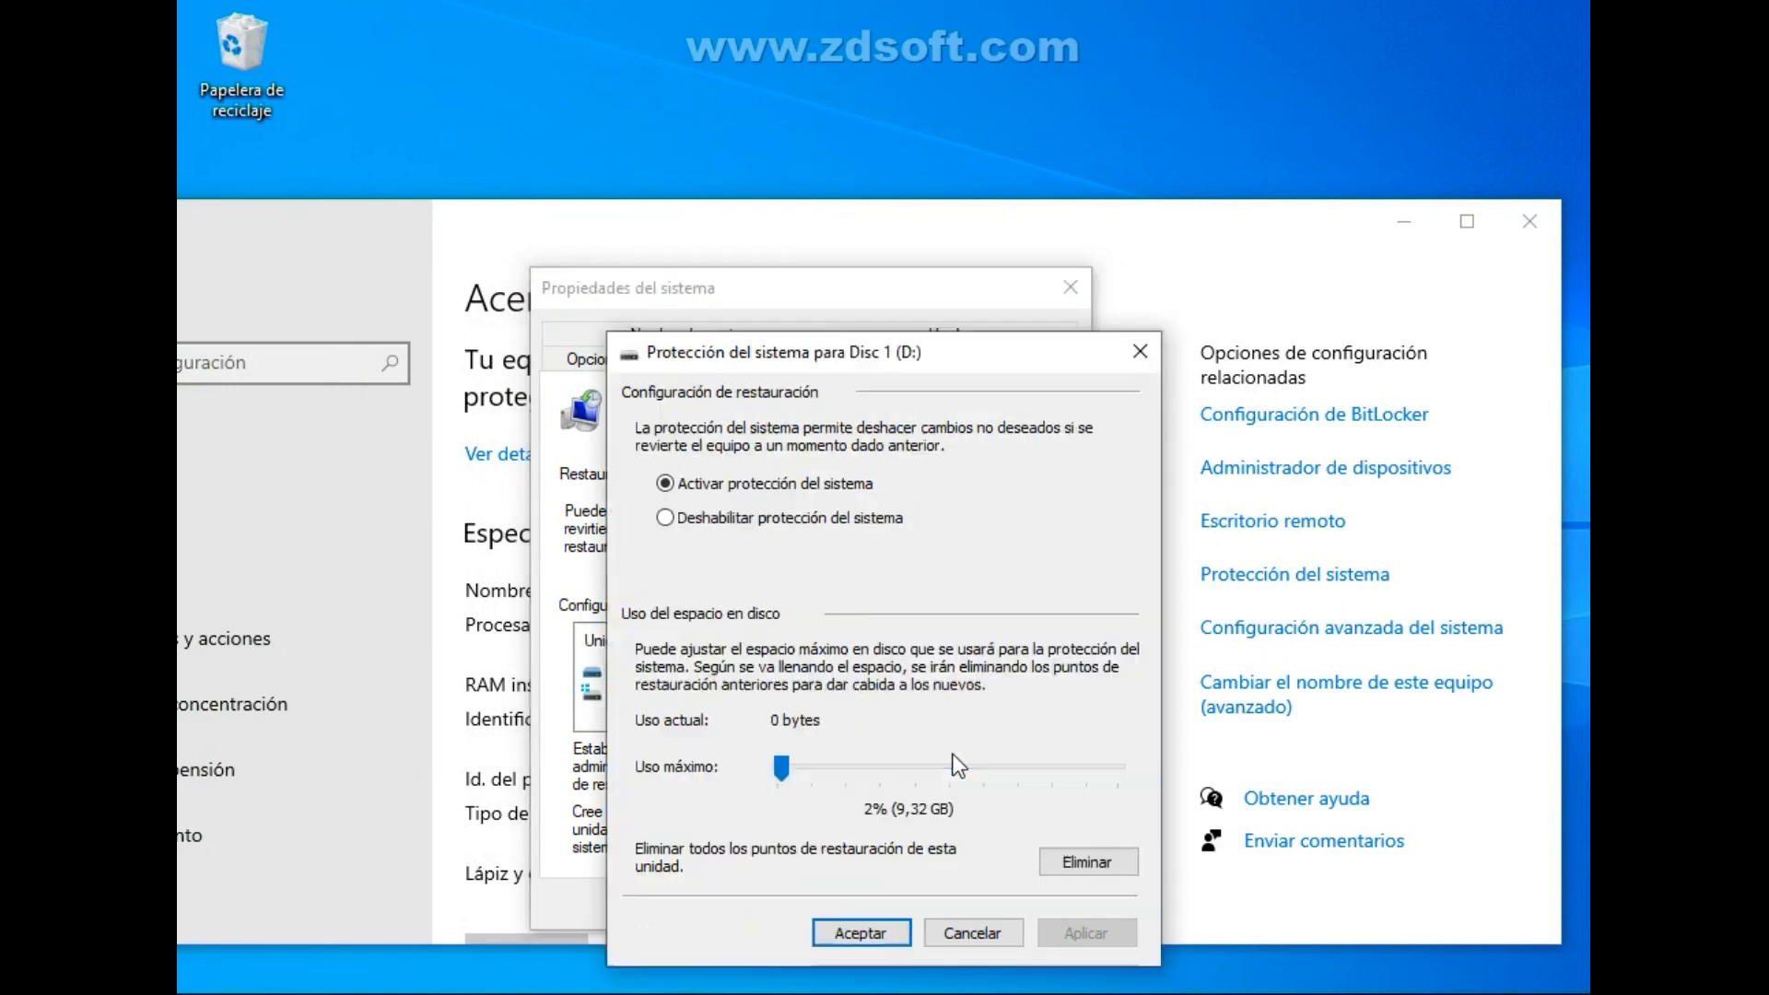
click(750, 522)
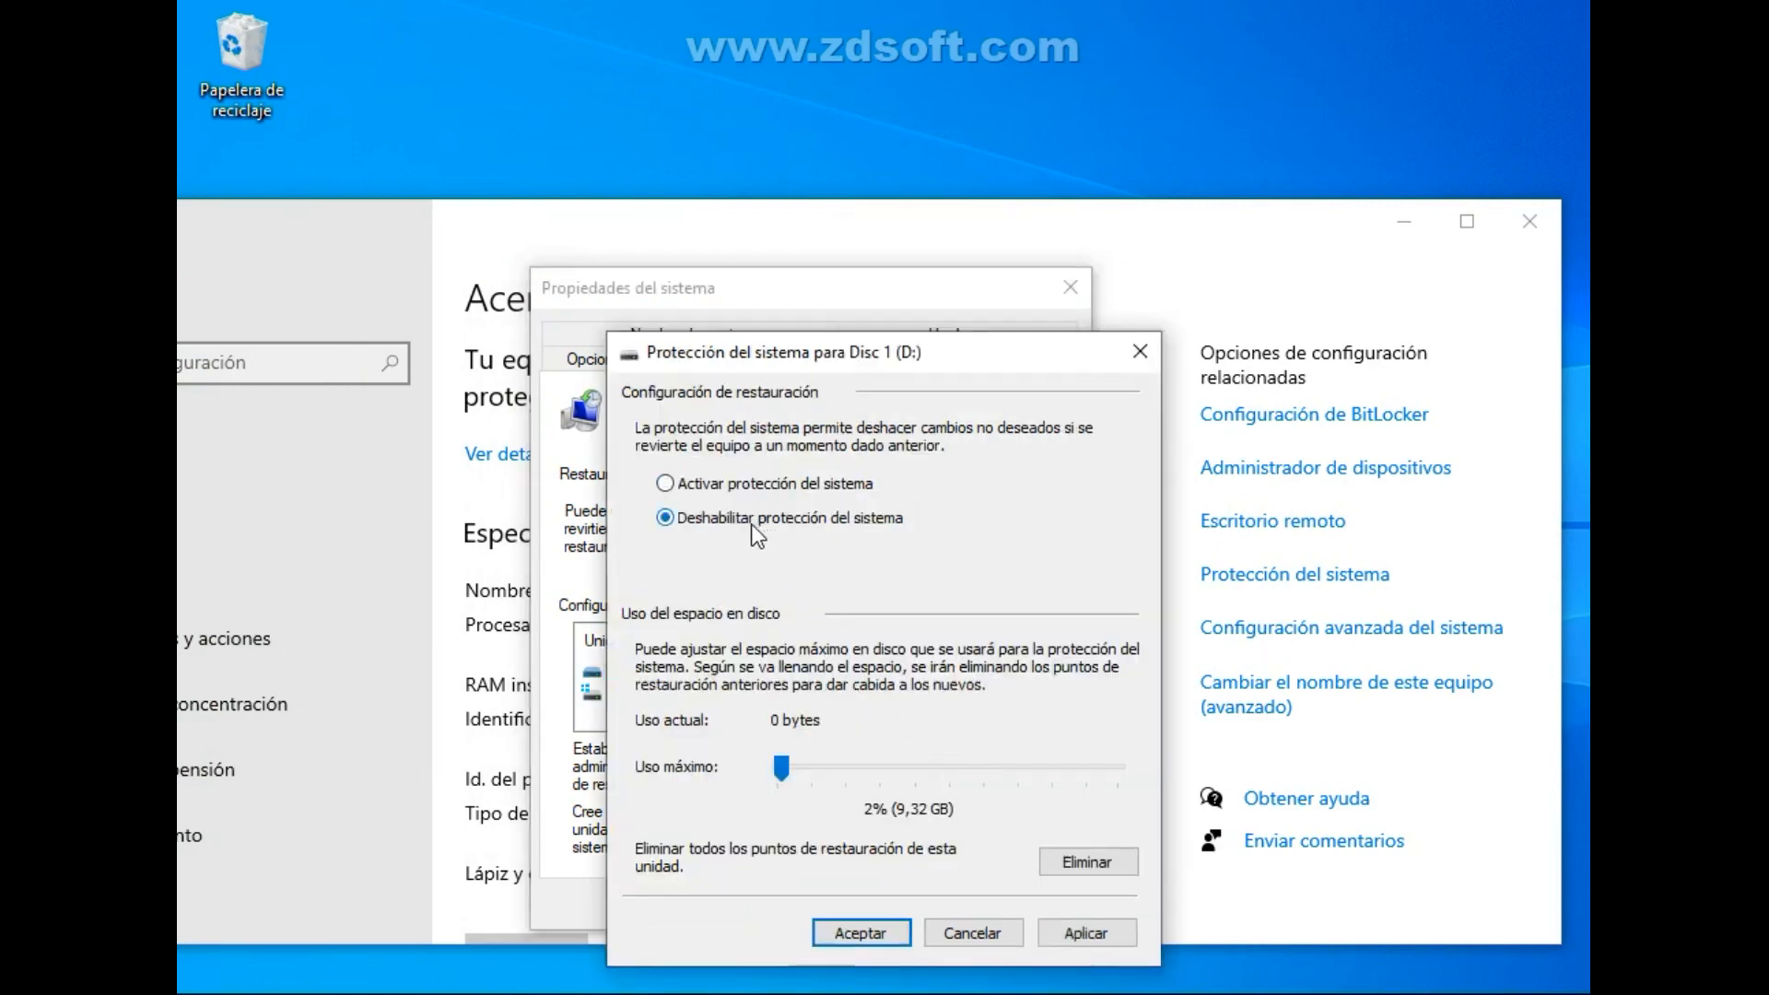
click(760, 485)
drag(783, 765, 783, 767)
click(1087, 933)
click(876, 932)
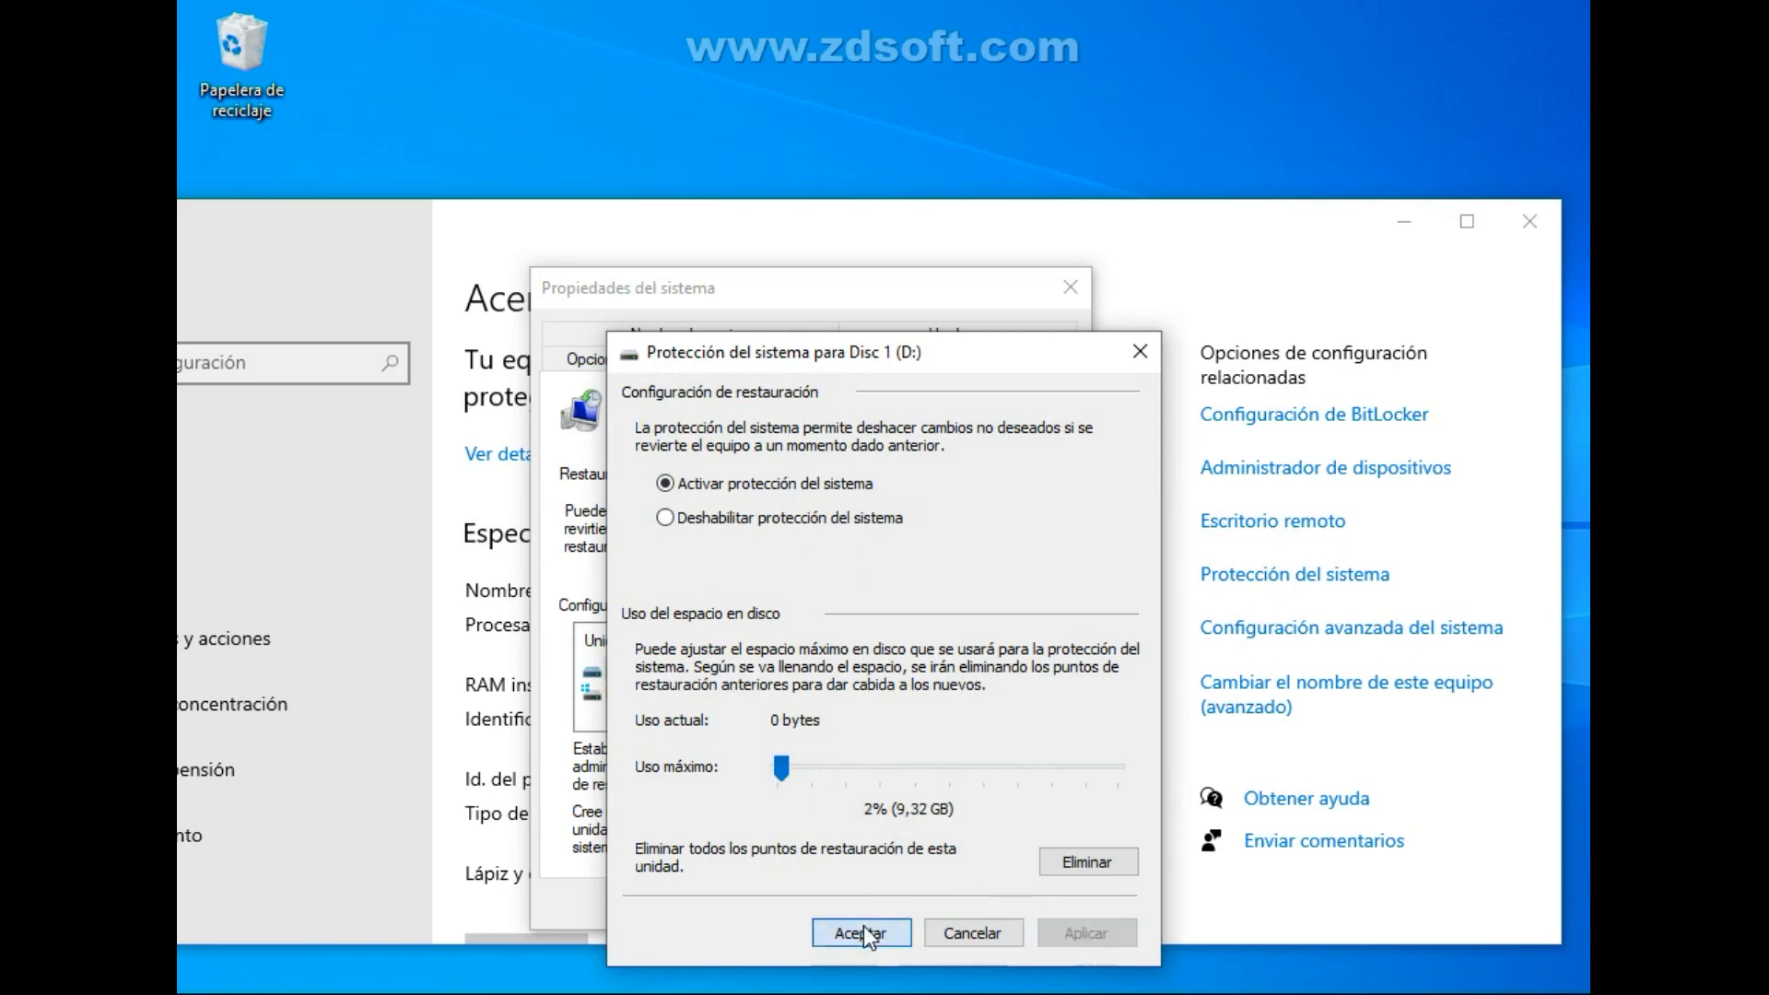
Review the system protection settings of Disco local (C:) and accept them.
click(893, 691)
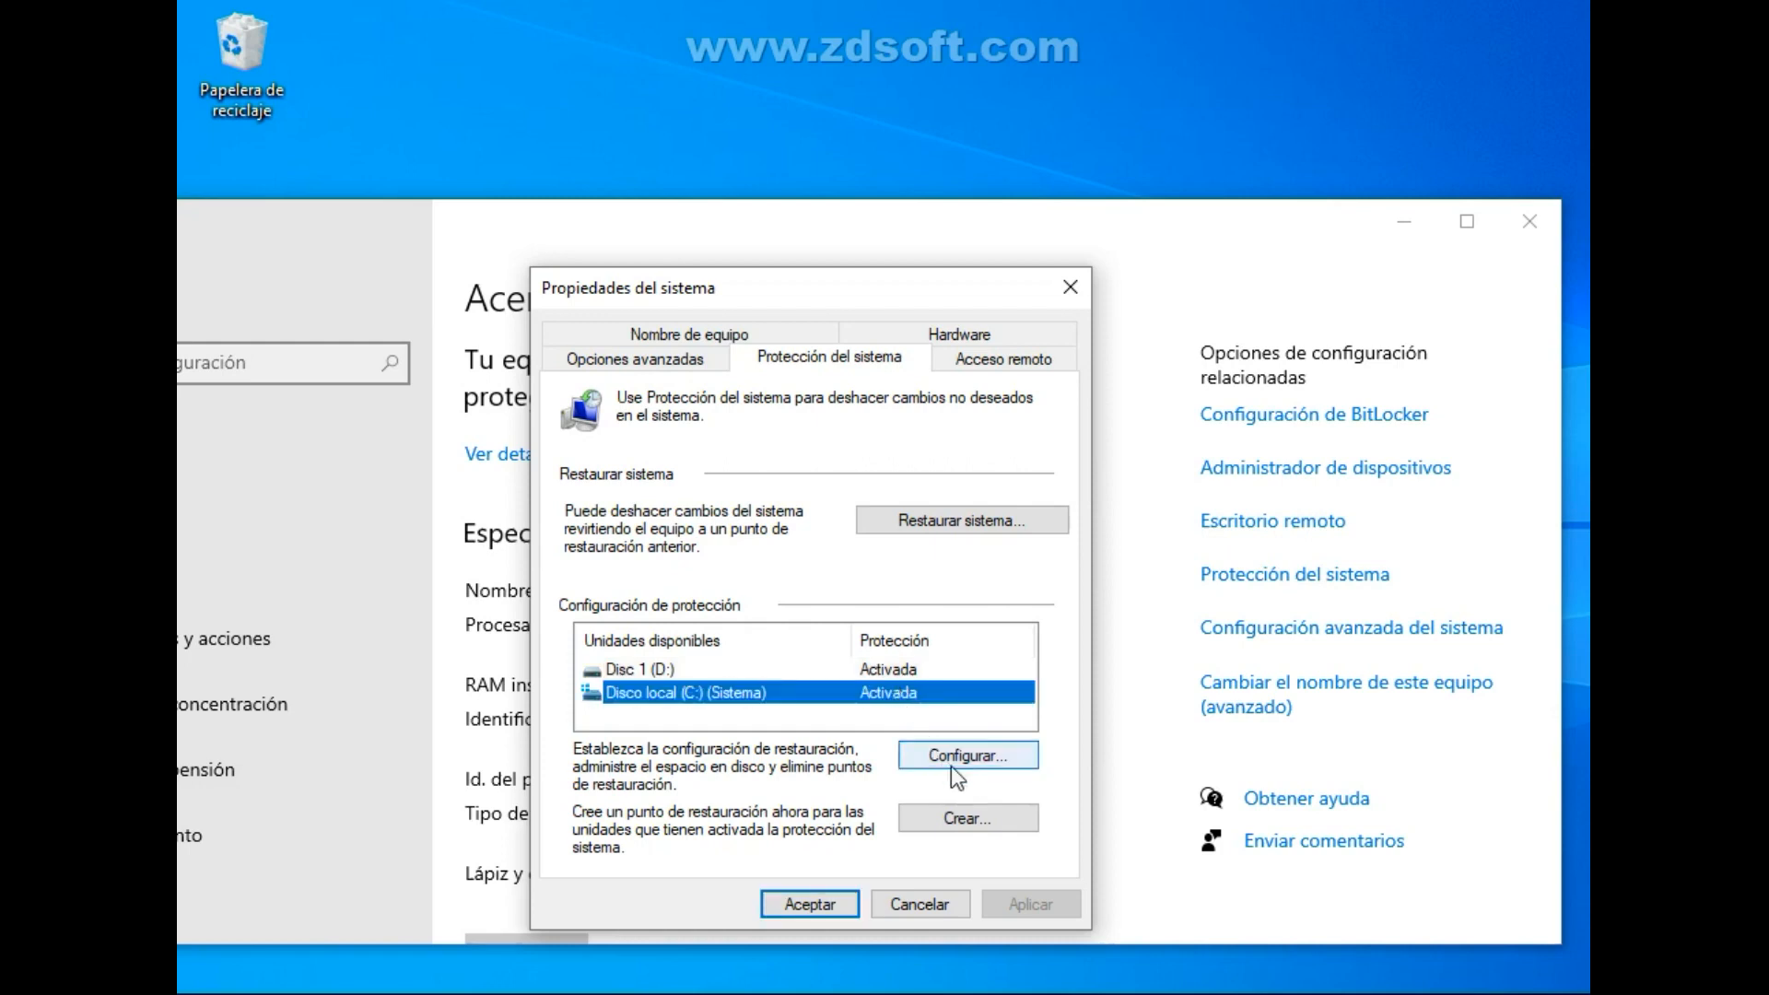
click(953, 761)
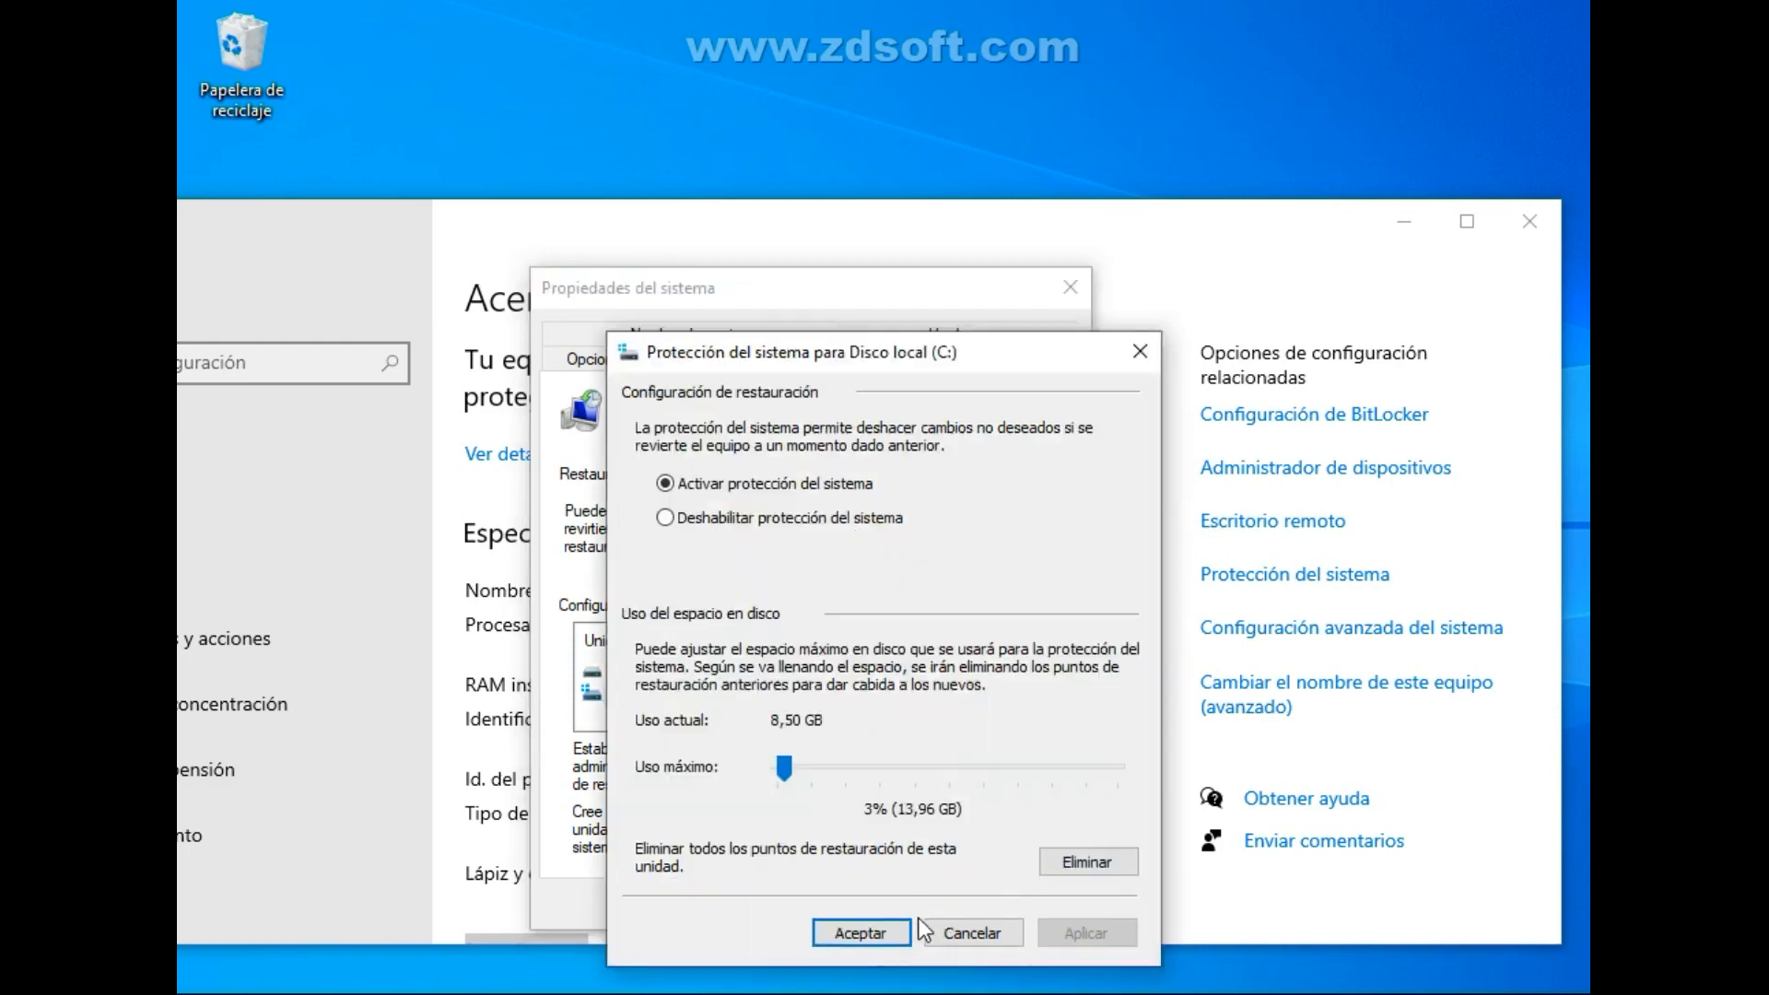
click(848, 926)
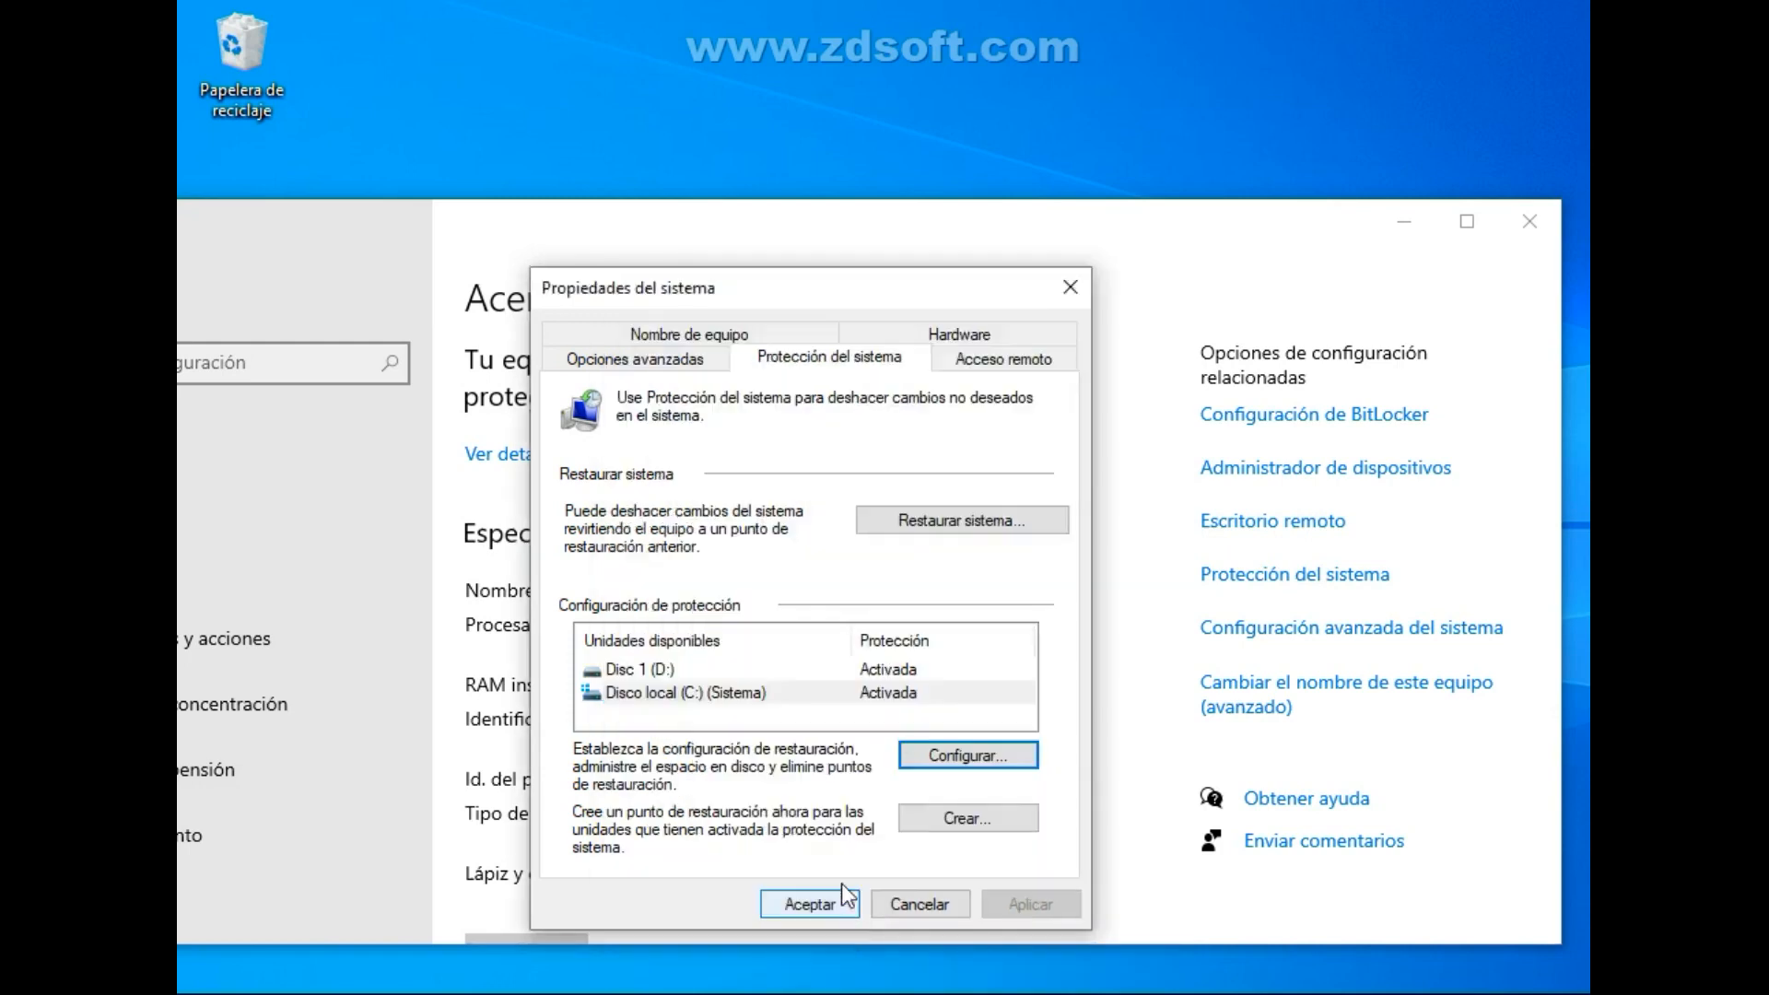
Create a restore point with the description Arch Servicios.
click(934, 826)
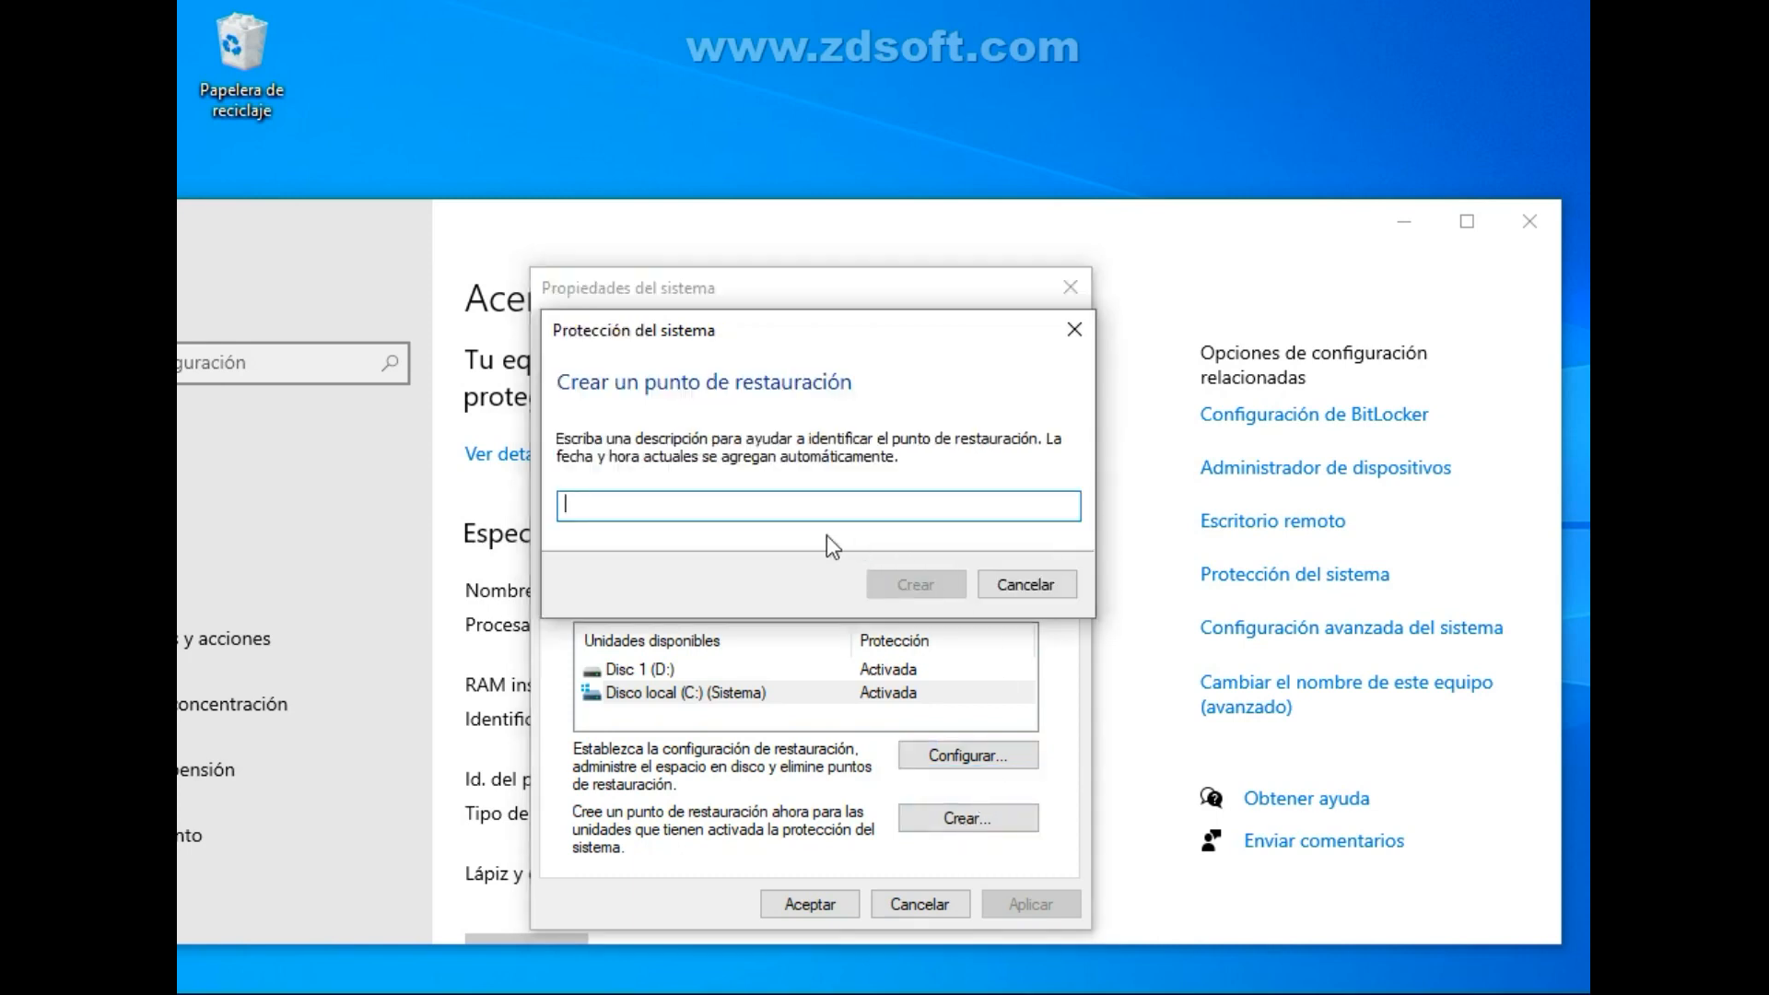
text(A)
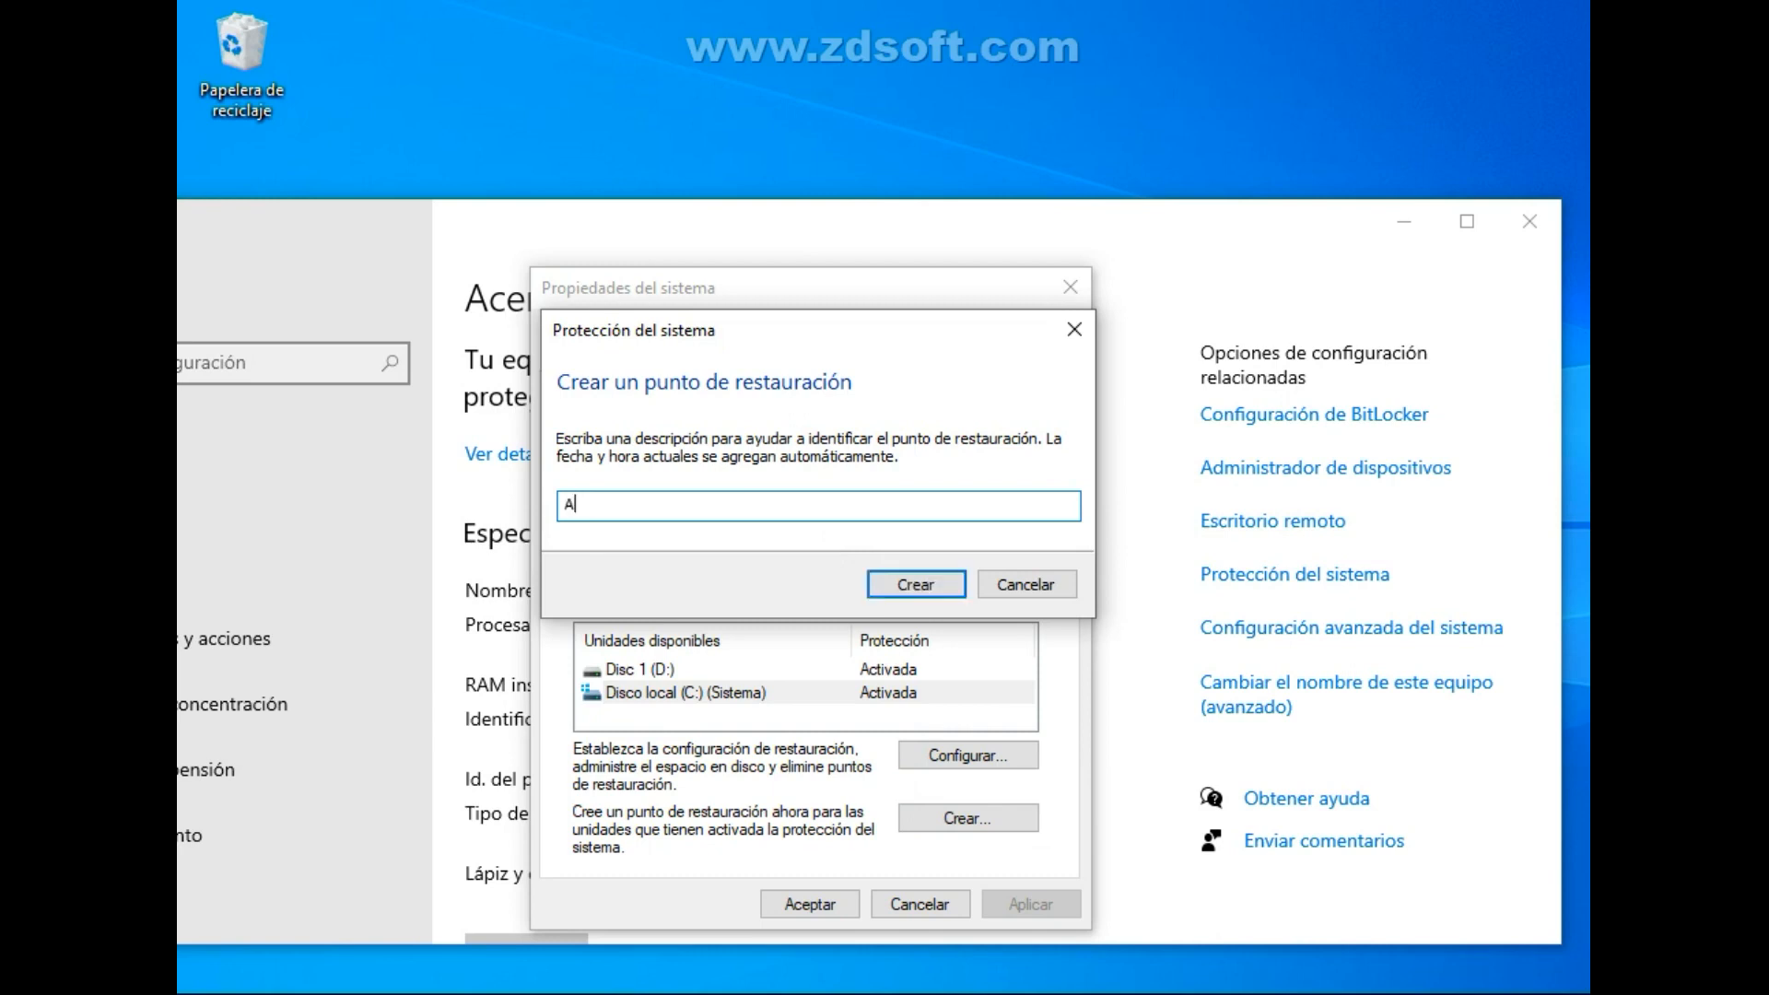
text(rch Servicios)
click(916, 585)
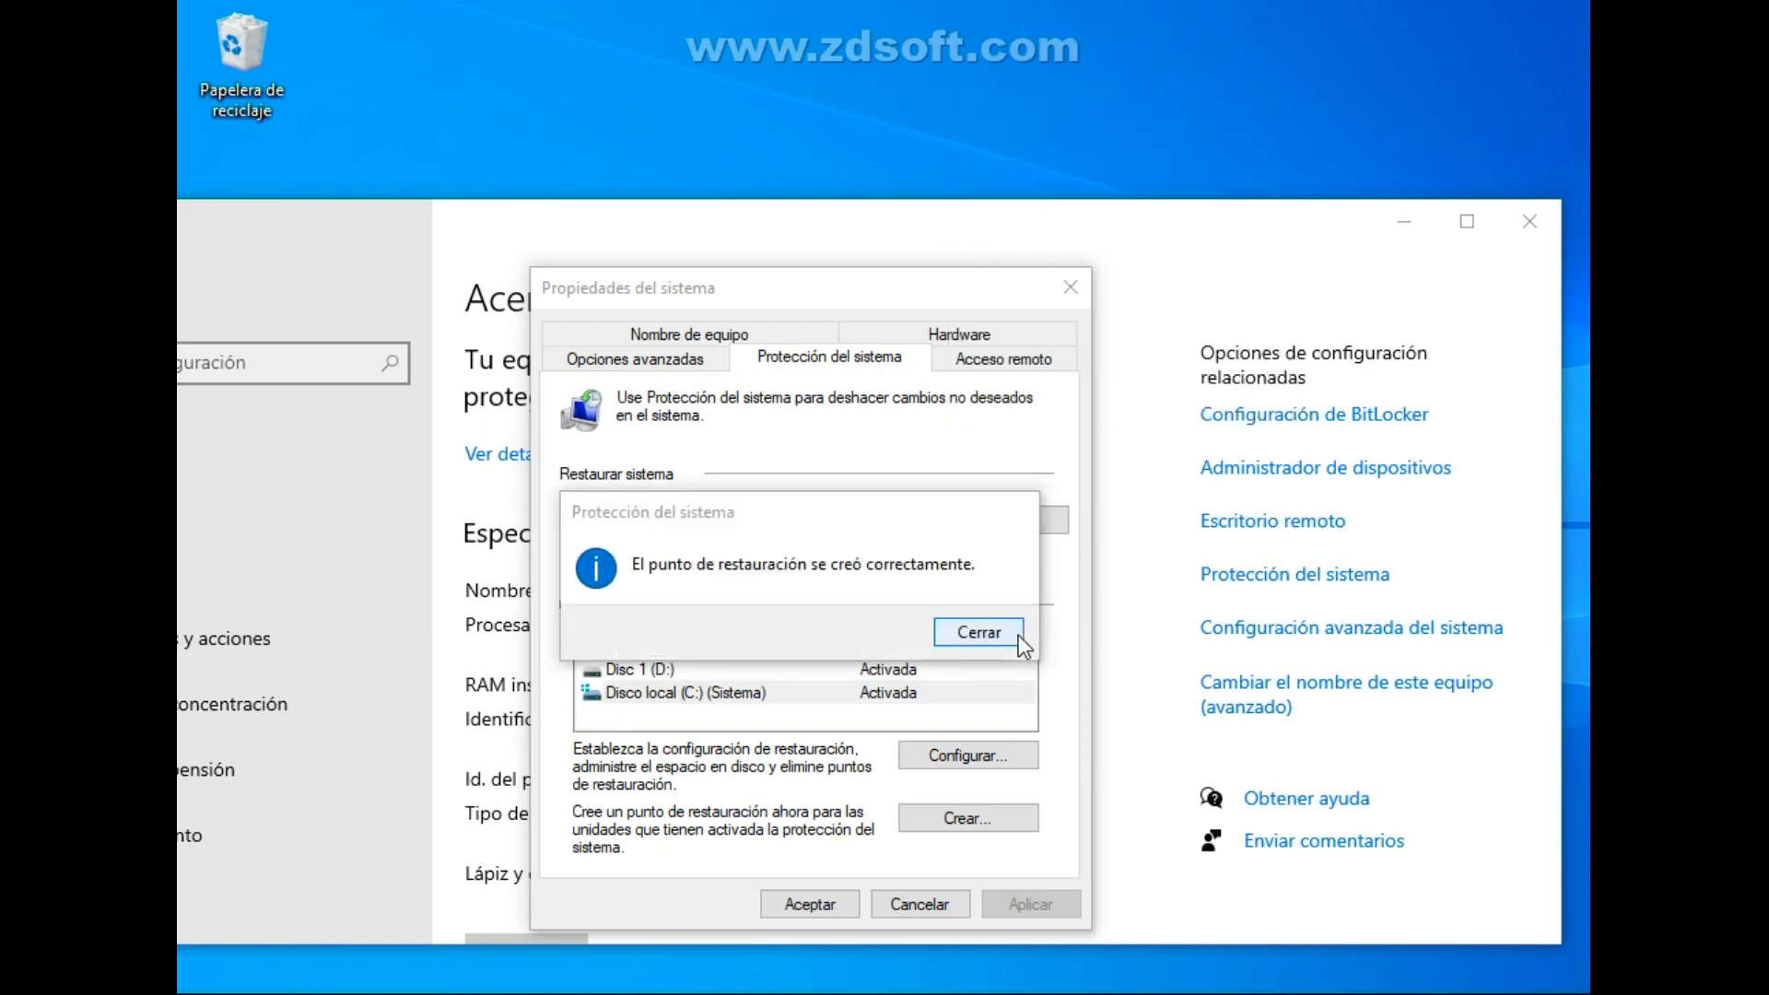
Dismiss the restore point notice, accept the system properties, and close the Acerca de and Sistema de Windows windows.
click(1014, 632)
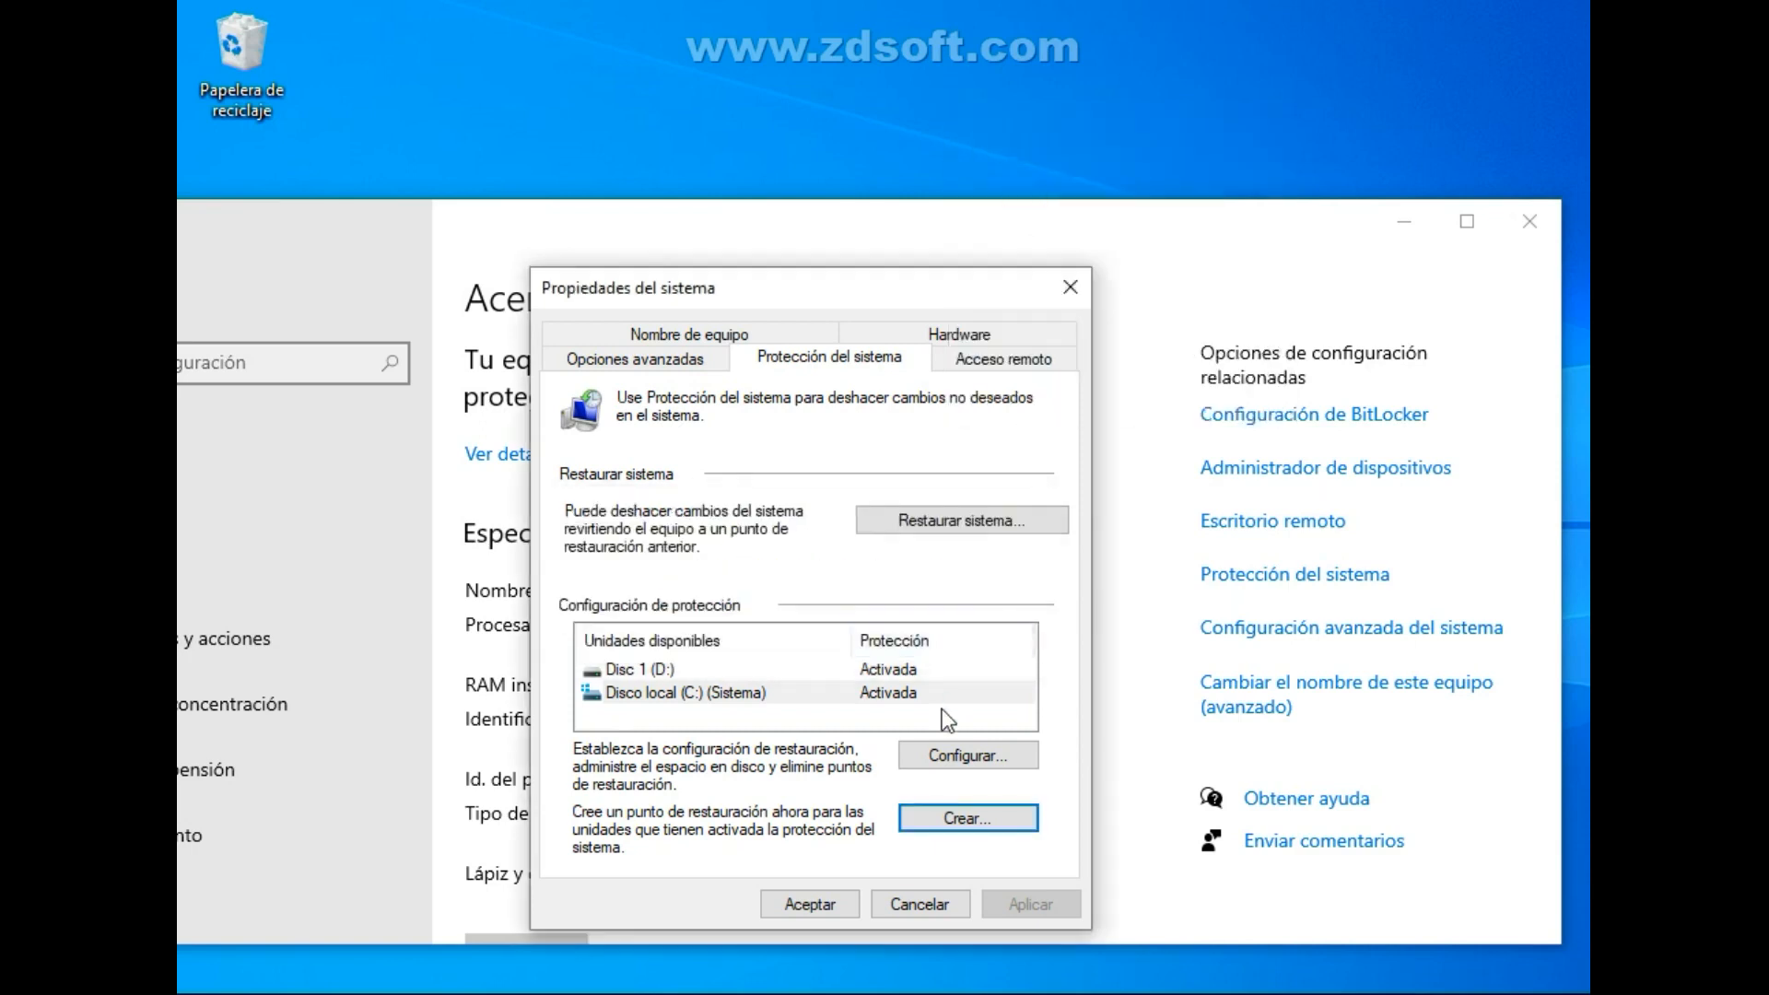
click(809, 904)
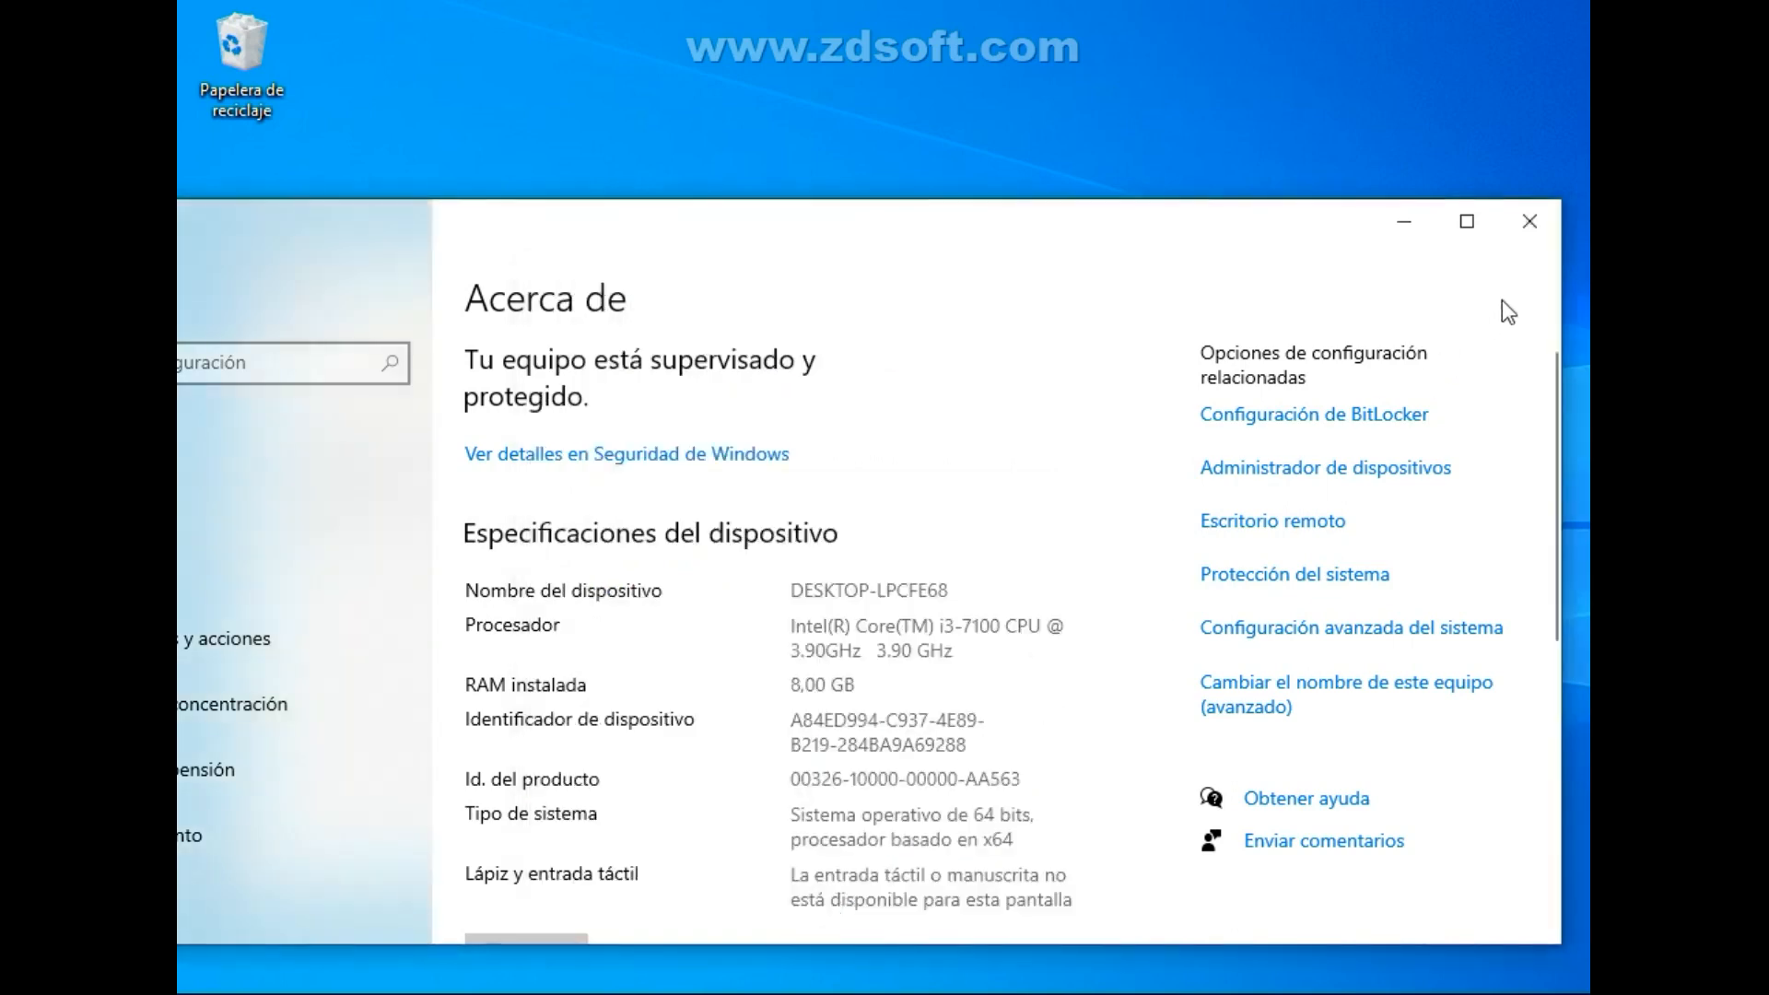
click(1530, 229)
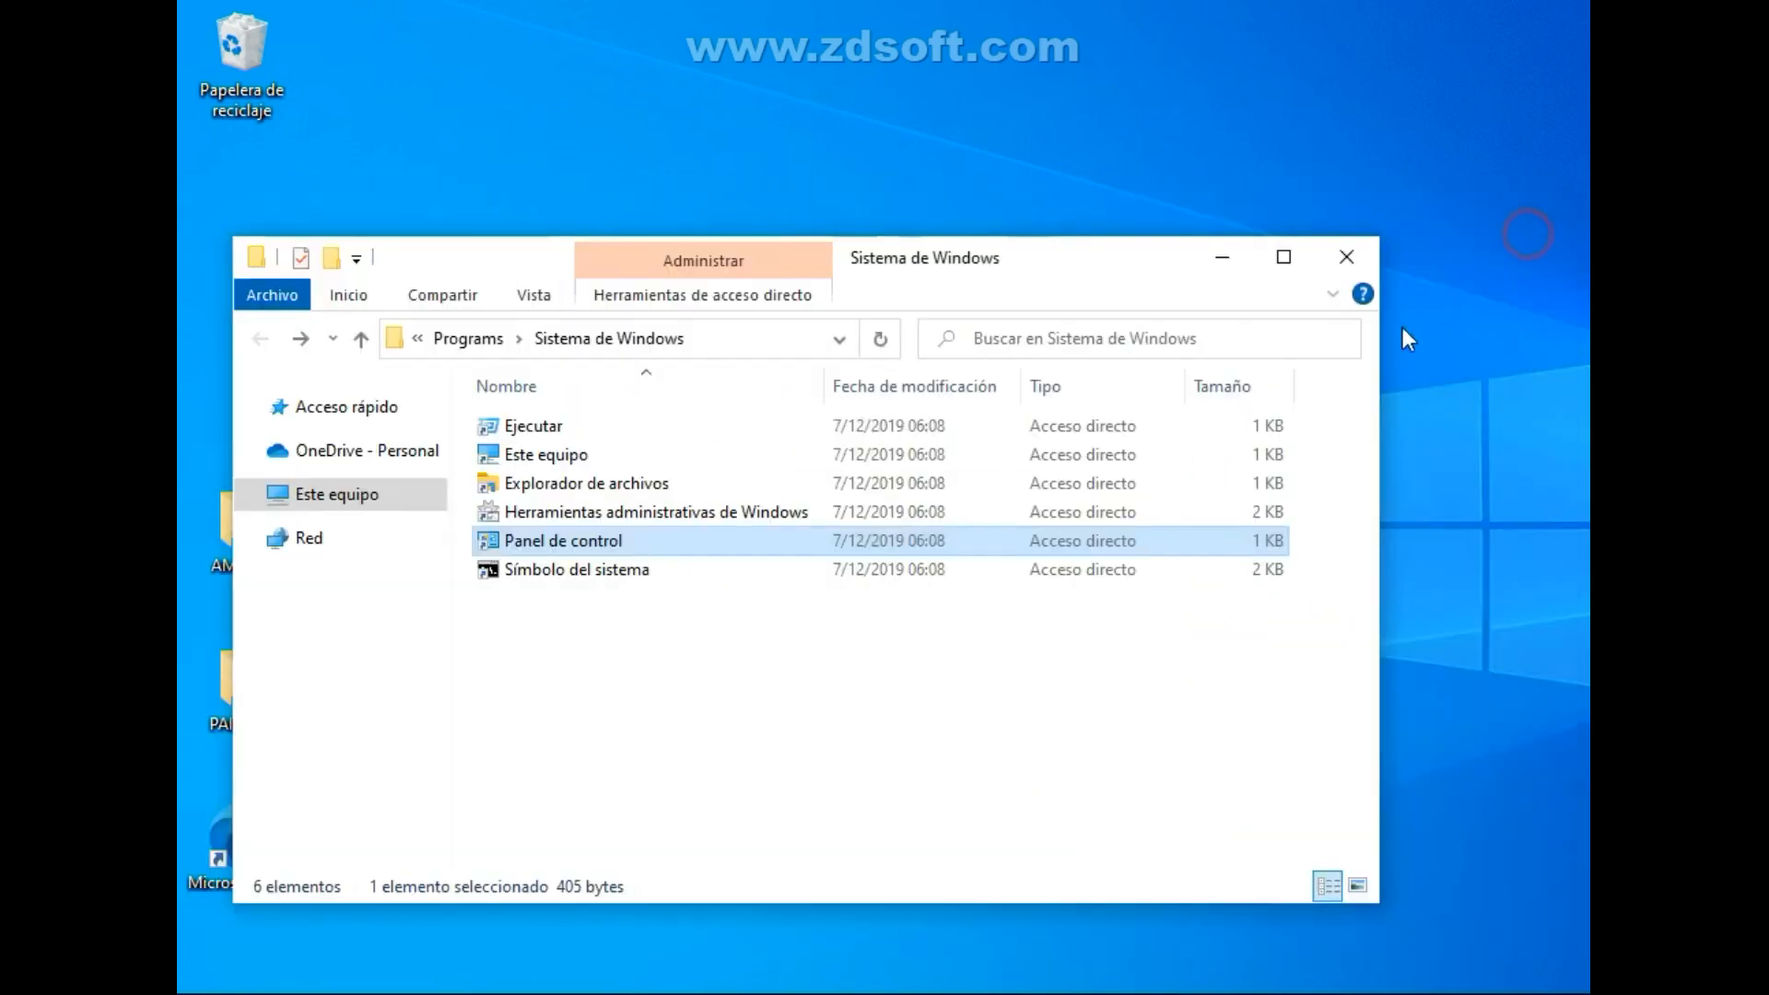
click(1356, 252)
Refresh the desktop with Actualizar.
right_click(989, 497)
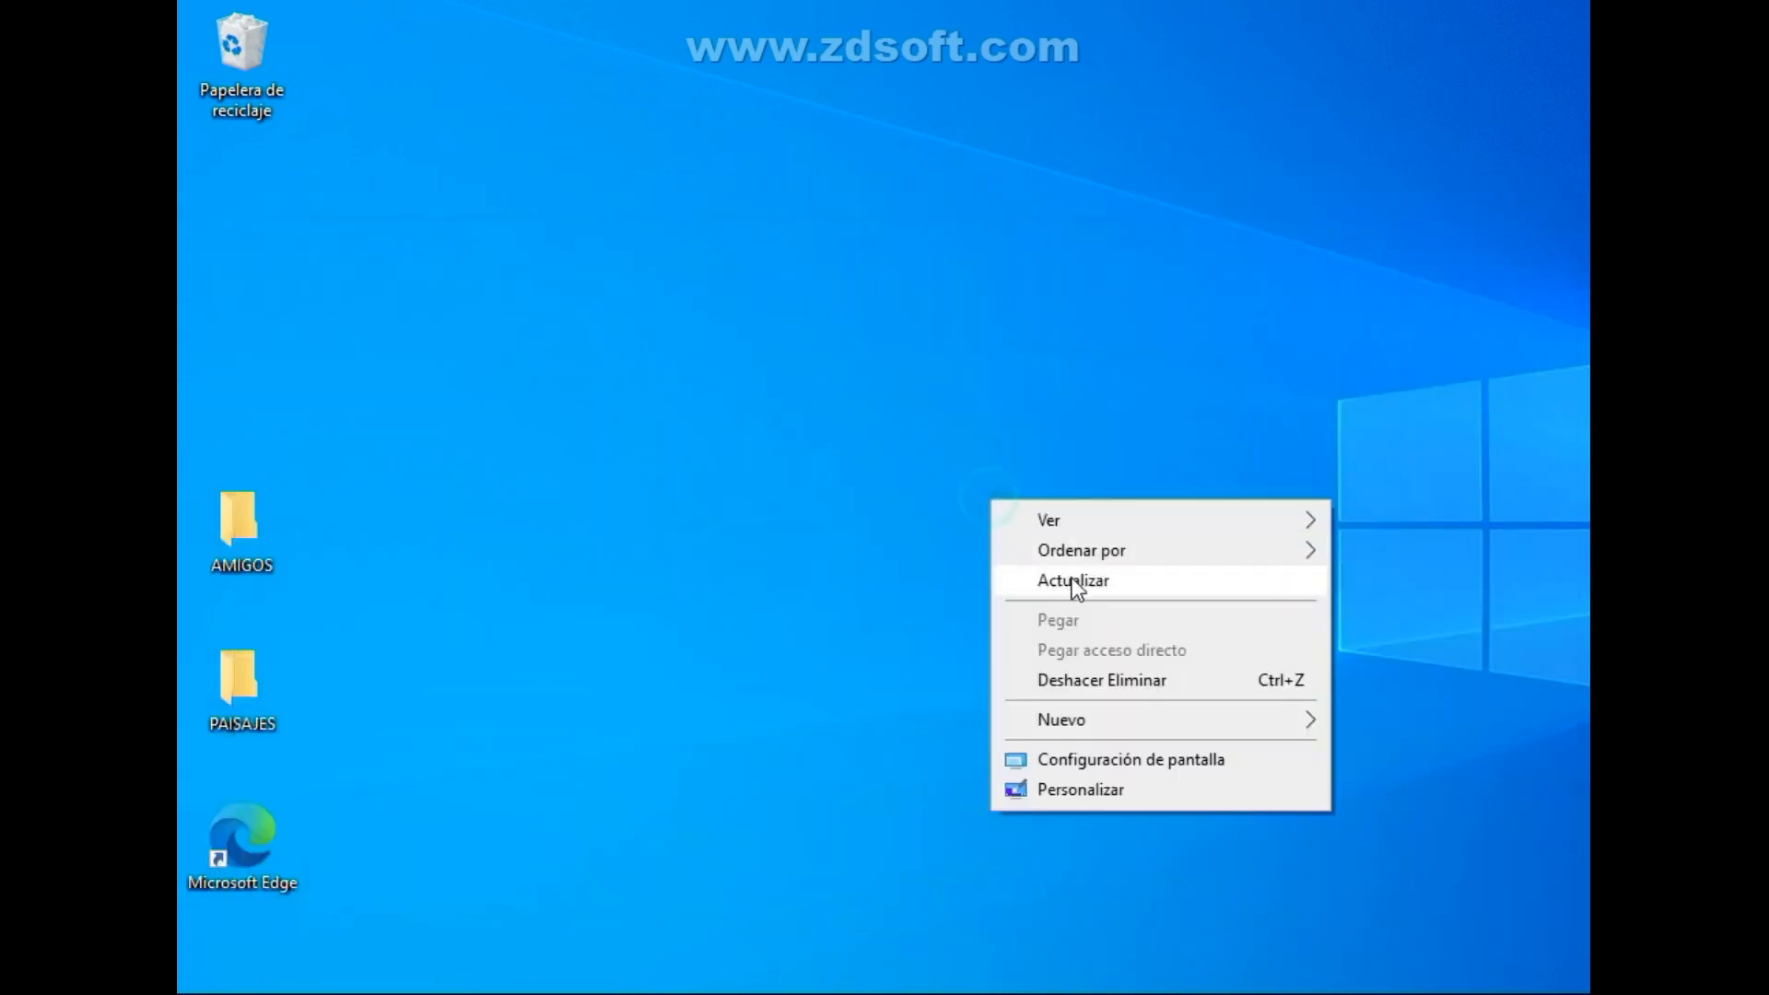
click(1071, 577)
drag(799, 354, 990, 494)
click(834, 387)
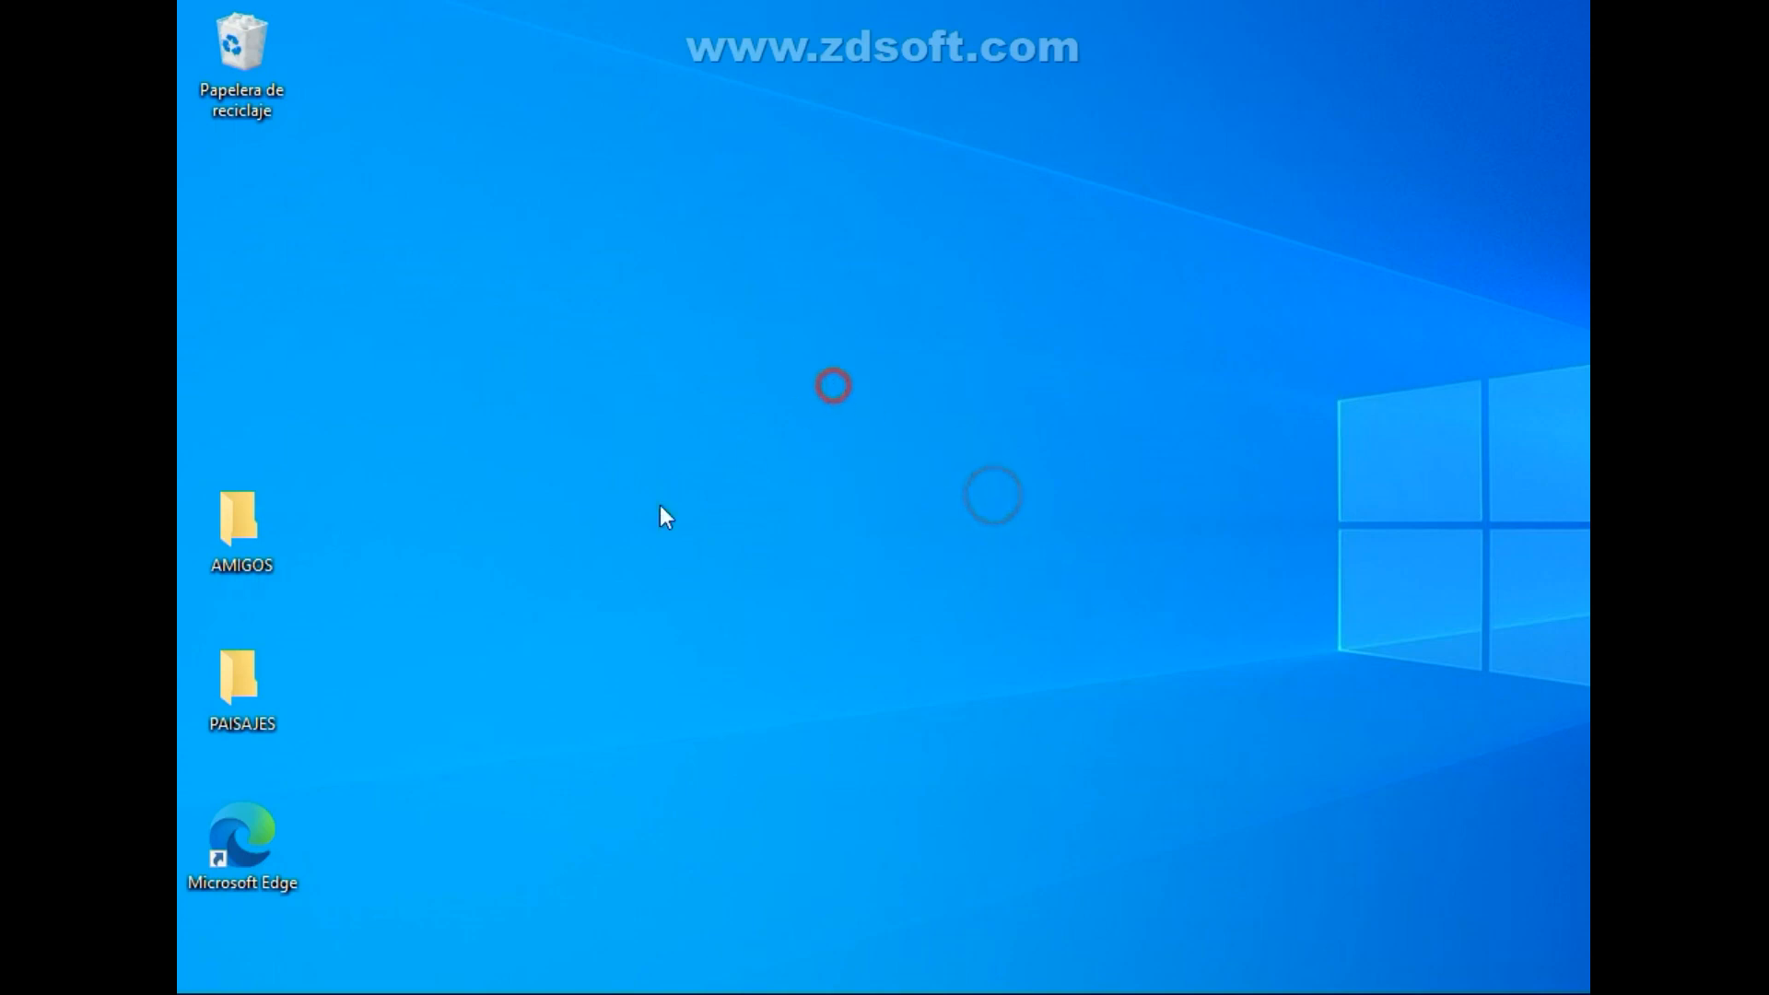
Launch Configuración del sistema by running msconfig in an administrator PowerShell, and close PowerShell.
right_click(247, 990)
click(389, 656)
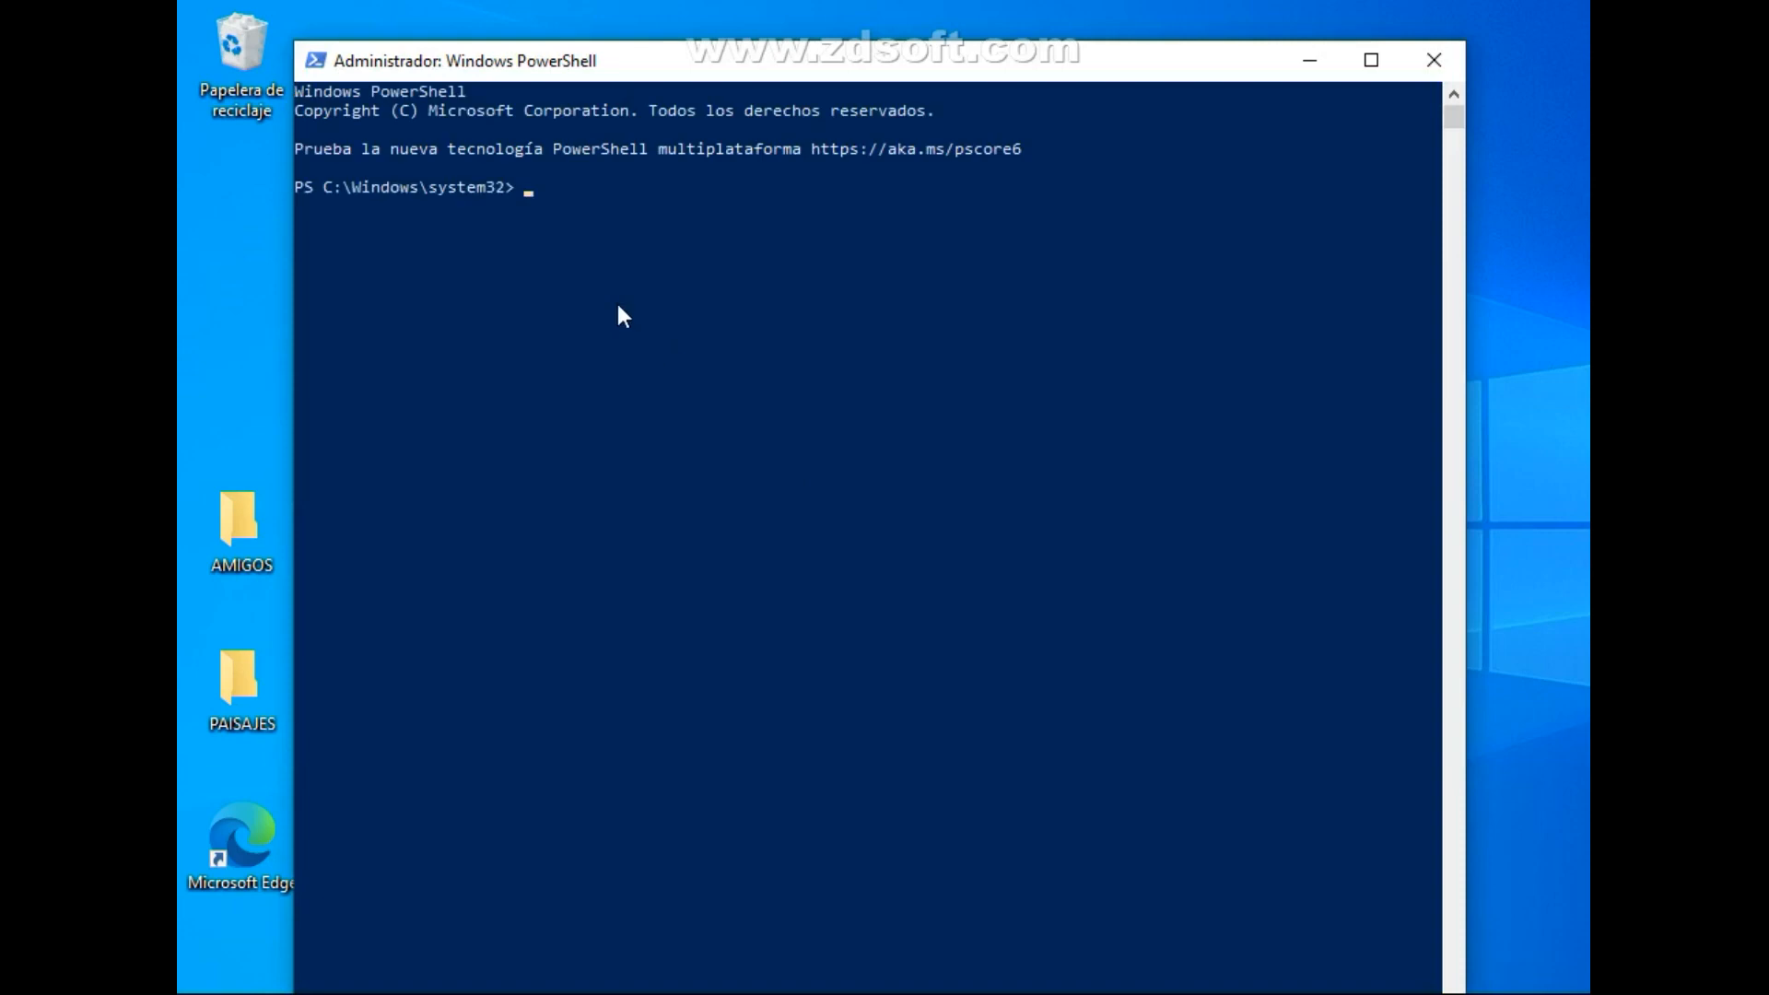
text(msconfig)
key(Return)
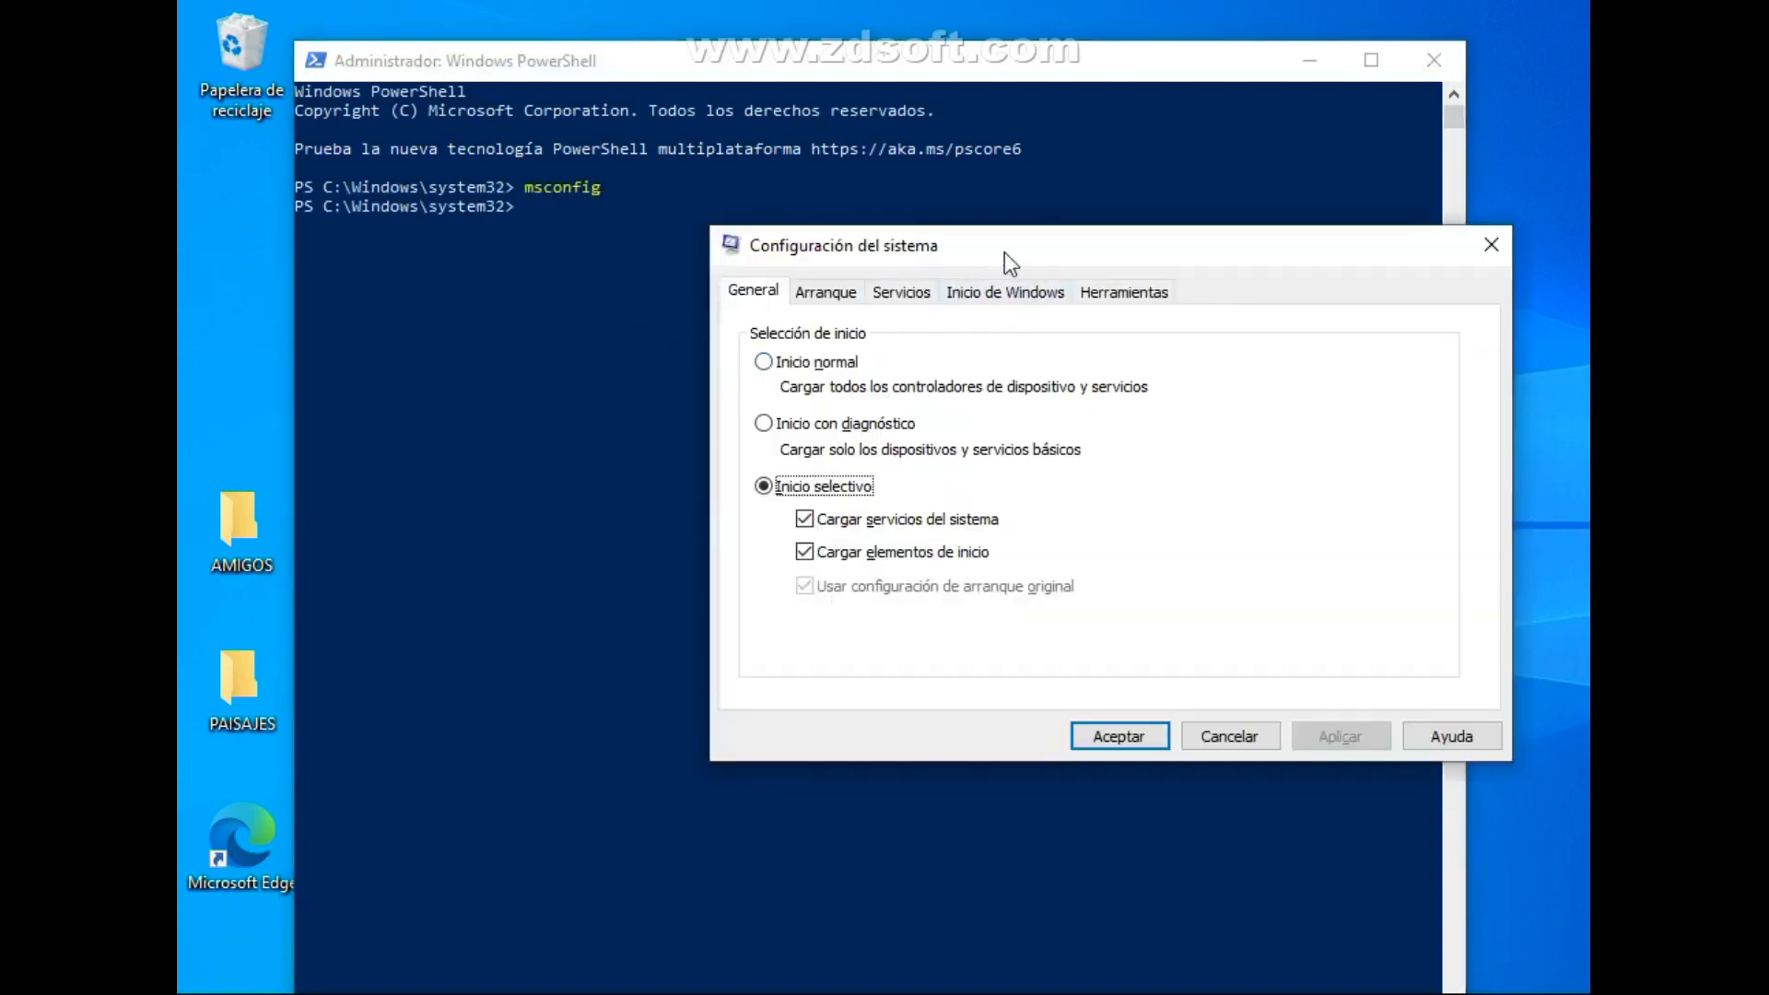
drag(1004, 251, 845, 255)
click(1434, 60)
right_click(1265, 129)
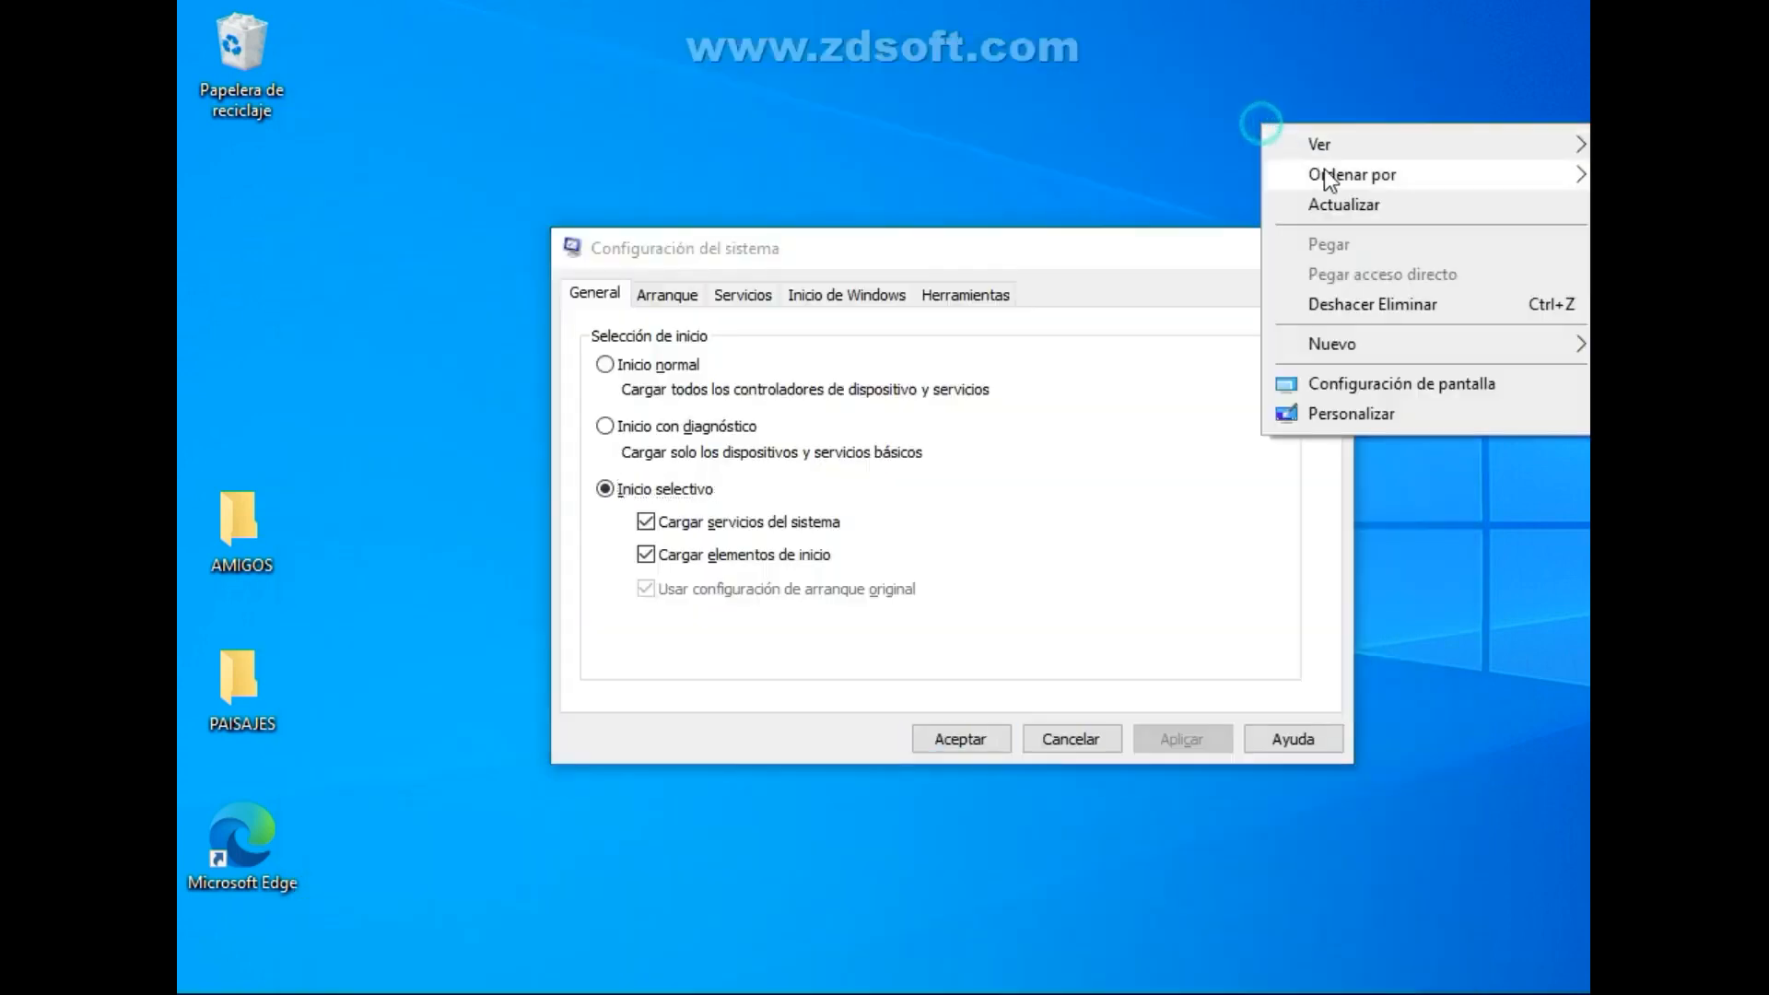
click(1341, 198)
drag(976, 256, 953, 278)
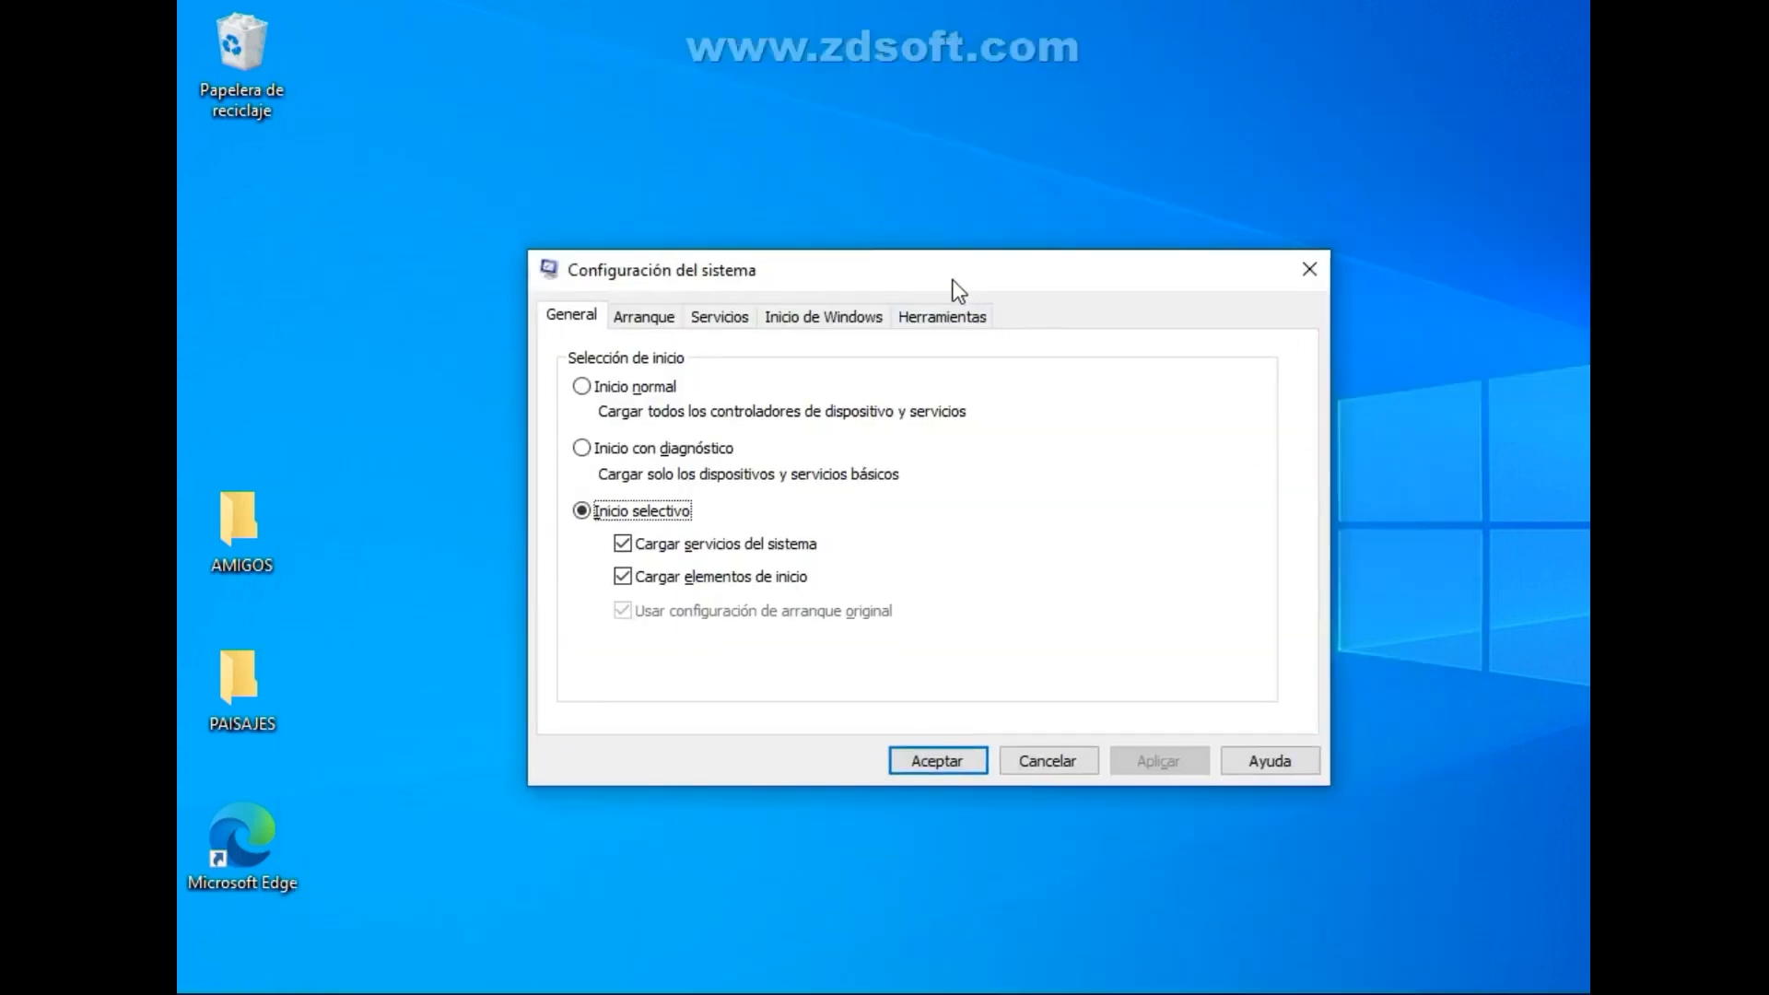
Choose Inicio selectivo as the startup selection and set the advanced boot option Número de procesadores to 4.
click(588, 389)
click(581, 510)
click(659, 318)
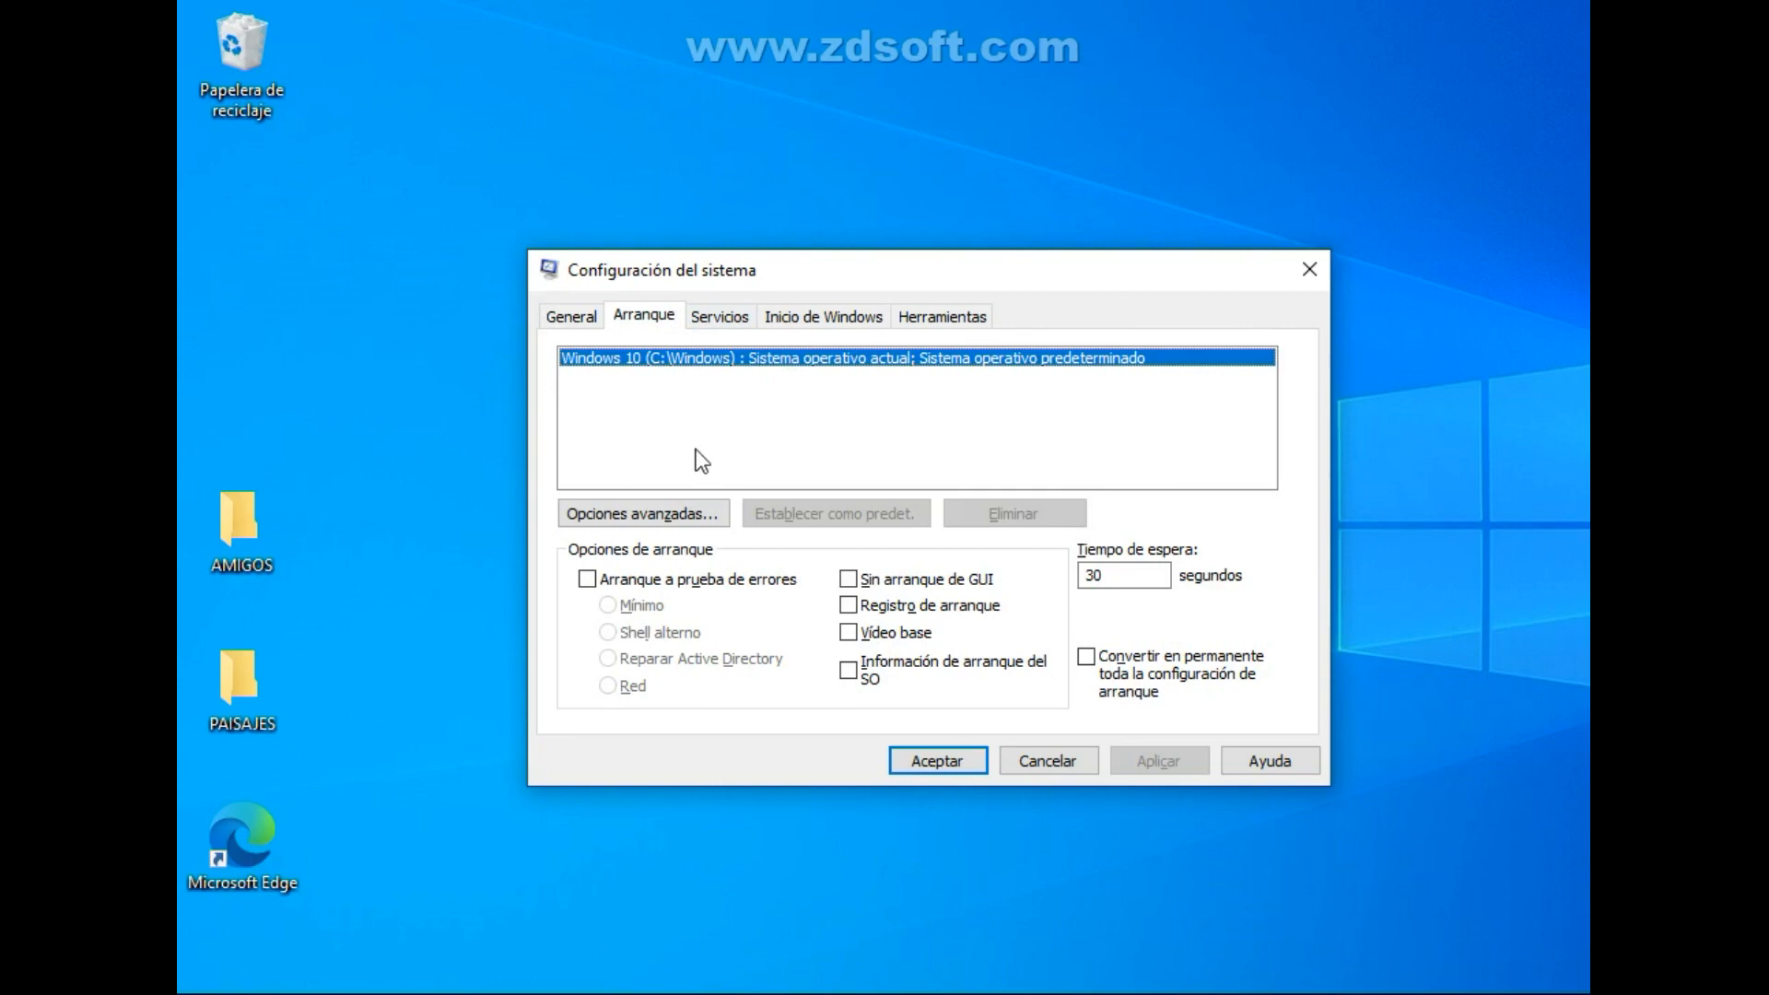
click(629, 516)
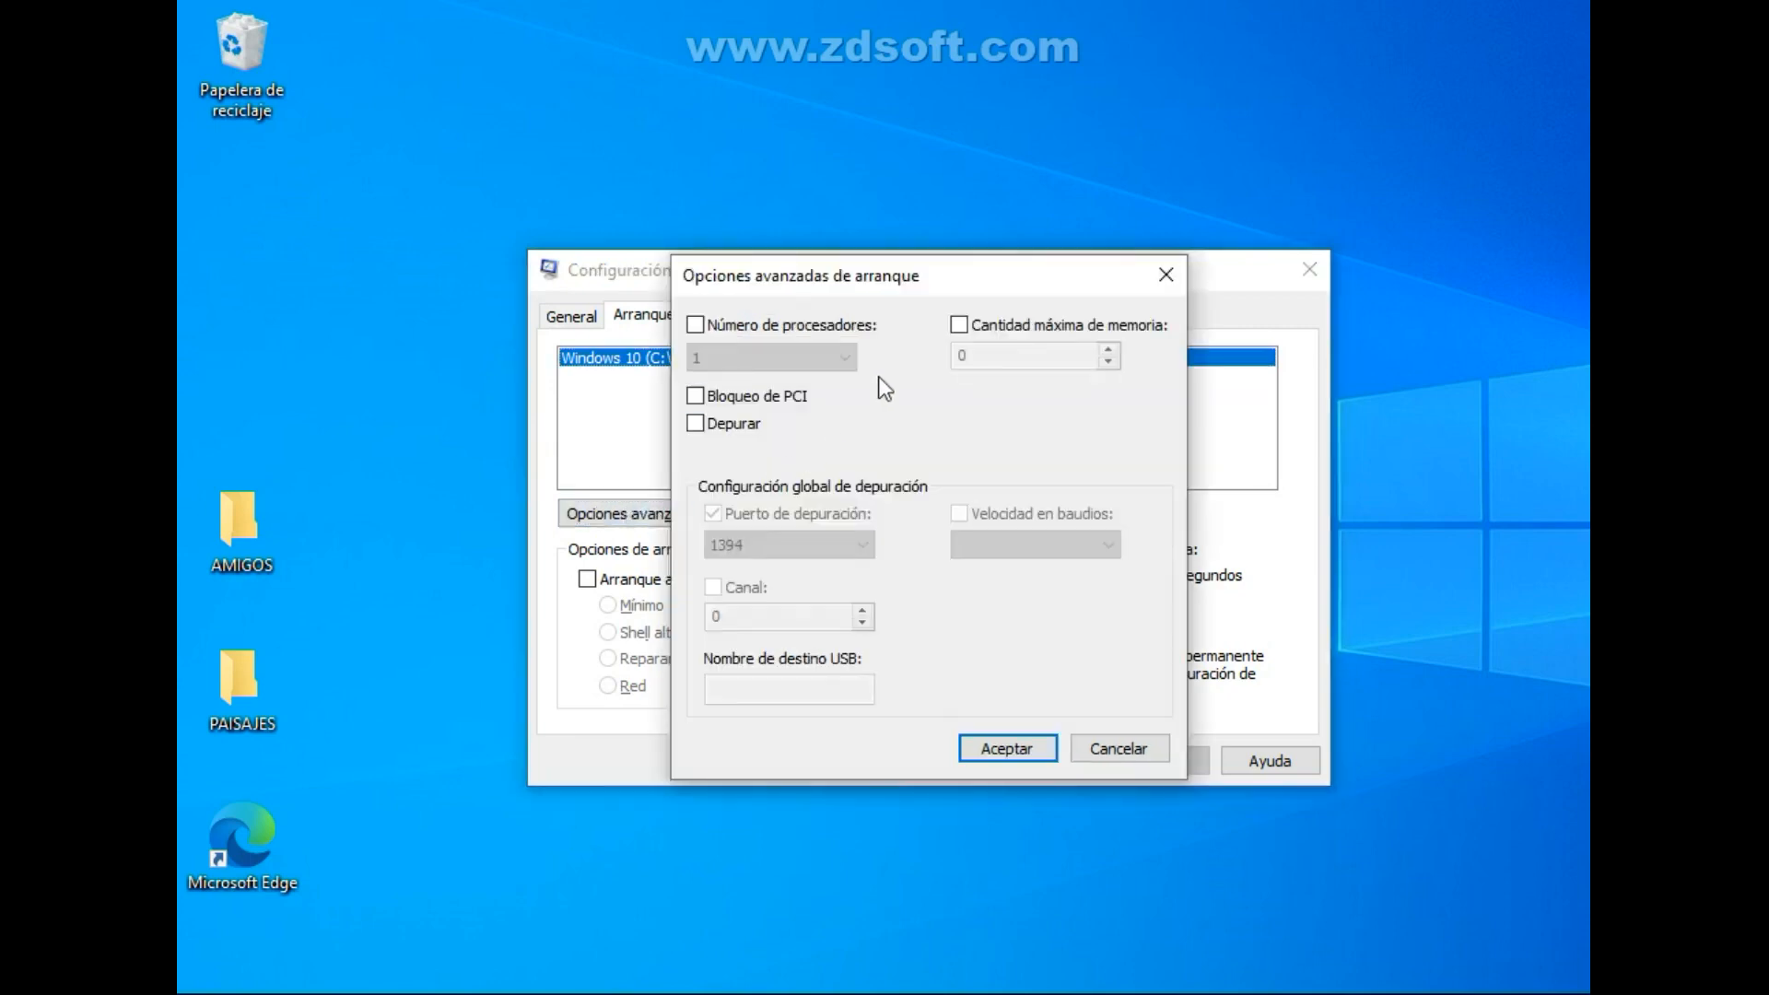
click(702, 328)
click(761, 359)
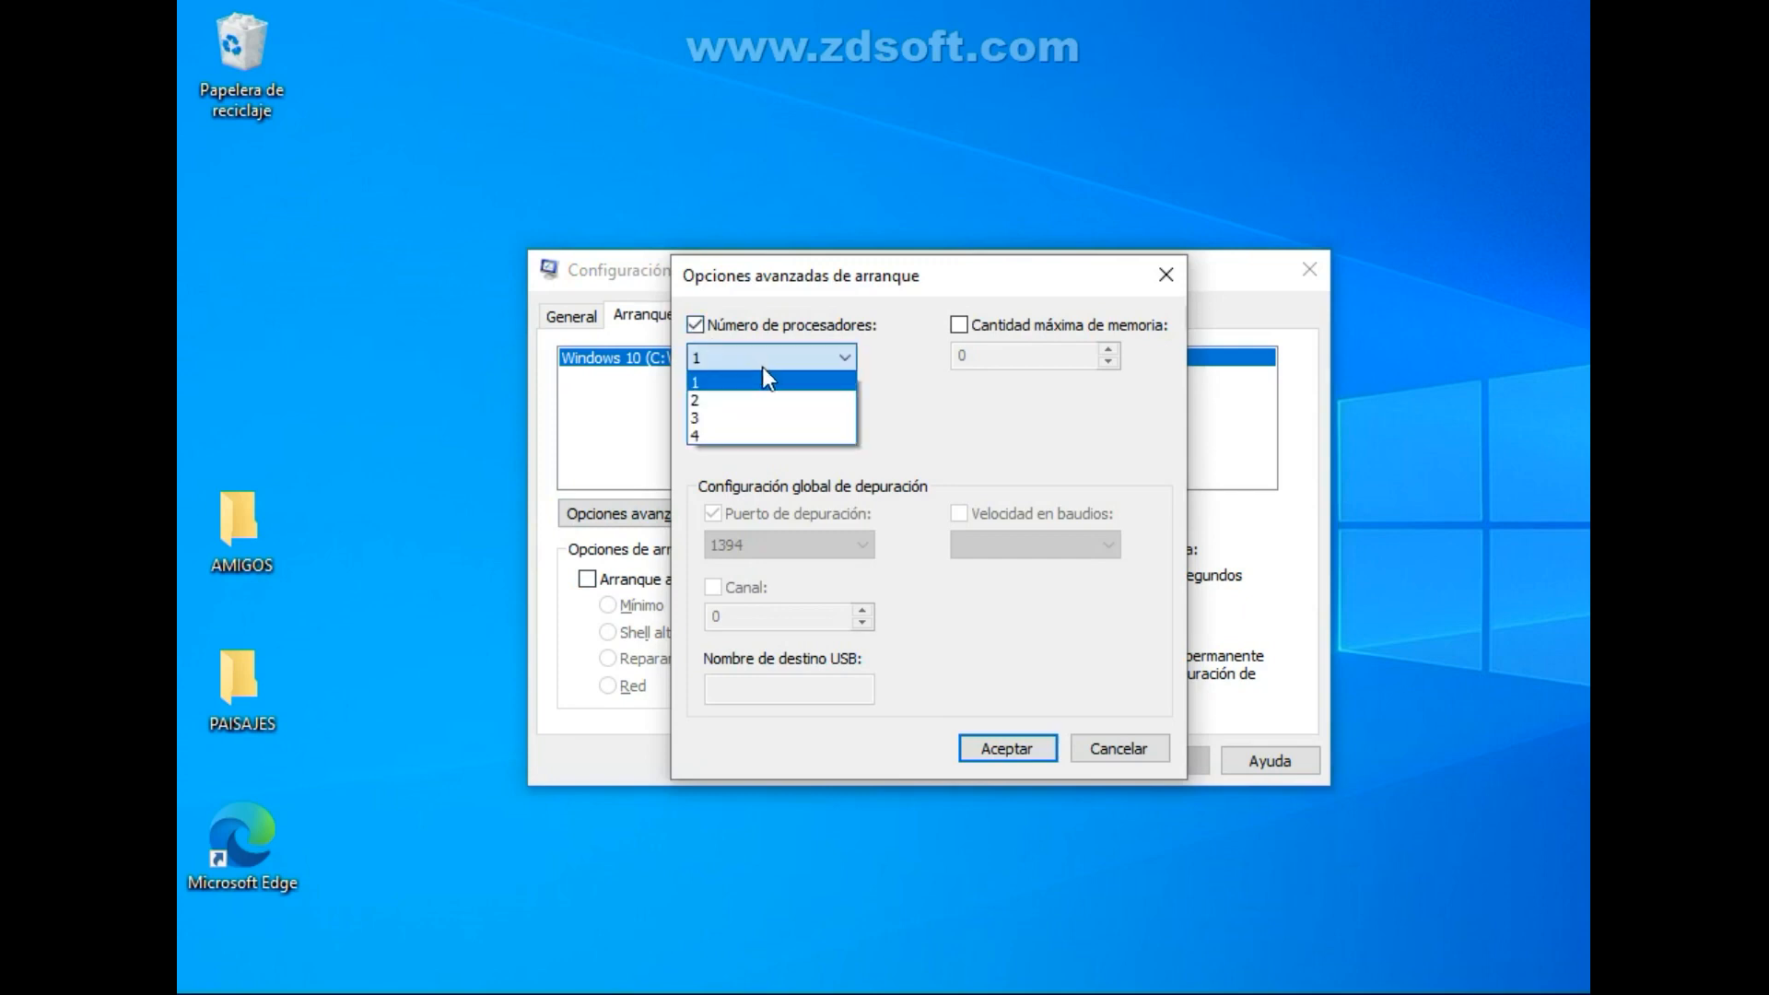
click(748, 439)
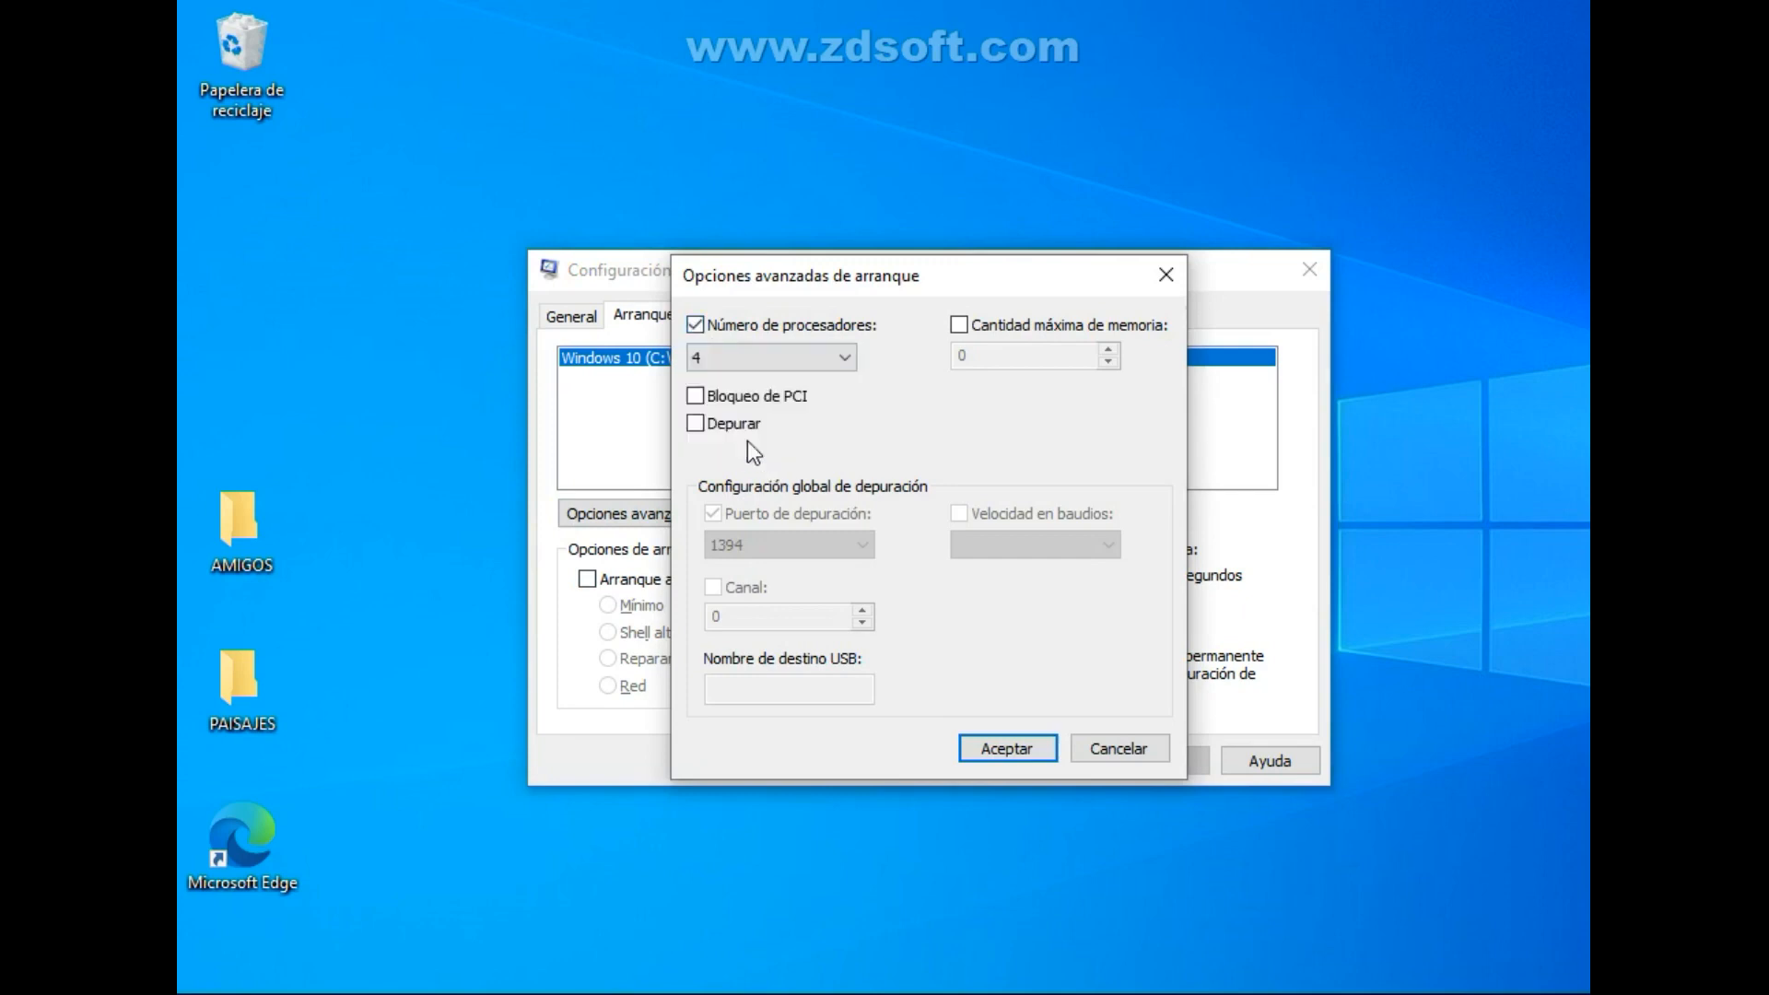
click(1035, 748)
Set the boot Tiempo de espera to 20 seconds and apply the change.
drag(1130, 586, 1076, 569)
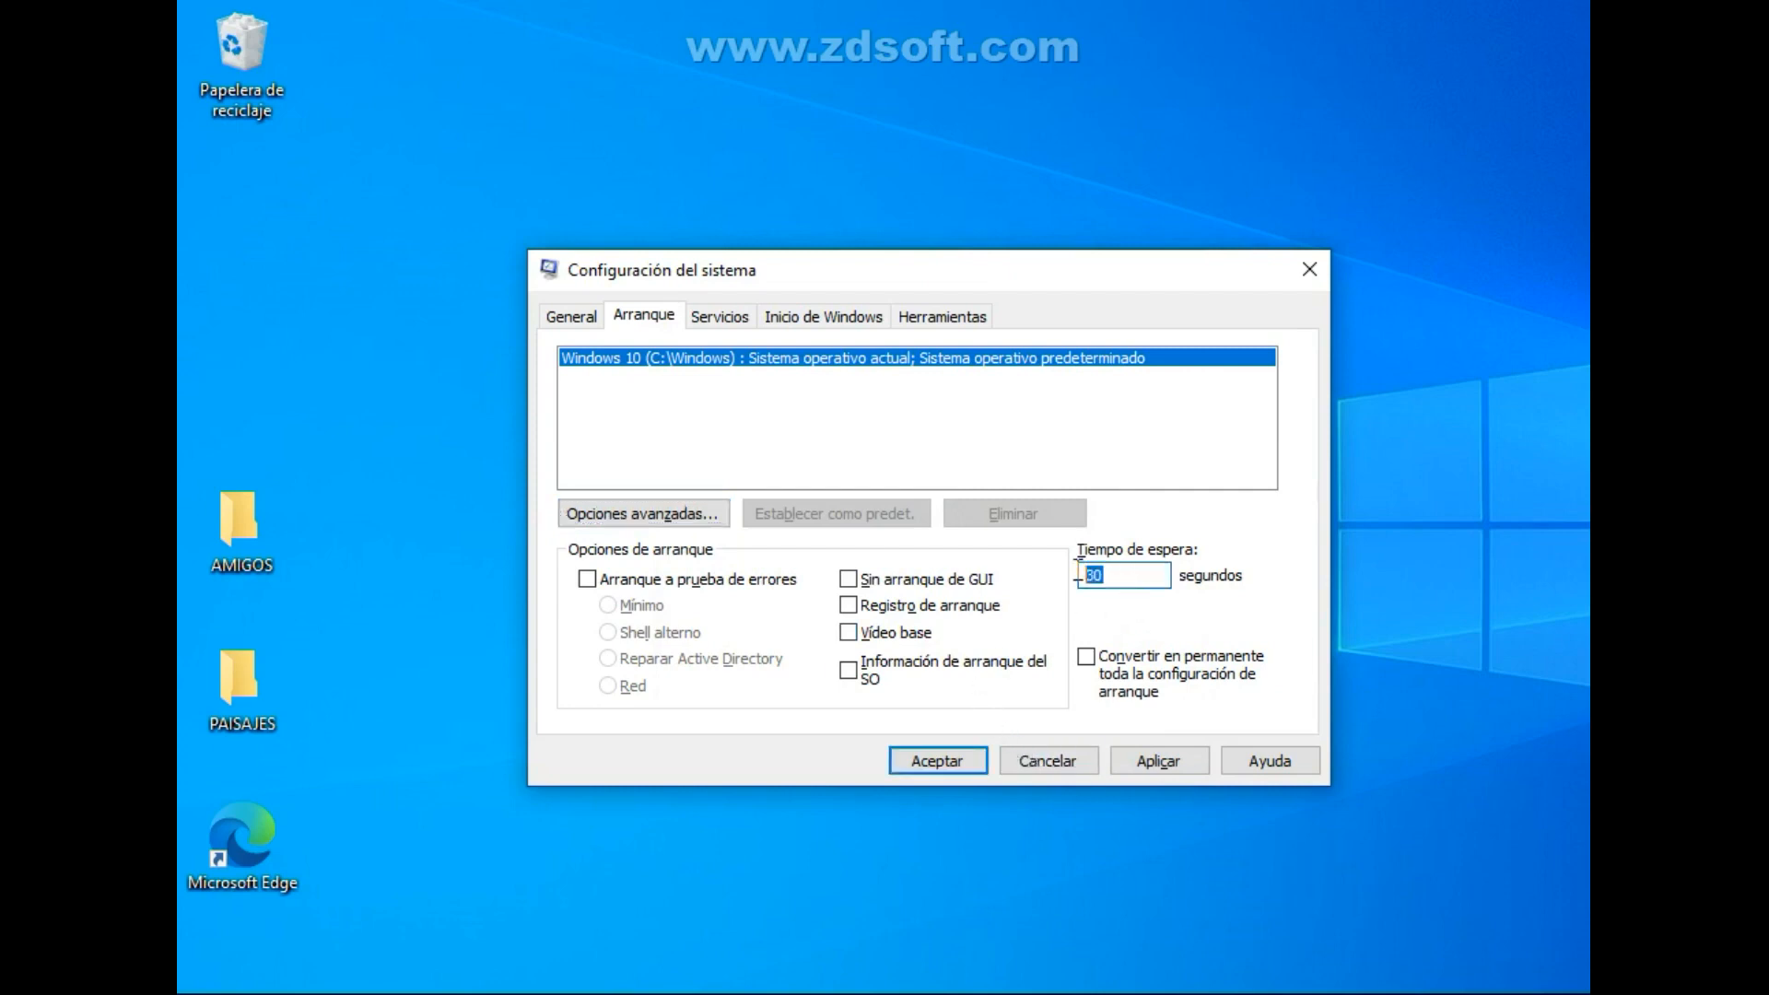
text(20)
click(1156, 766)
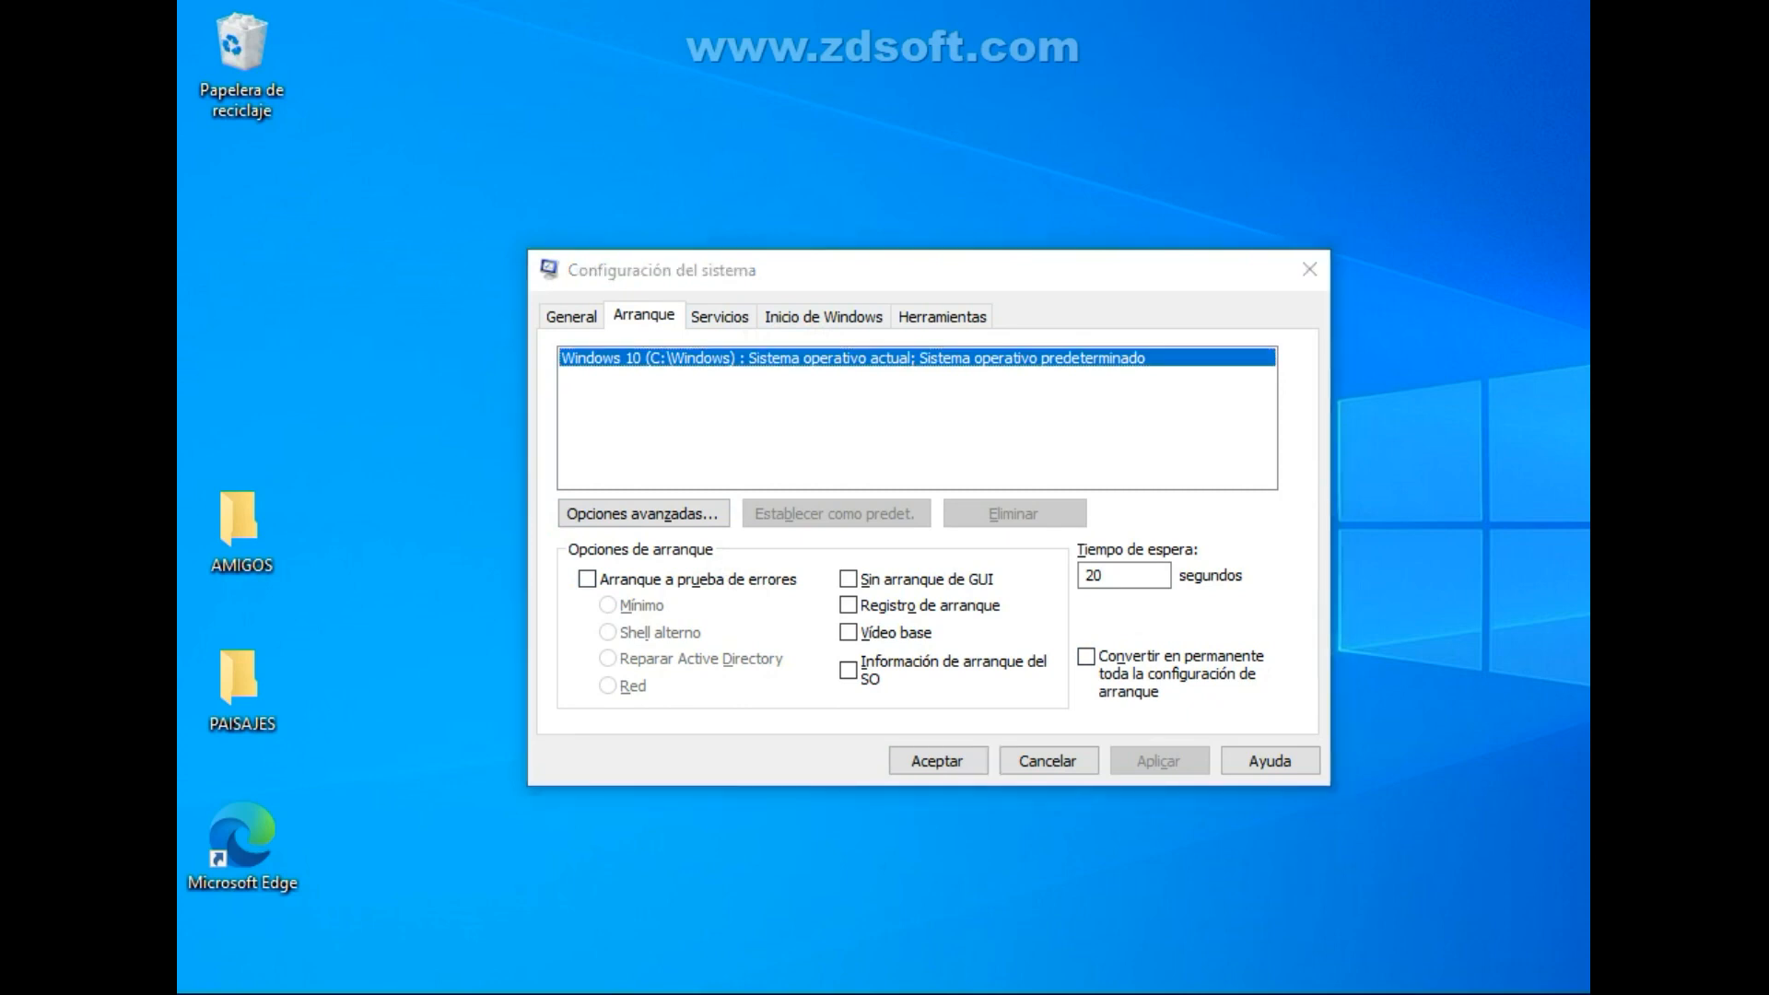
right_click(1430, 566)
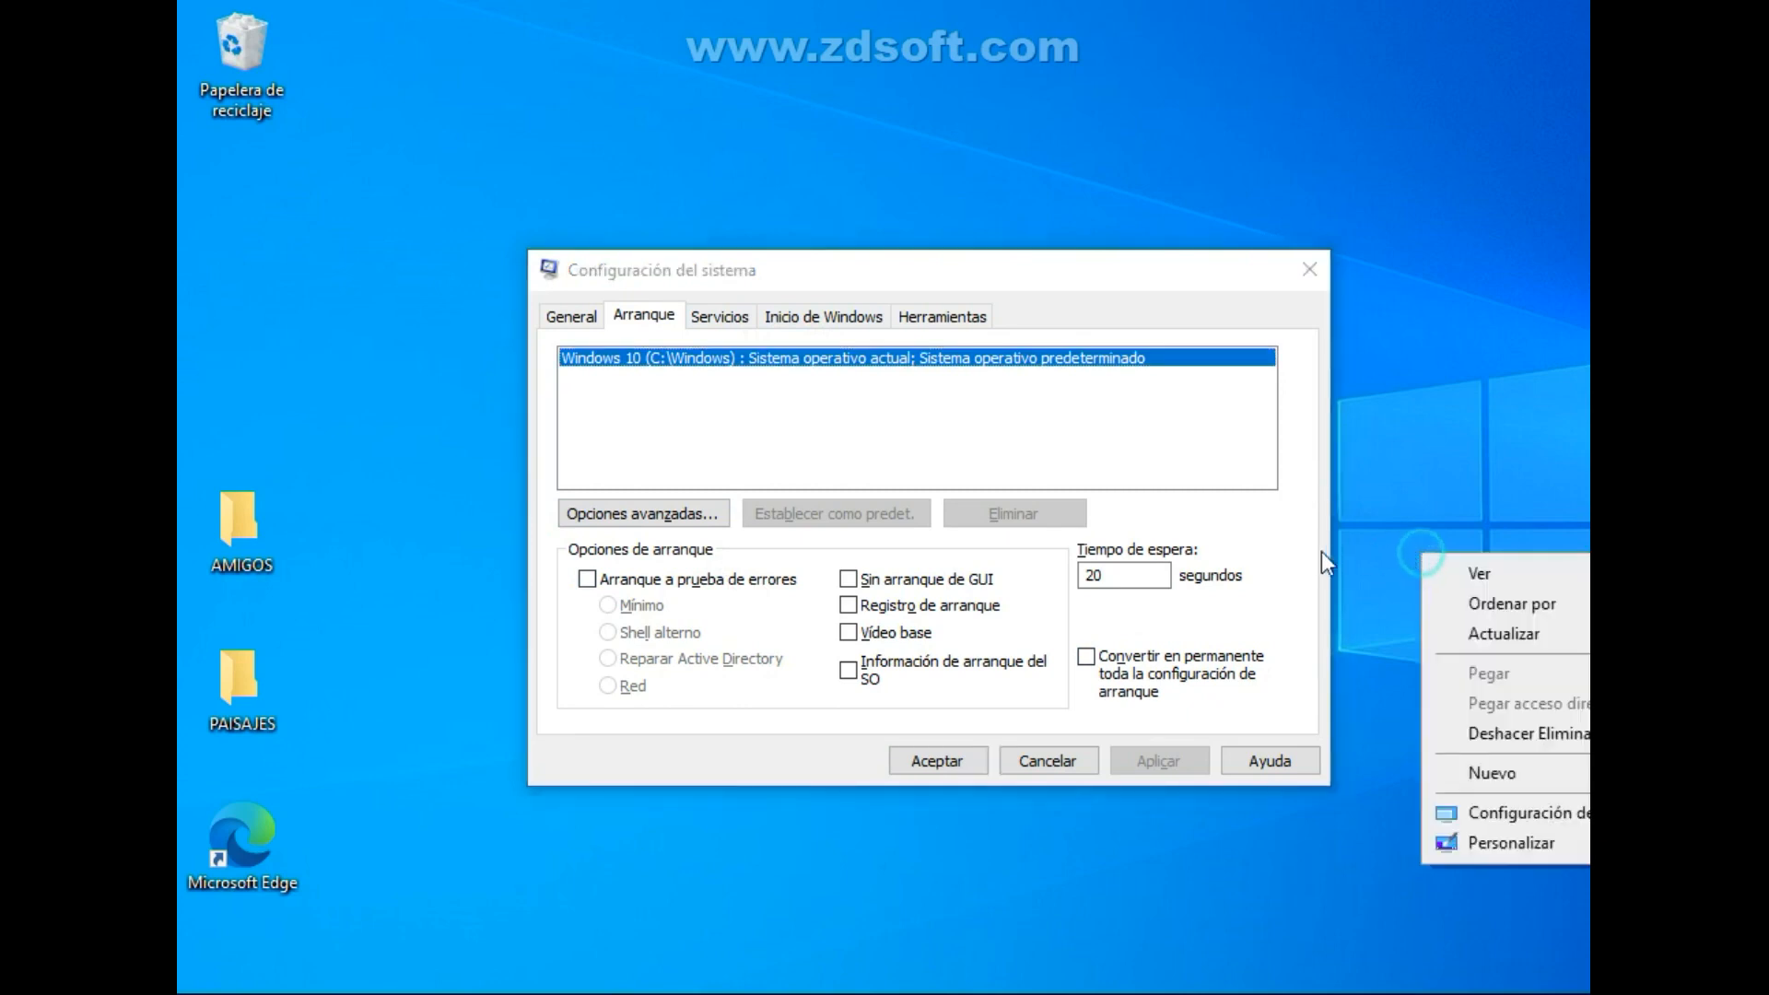
click(1511, 635)
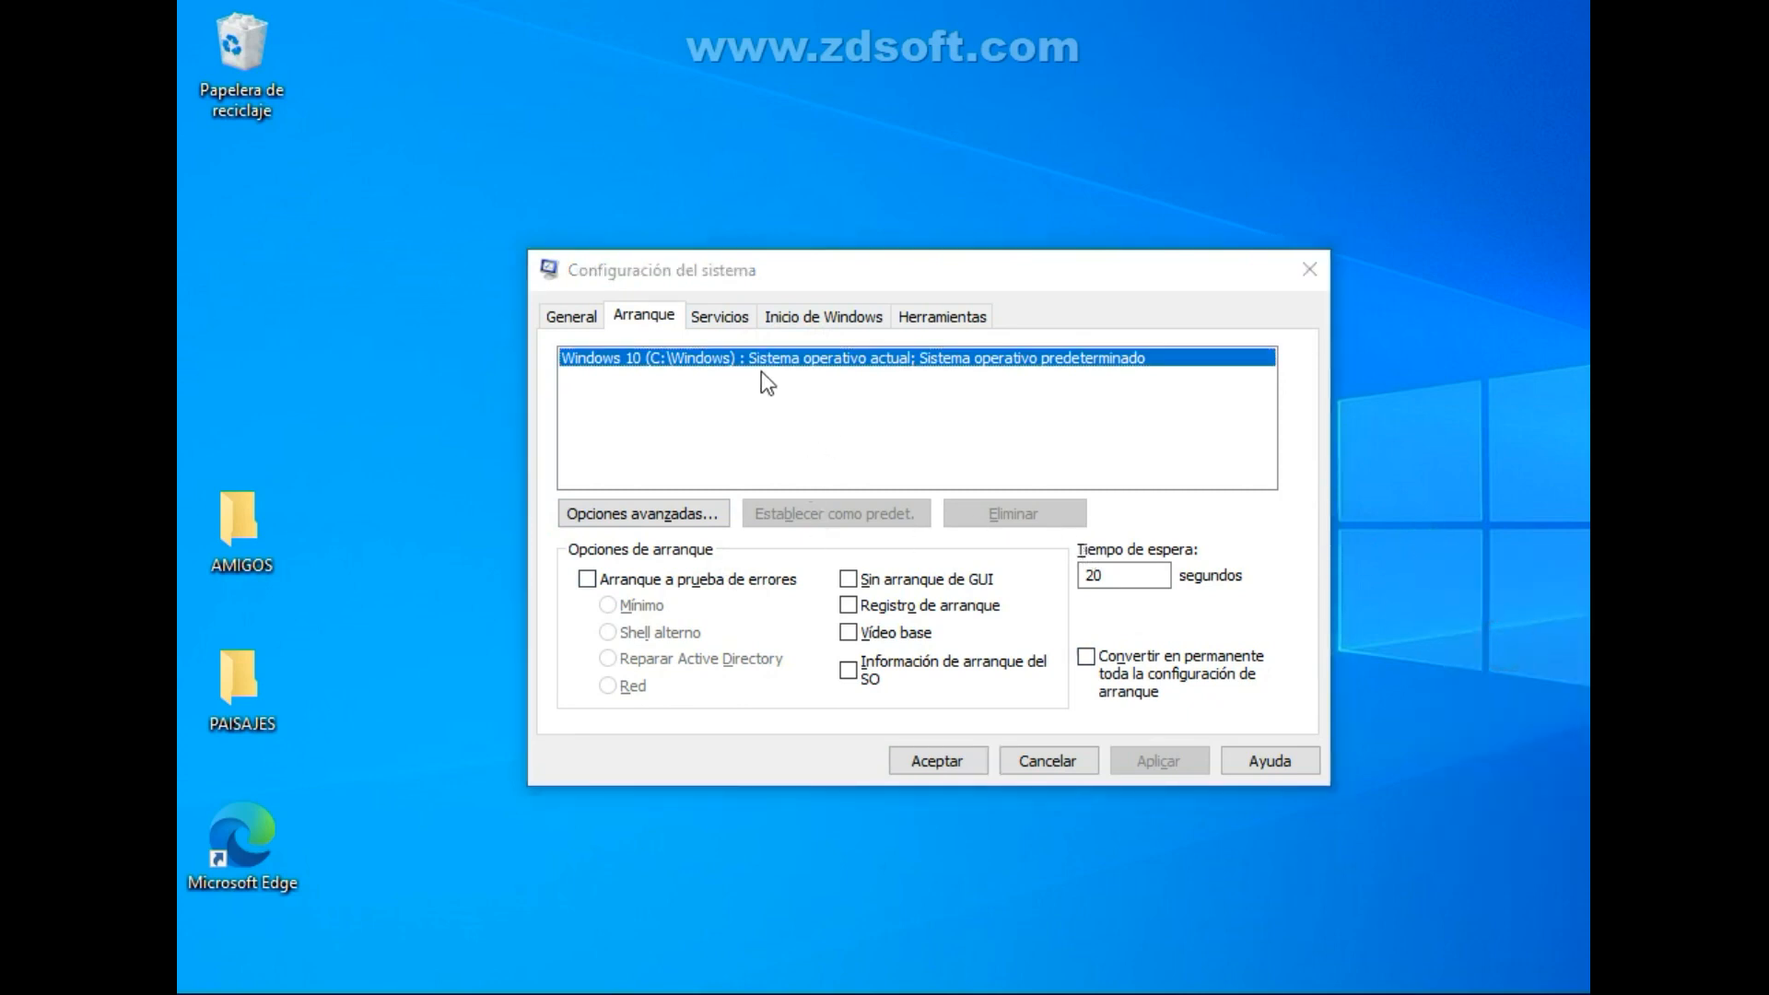
Disable the highlighted Servicio de usuario de plataform... entry in the list of services and enable it again.
click(724, 319)
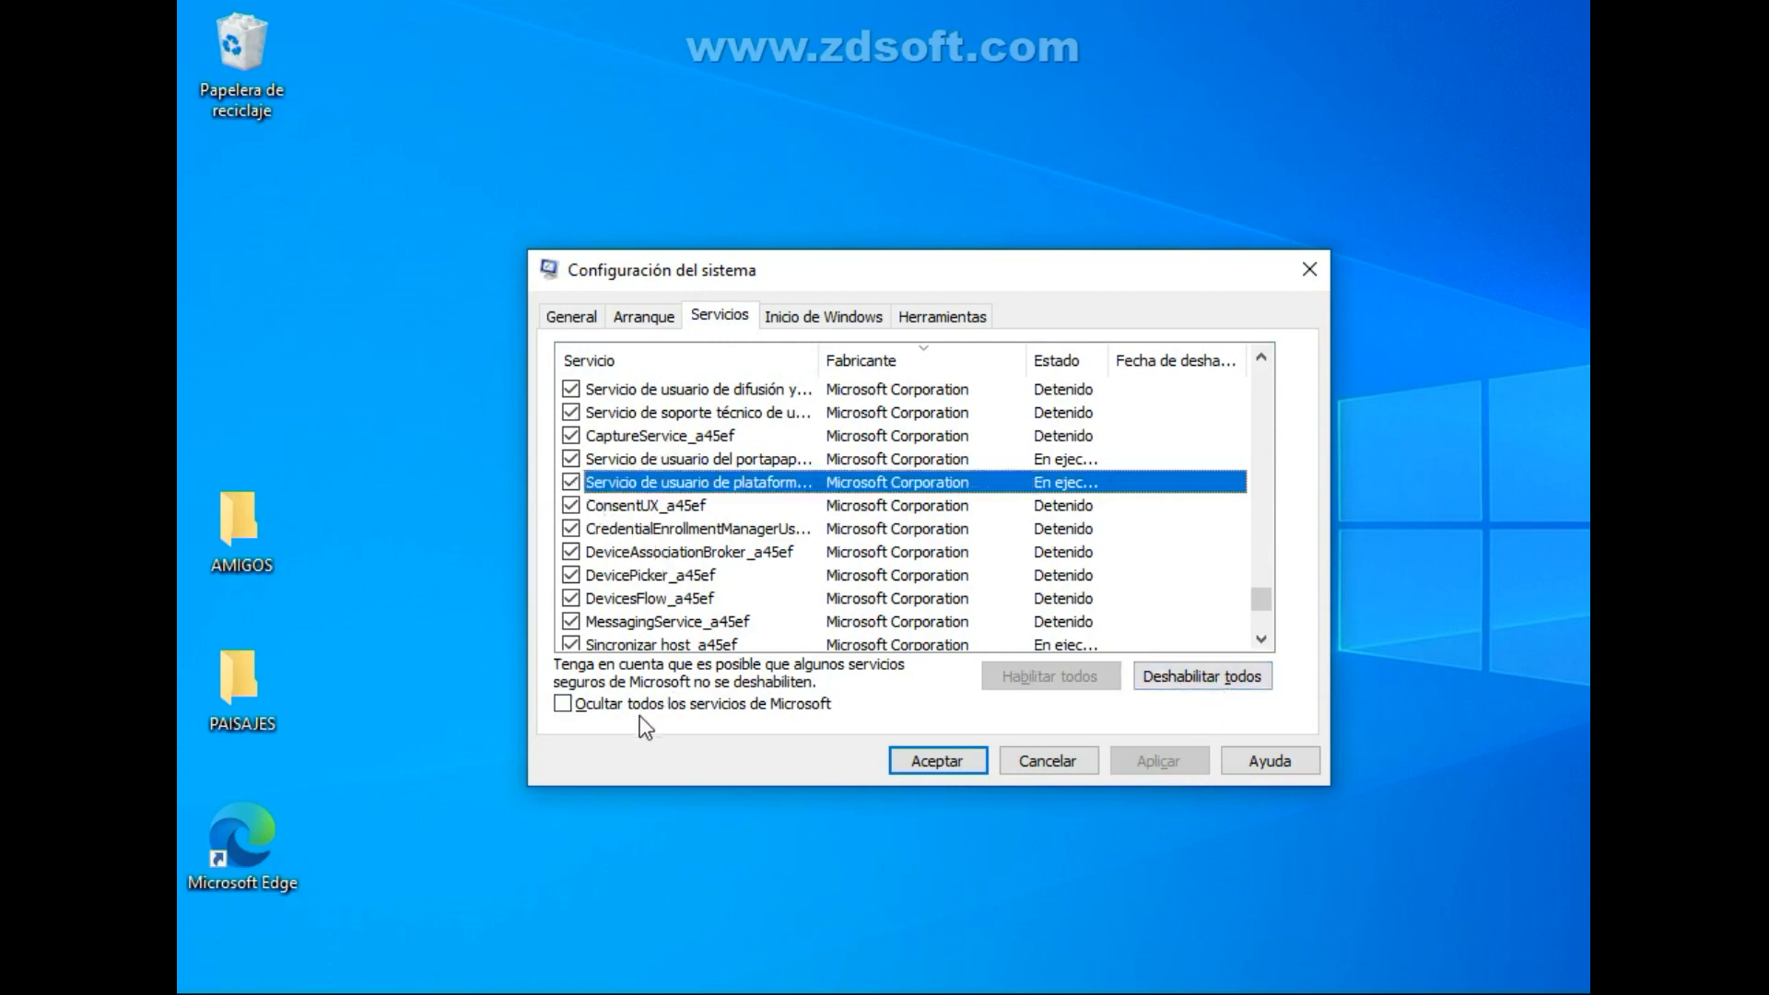
click(571, 484)
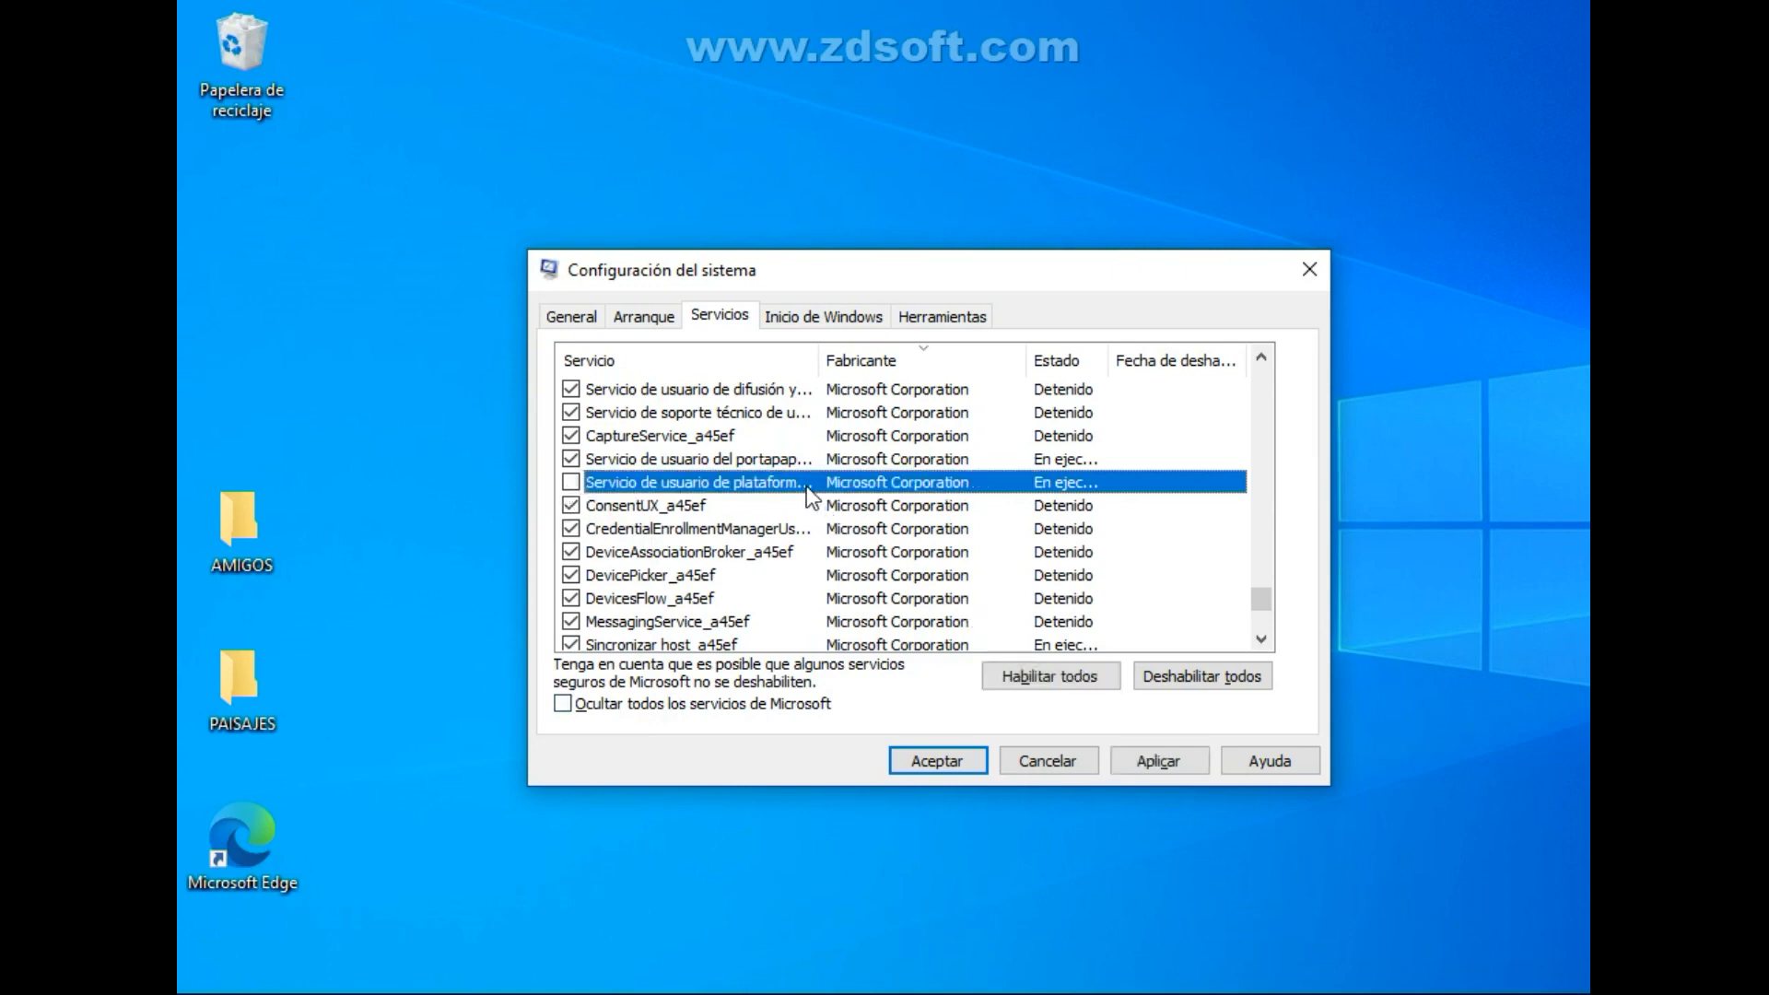
click(569, 484)
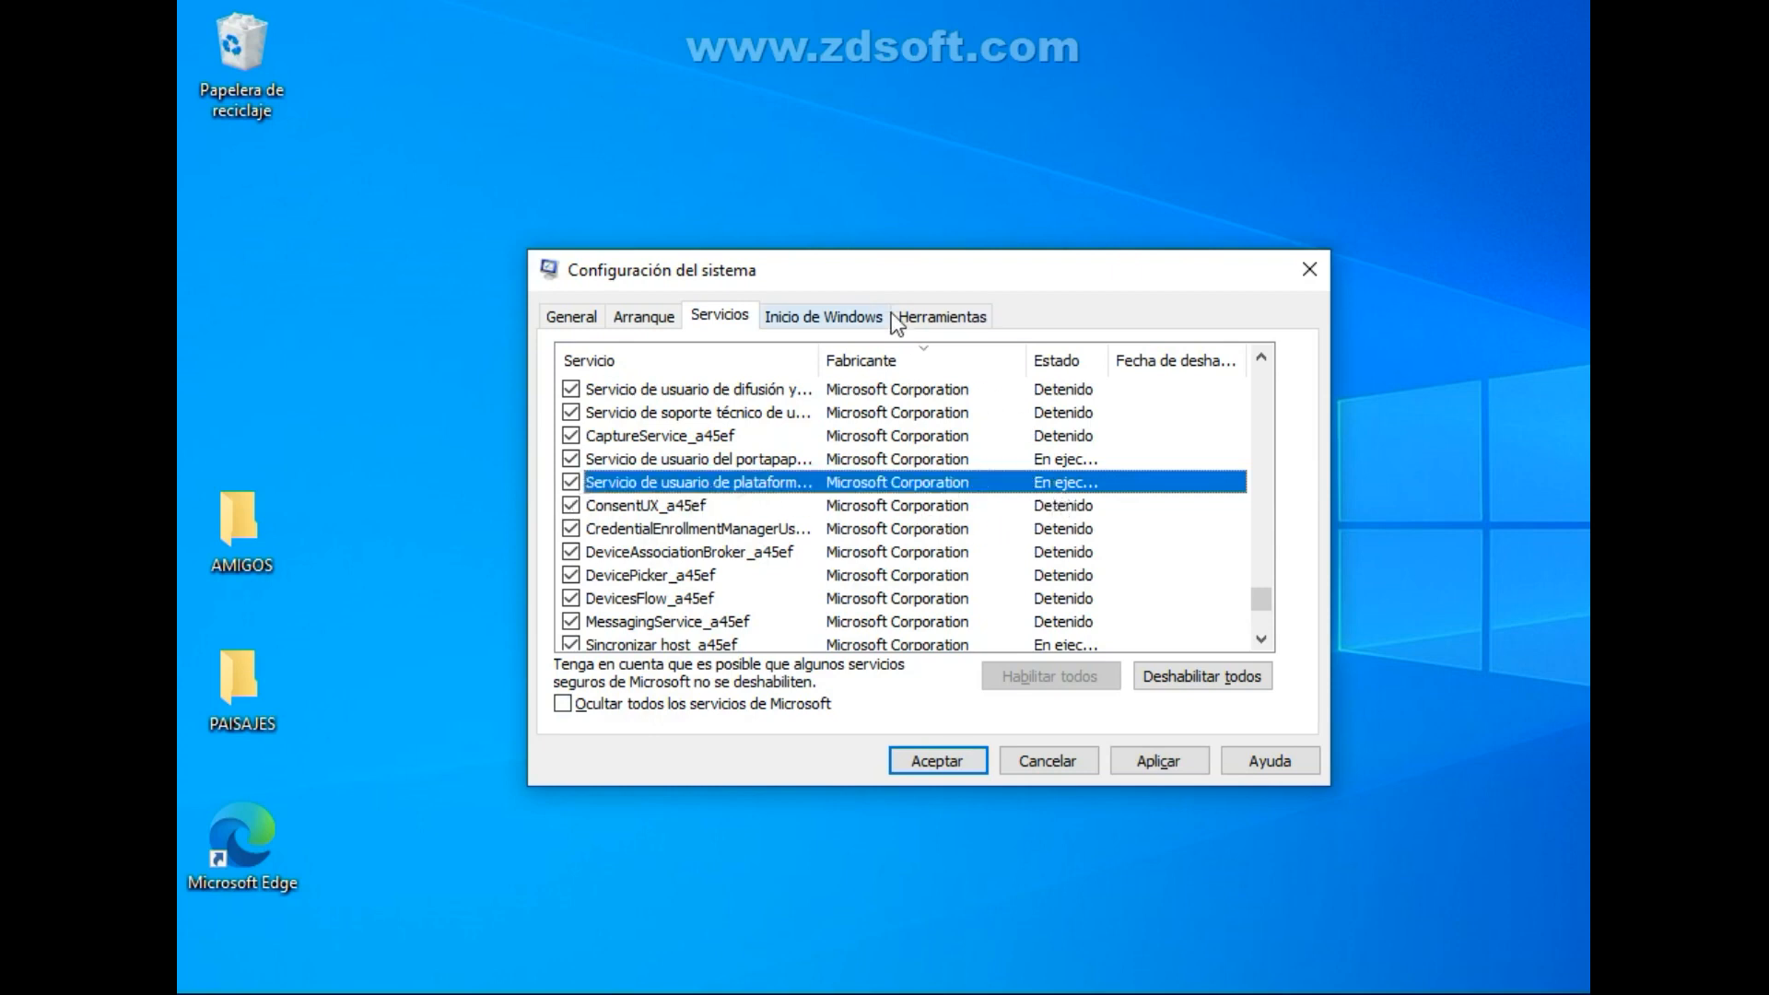
Look over the Inicio de Windows and Herramientas settings and return to the list of services.
click(832, 317)
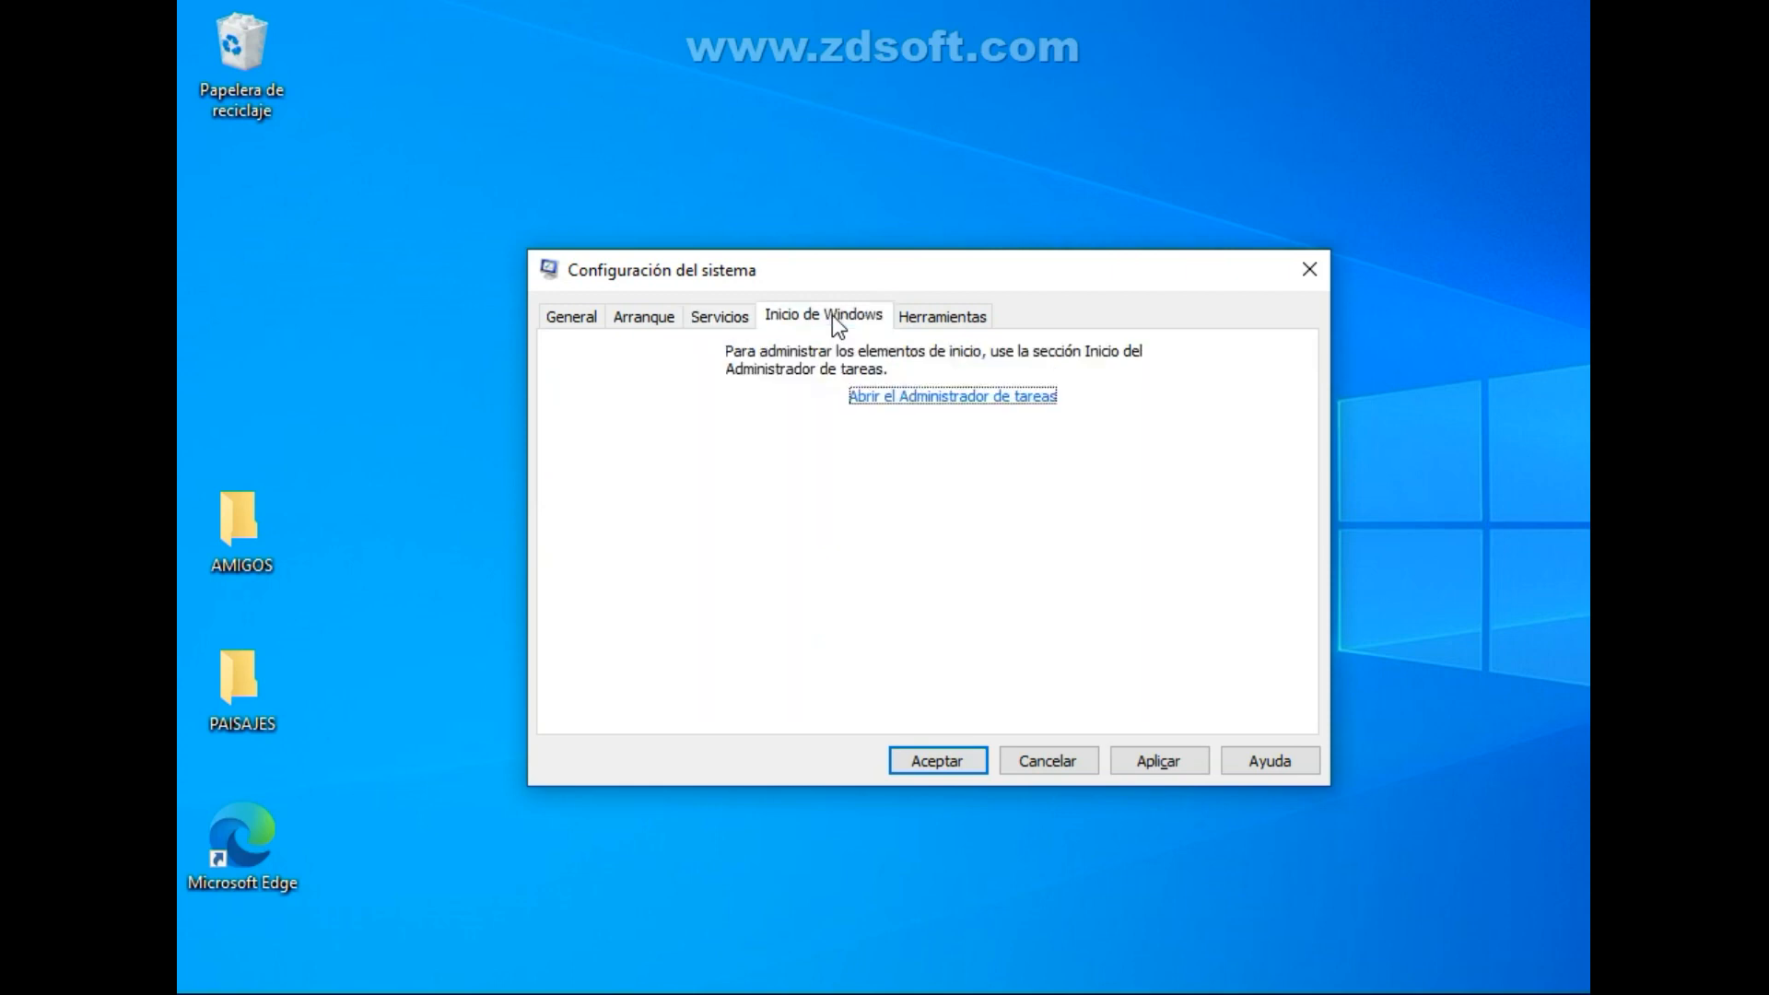
click(950, 330)
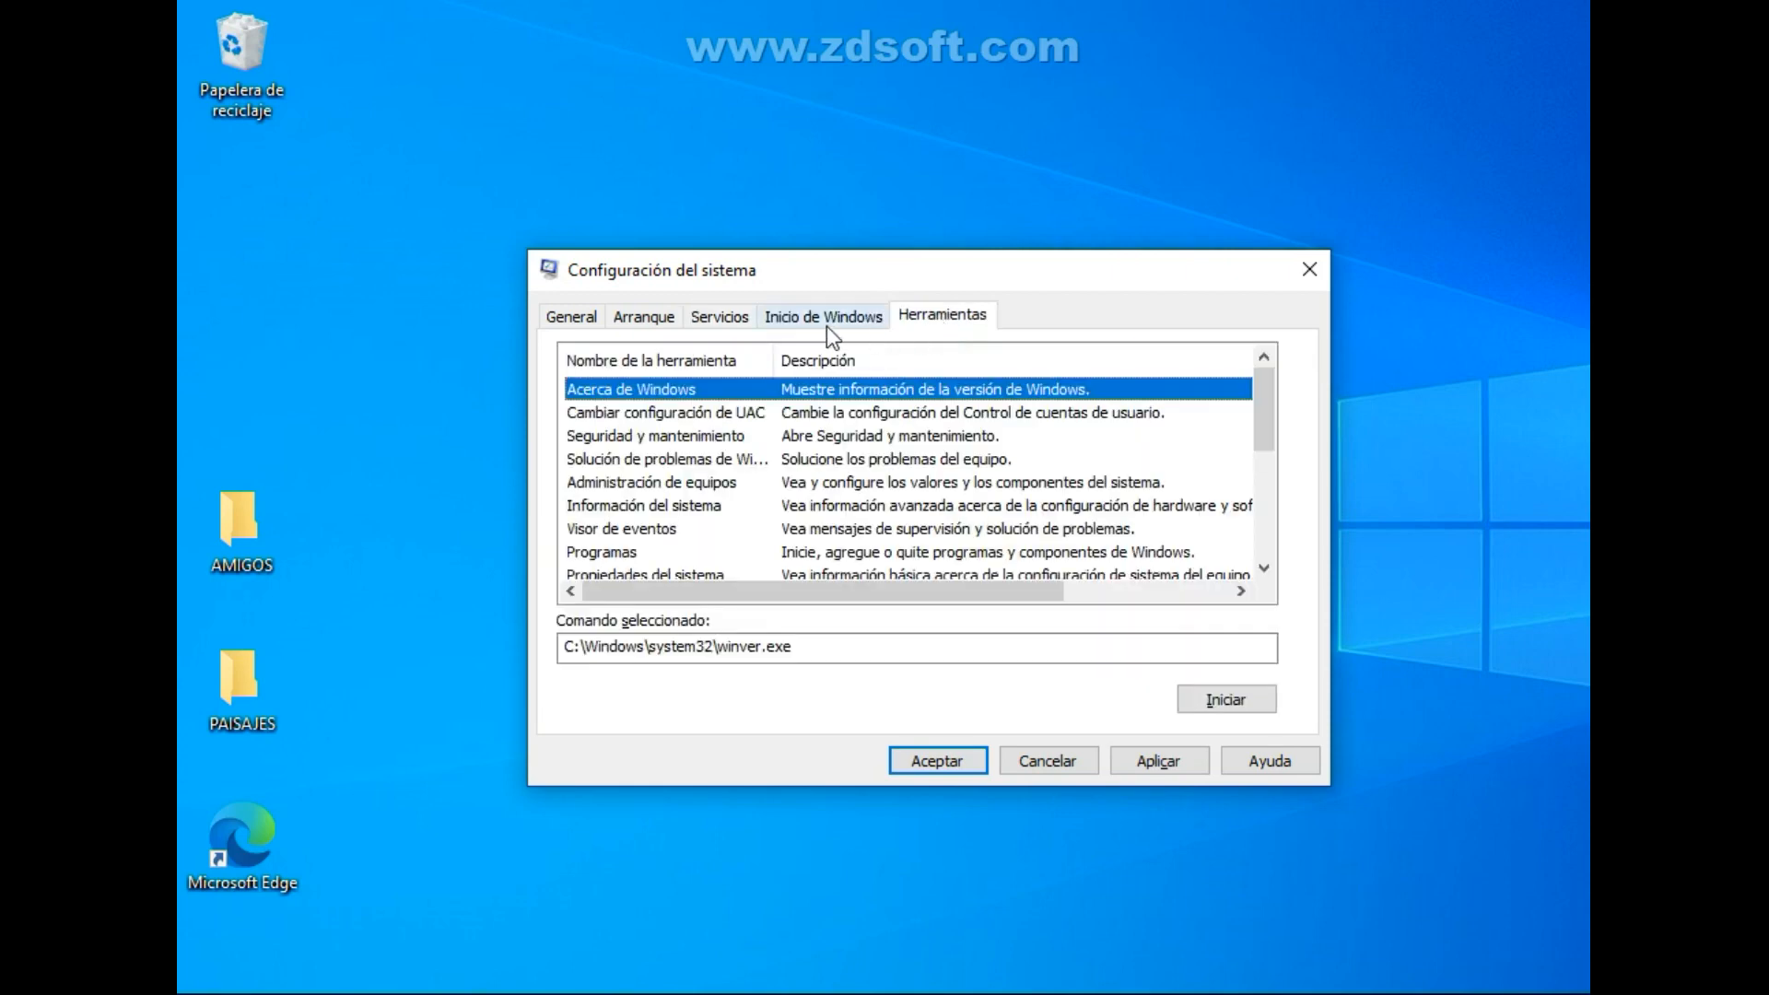
click(733, 322)
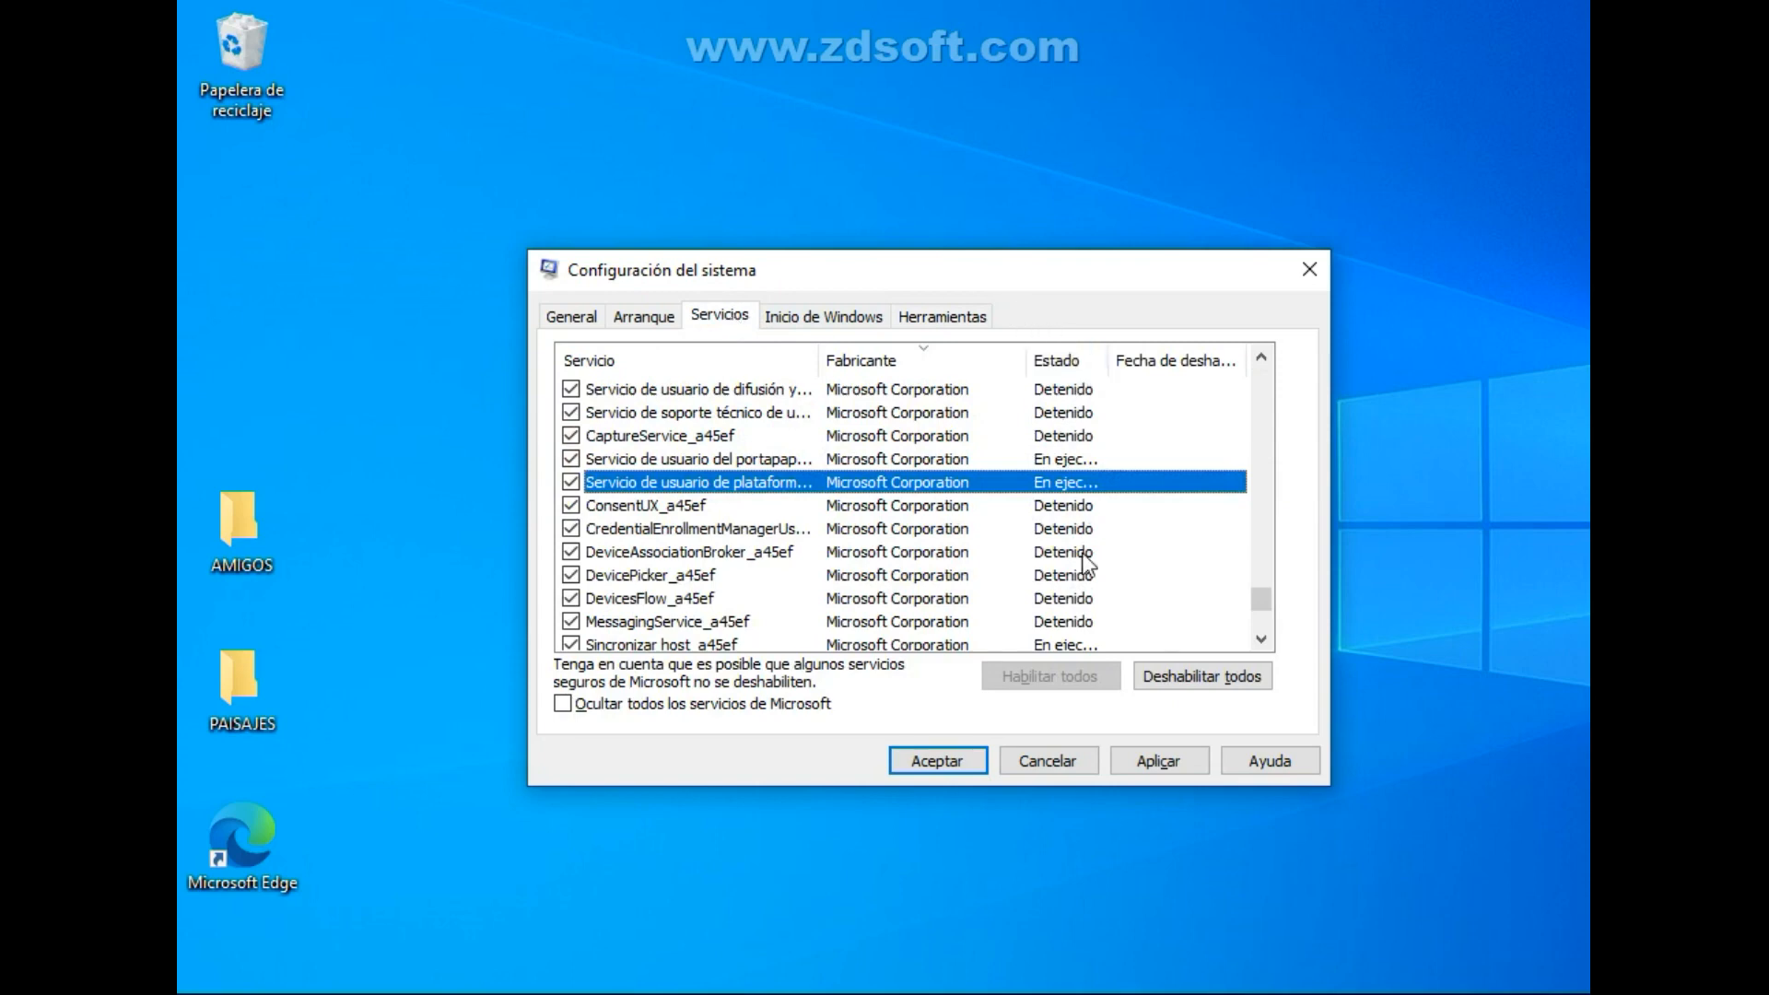
Review the startup and services lists in Administrador de tareas, including the actions available for the Audiosrv service, and close it.
right_click(1195, 988)
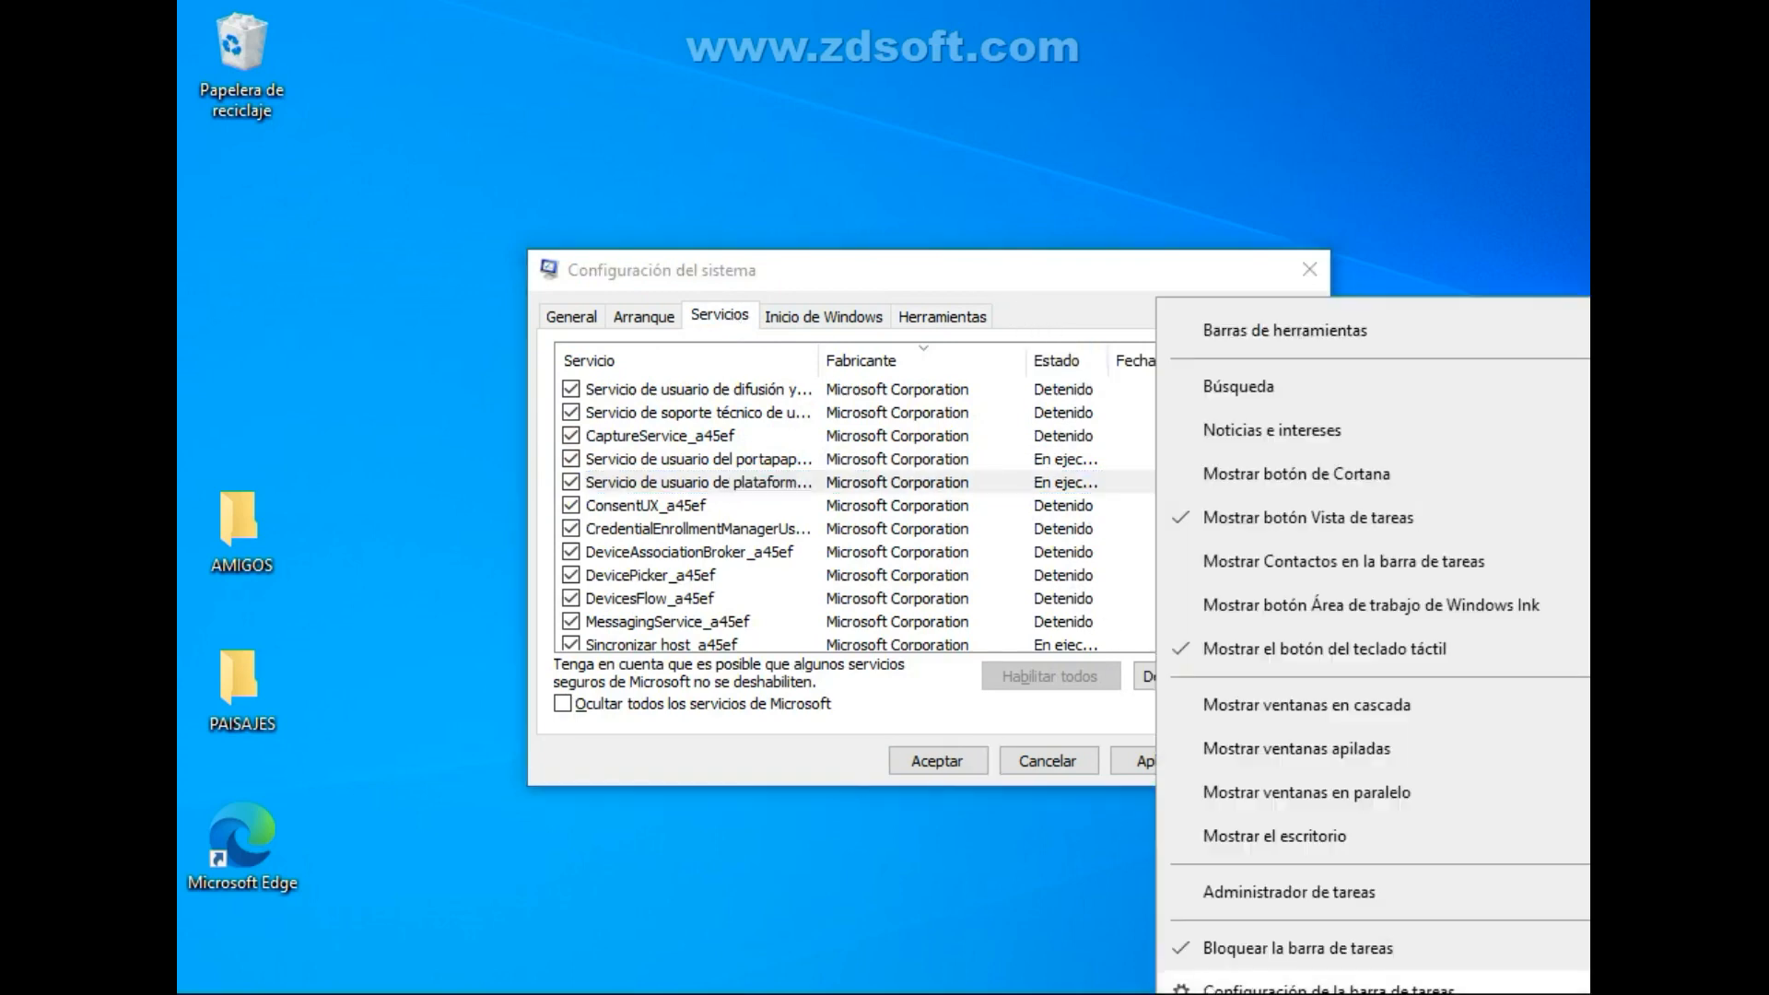
click(1295, 901)
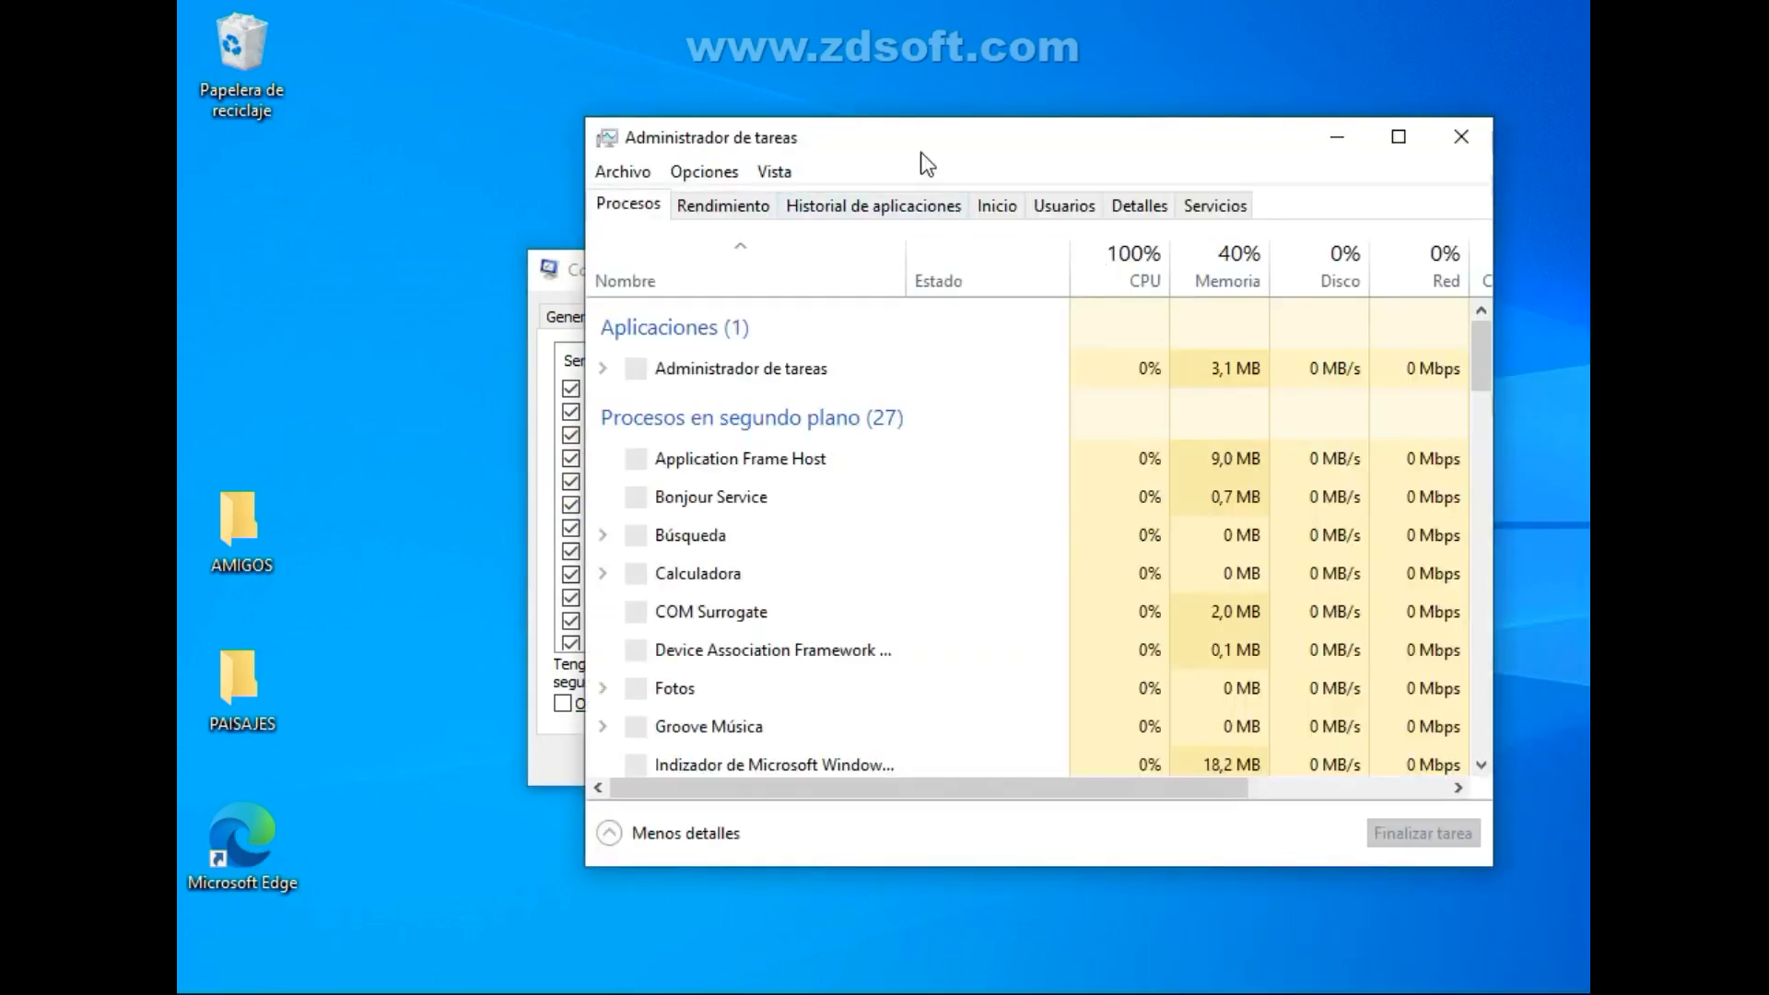
drag(921, 154, 819, 169)
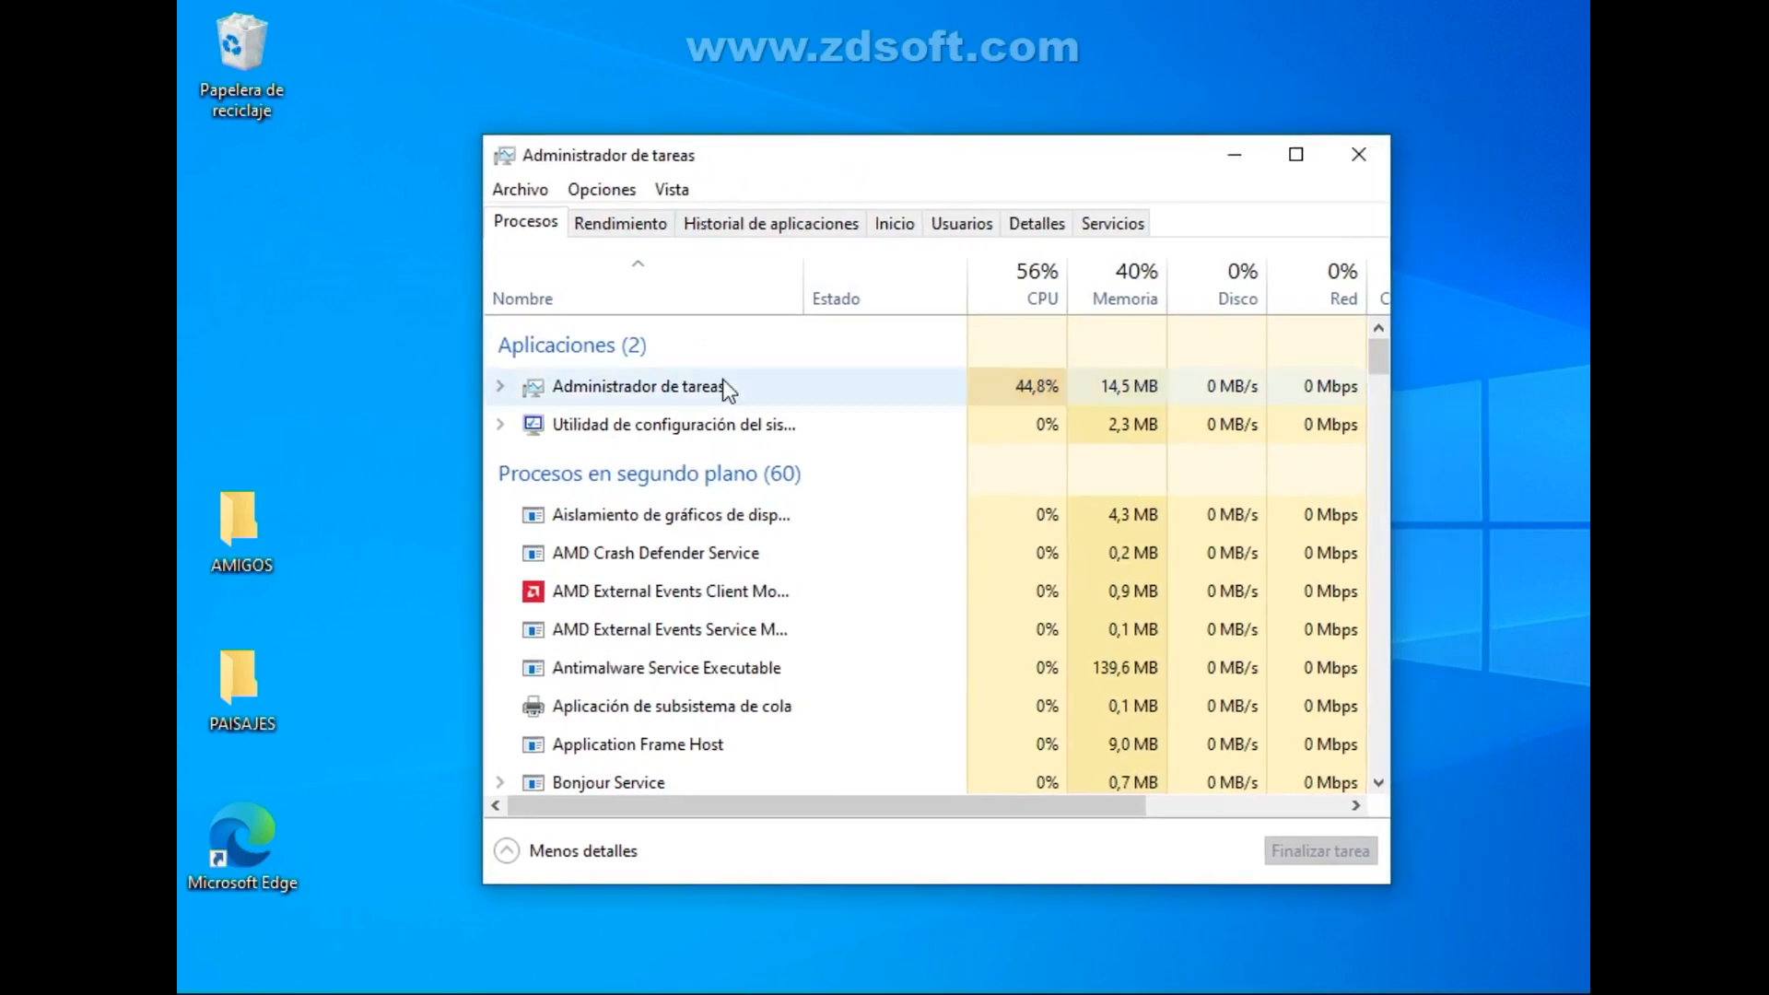
click(893, 227)
click(1115, 226)
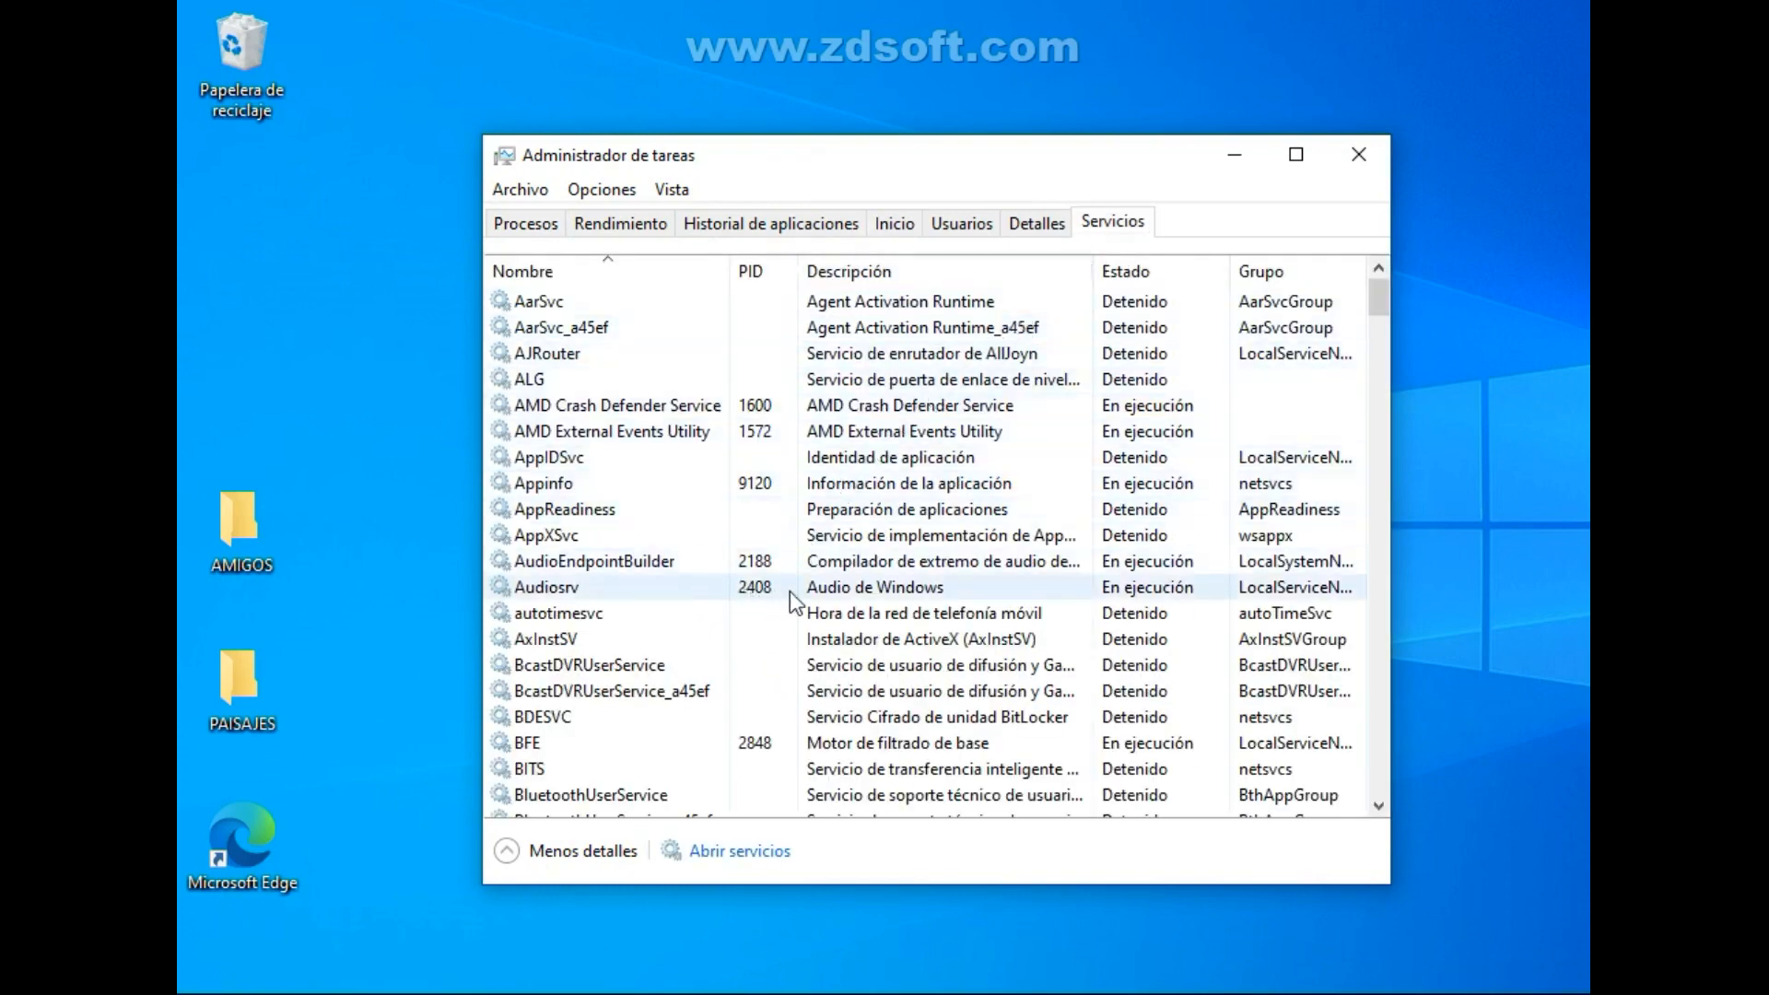
right_click(1137, 590)
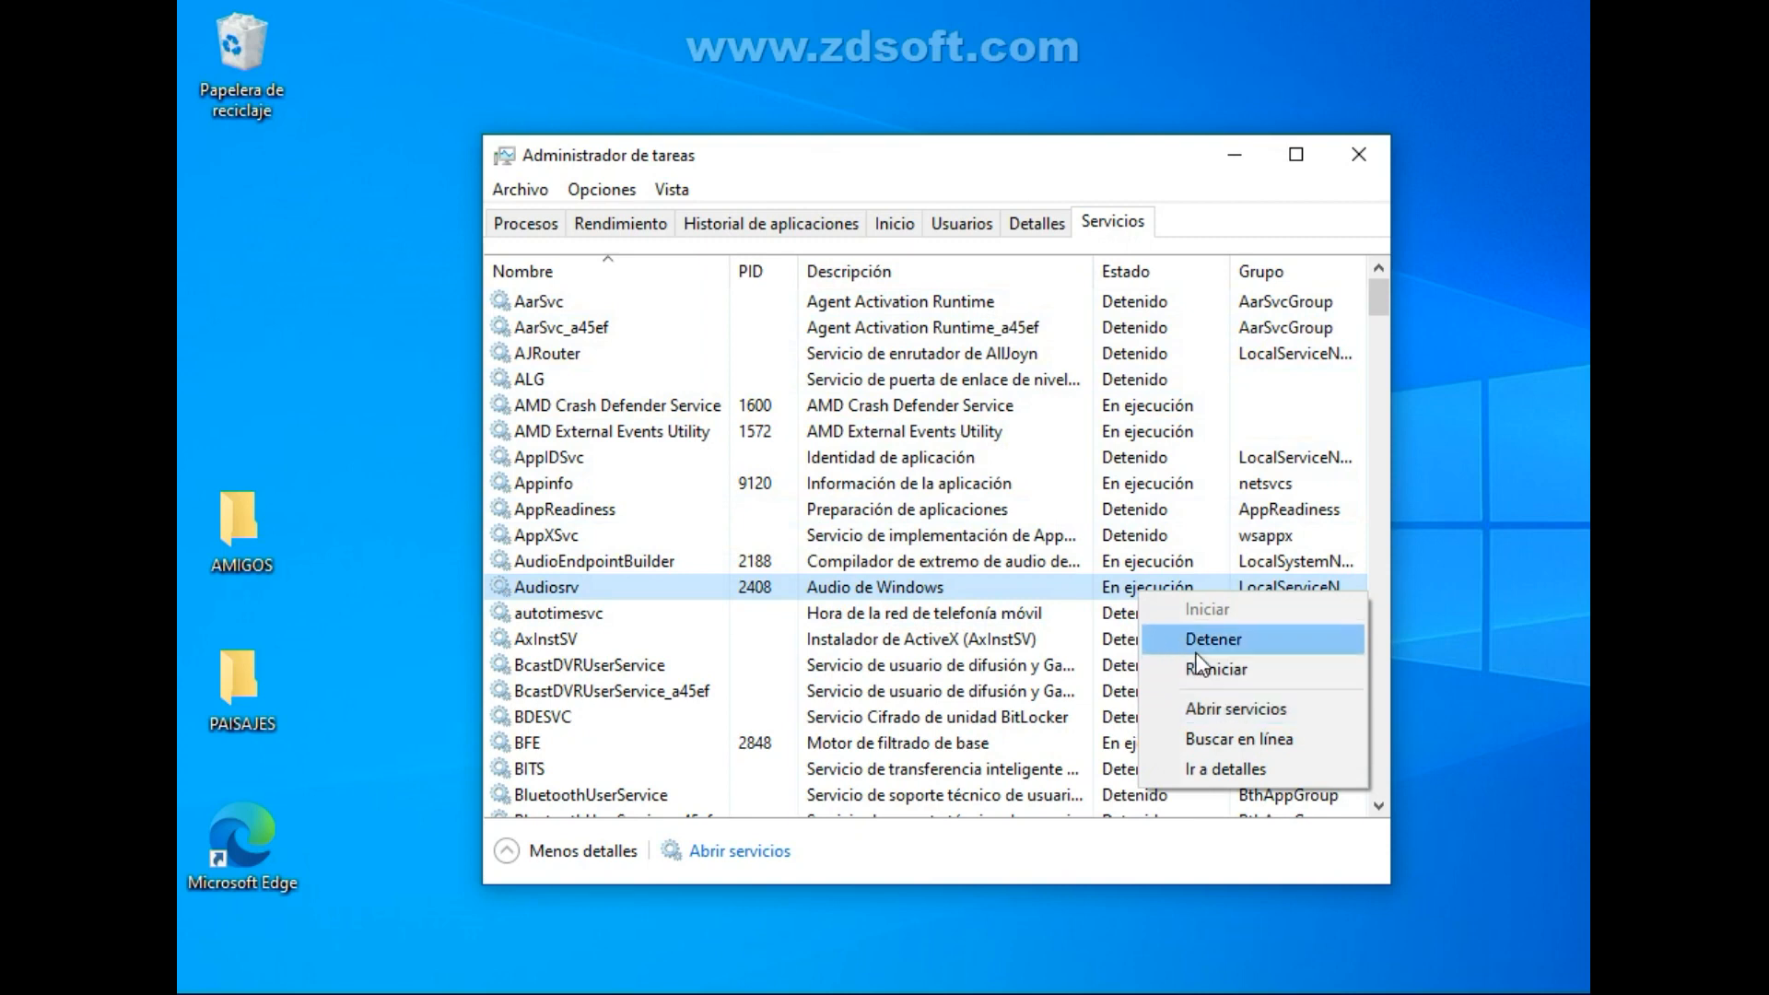
click(1014, 594)
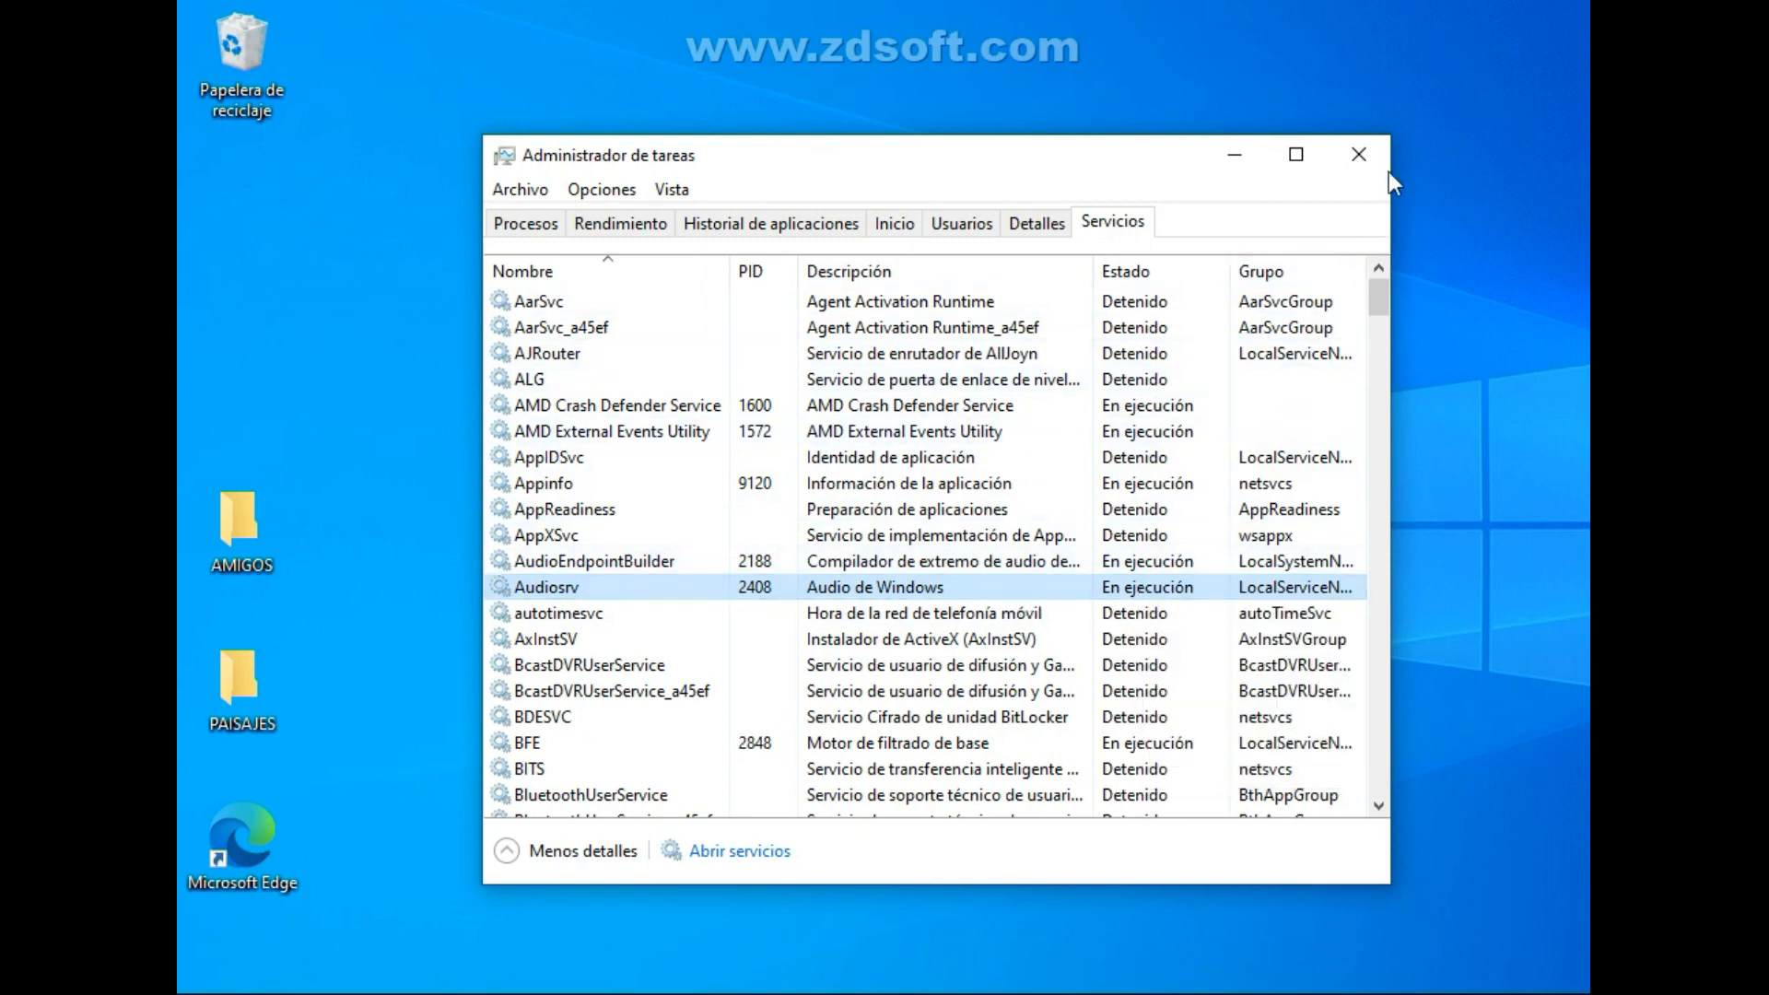
click(1366, 152)
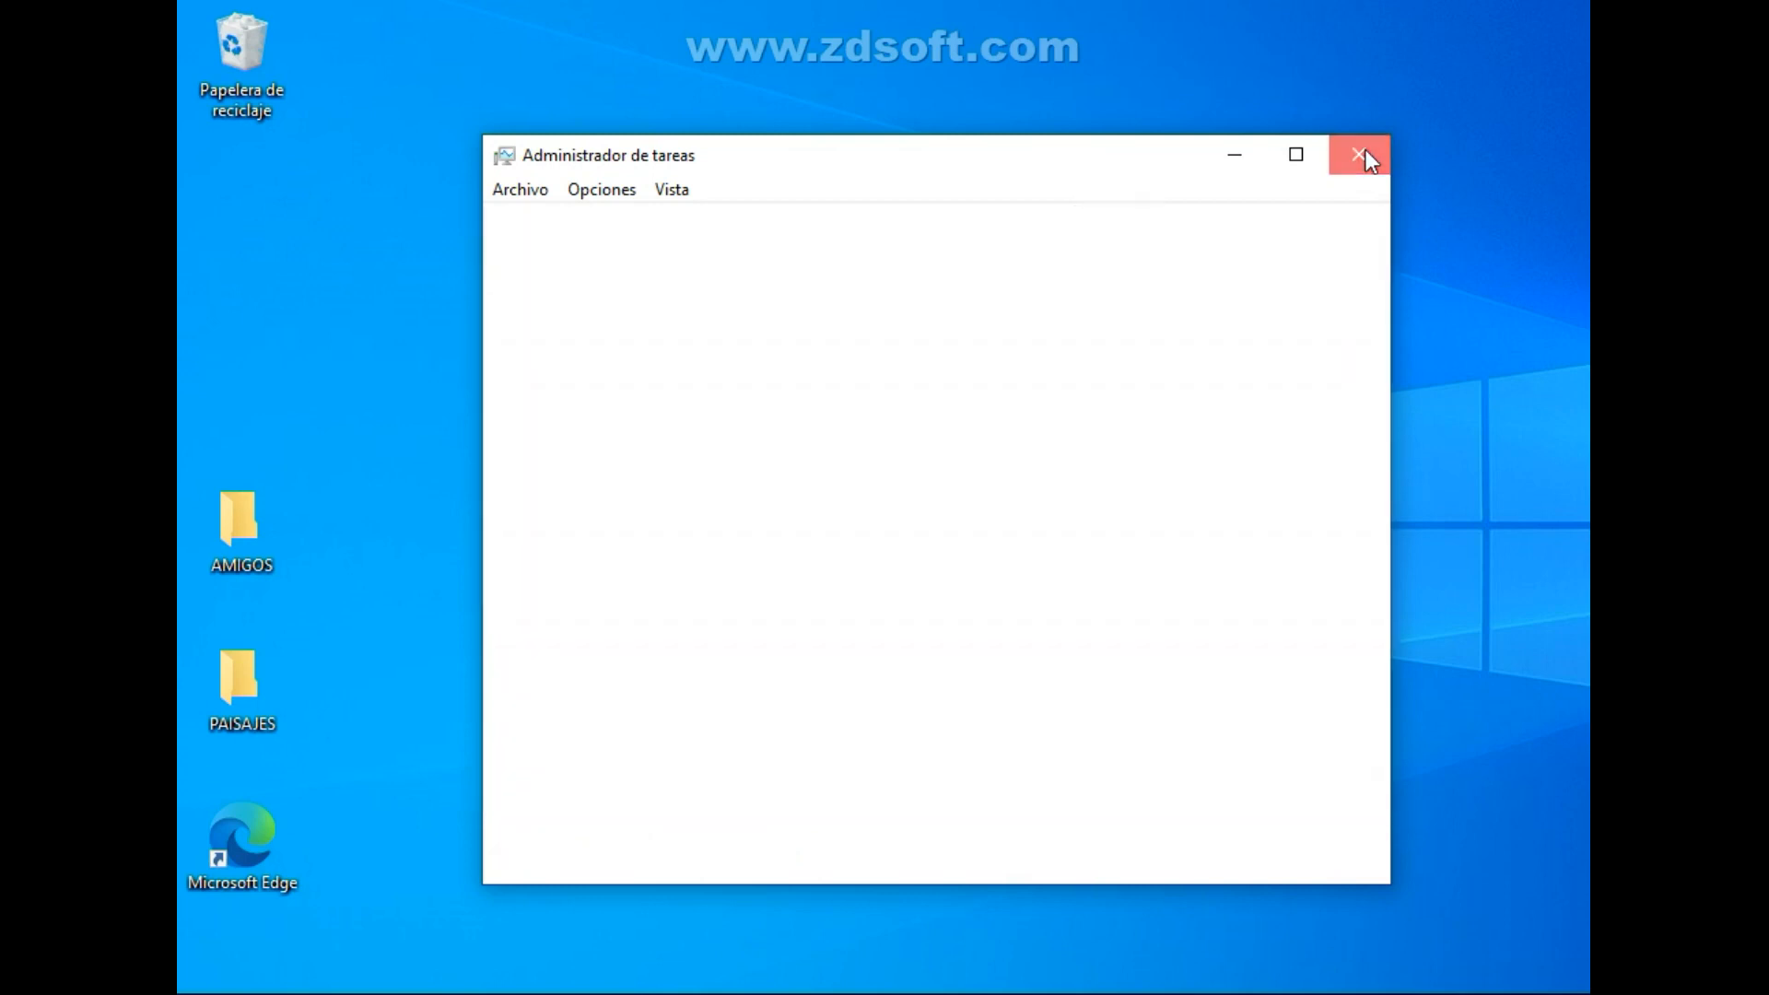
Refresh the desktop and apply the pending changes in Configuración del sistema.
right_click(1443, 464)
click(1487, 541)
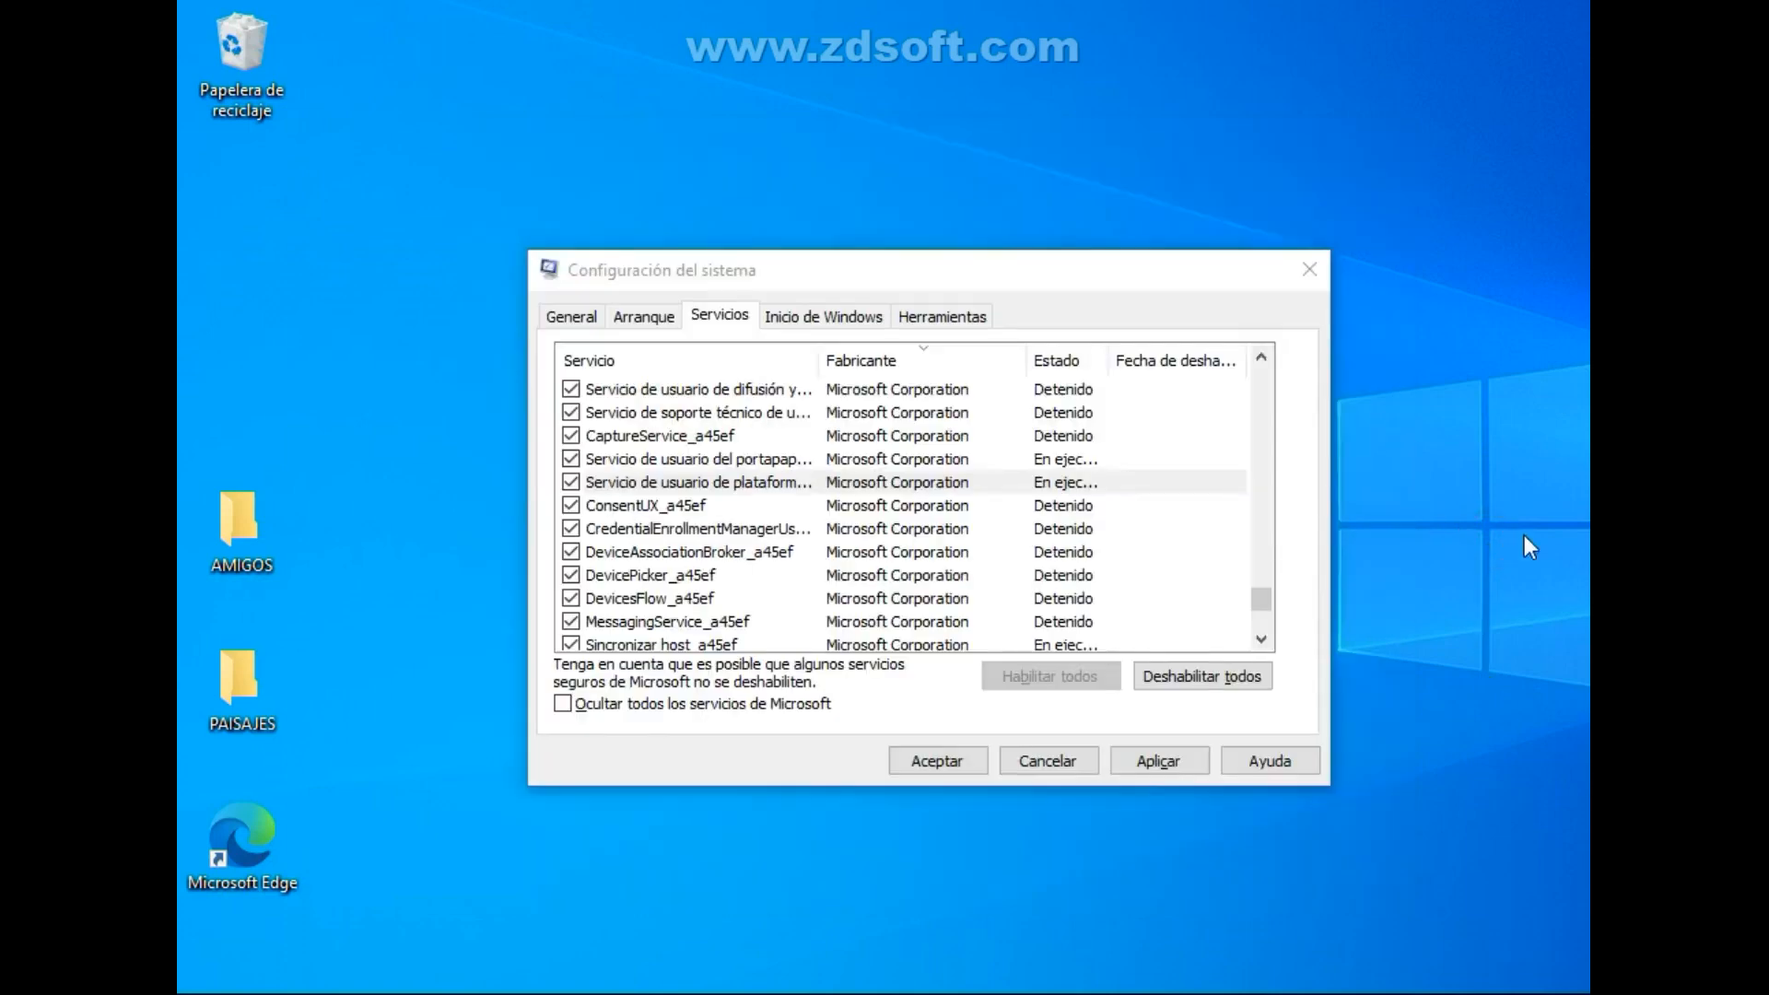
click(1171, 760)
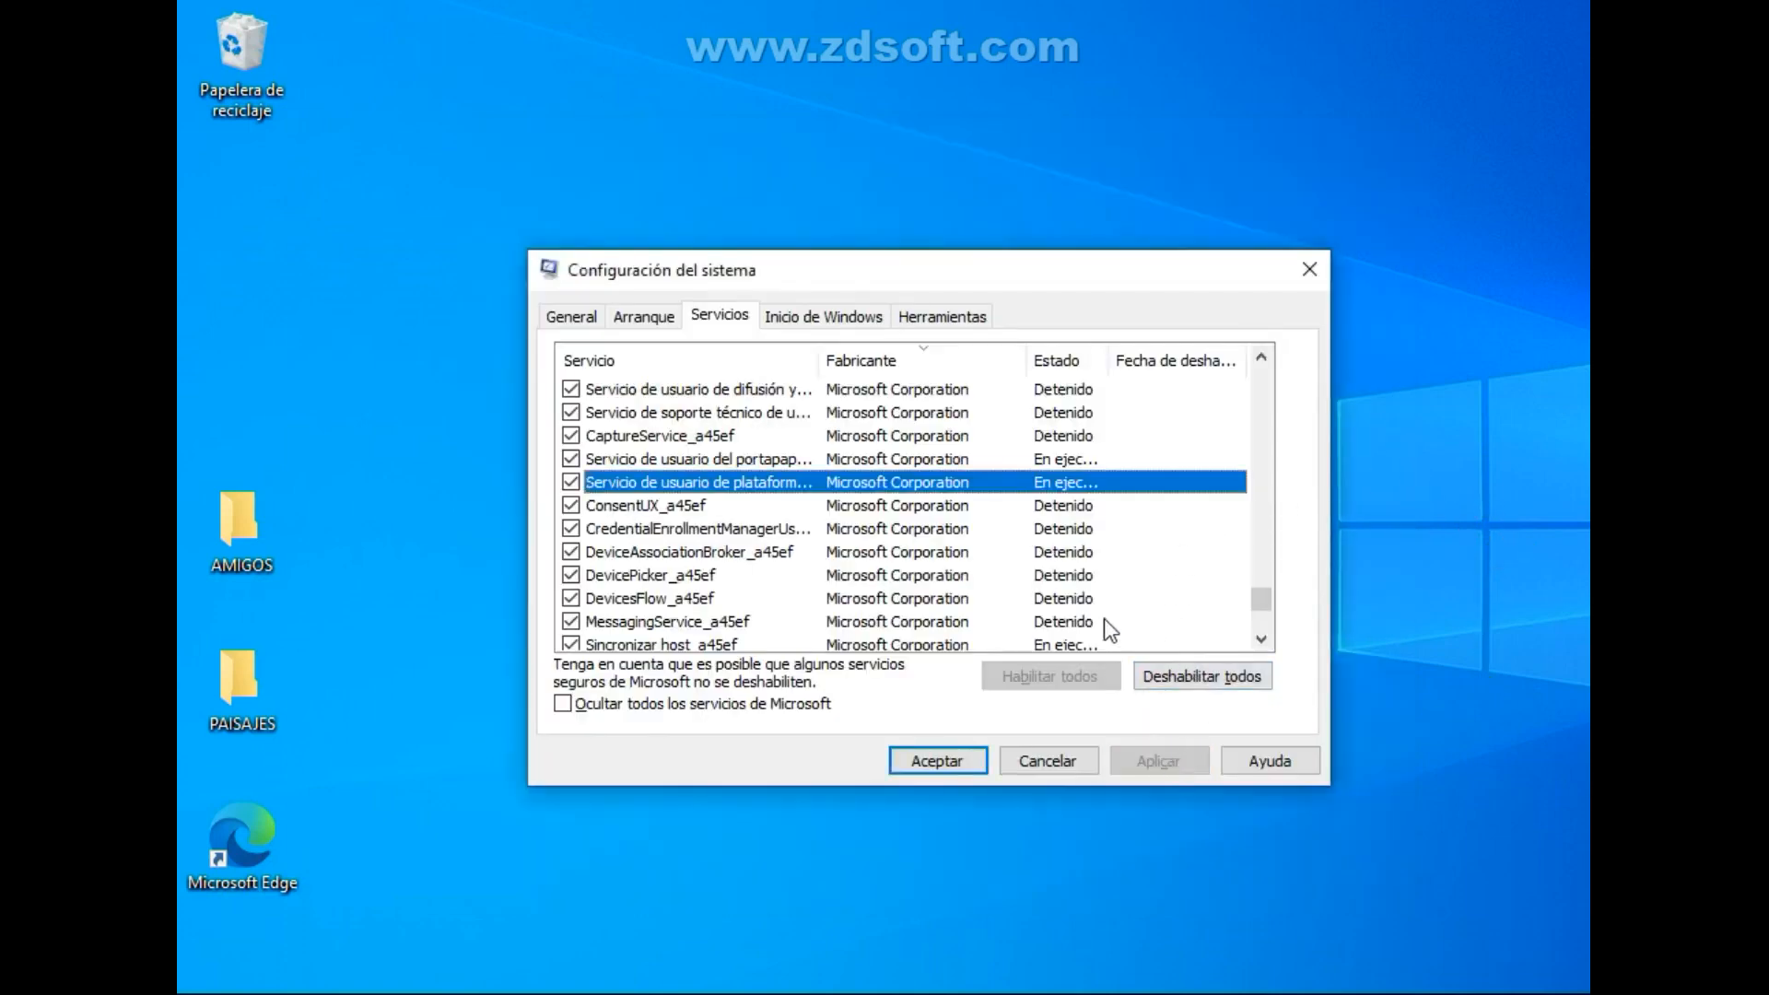
Review the Herramientas, Arranque and General settings of Configuración del sistema.
click(937, 318)
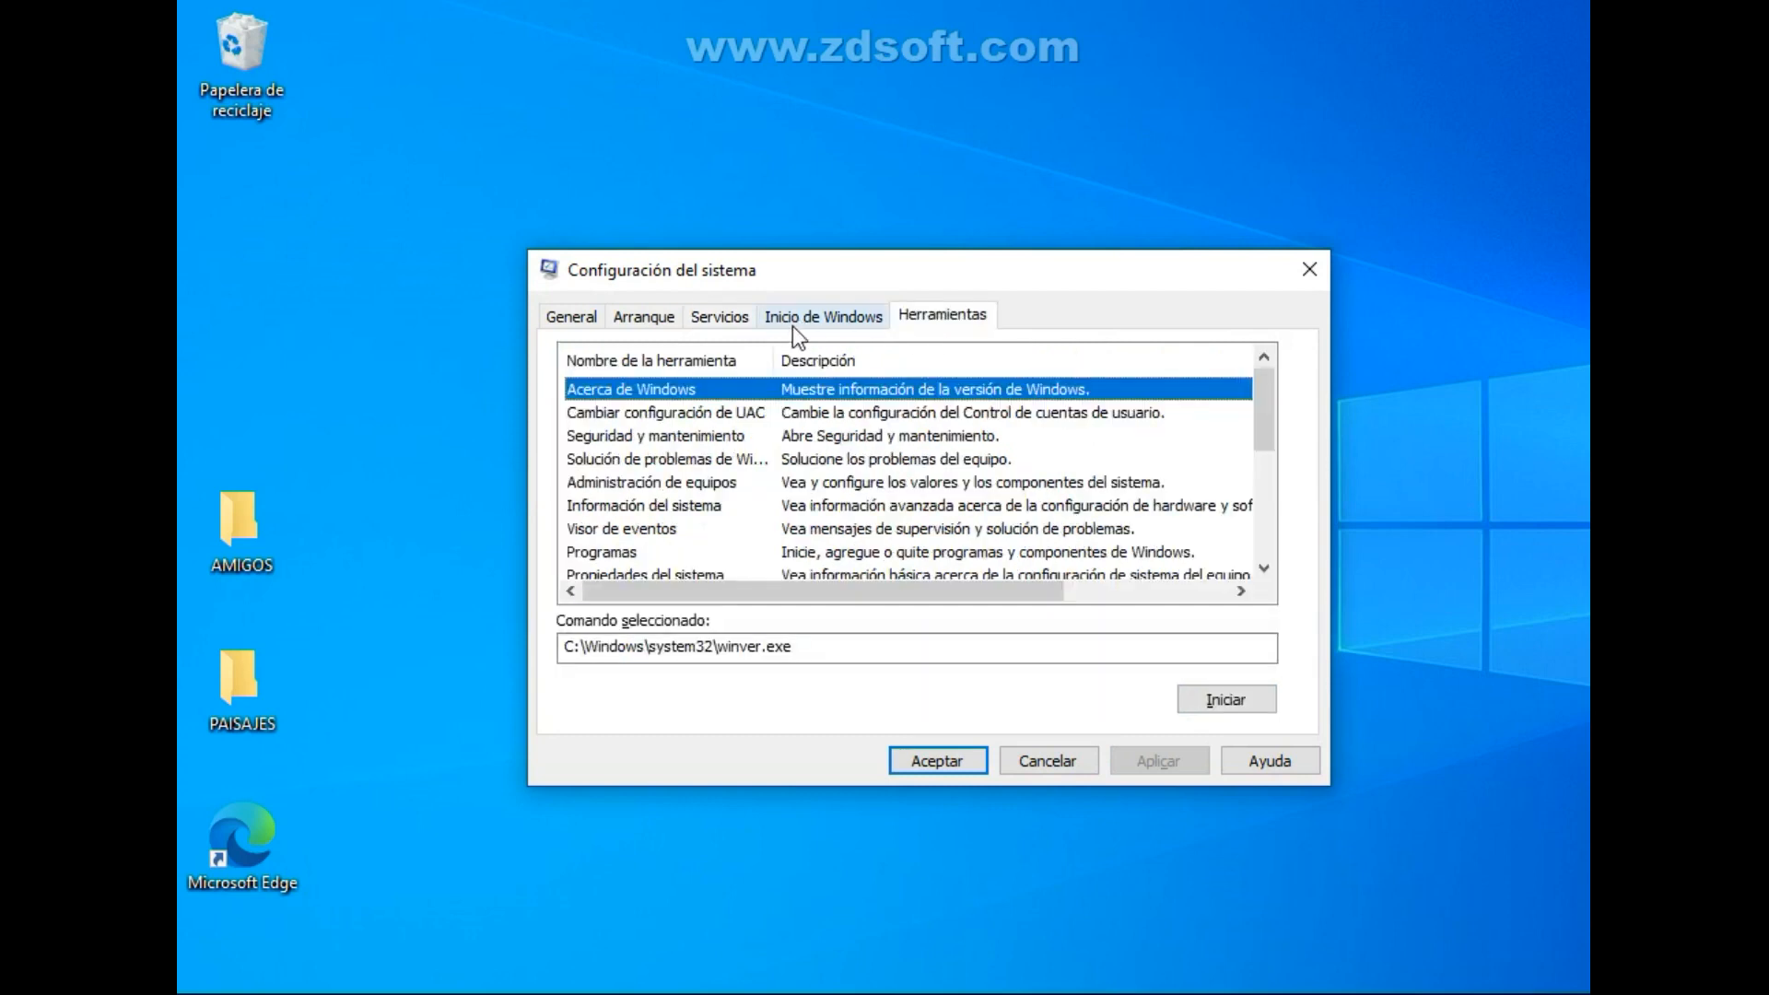
click(649, 318)
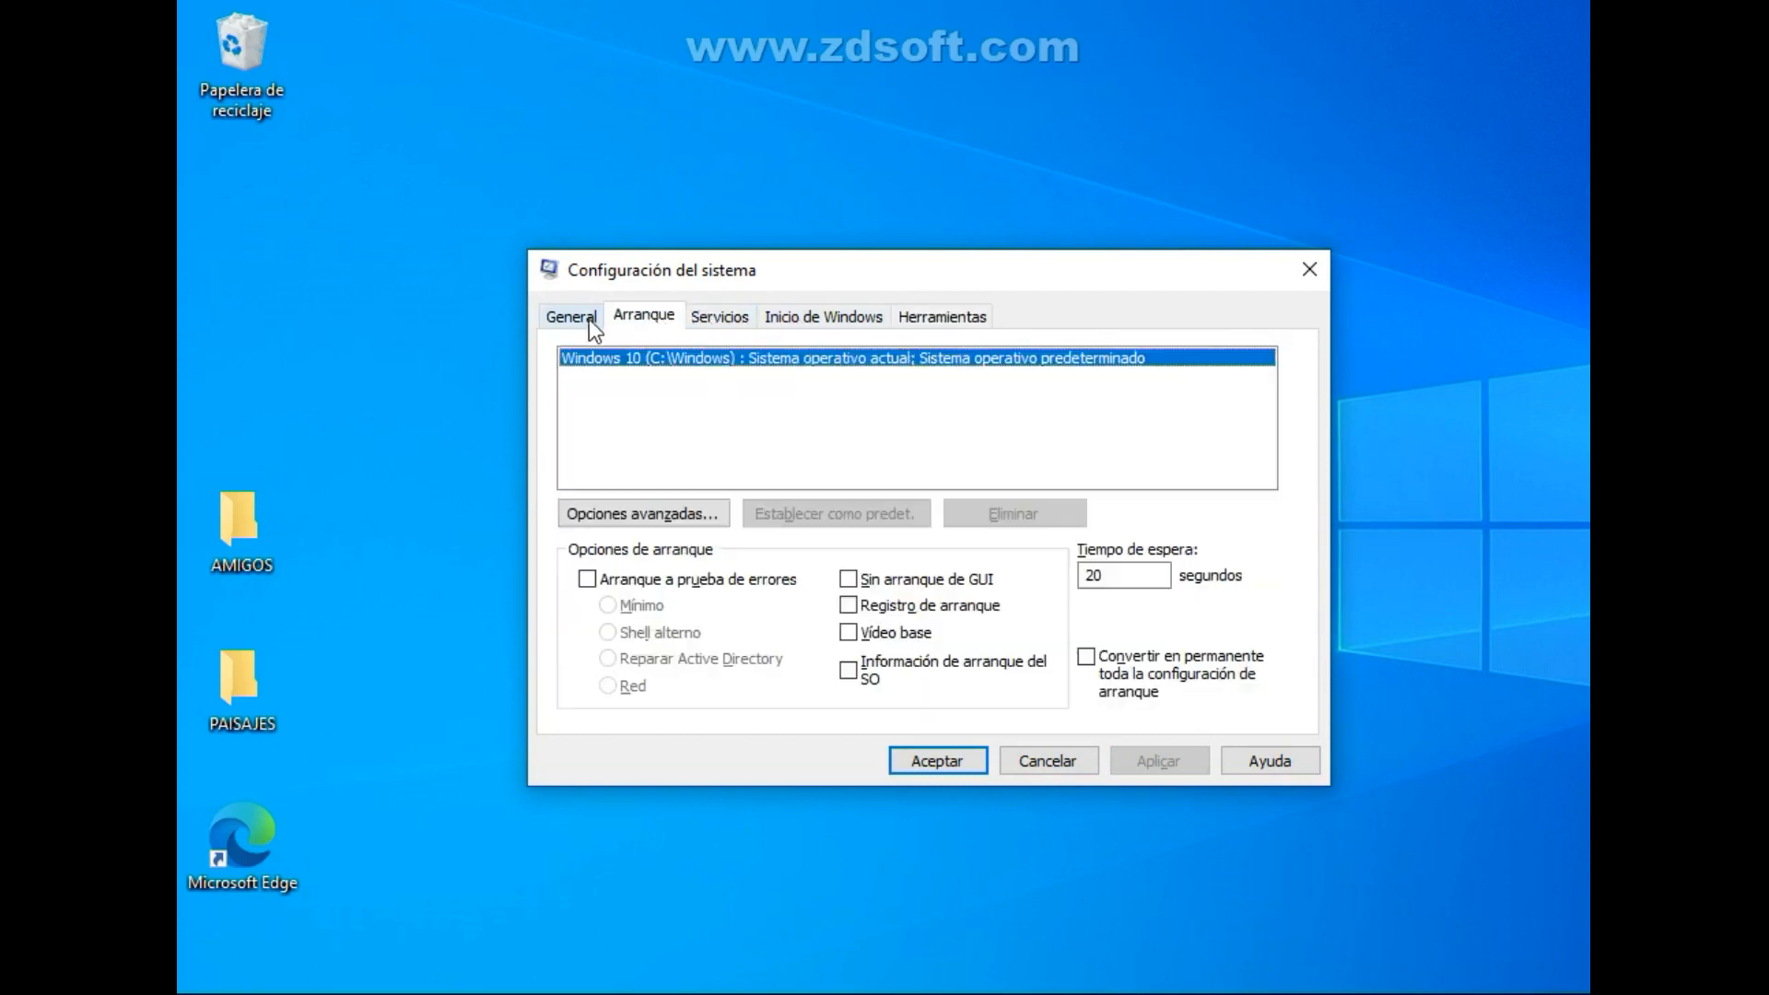
click(589, 318)
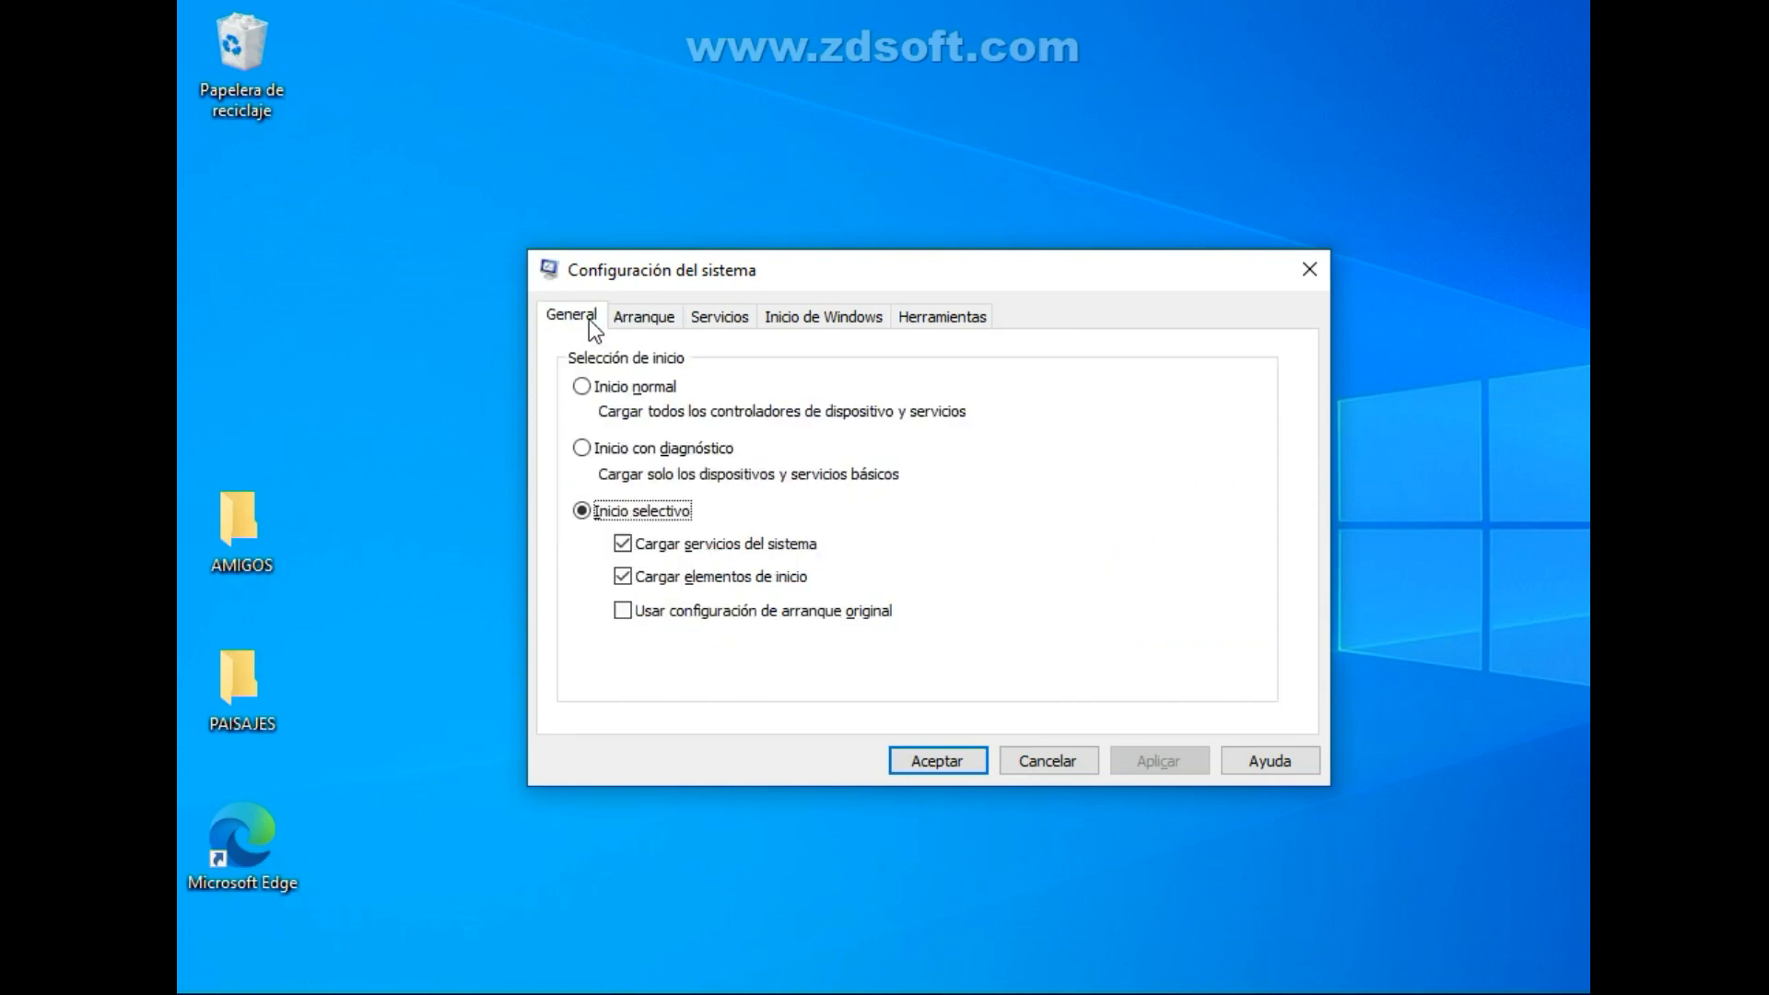
Accept the Configuración del sistema settings, exit without restarting the computer, and refresh the desktop several times.
click(957, 761)
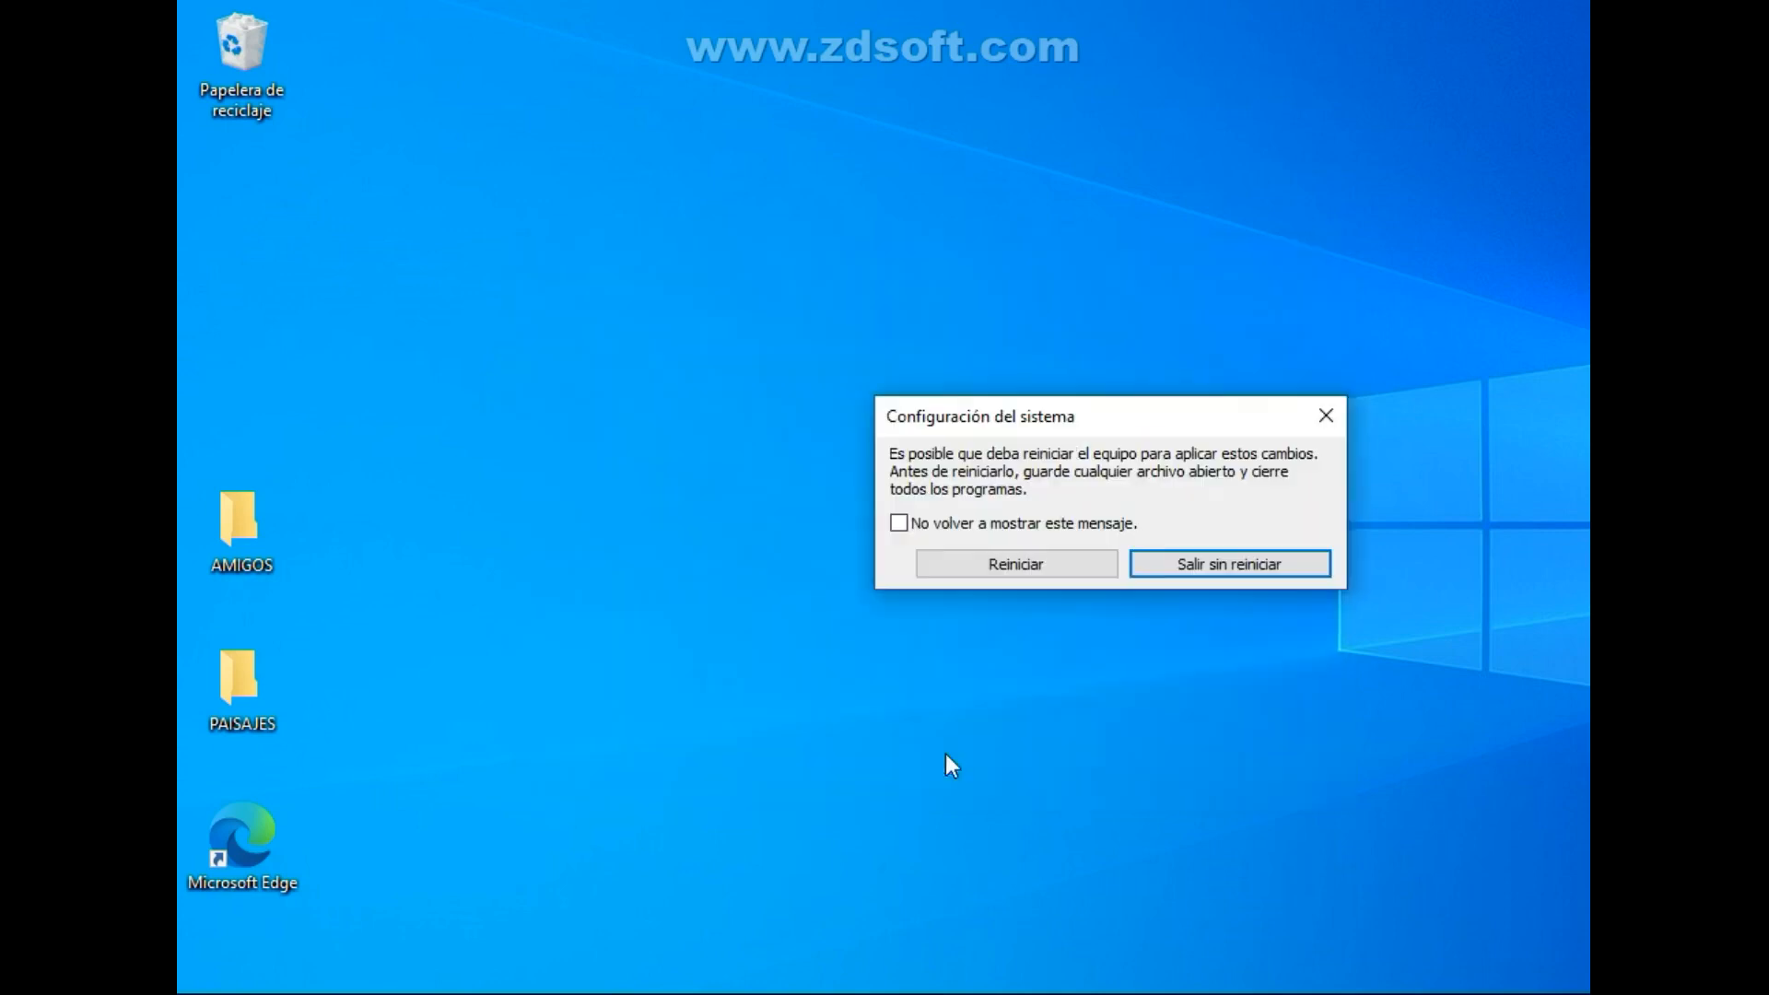
click(1236, 564)
right_click(815, 464)
click(894, 534)
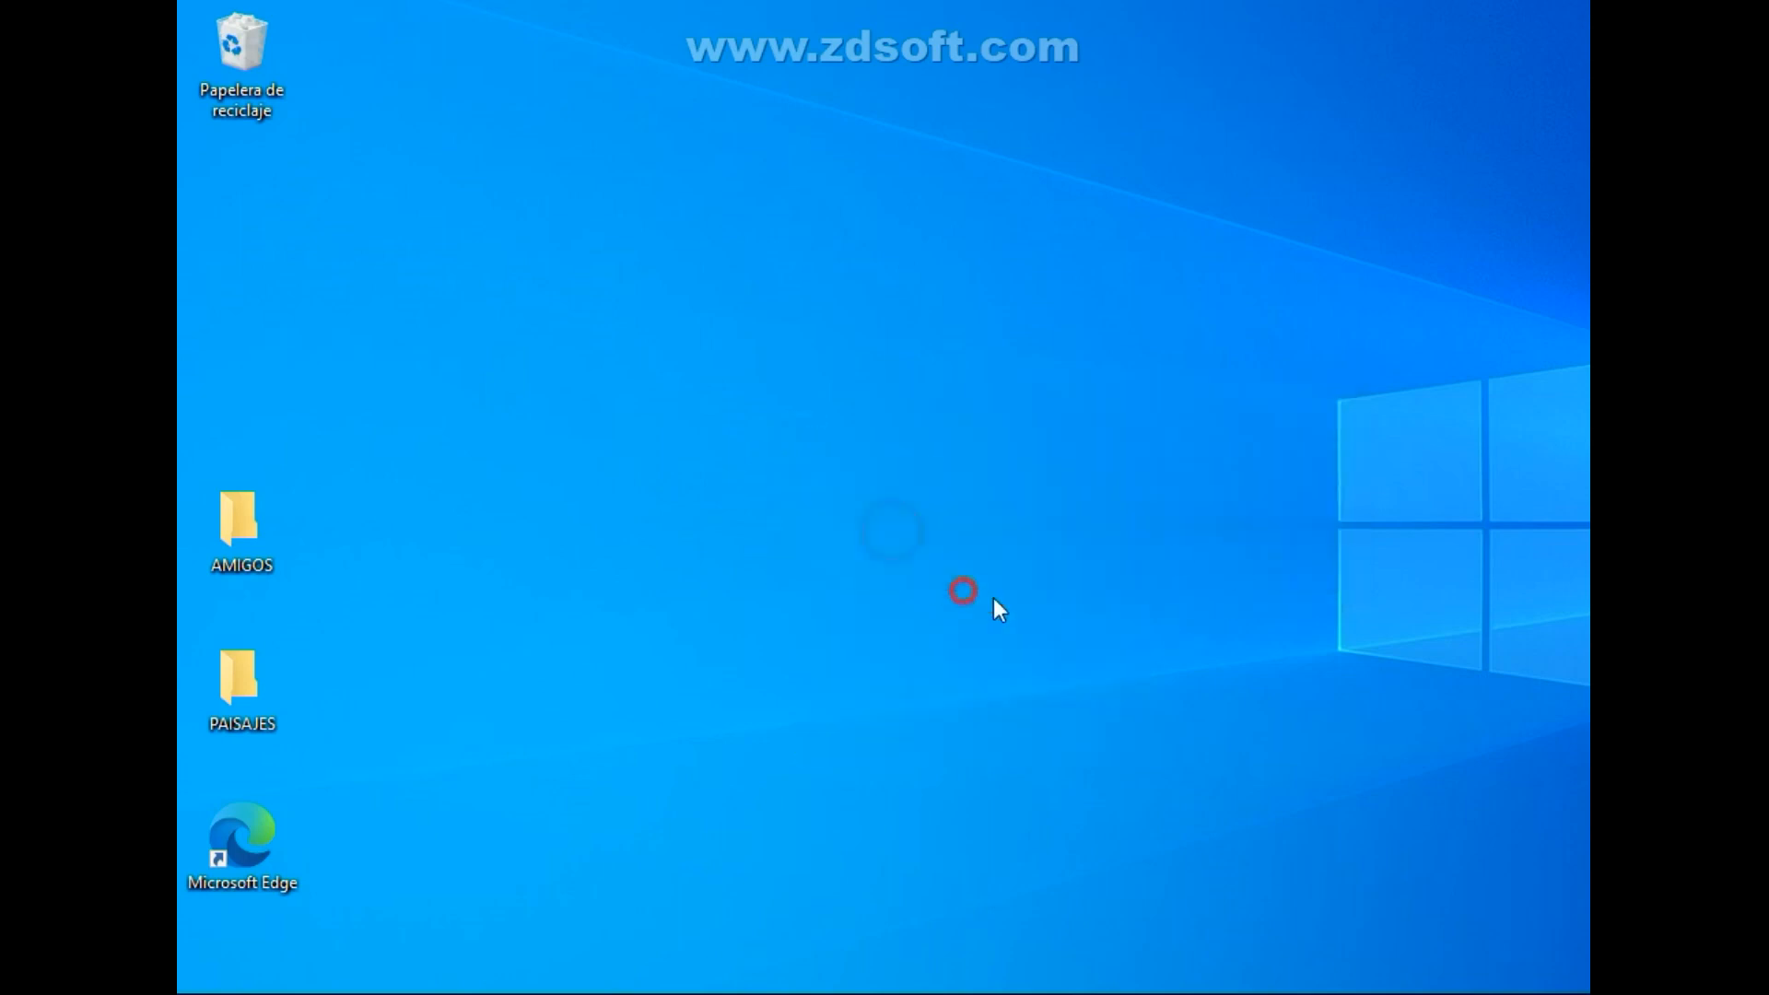
right_click(840, 407)
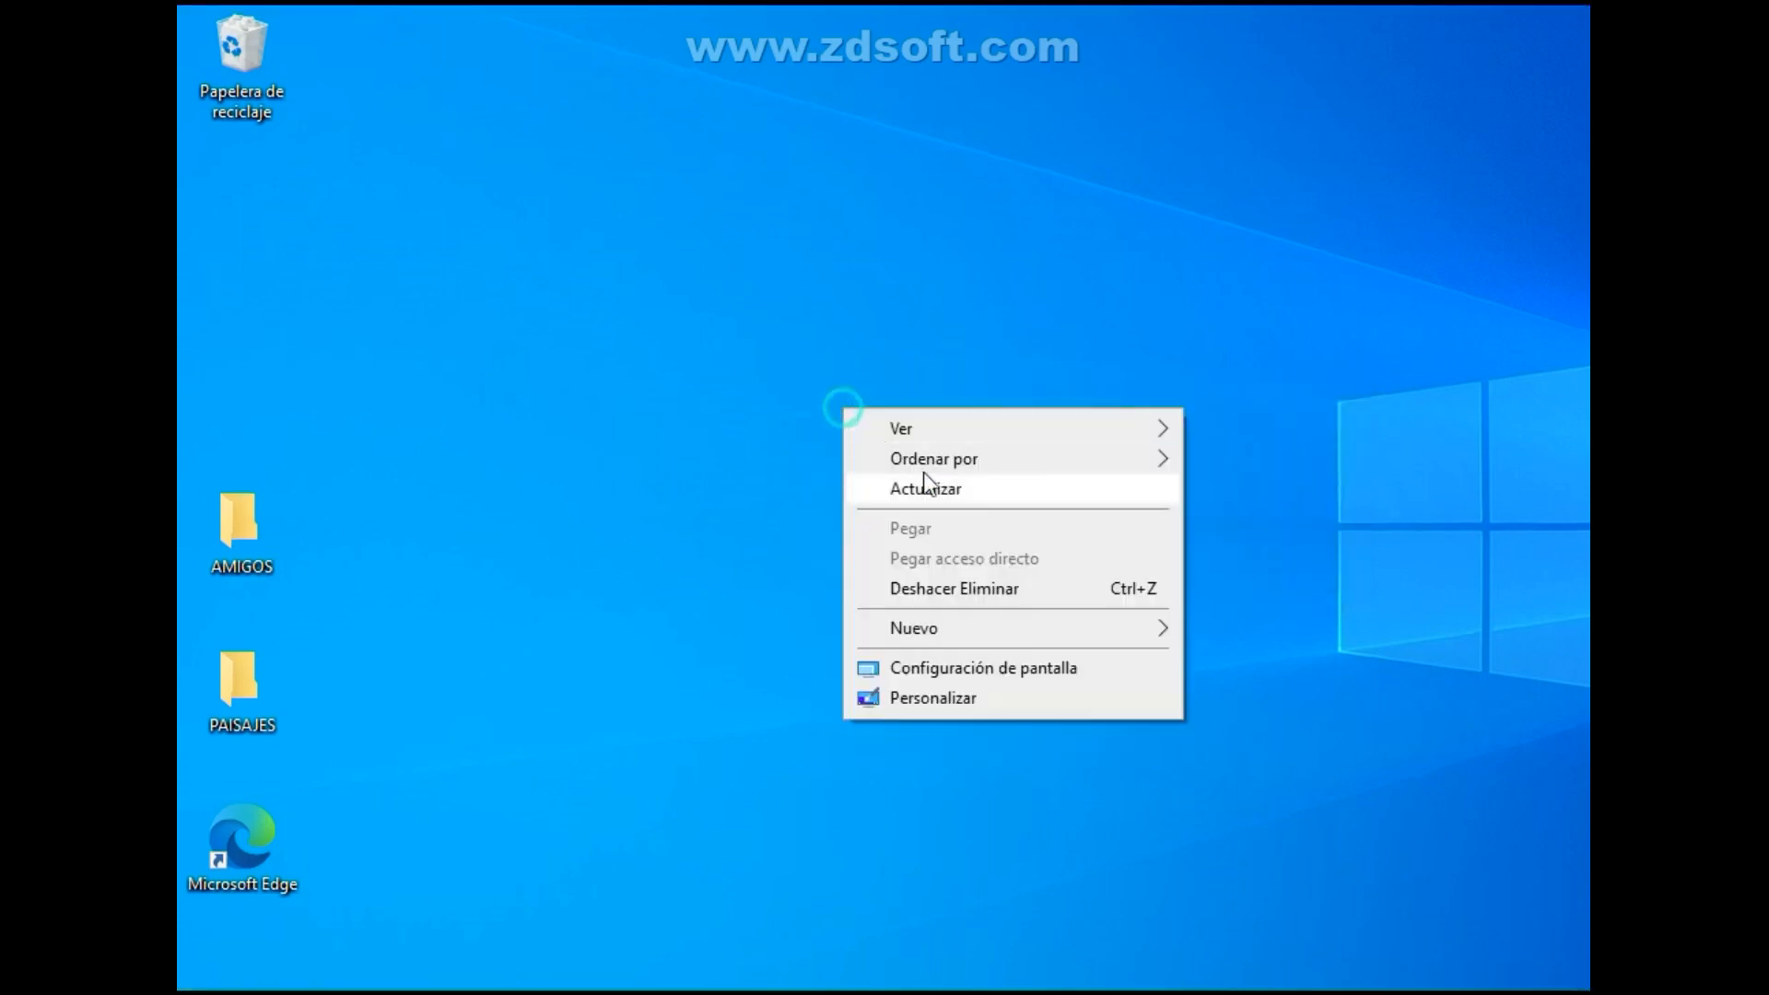
click(921, 486)
click(874, 579)
right_click(943, 577)
click(1032, 659)
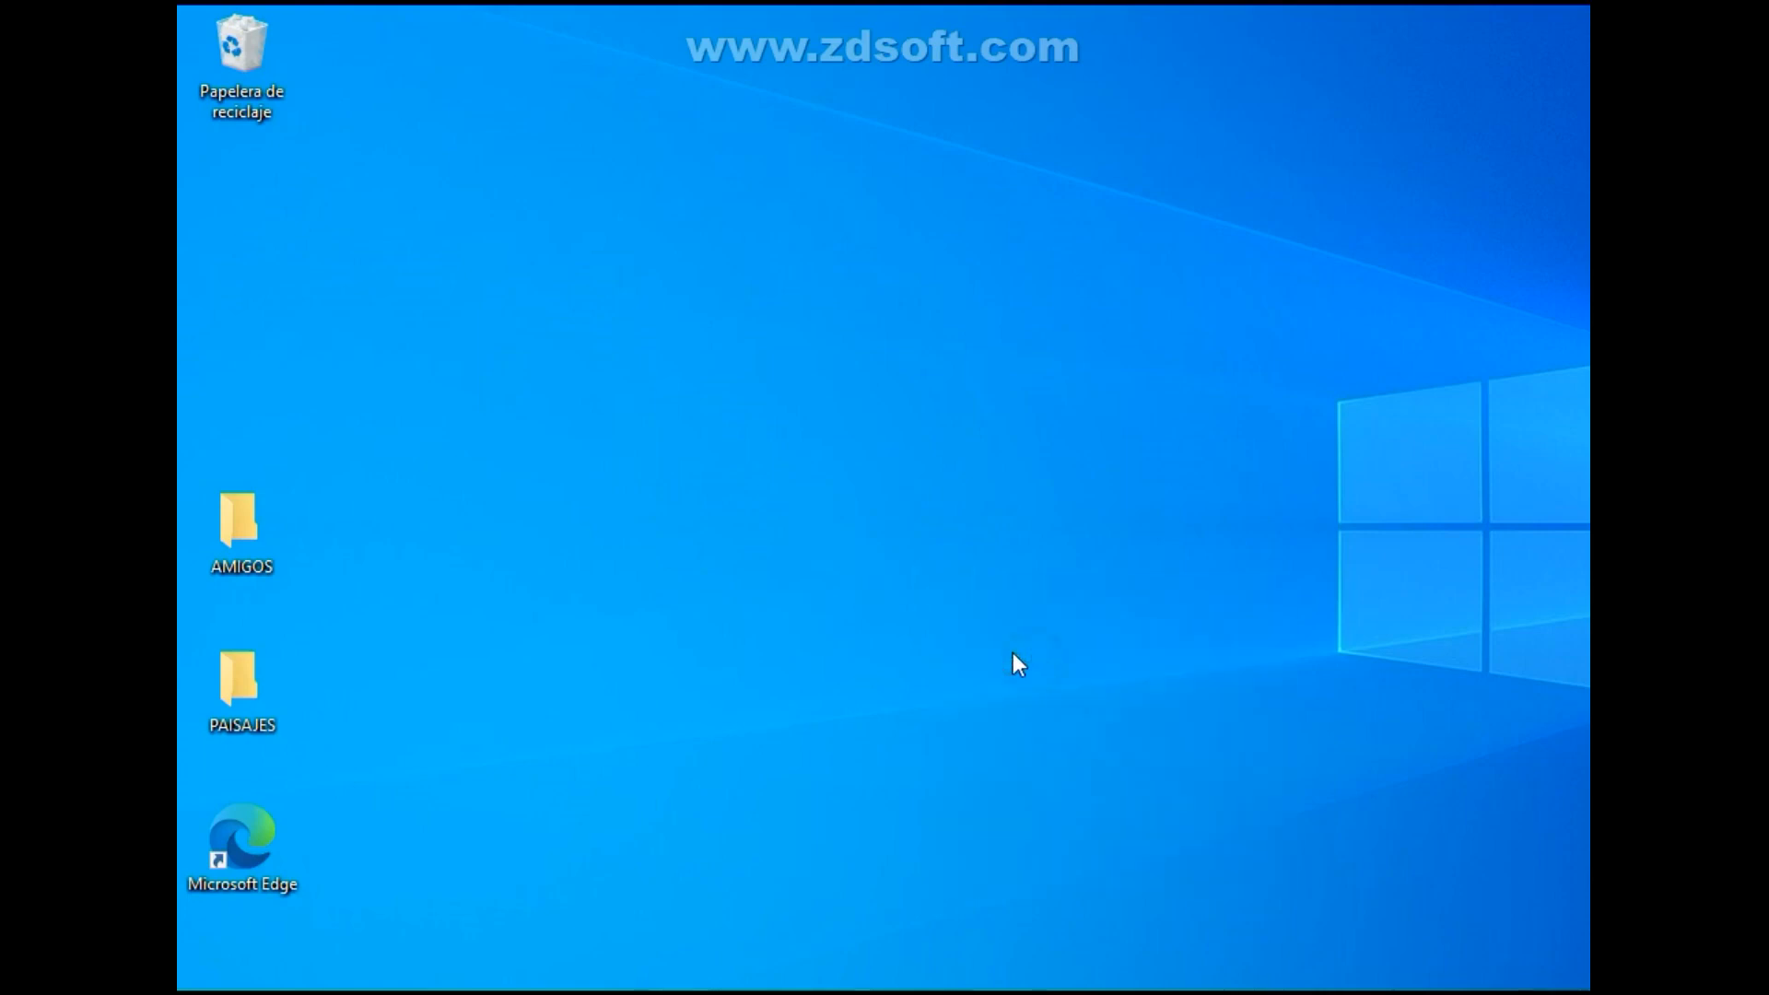
Open the ProgramData folder on Disco local (C:) in Explorador de archivos and turn off the display of hidden items.
key(super+e)
click(365, 500)
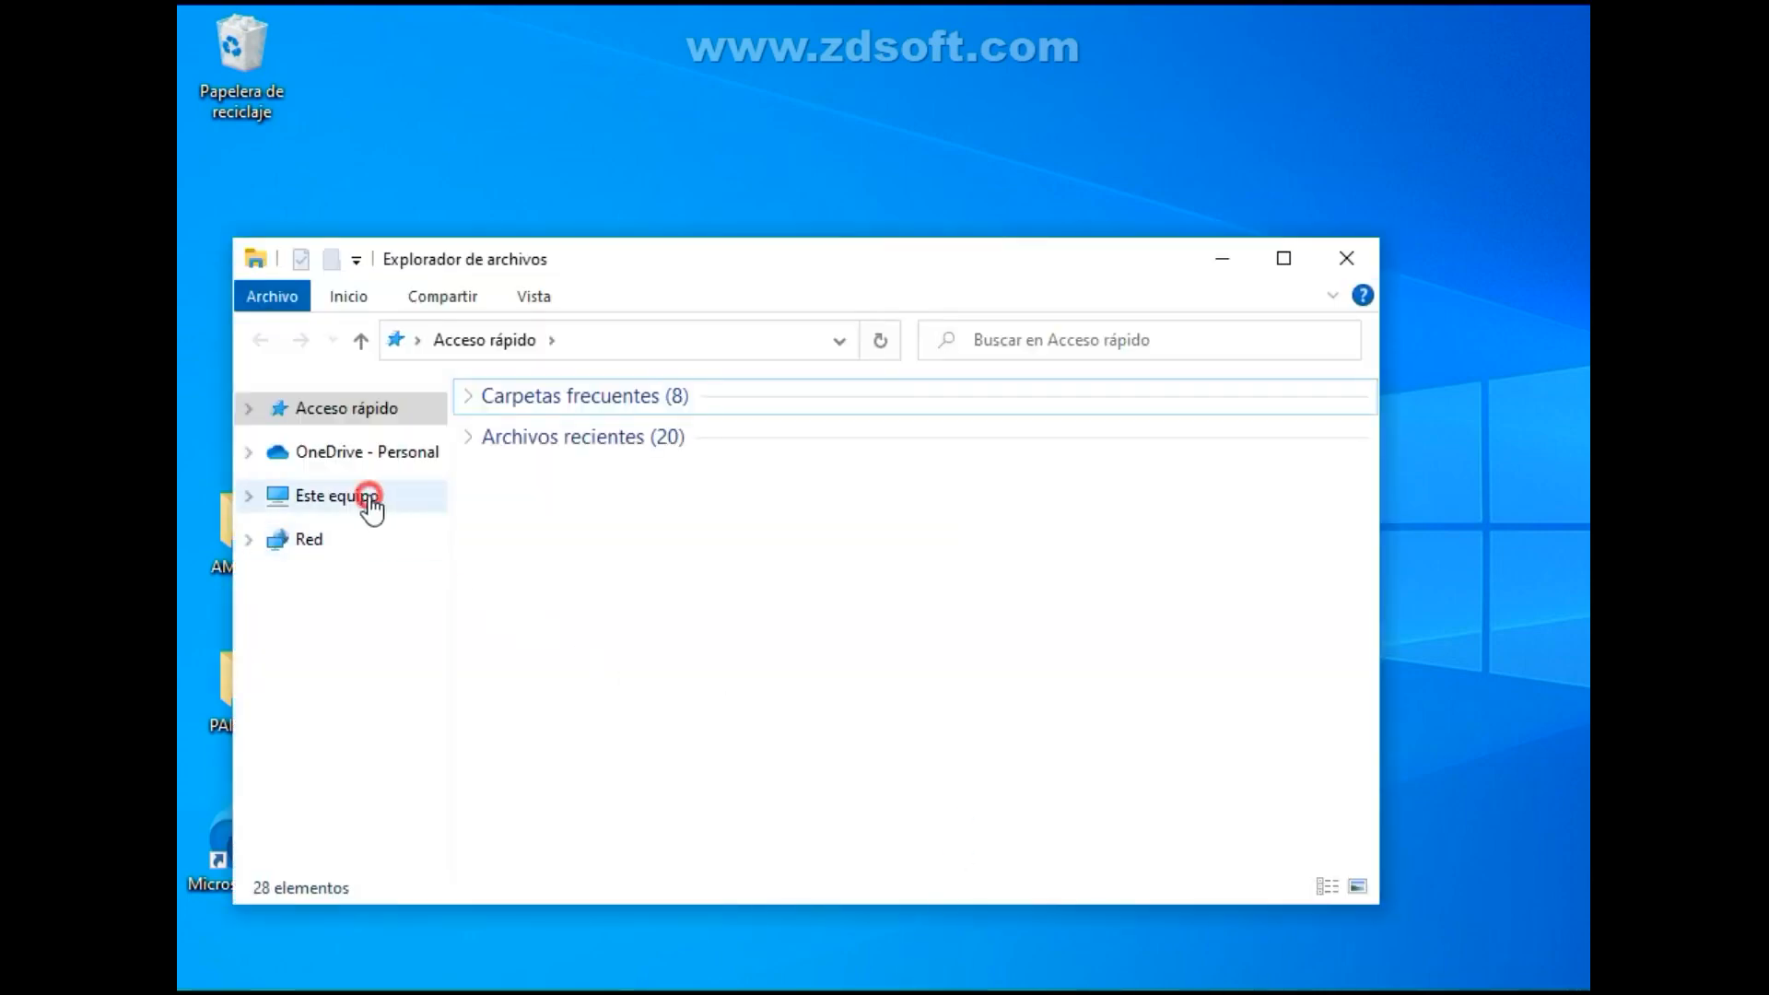
double_click(655, 804)
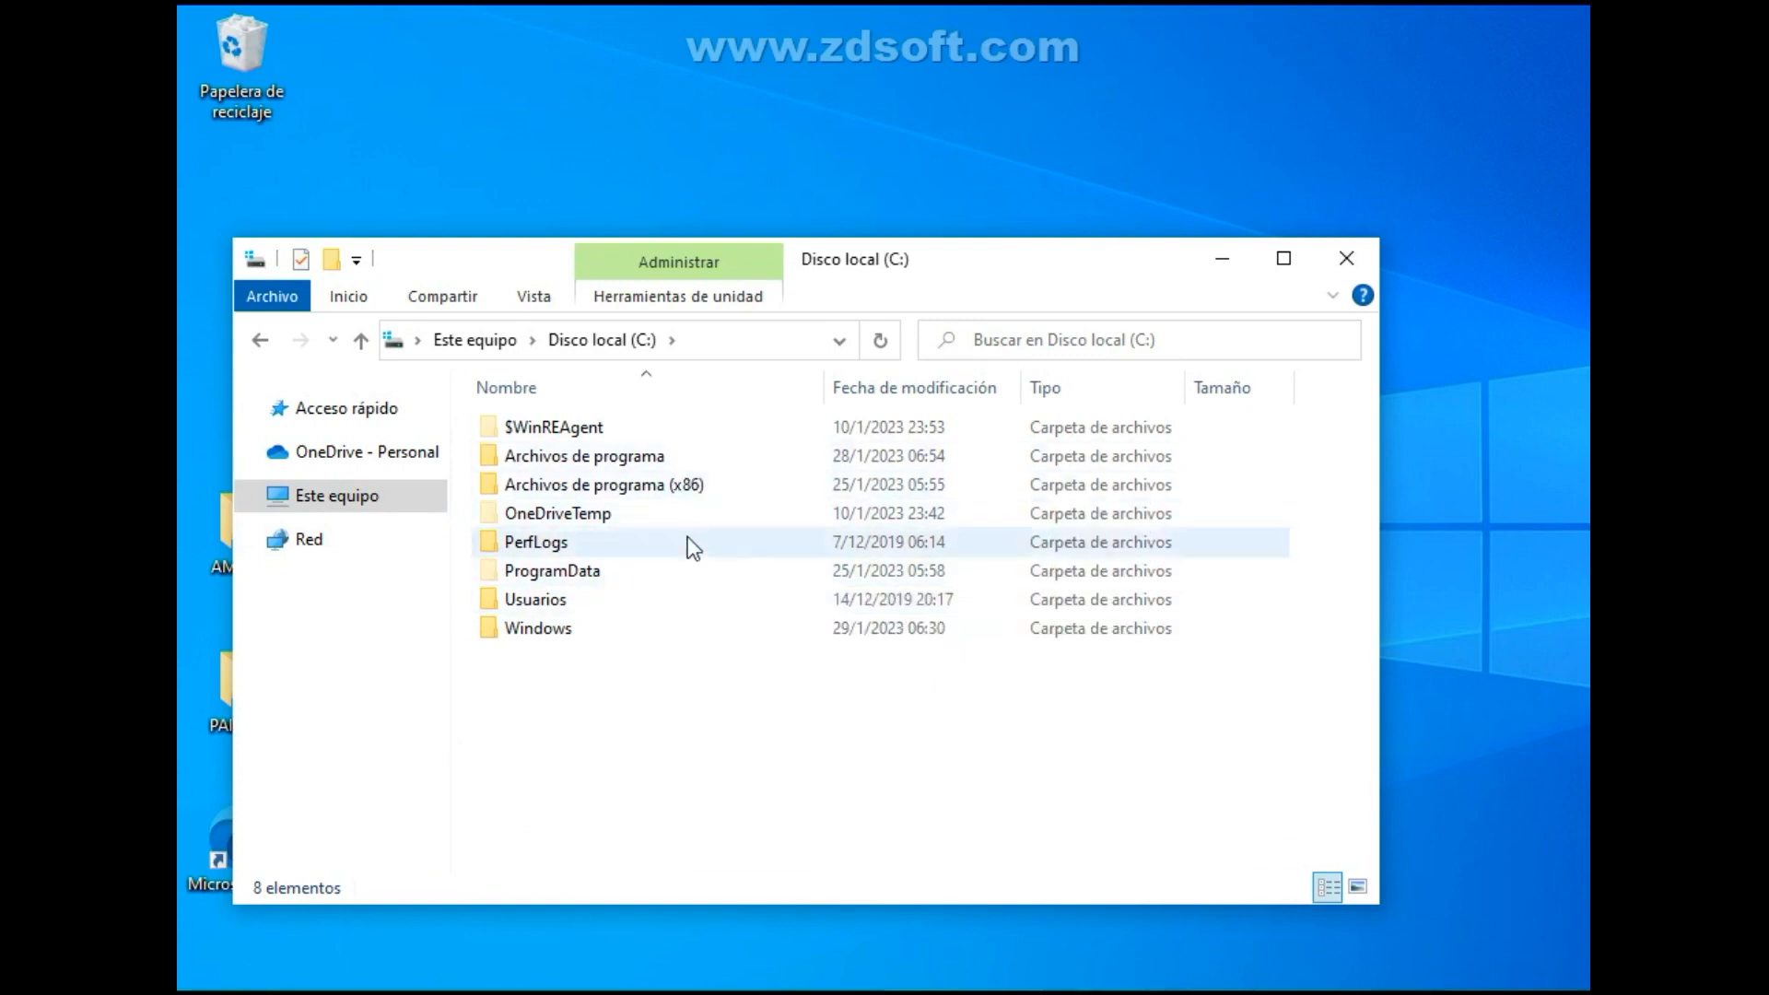
click(675, 564)
double_click(674, 562)
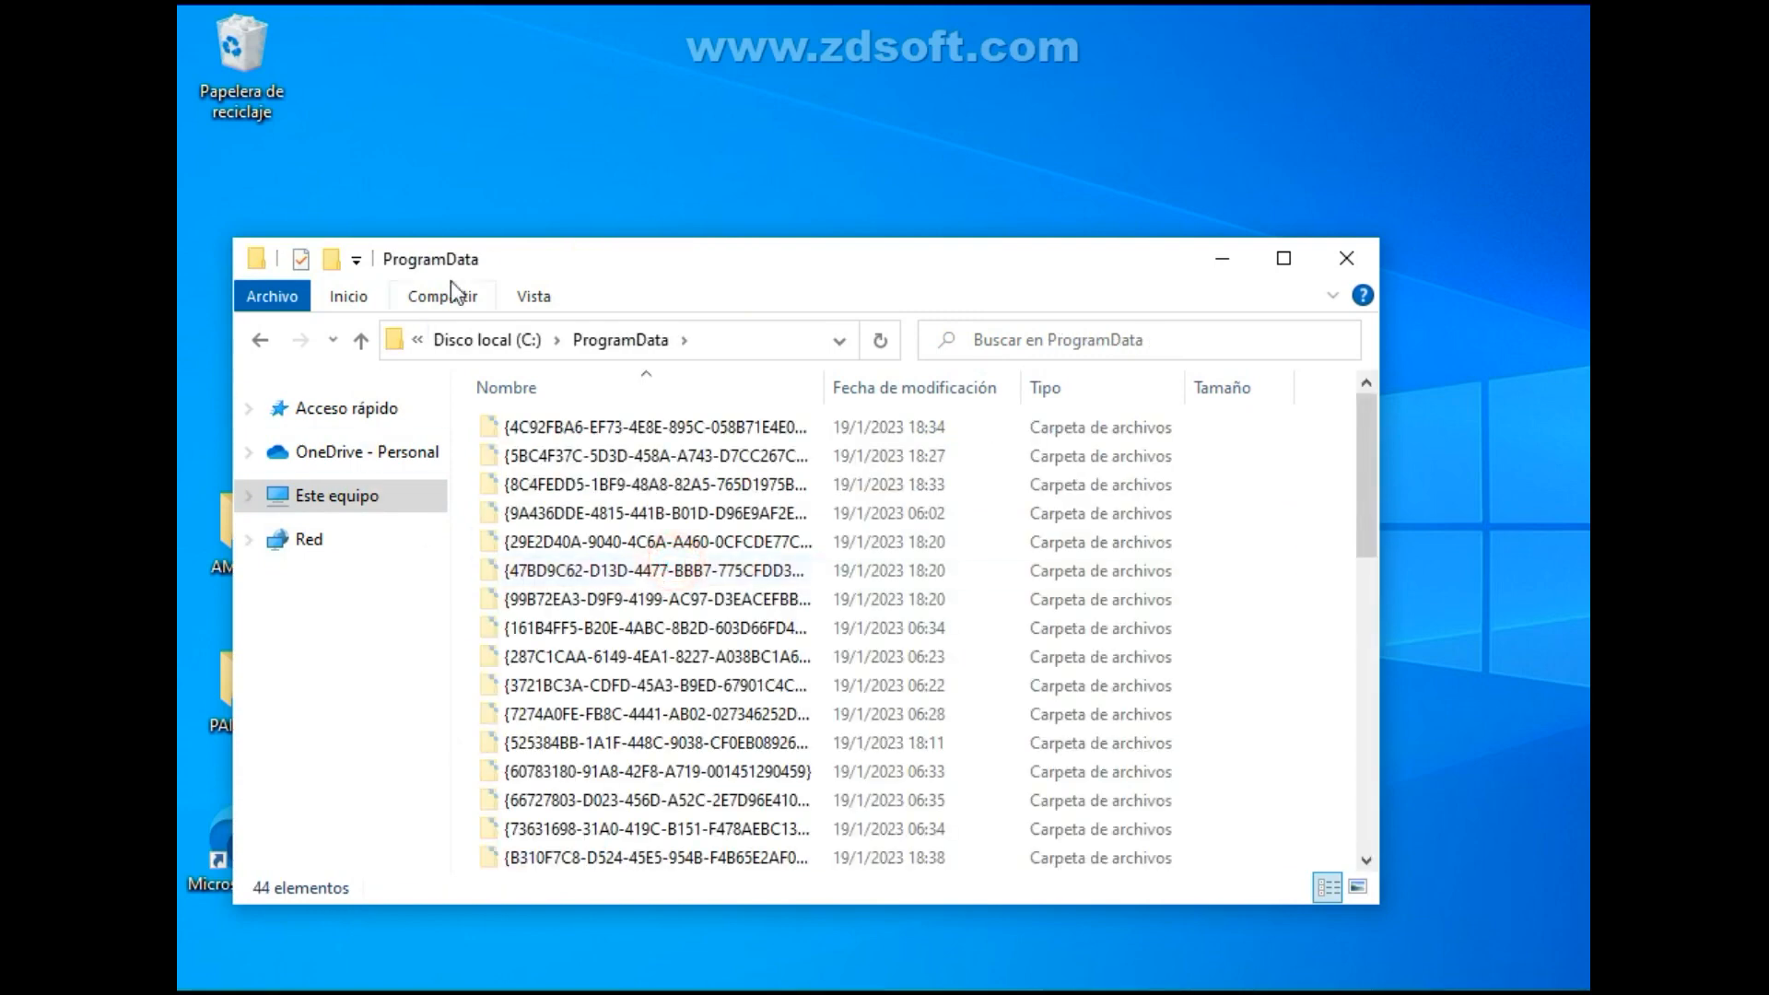
click(536, 293)
click(928, 394)
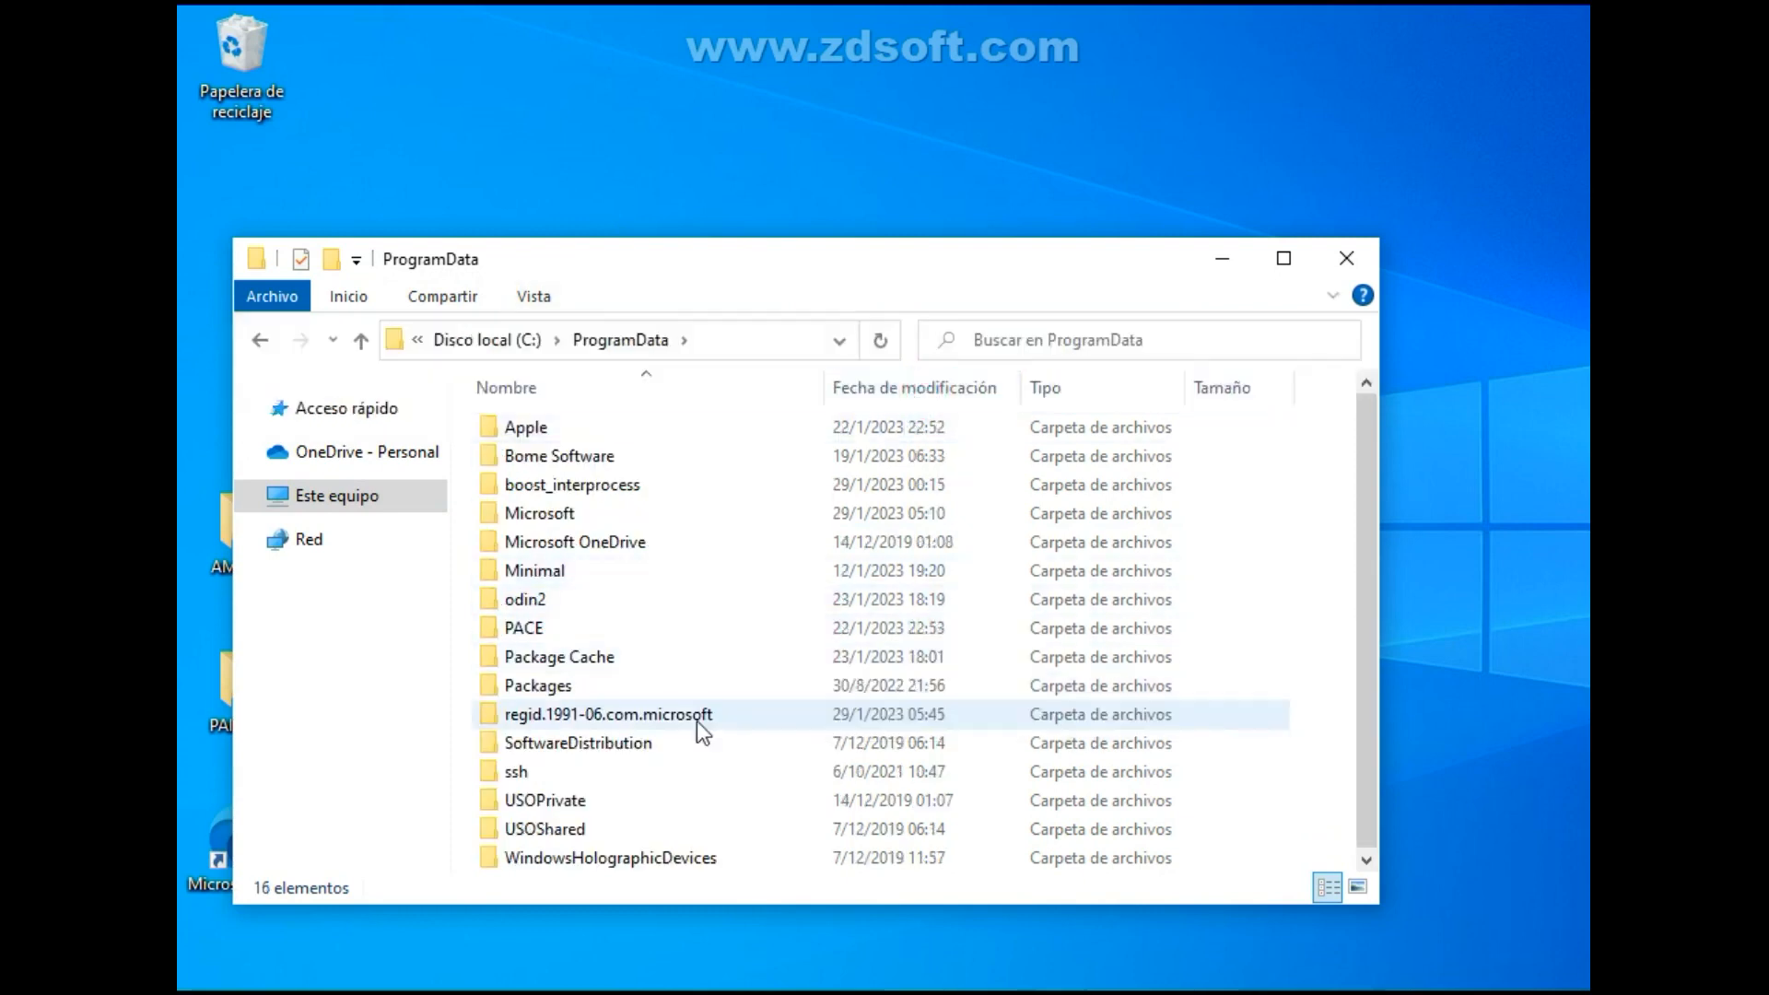
Go through Microsoft, Windows, Menú Inicio and Programas to Herramientas administrativas de Windows and launch Servicios.
double_click(655, 513)
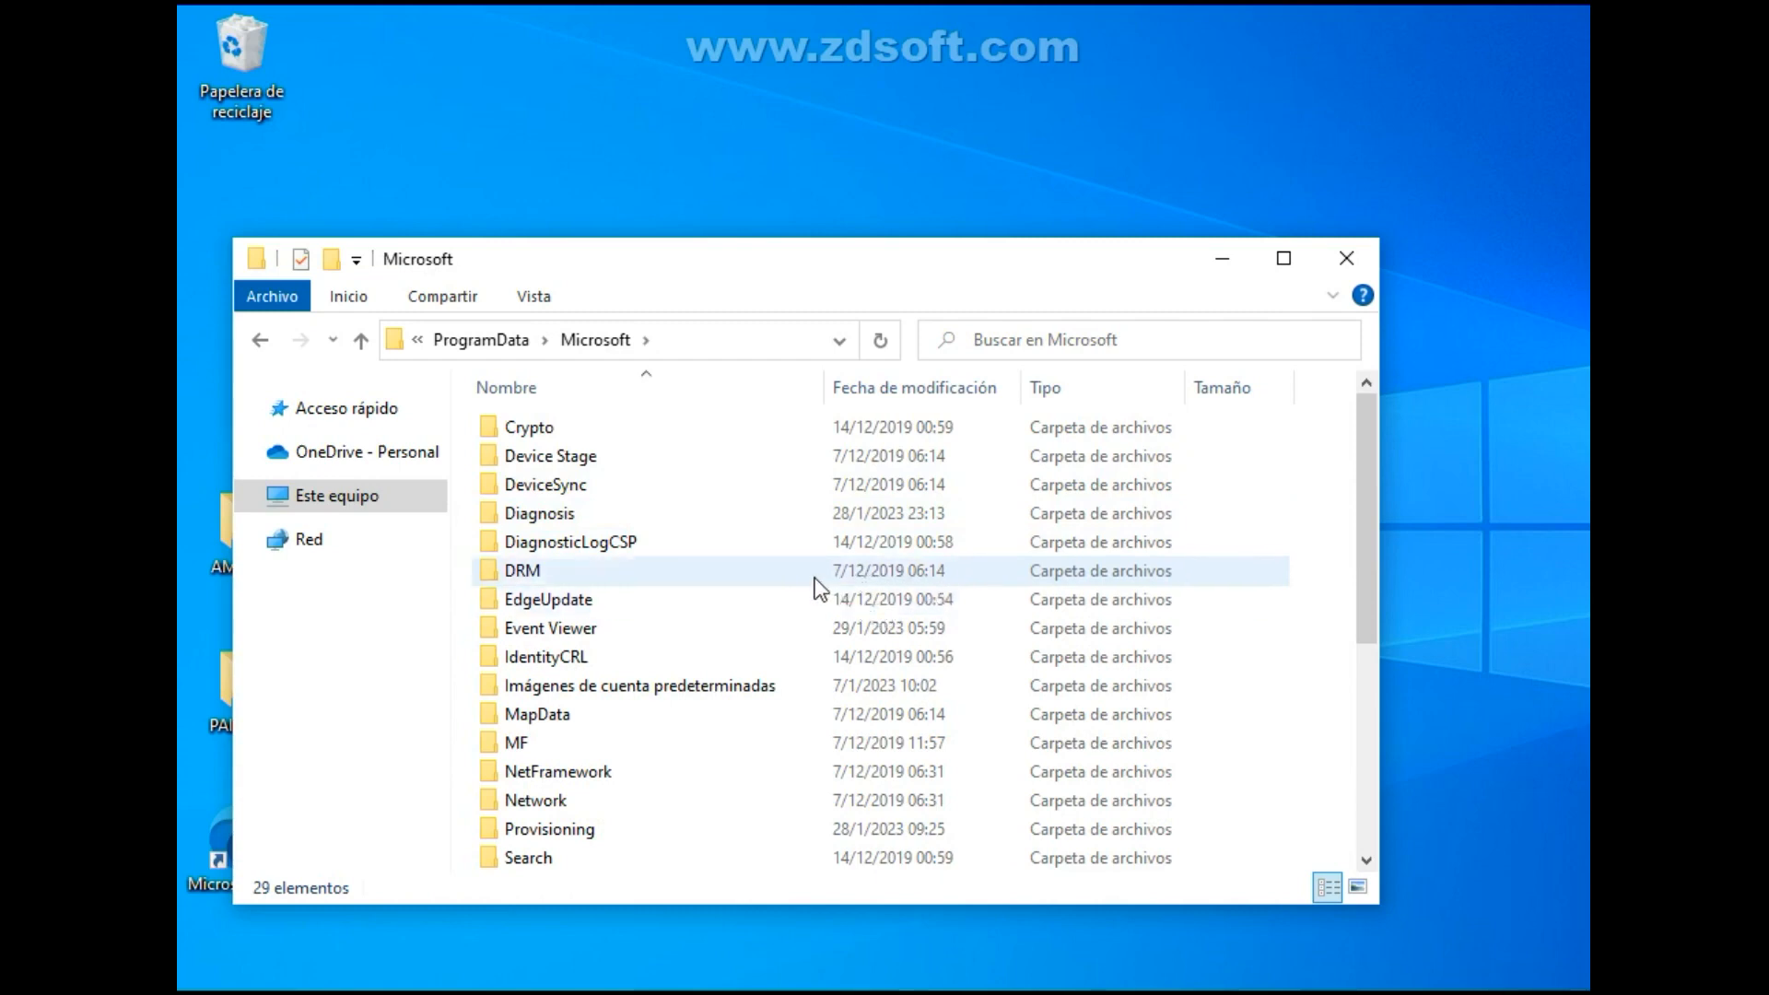
key(w)
double_click(725, 686)
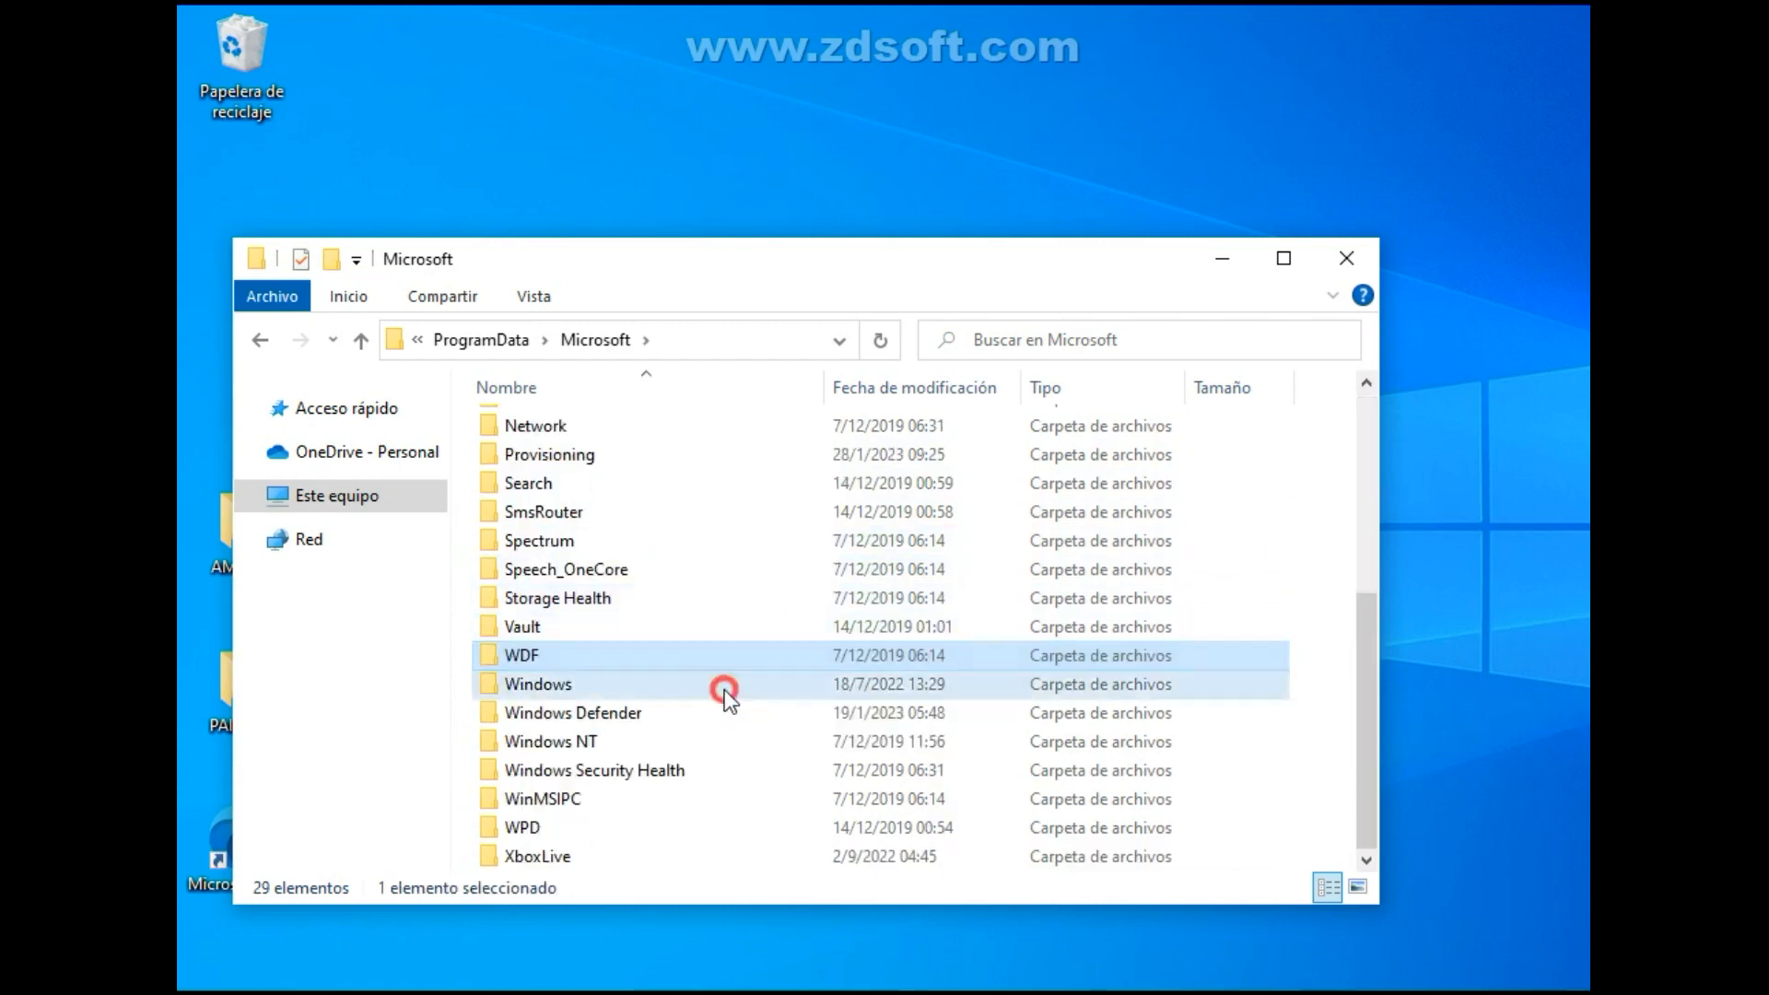
double_click(670, 634)
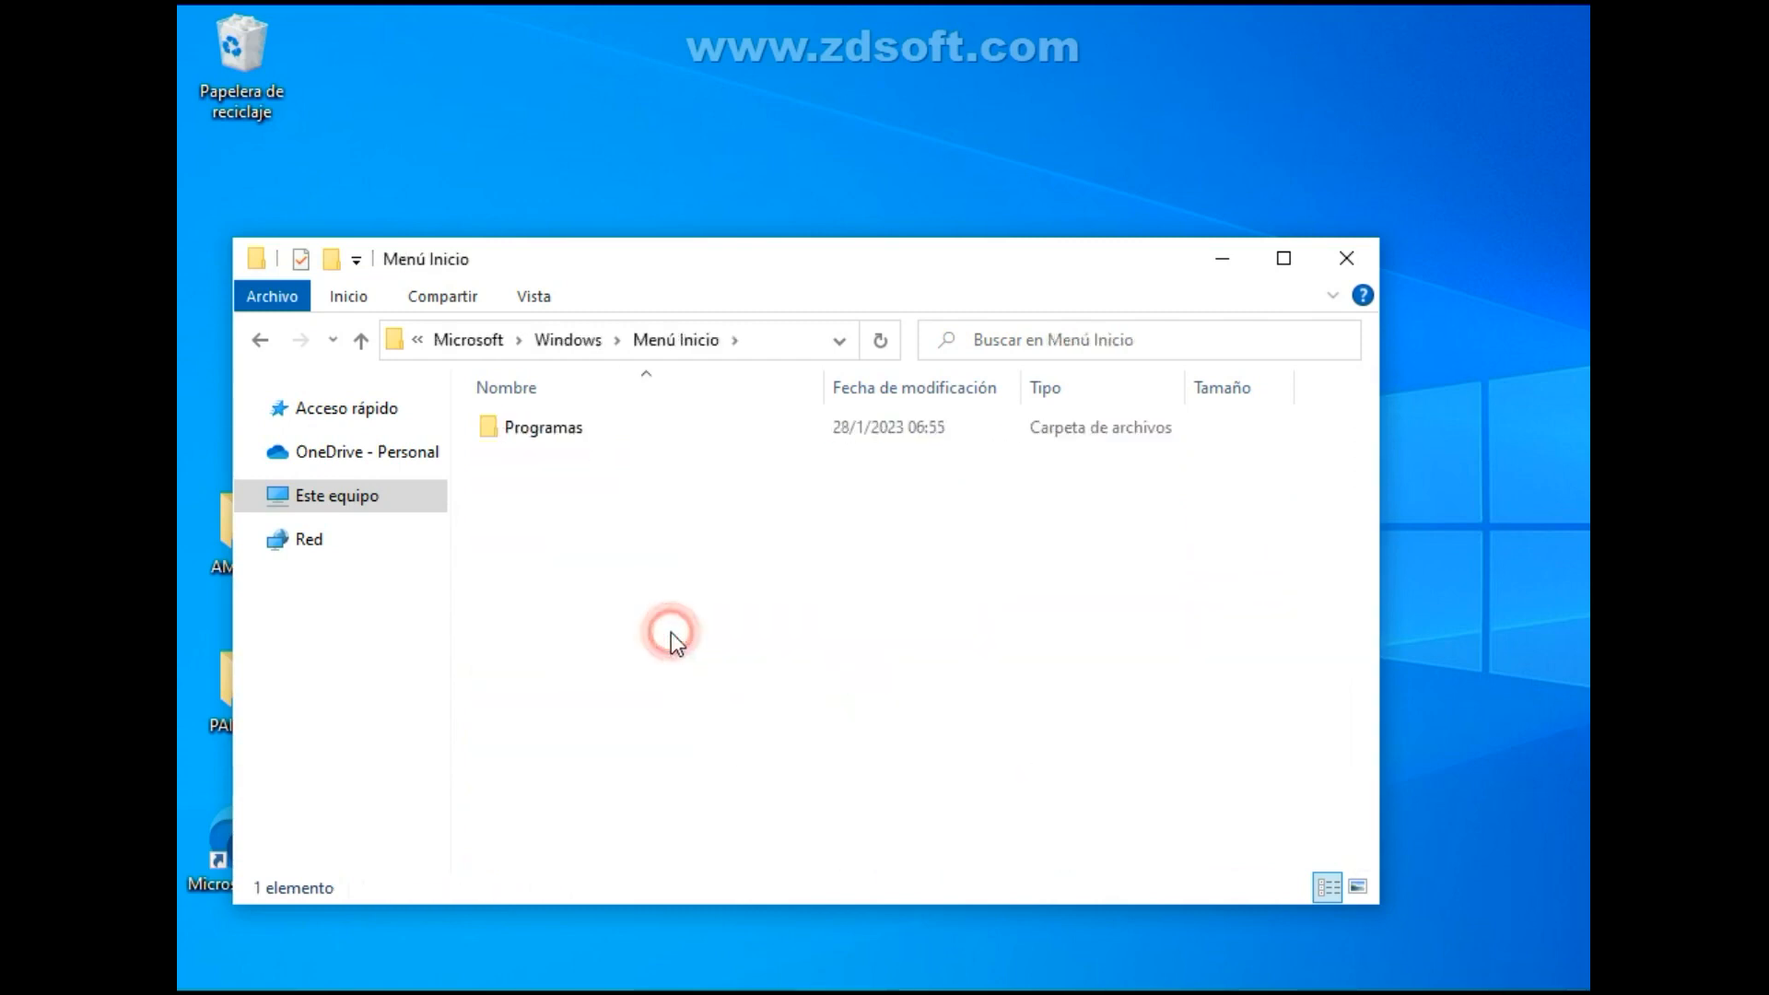
double_click(606, 431)
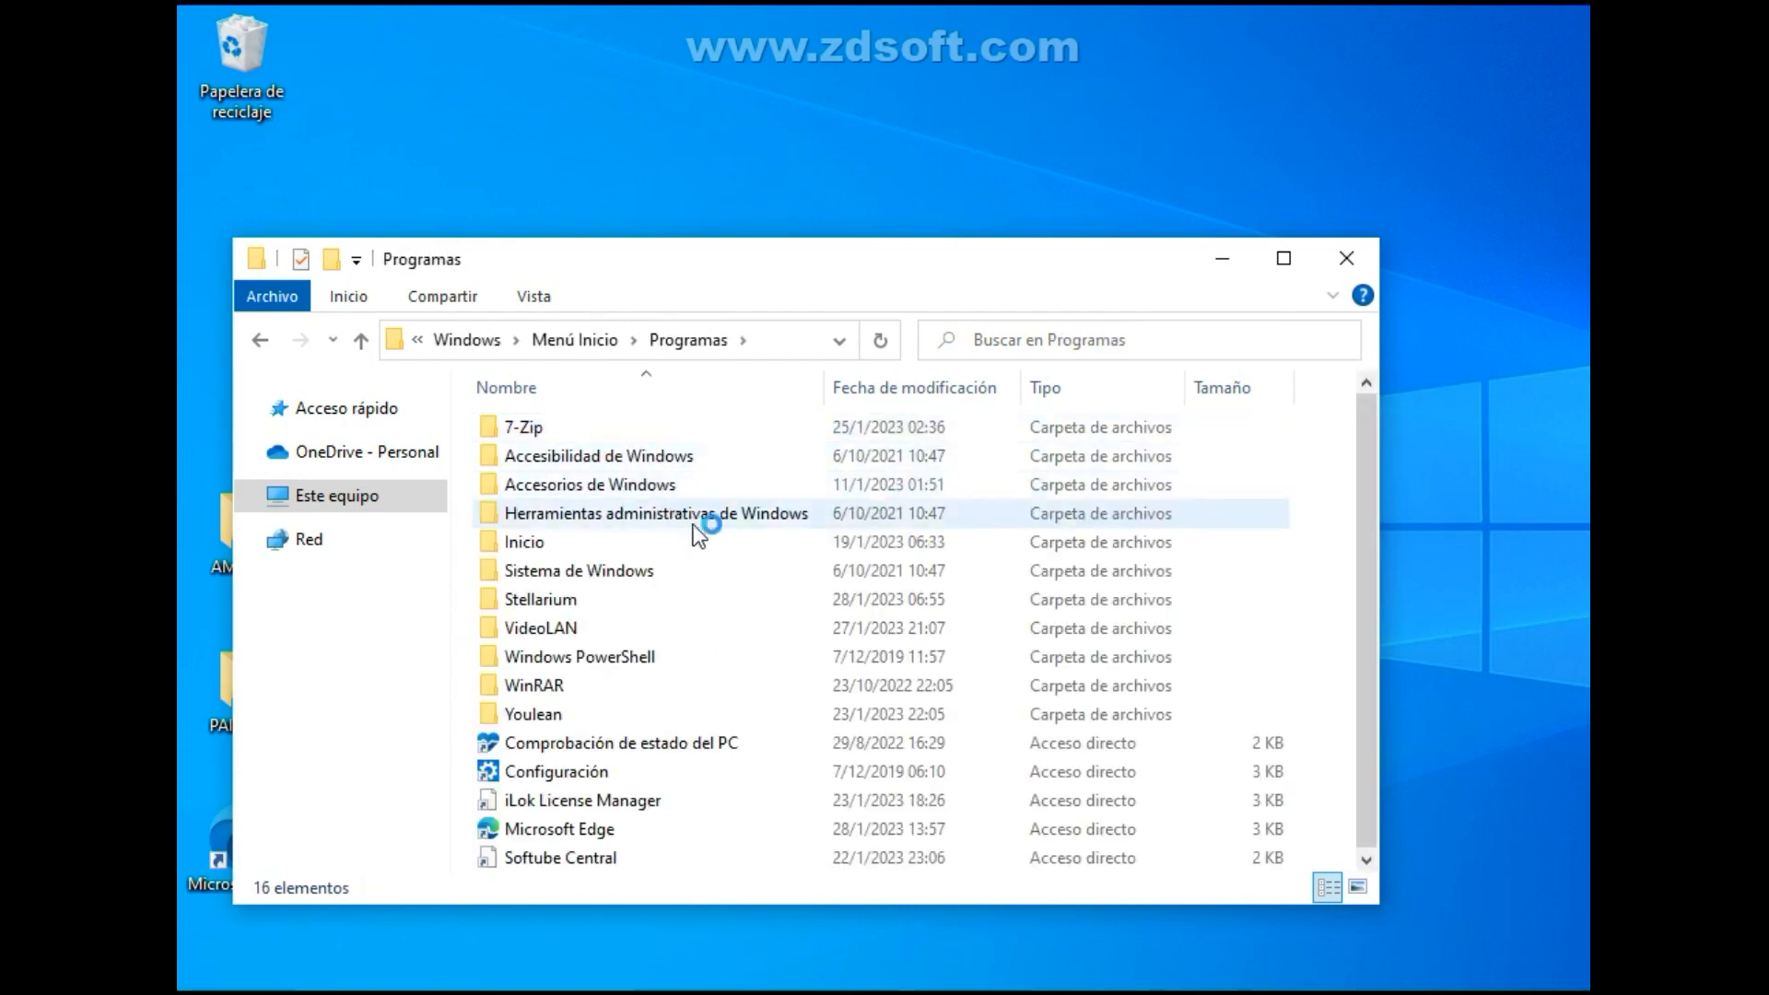
double_click(826, 512)
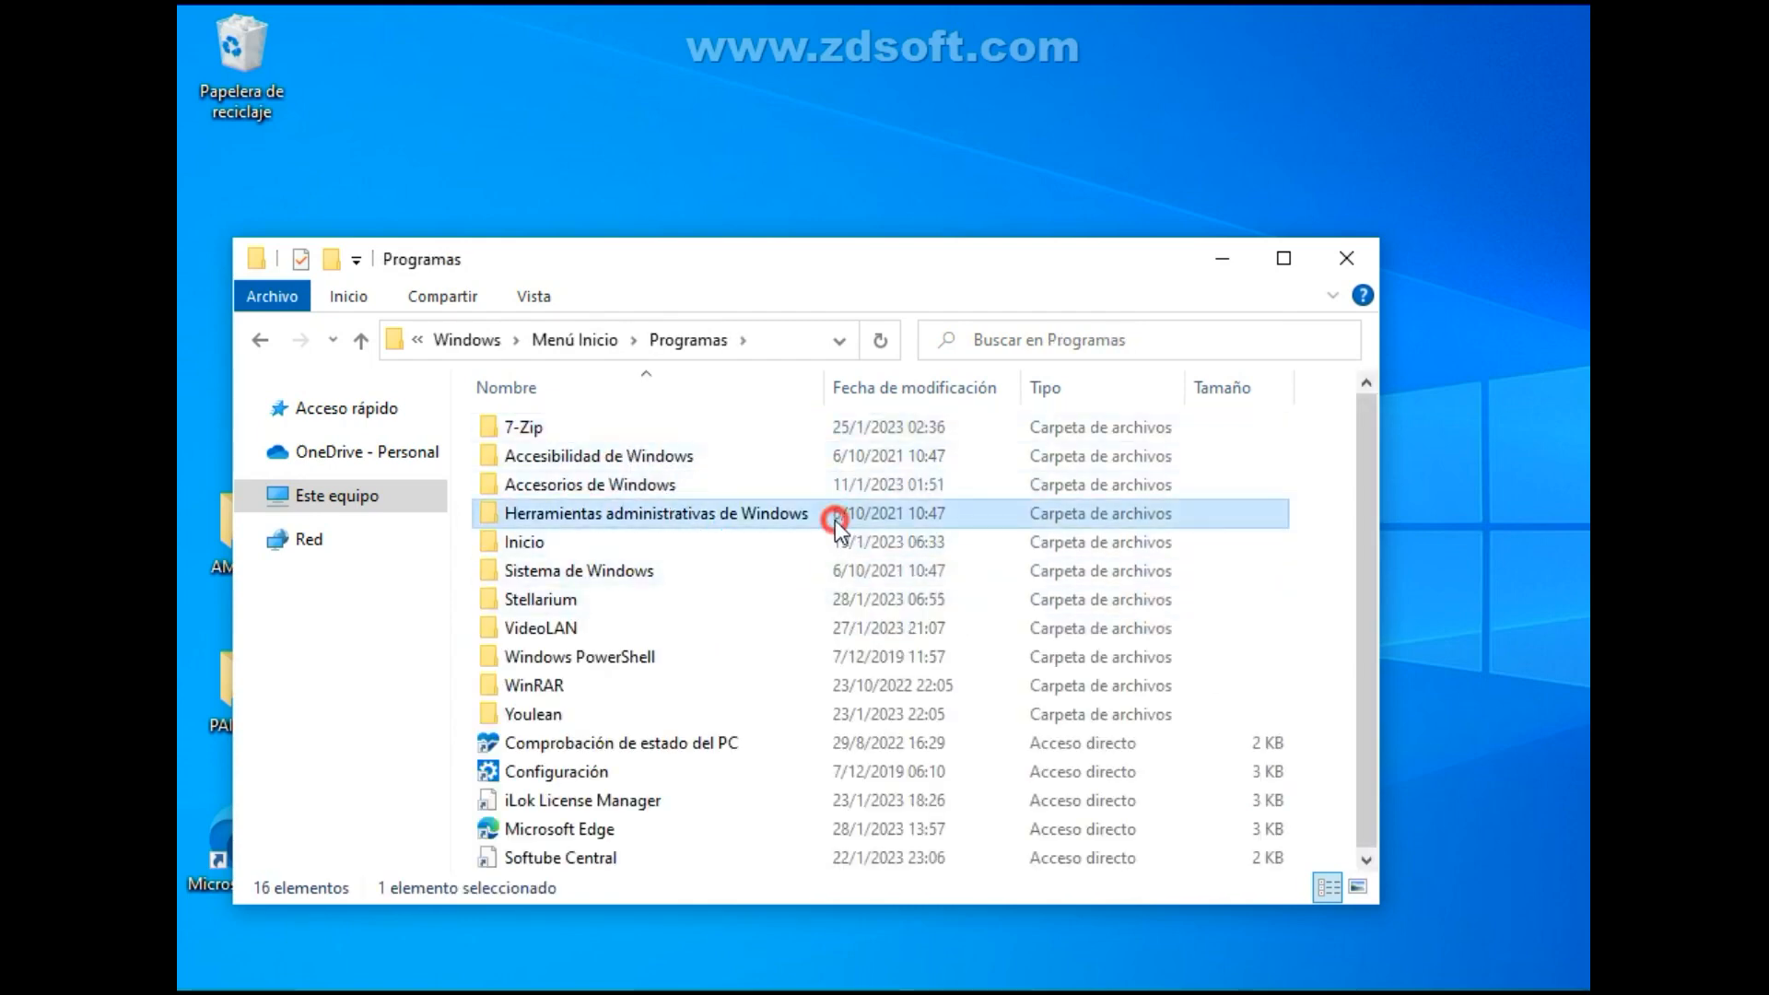
key(s)
key(s)
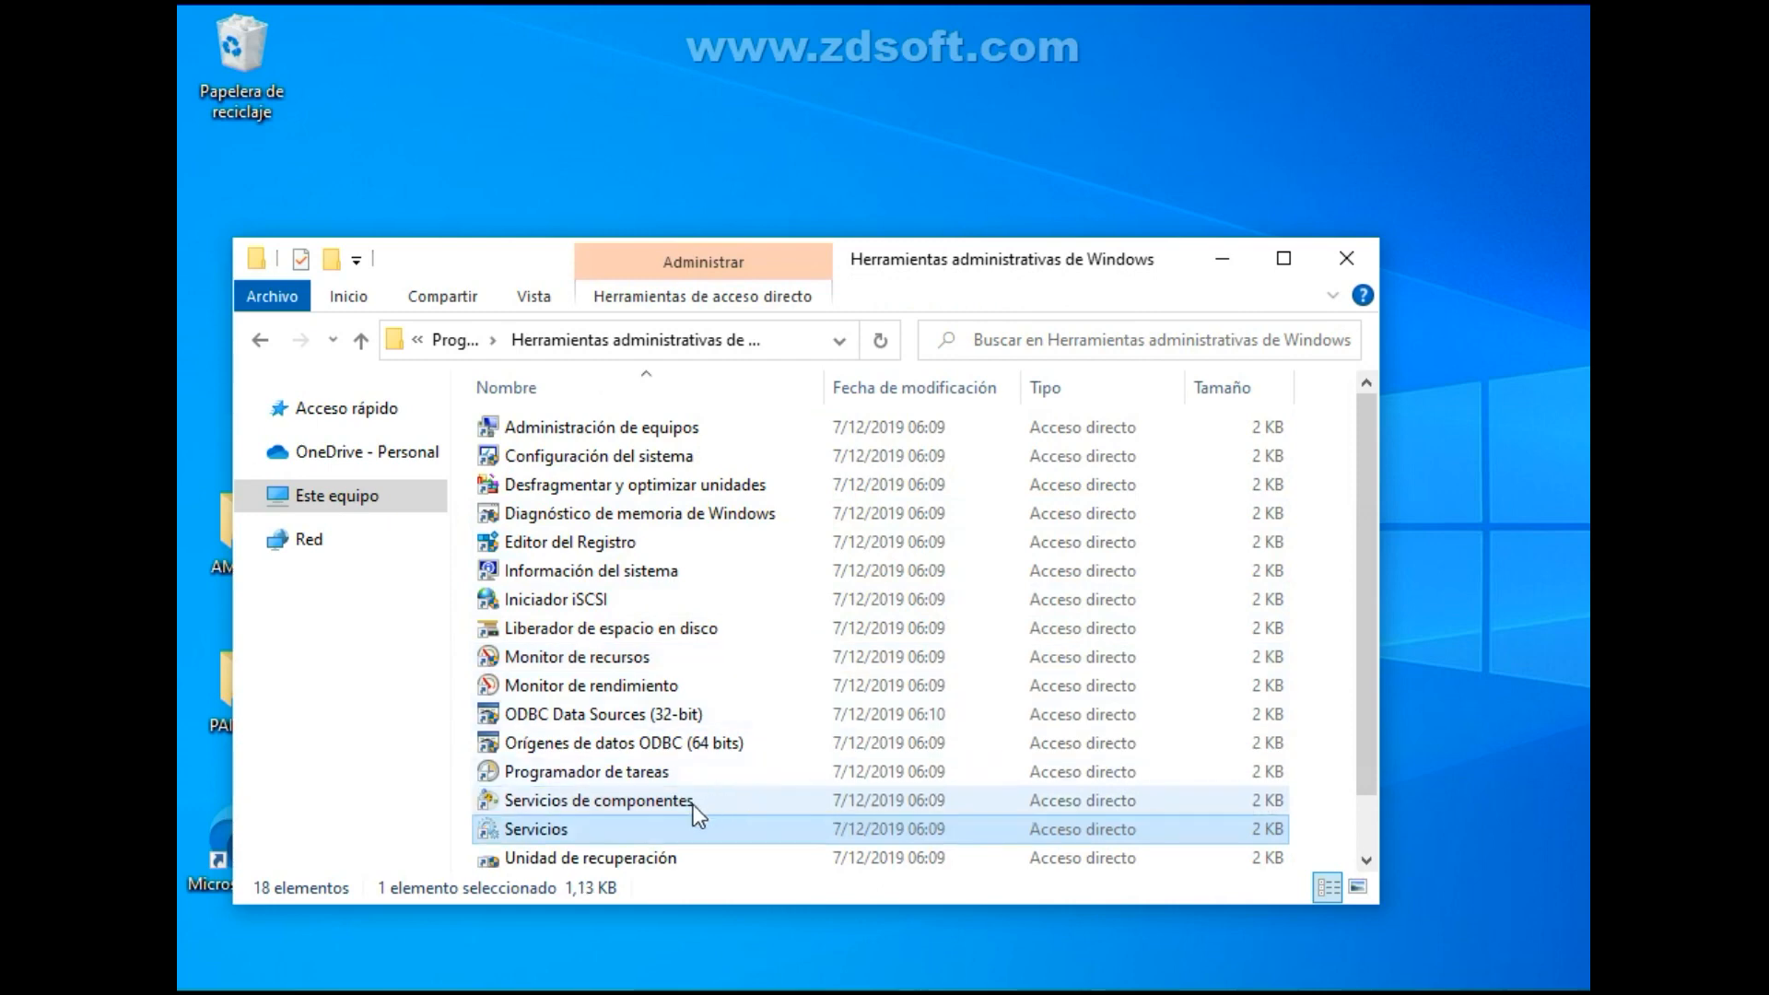
double_click(733, 833)
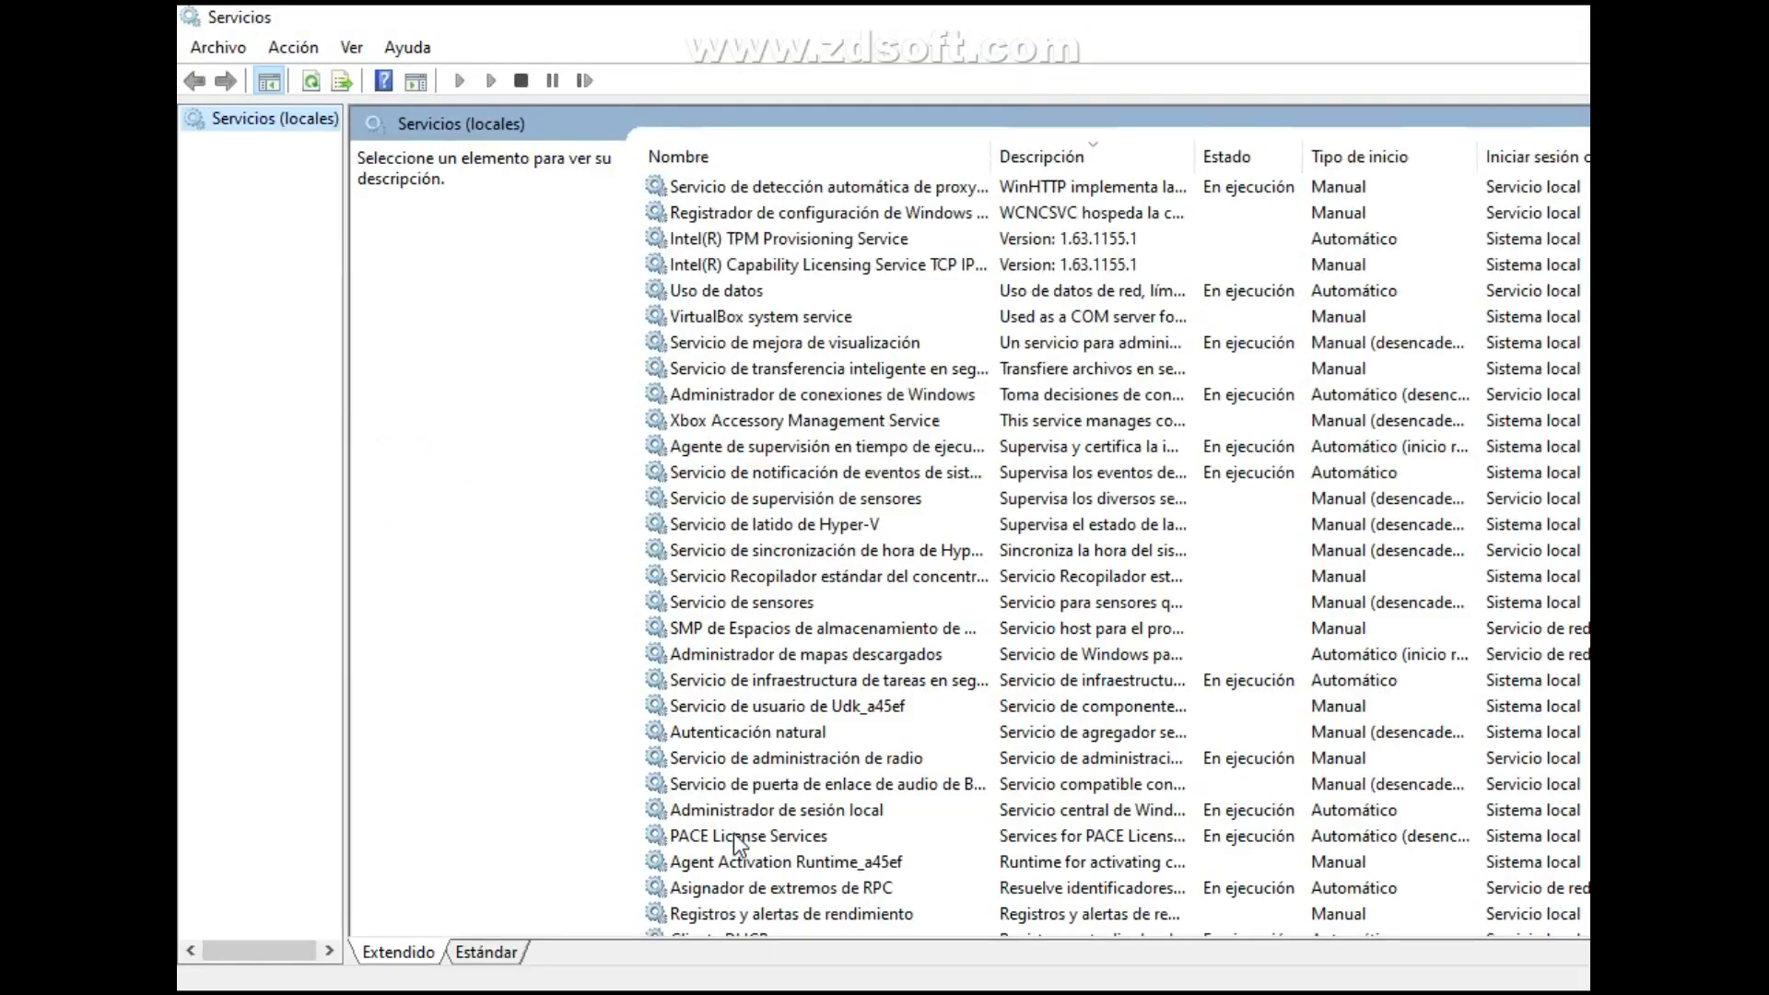
Set the startup type of Xbox Accessory Management Service to Deshabilitado, apply it and close its properties.
click(789, 273)
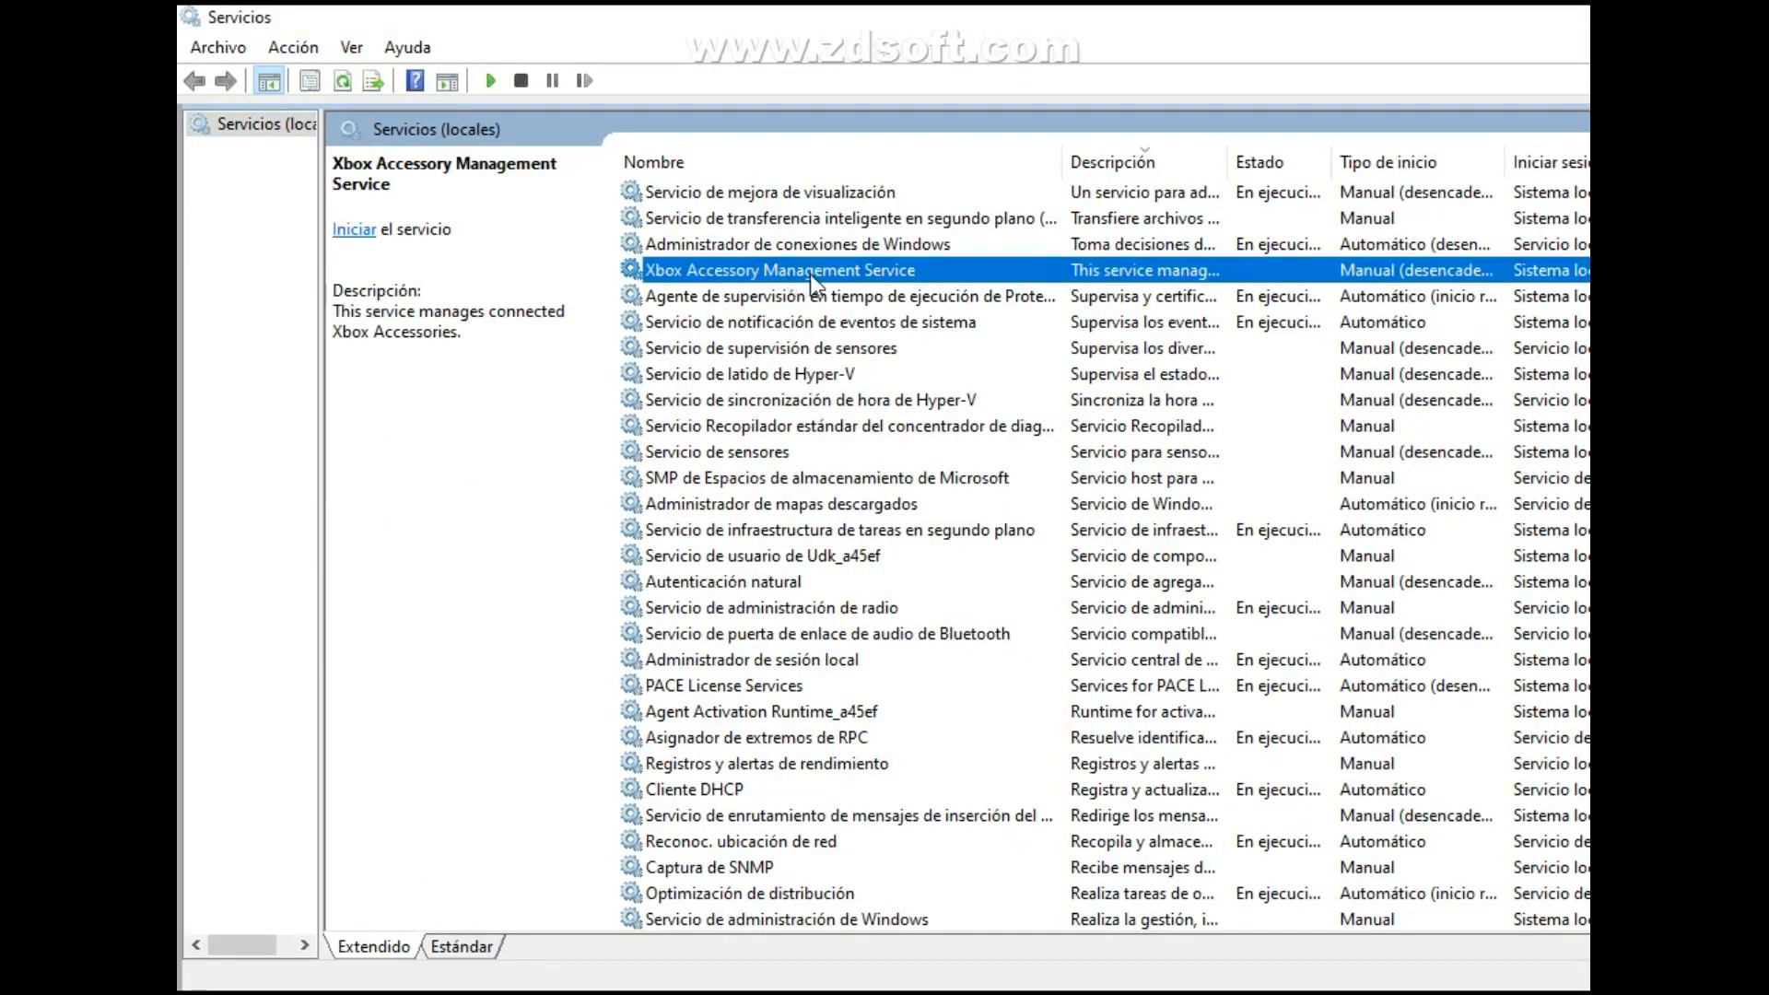
right_click(810, 274)
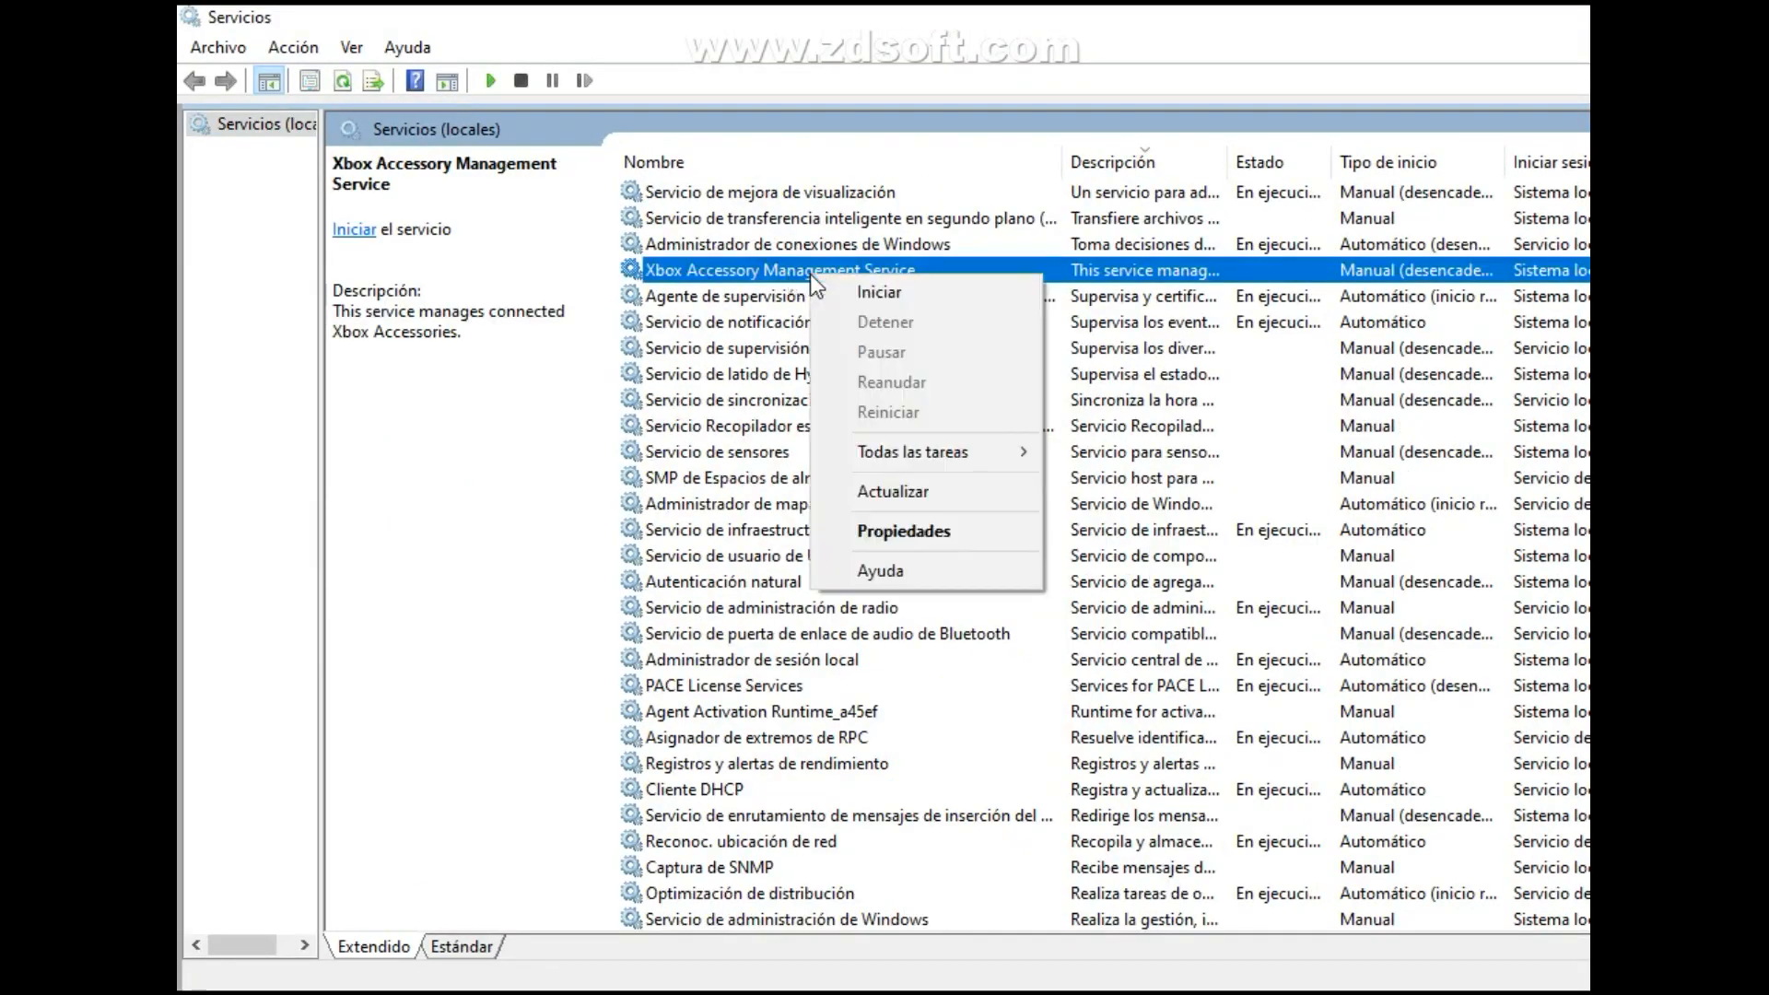
click(965, 531)
drag(814, 159, 1144, 271)
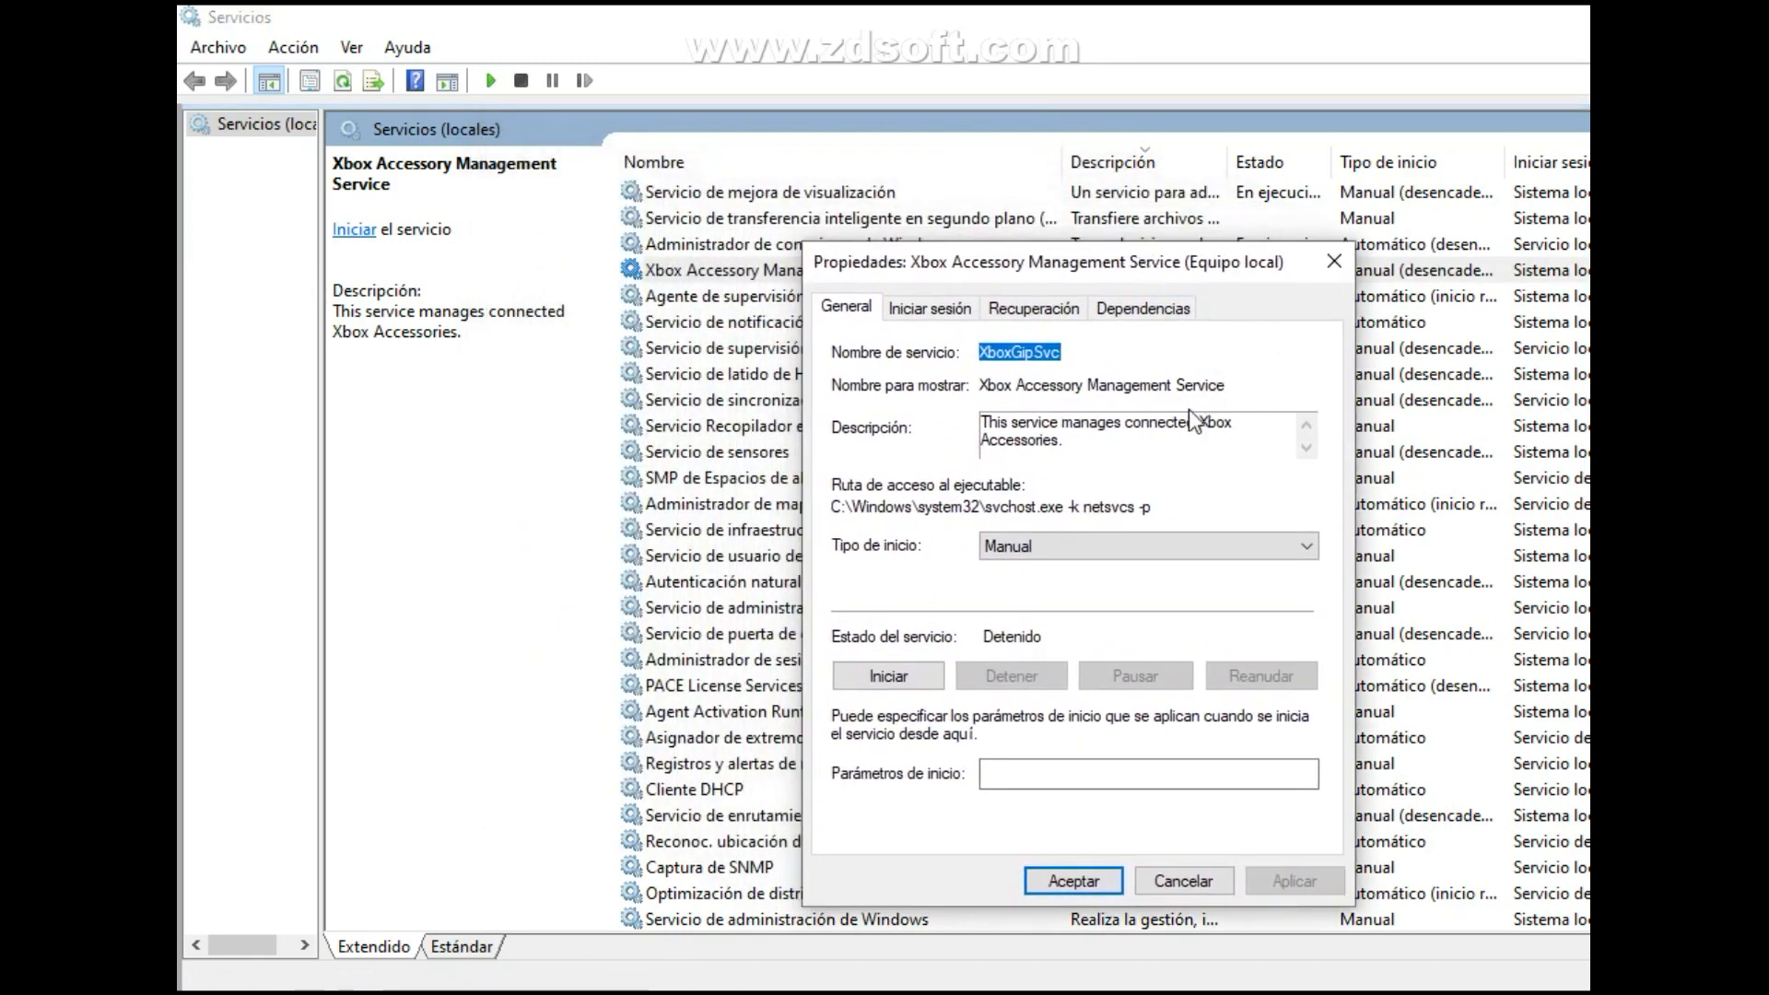
click(1148, 545)
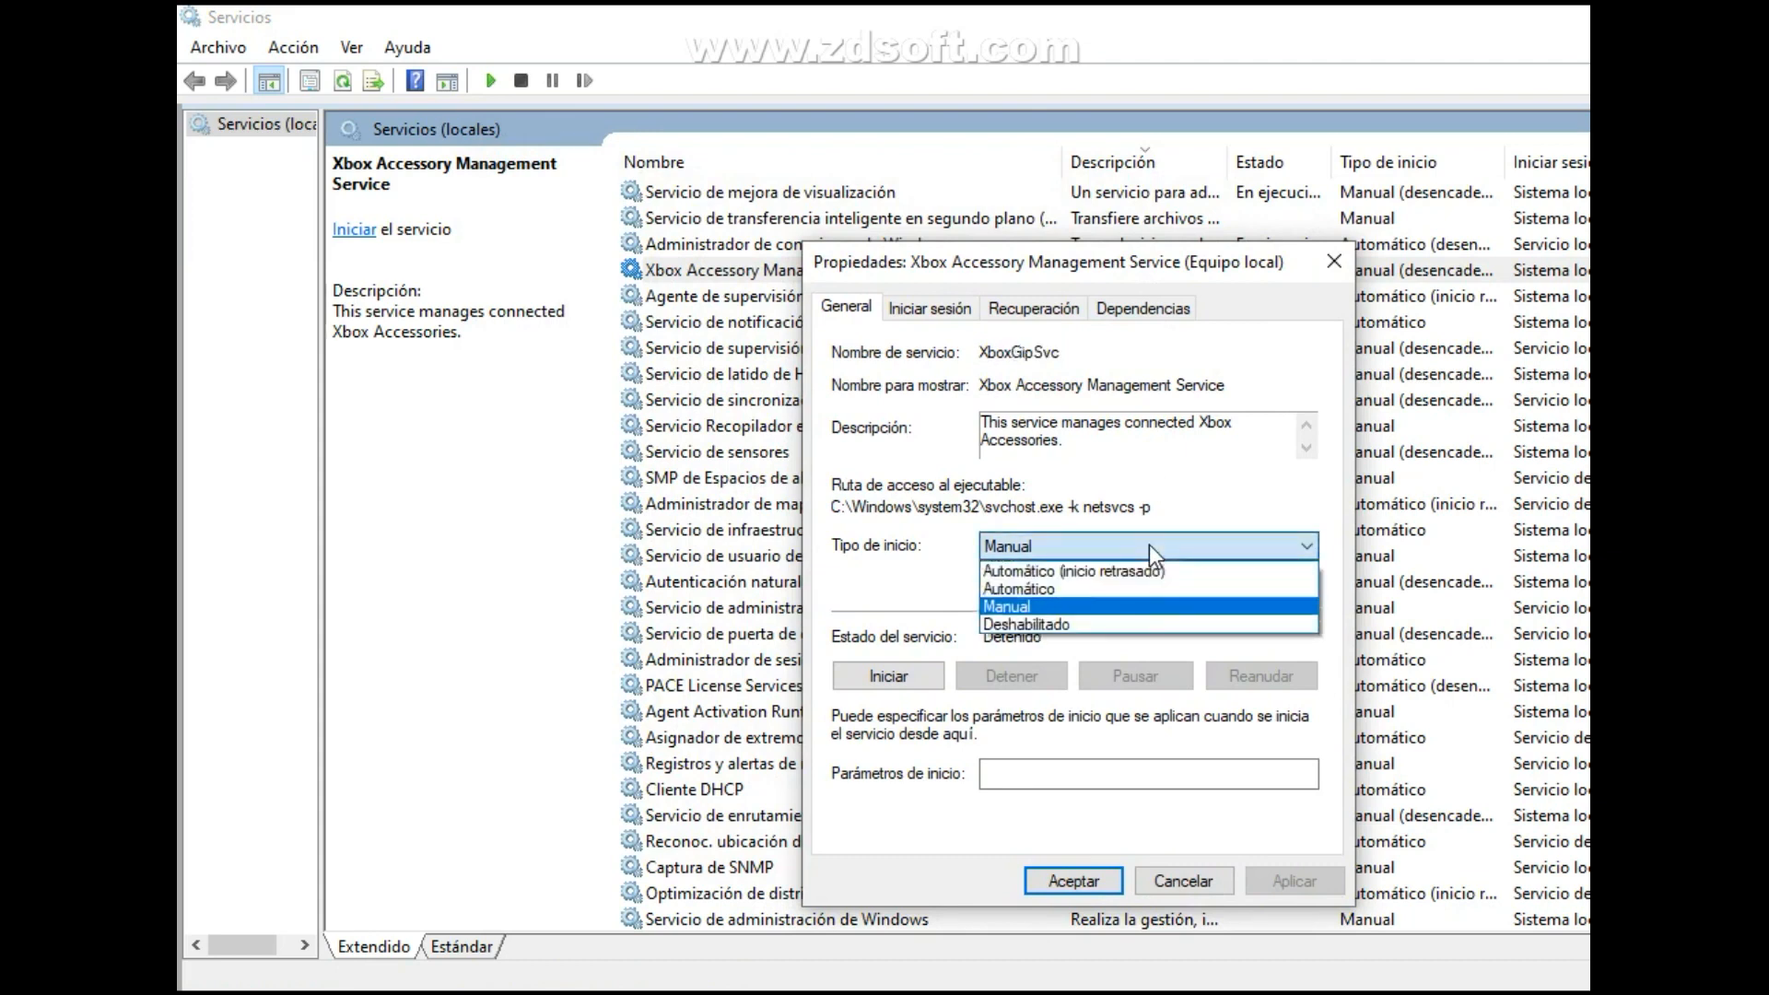
click(1163, 634)
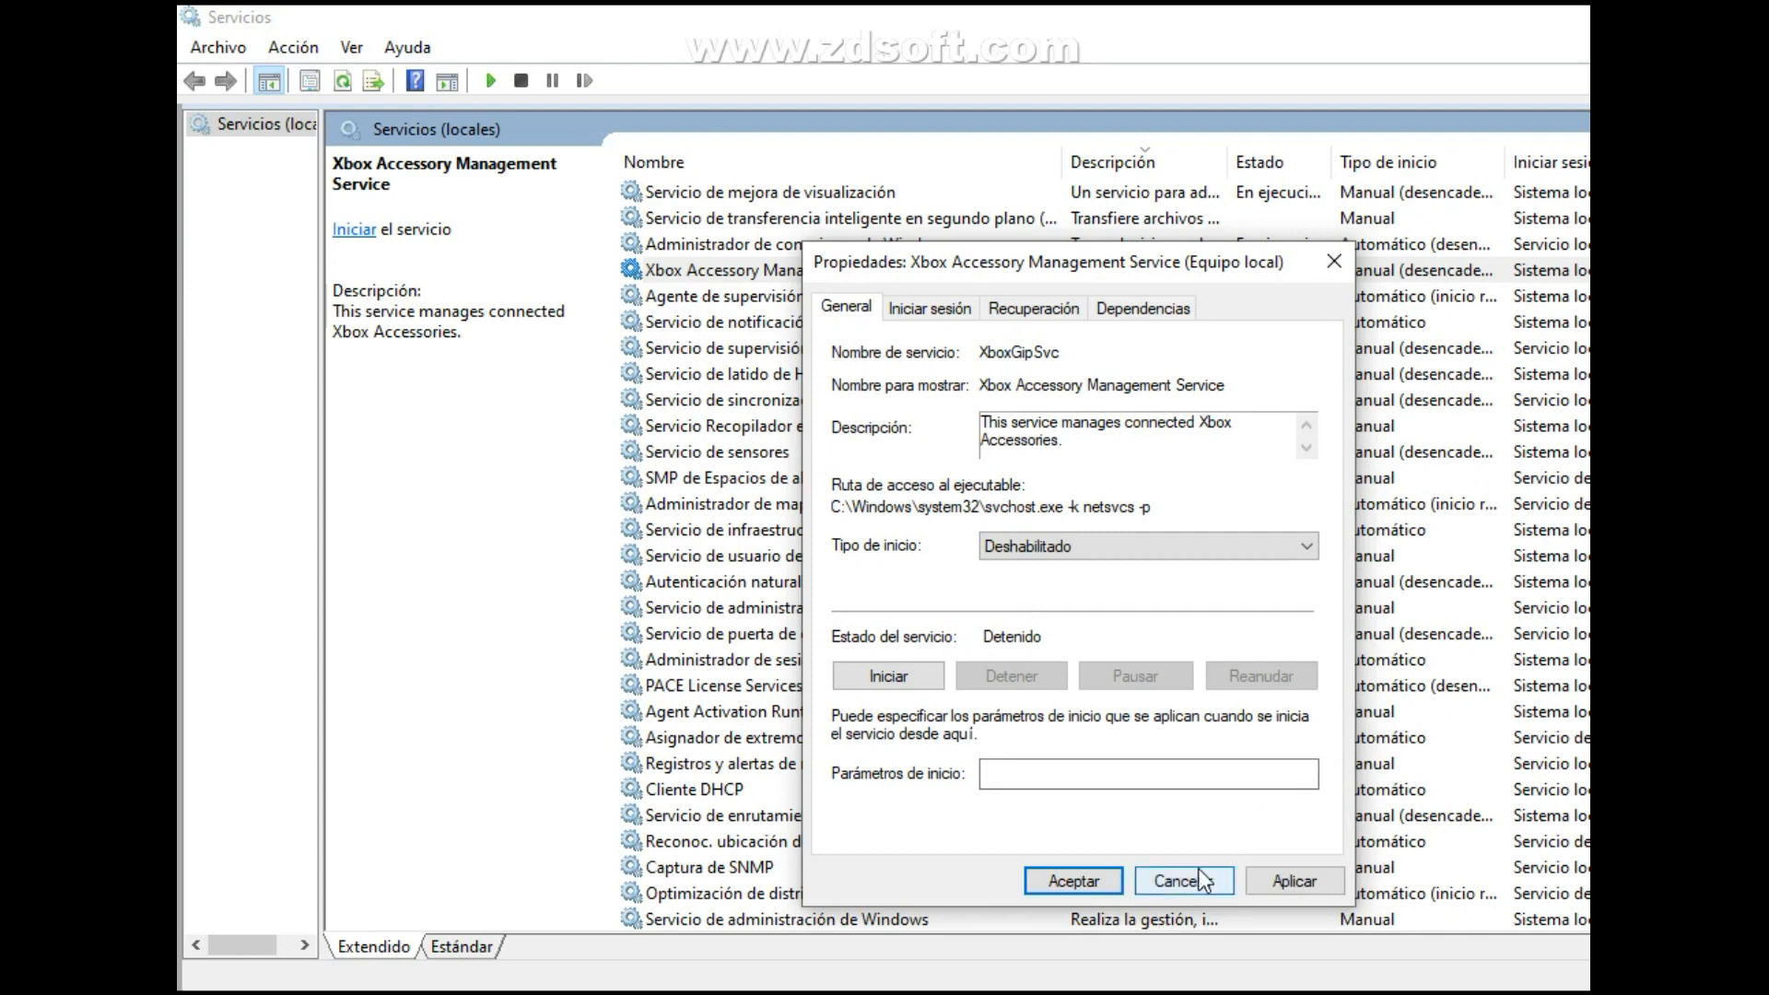
click(1275, 879)
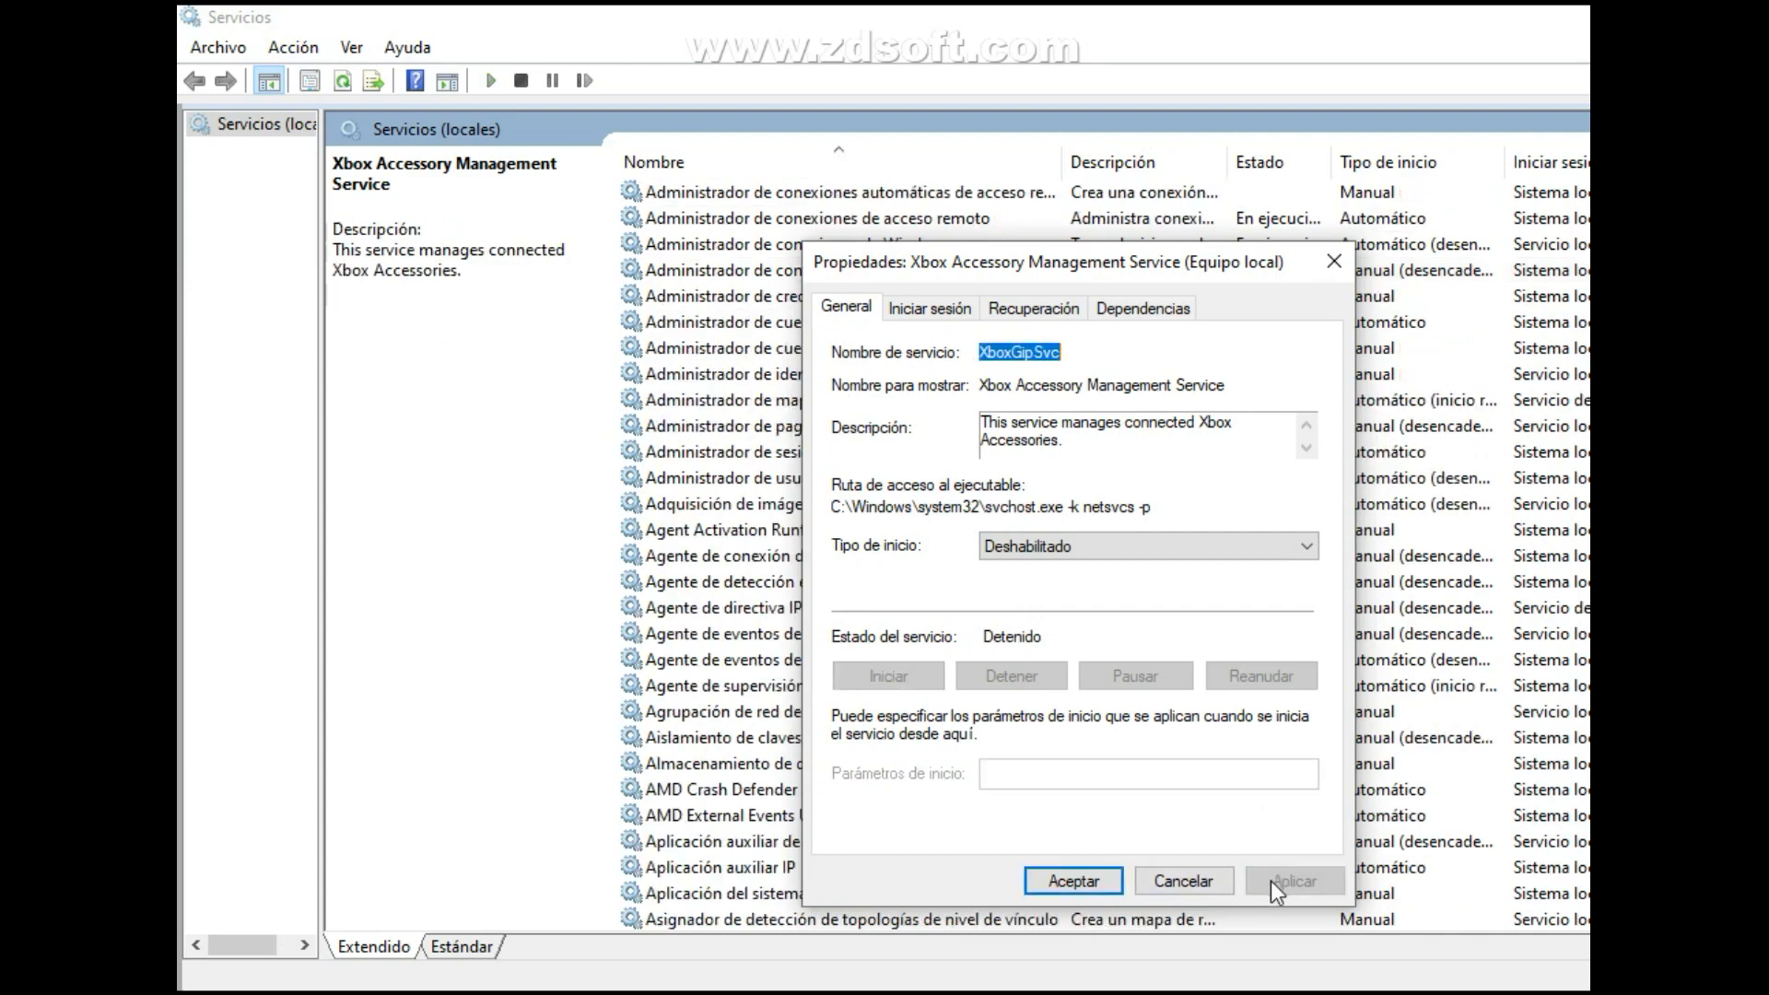
click(1074, 881)
Set the startup type of the Administración de autenticación de Xbox Live service to Deshabilitado and apply it.
scroll(898, 284, up, 2)
click(897, 279)
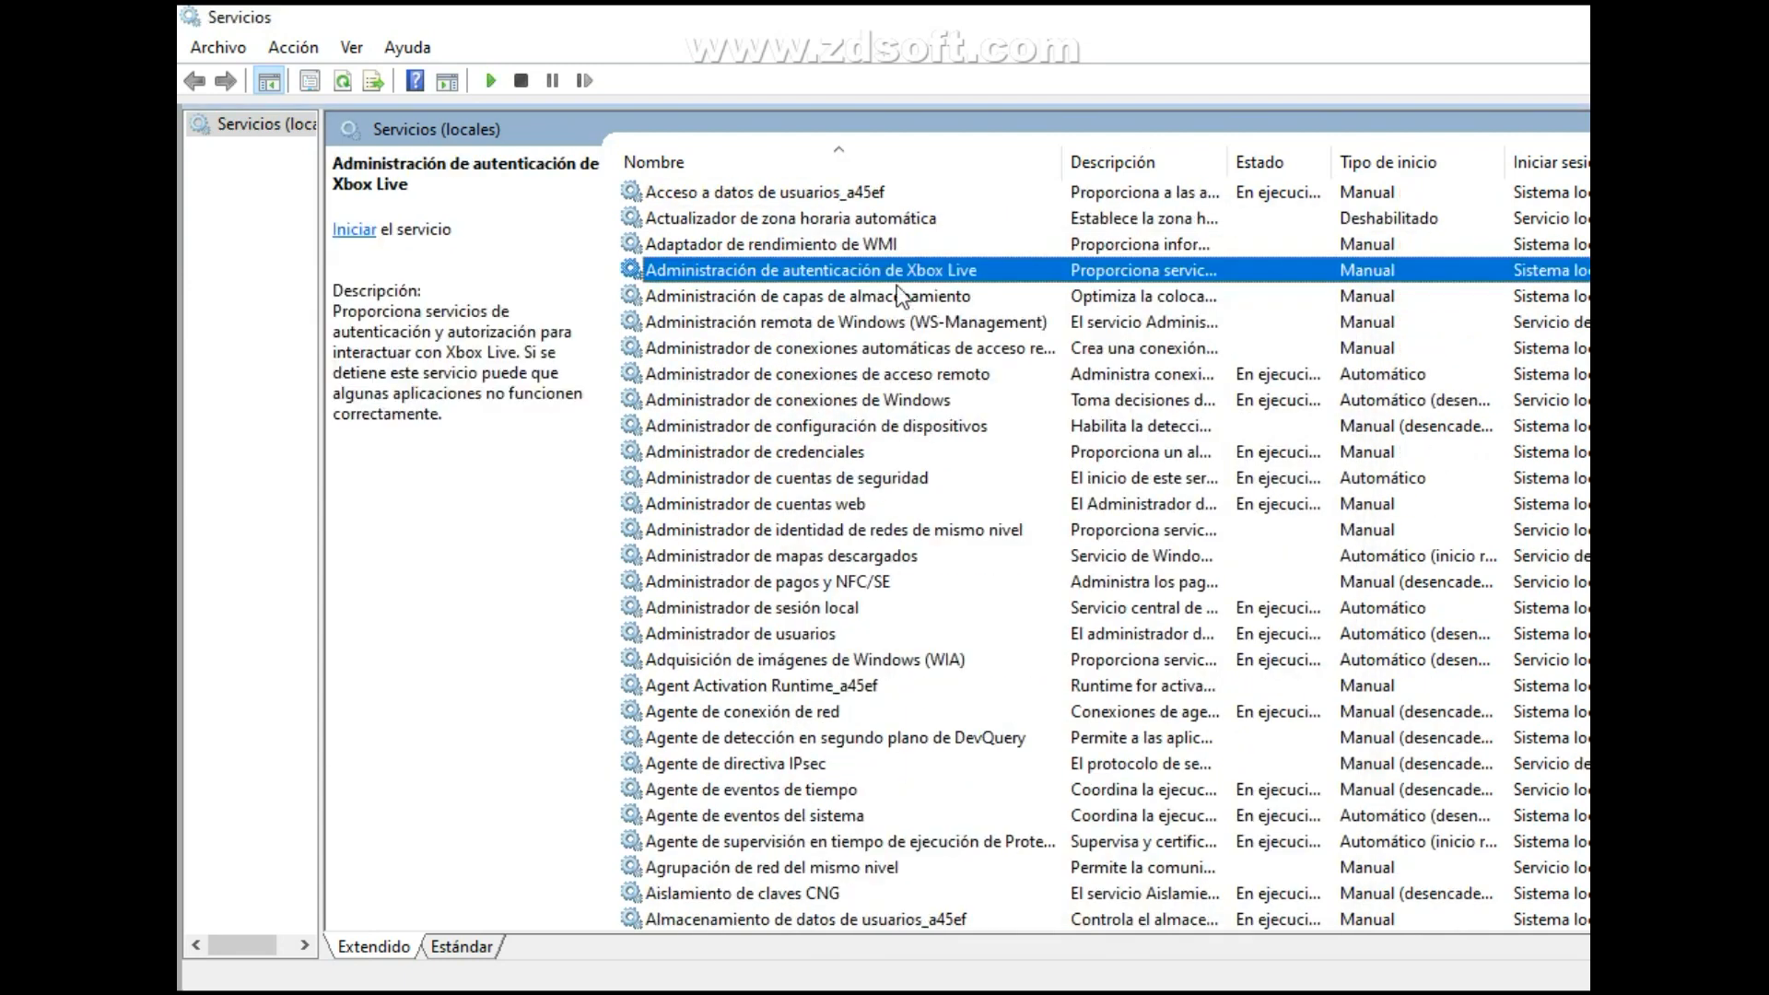
double_click(898, 273)
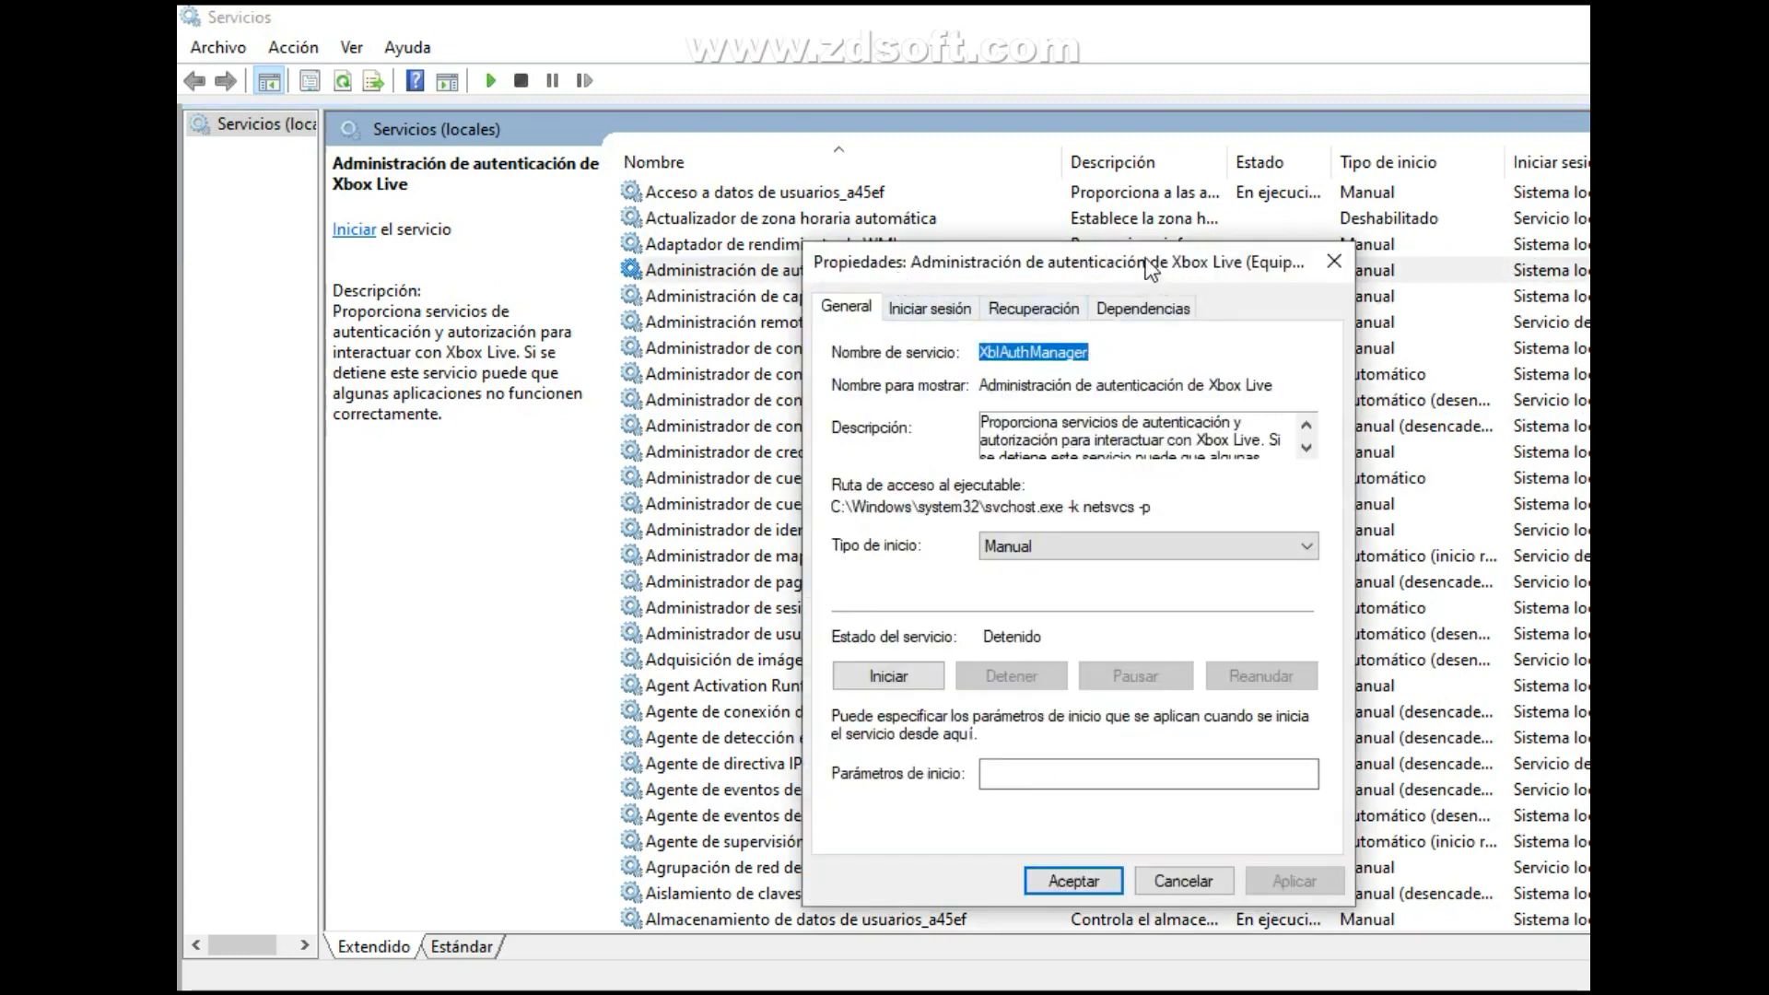
drag(1147, 269, 1088, 211)
click(1134, 488)
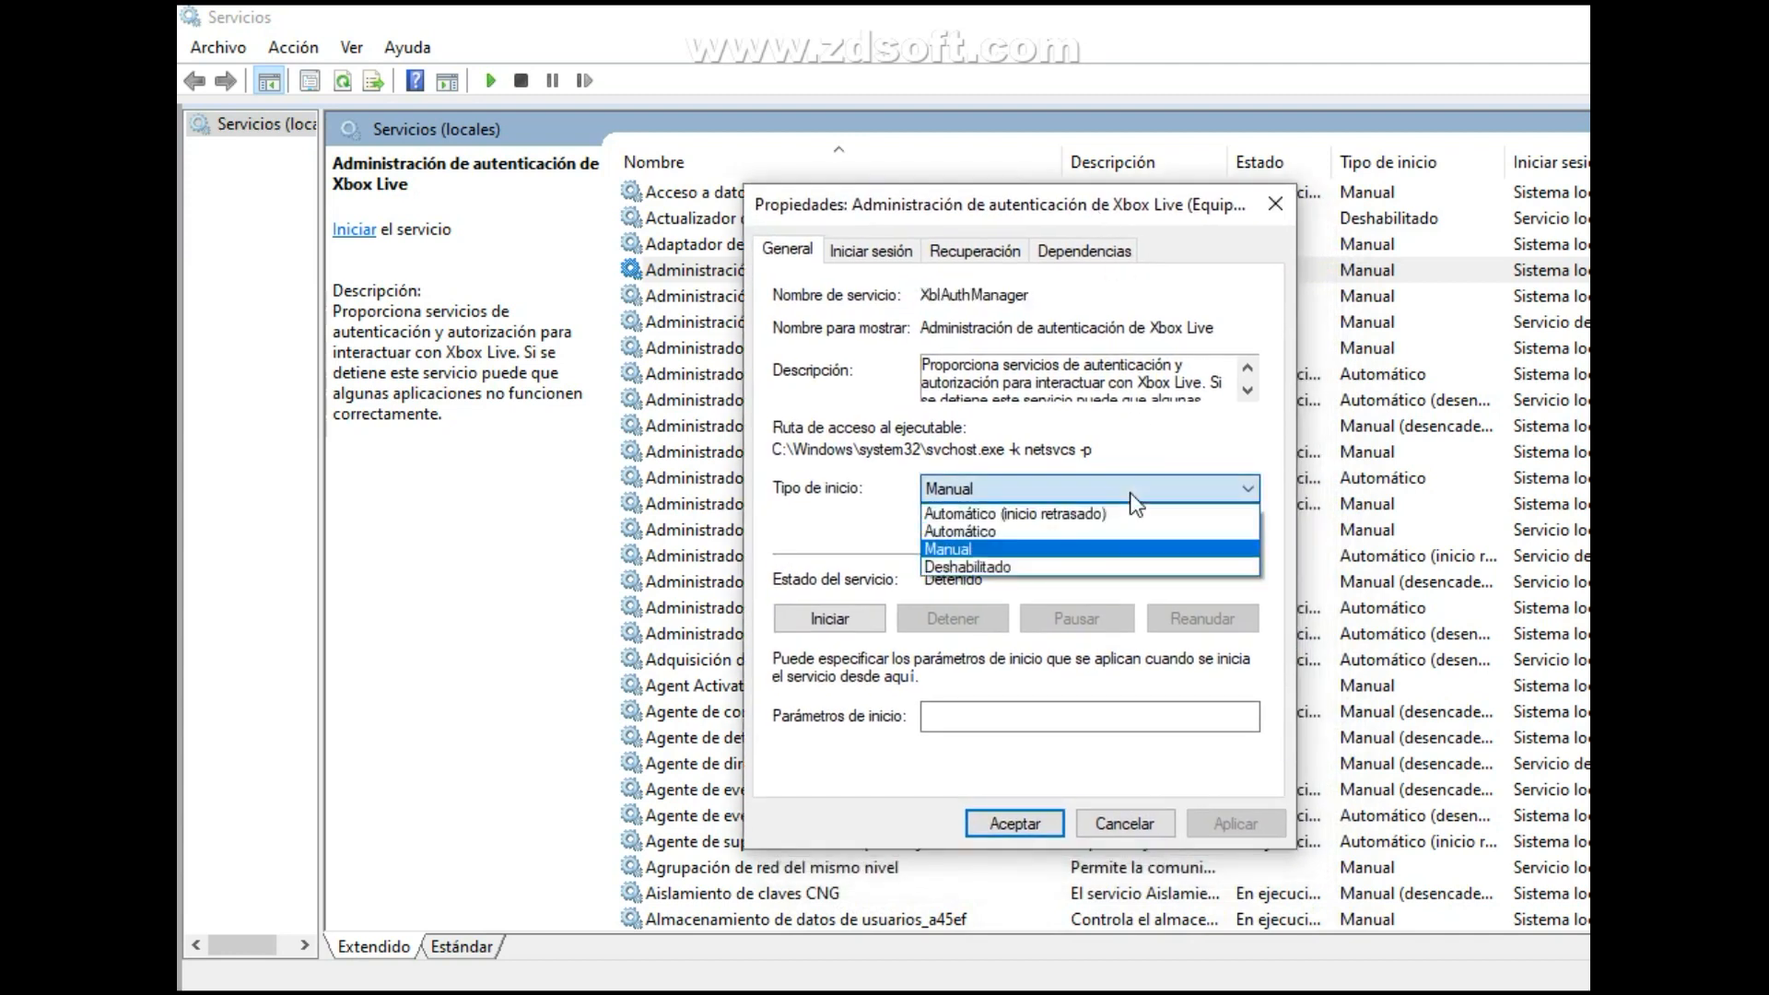
click(1032, 565)
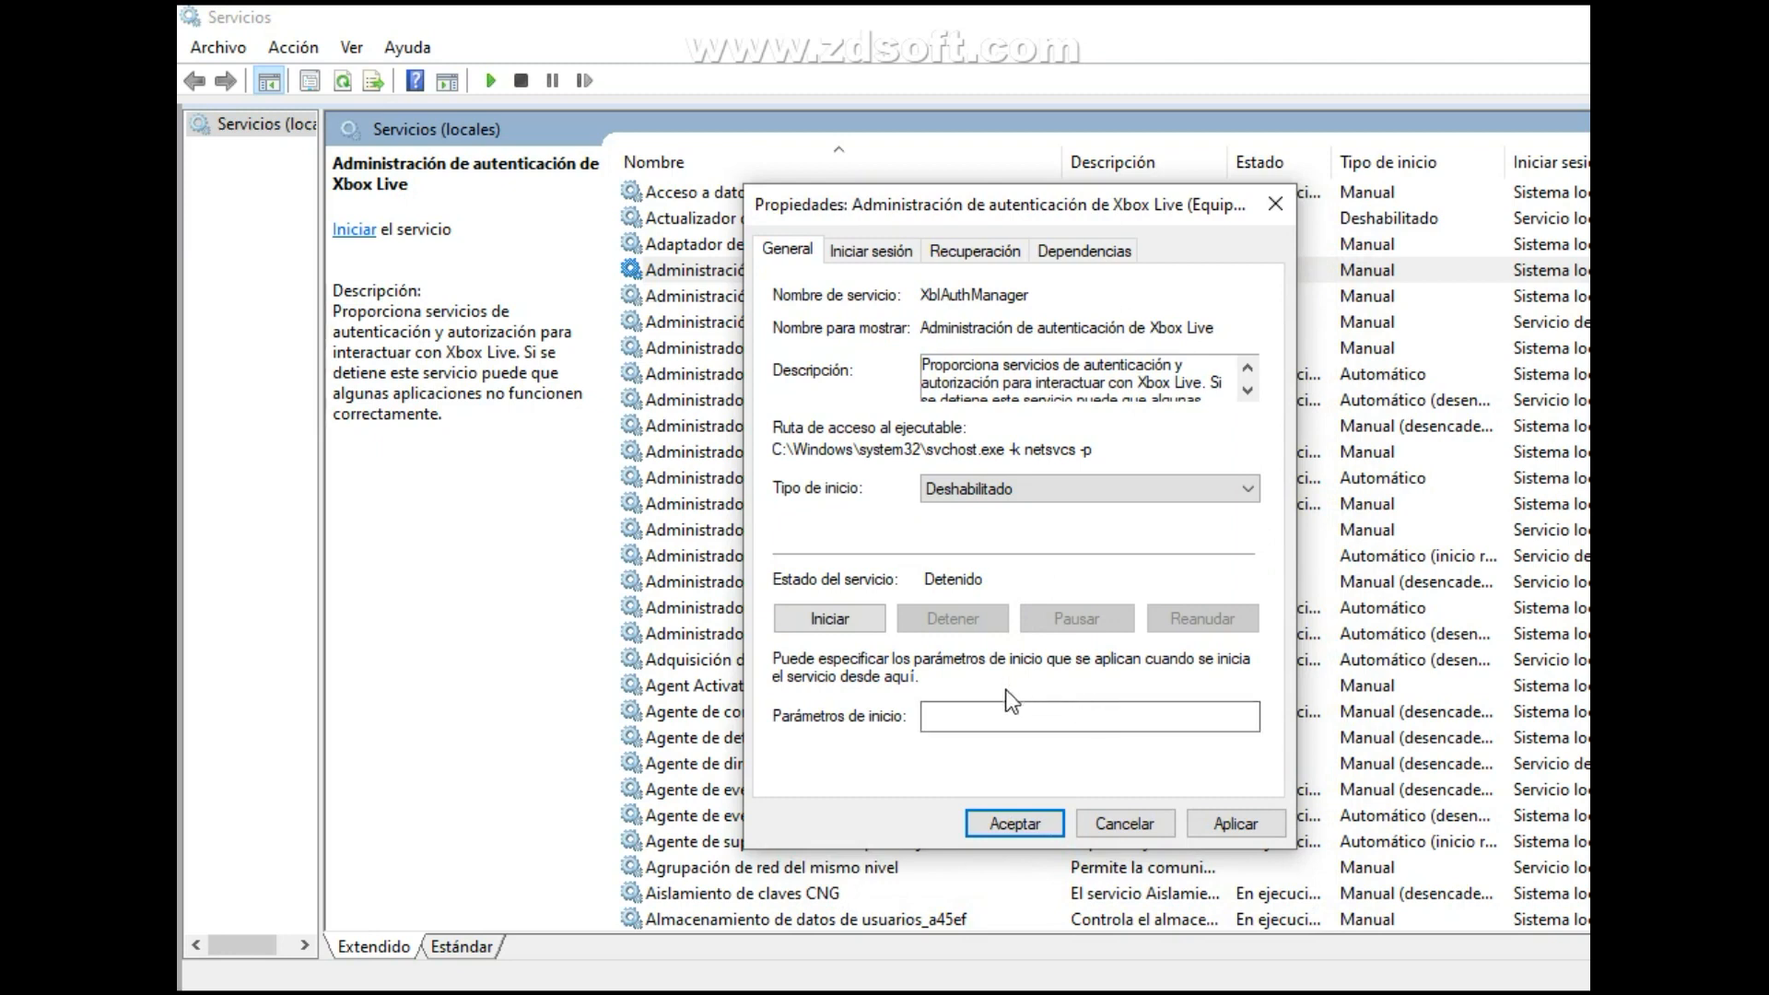
click(1256, 825)
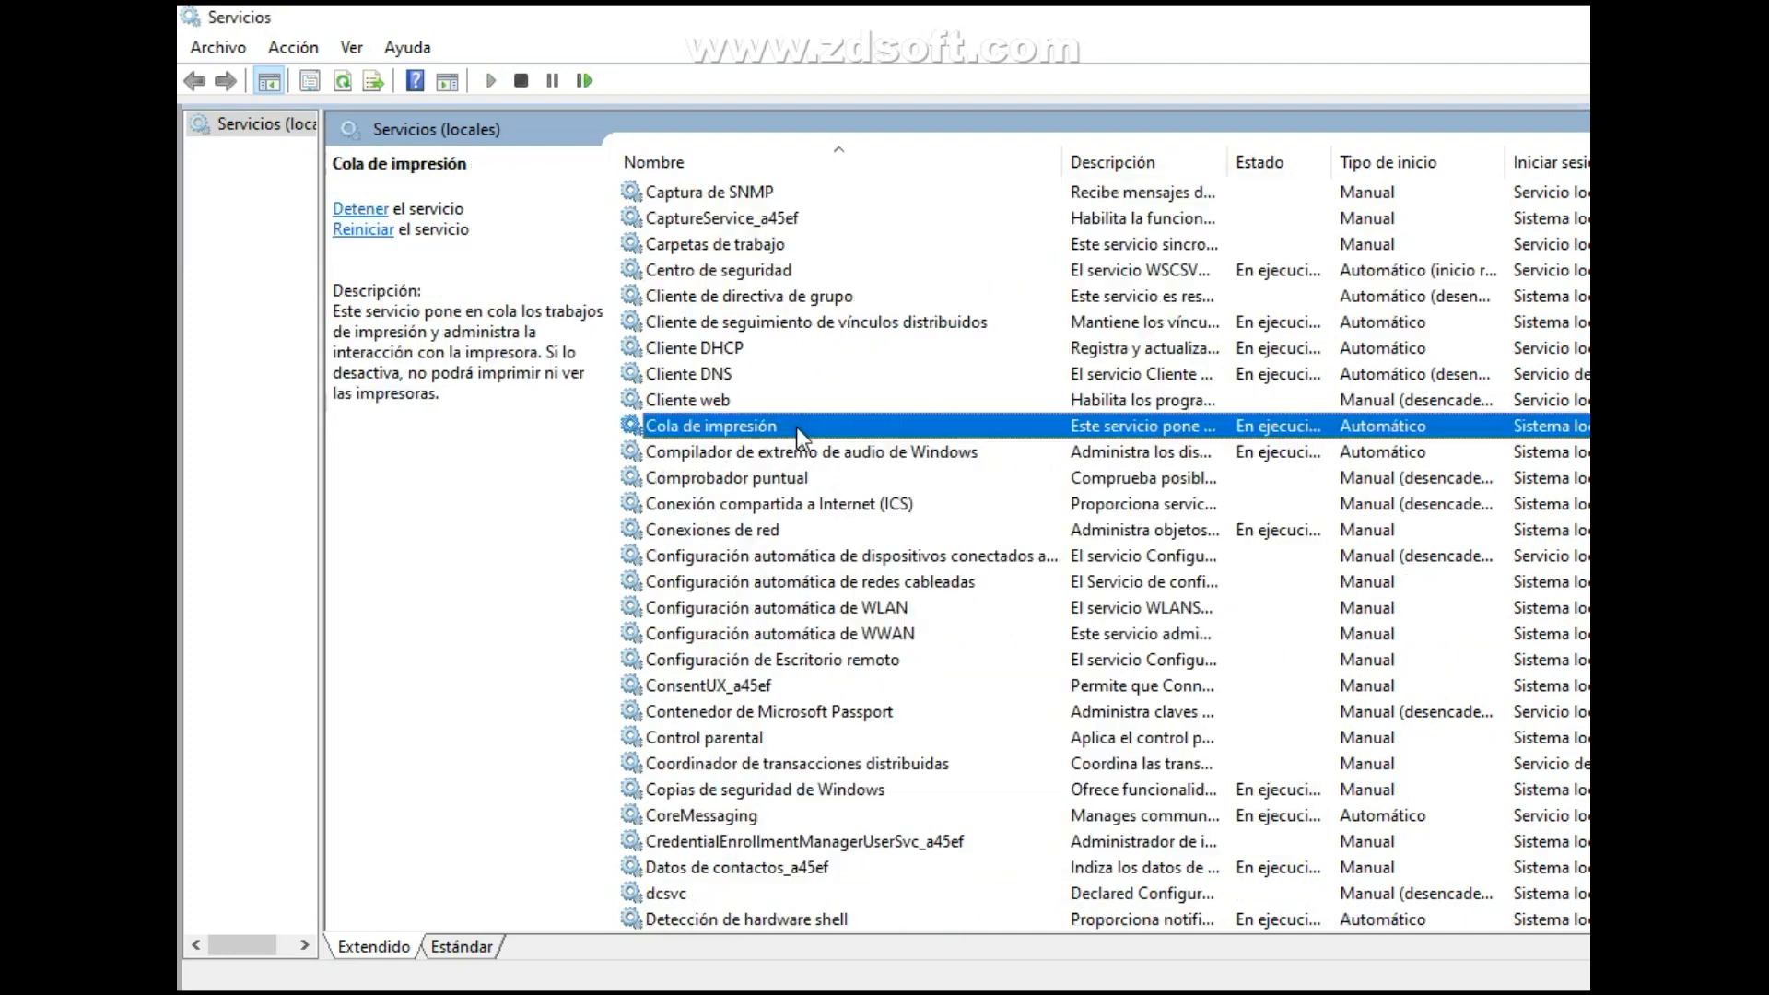
Stop the Cola de impresión service, set its startup type to Deshabilitado and save the change.
right_click(796, 427)
click(881, 680)
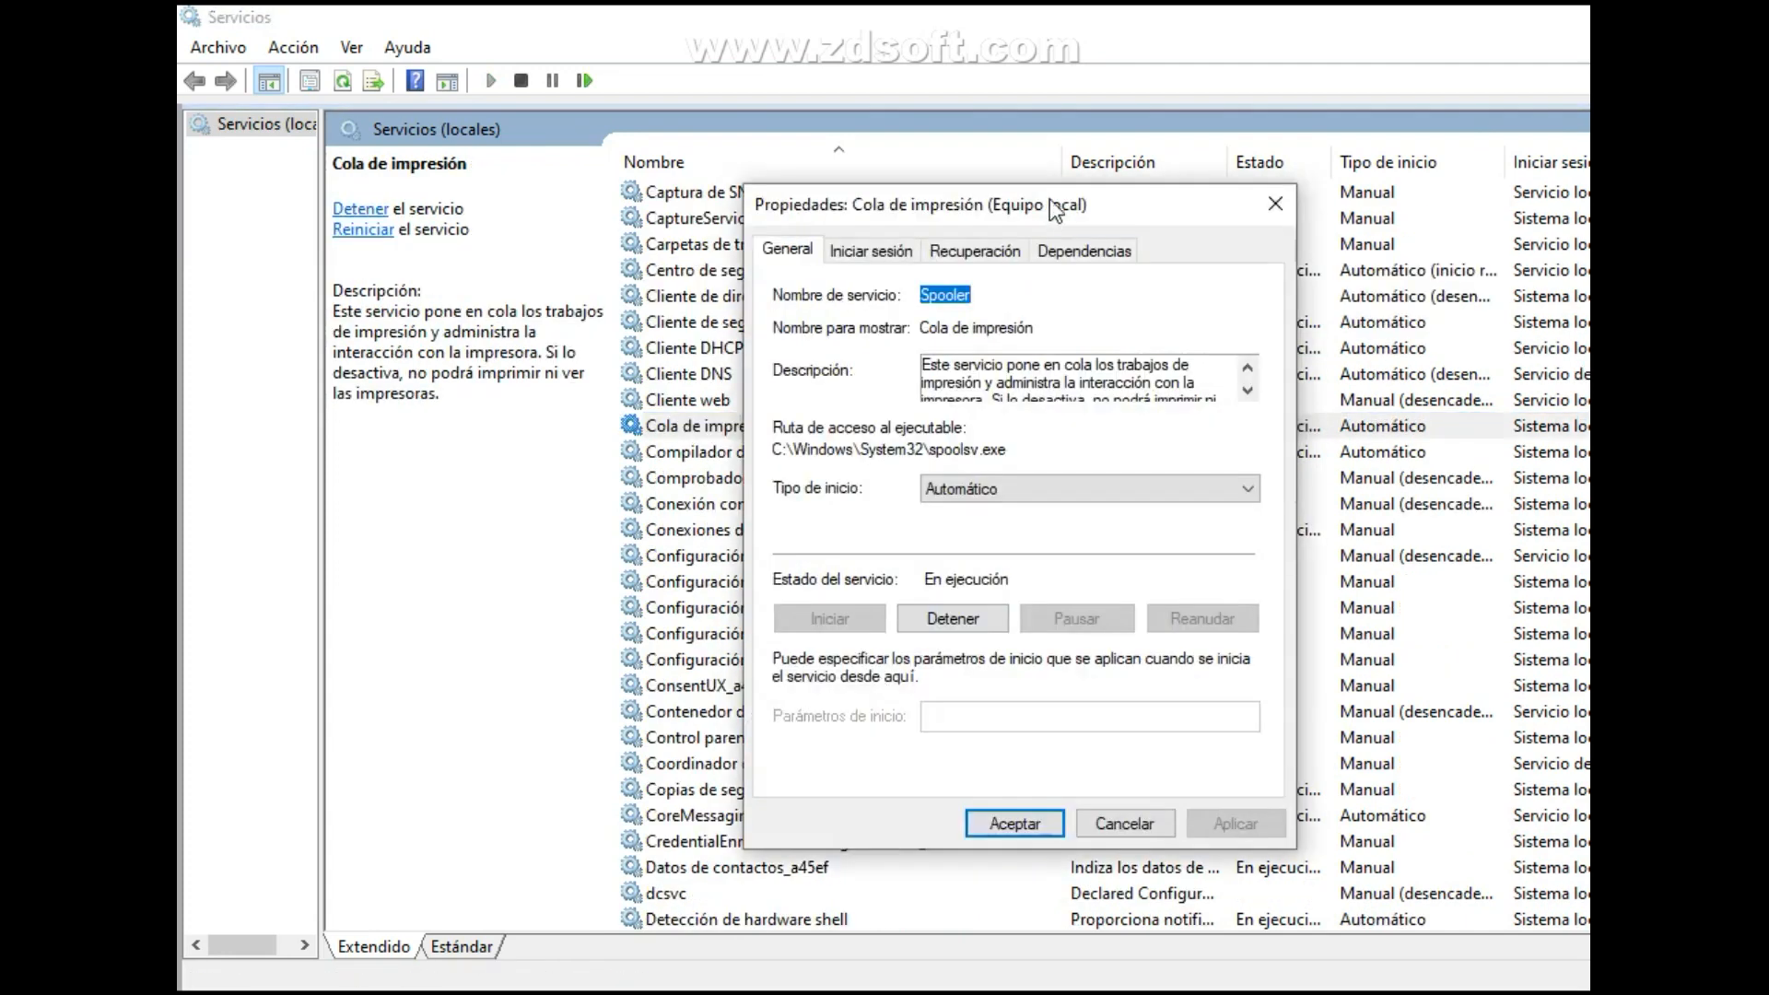
scroll(1106, 387, down, 2)
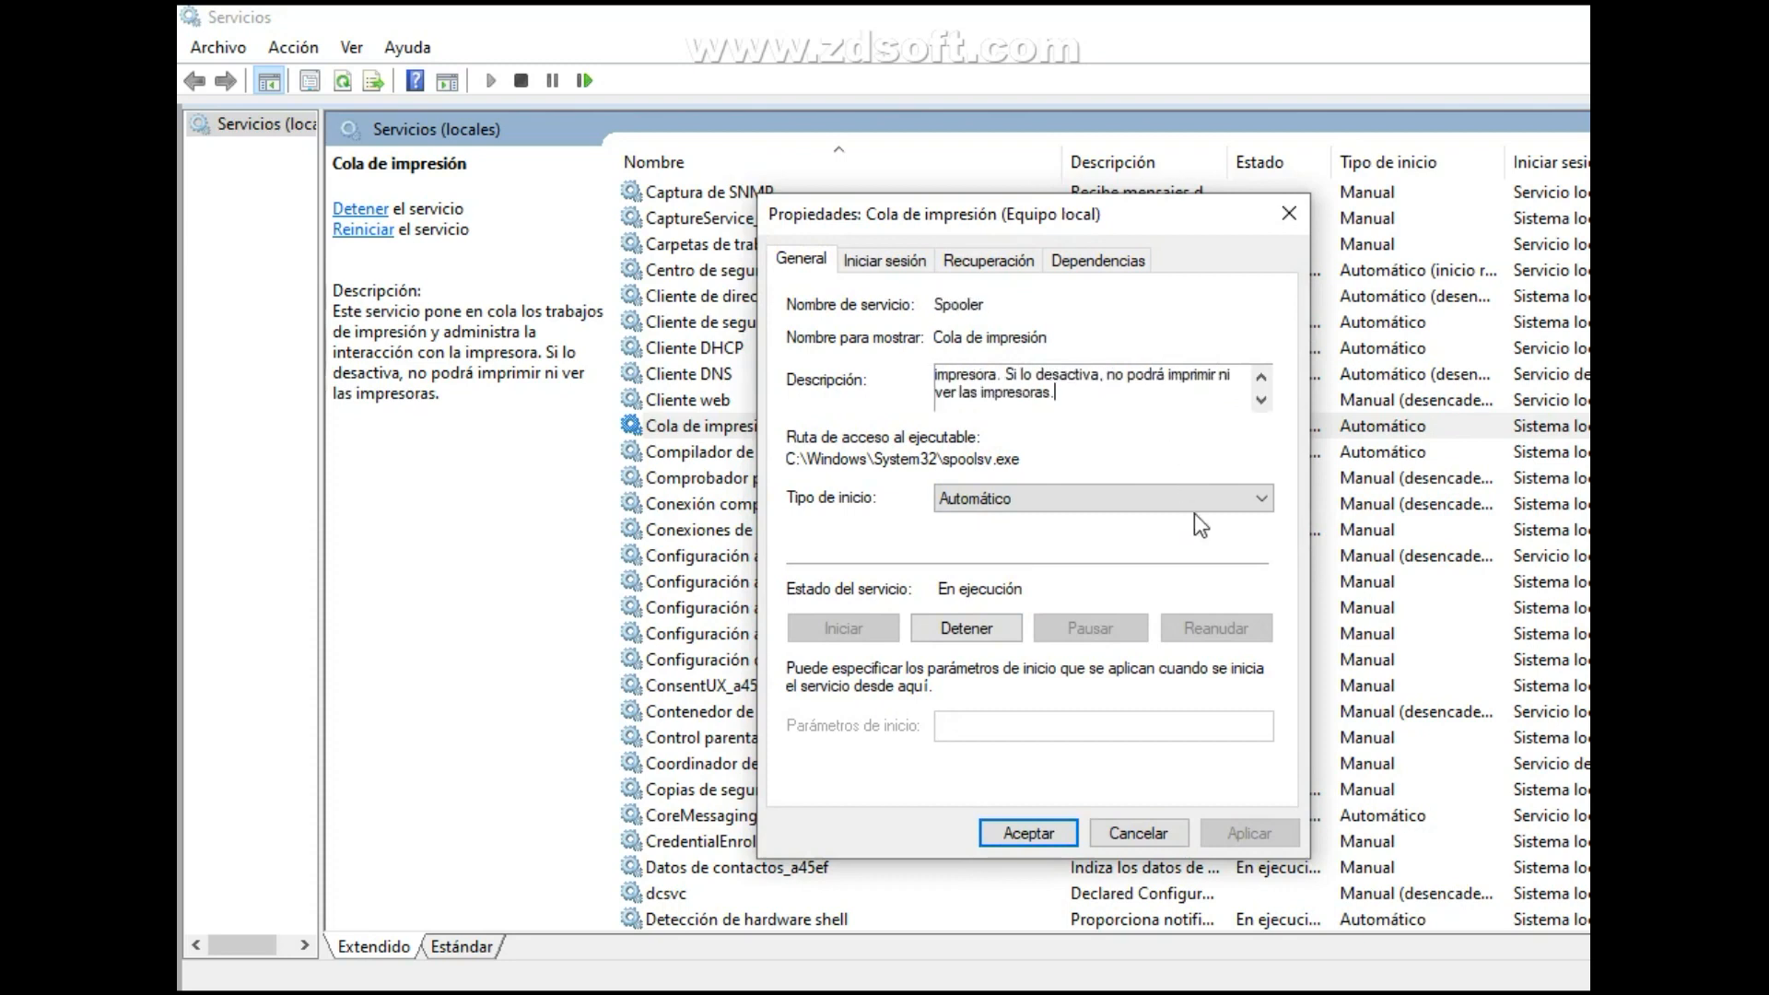
click(968, 629)
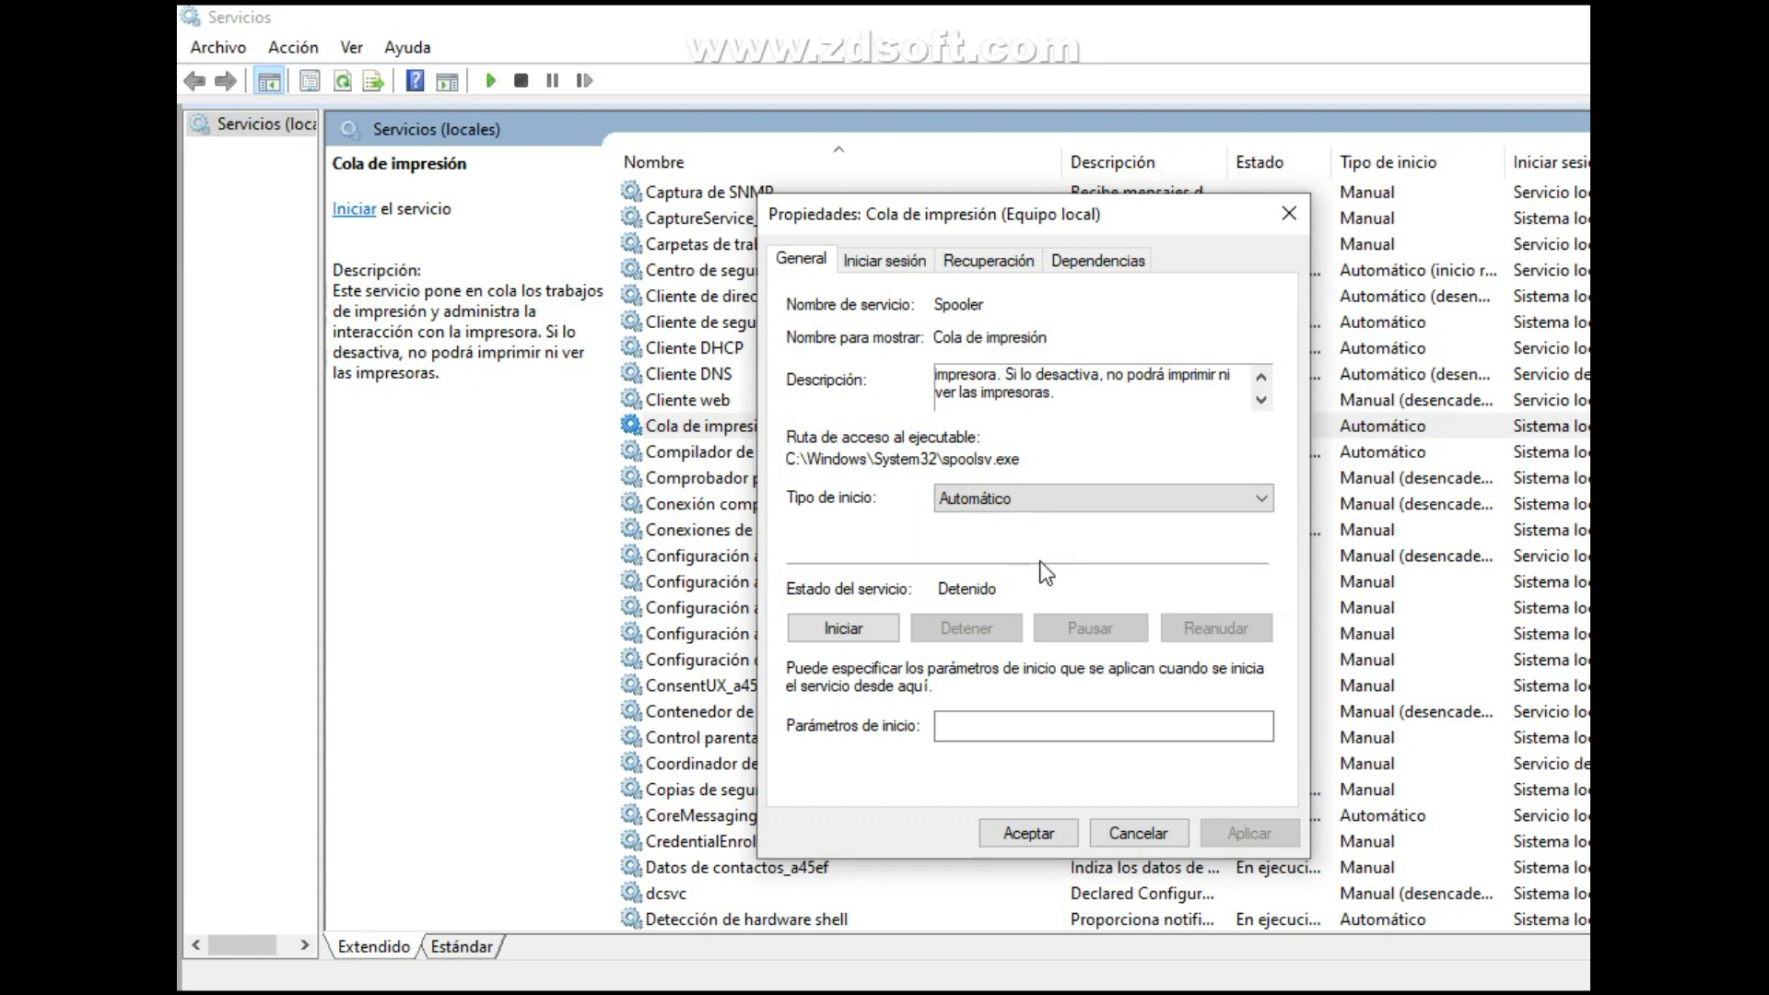
click(1064, 494)
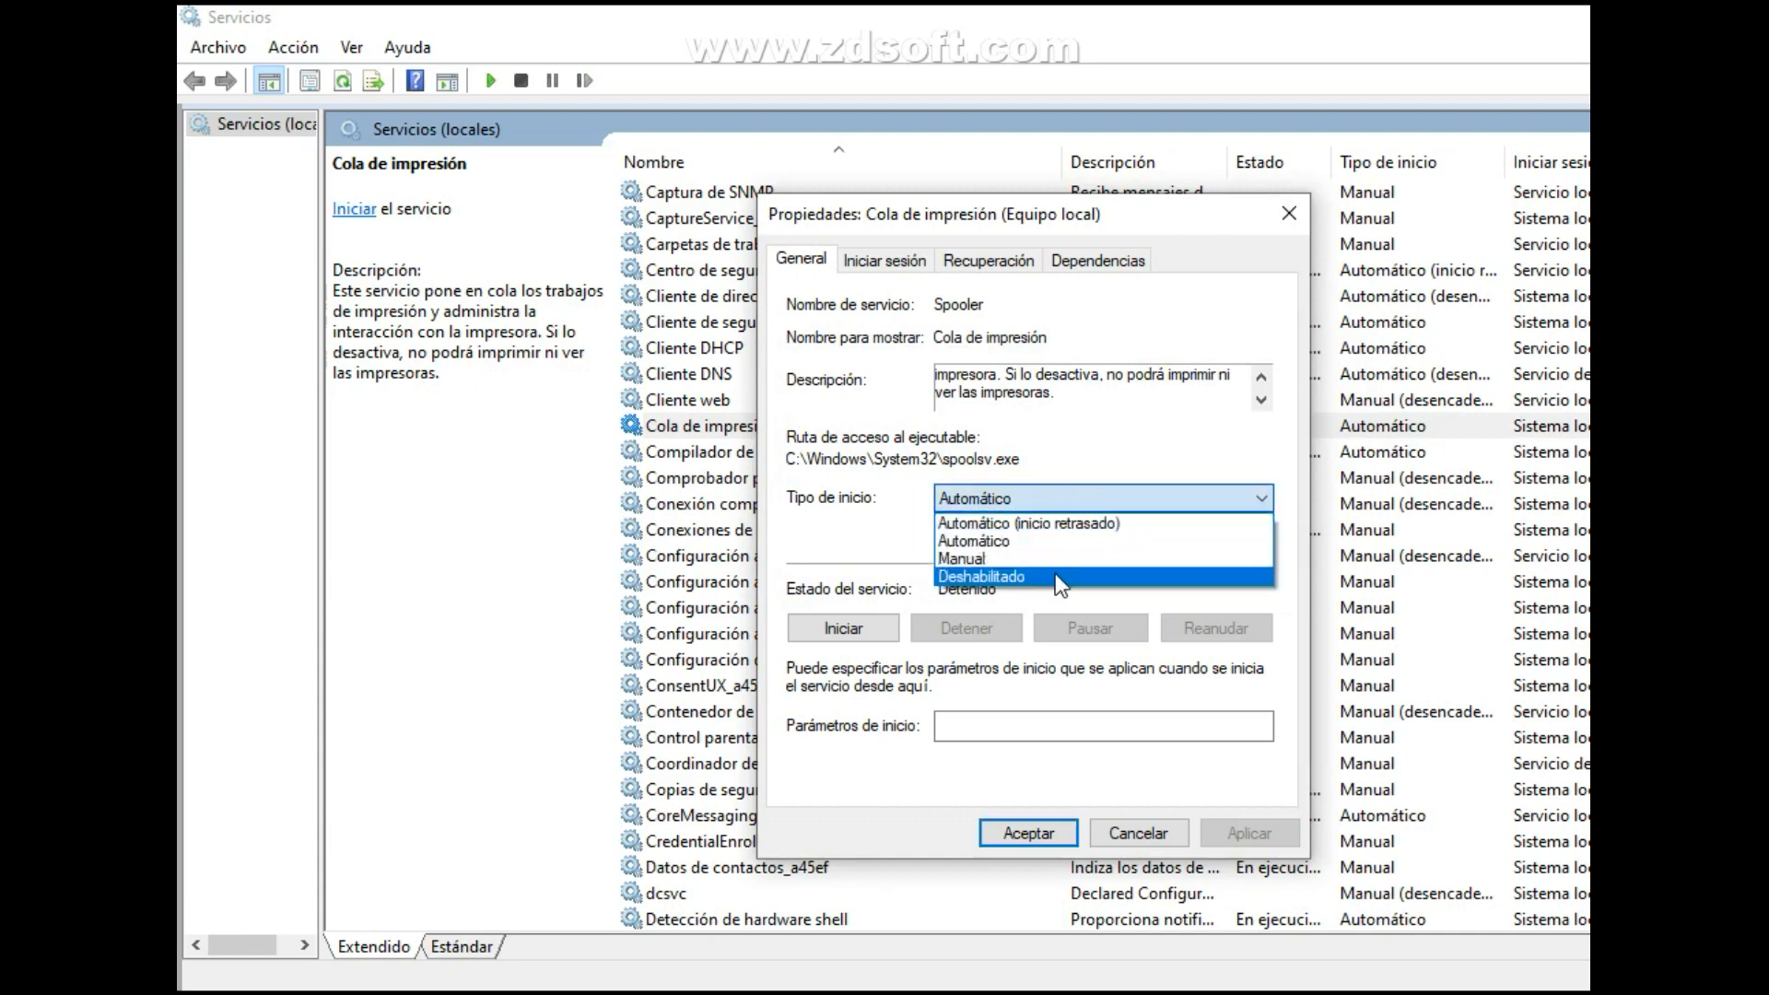
click(1053, 577)
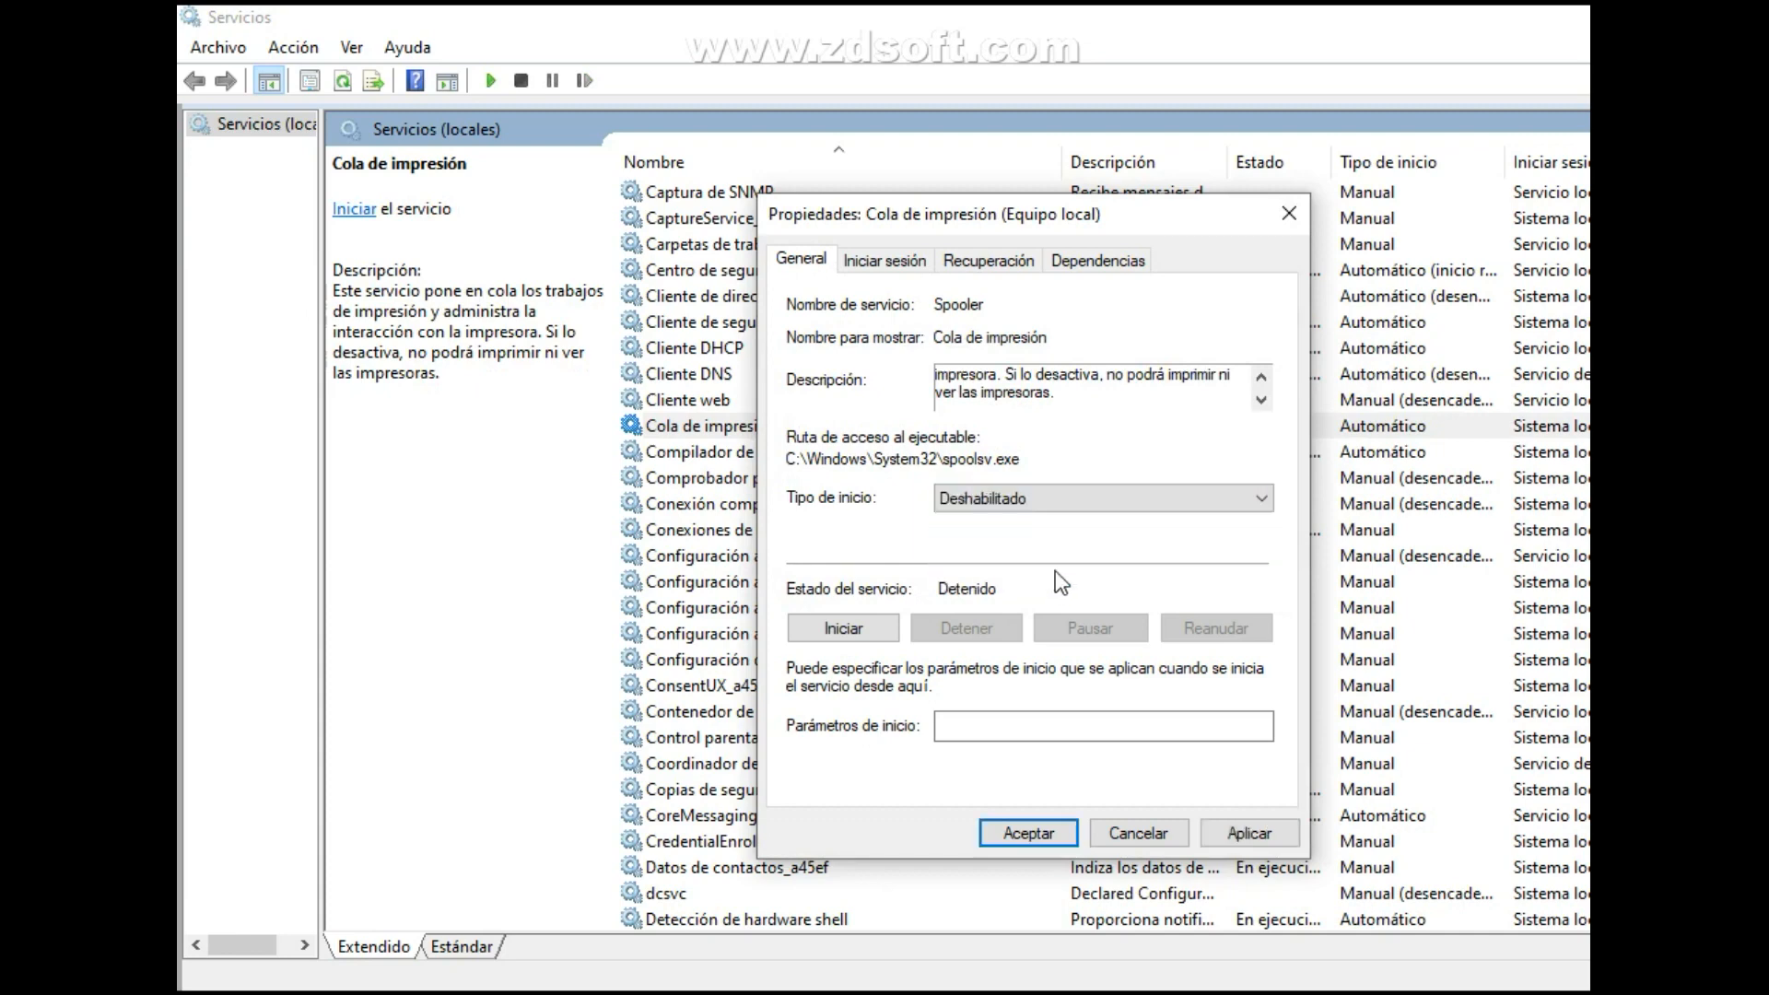
click(1264, 830)
click(1025, 833)
Set the startup type of the Control parental service to Deshabilitado, apply it and close its properties.
click(772, 737)
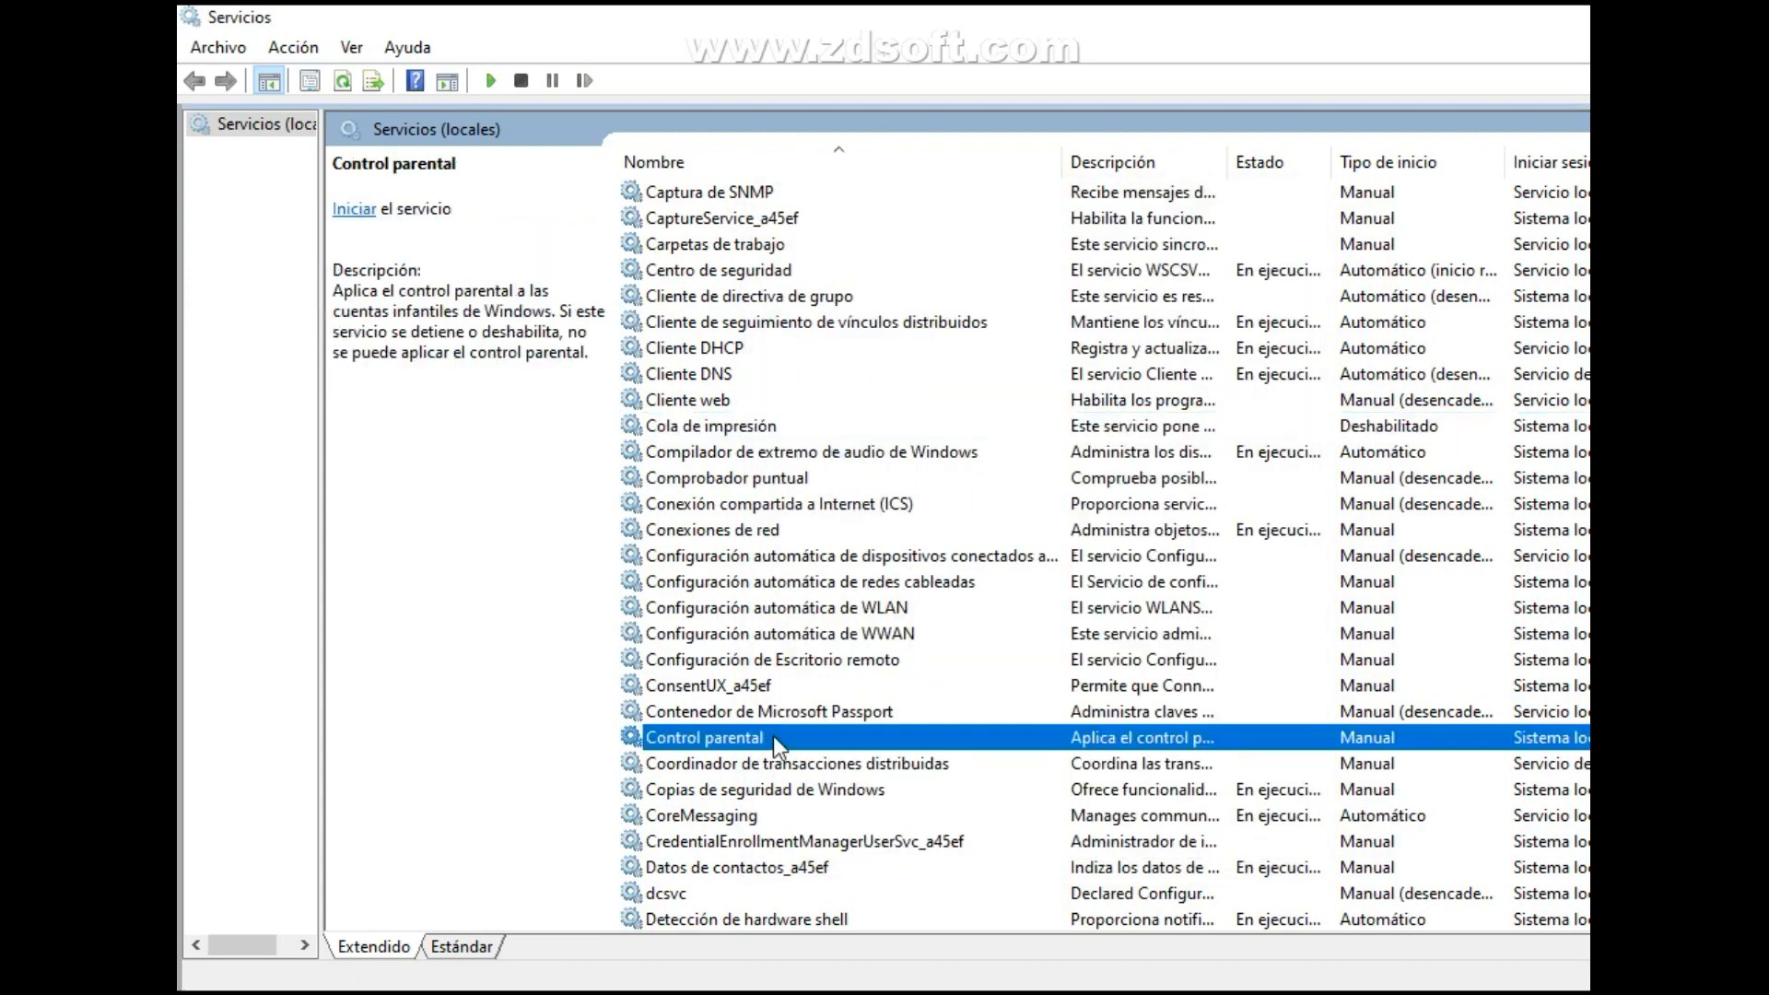
right_click(1269, 737)
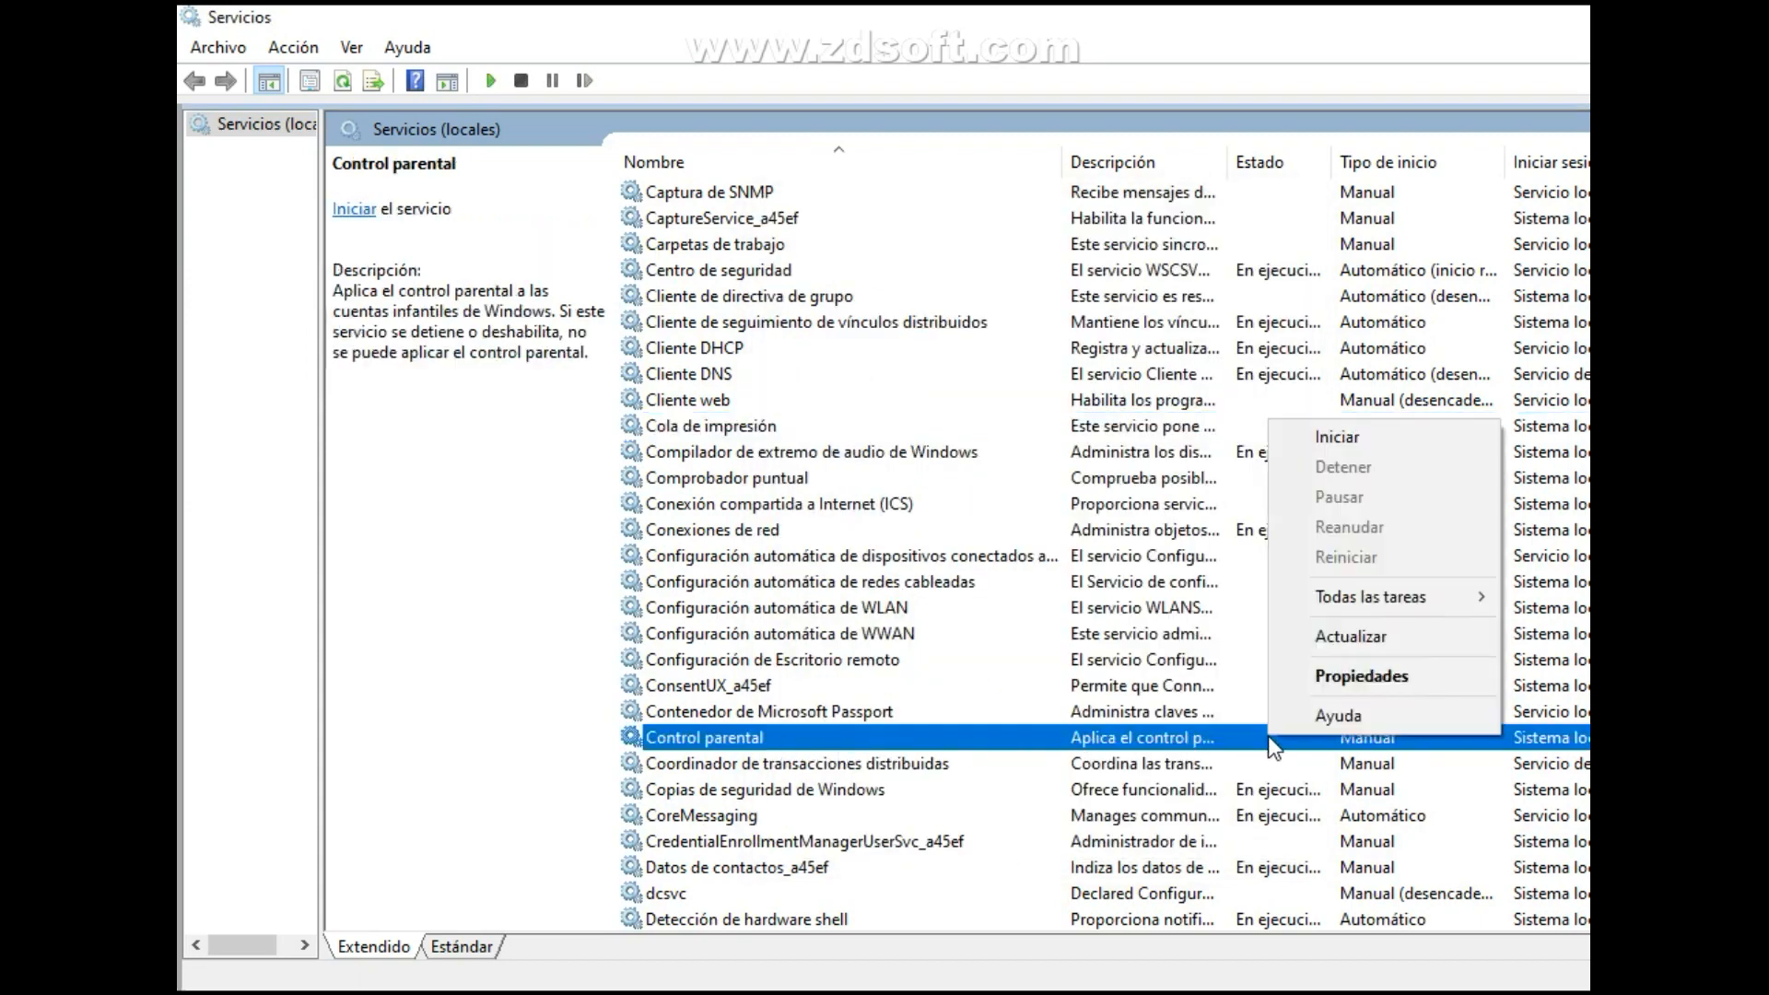
click(1329, 683)
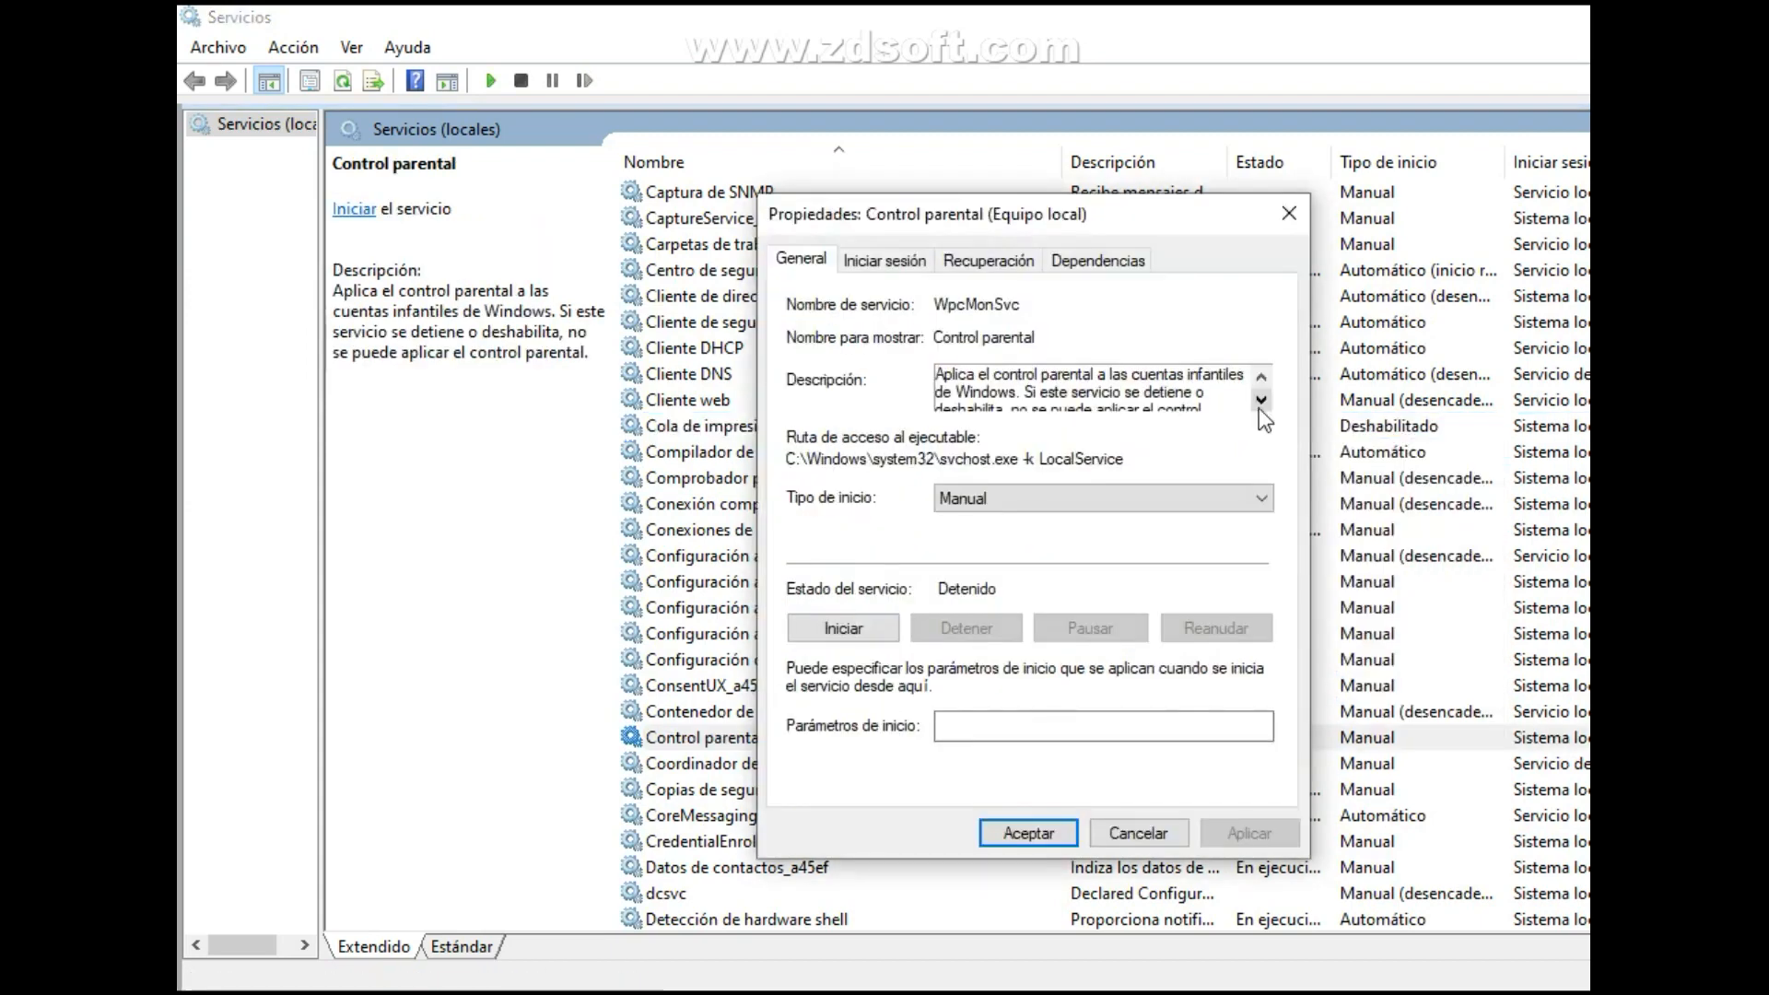
click(1259, 408)
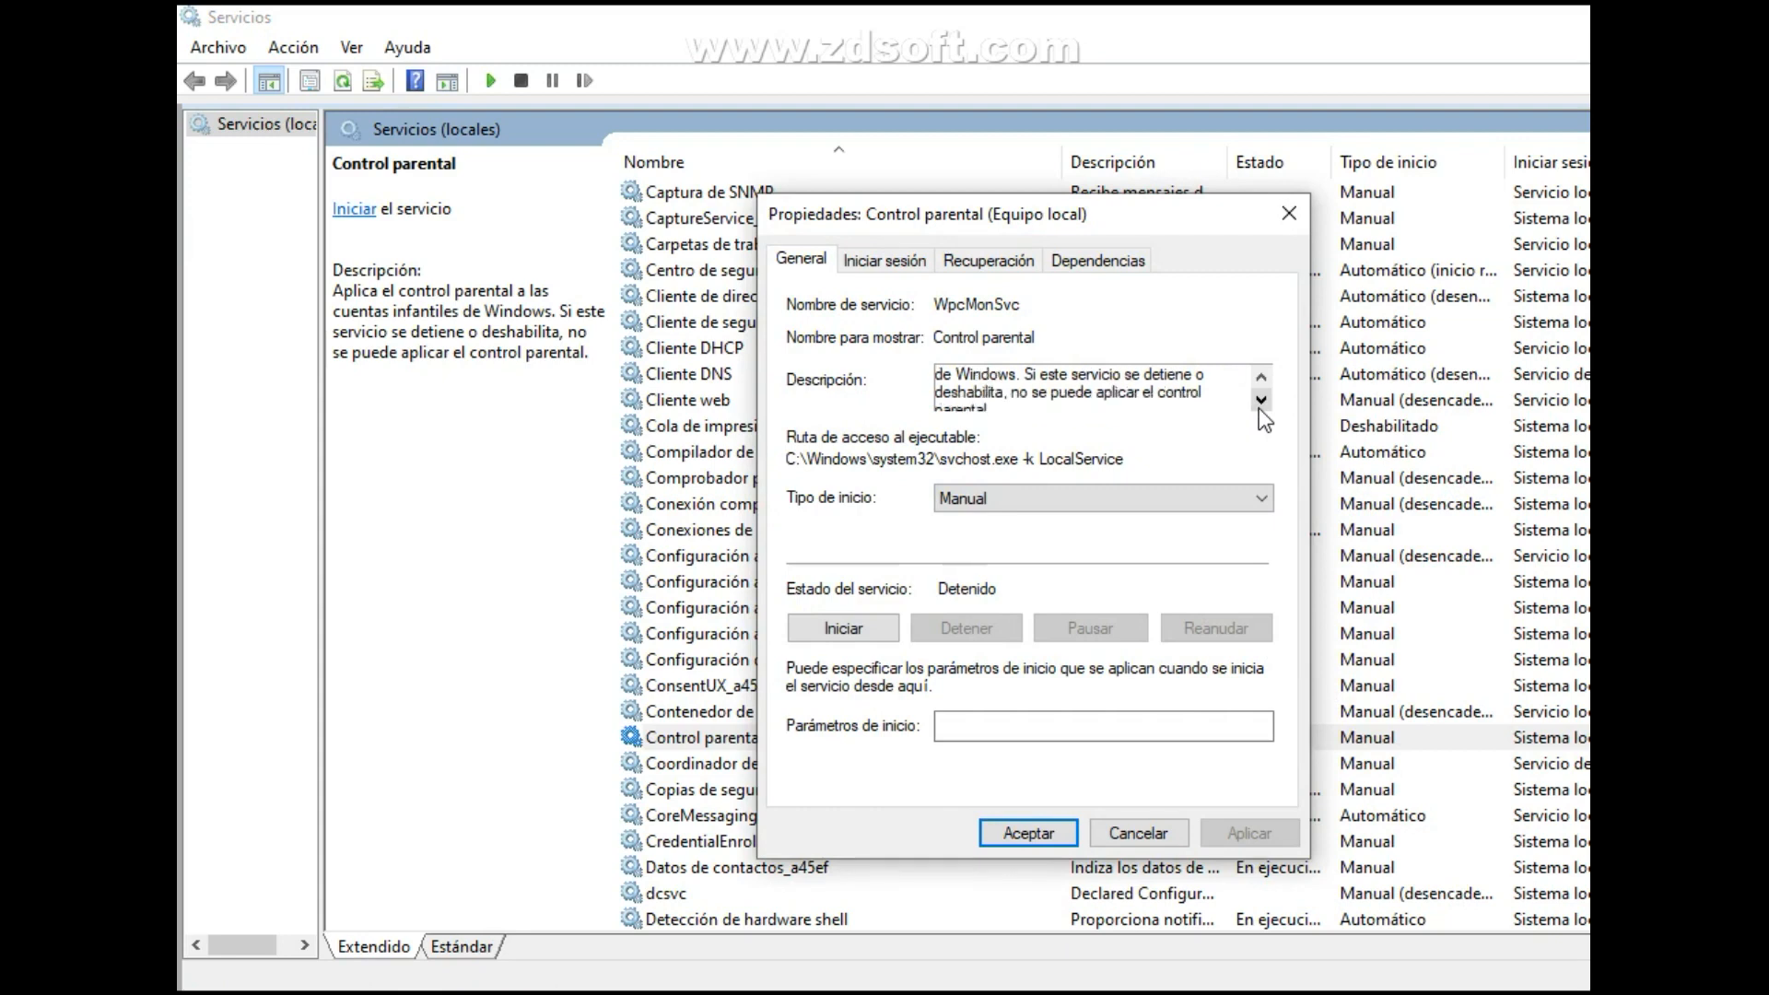
click(1259, 400)
click(1175, 503)
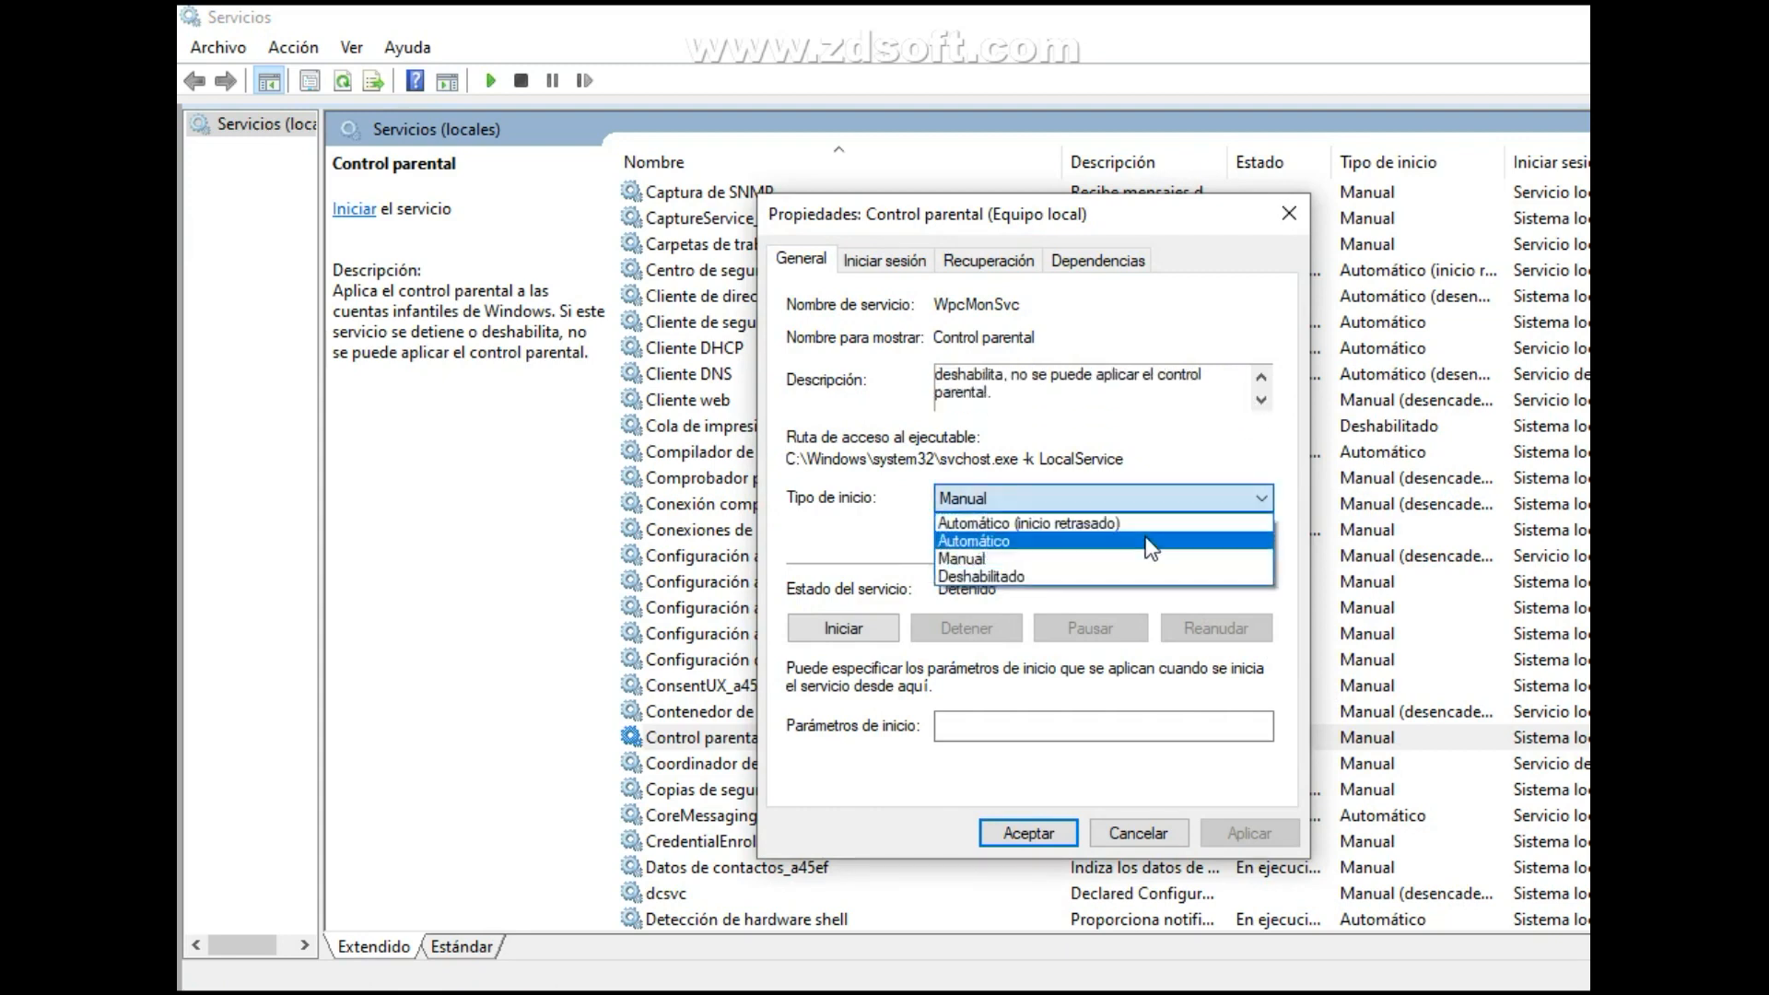
click(1103, 578)
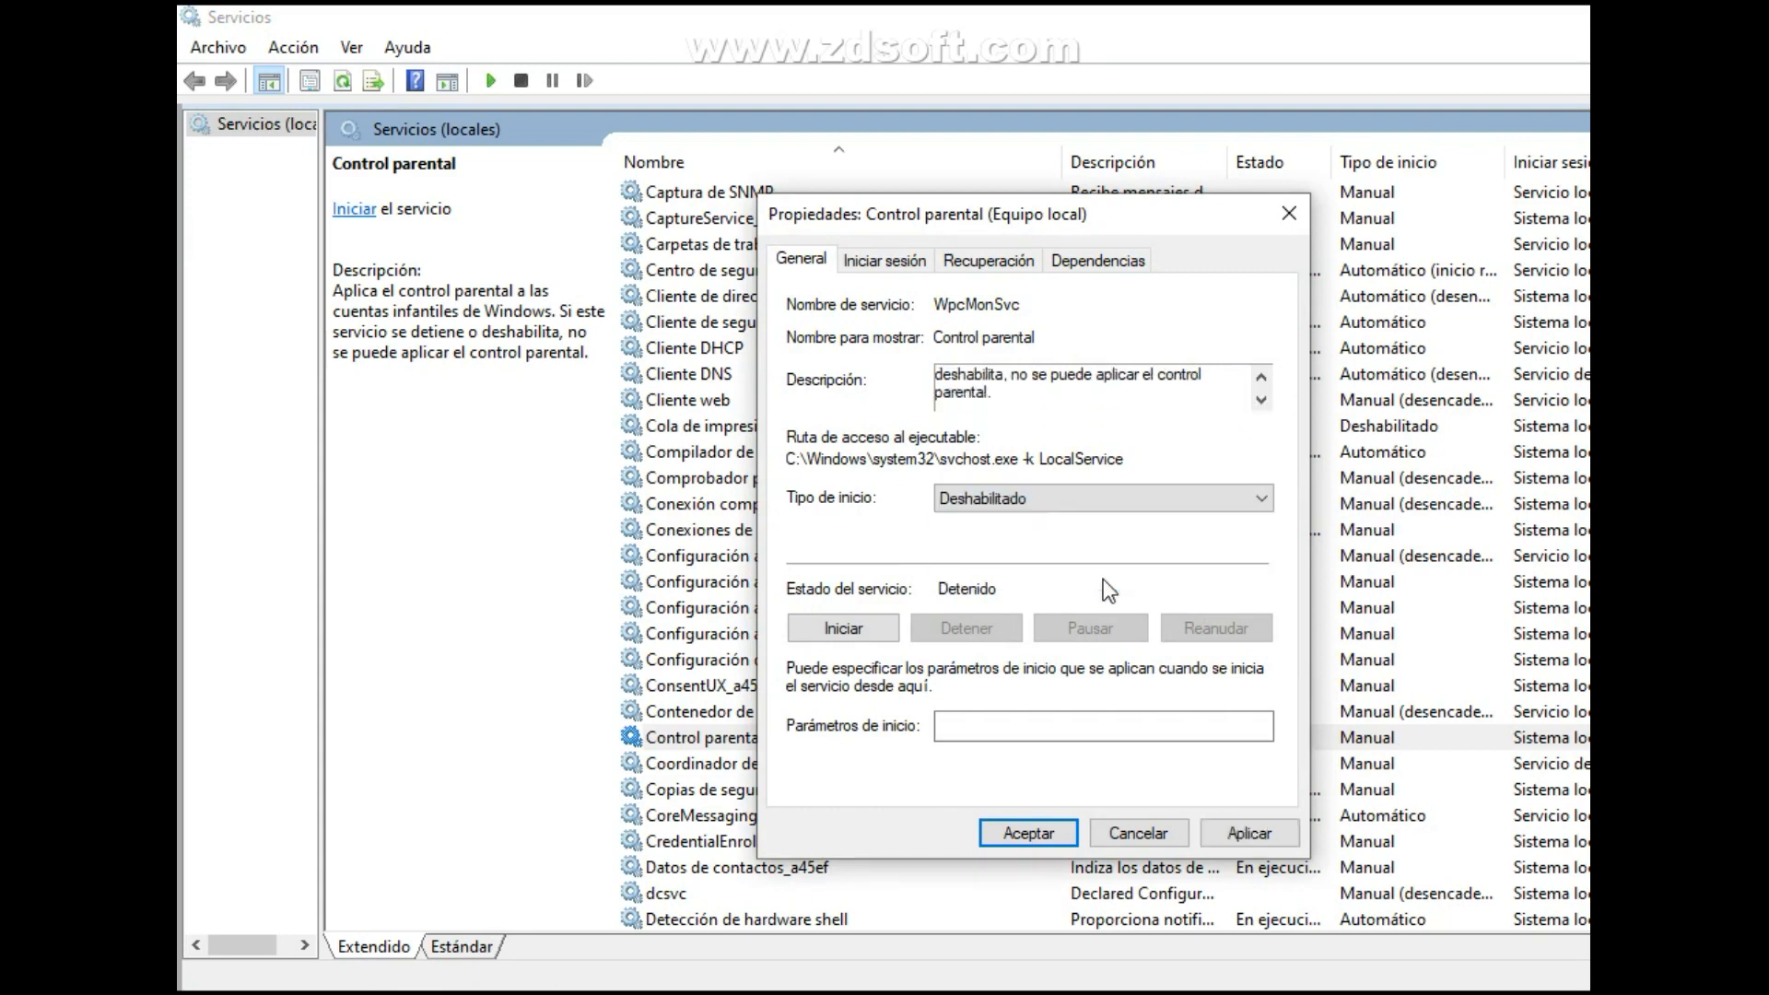
click(1245, 833)
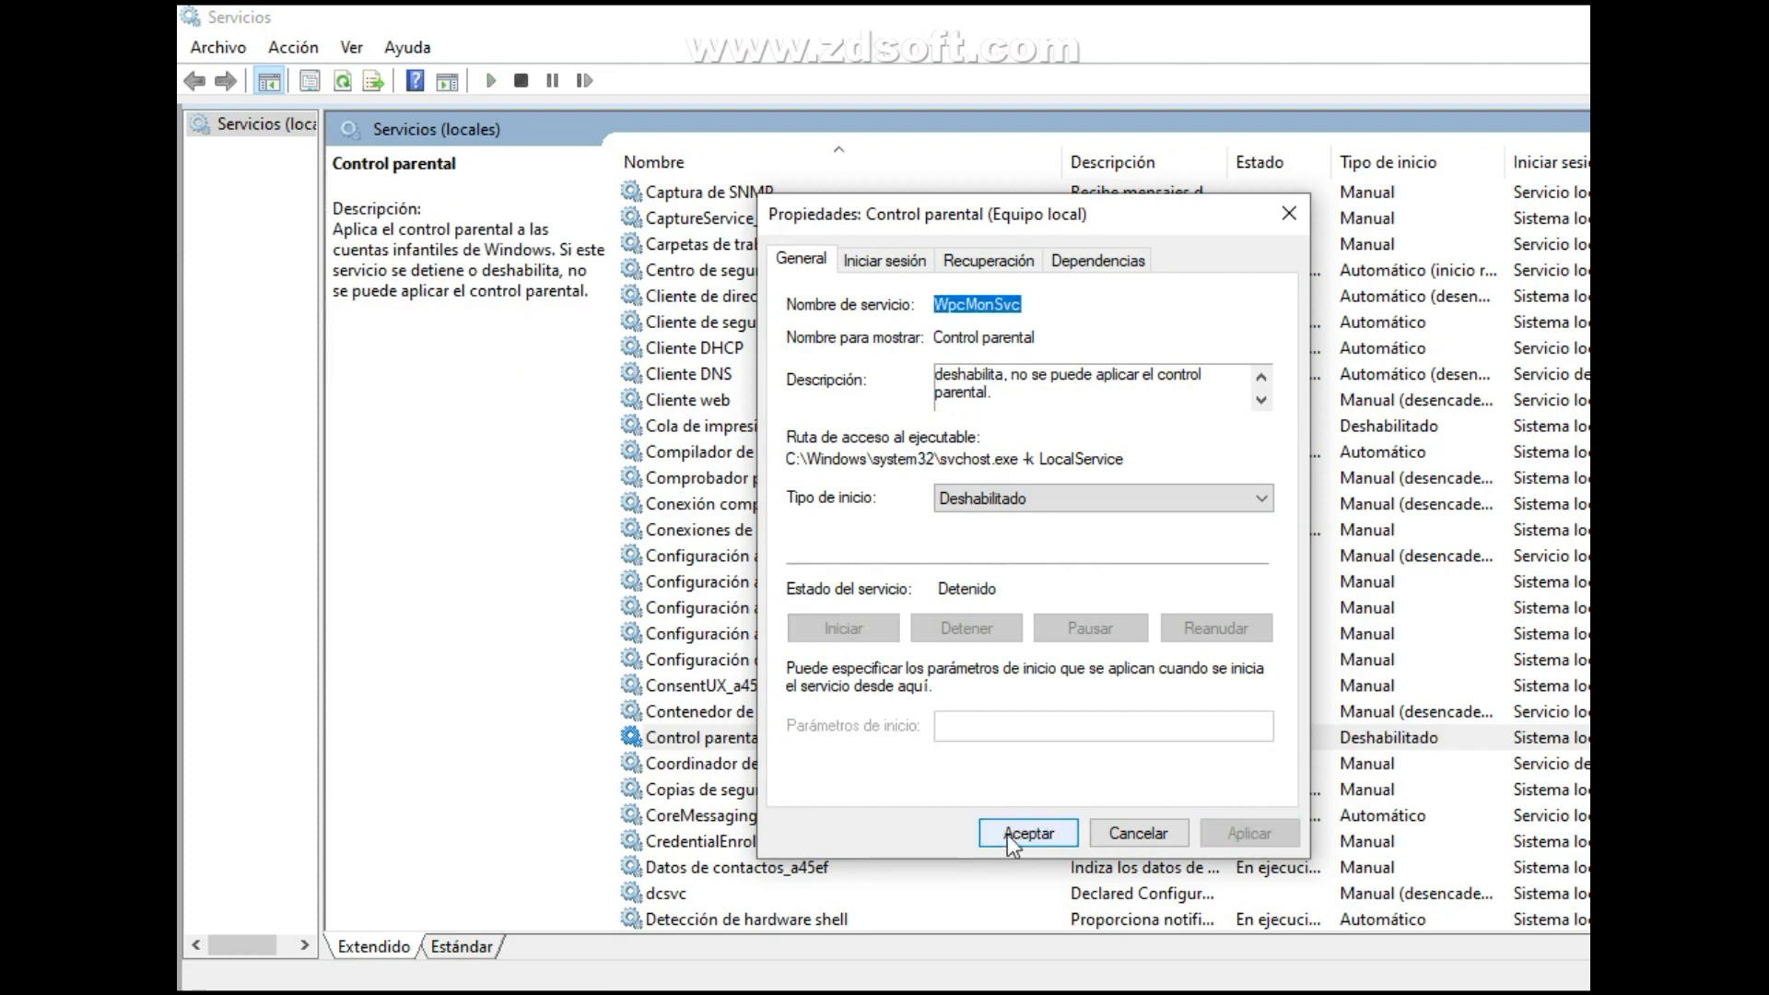
click(1008, 833)
Disable the Extensiones y notificaciones de impresora service by setting its startup type to Deshabilitado, and save the change.
scroll(787, 352, down, 12)
click(787, 352)
double_click(787, 352)
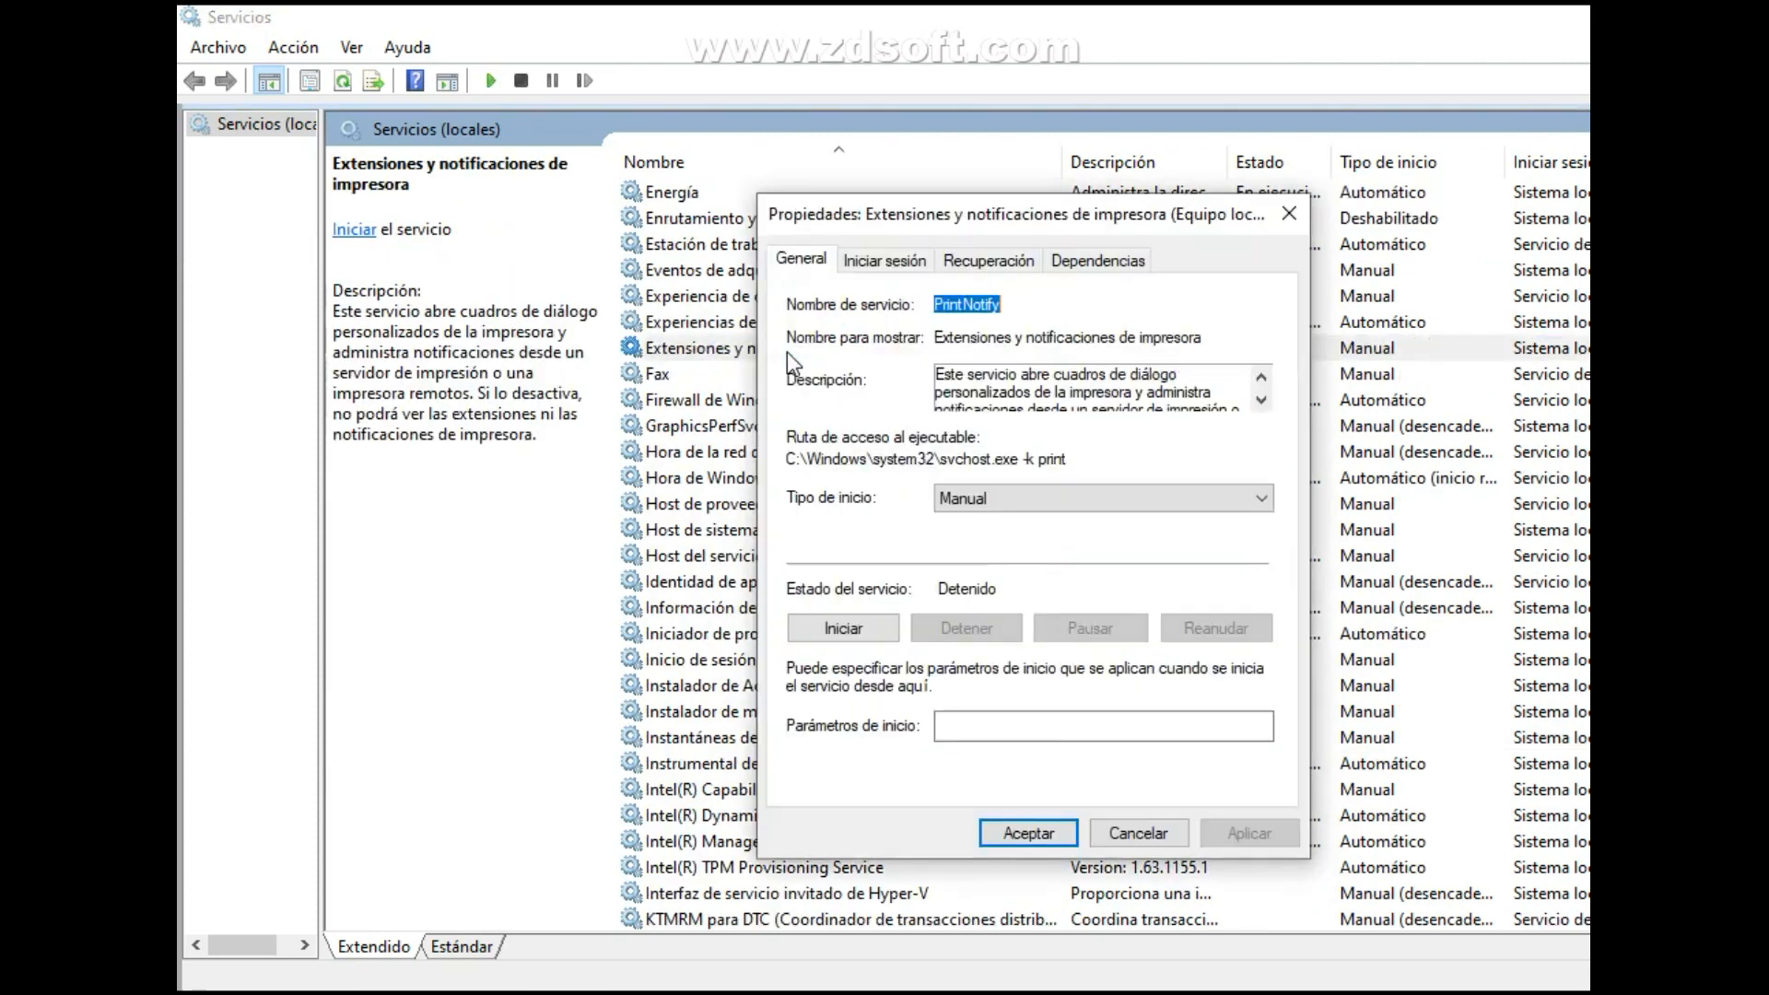
click(1260, 400)
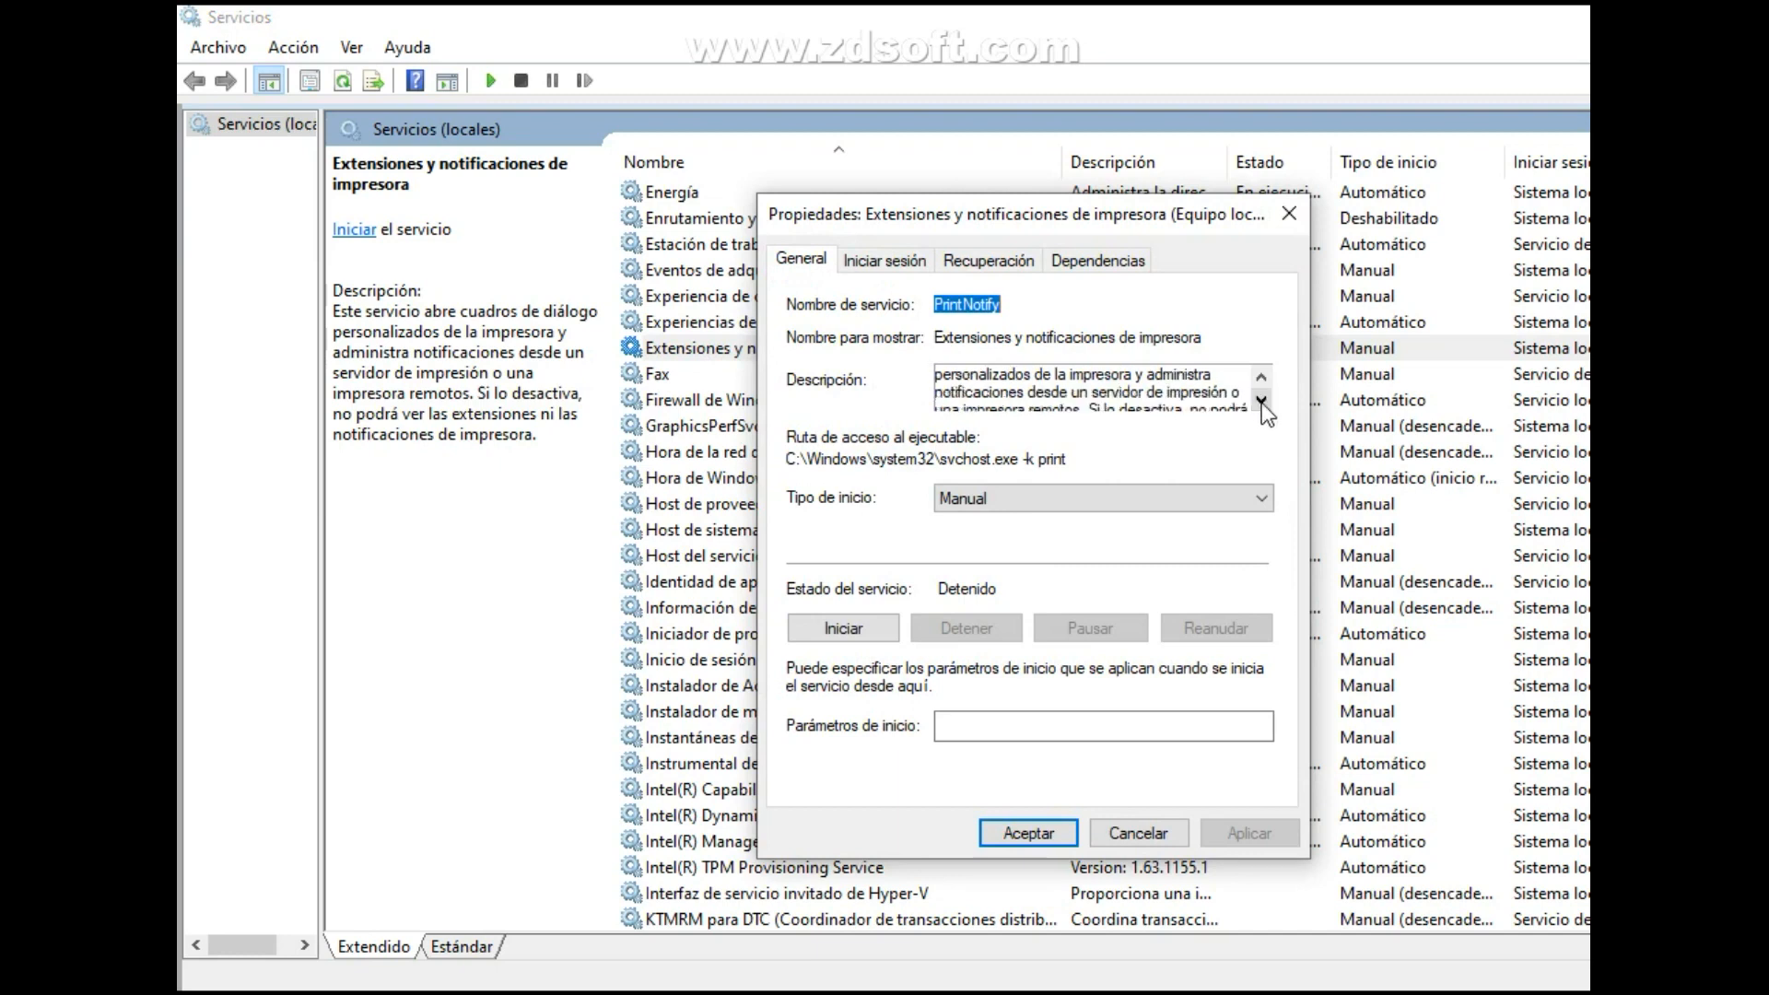
click(1261, 400)
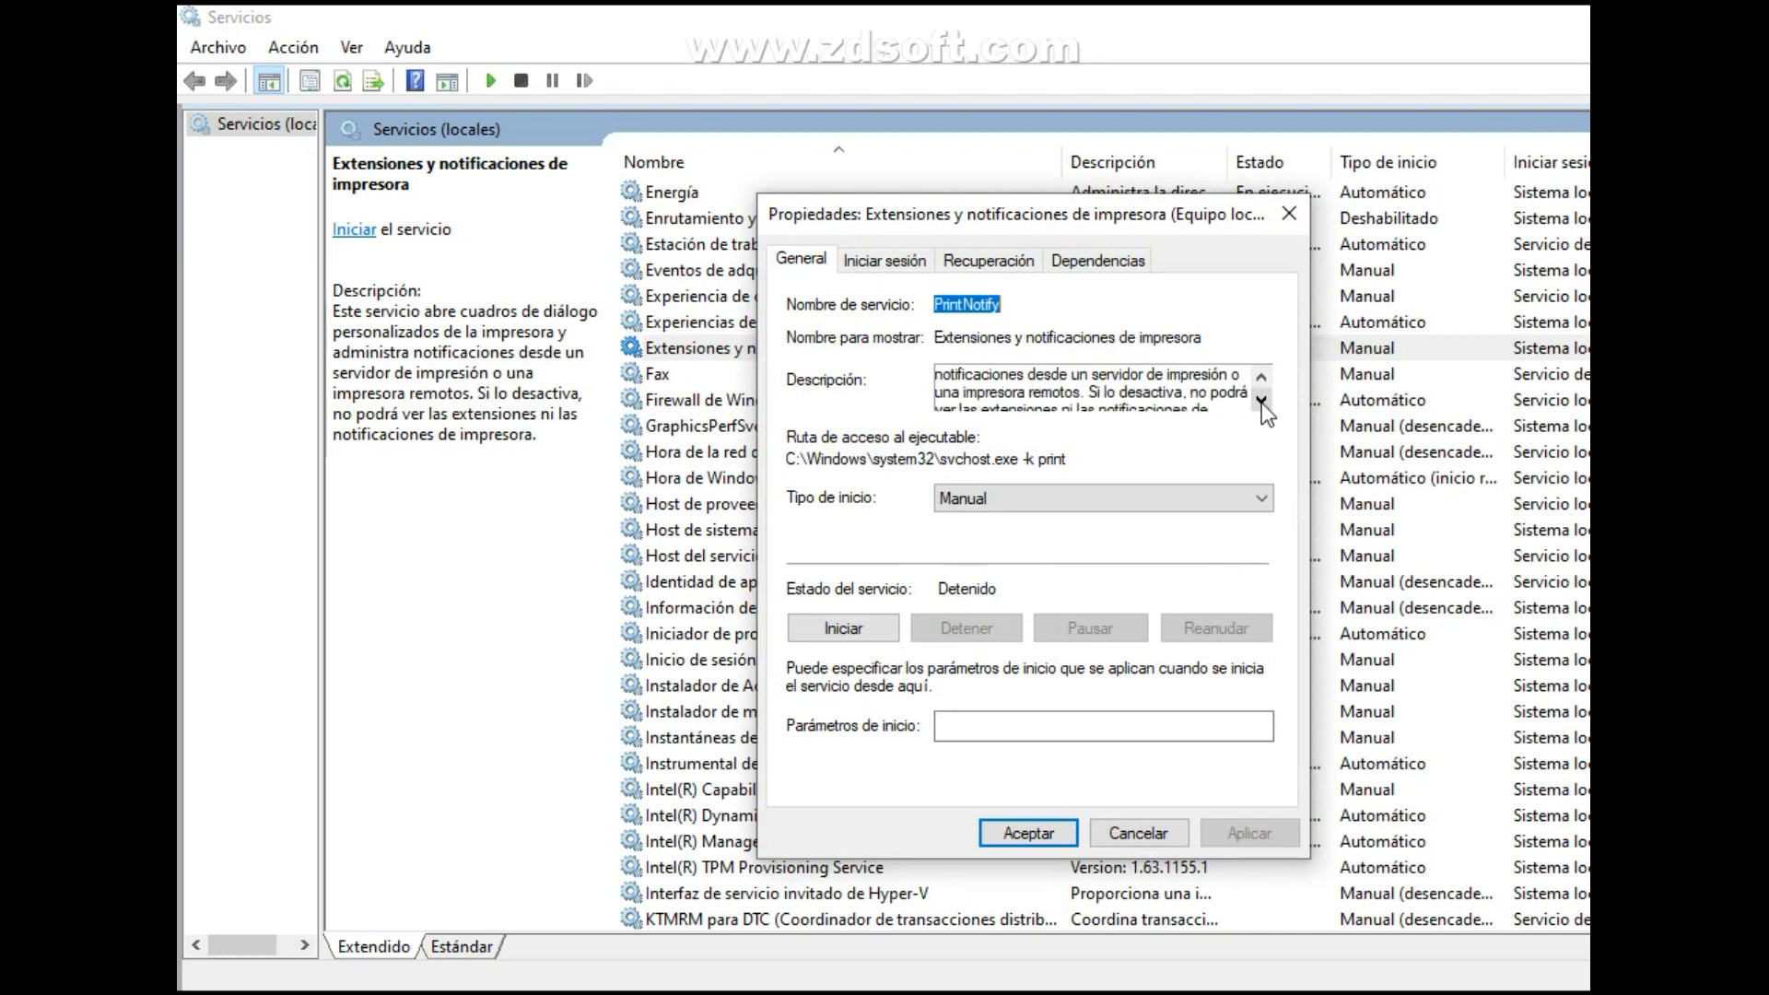
click(1261, 400)
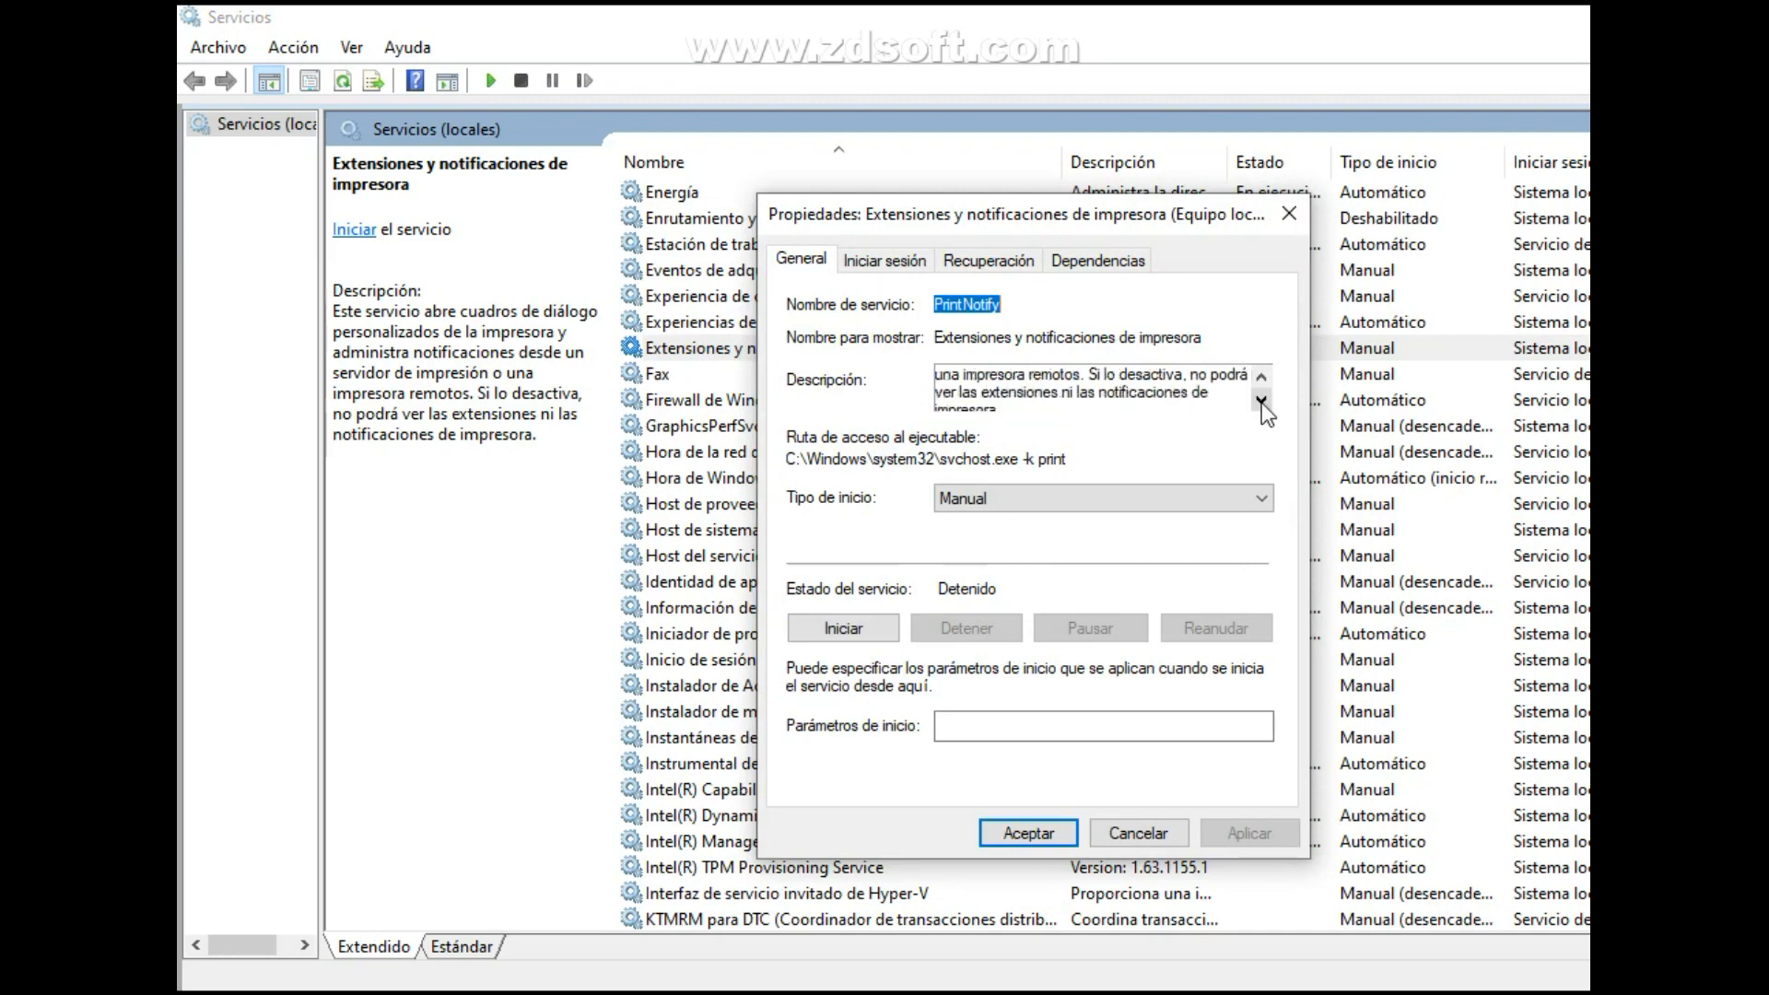
click(1262, 402)
click(1203, 497)
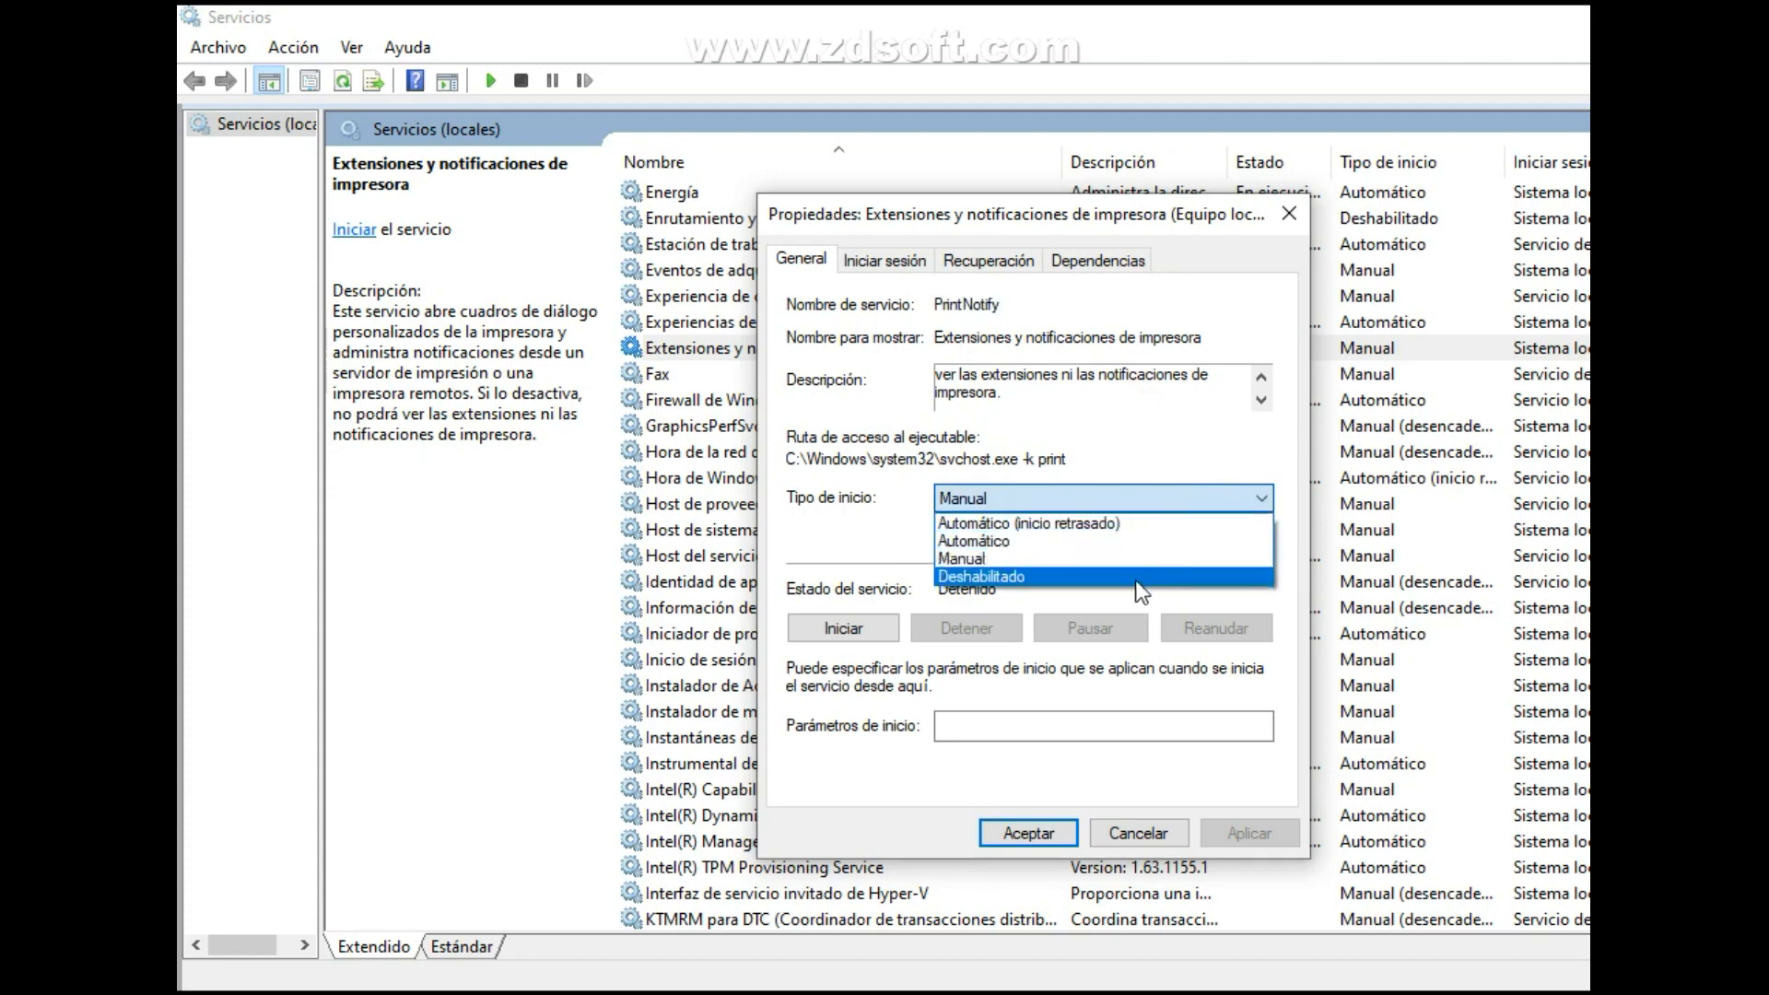
click(1137, 579)
click(1251, 833)
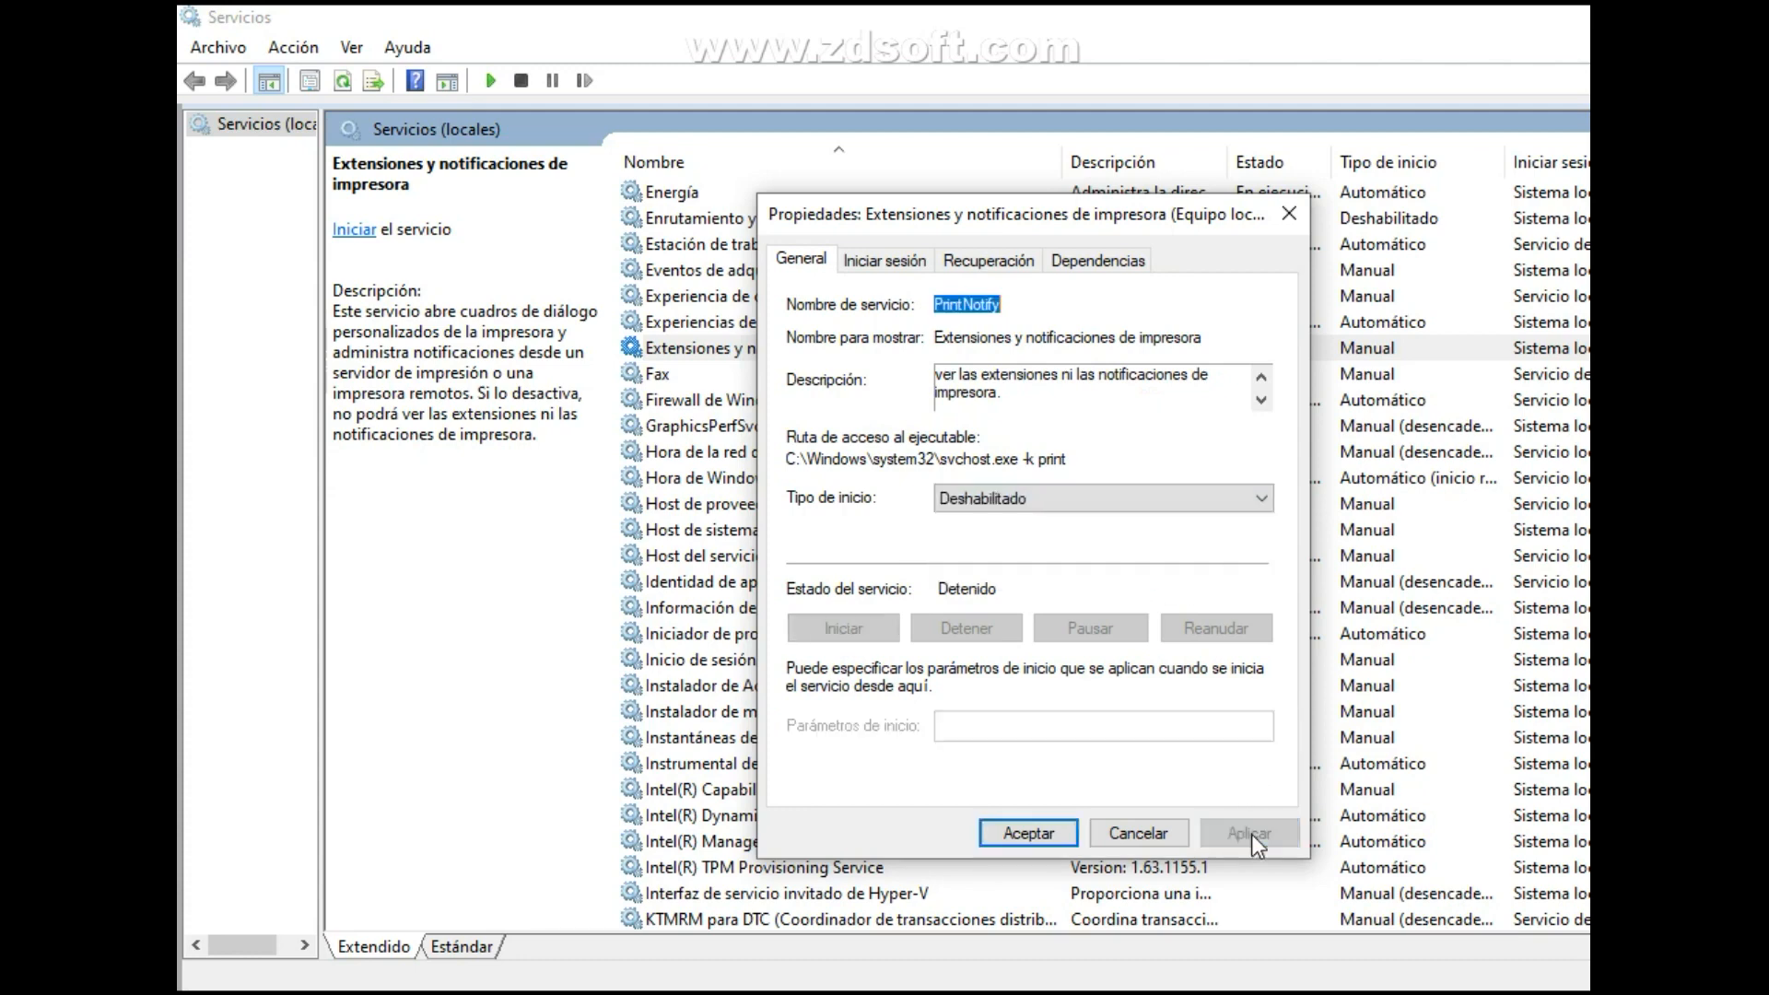
click(1039, 836)
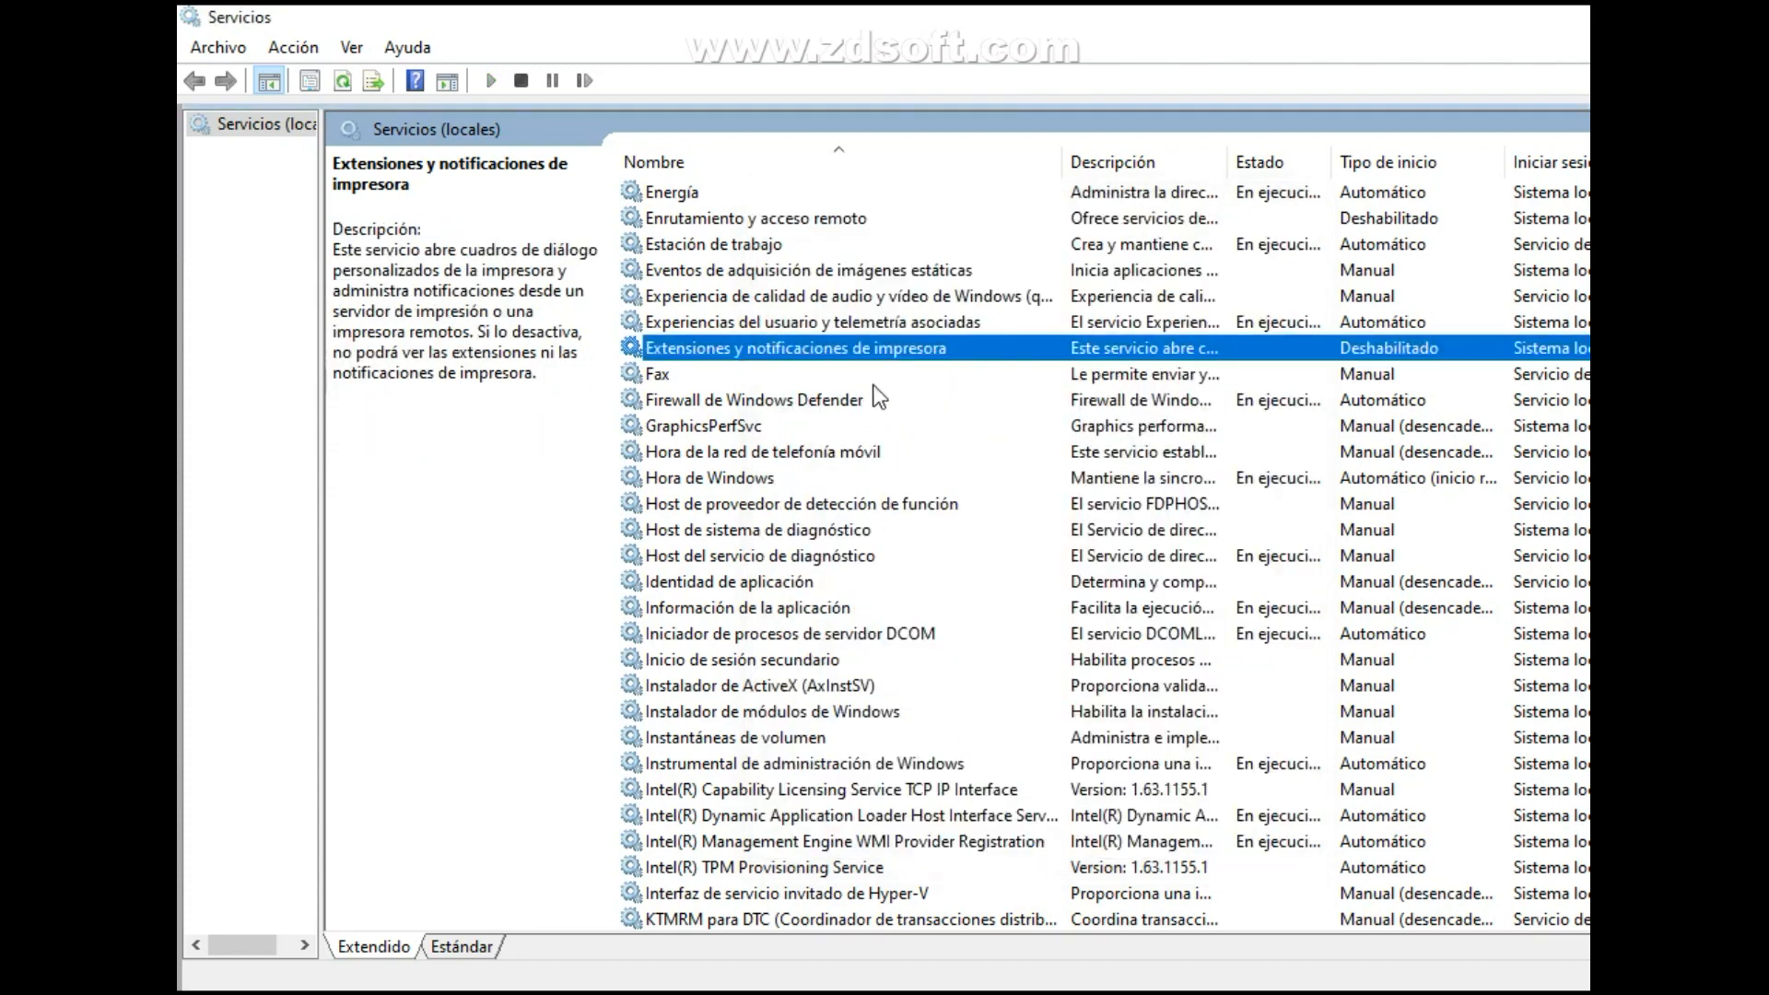
Read the full description of the Experiencias del usuario y telemetría asociadas service in its properties and close them without changes.
click(886, 322)
right_click(986, 322)
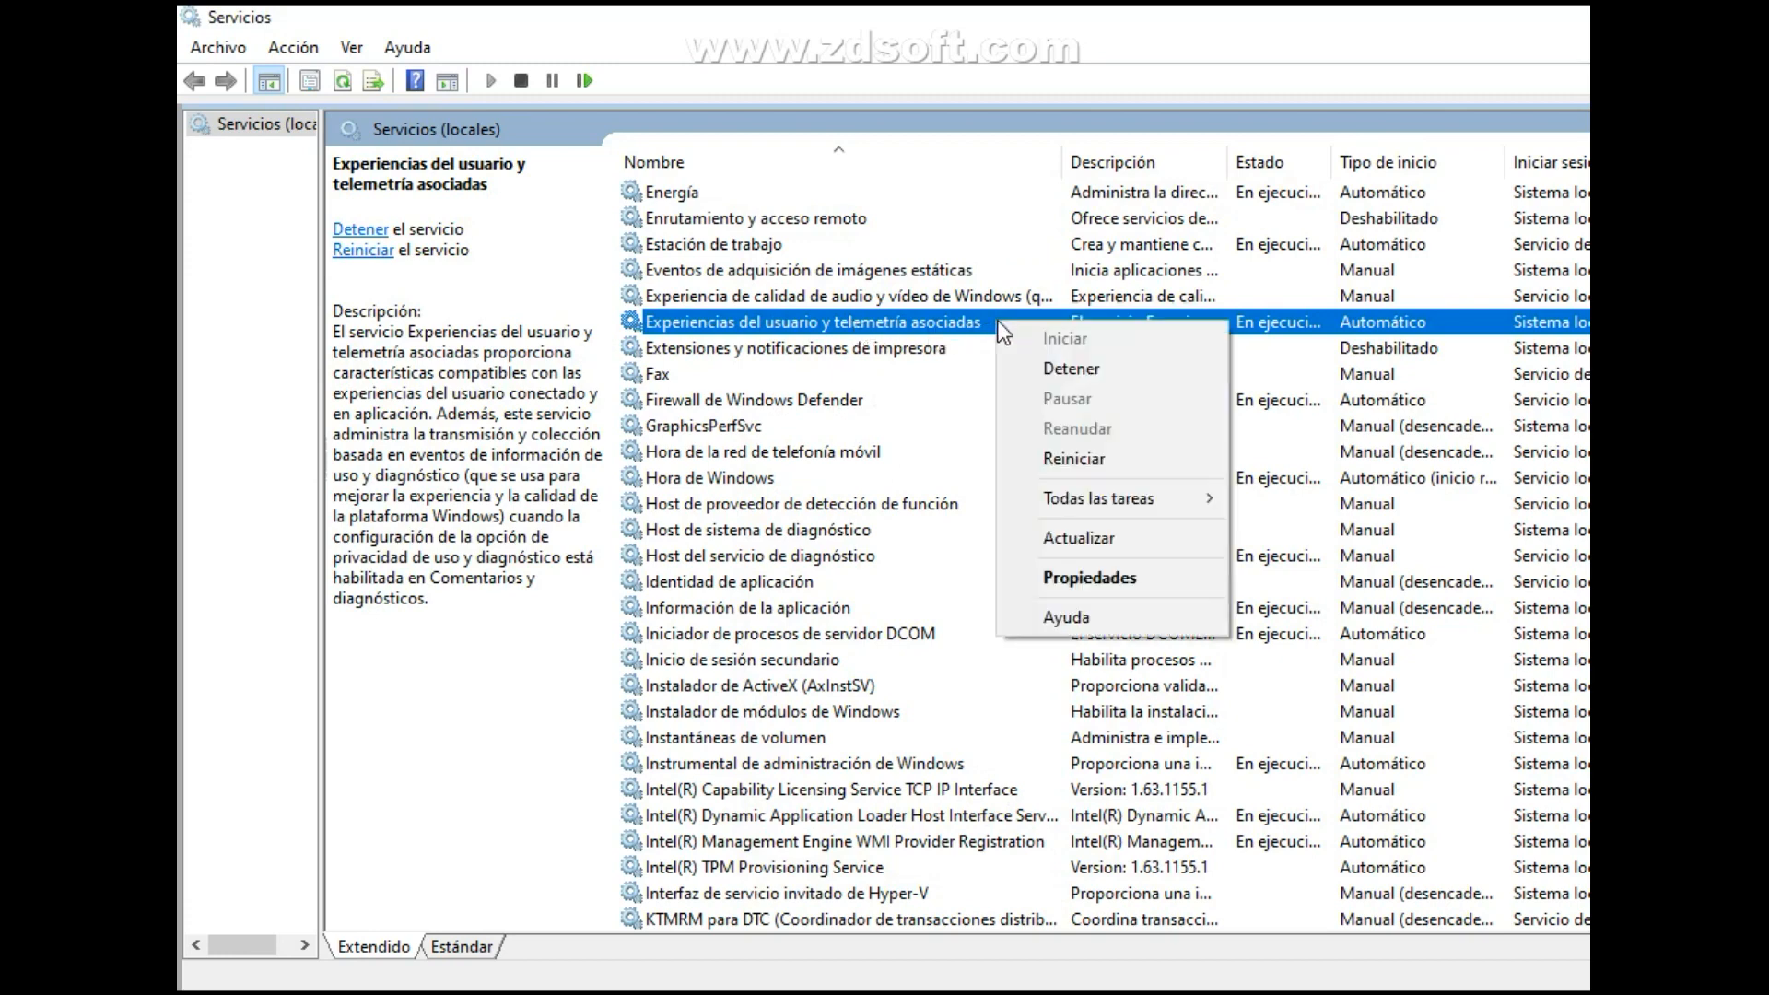
click(1137, 584)
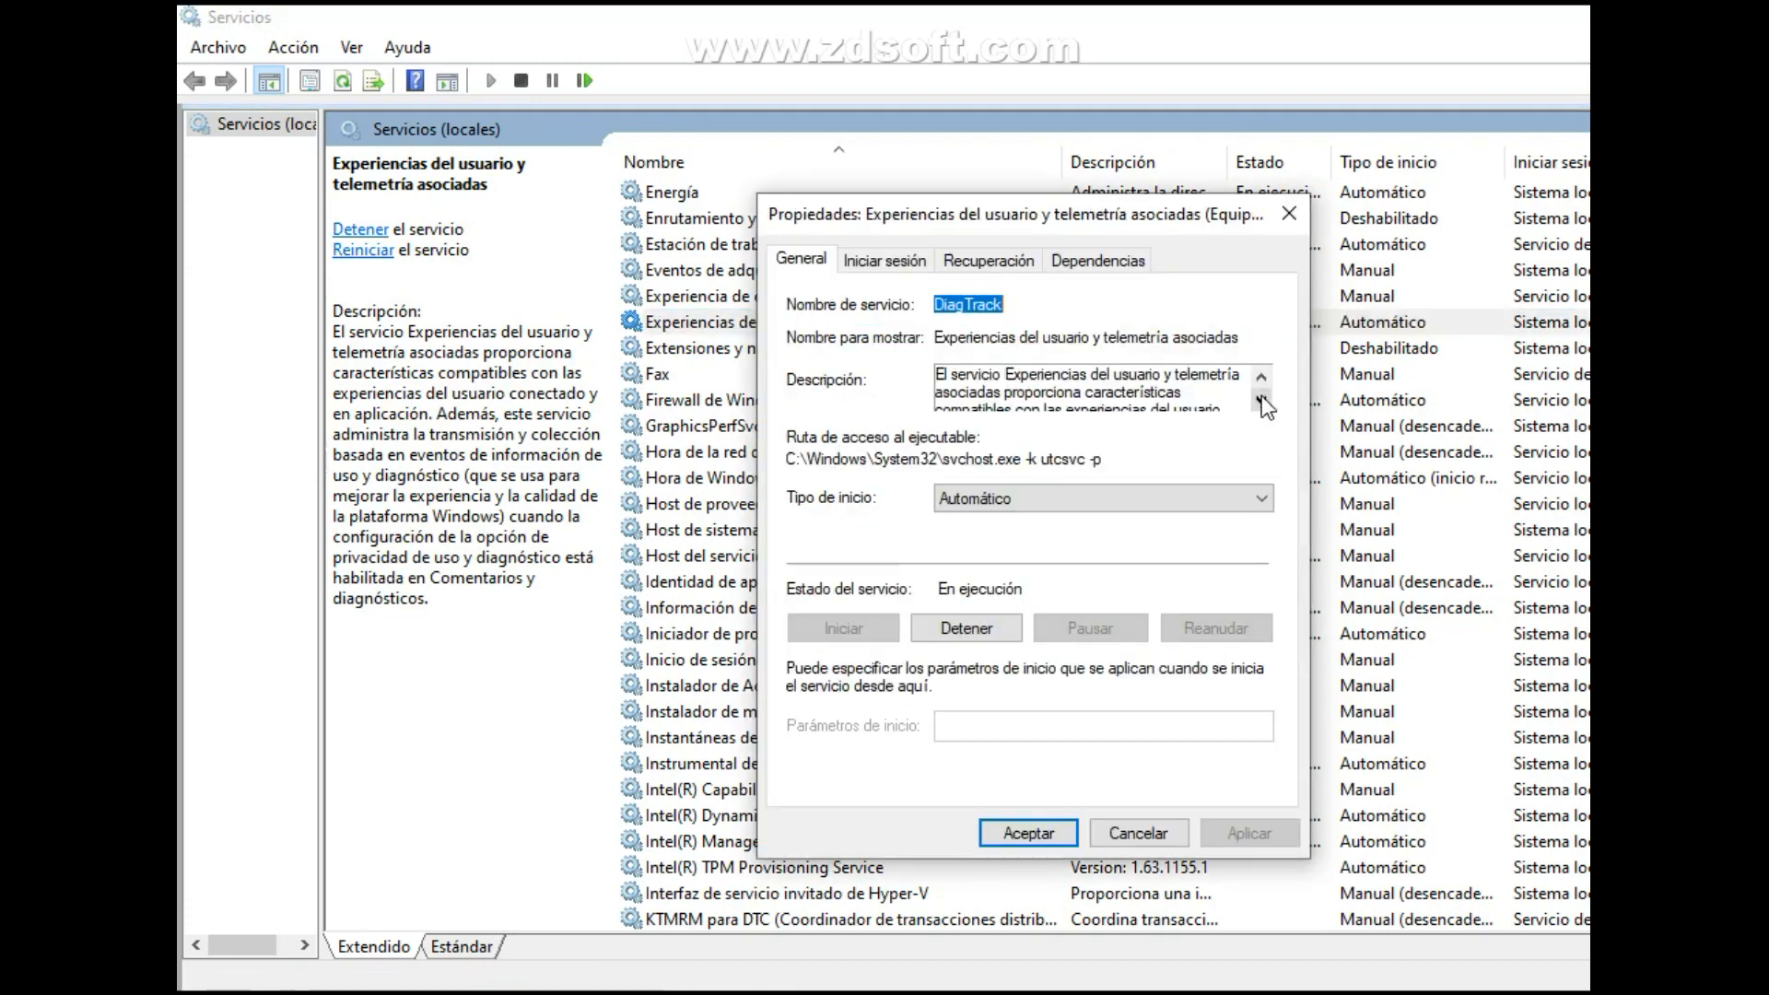
click(1262, 398)
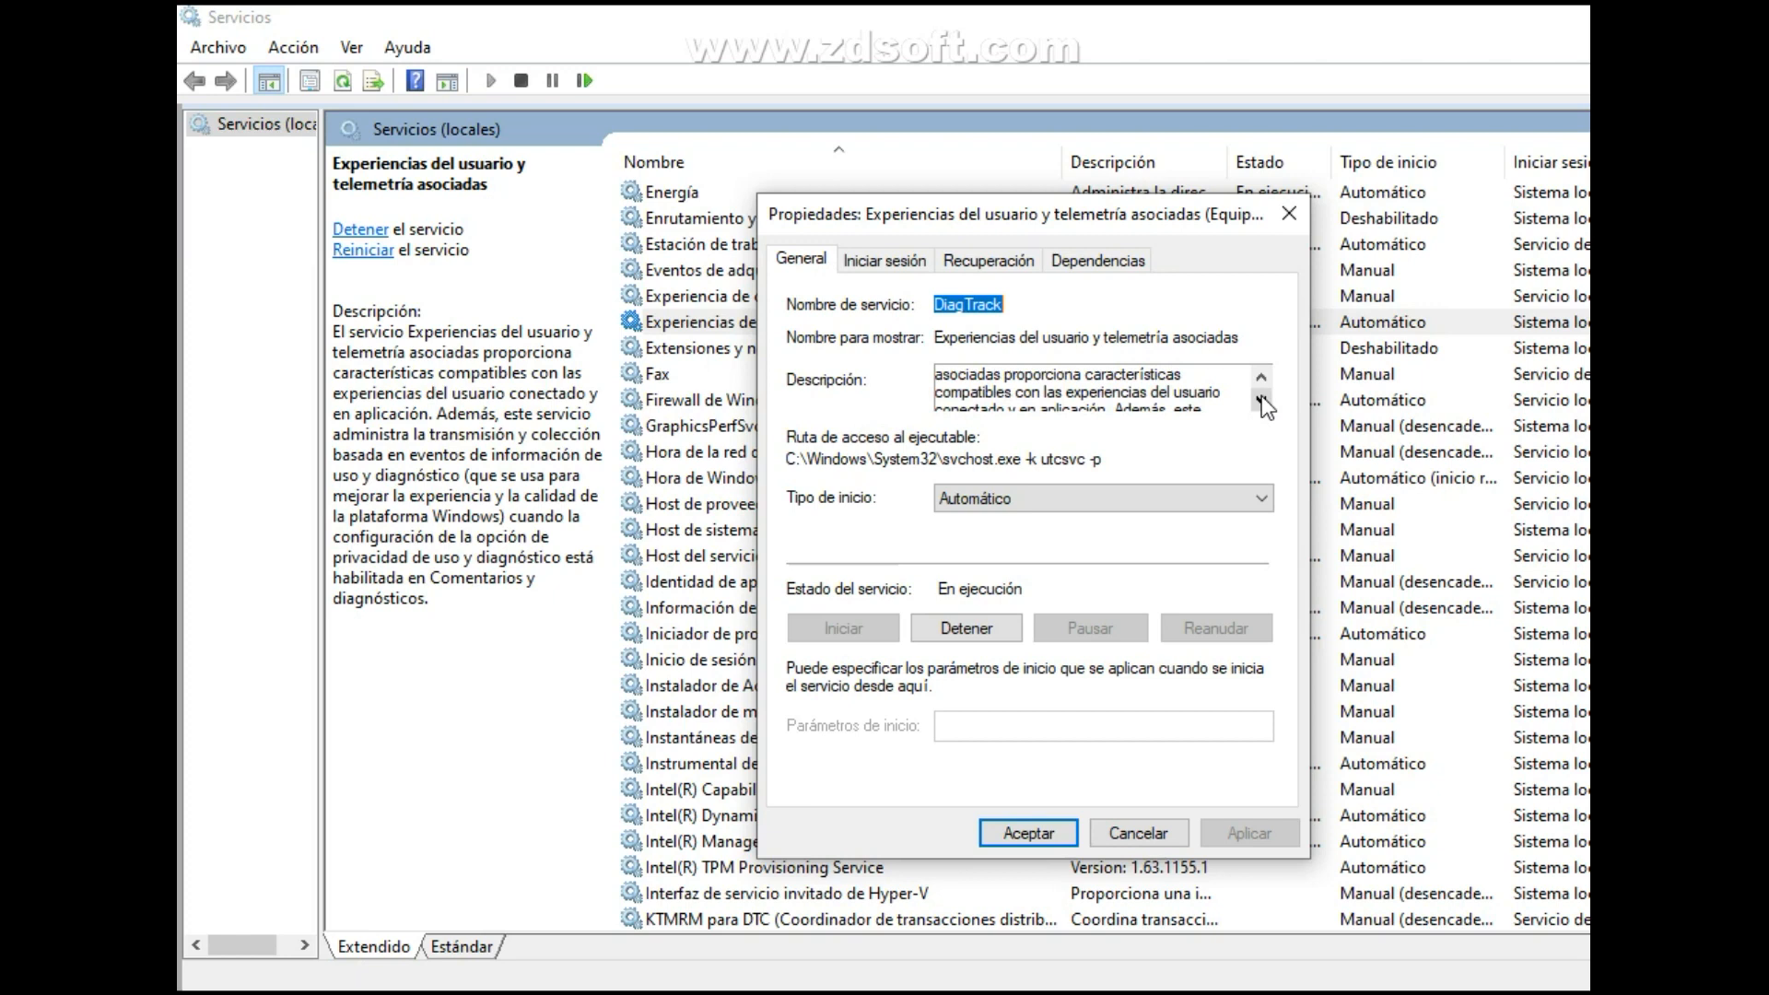
click(1262, 398)
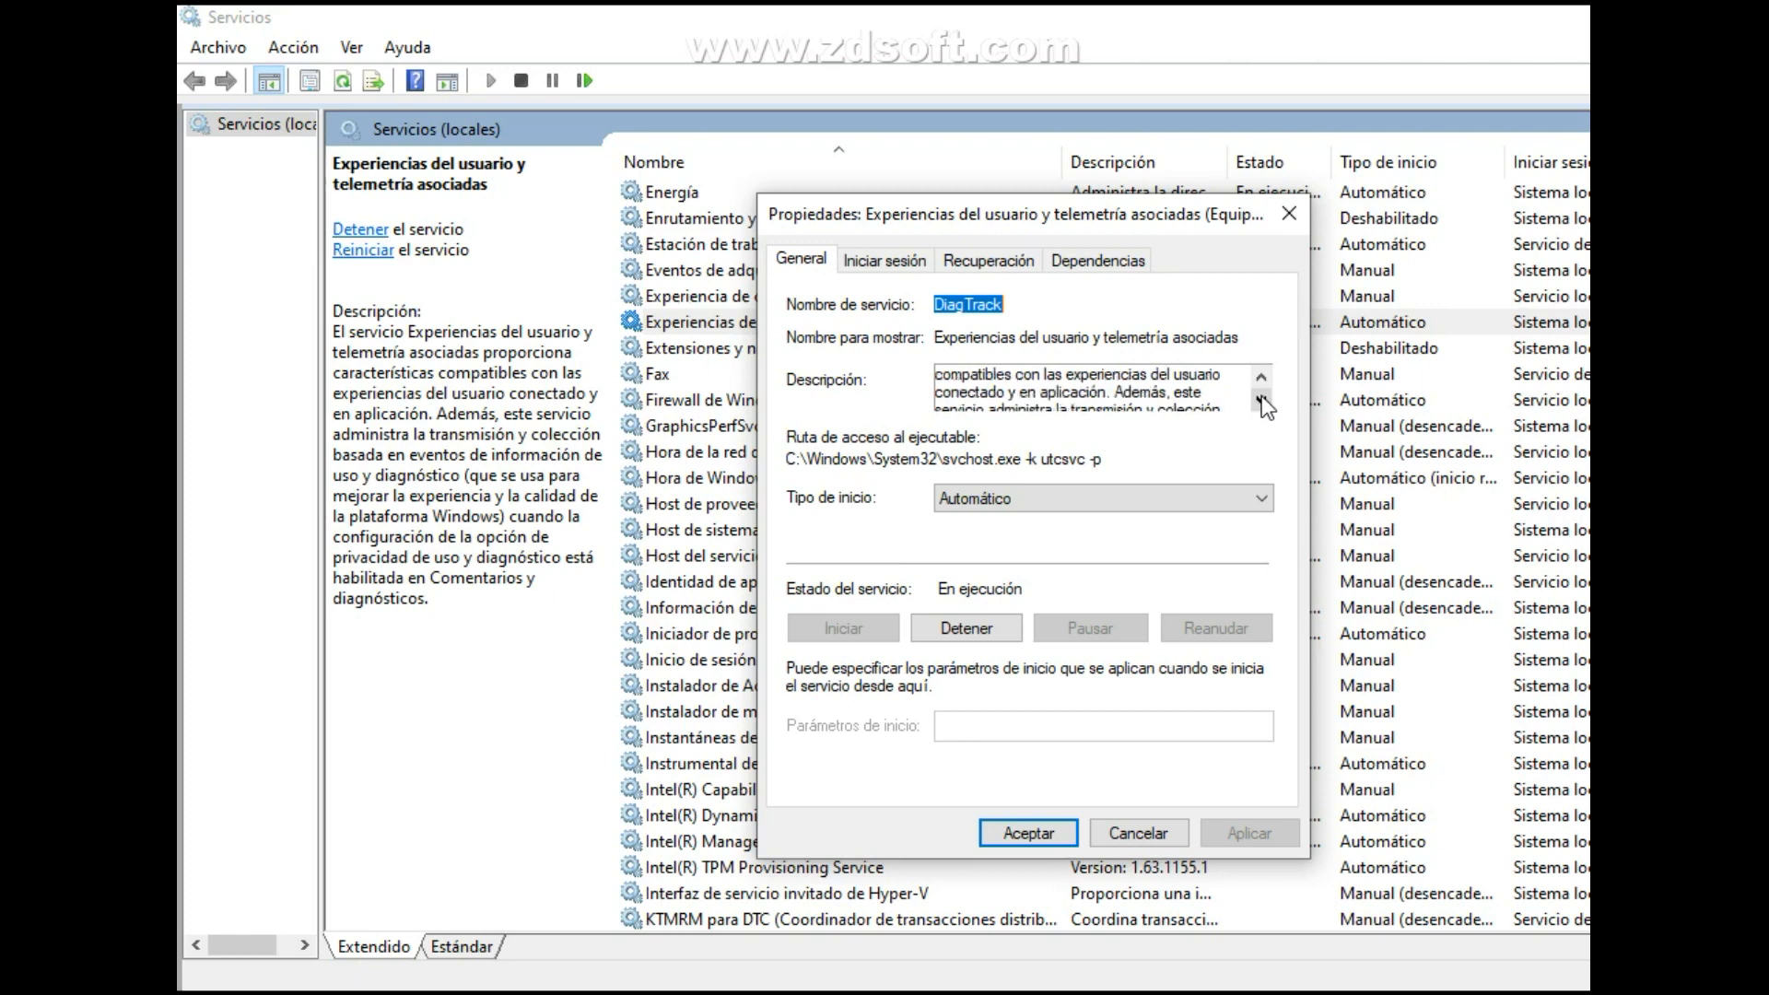
click(1262, 398)
click(1262, 398)
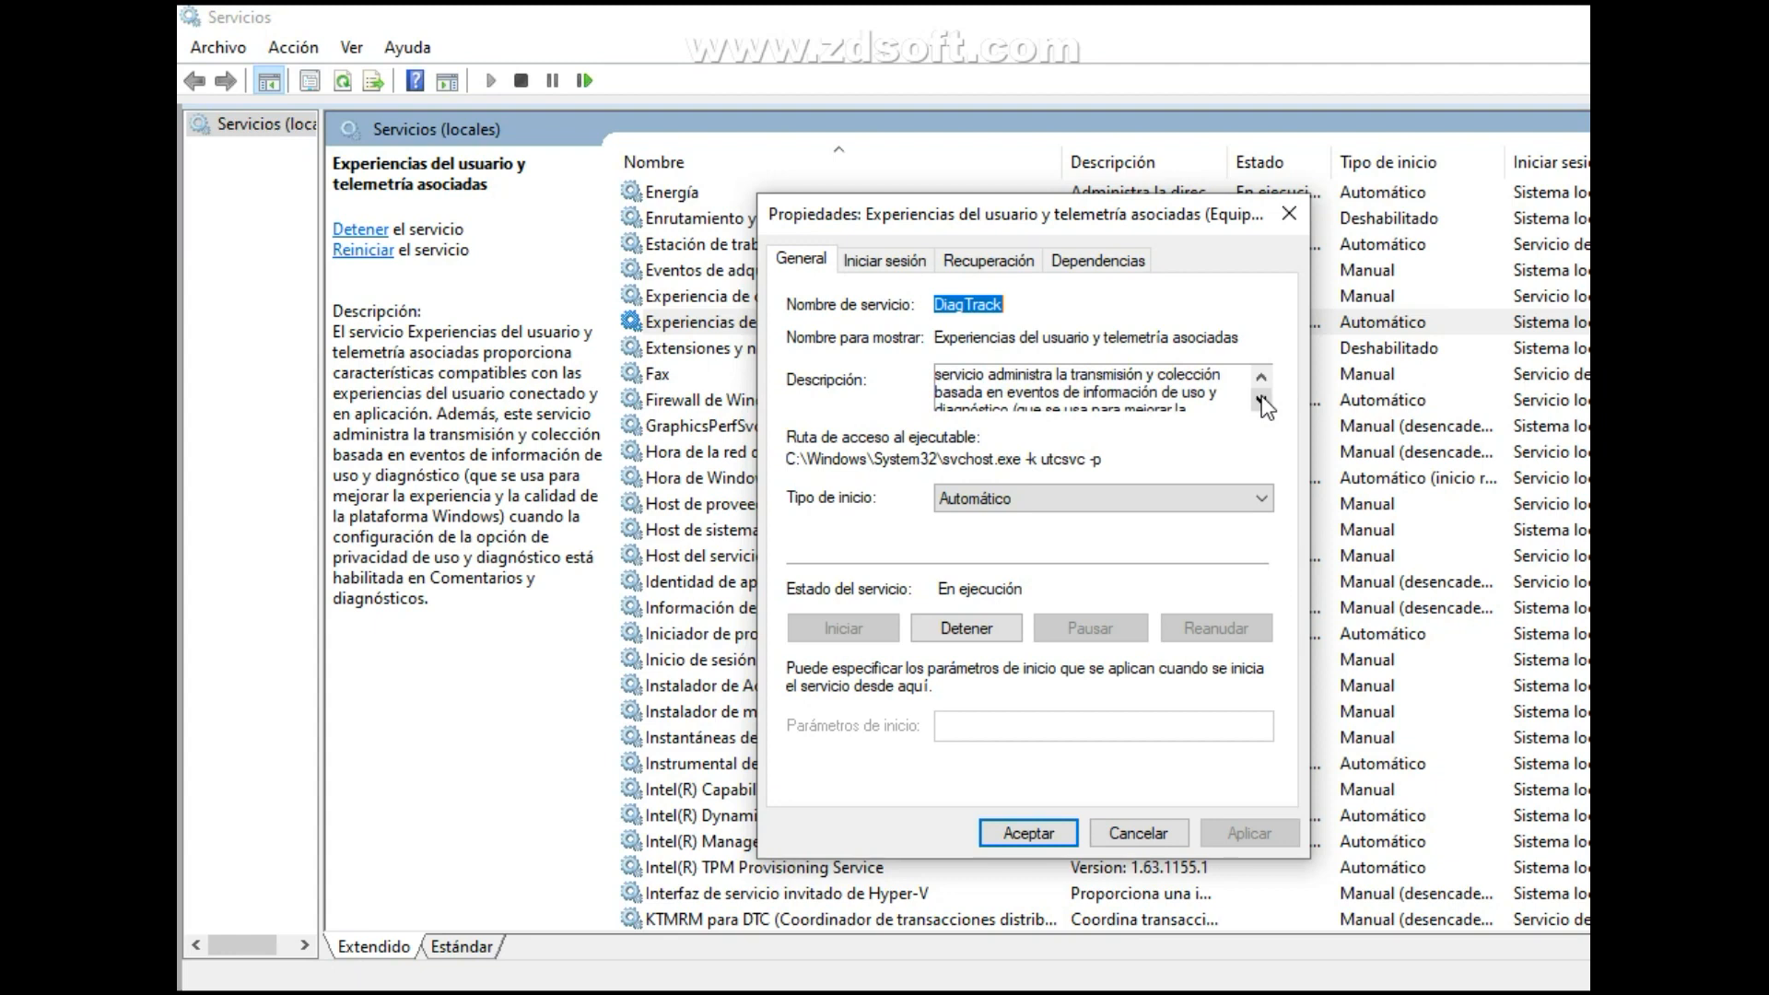
click(1262, 398)
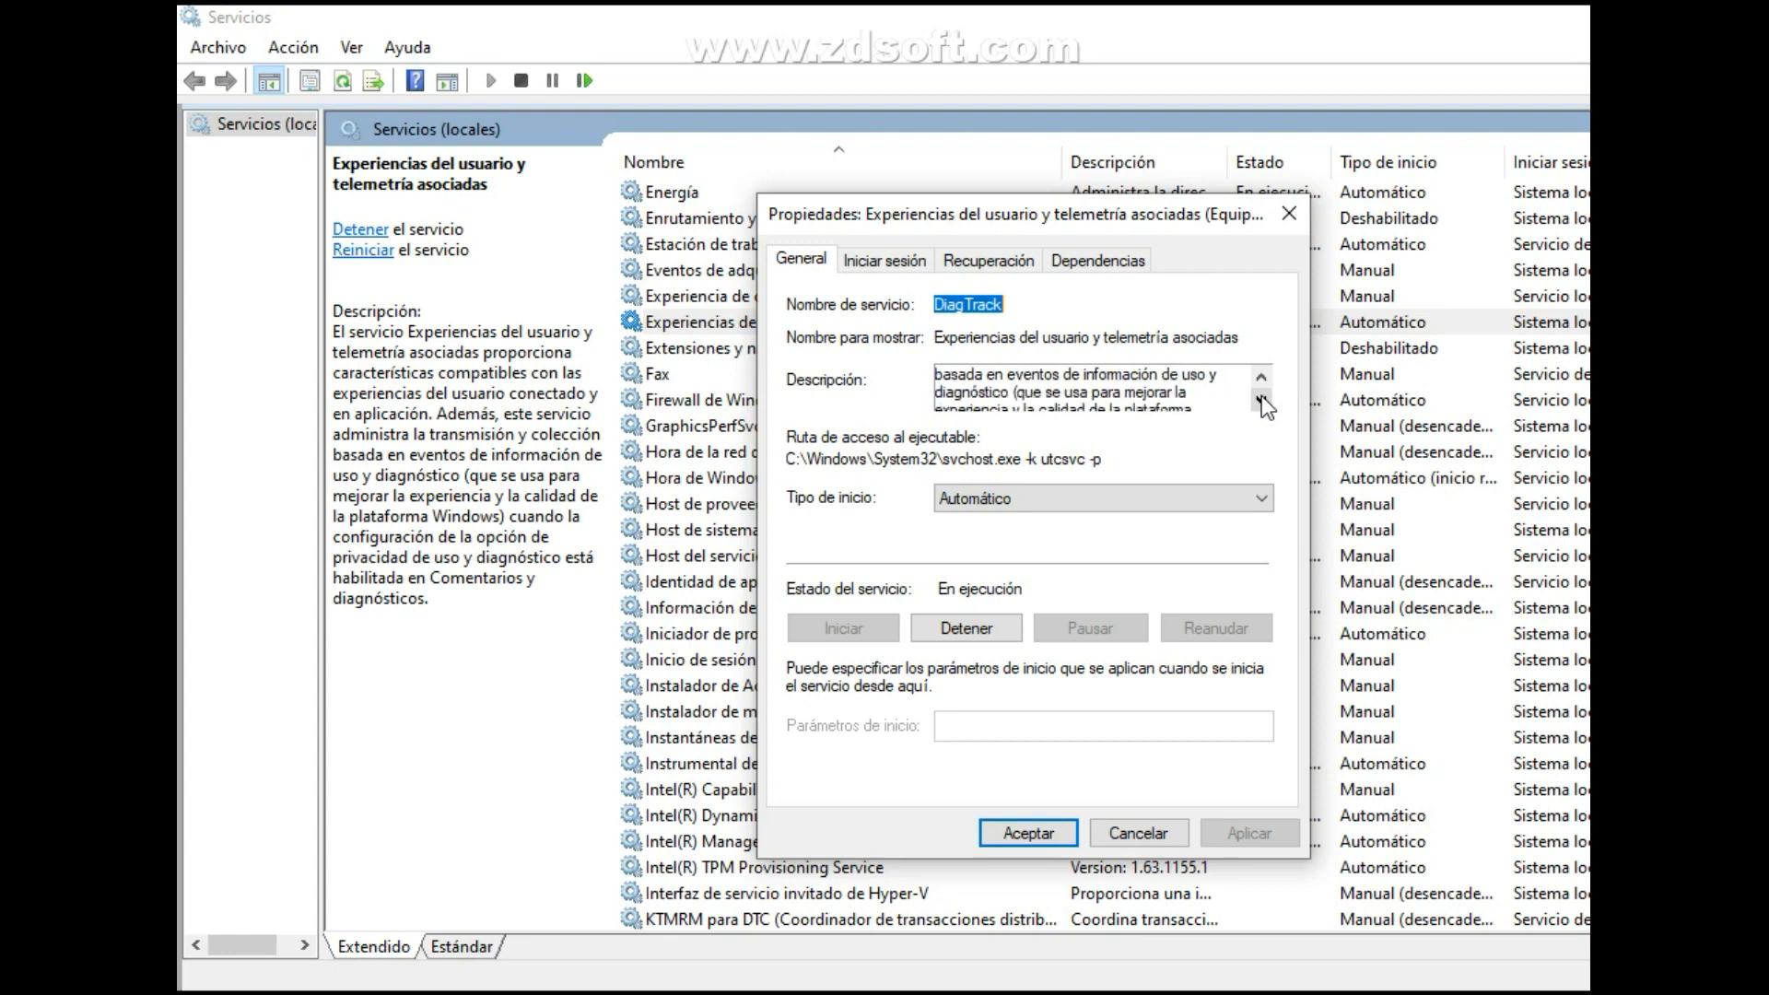
click(1262, 398)
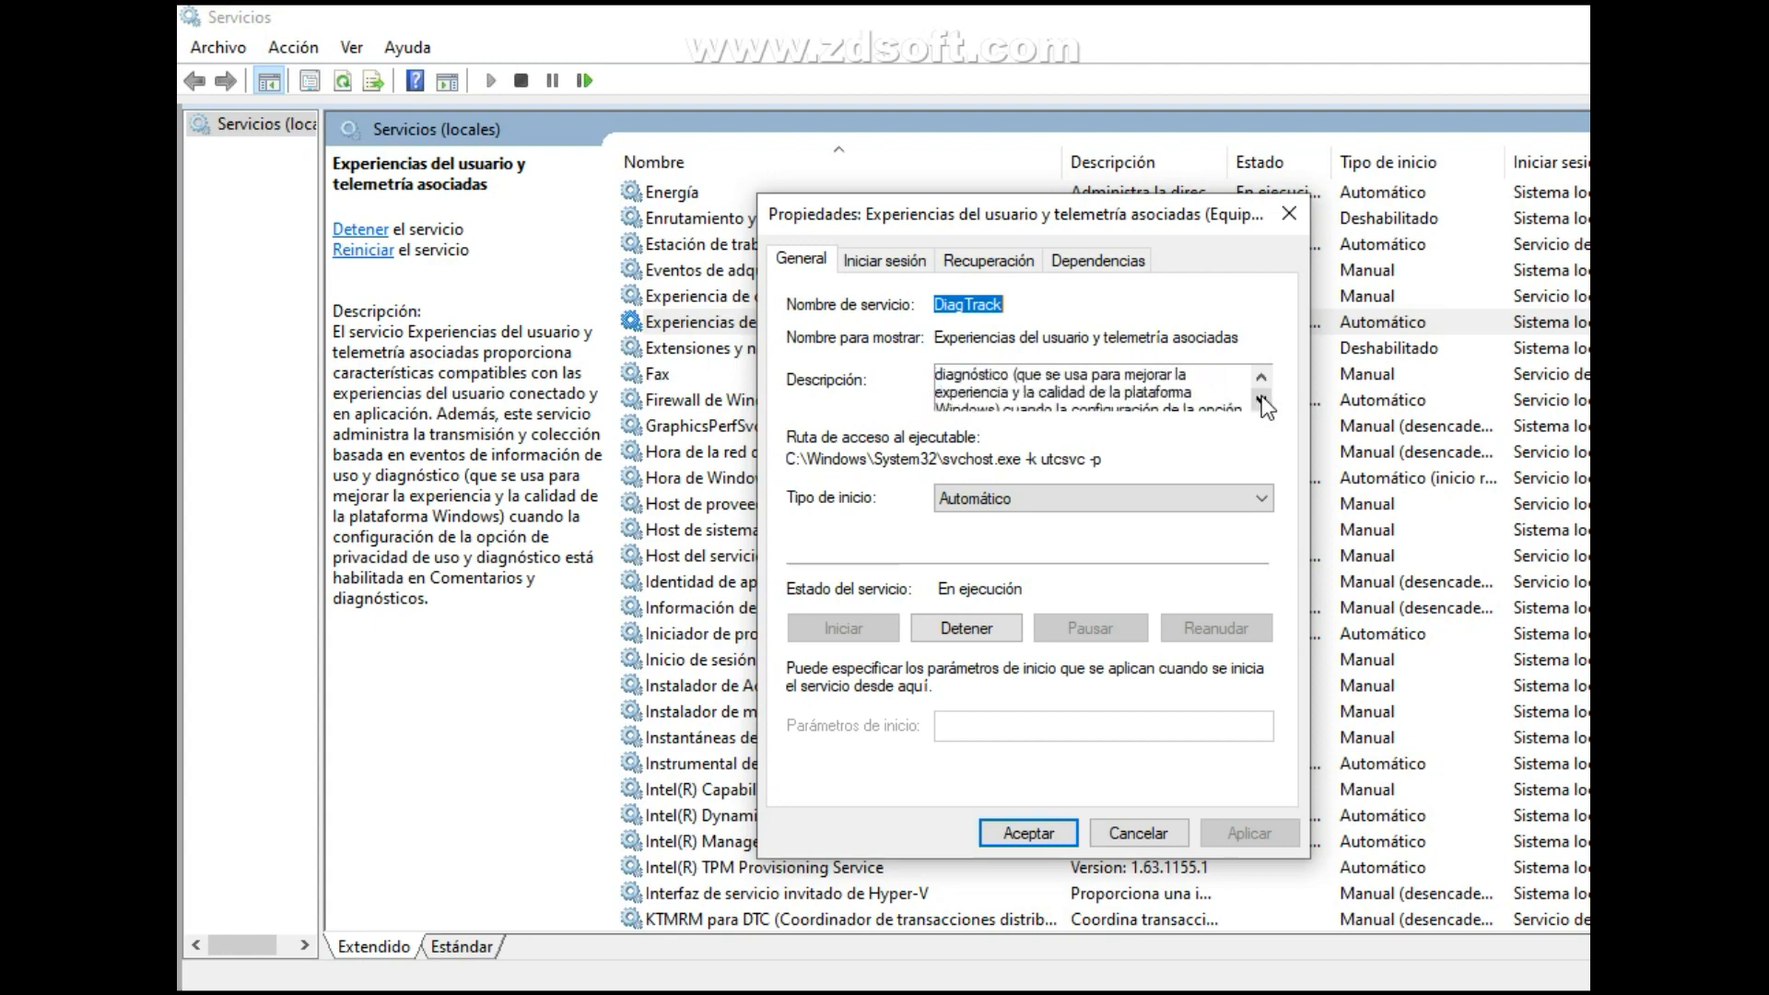
click(1262, 398)
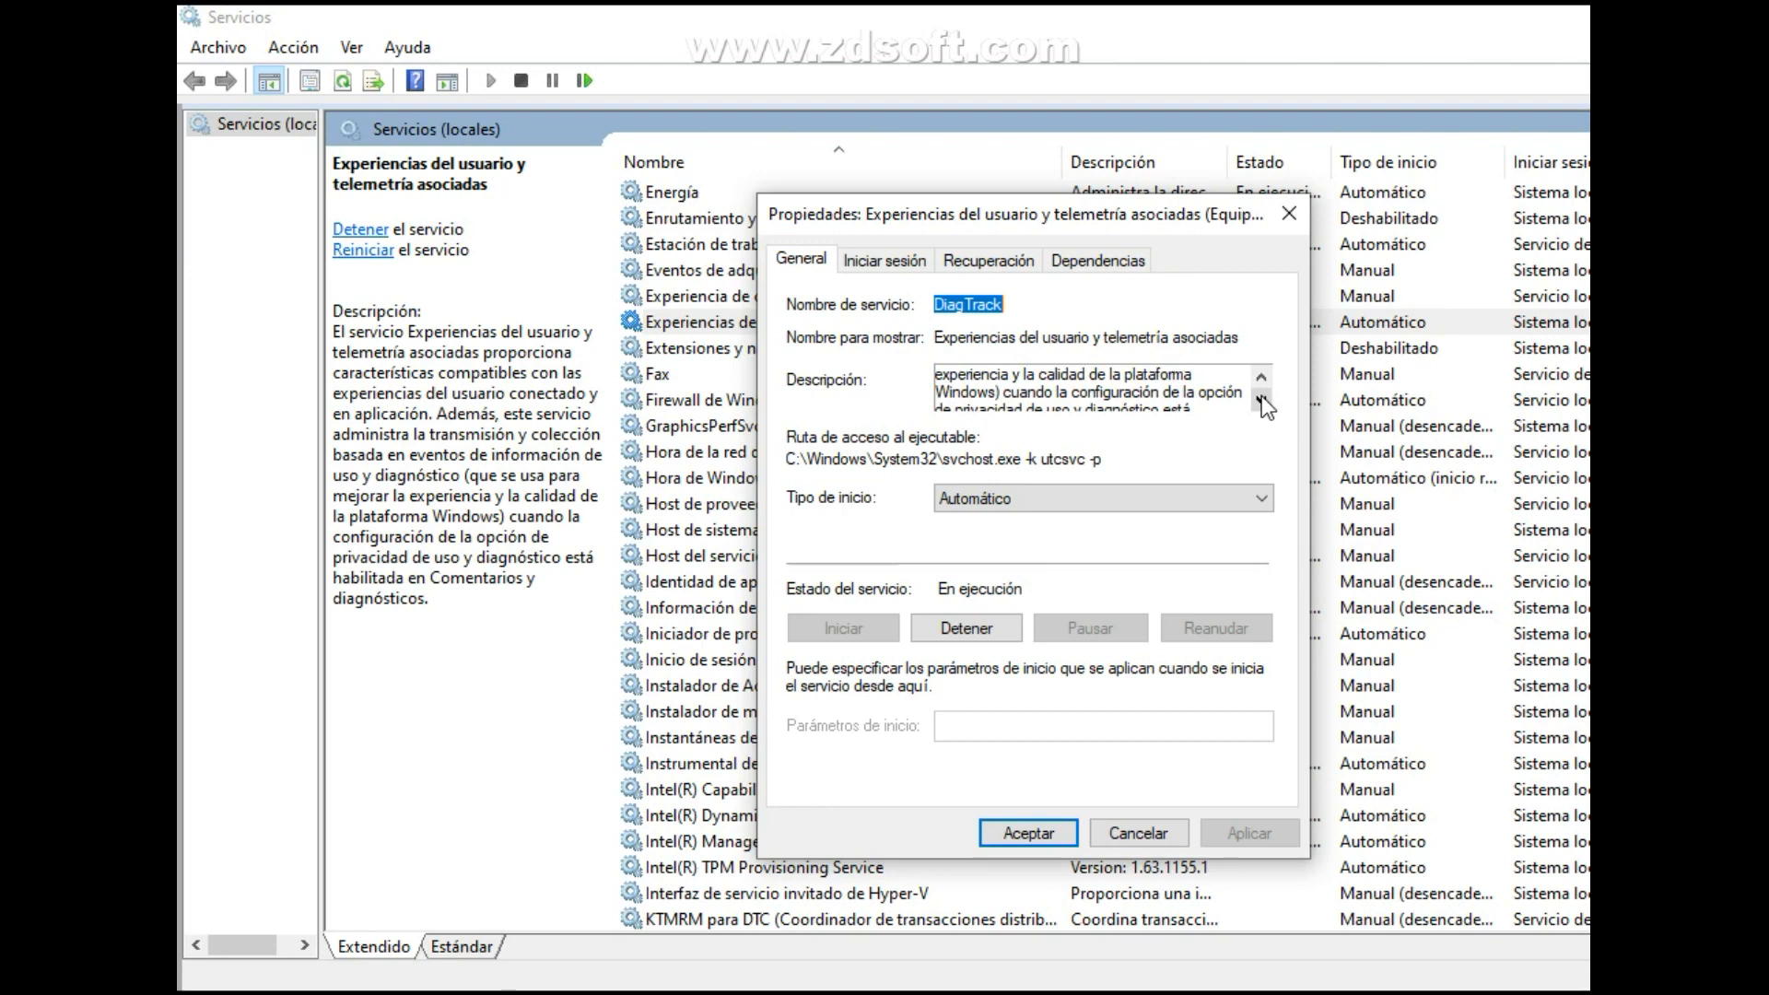
click(1263, 398)
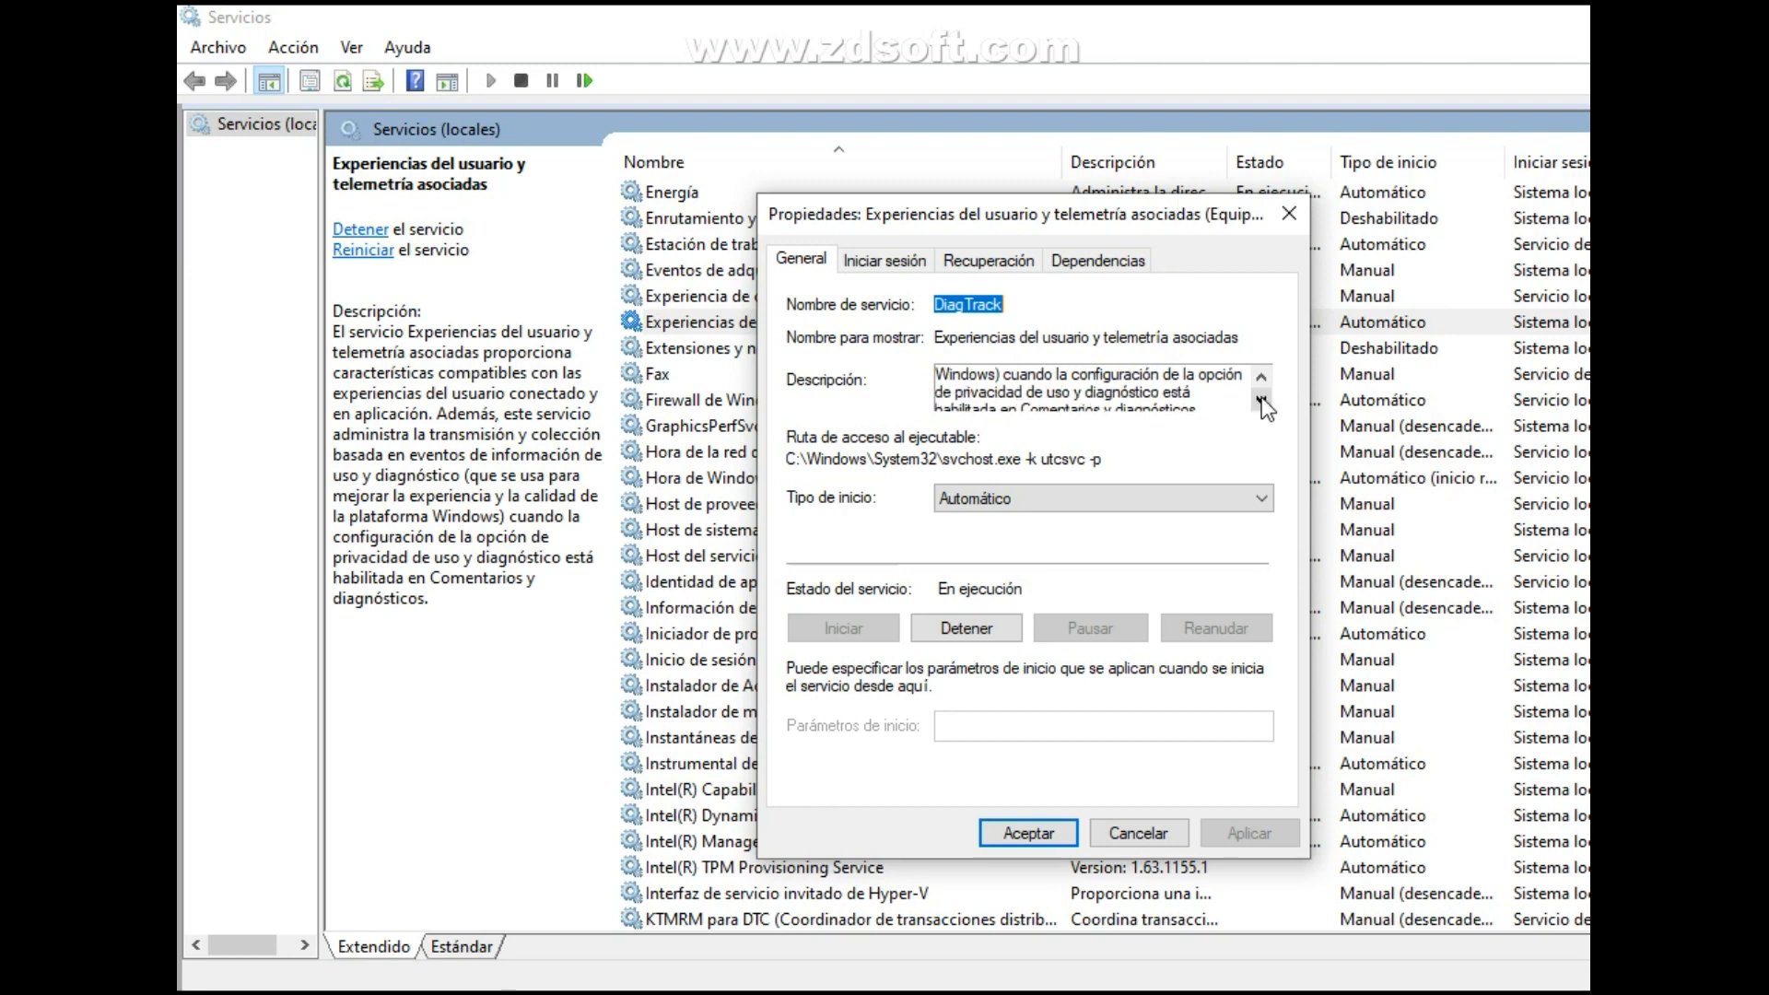
click(1262, 398)
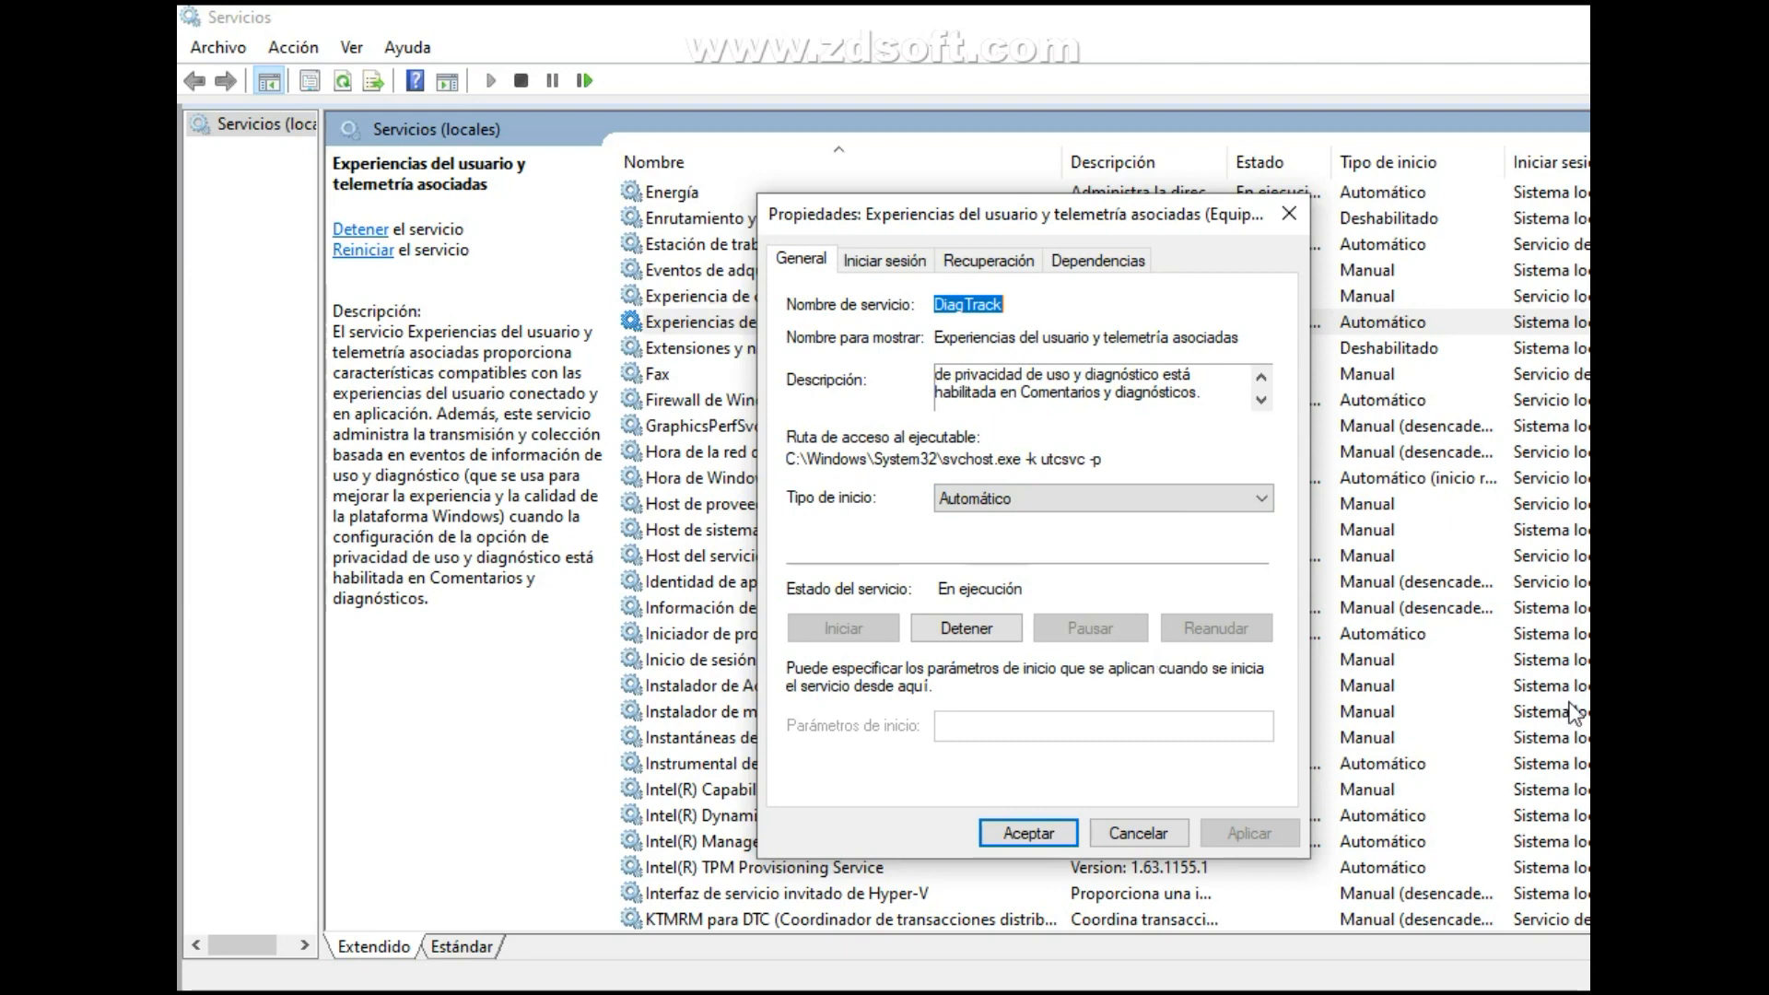
click(1589, 977)
click(1181, 835)
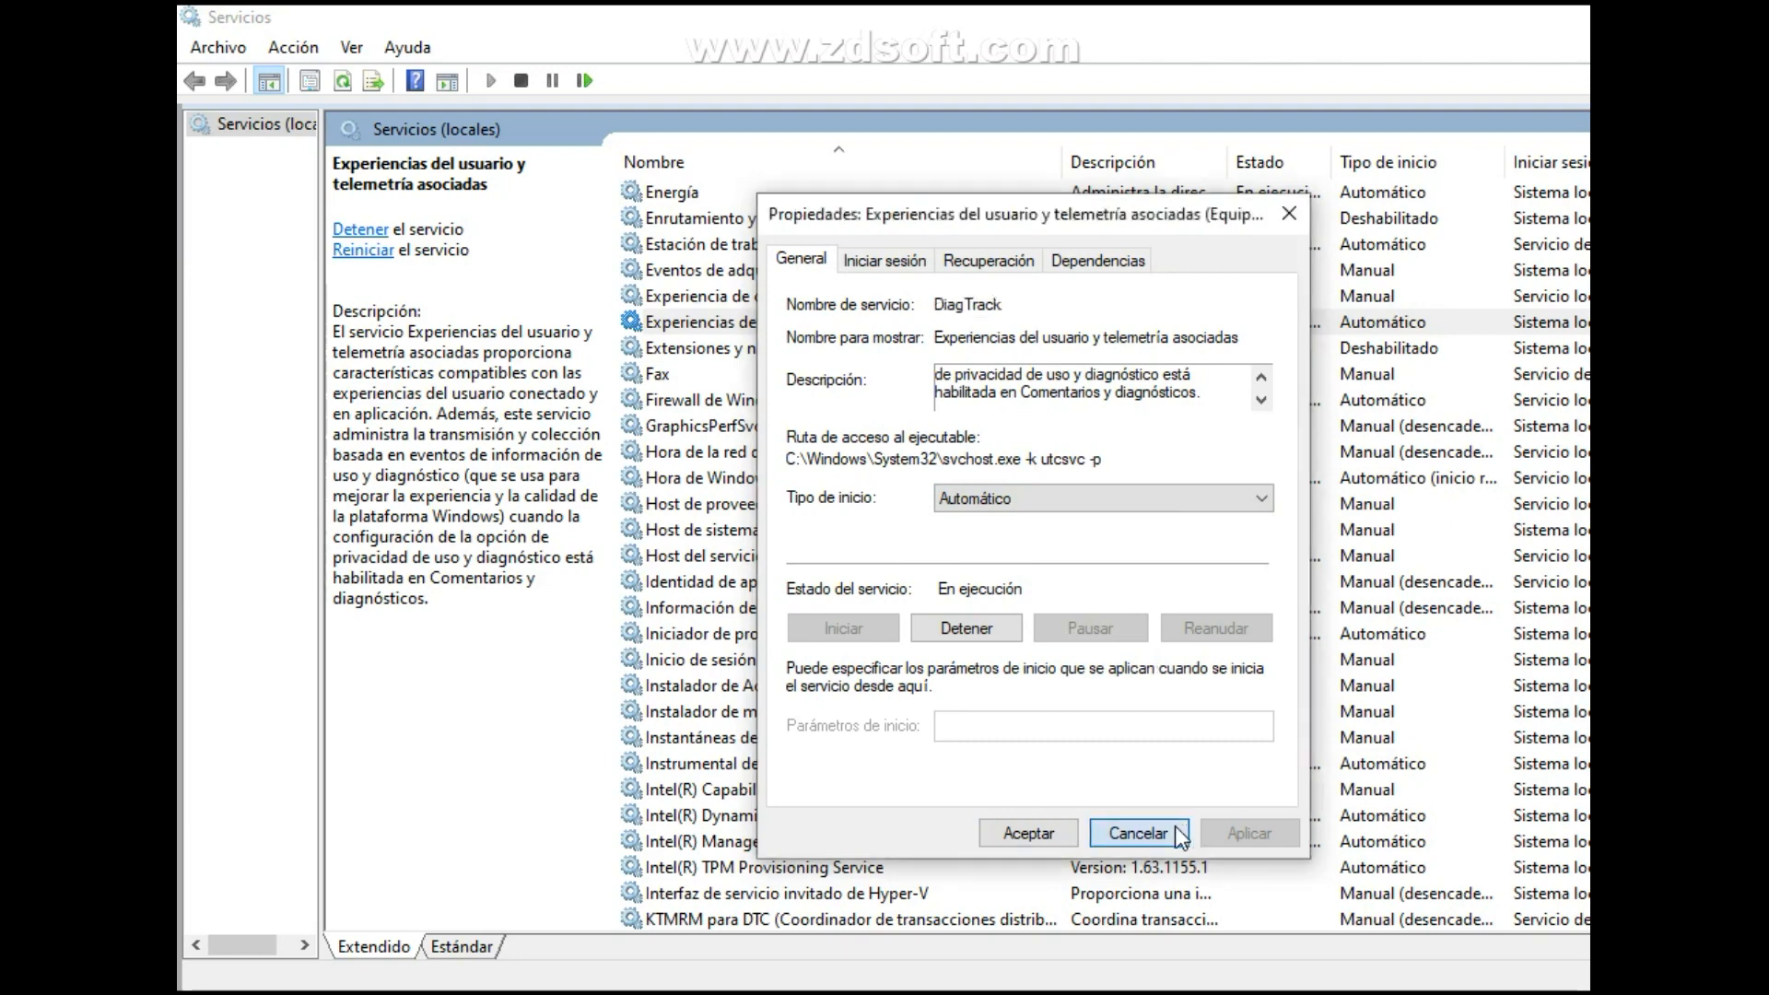
Set the startup type of the Fax service to Deshabilitado, apply it and close its properties.
scroll(730, 221, down, 2)
right_click(730, 217)
click(865, 472)
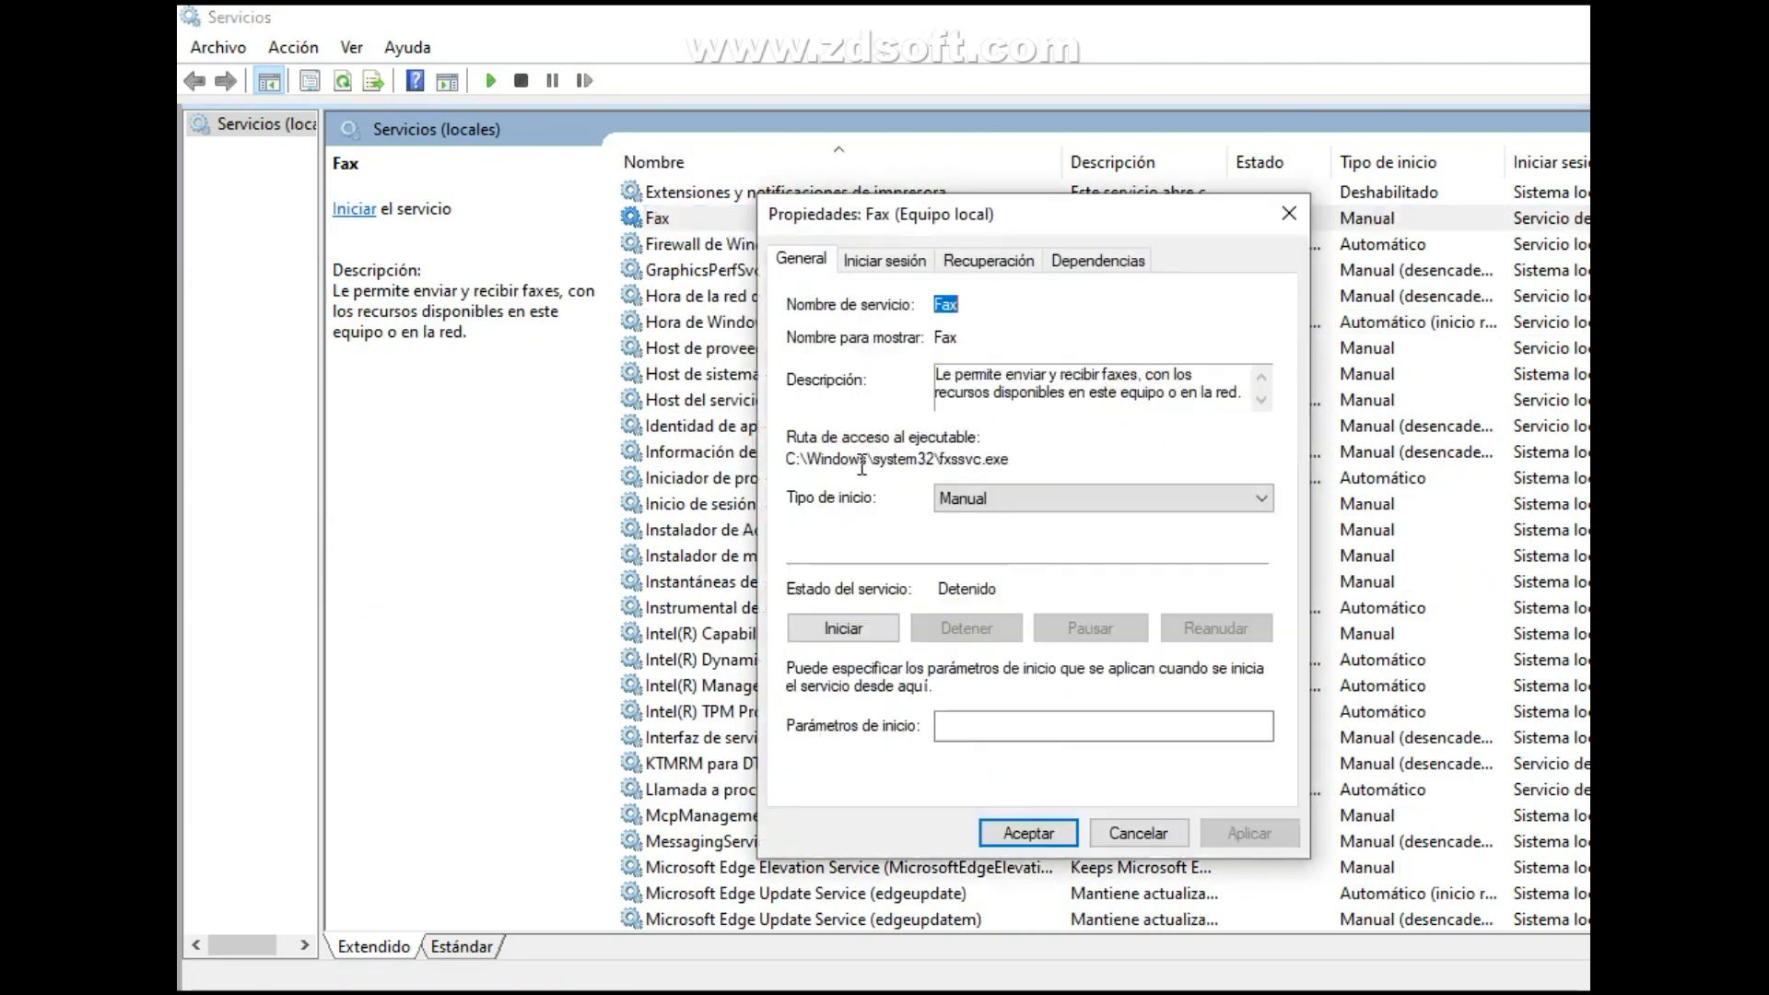
drag(1046, 214, 1154, 229)
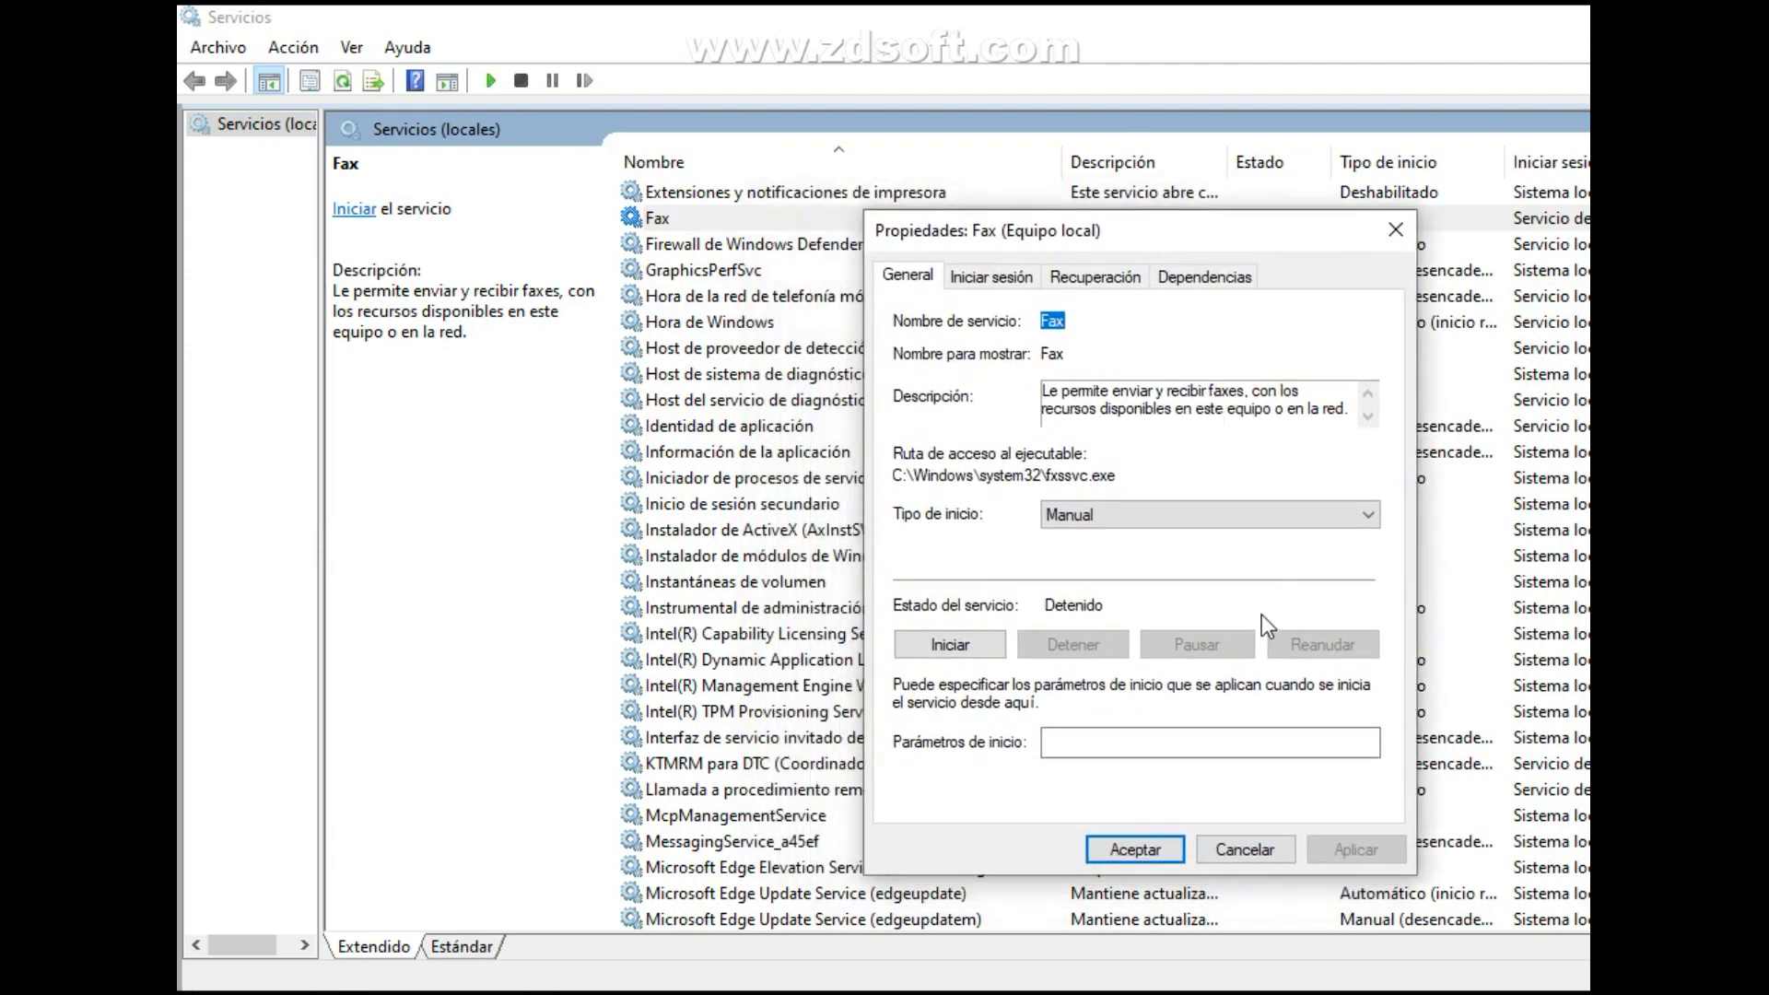
click(1159, 518)
click(1143, 593)
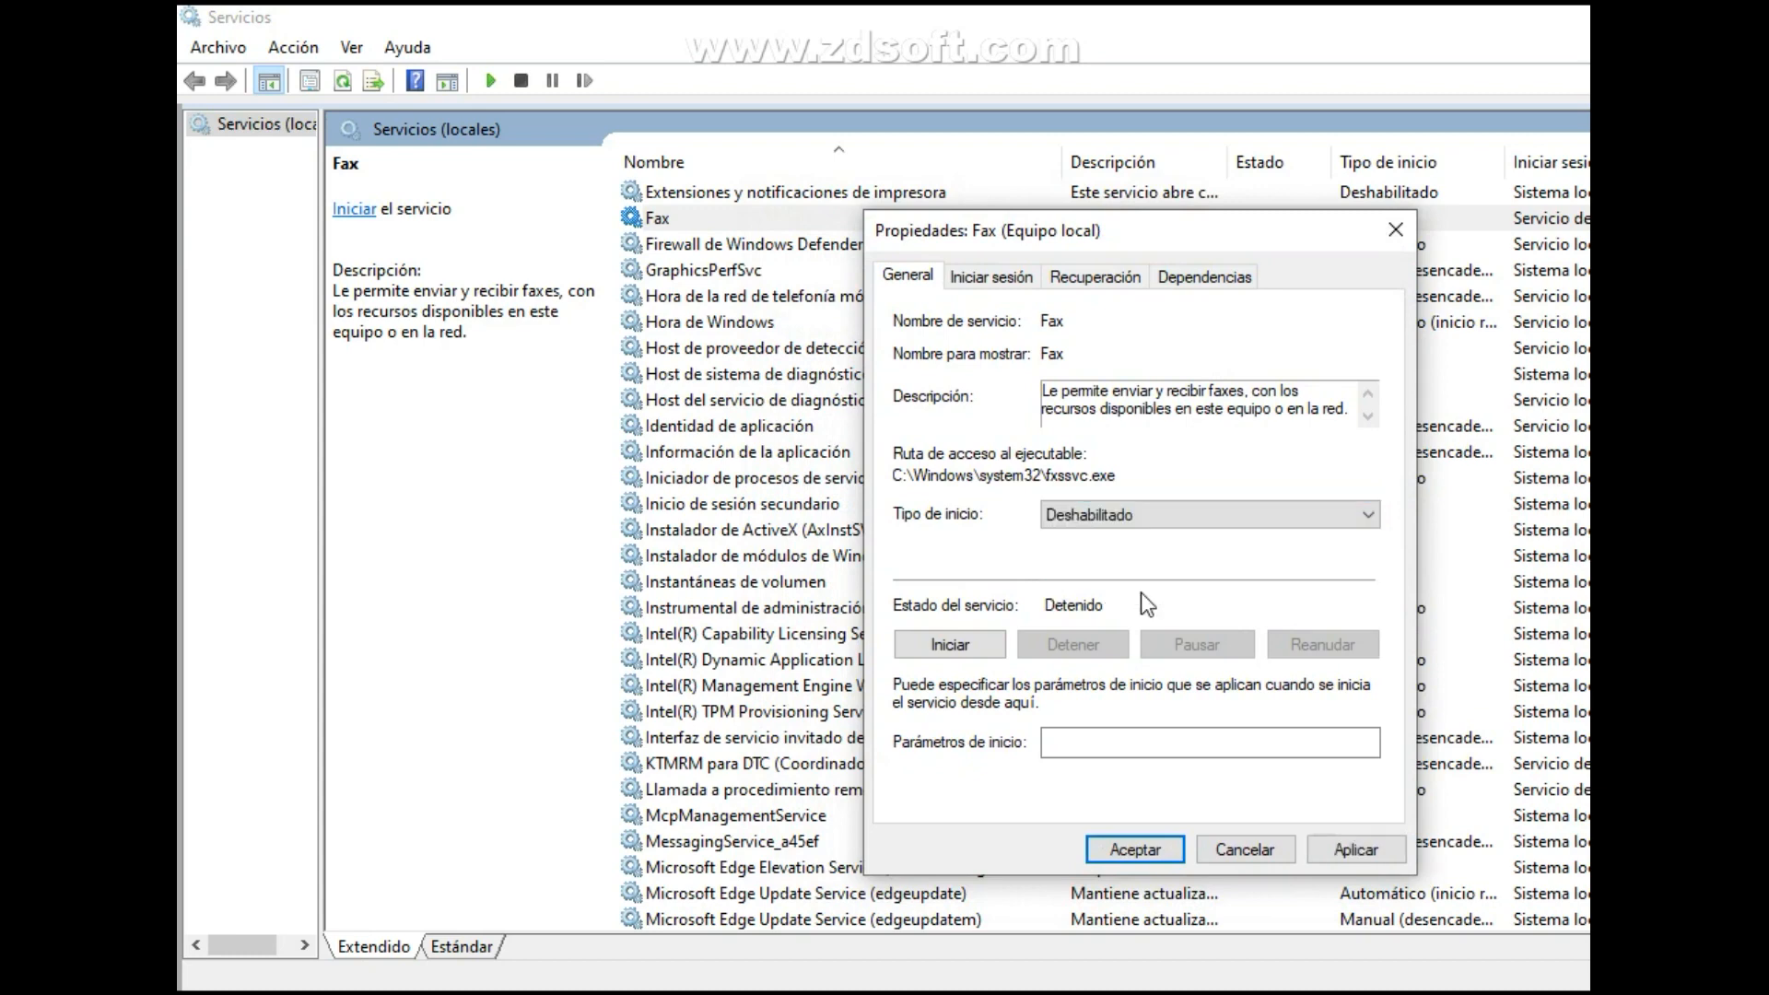
click(1358, 848)
click(1155, 842)
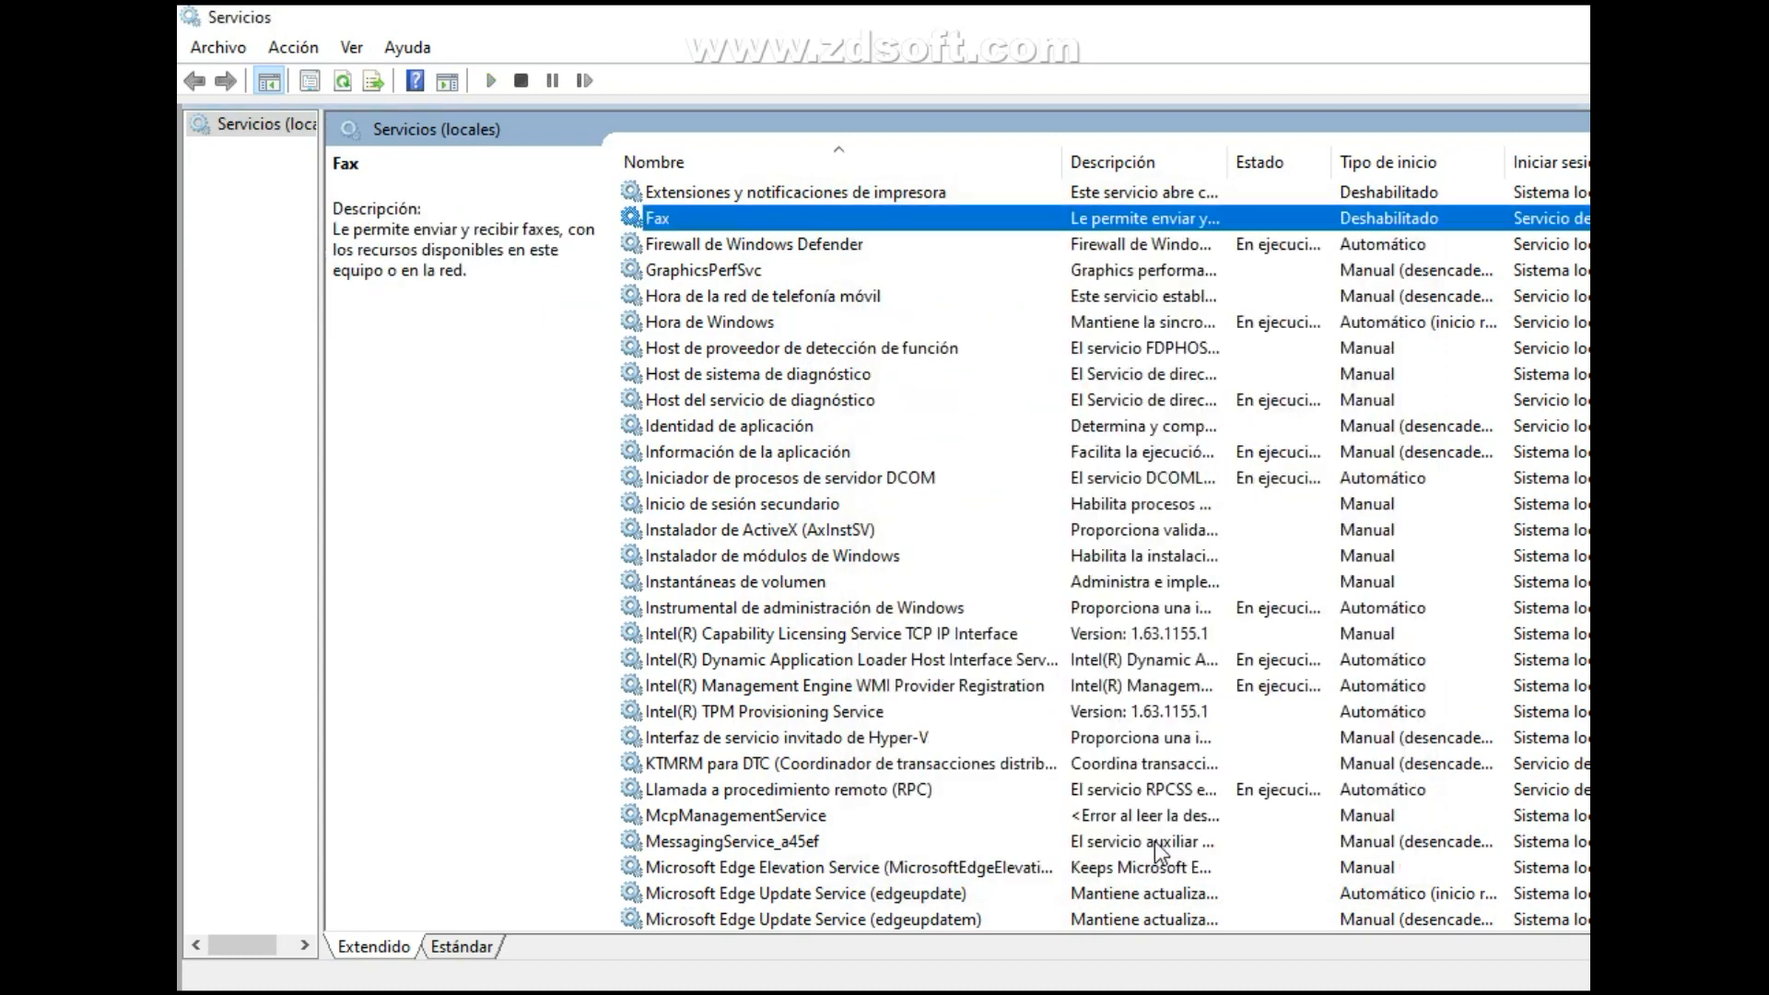
Check the properties of the Extensiones y notificaciones de impresora service and close them again.
click(914, 197)
right_click(914, 194)
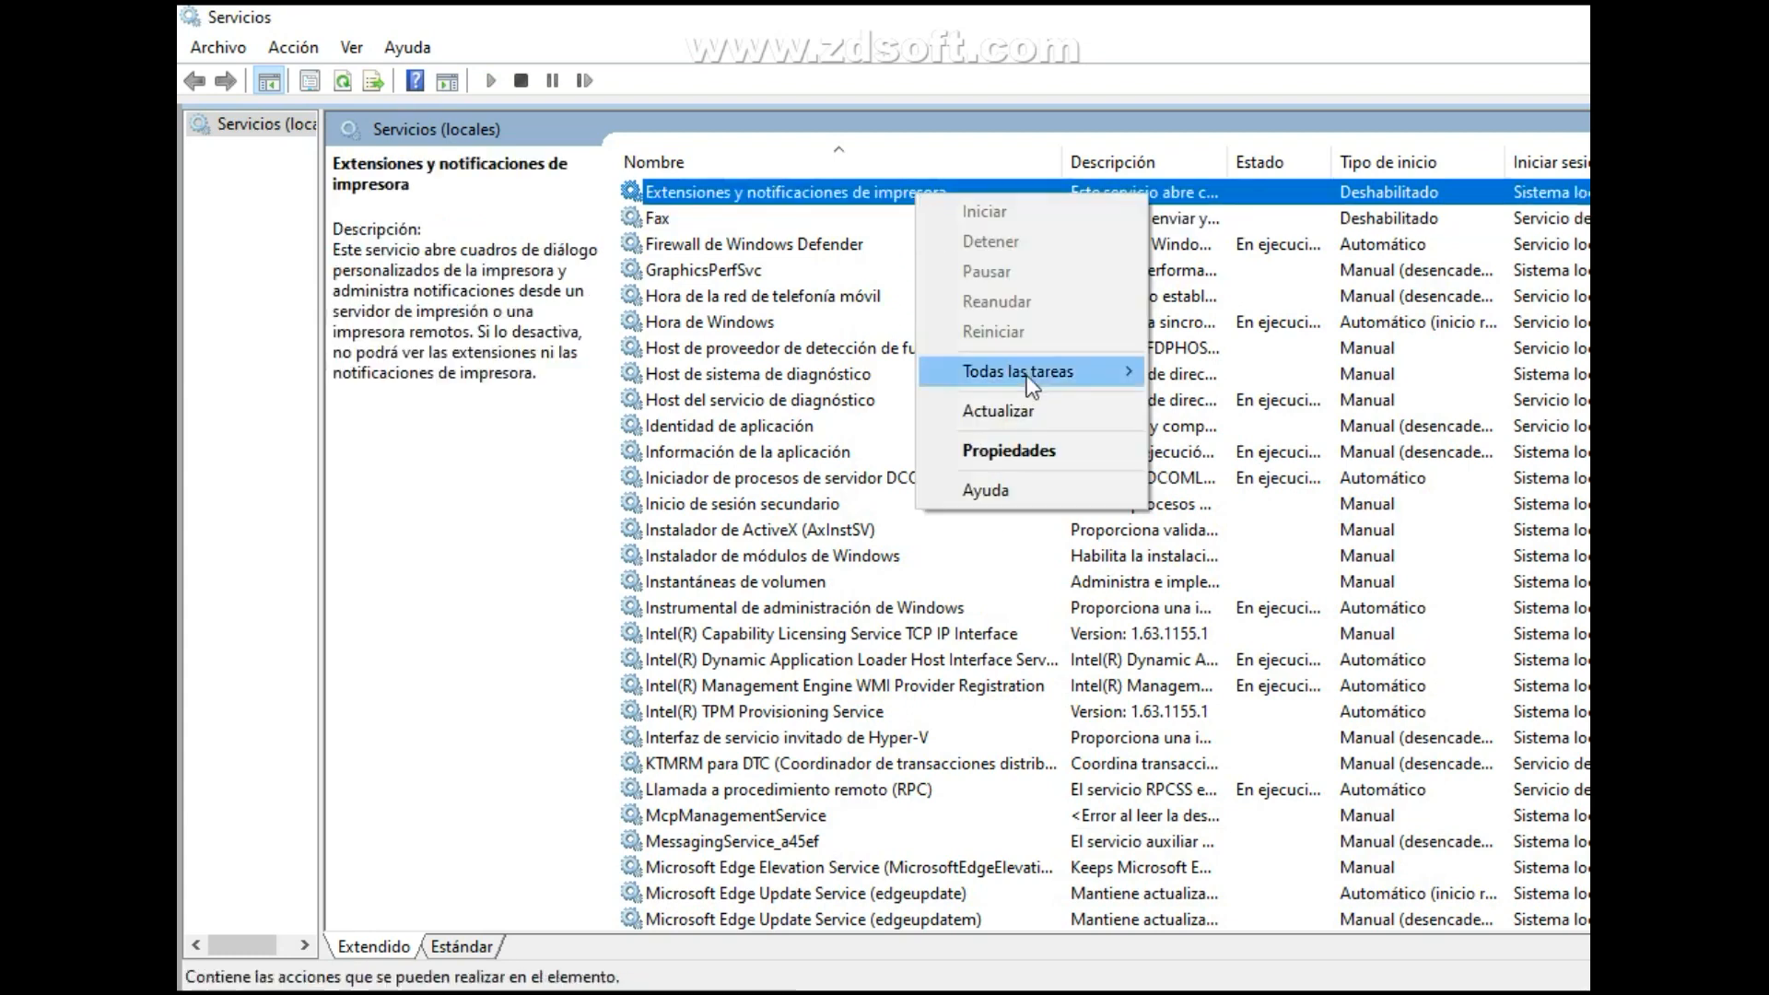
click(1032, 448)
click(1209, 852)
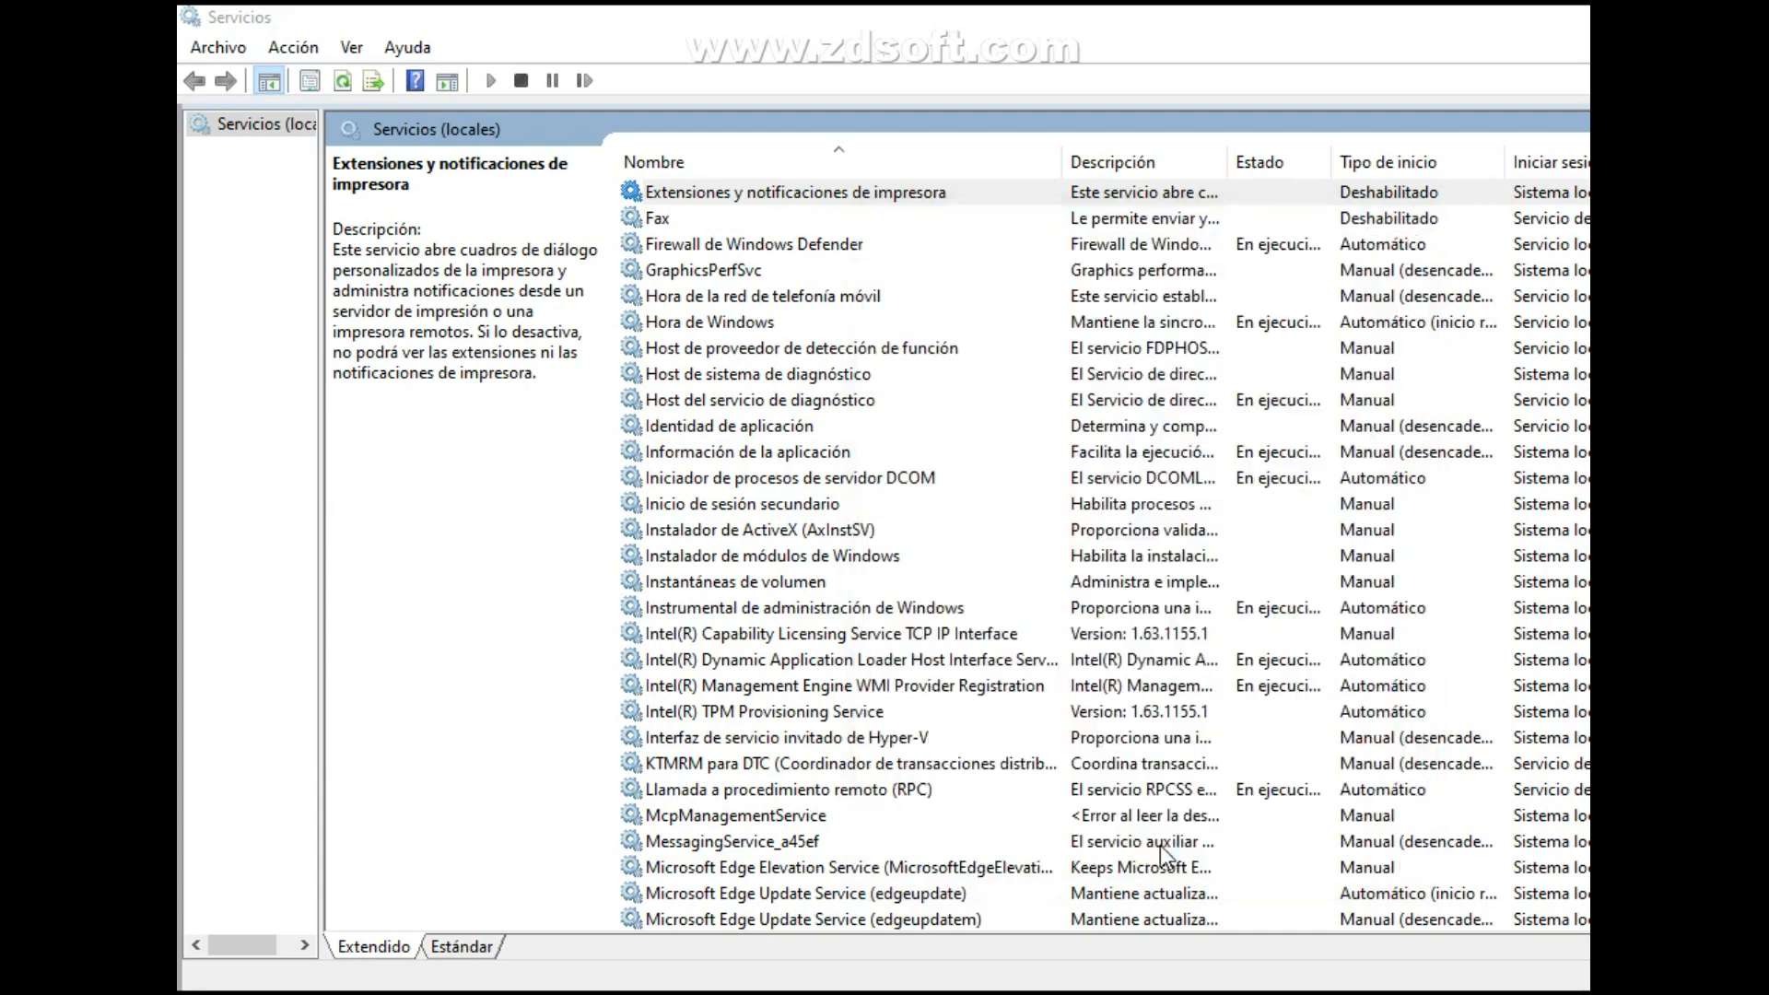
Set the startup type of Microsoft Edge Update Service (edgeupdate) to Deshabilitado, apply it and close its properties.
scroll(1159, 844, down, 2)
double_click(1159, 738)
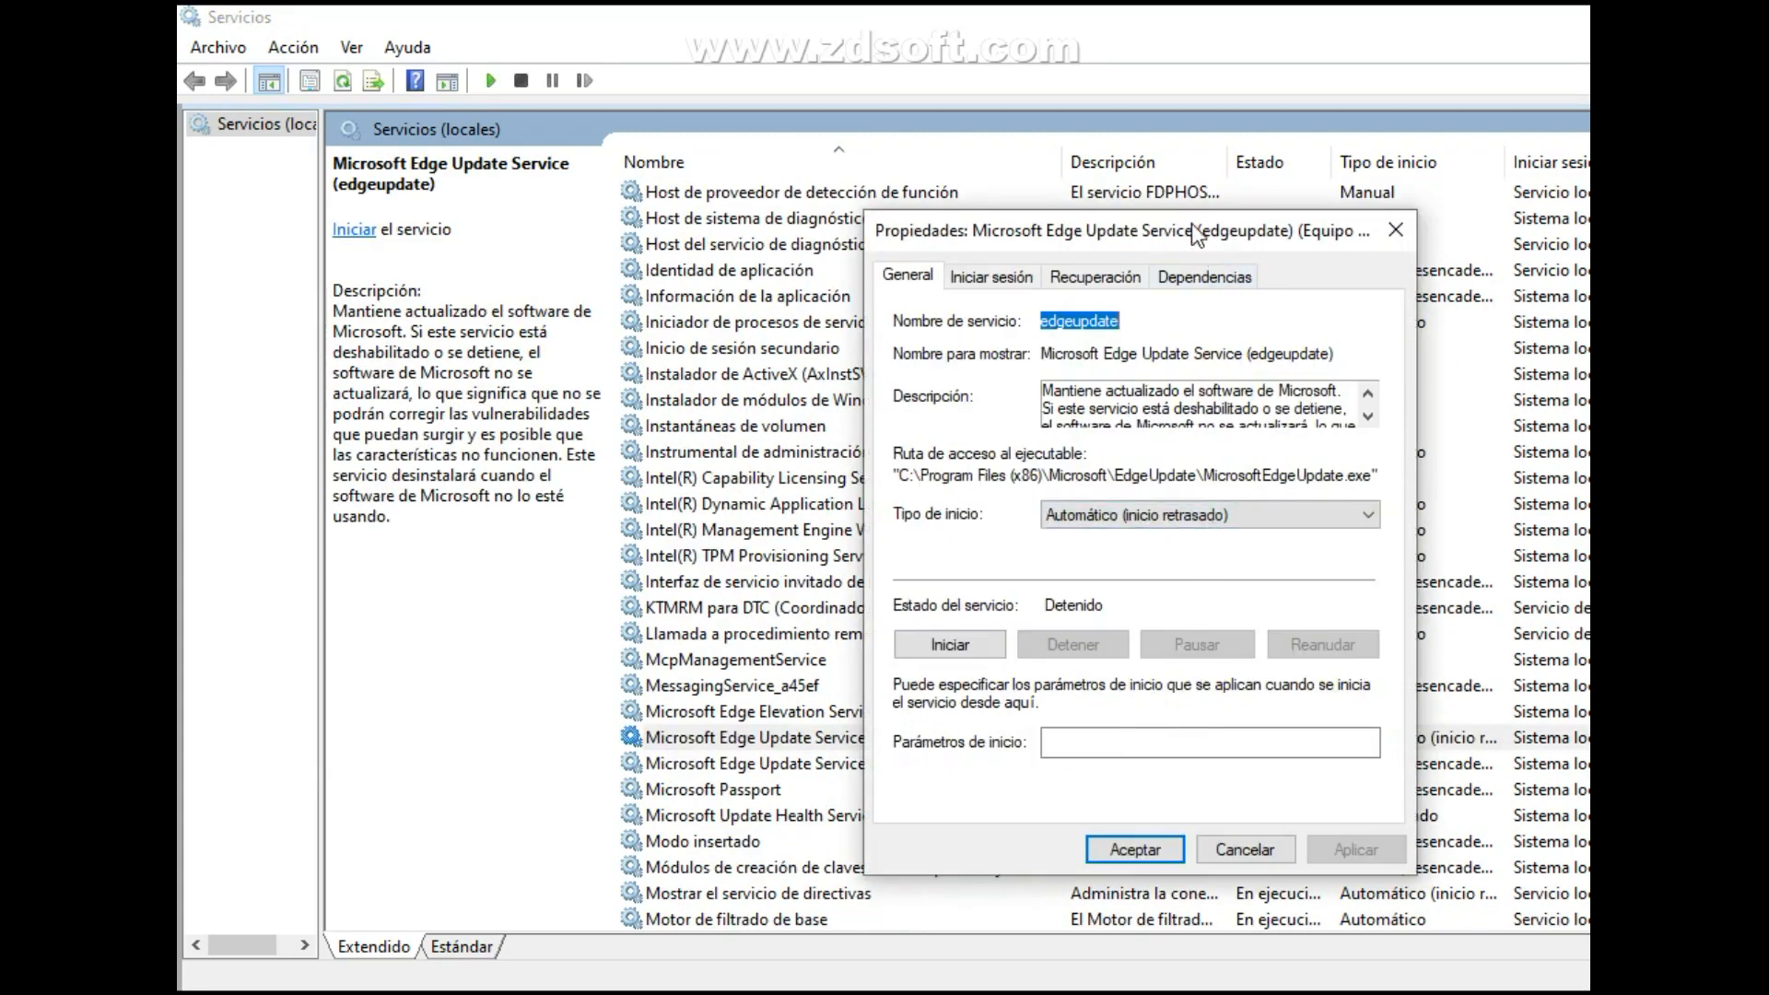
drag(1191, 223, 818, 191)
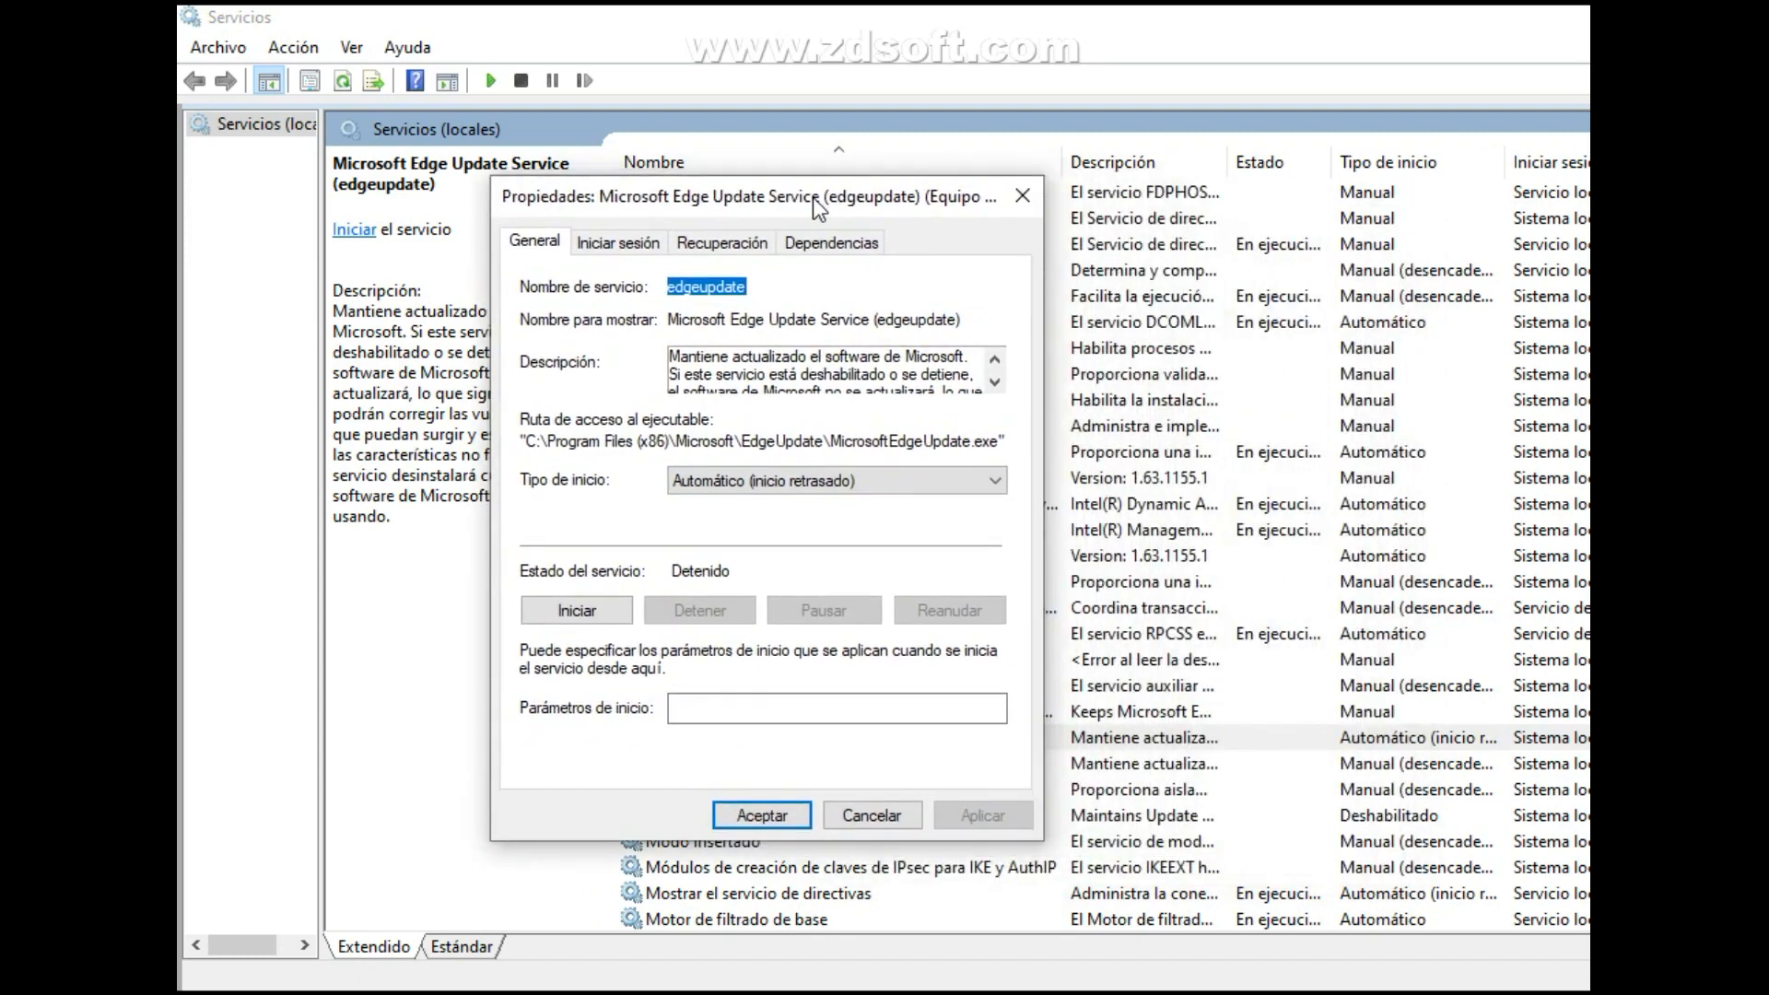
click(861, 486)
click(794, 562)
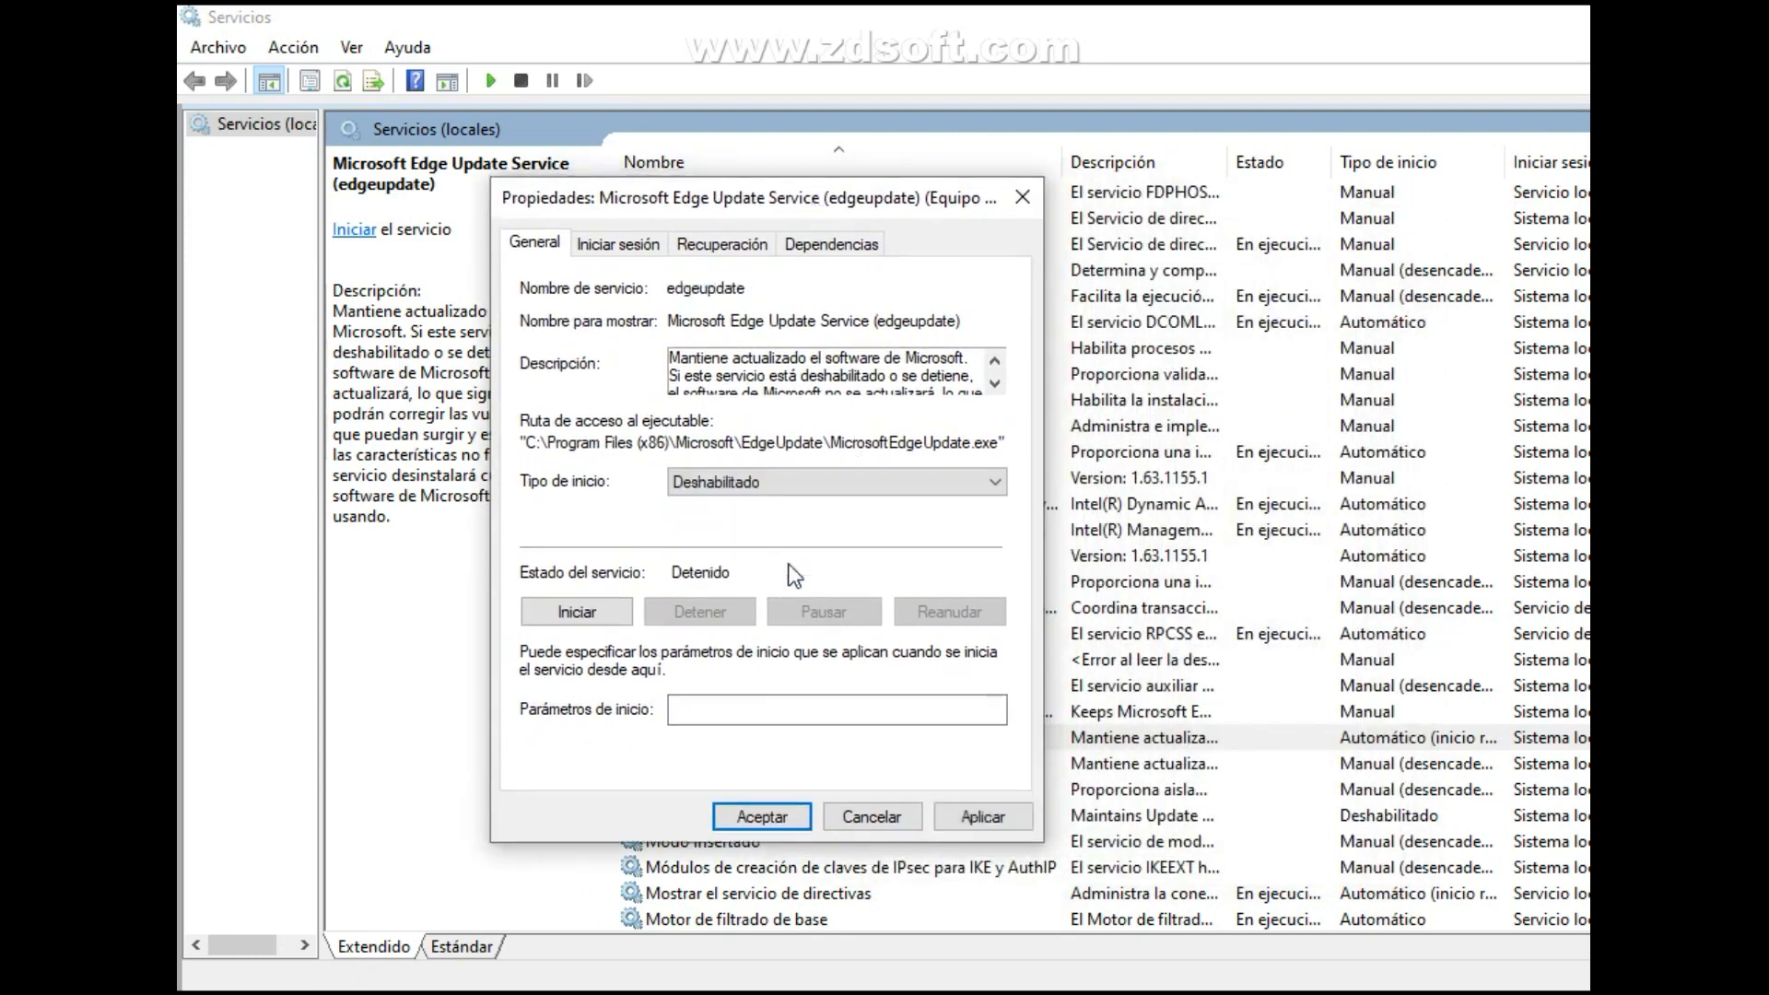
click(991, 819)
click(787, 810)
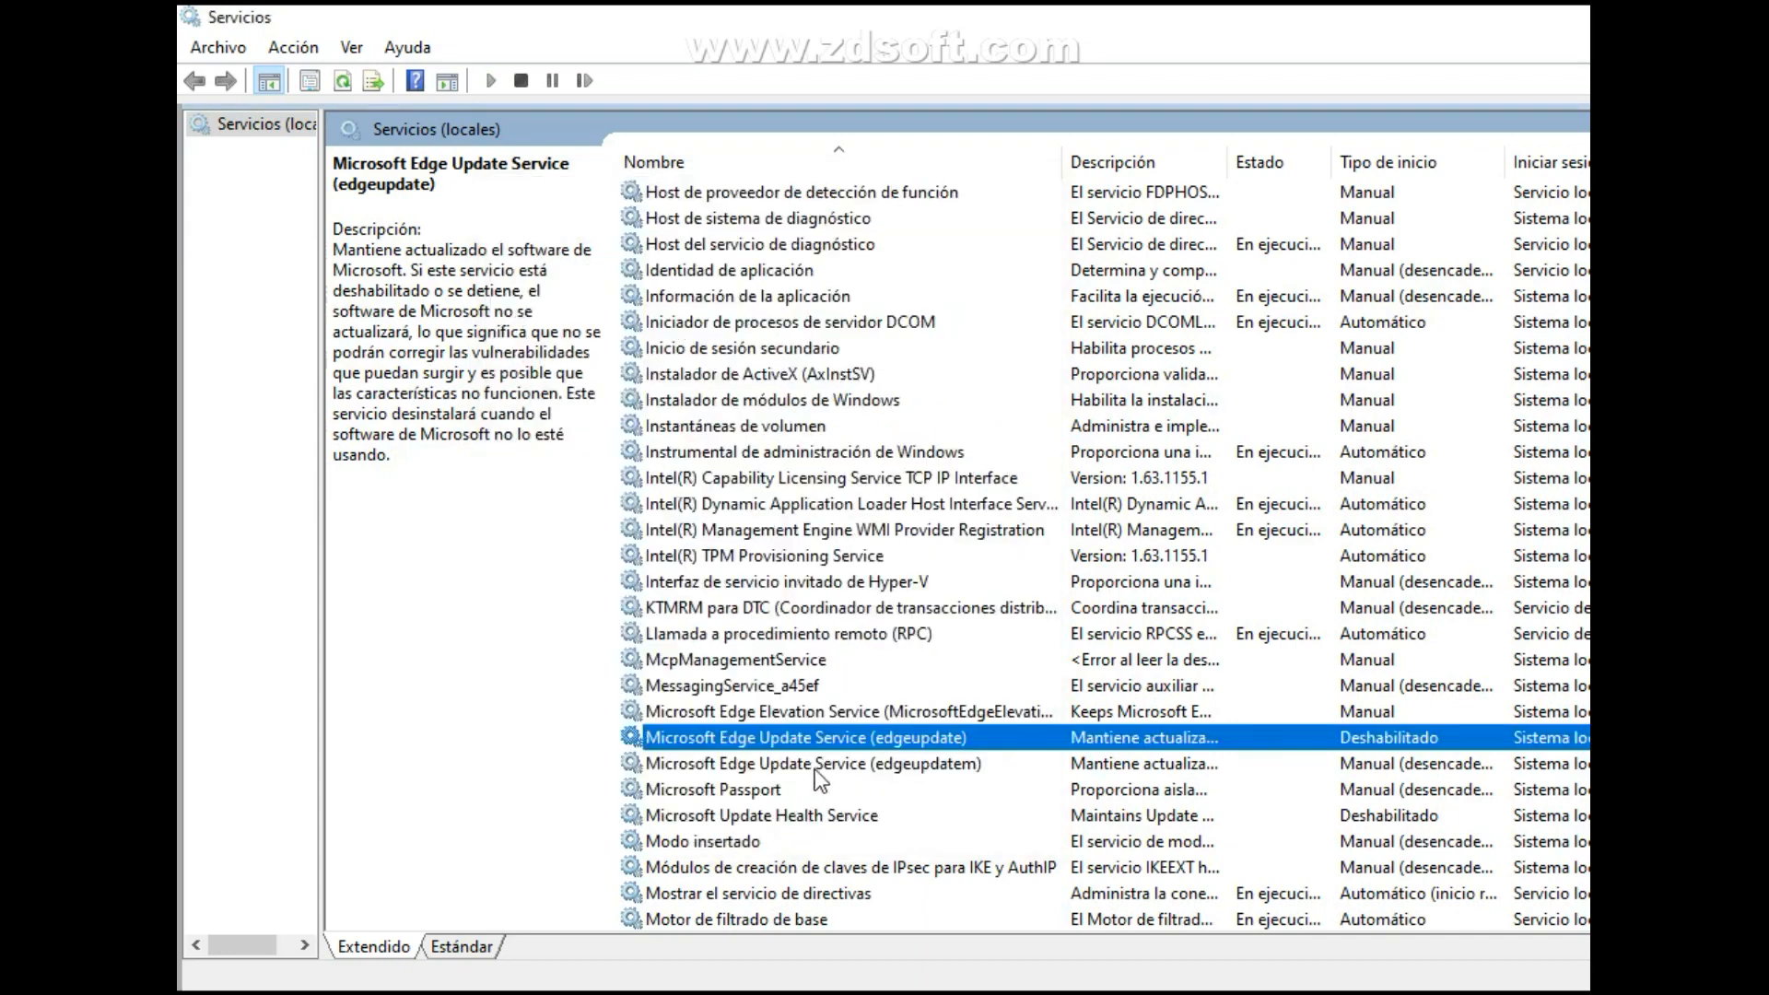
Read the full description of Microsoft Edge Update Service (edgeupdatem) in its properties.
click(815, 769)
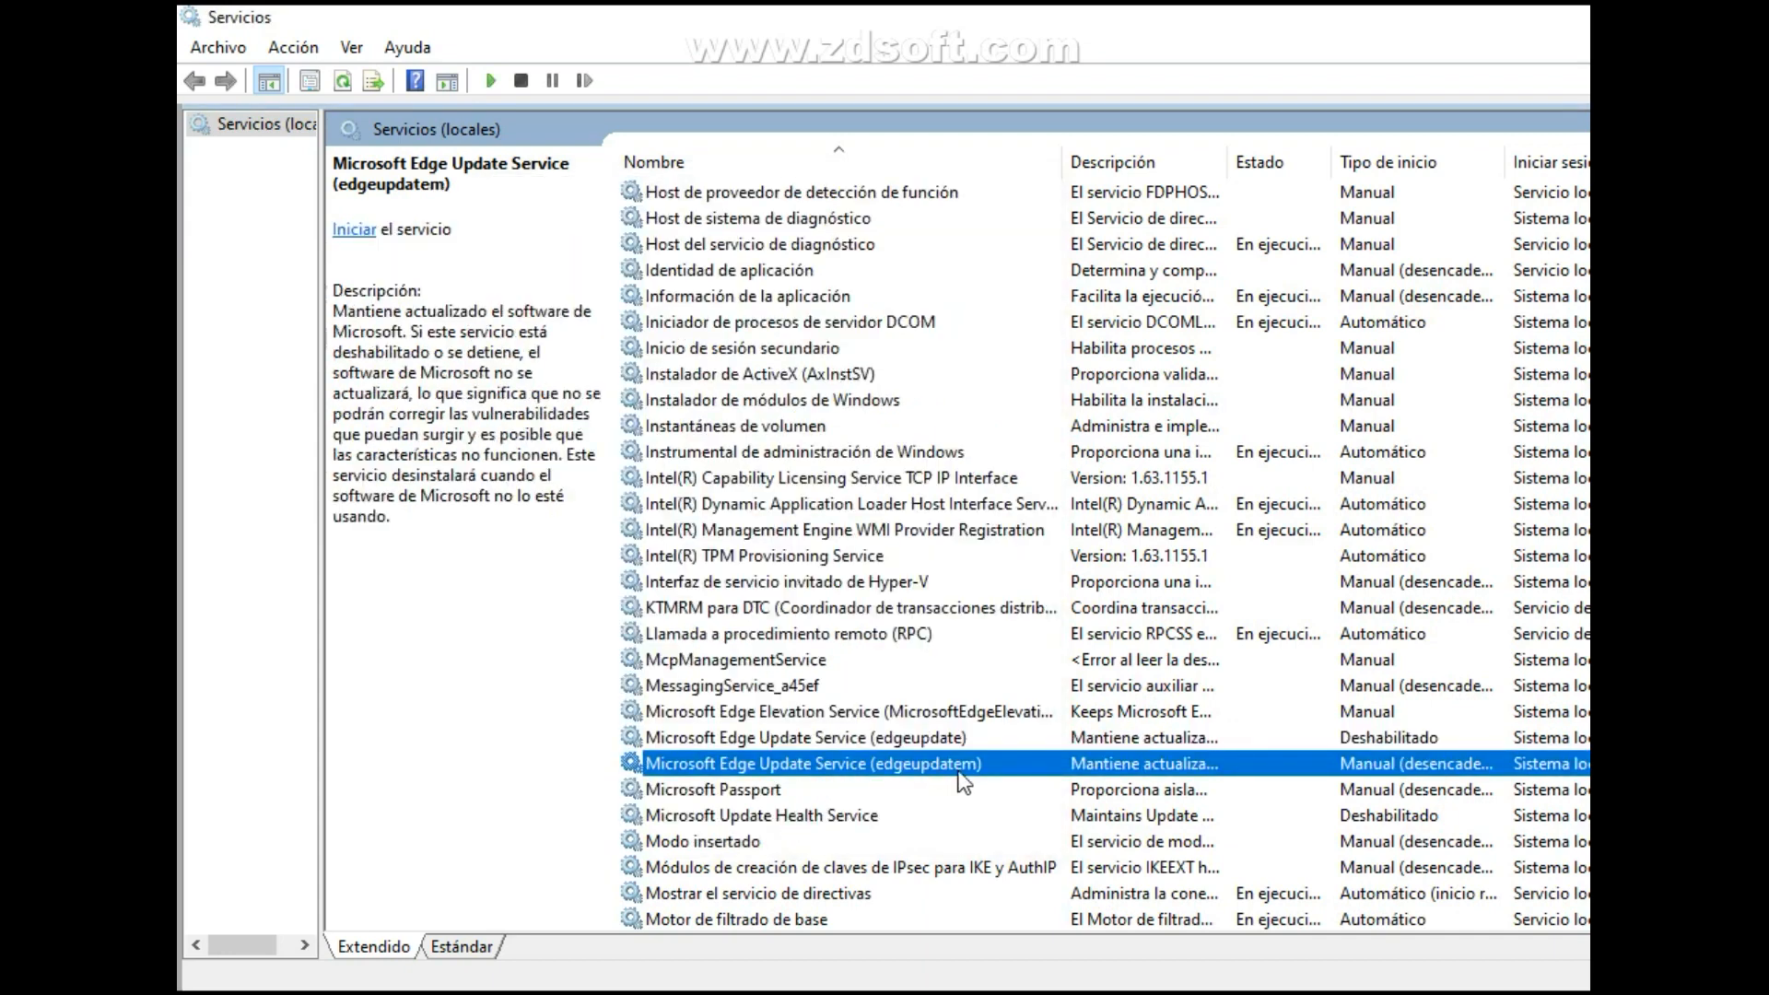
double_click(1008, 765)
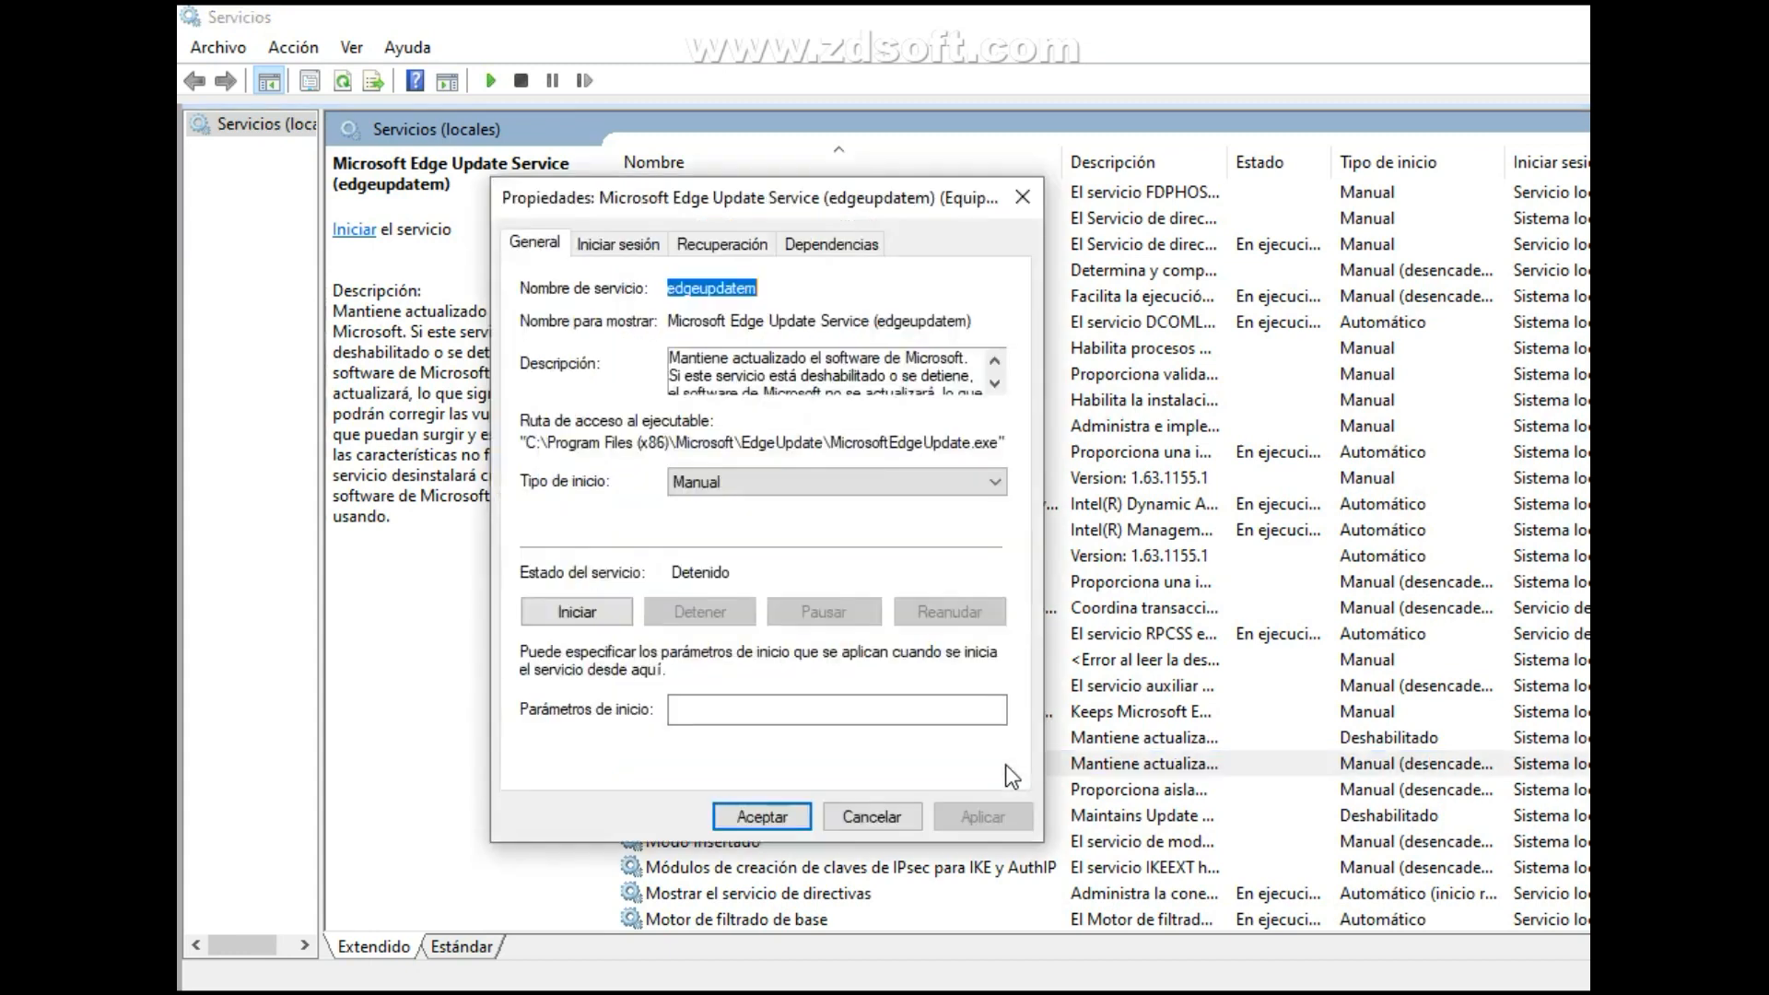
drag(875, 206, 1038, 232)
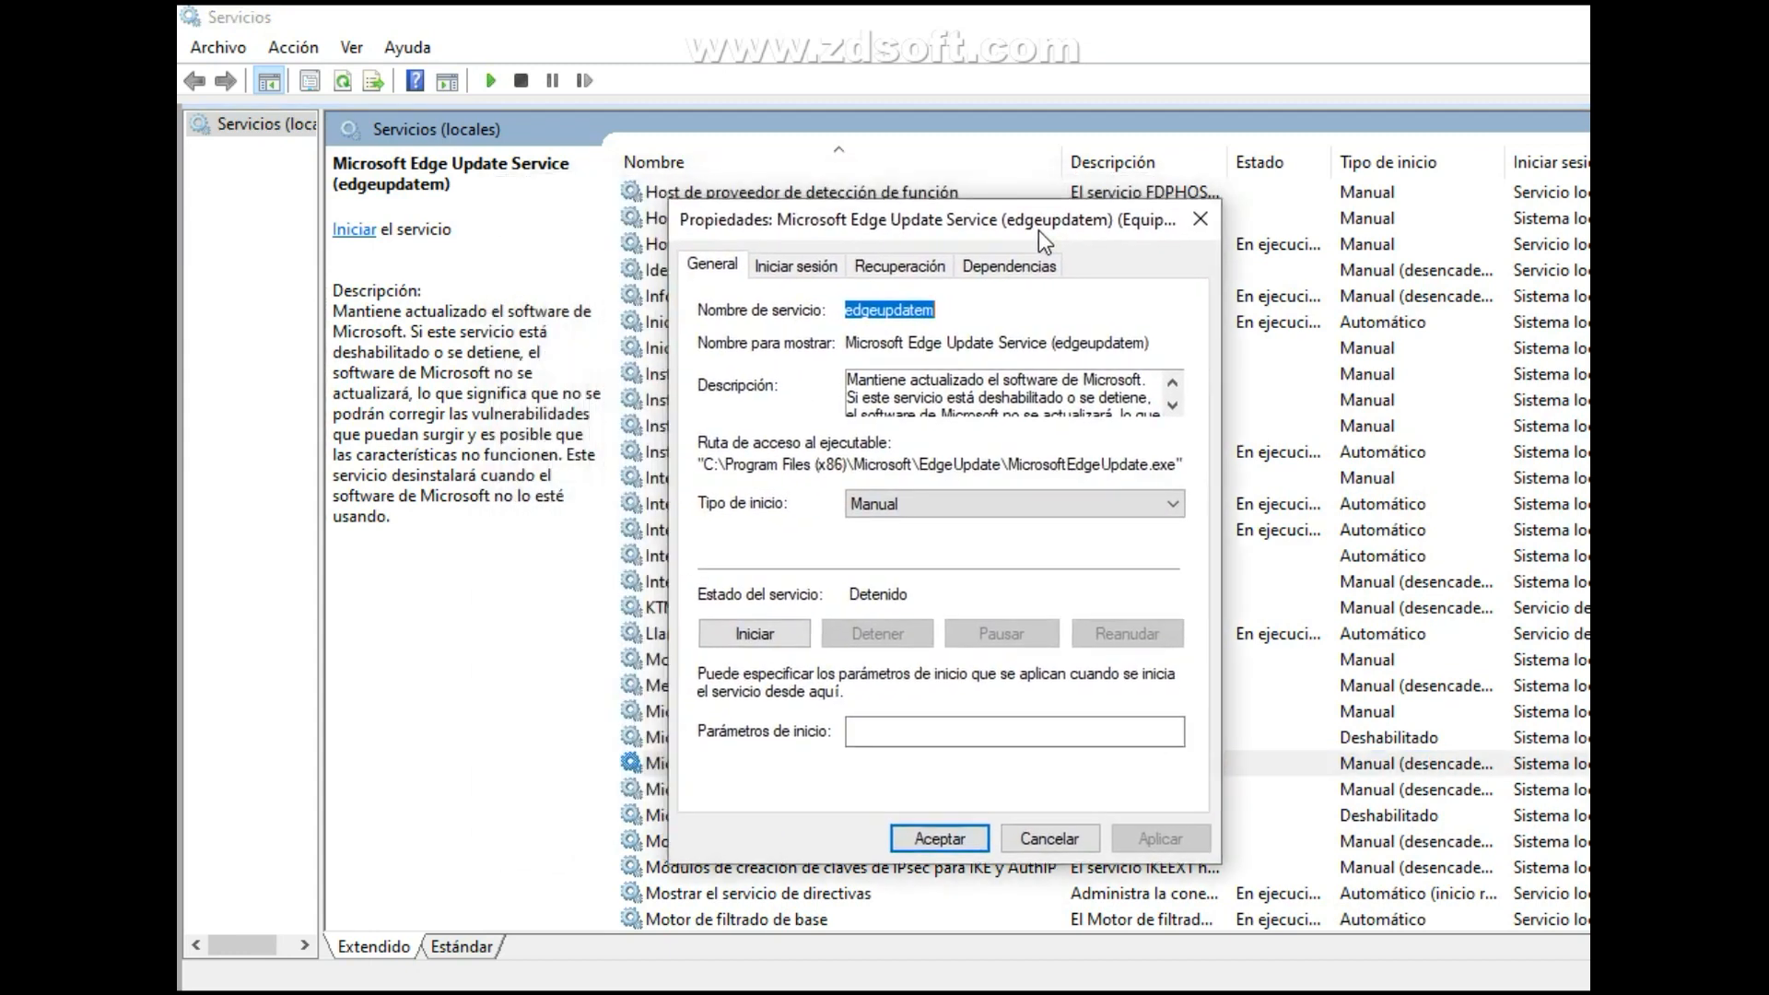
click(1172, 405)
click(1173, 411)
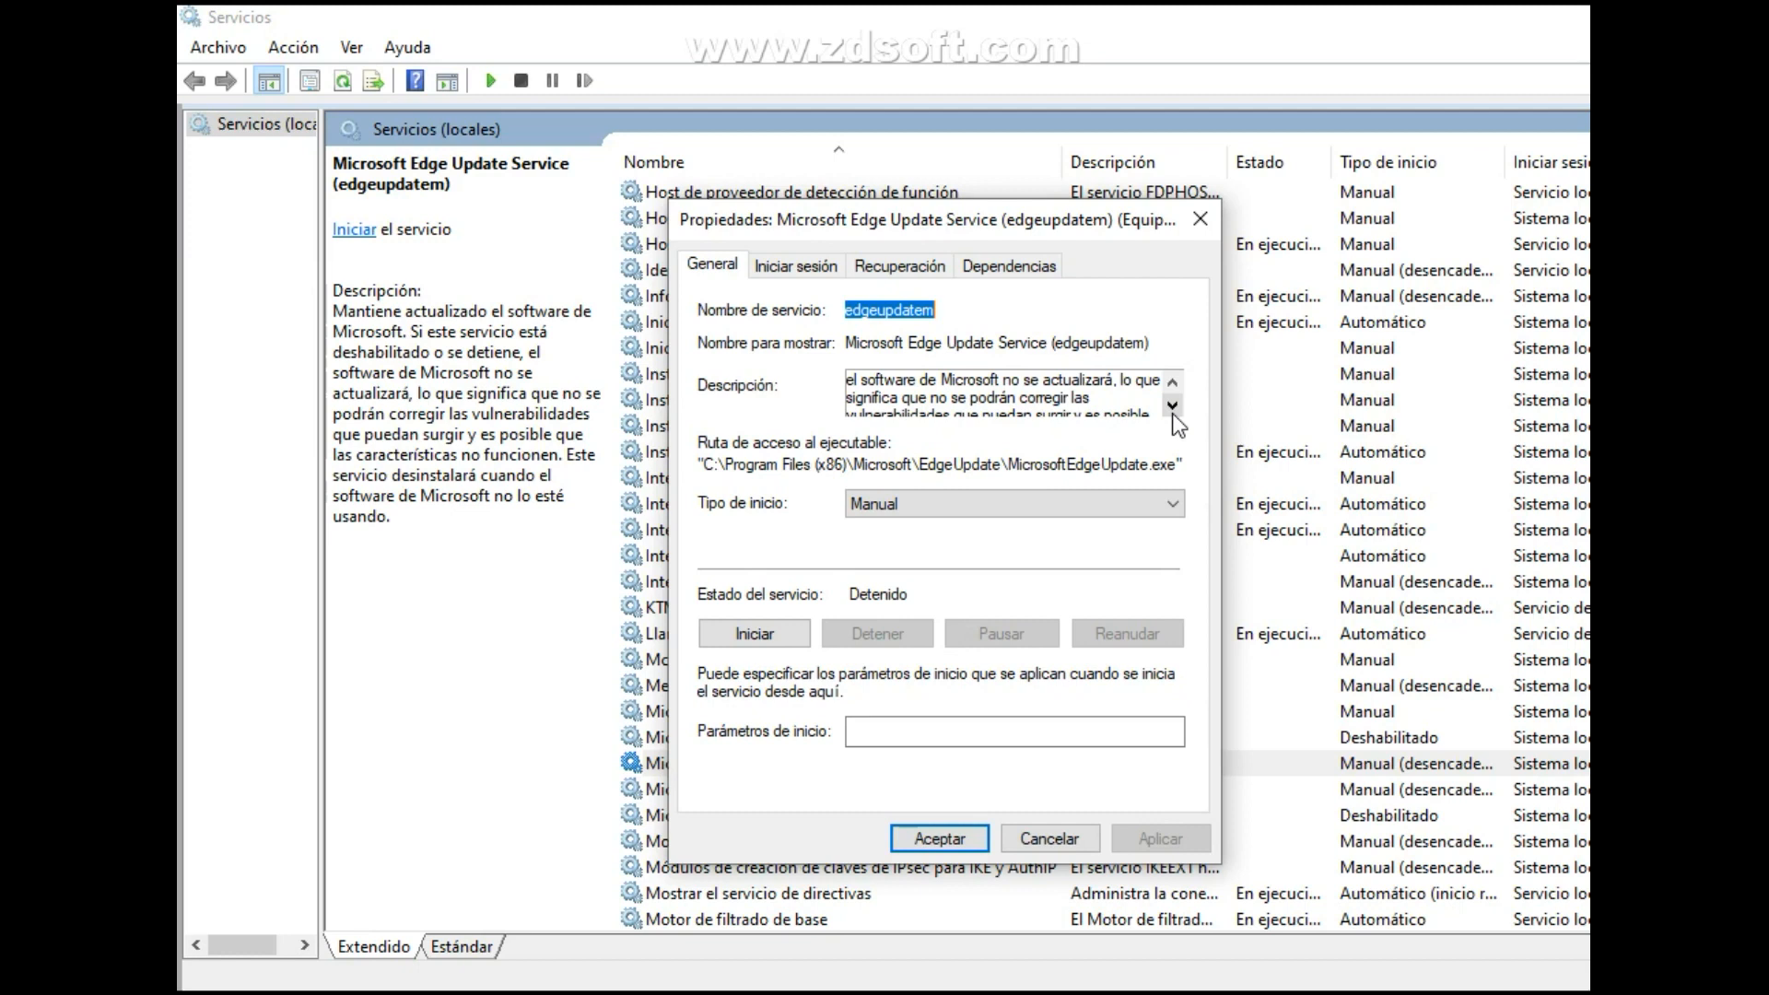
click(1172, 407)
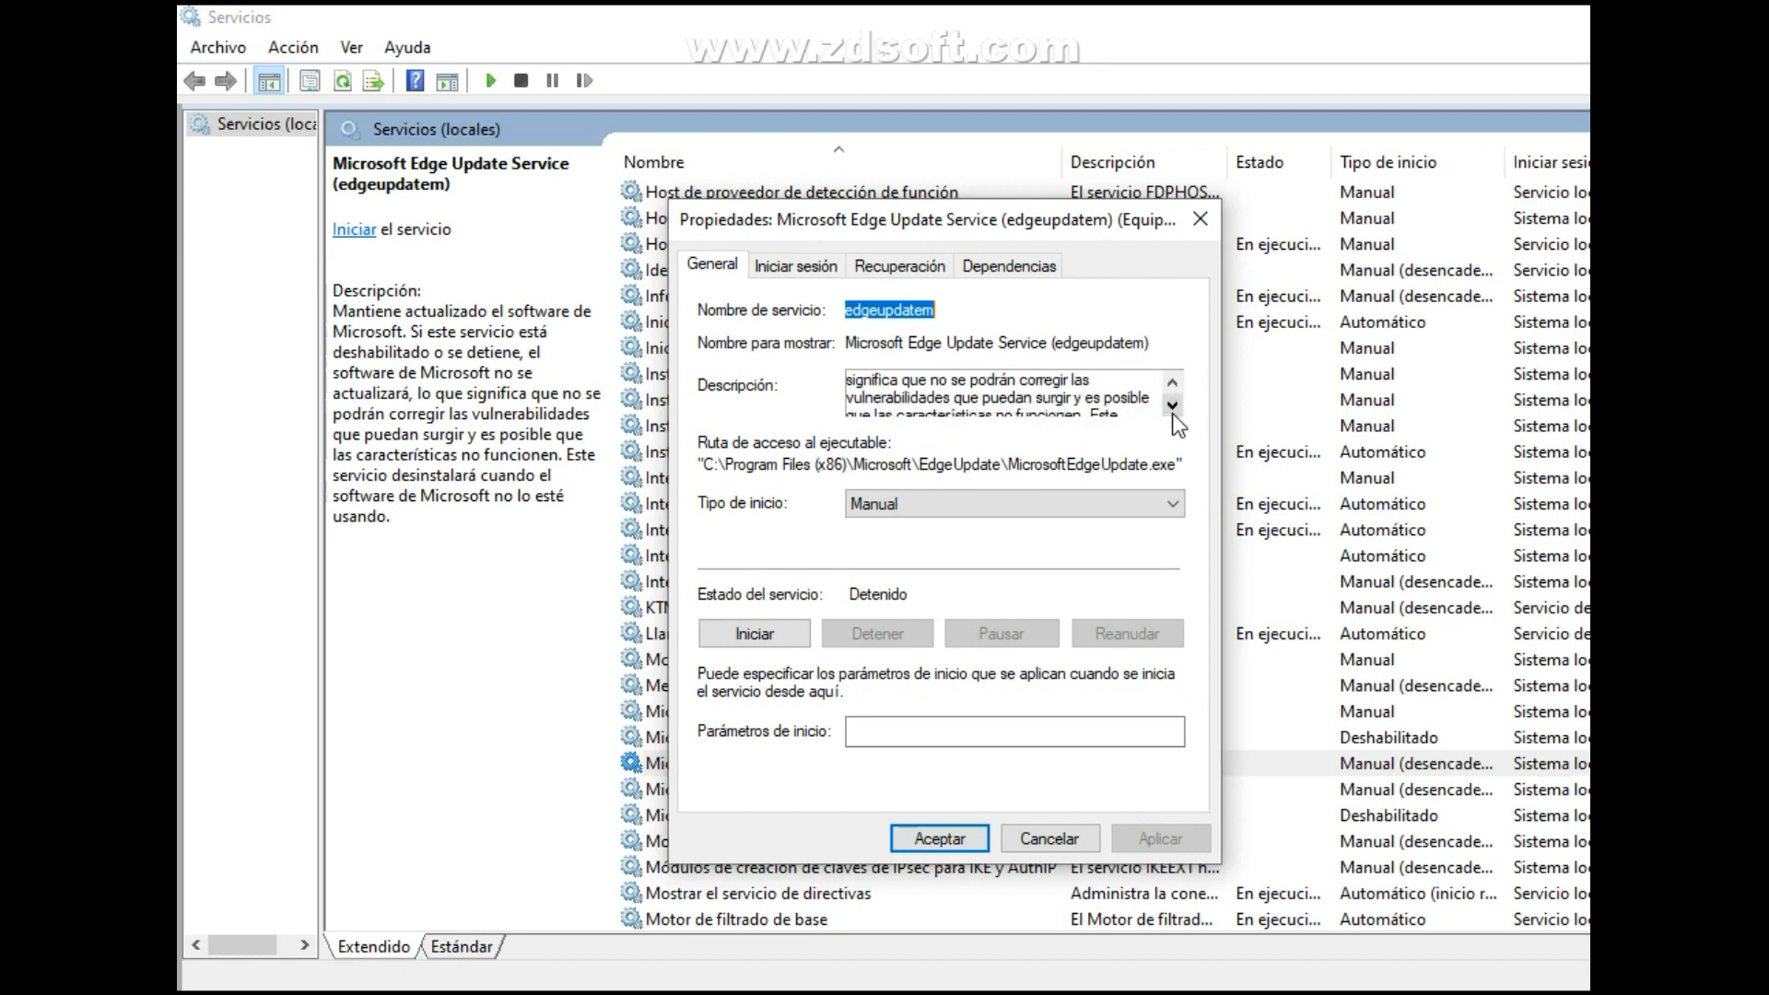
click(1173, 411)
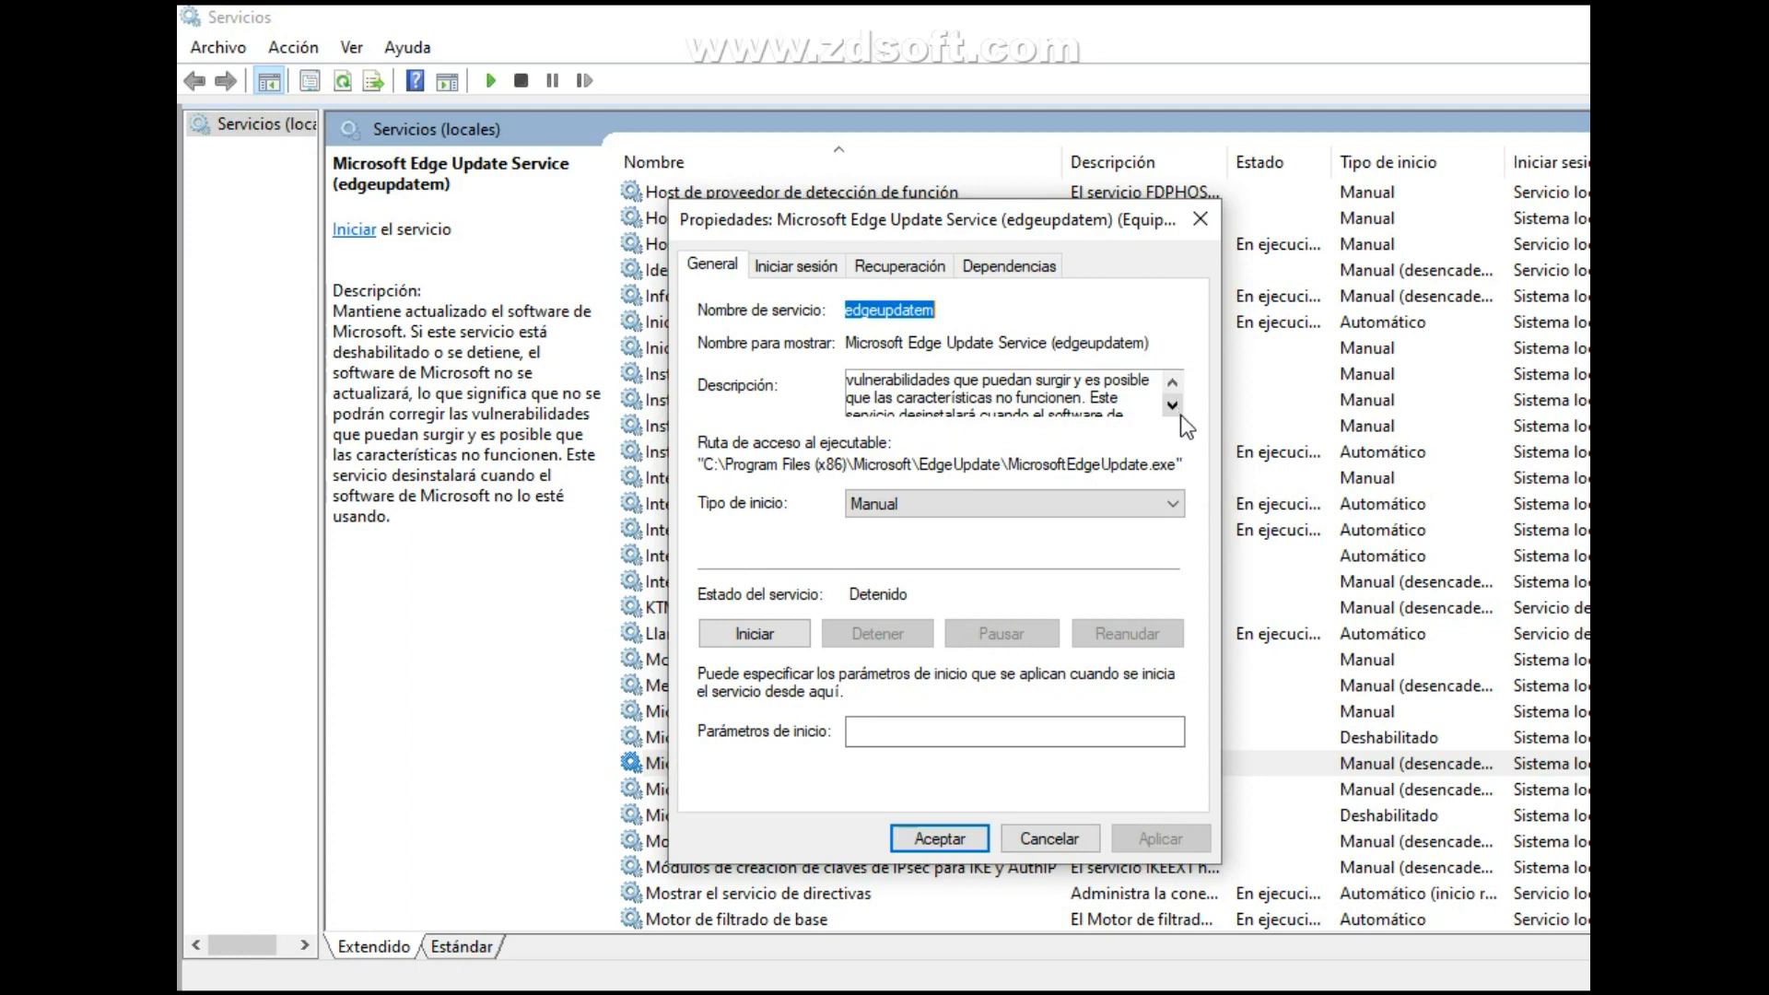
click(1173, 406)
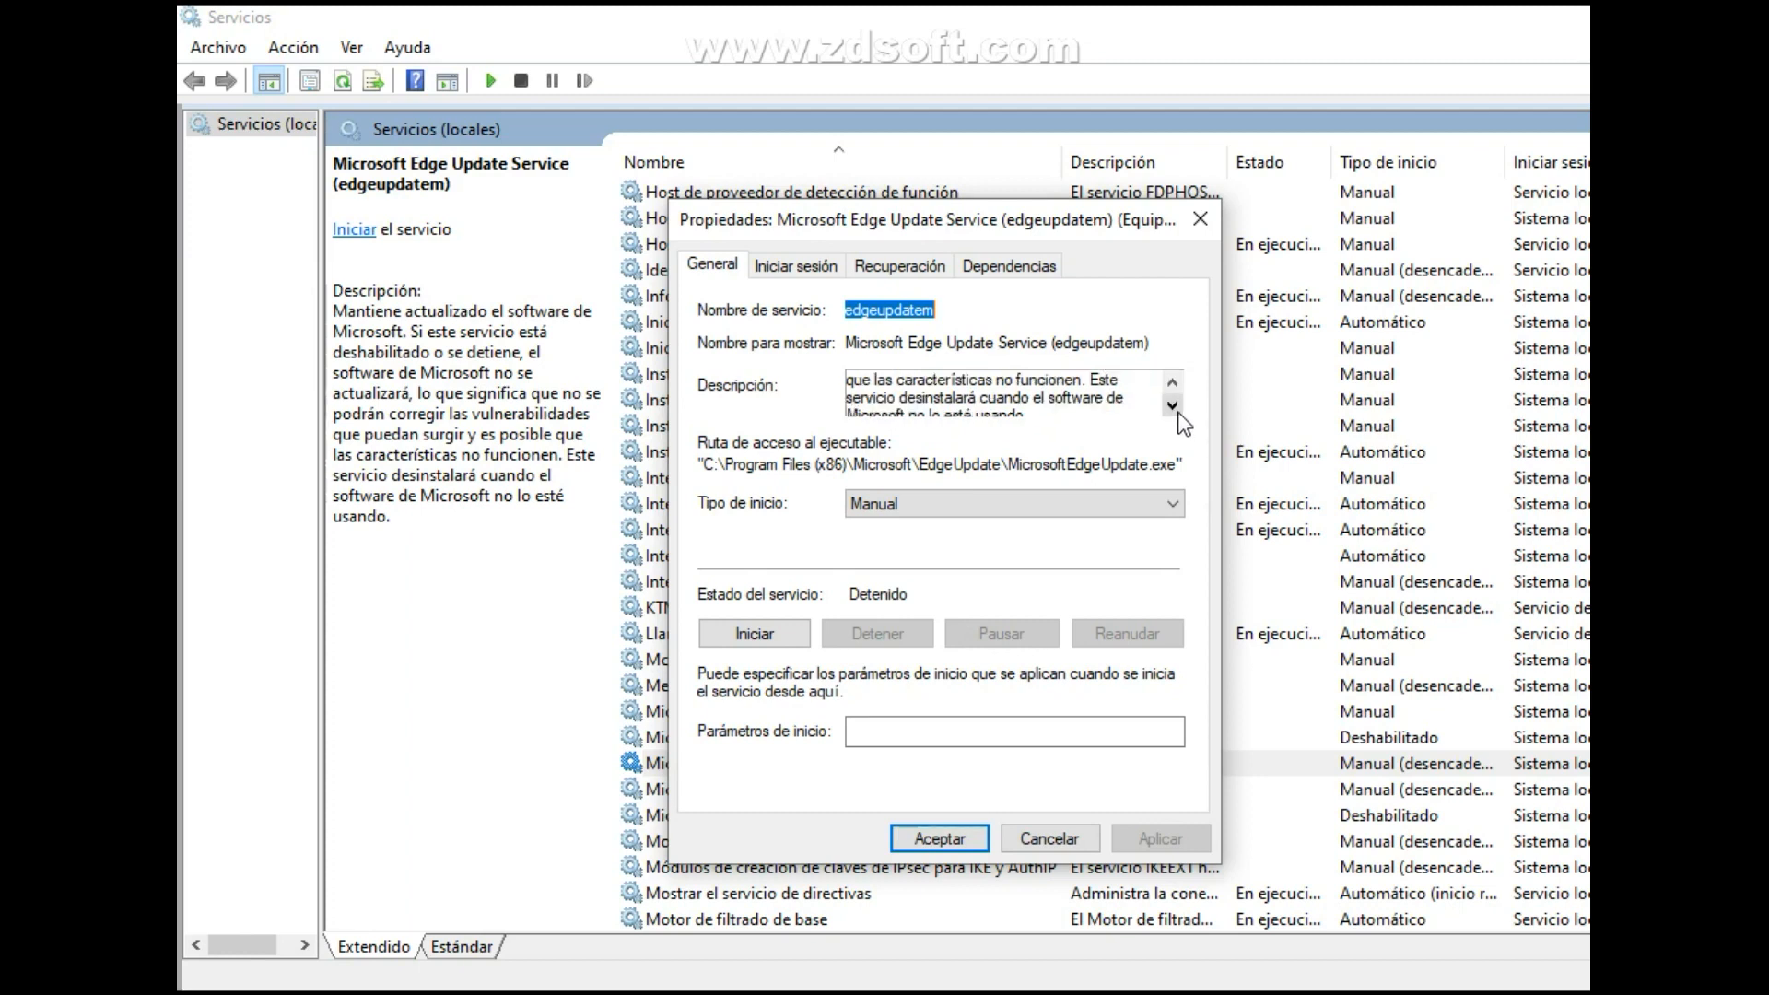
click(1174, 408)
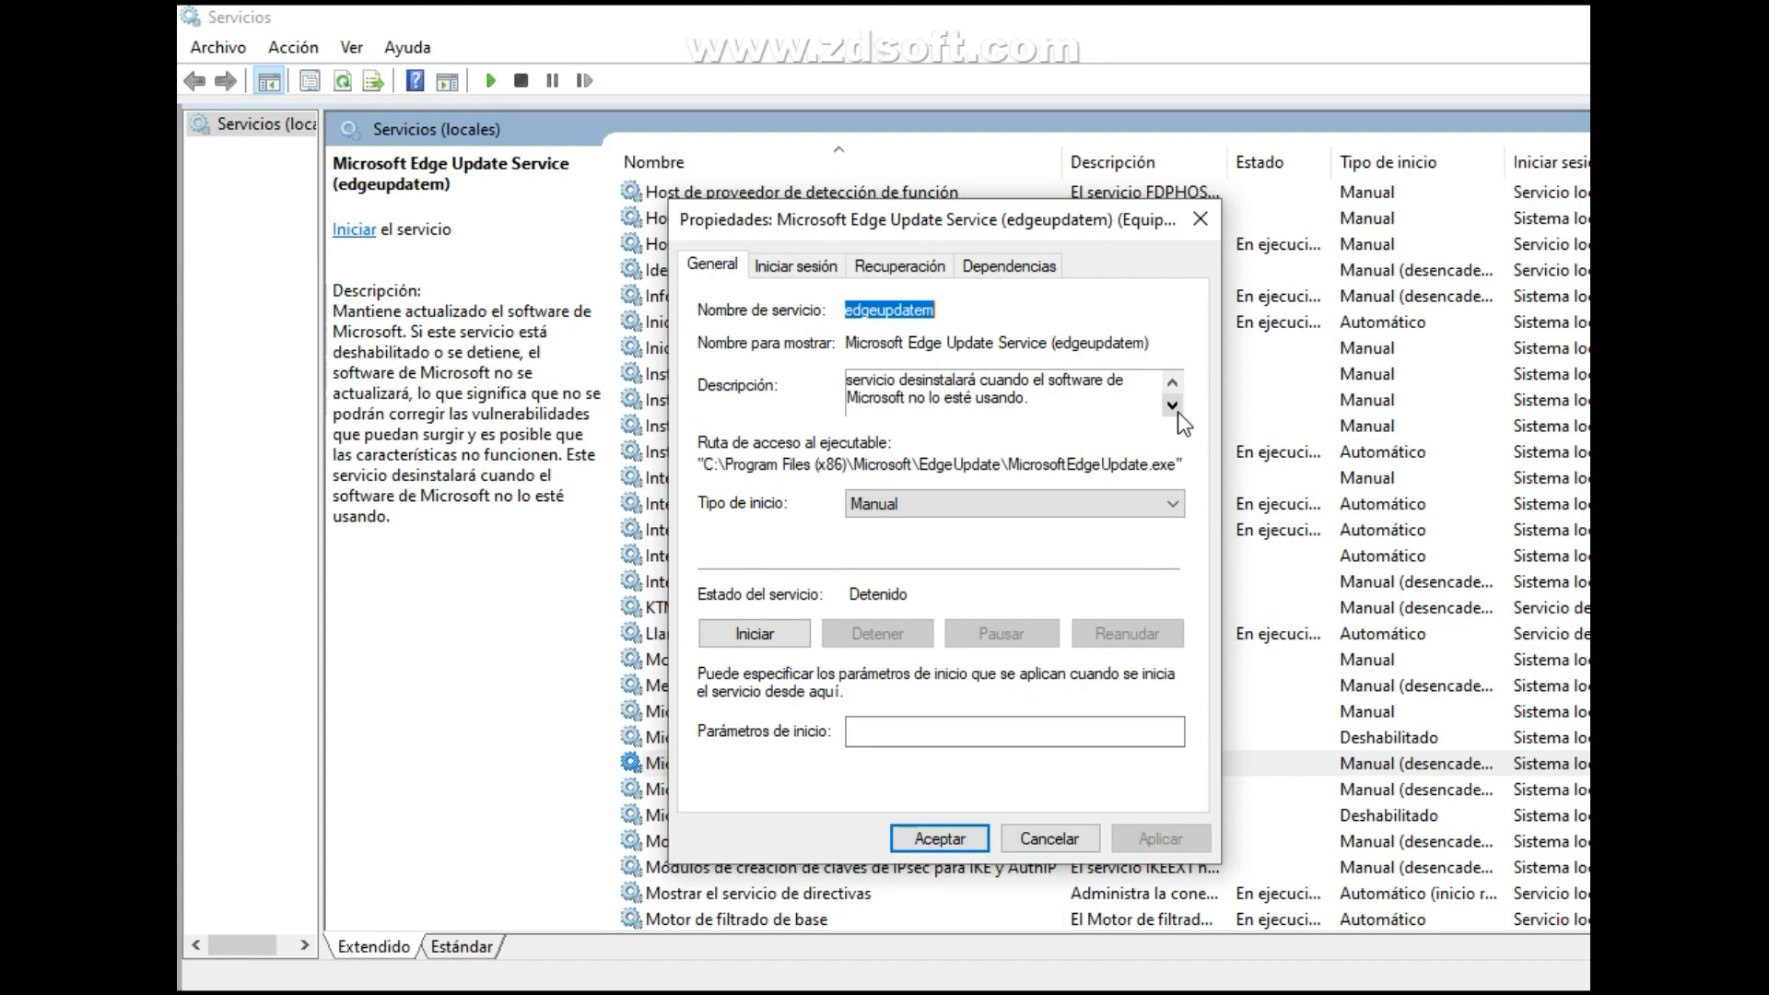
click(1175, 385)
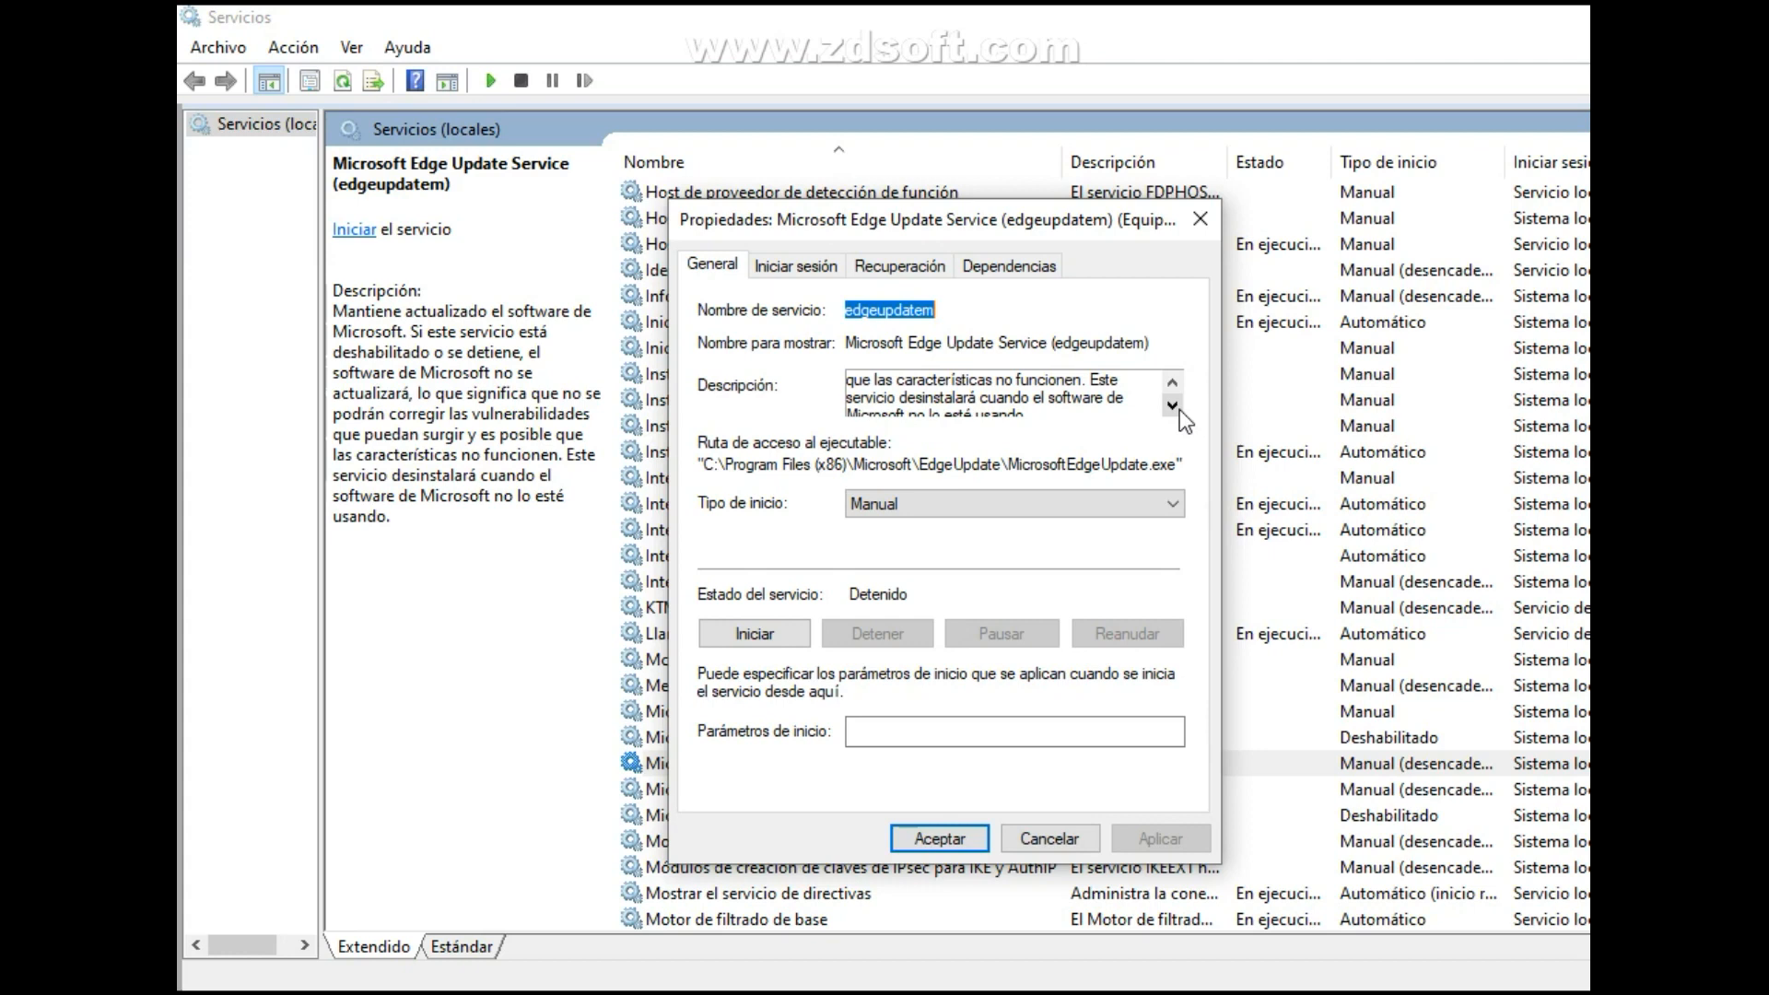
click(1180, 409)
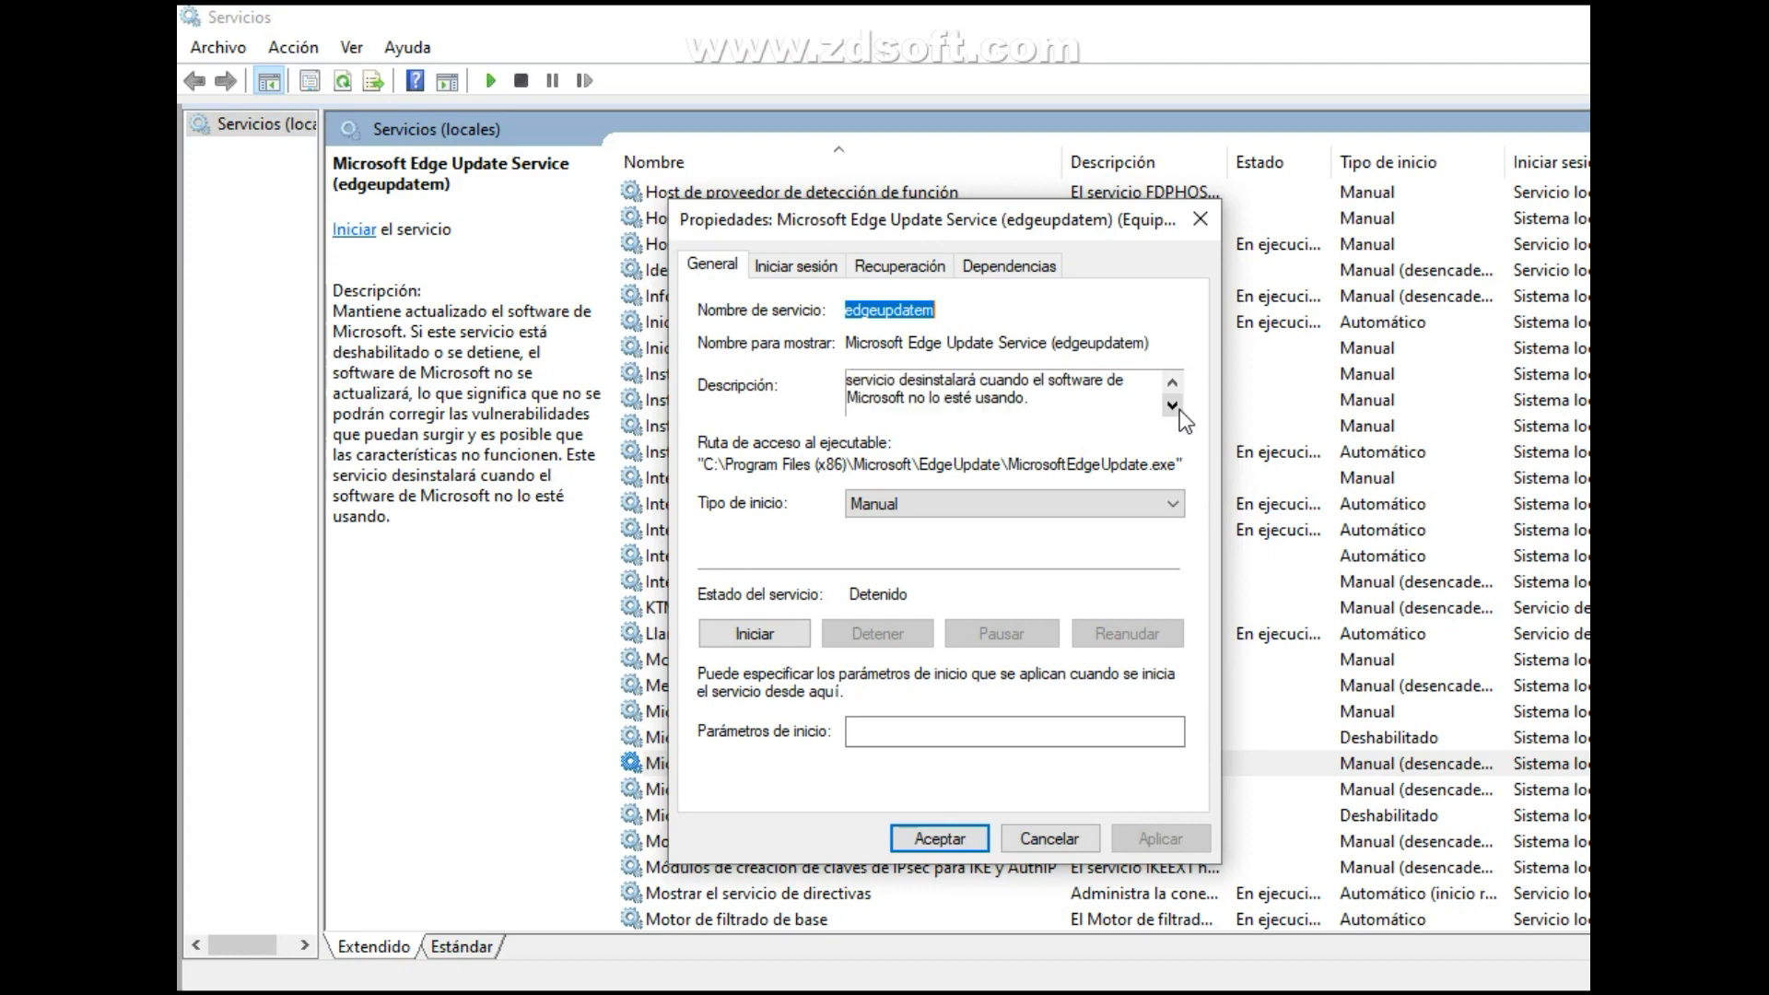
Set the startup type of Microsoft Edge Update Service (edgeupdatem) to Deshabilitado, apply it and close its properties.
click(1119, 515)
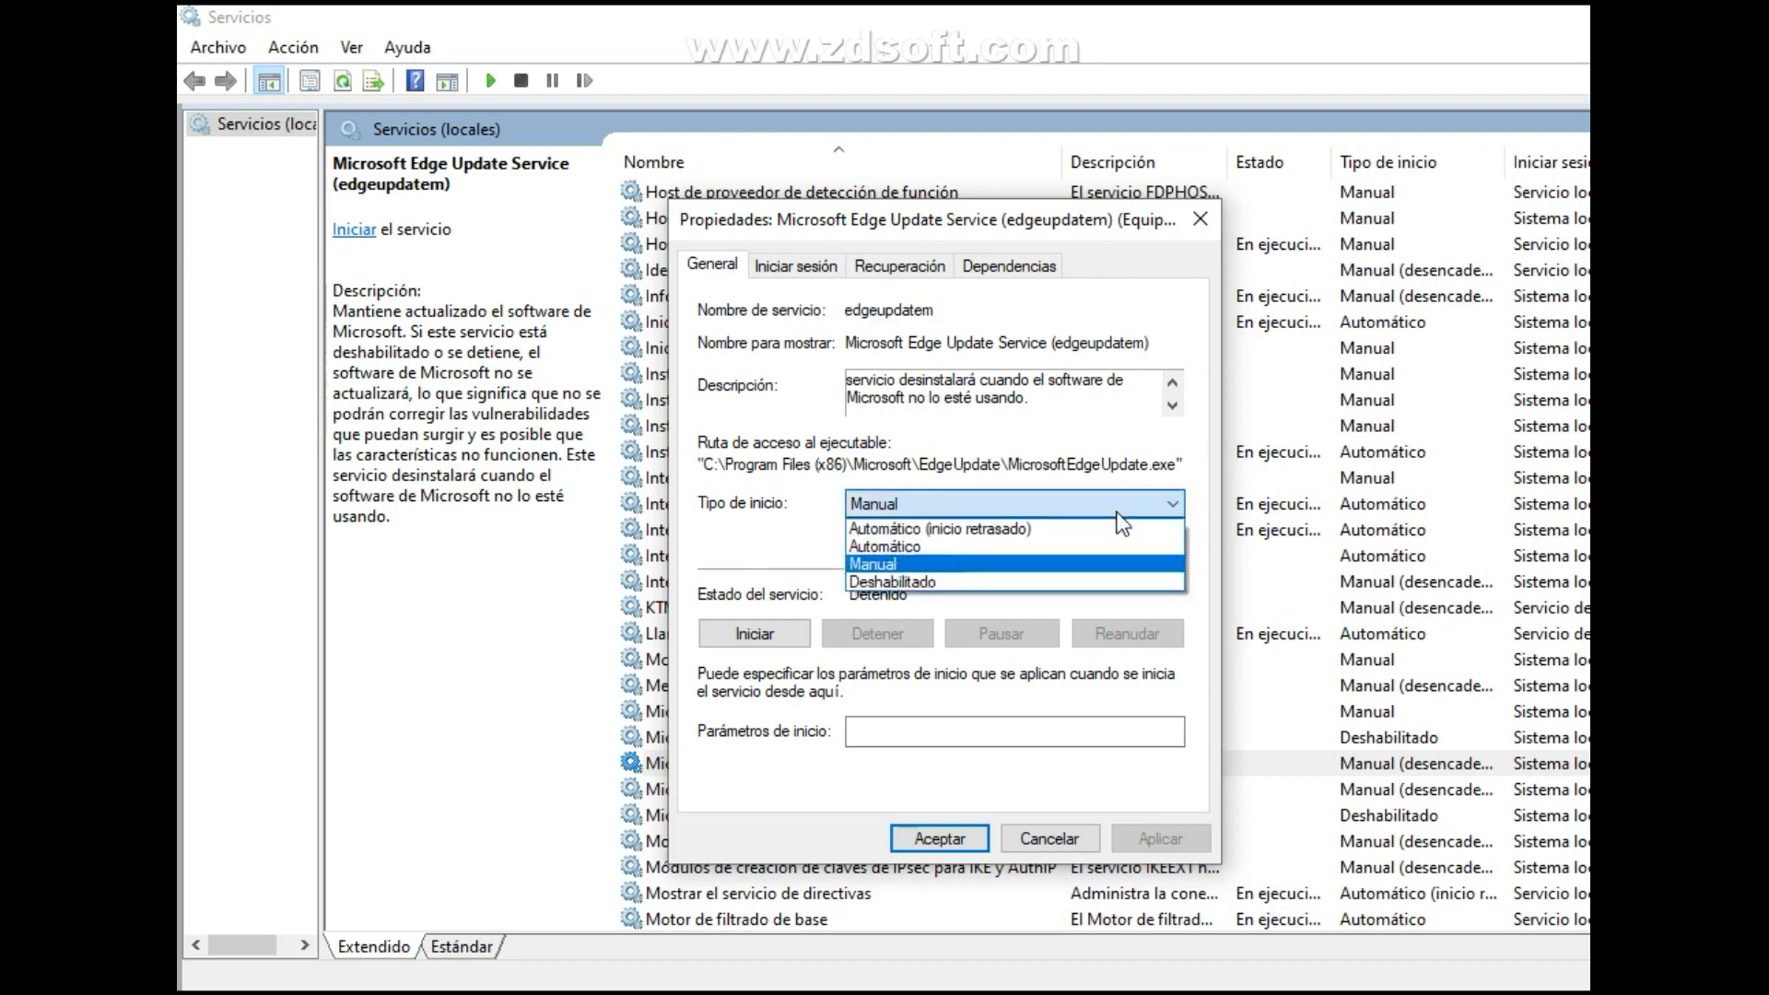
click(1084, 588)
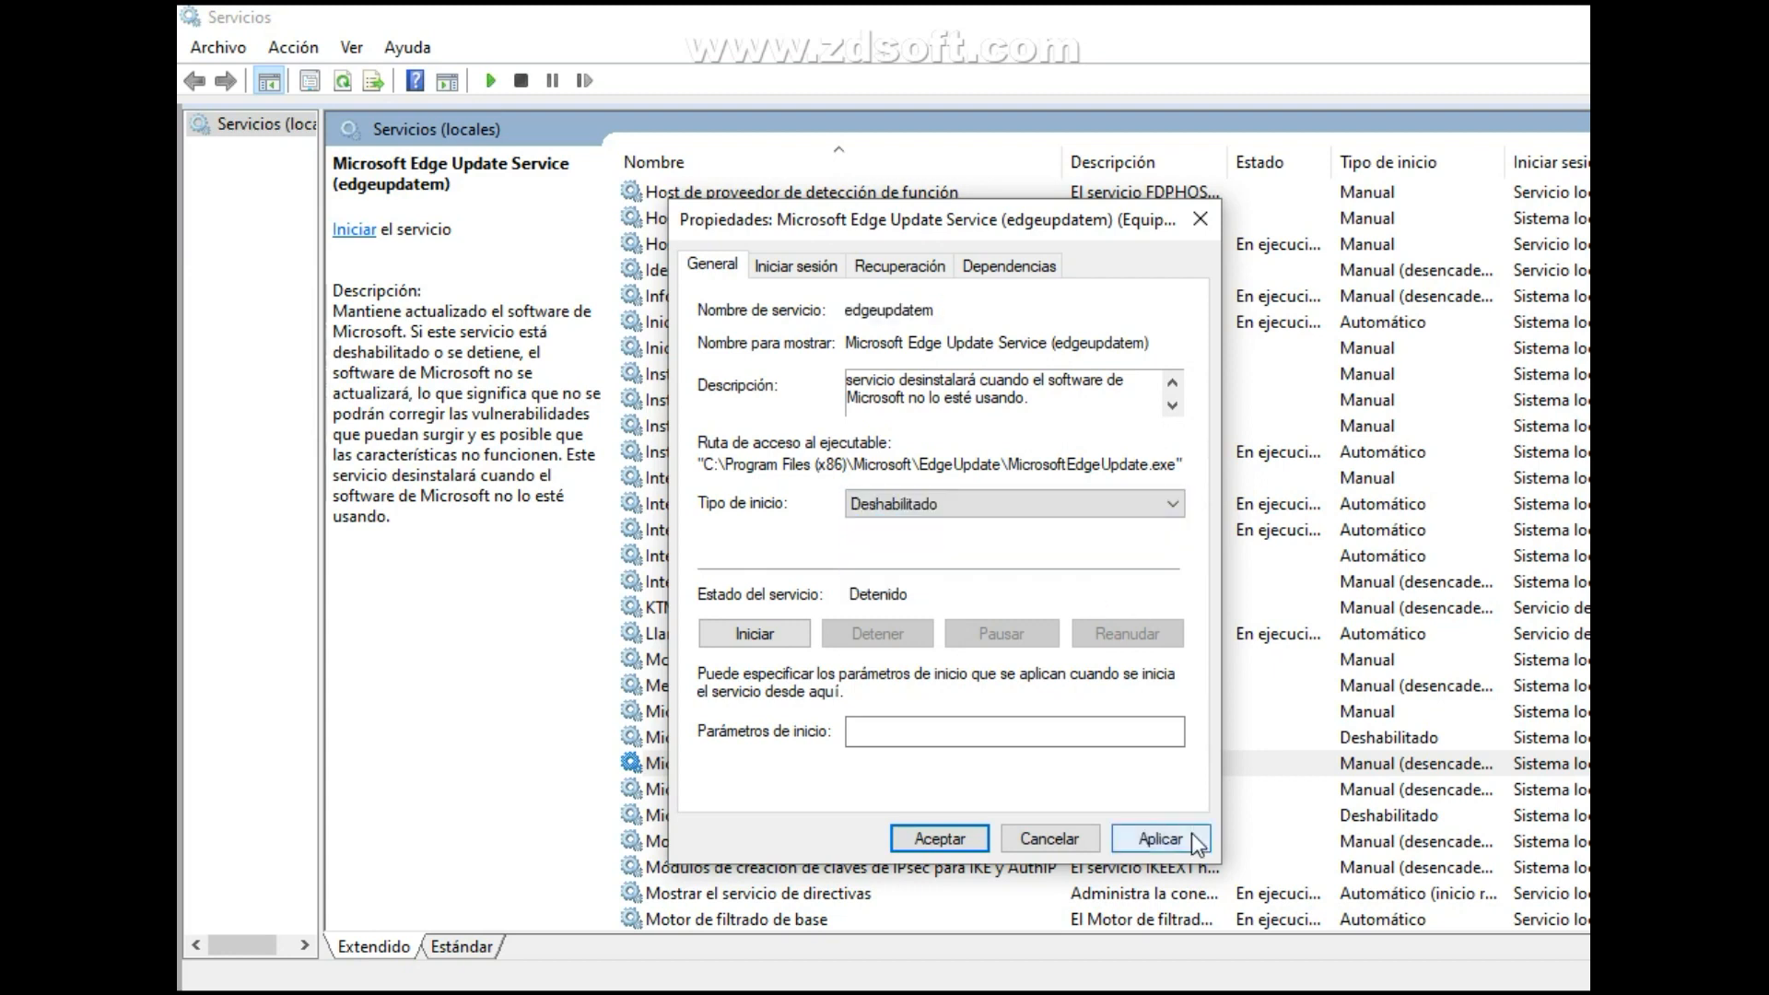
click(1157, 839)
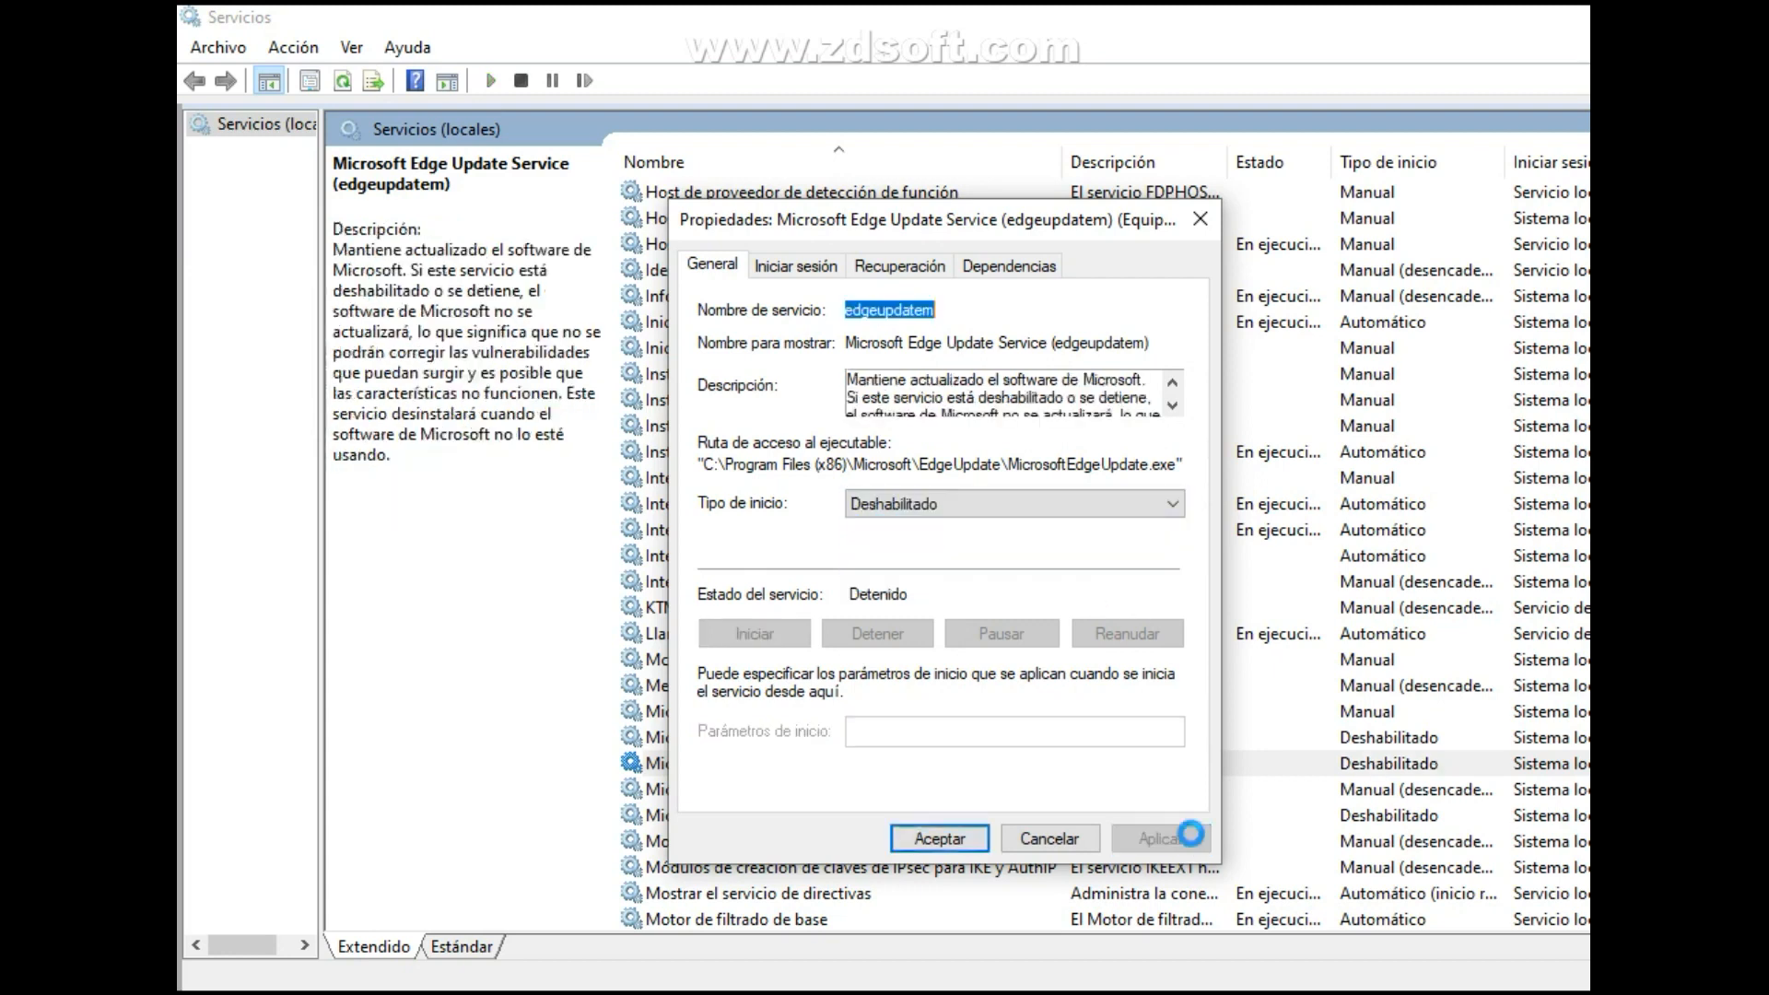
click(970, 838)
Start the Microsoft Passport service from its properties and close them.
scroll(970, 839, down, 1)
double_click(982, 704)
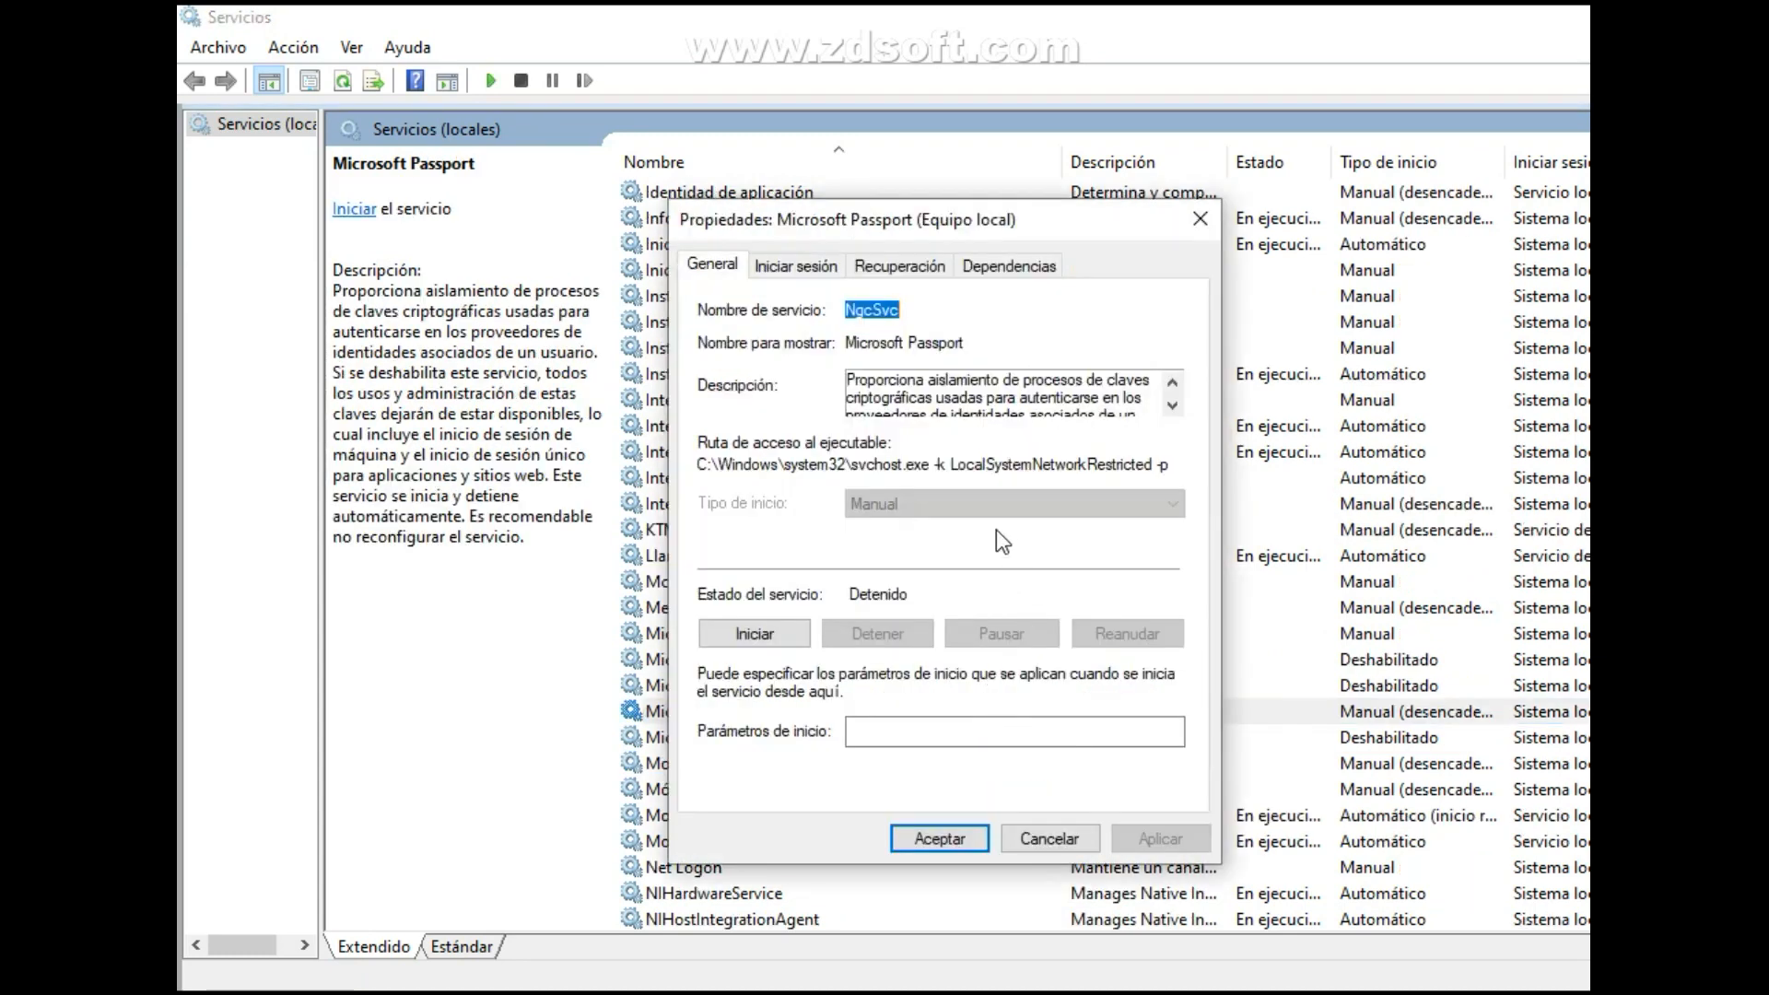
click(1059, 841)
right_click(1046, 715)
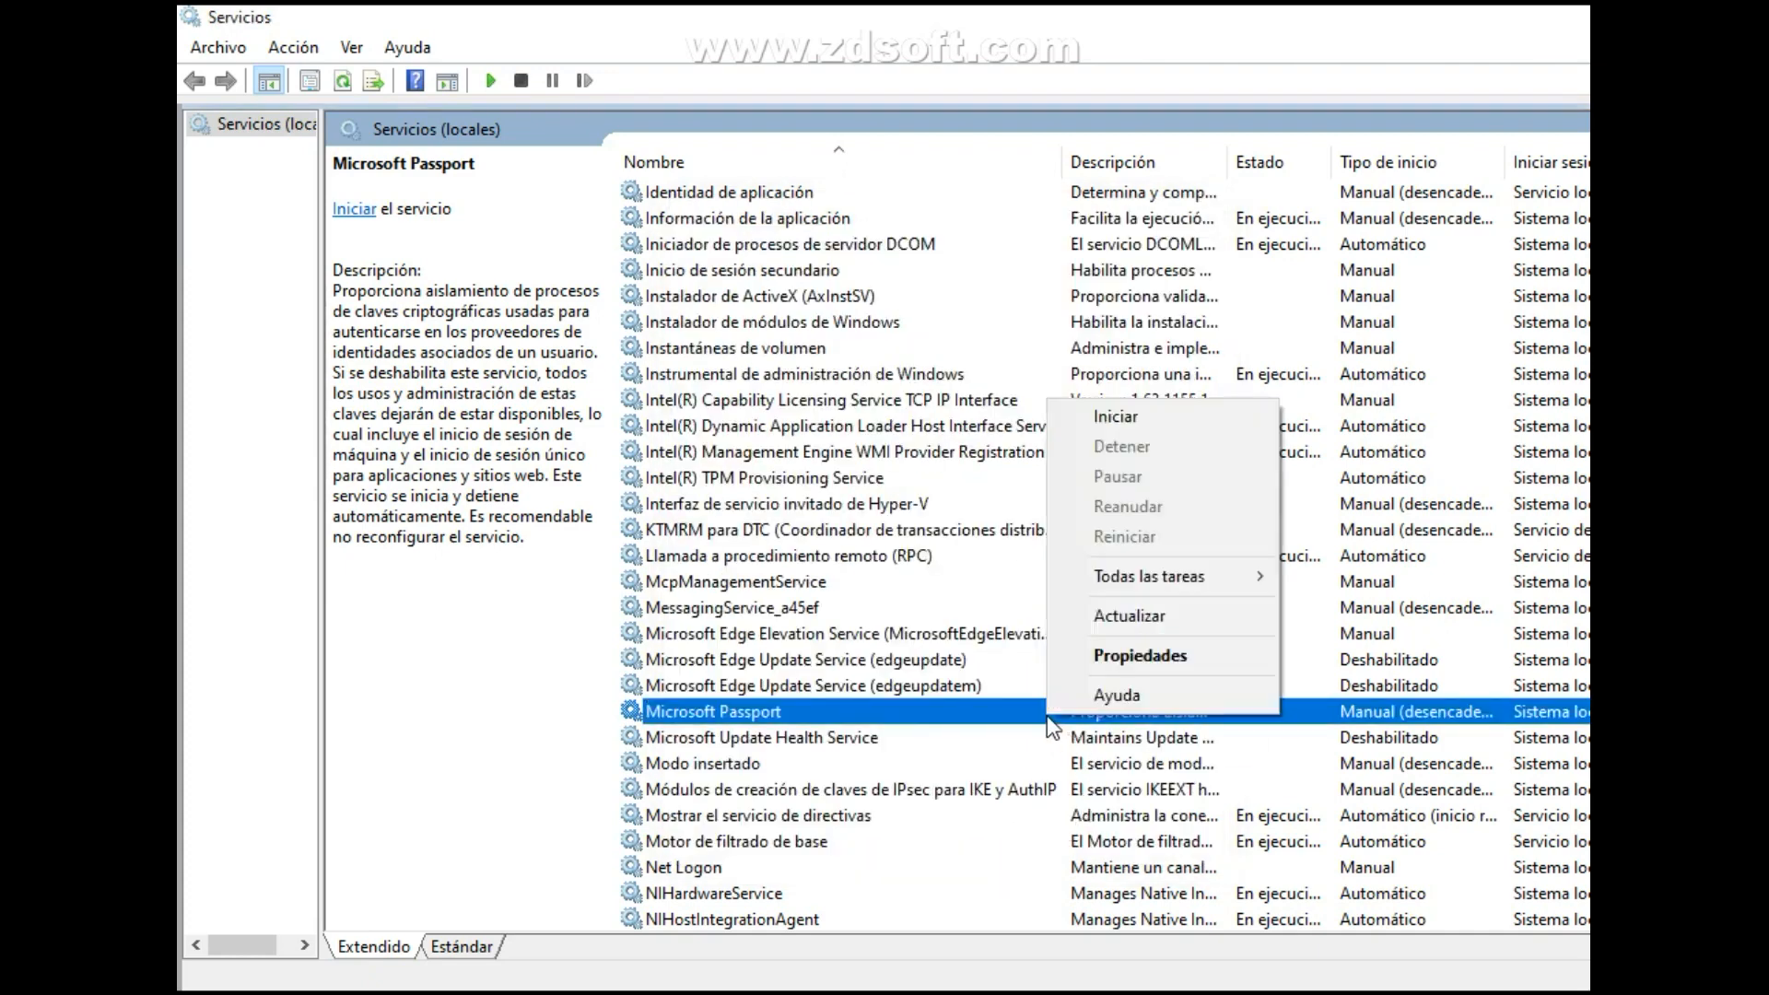
click(1120, 658)
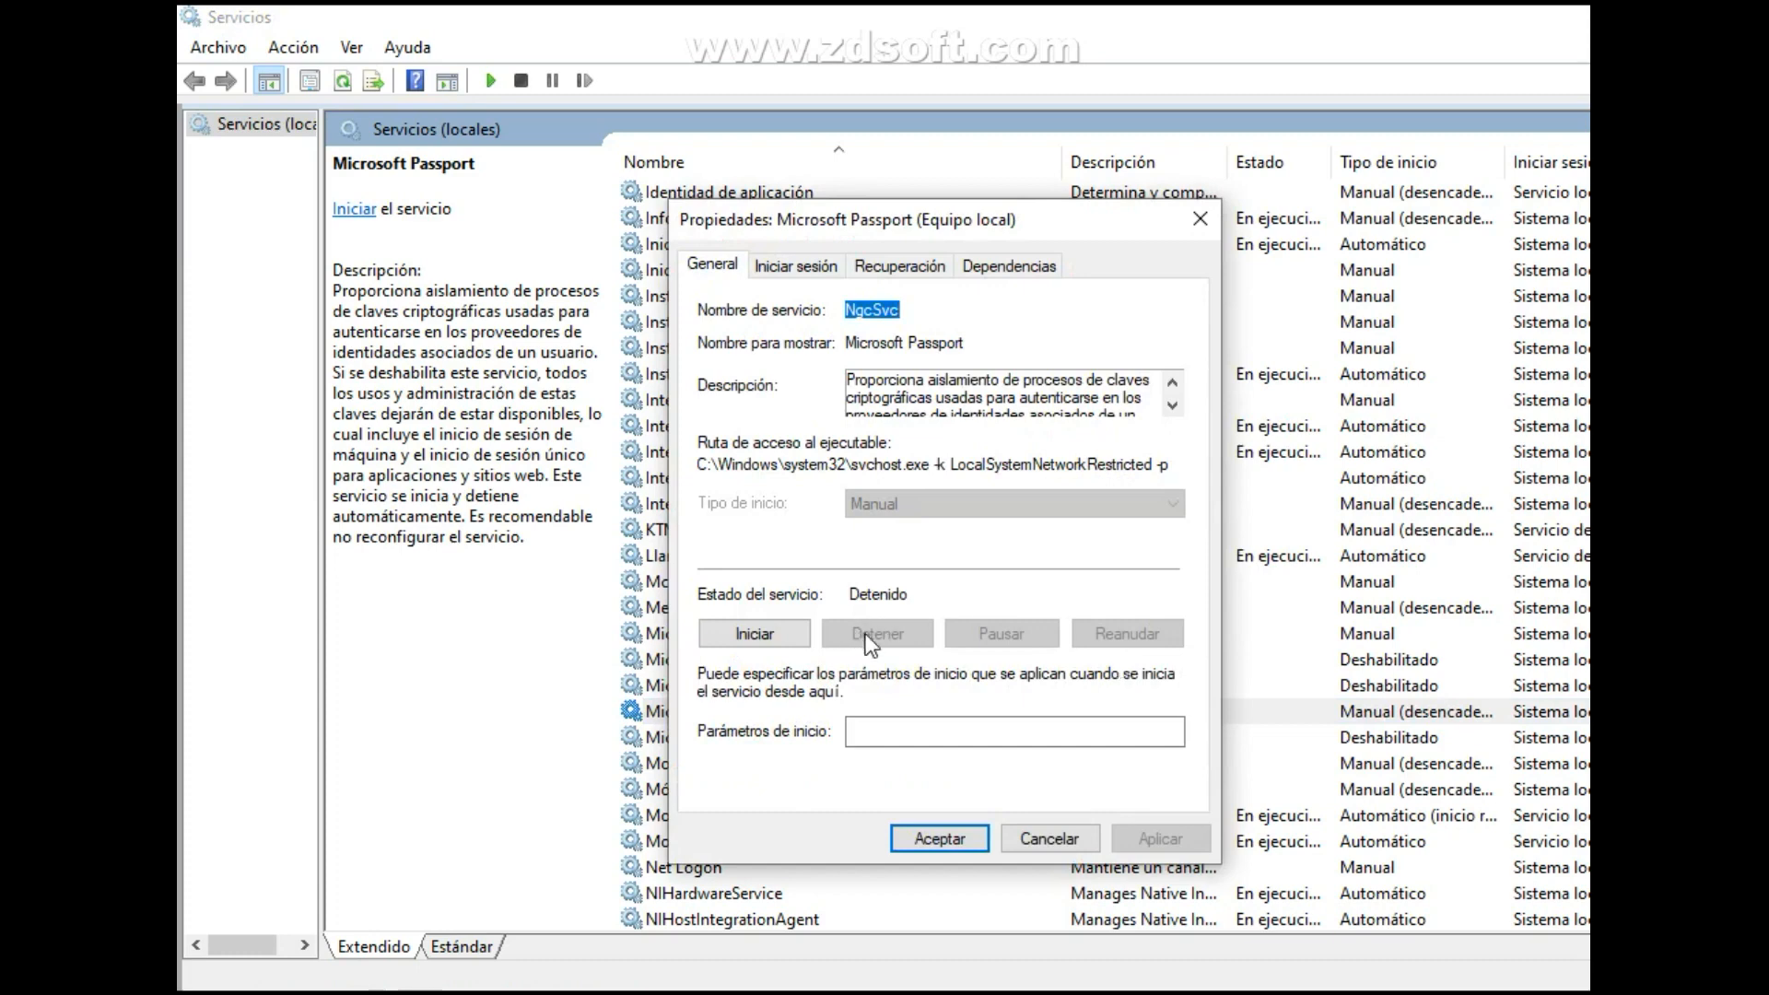
click(782, 634)
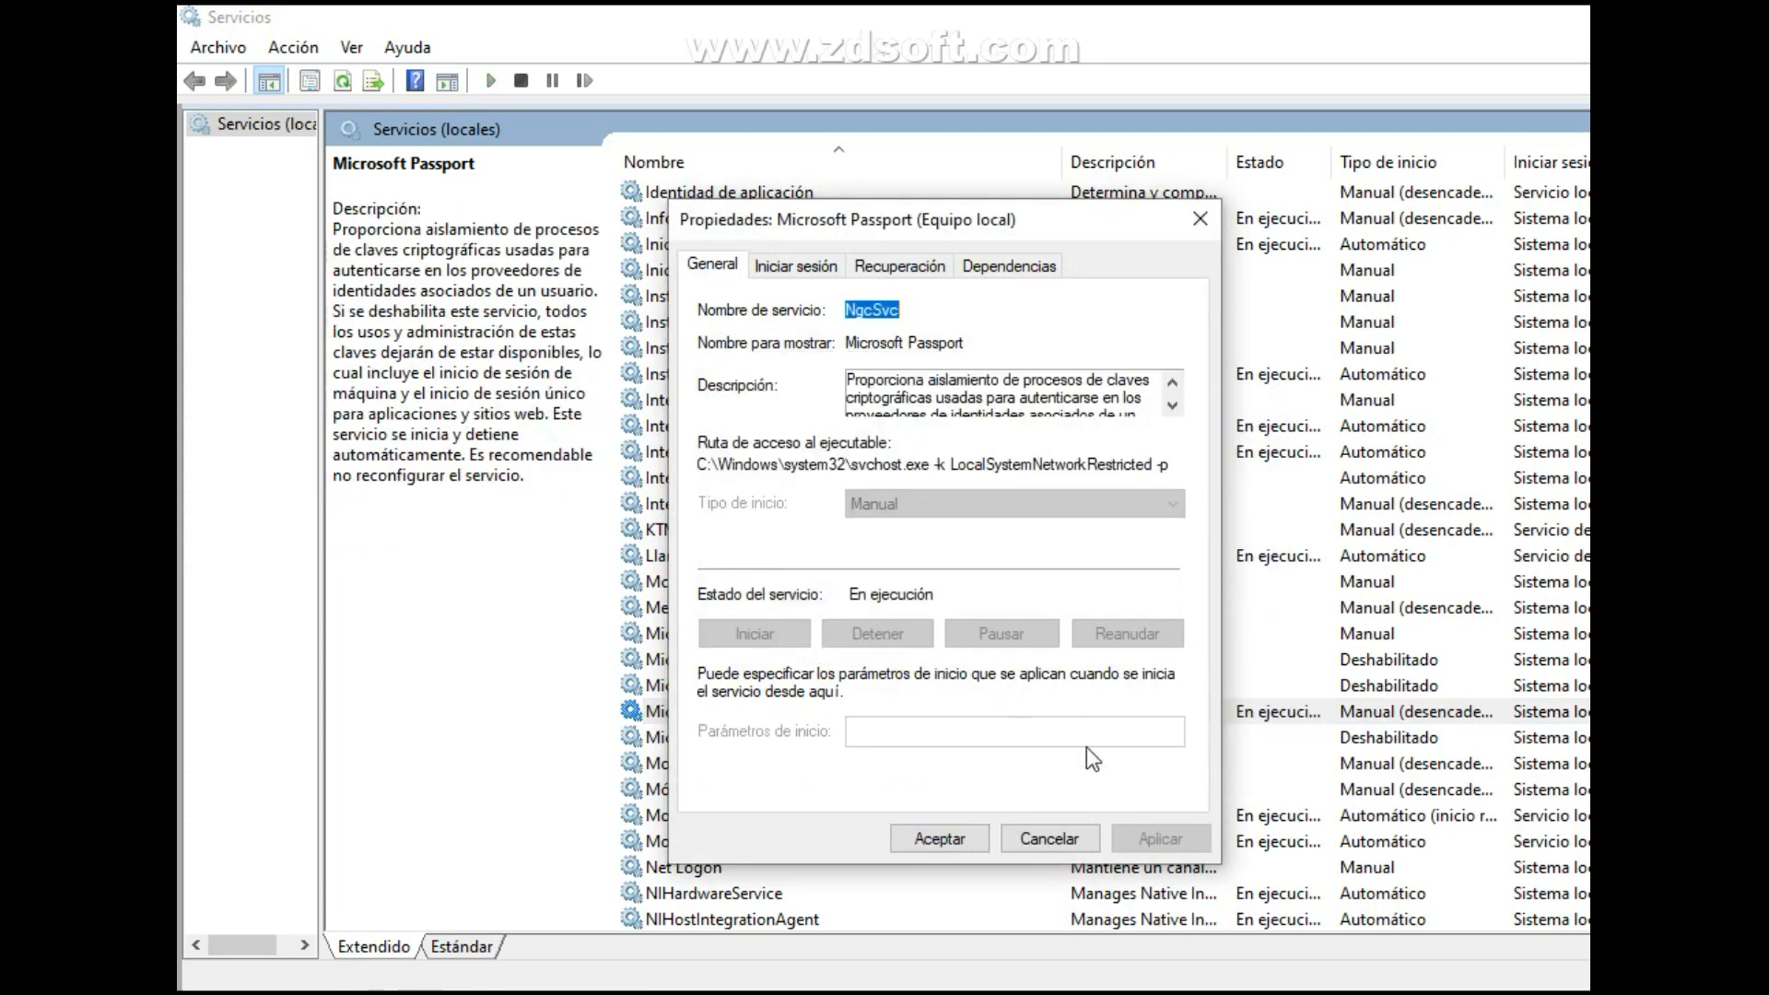
click(1059, 841)
Check the properties of the Microsoft Passport service again and close them without changes.
click(1155, 721)
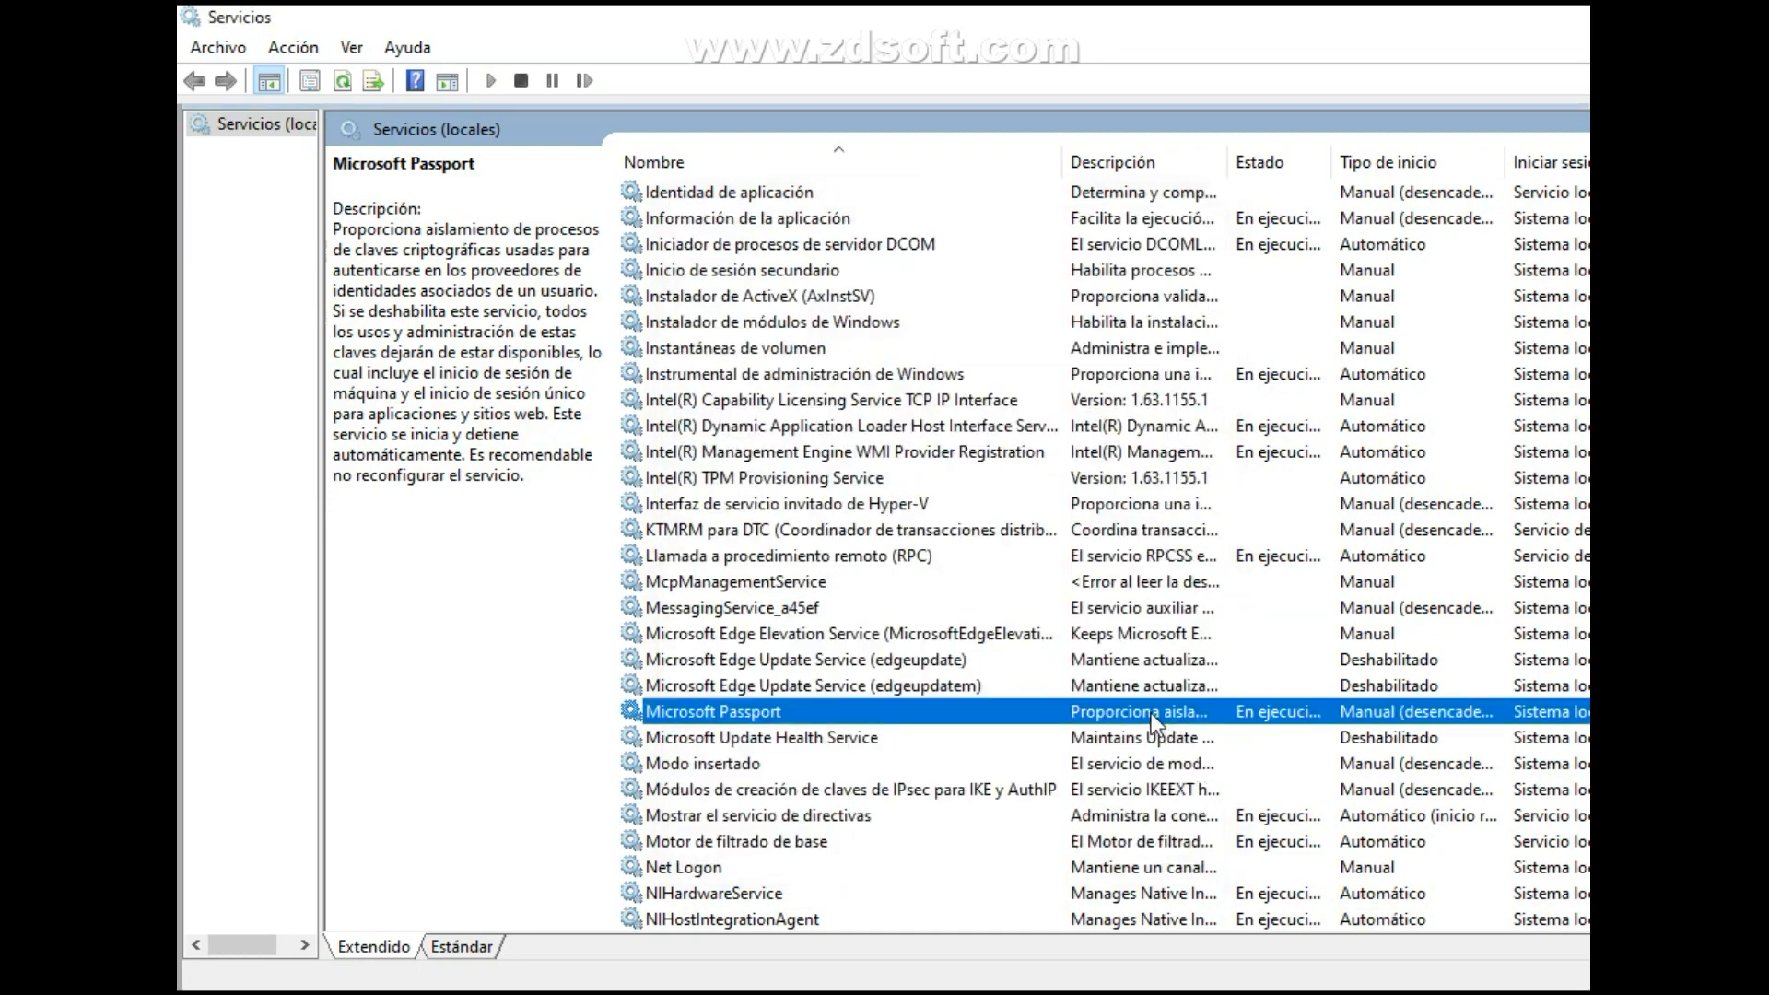
double_click(1152, 713)
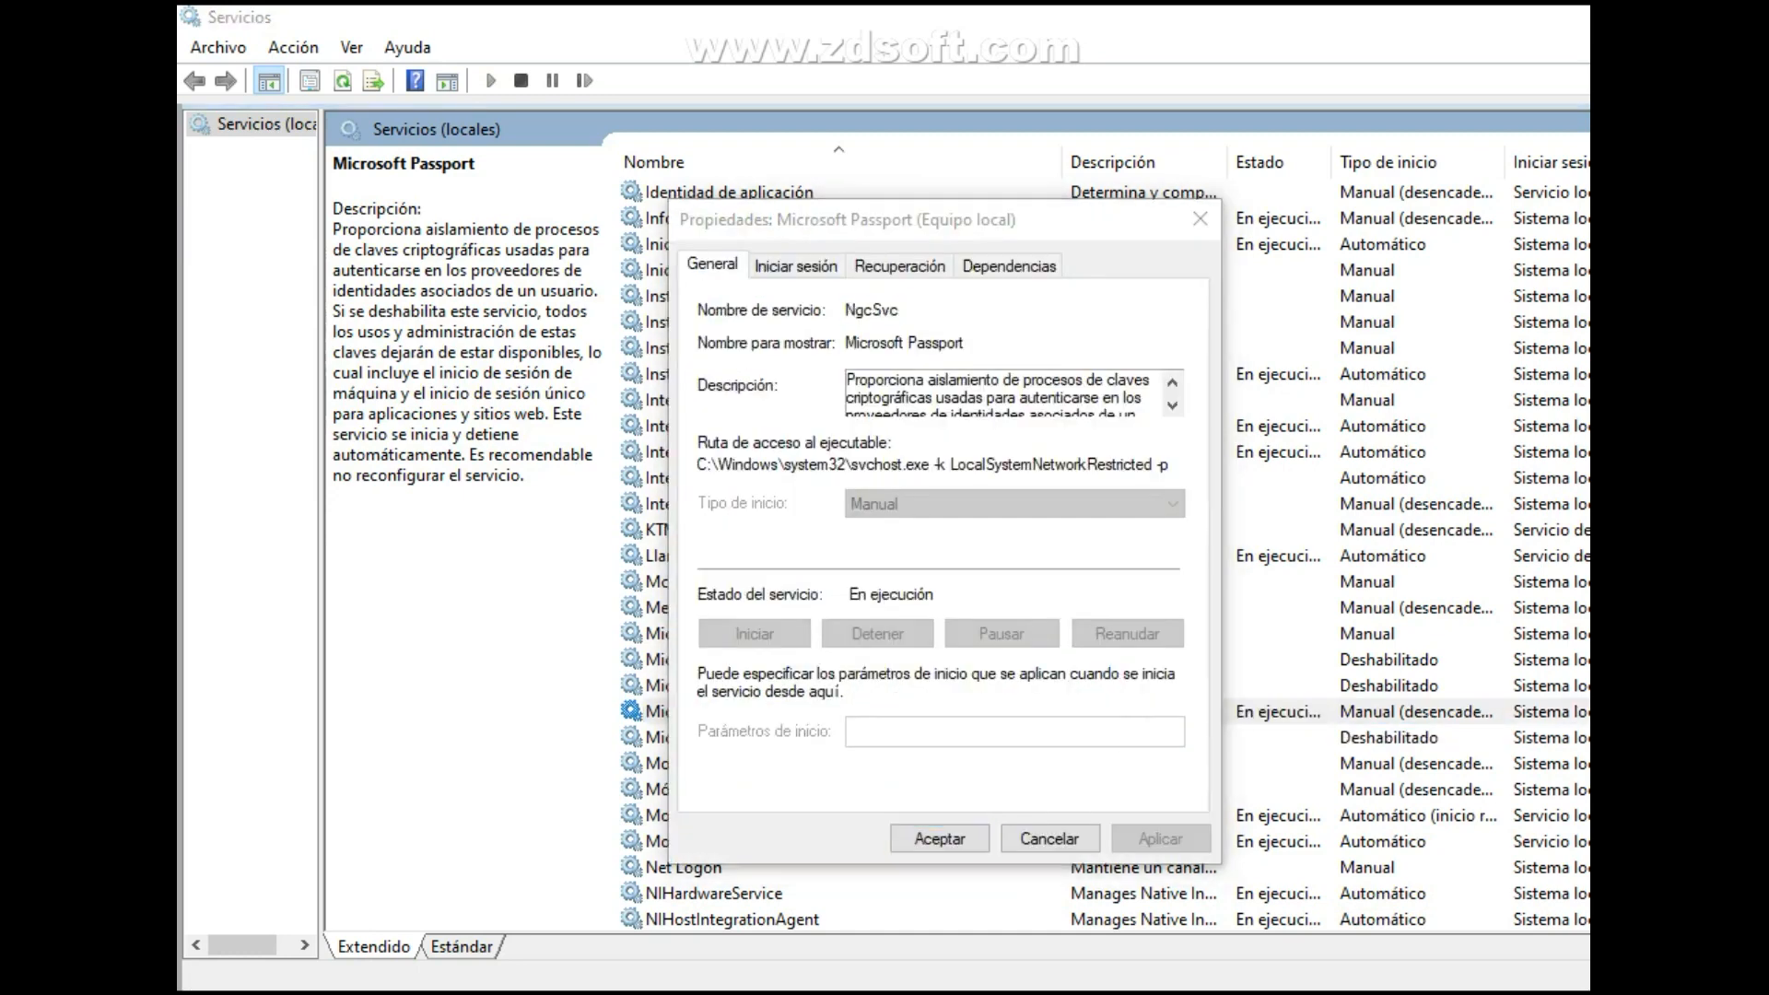
key(Escape)
Set the startup type of the Partida guardada en Xbox Live service to Deshabilitado and apply it.
scroll(922, 552, down, 5)
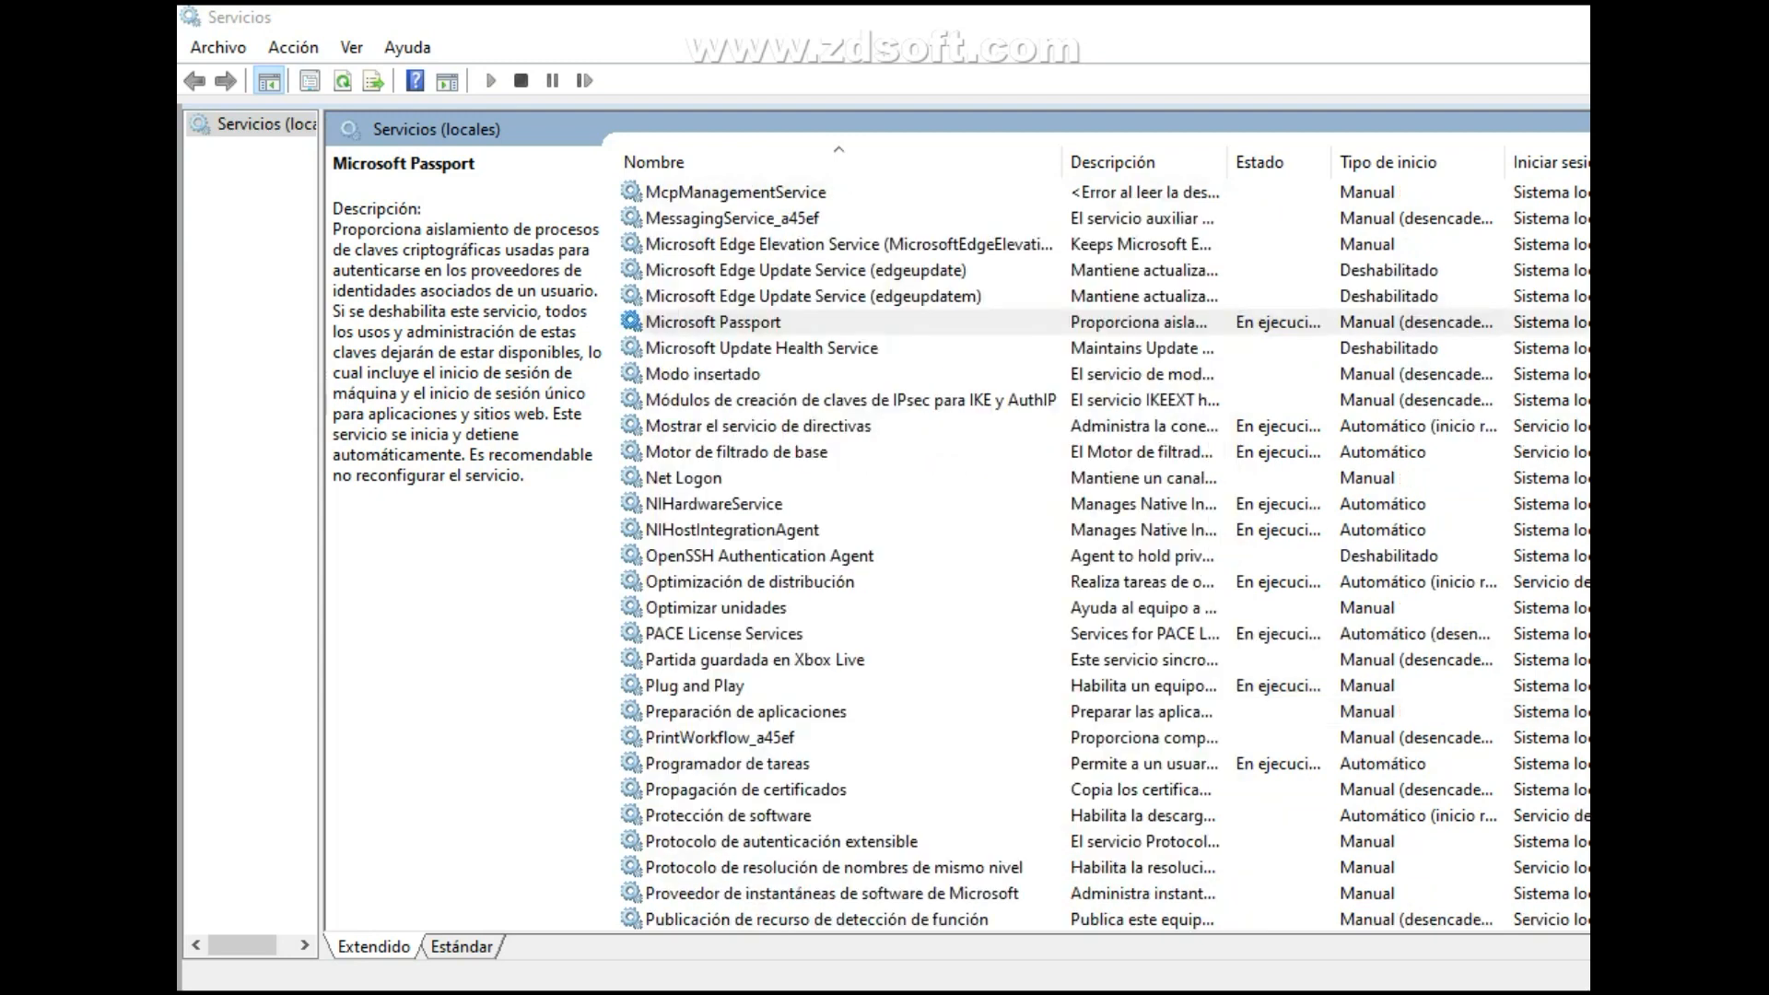
click(904, 504)
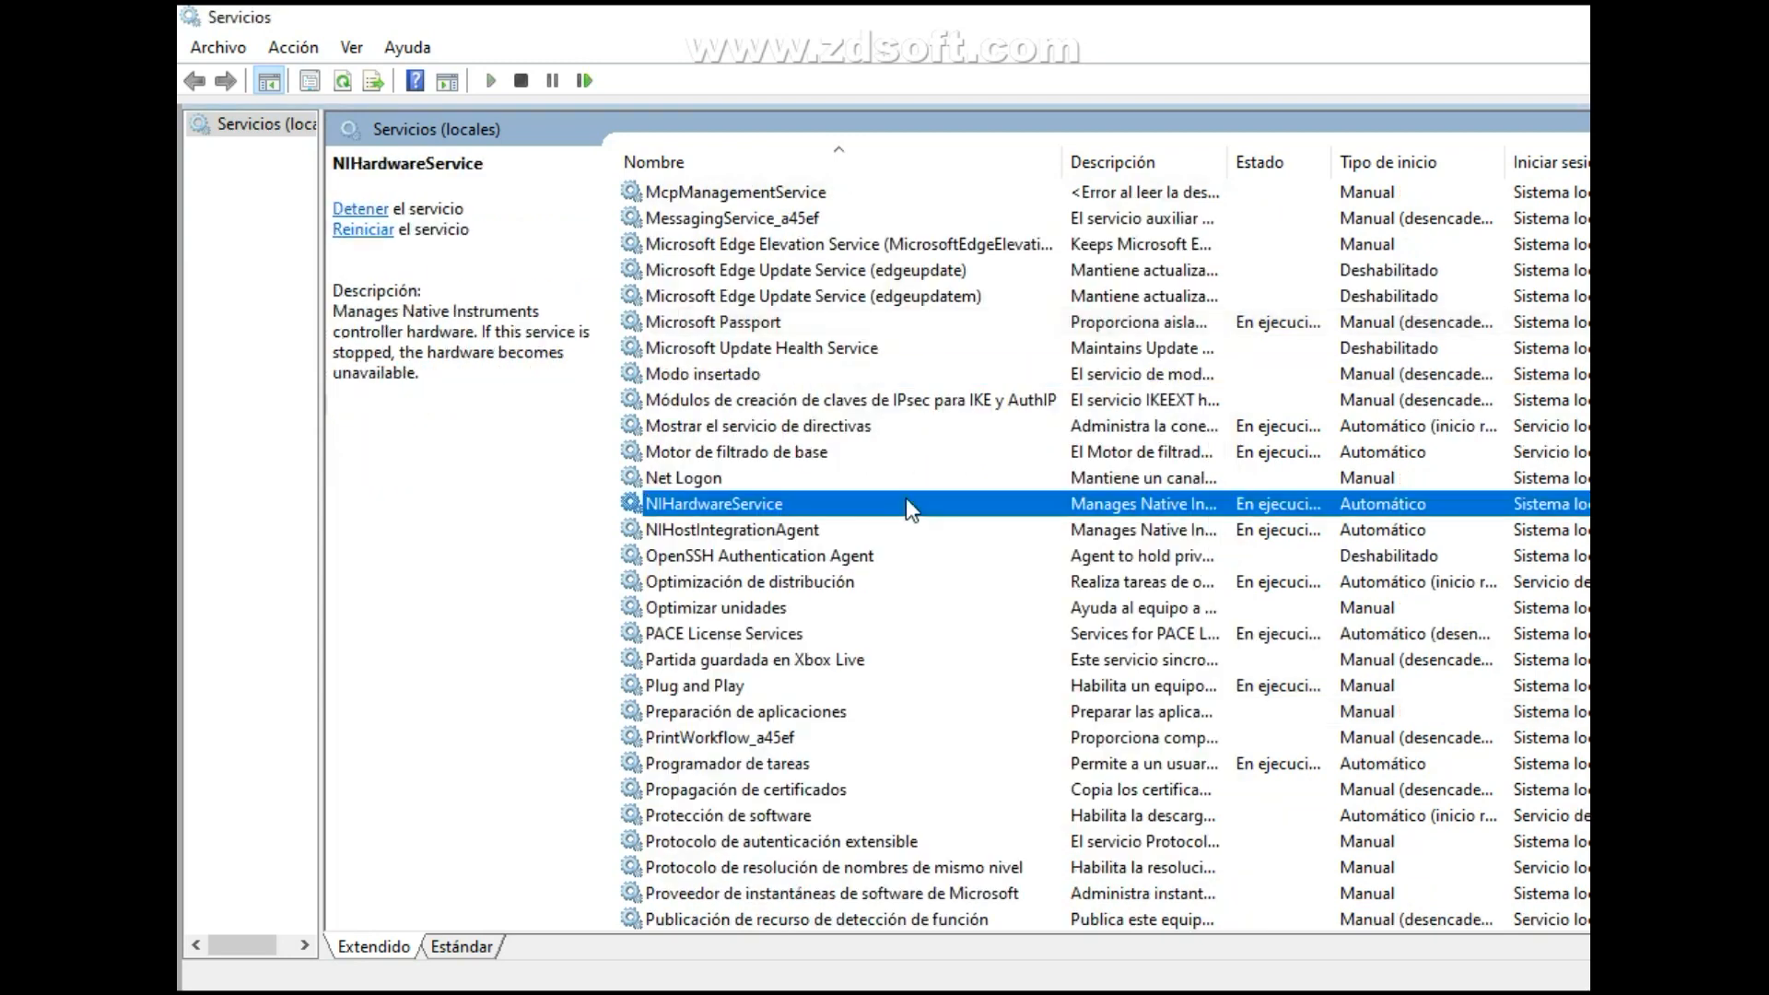
click(740, 713)
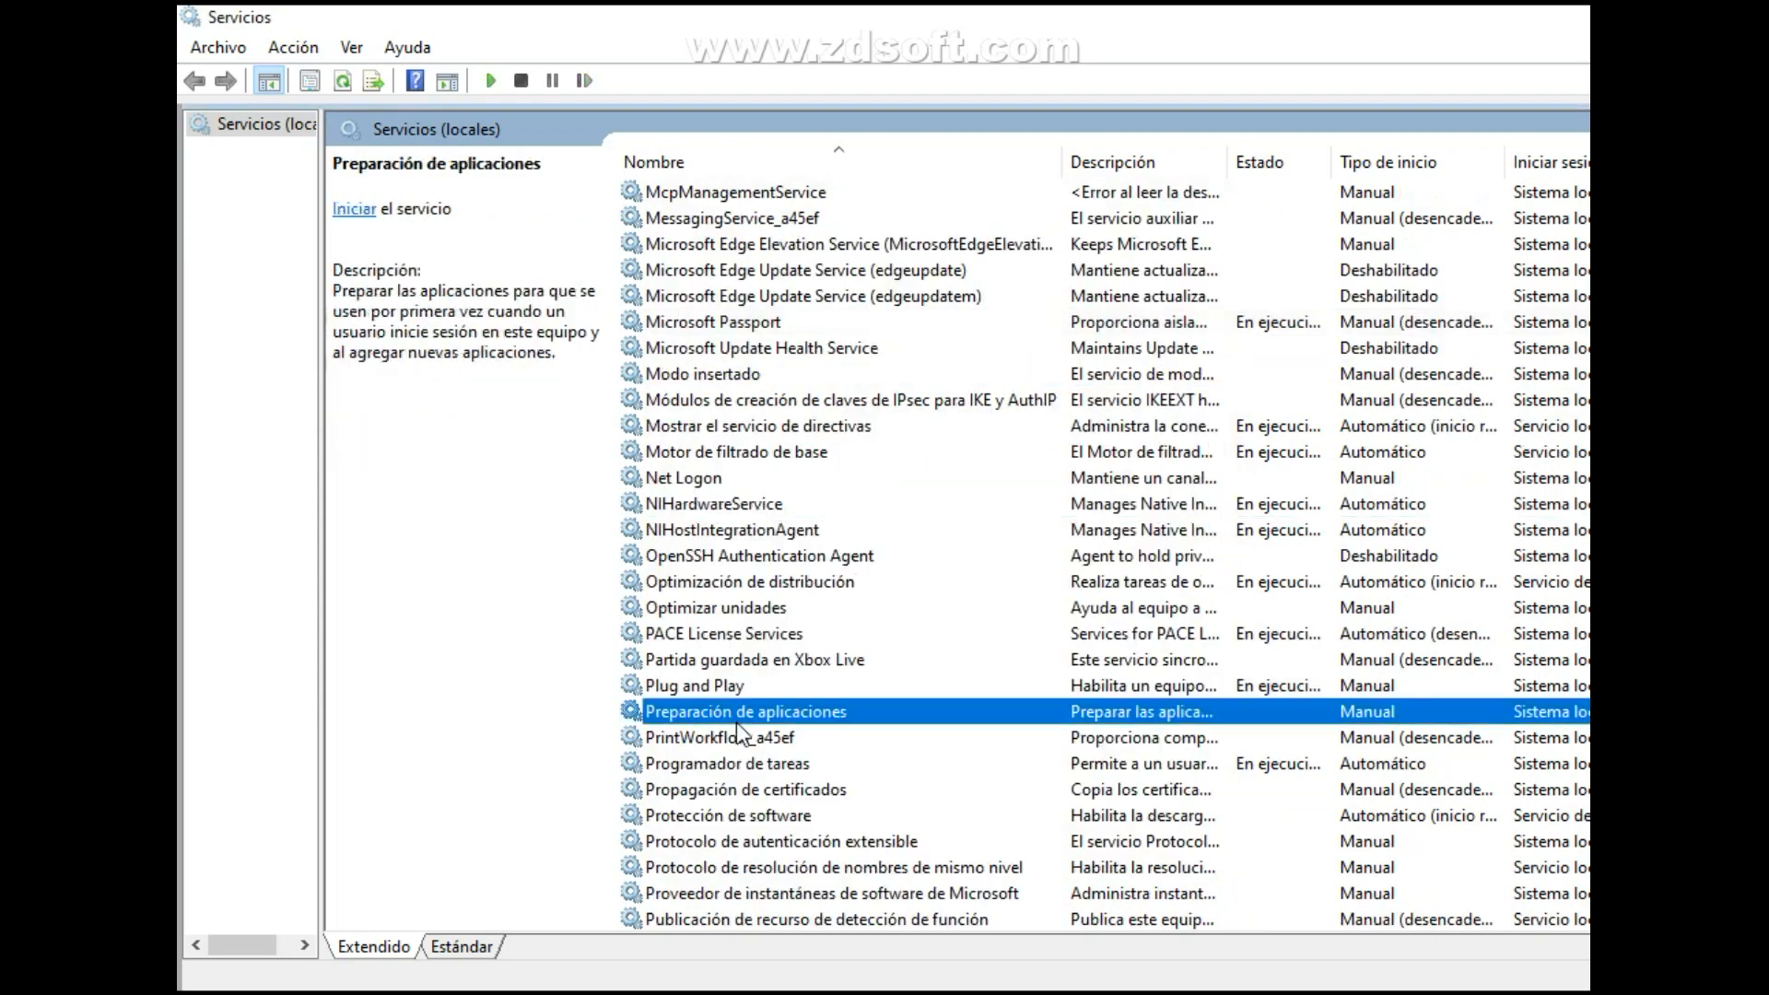
click(765, 664)
right_click(765, 663)
click(884, 919)
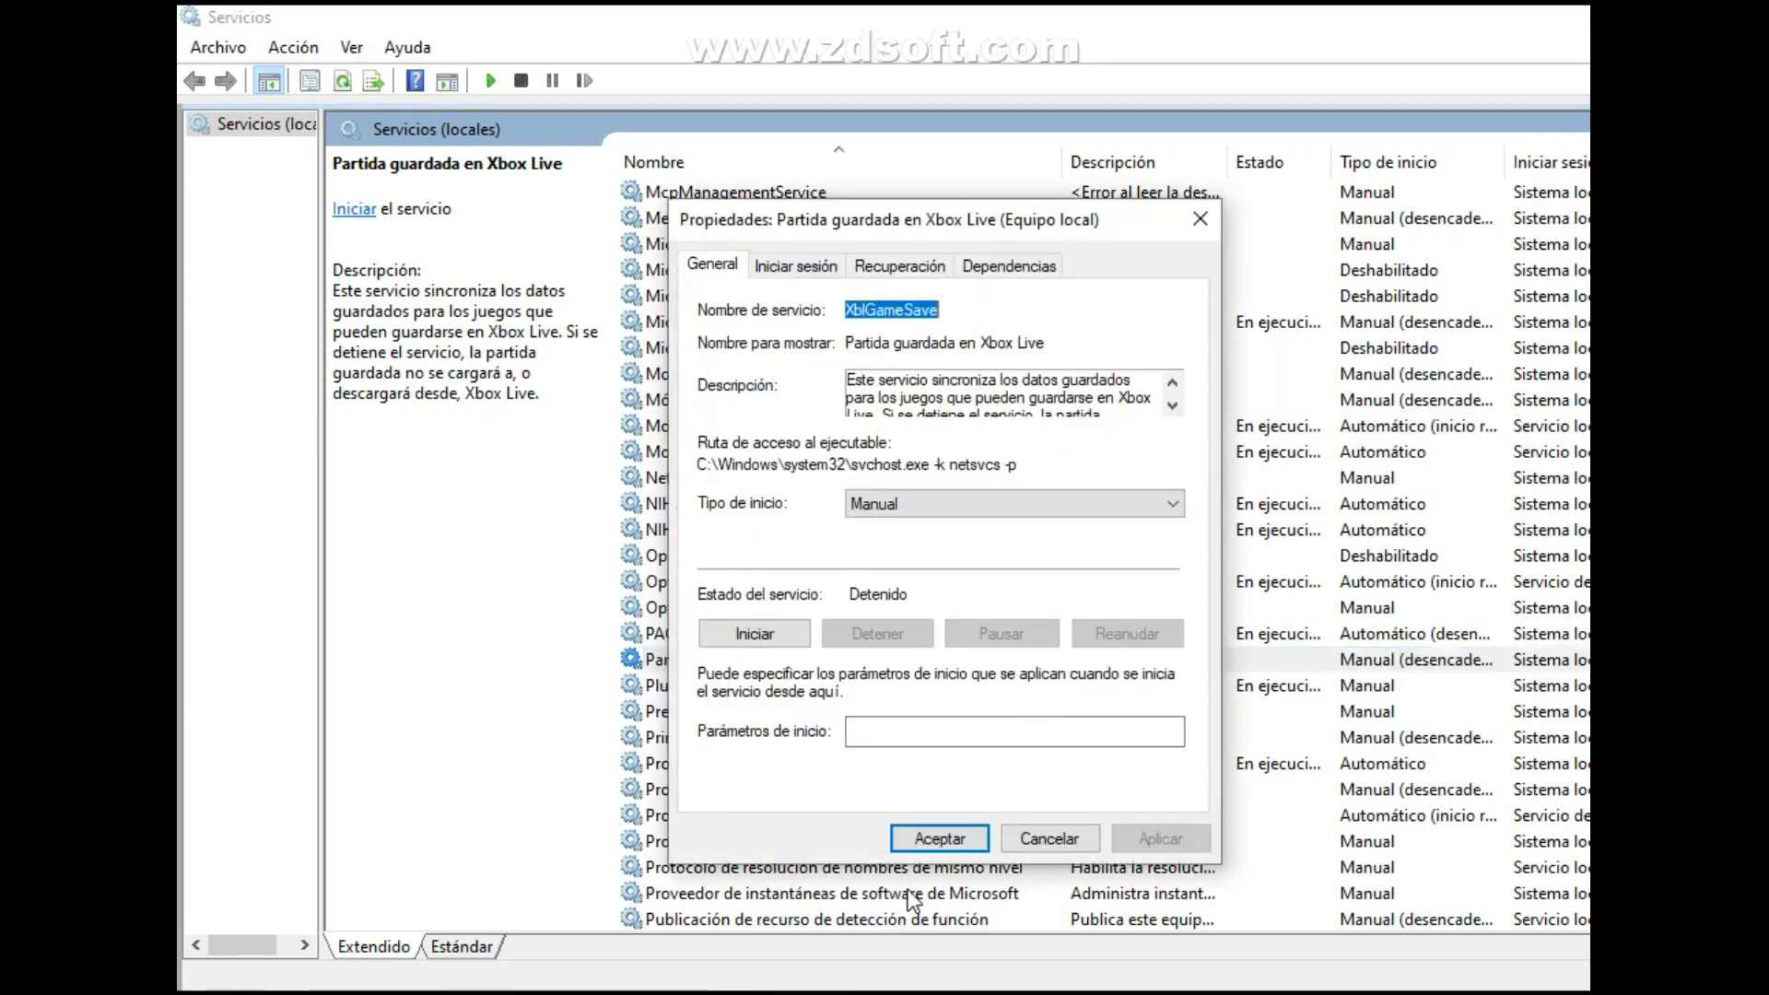
click(999, 505)
click(1008, 578)
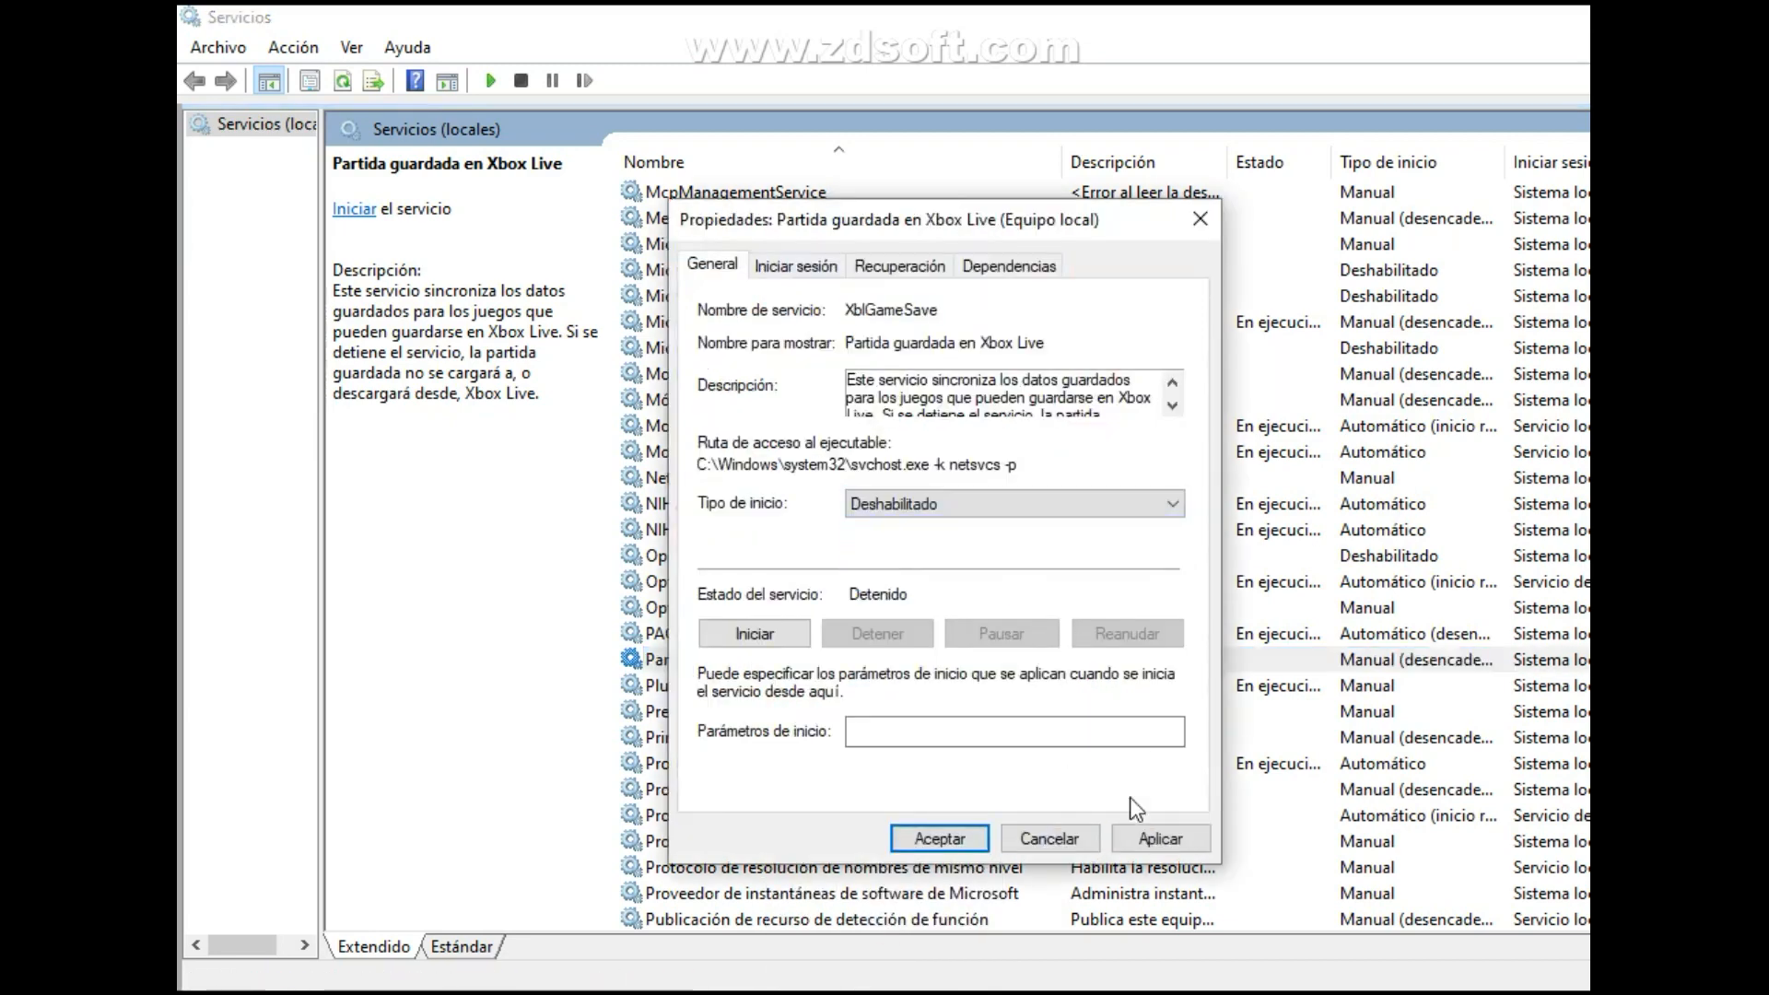
click(1160, 838)
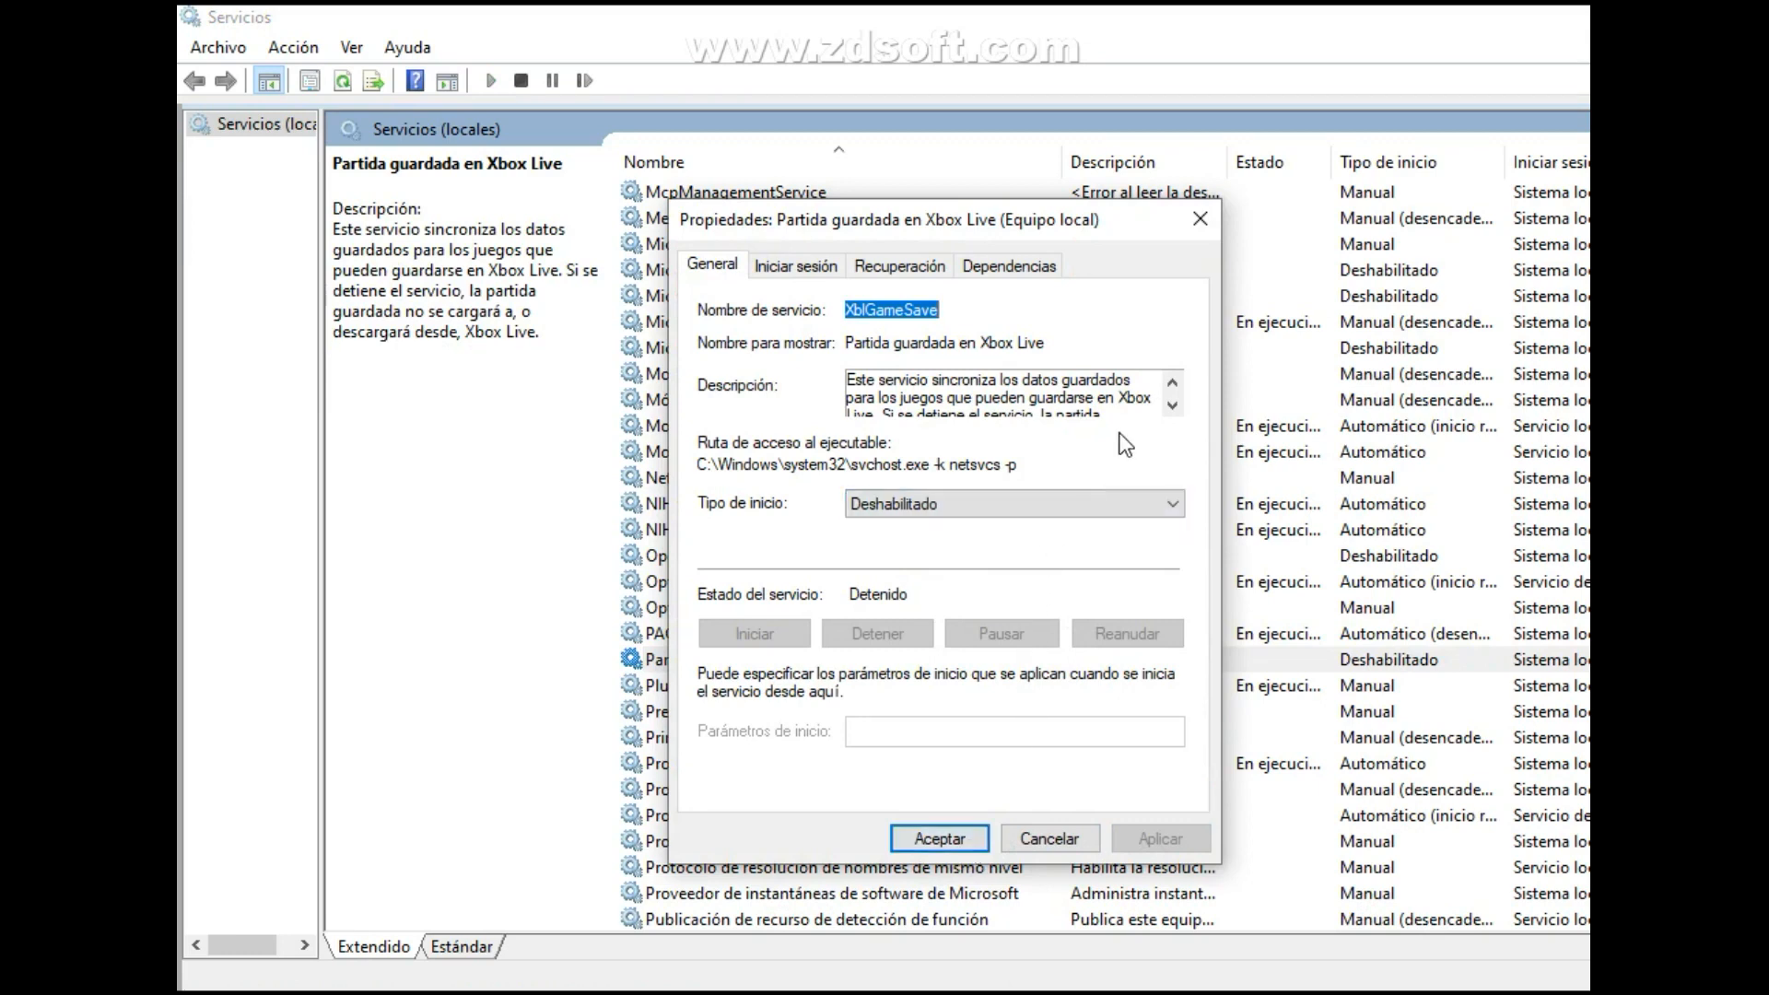
Read the rest of the Partida guardada en Xbox Live service's description and close its properties.
click(1180, 407)
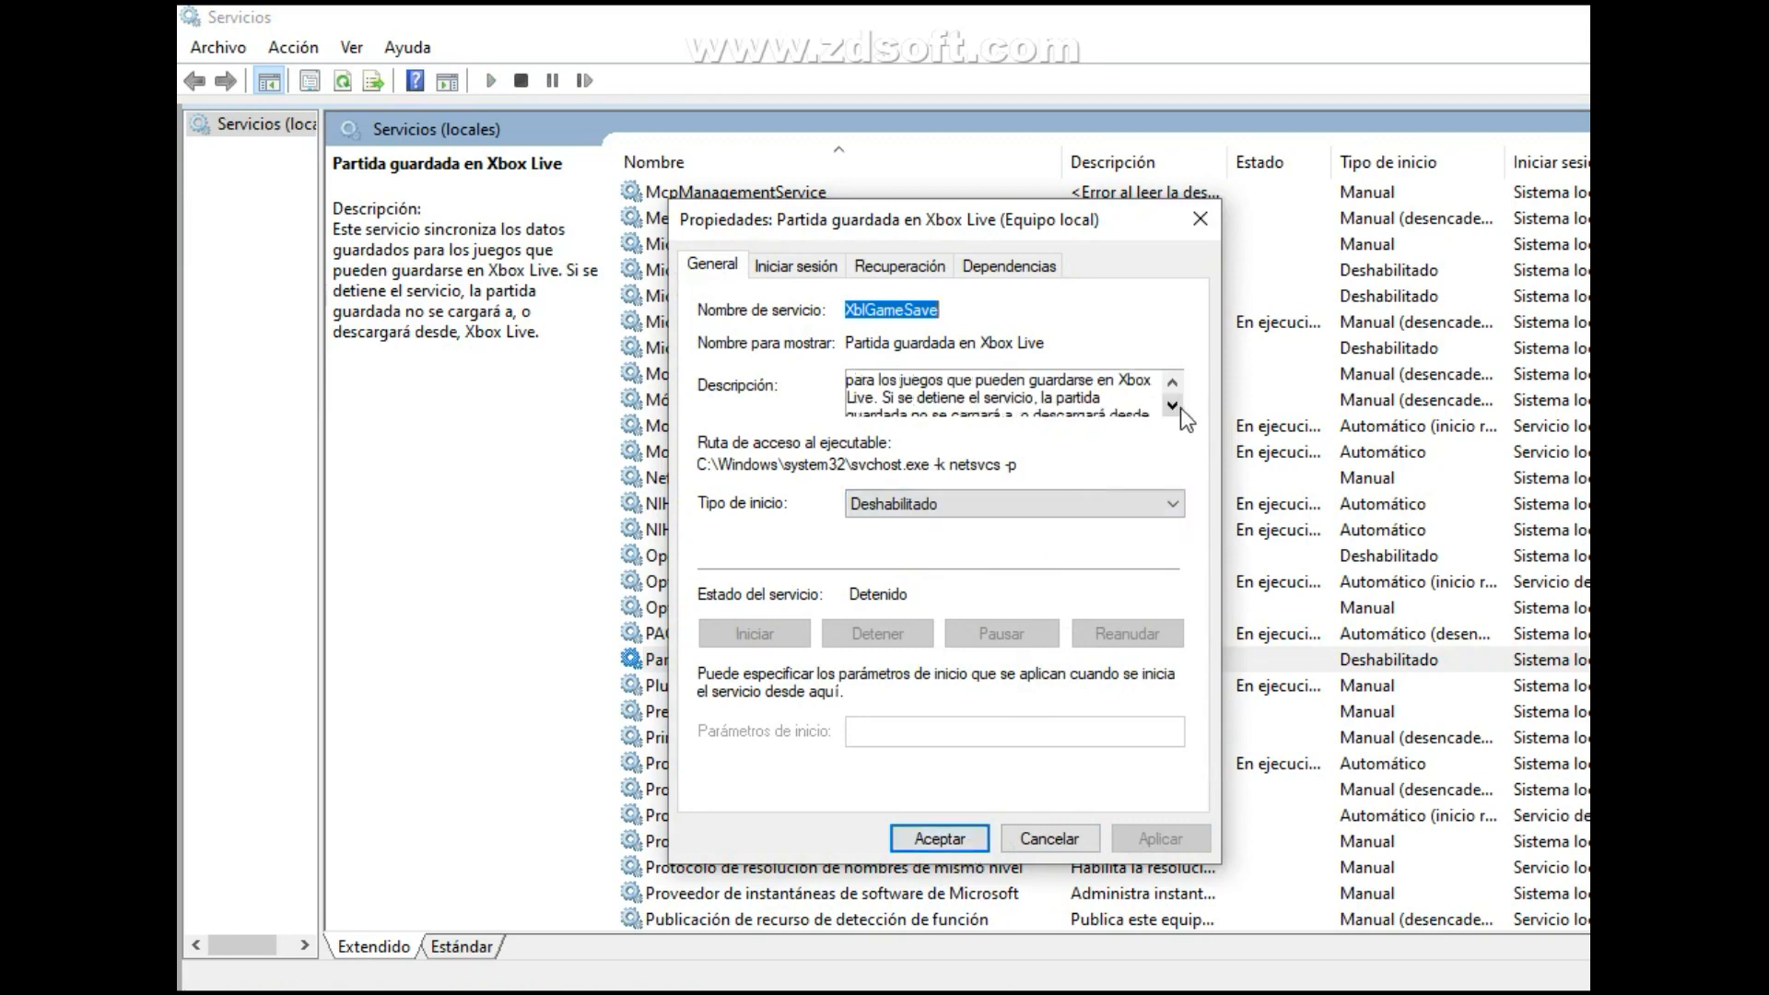
click(1181, 407)
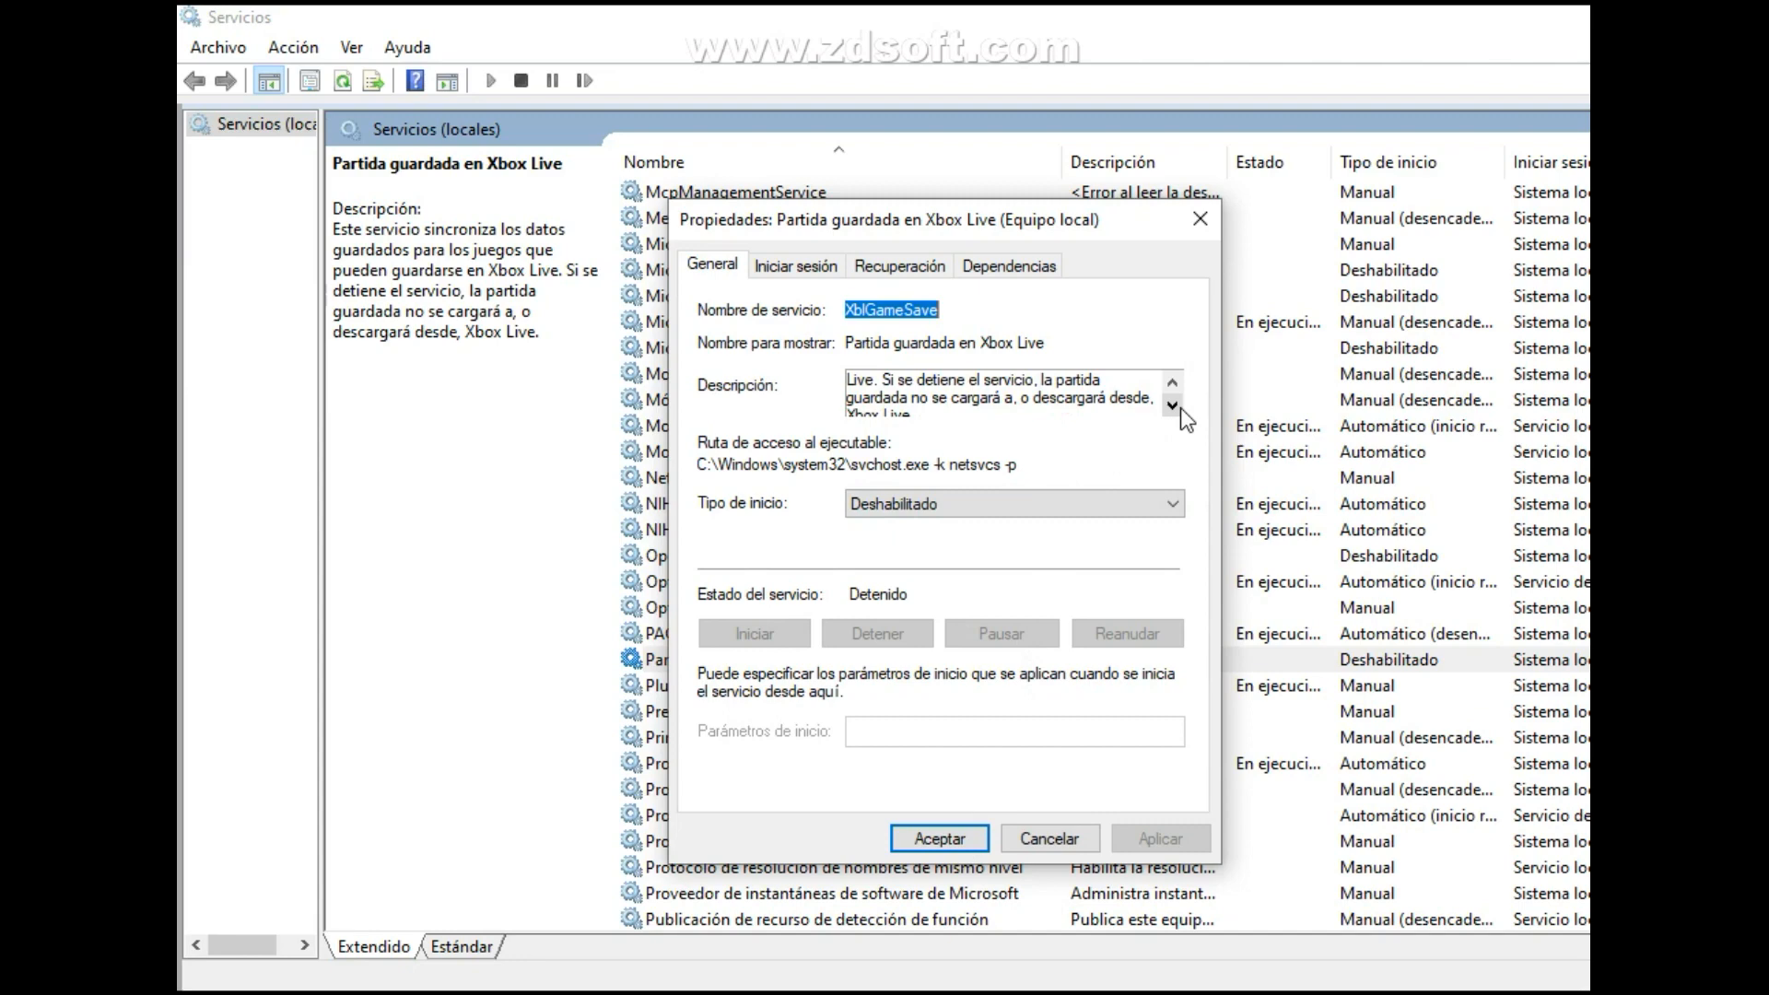
click(1180, 407)
click(968, 842)
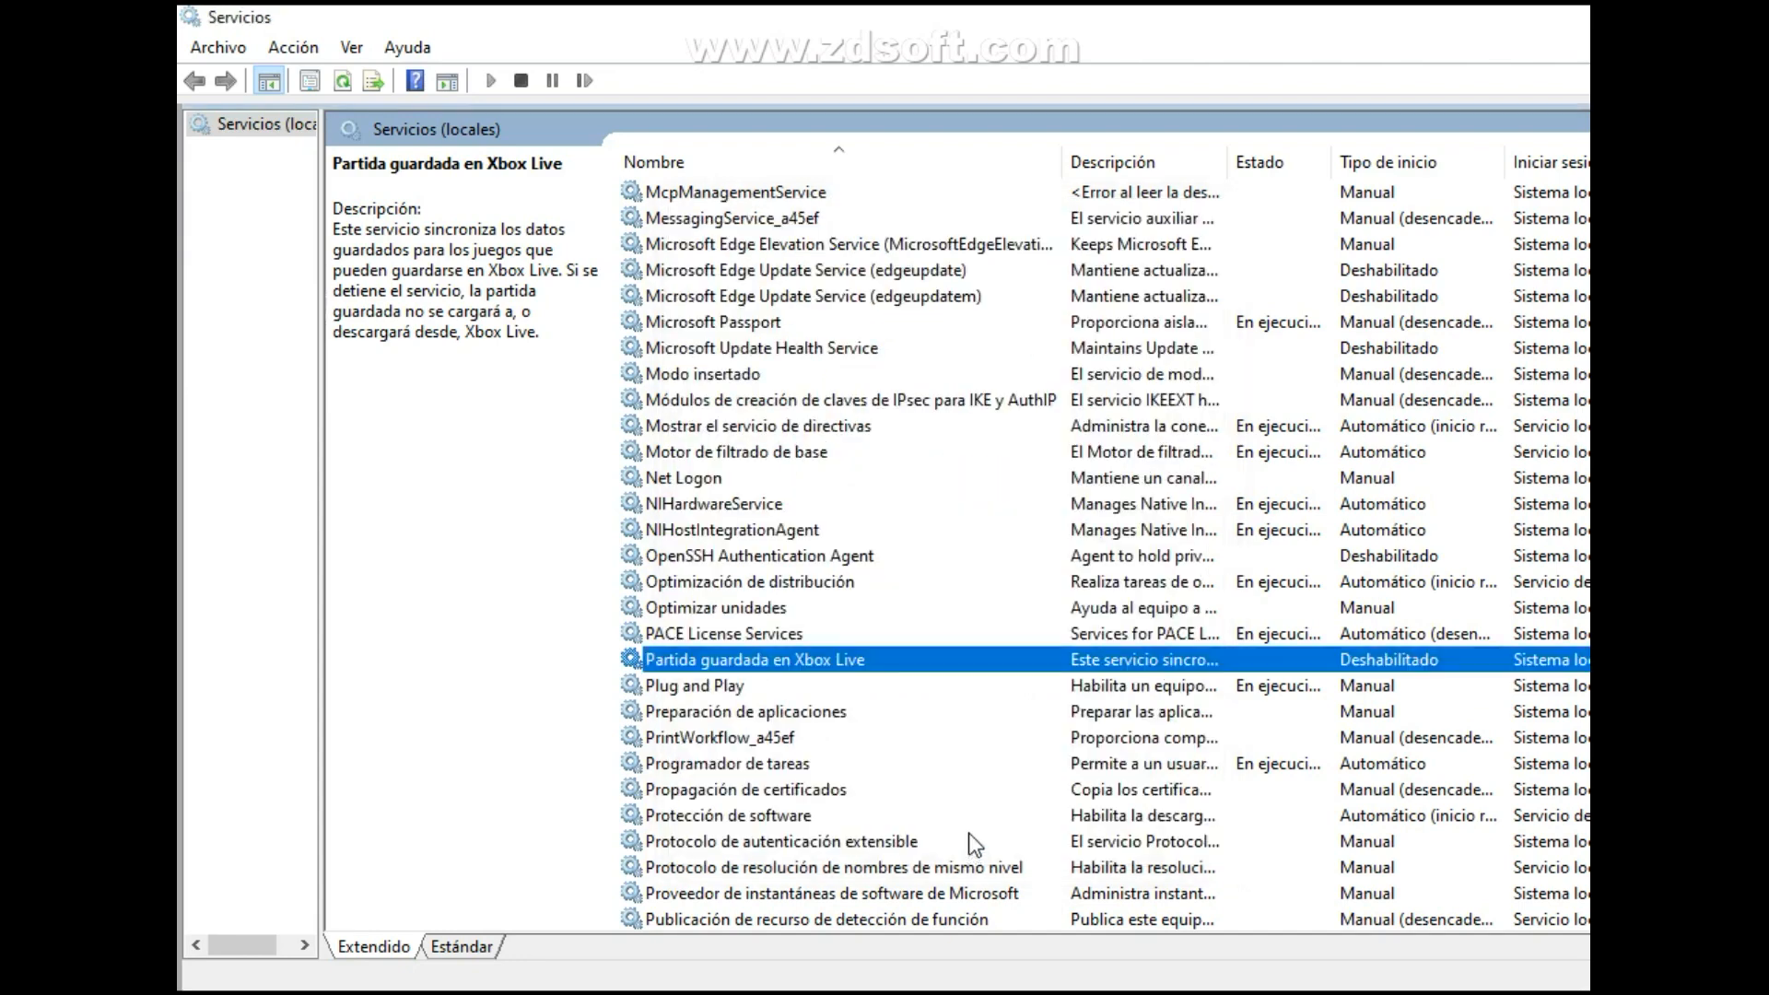
Go to the services whose names begin with Servicio and look through them for ones that are not needed.
click(1131, 604)
key(s)
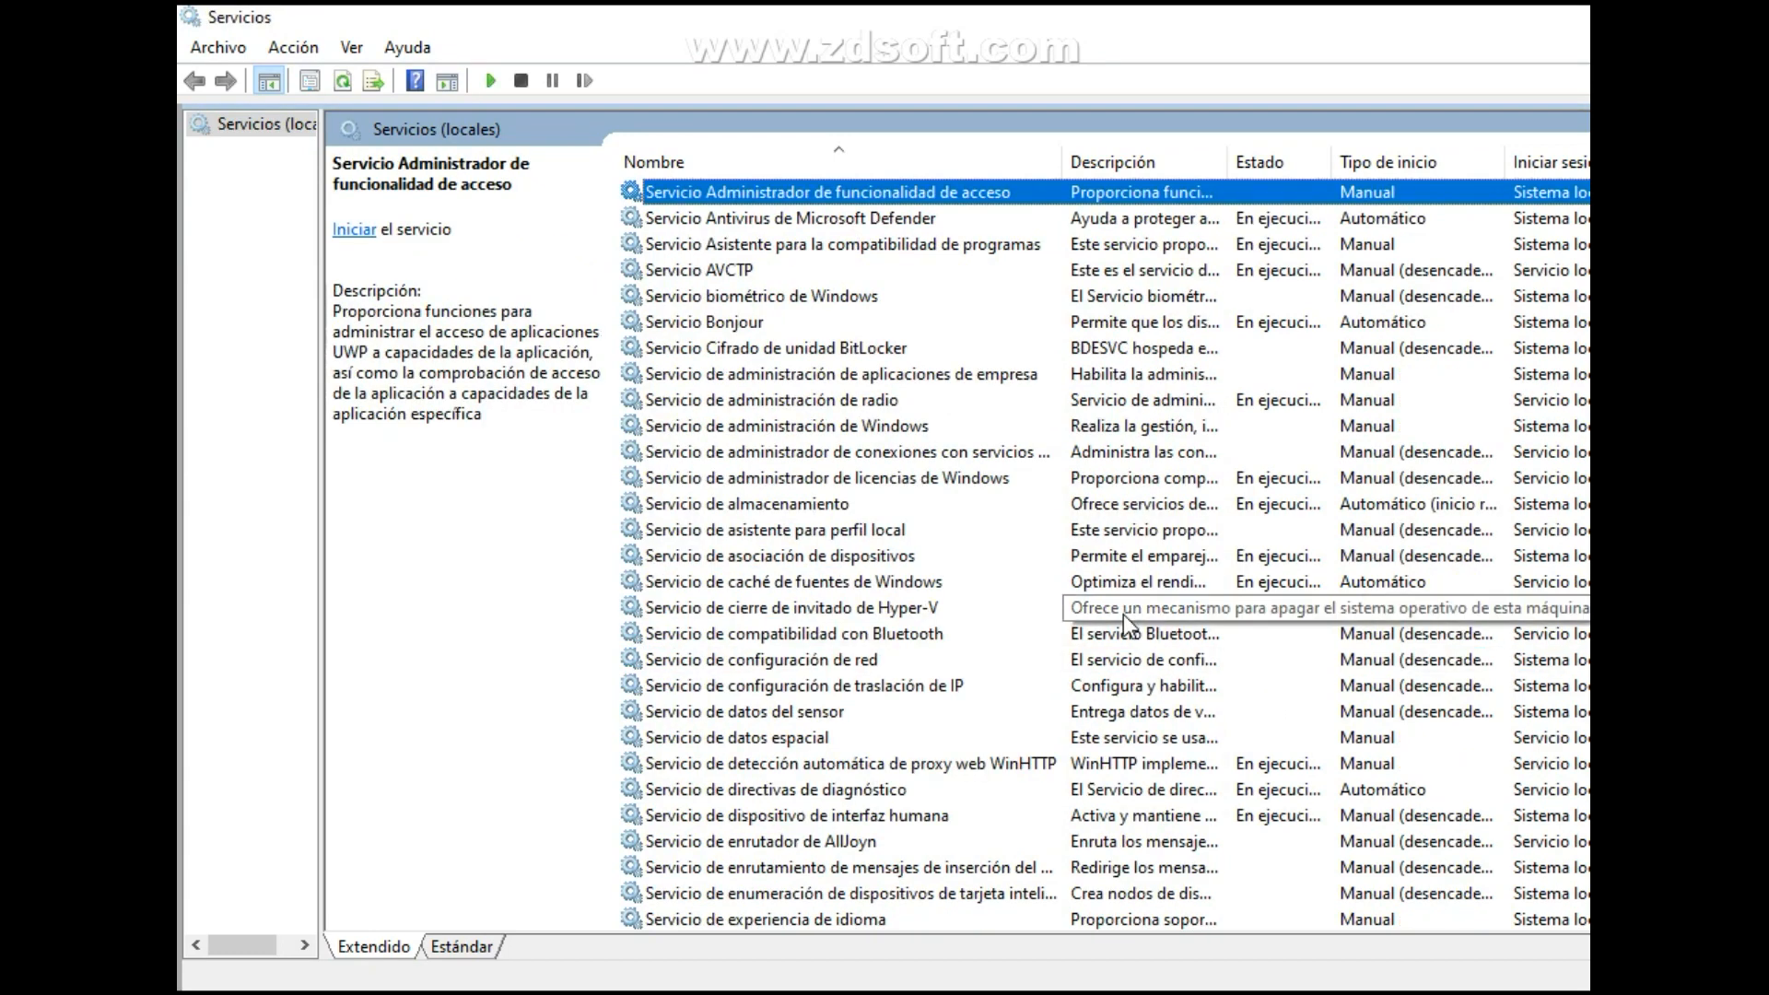
key(s)
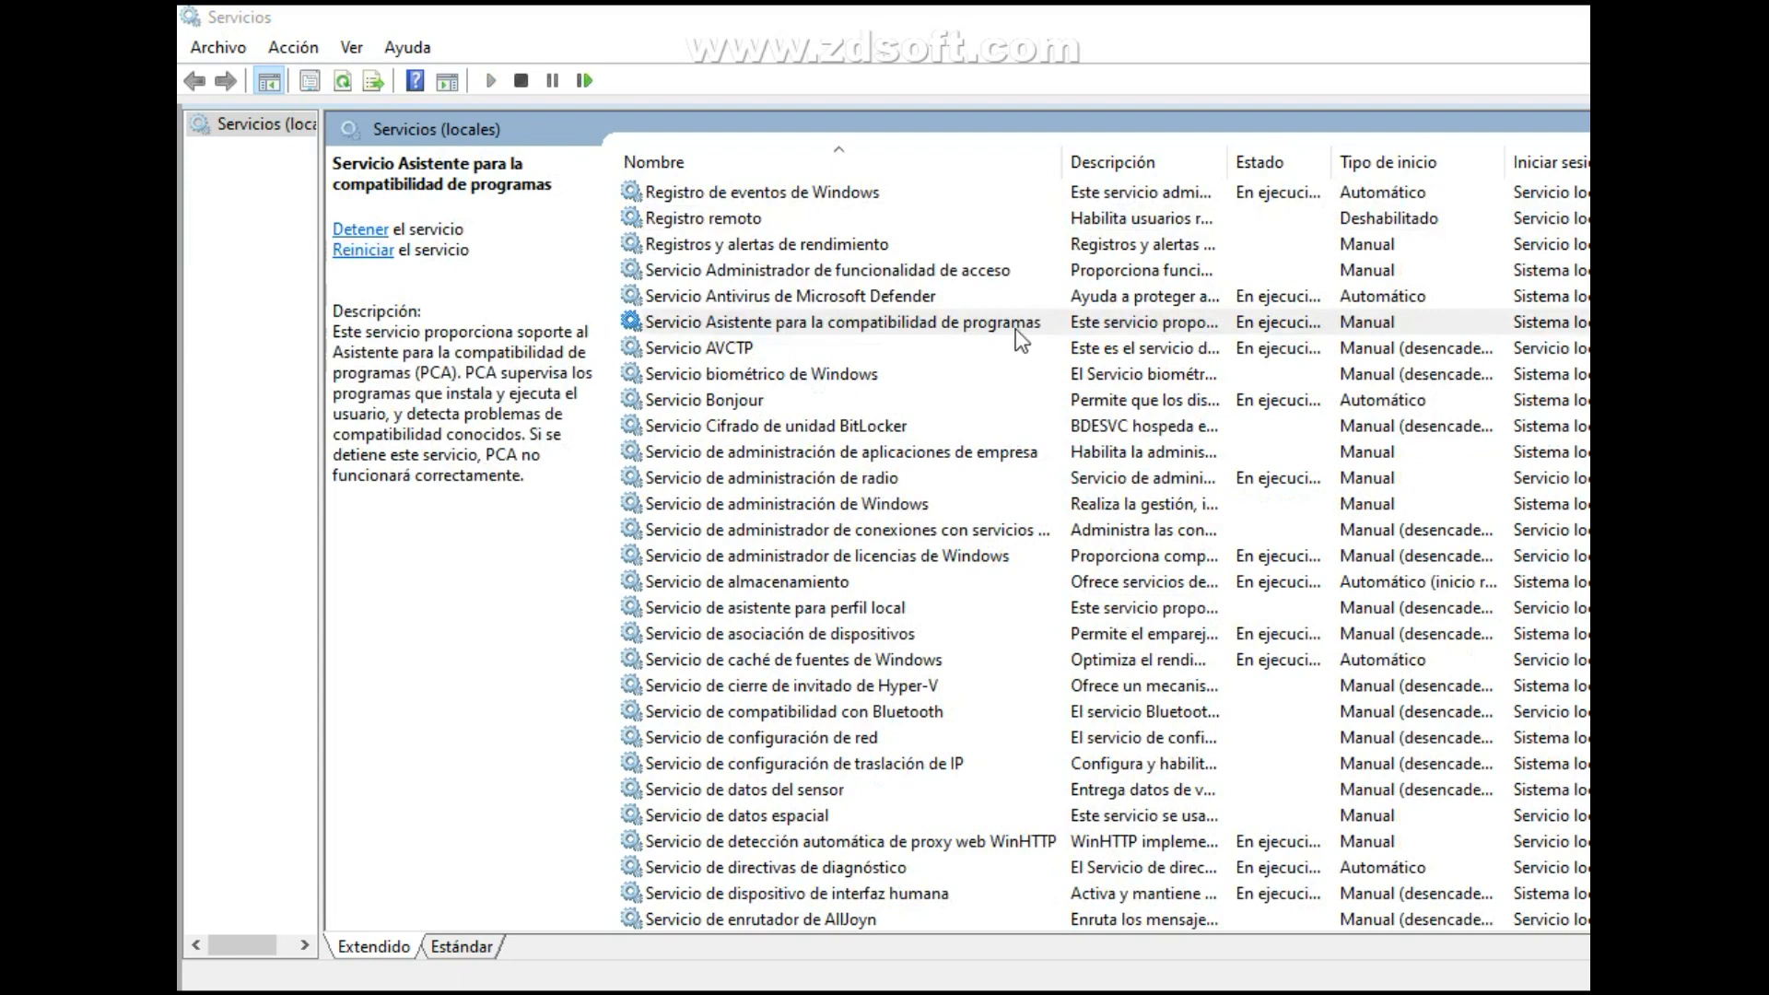
click(994, 324)
key(s)
key(s)
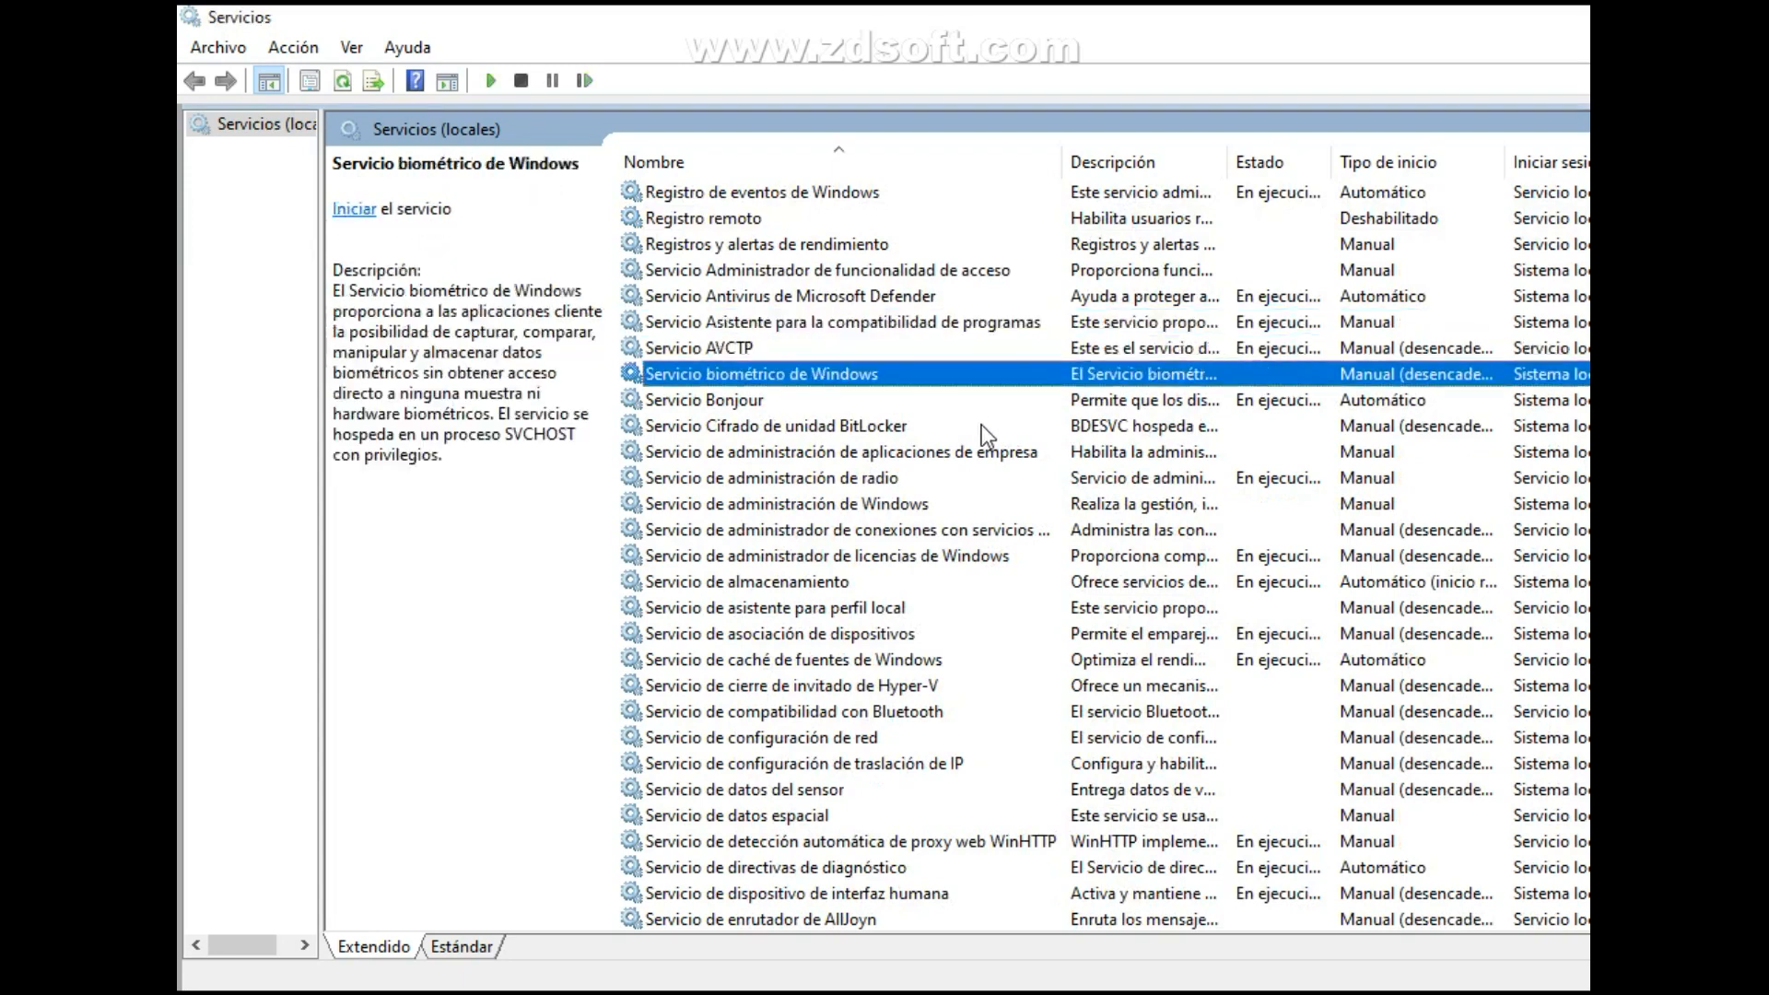
key(s)
key(s)
click(976, 451)
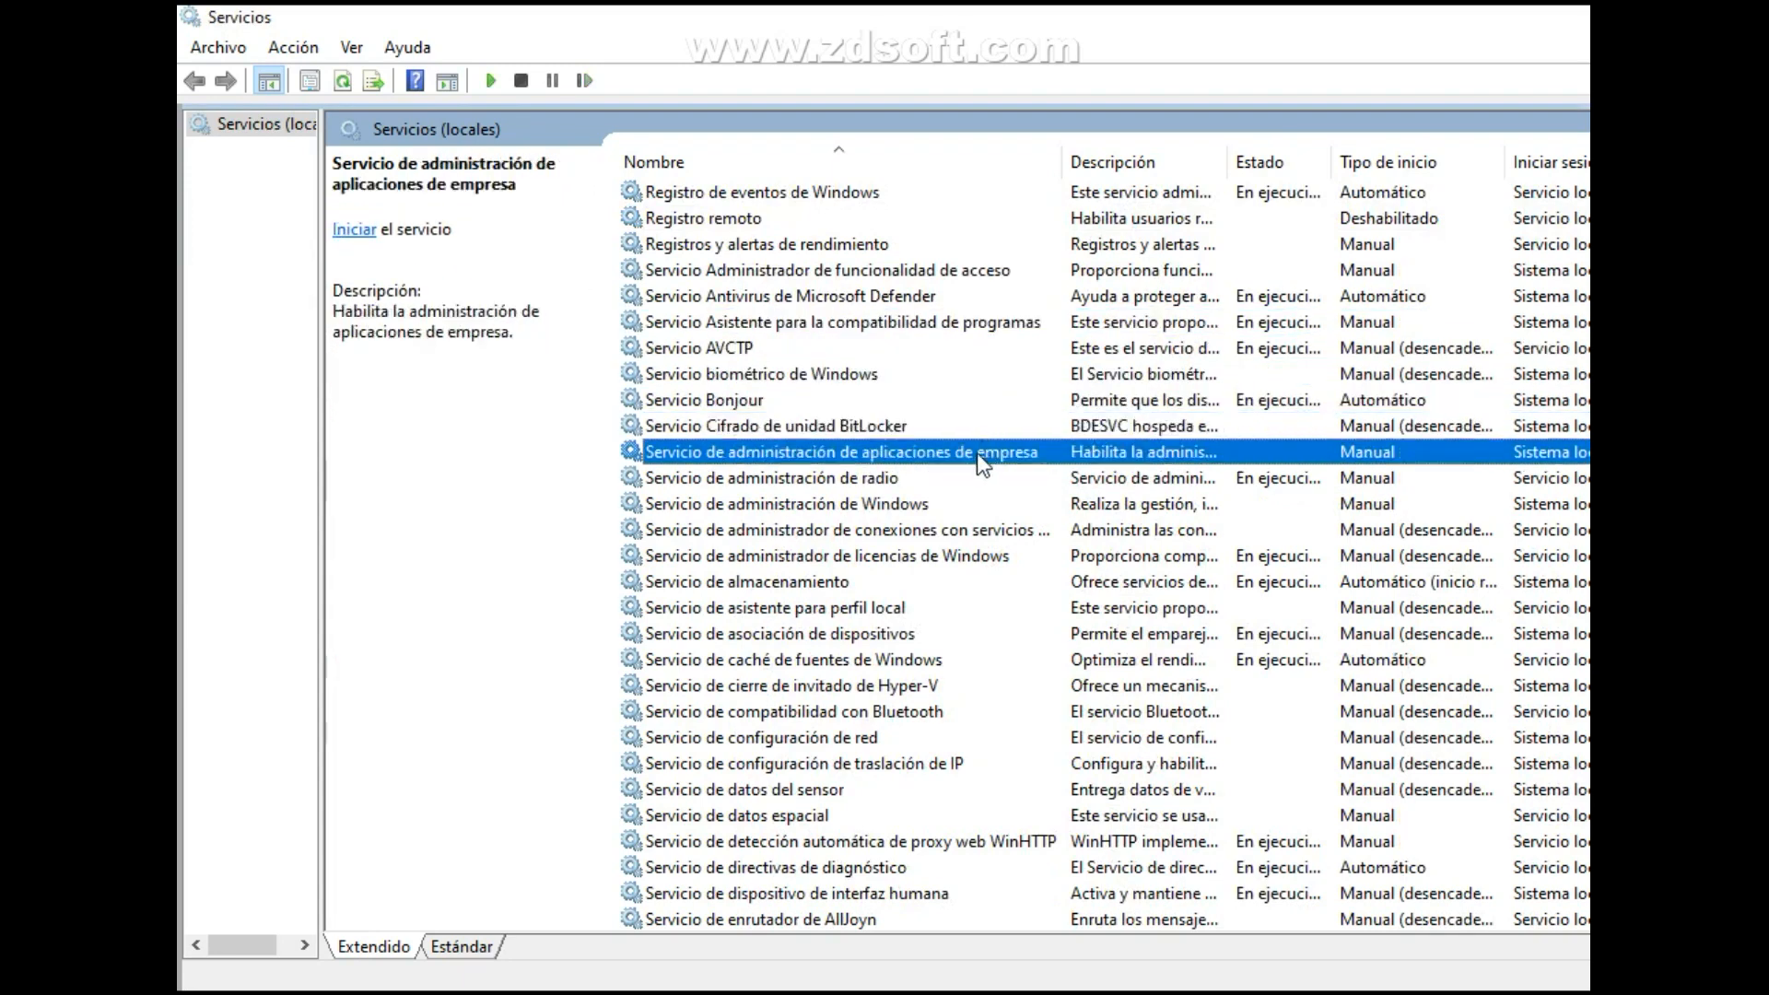
click(969, 468)
Open the properties of Servicio de administración de radio and stop the service.
double_click(962, 477)
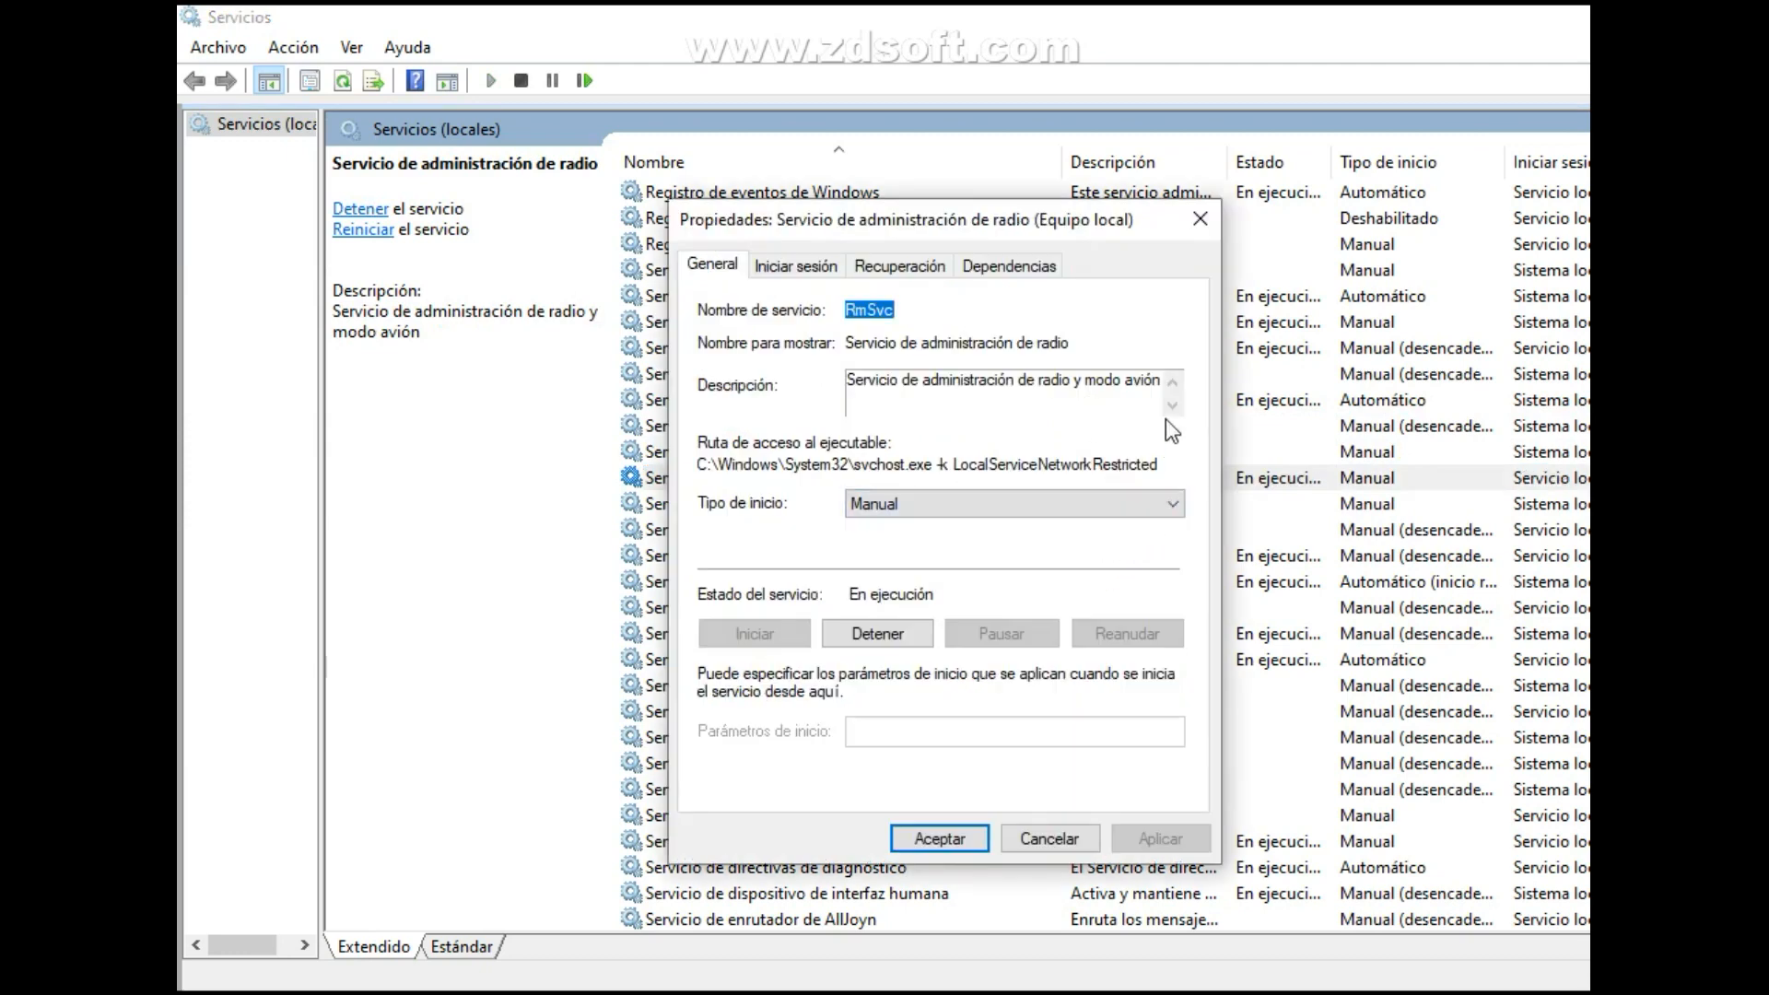
click(1103, 500)
click(1104, 500)
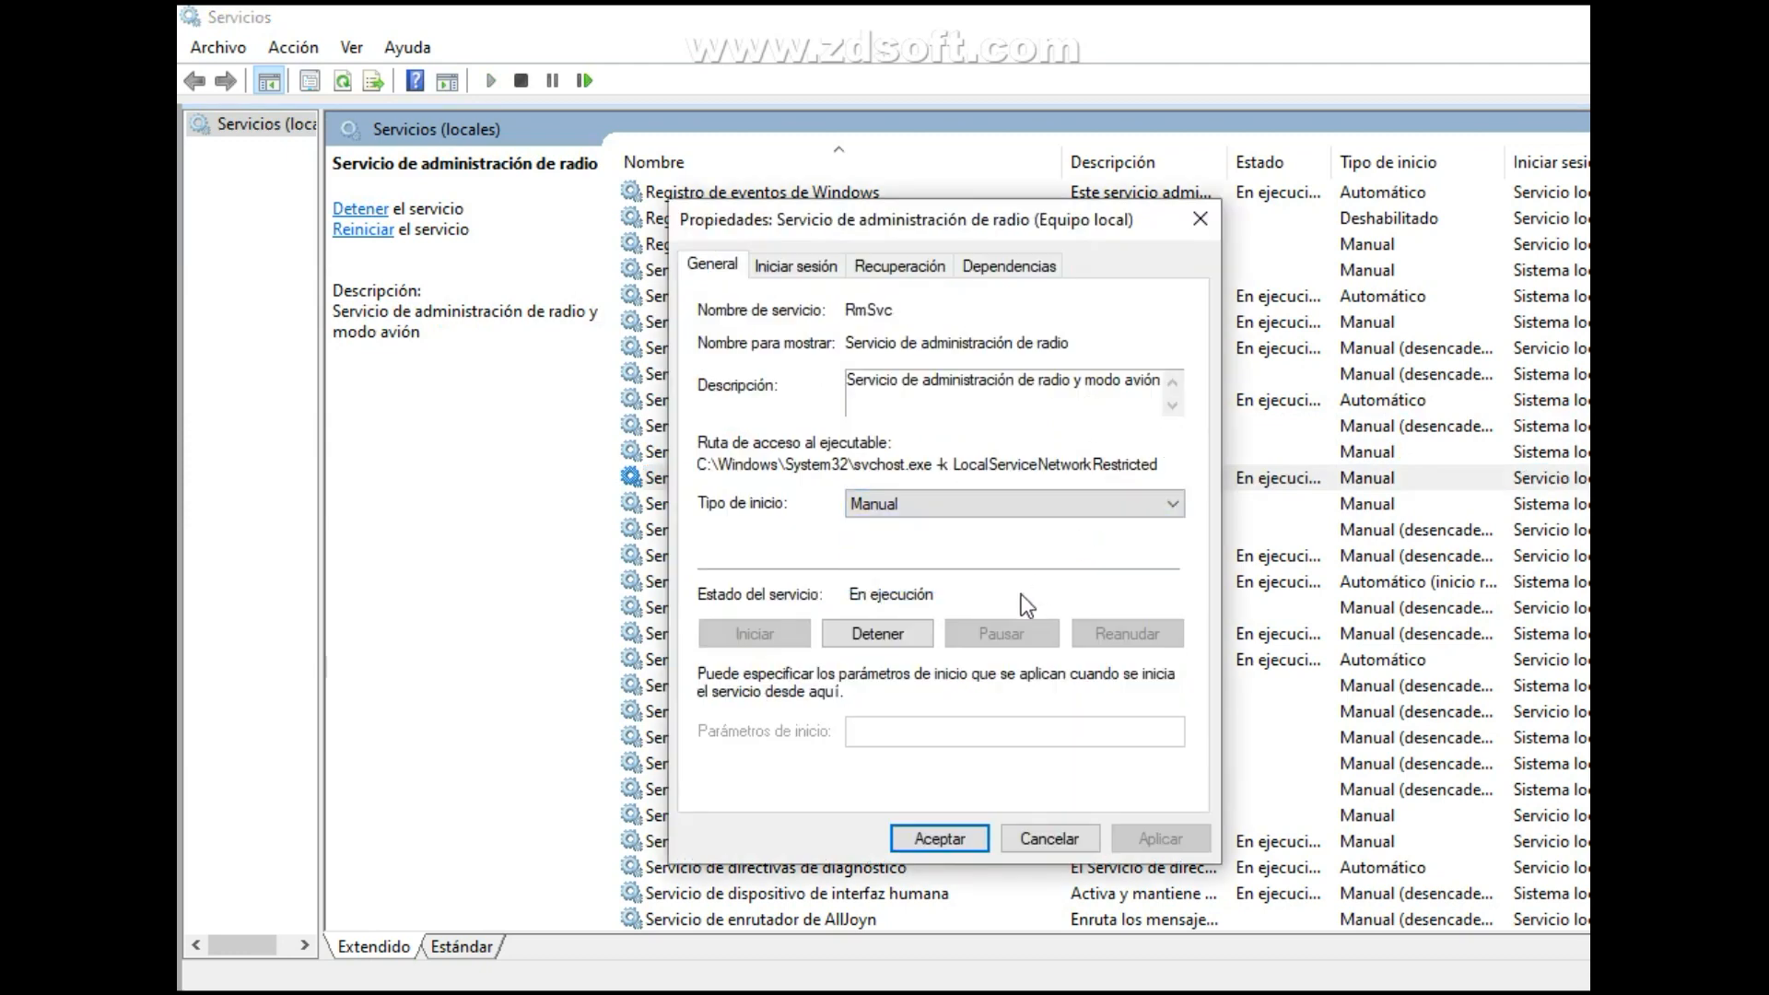
click(888, 634)
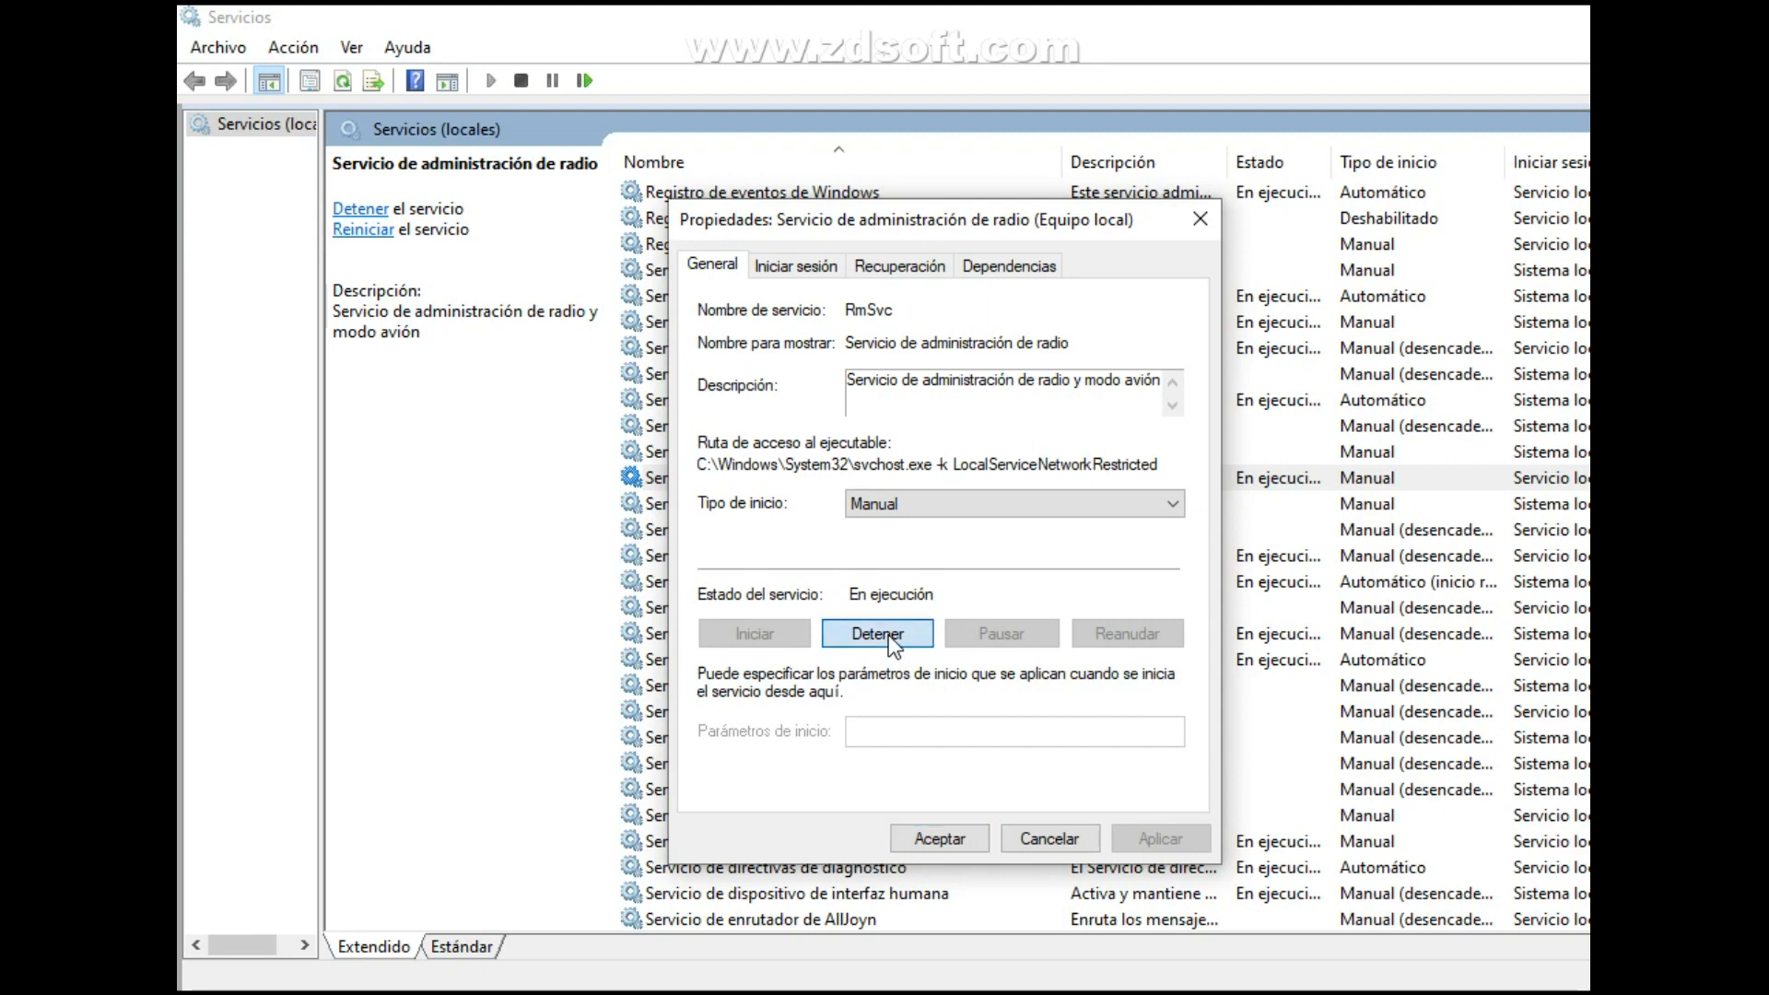
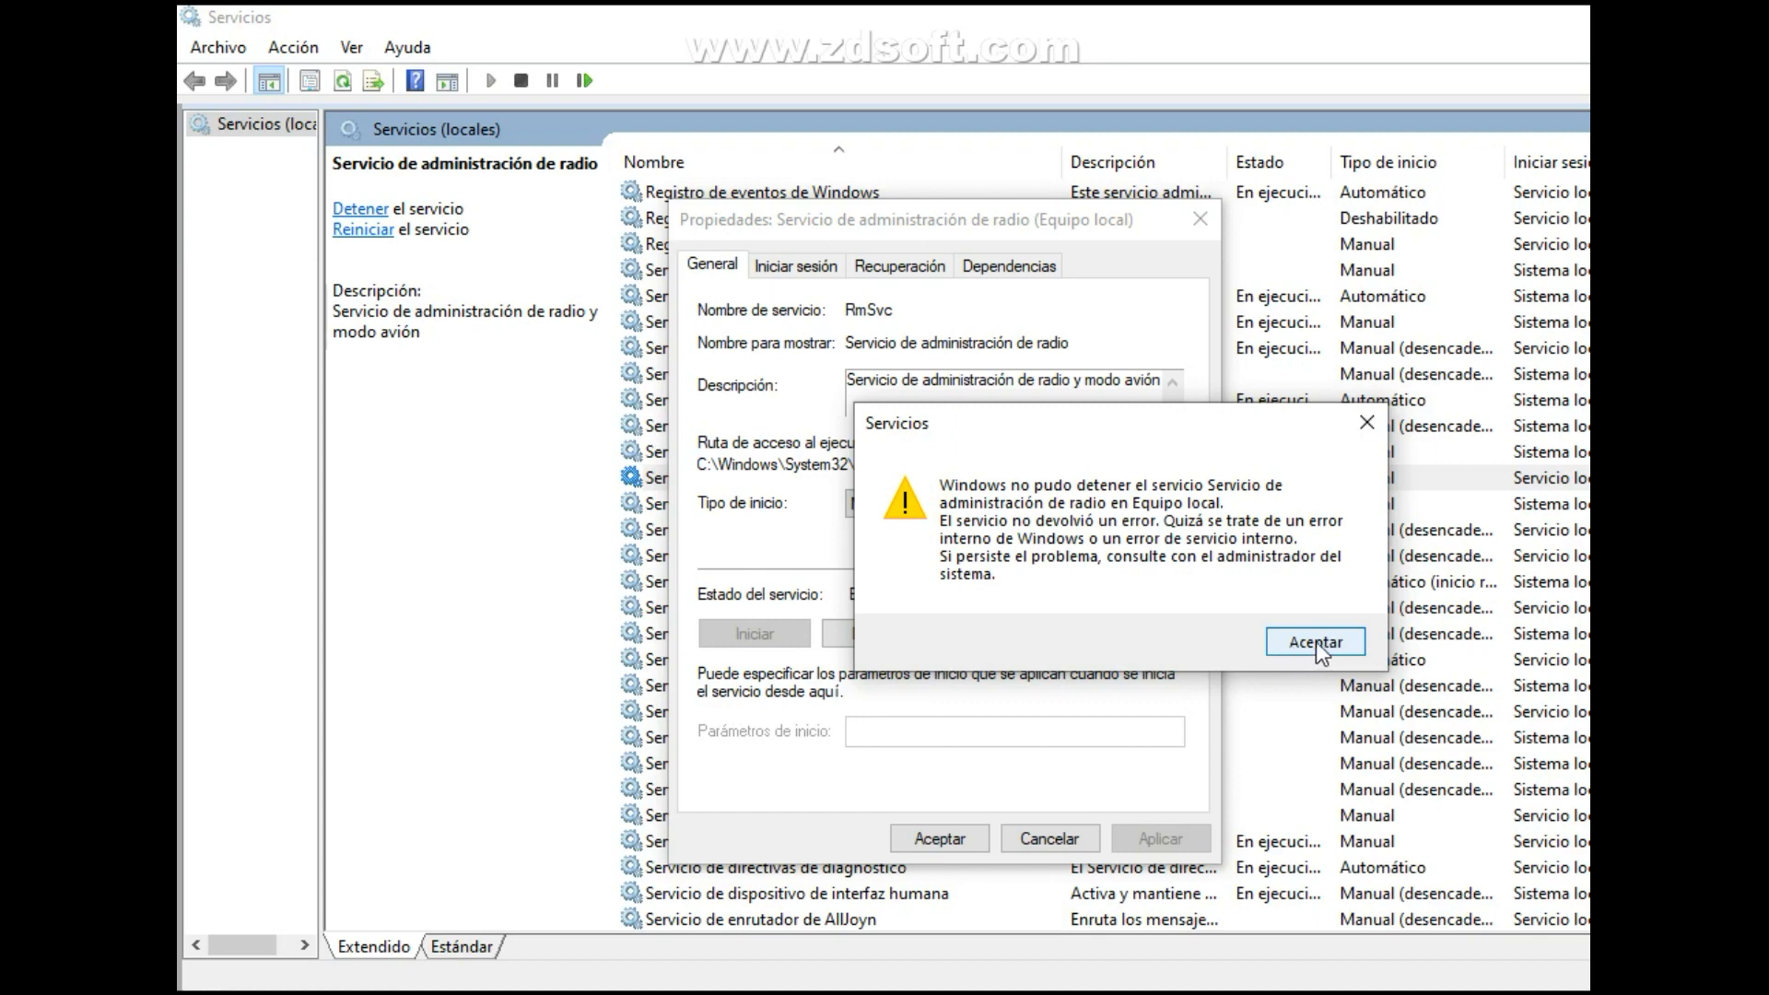
Try once more to stop the Servicio de administración de radio service.
click(1315, 643)
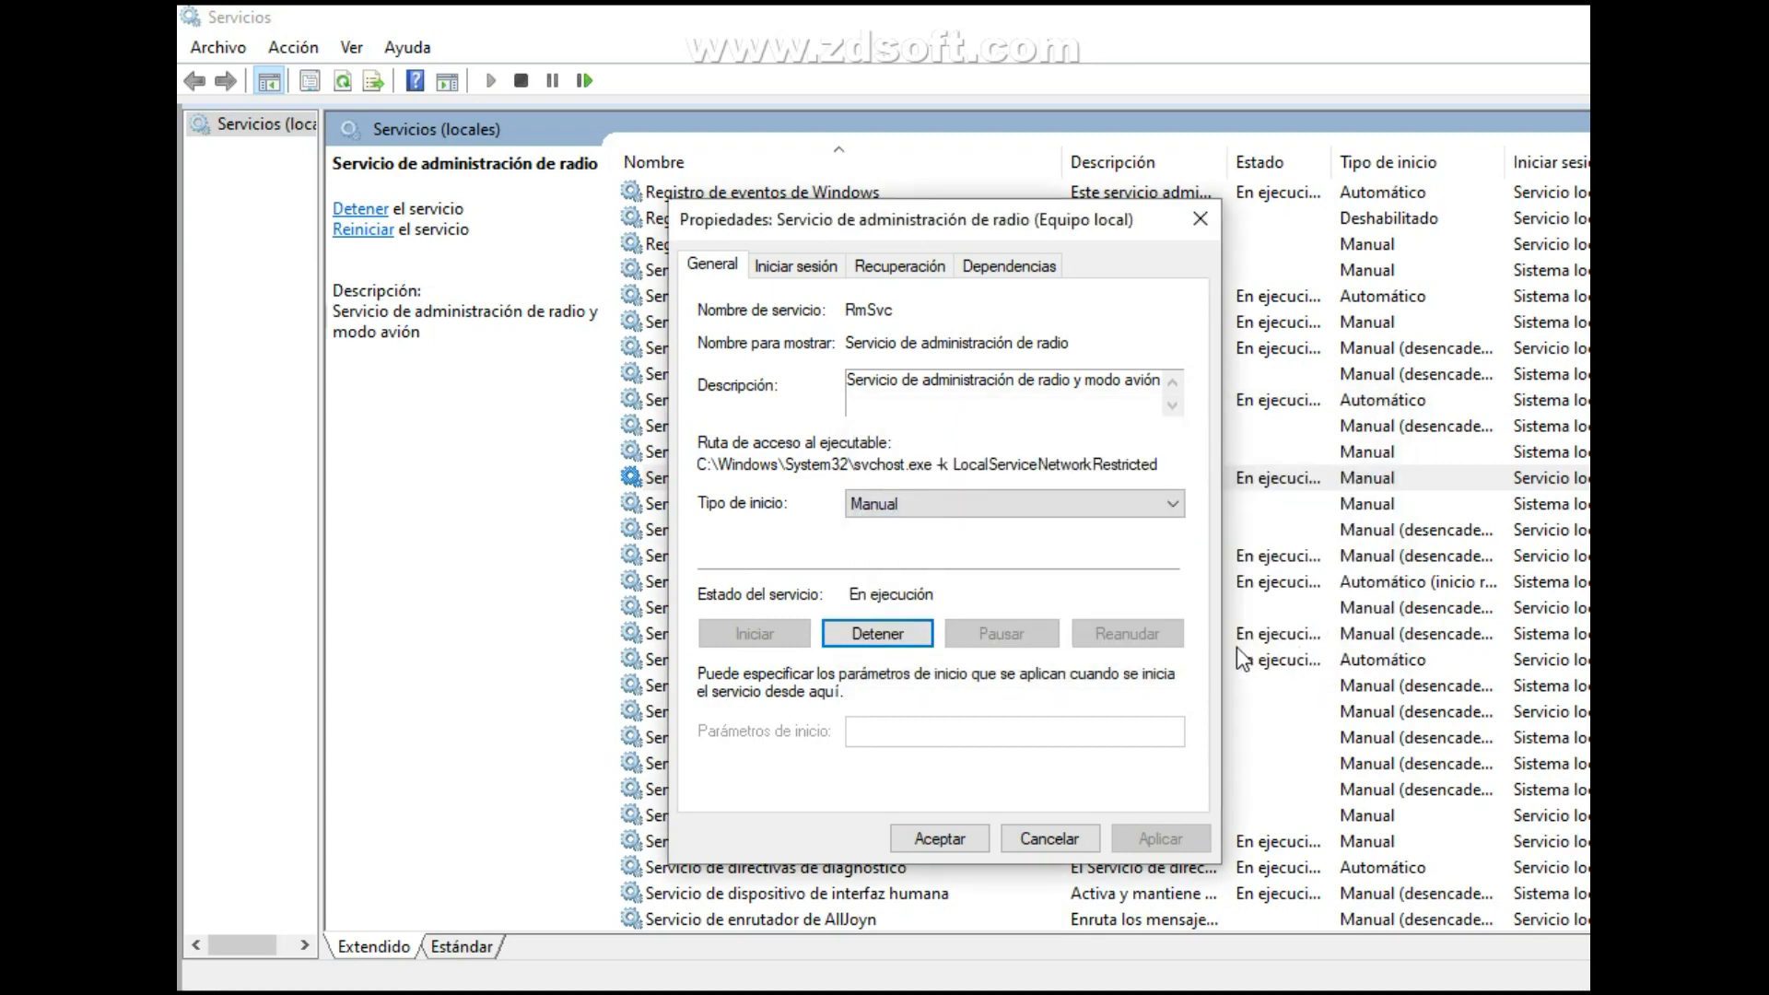
click(891, 633)
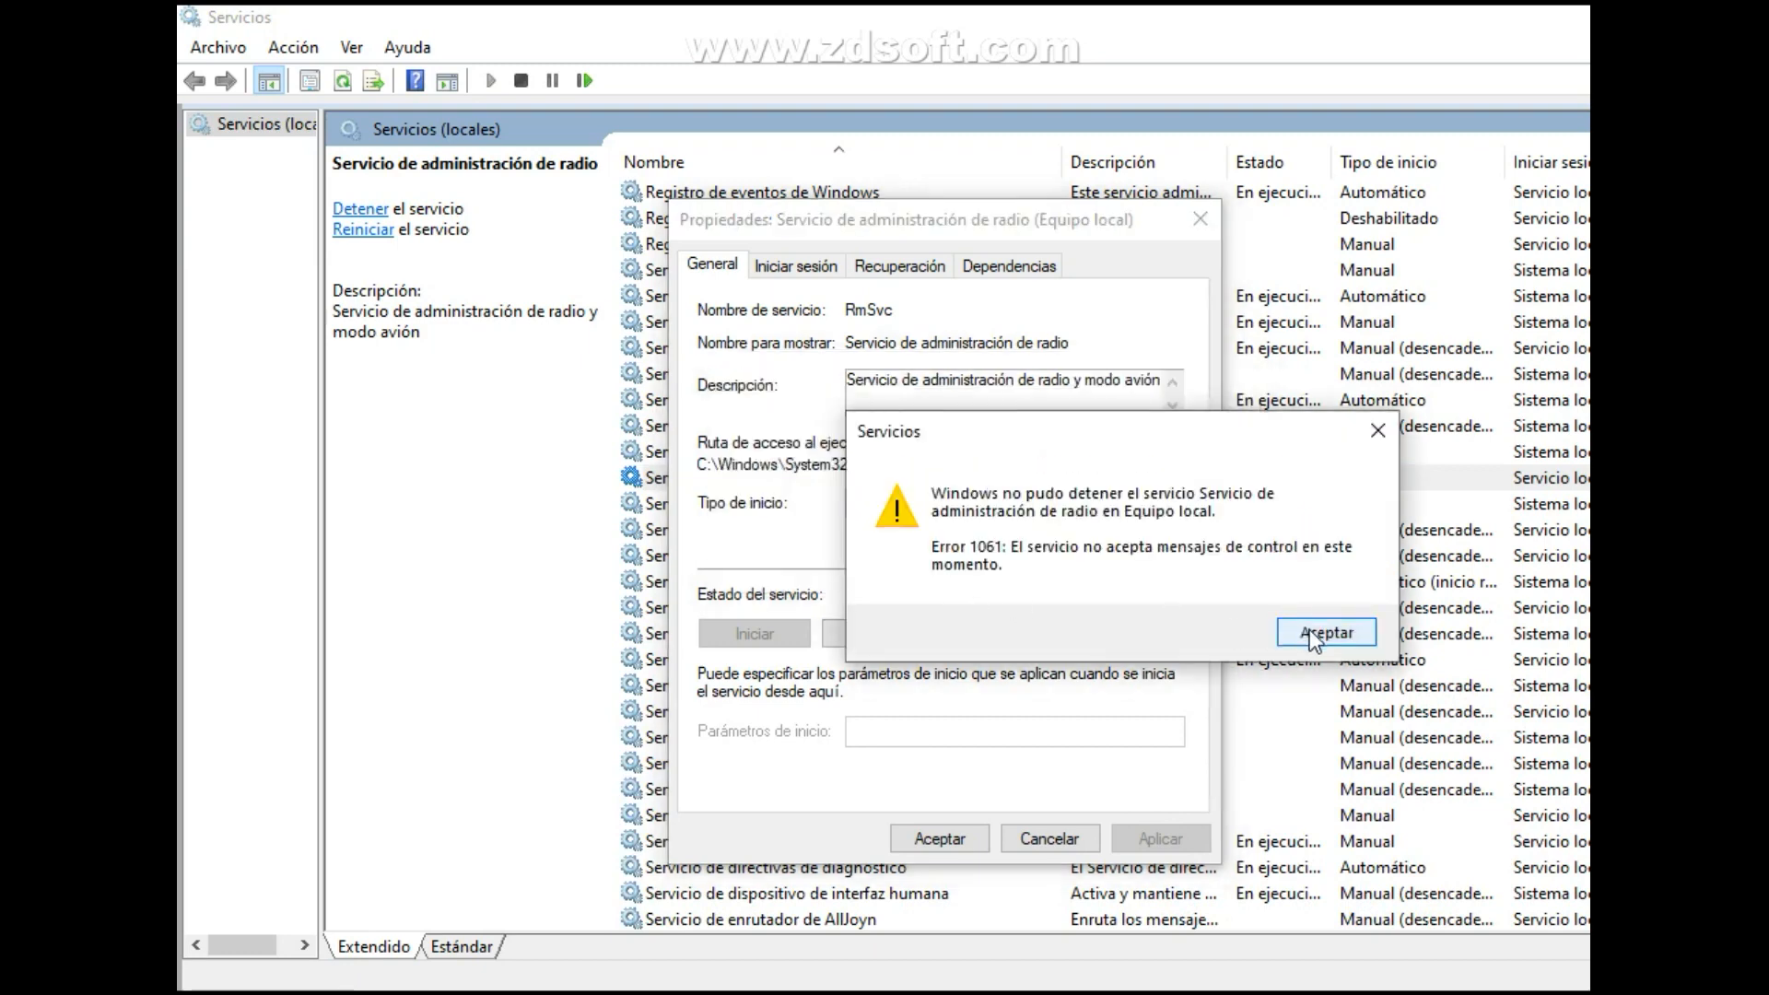
click(1309, 632)
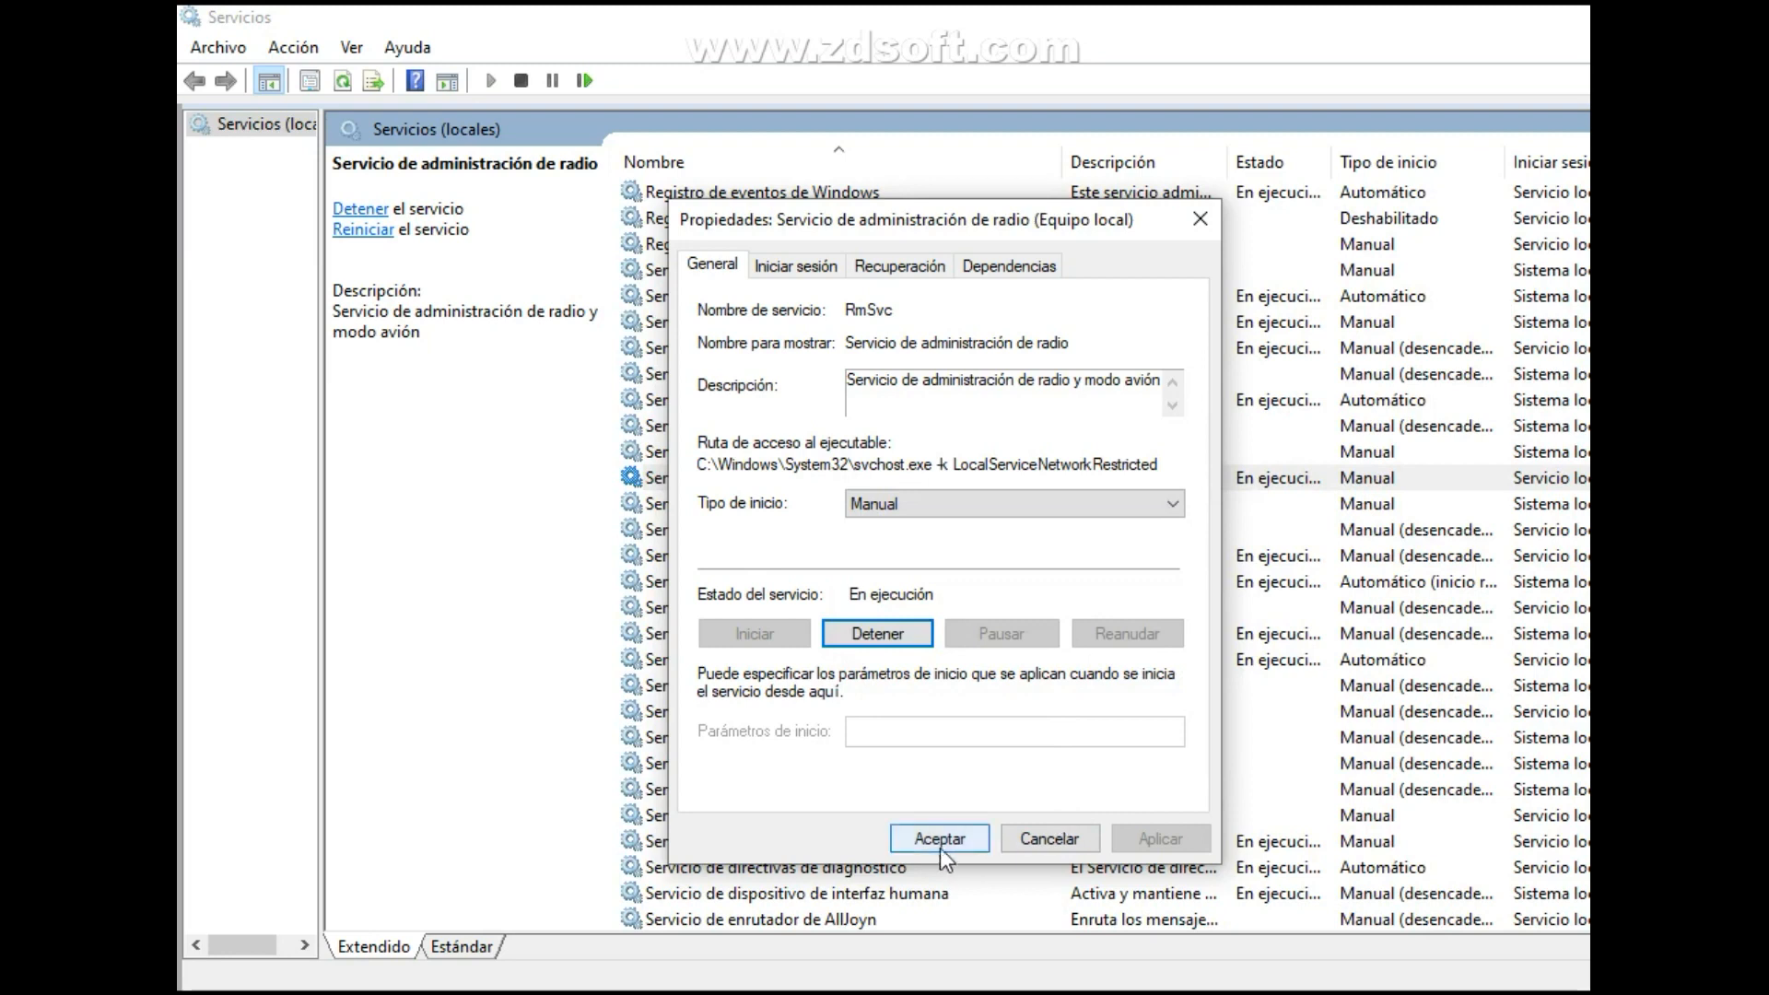
Set the startup type of Servicio de administración de radio to Deshabilitado, apply it and close the properties.
click(967, 504)
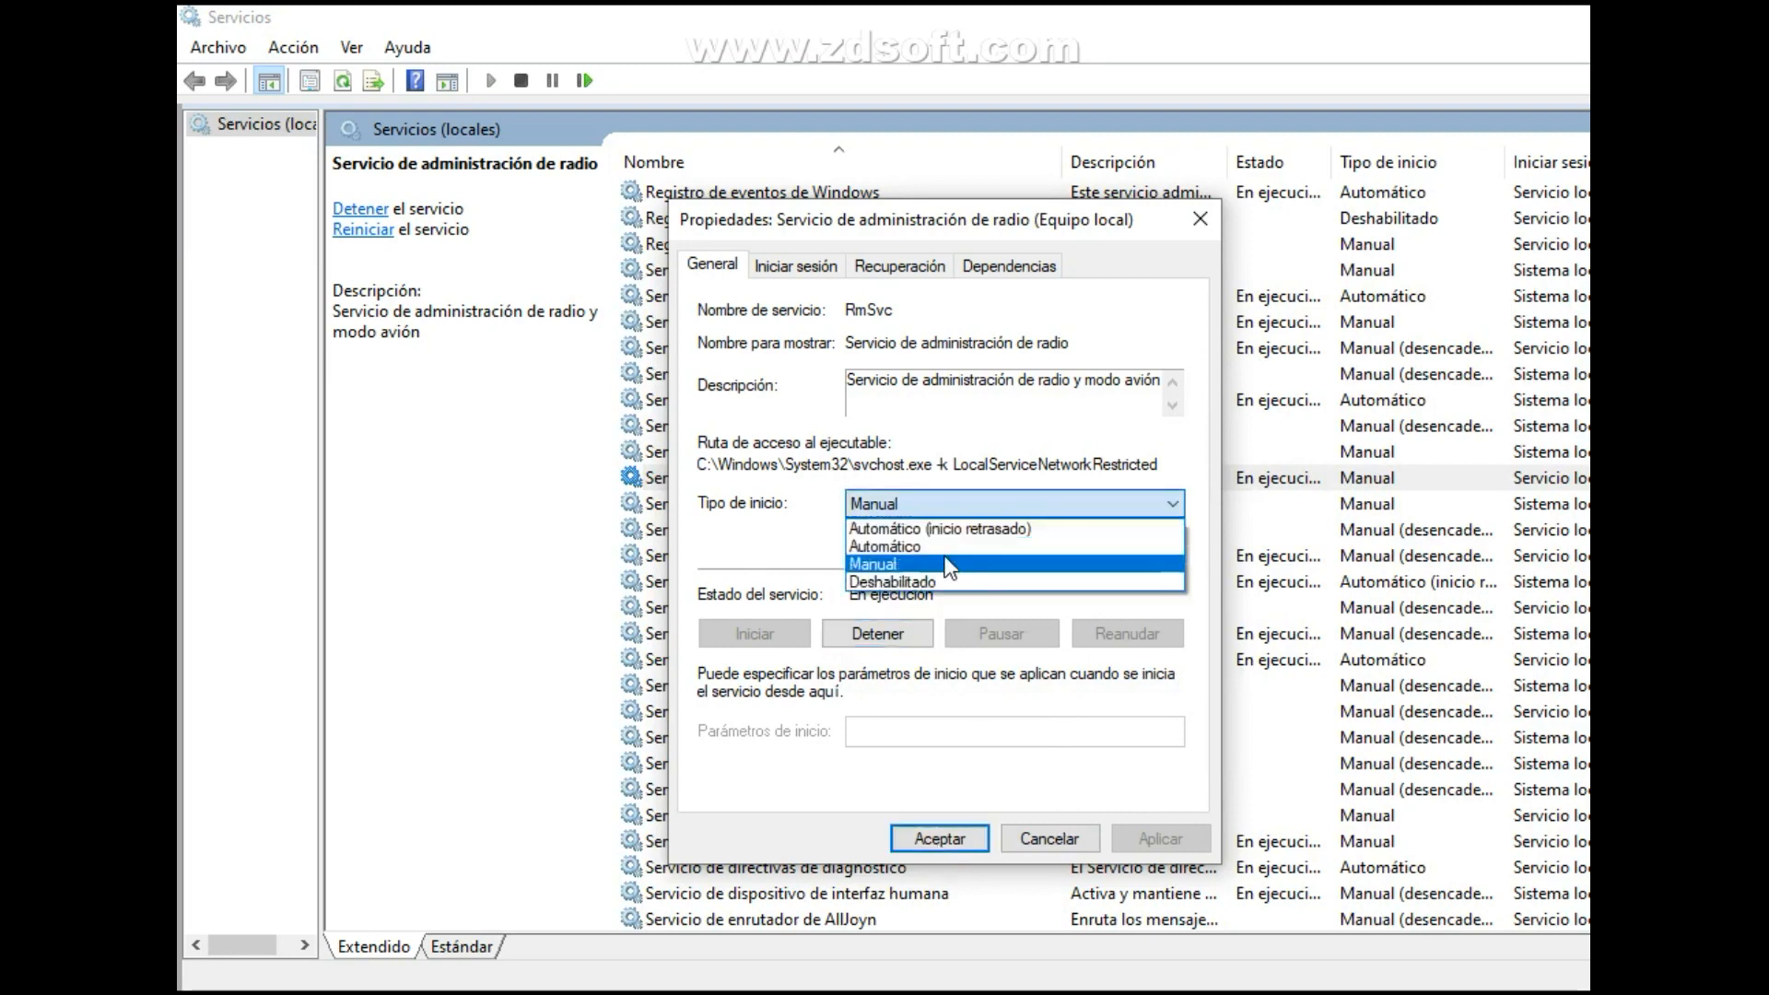
click(929, 584)
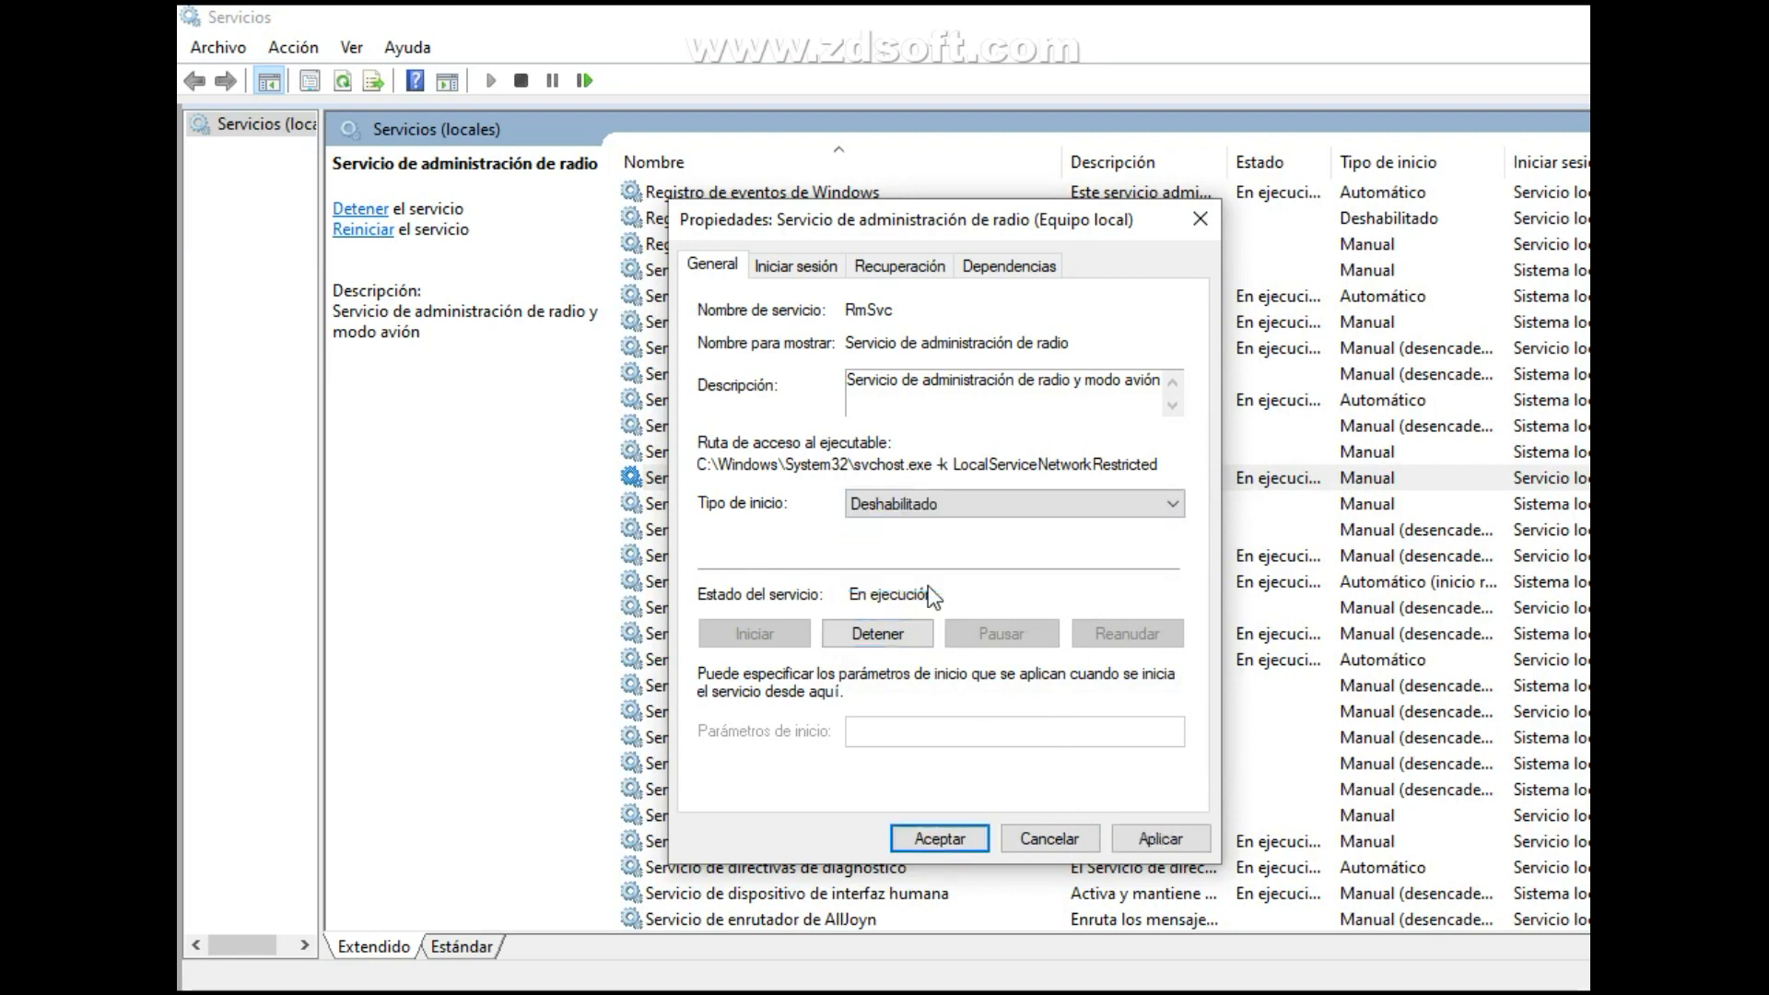
click(1152, 840)
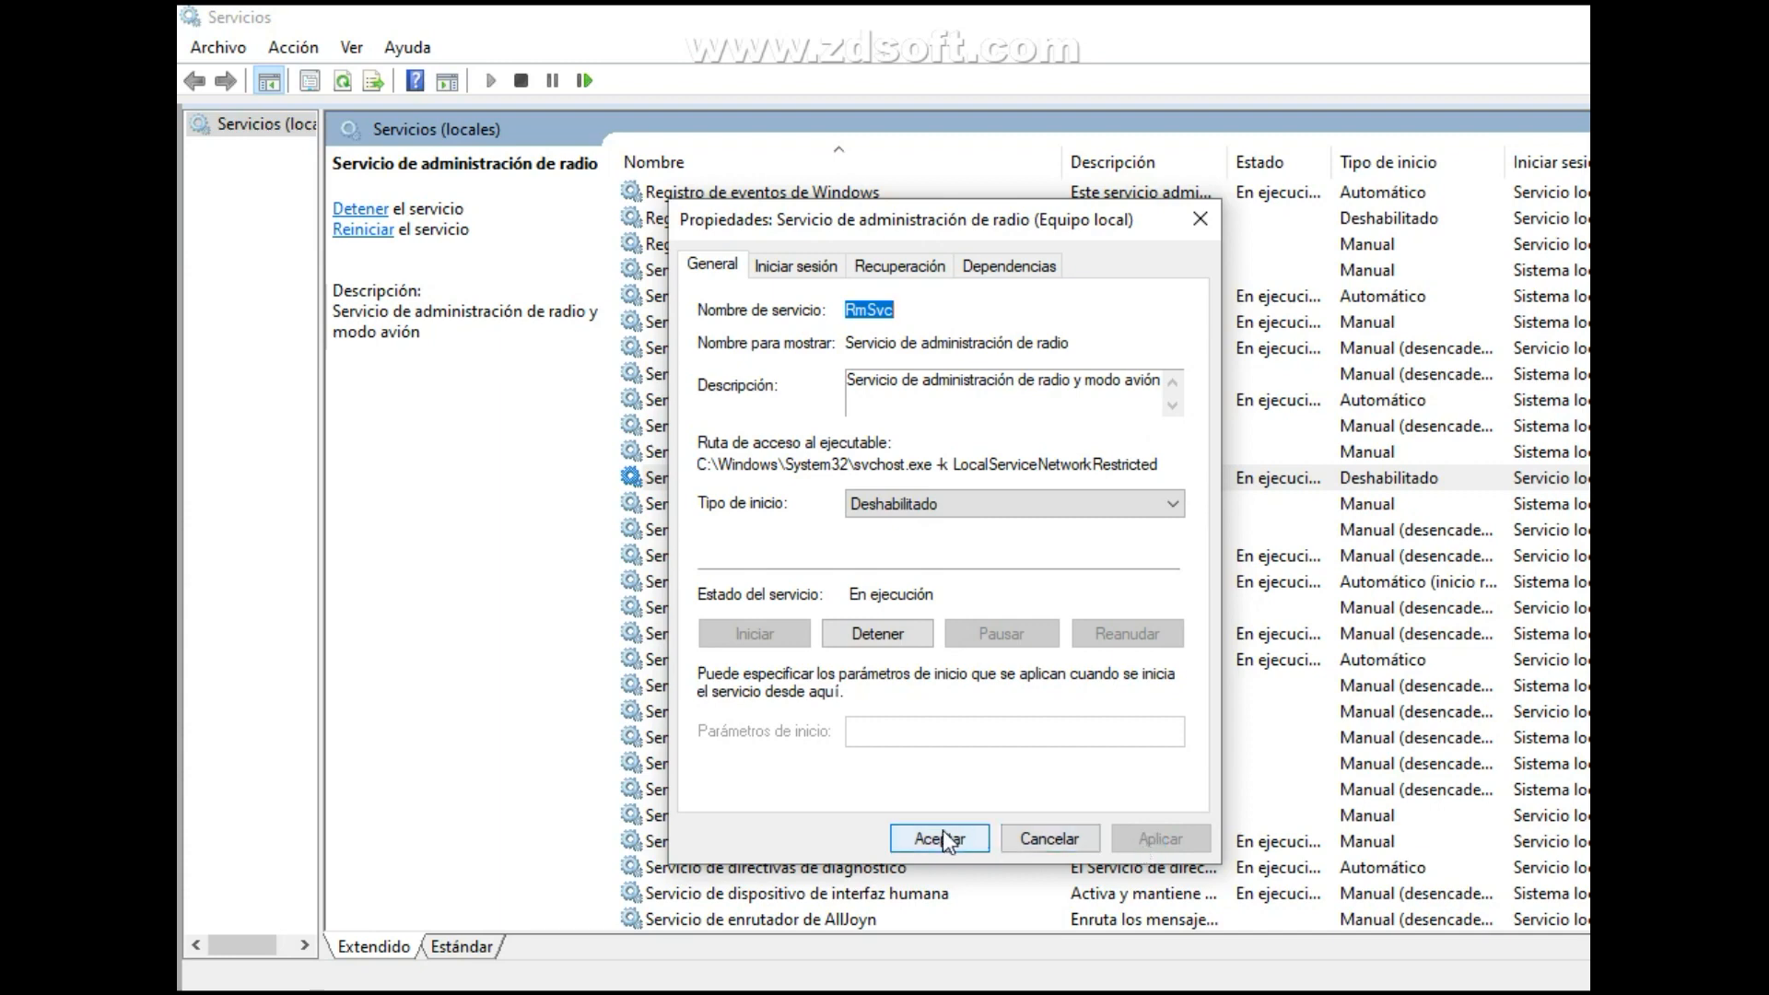
click(940, 839)
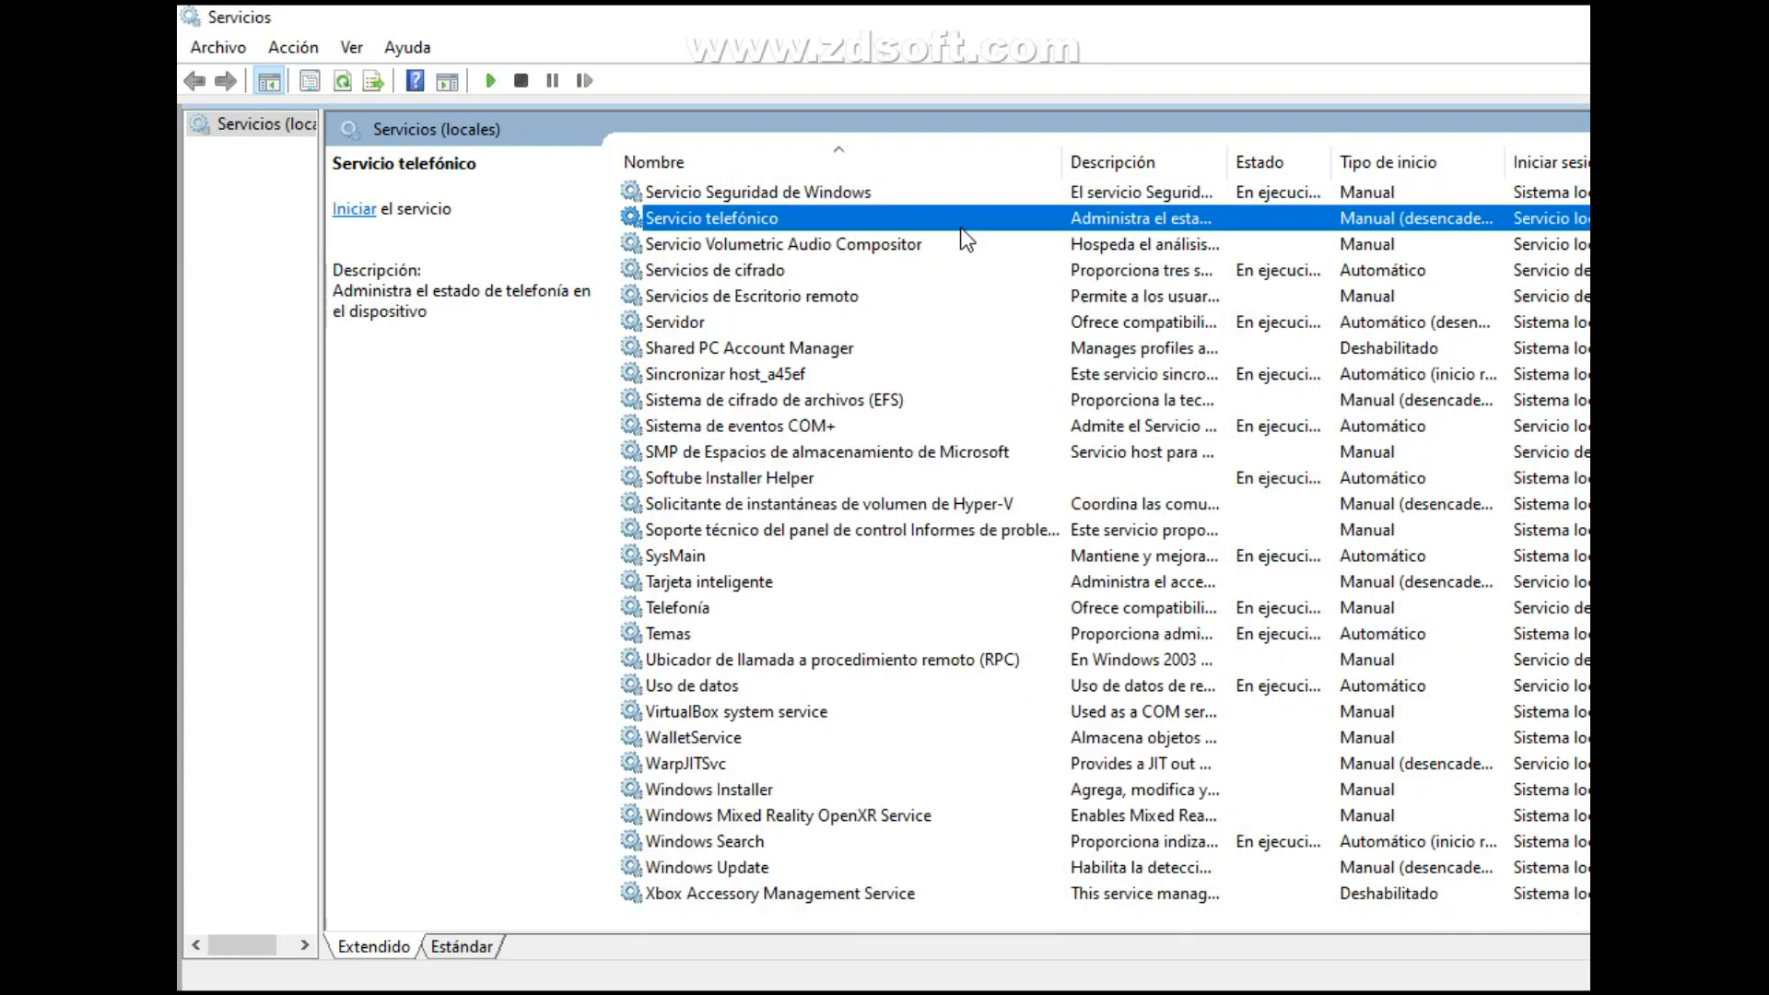
Set the startup type of Servicio telefónico to Deshabilitado, apply it and close its properties.
right_click(950, 222)
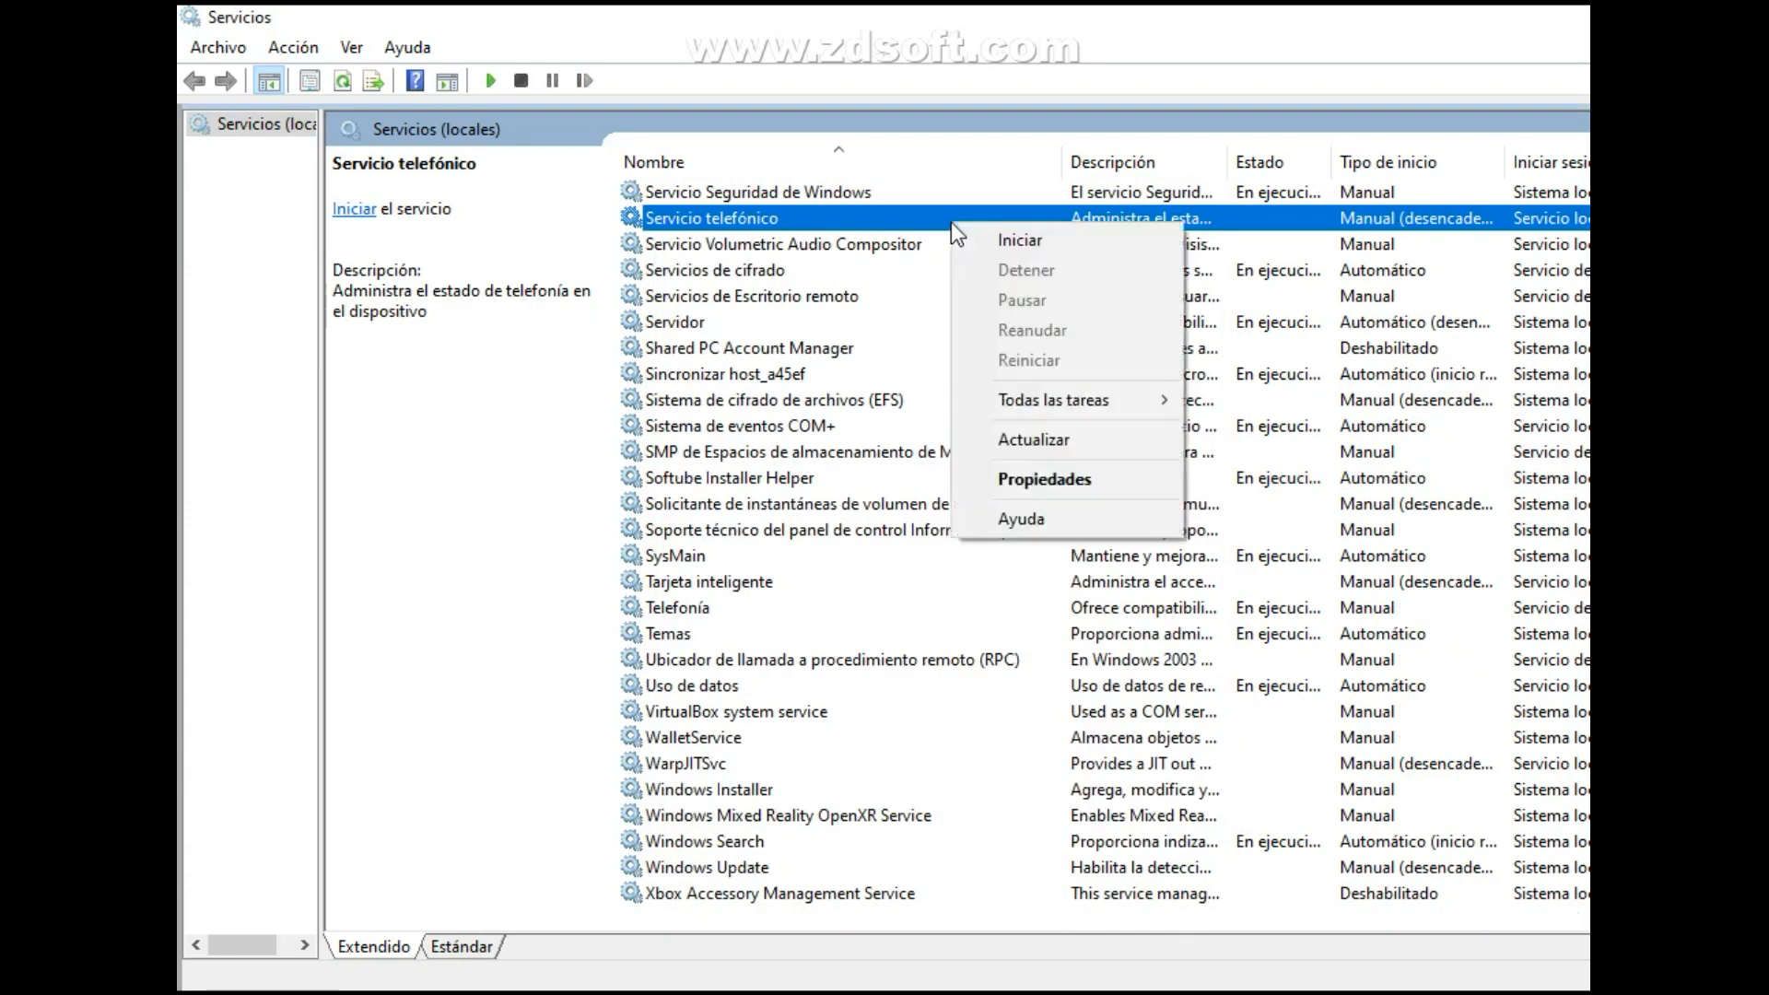
click(1082, 484)
click(964, 510)
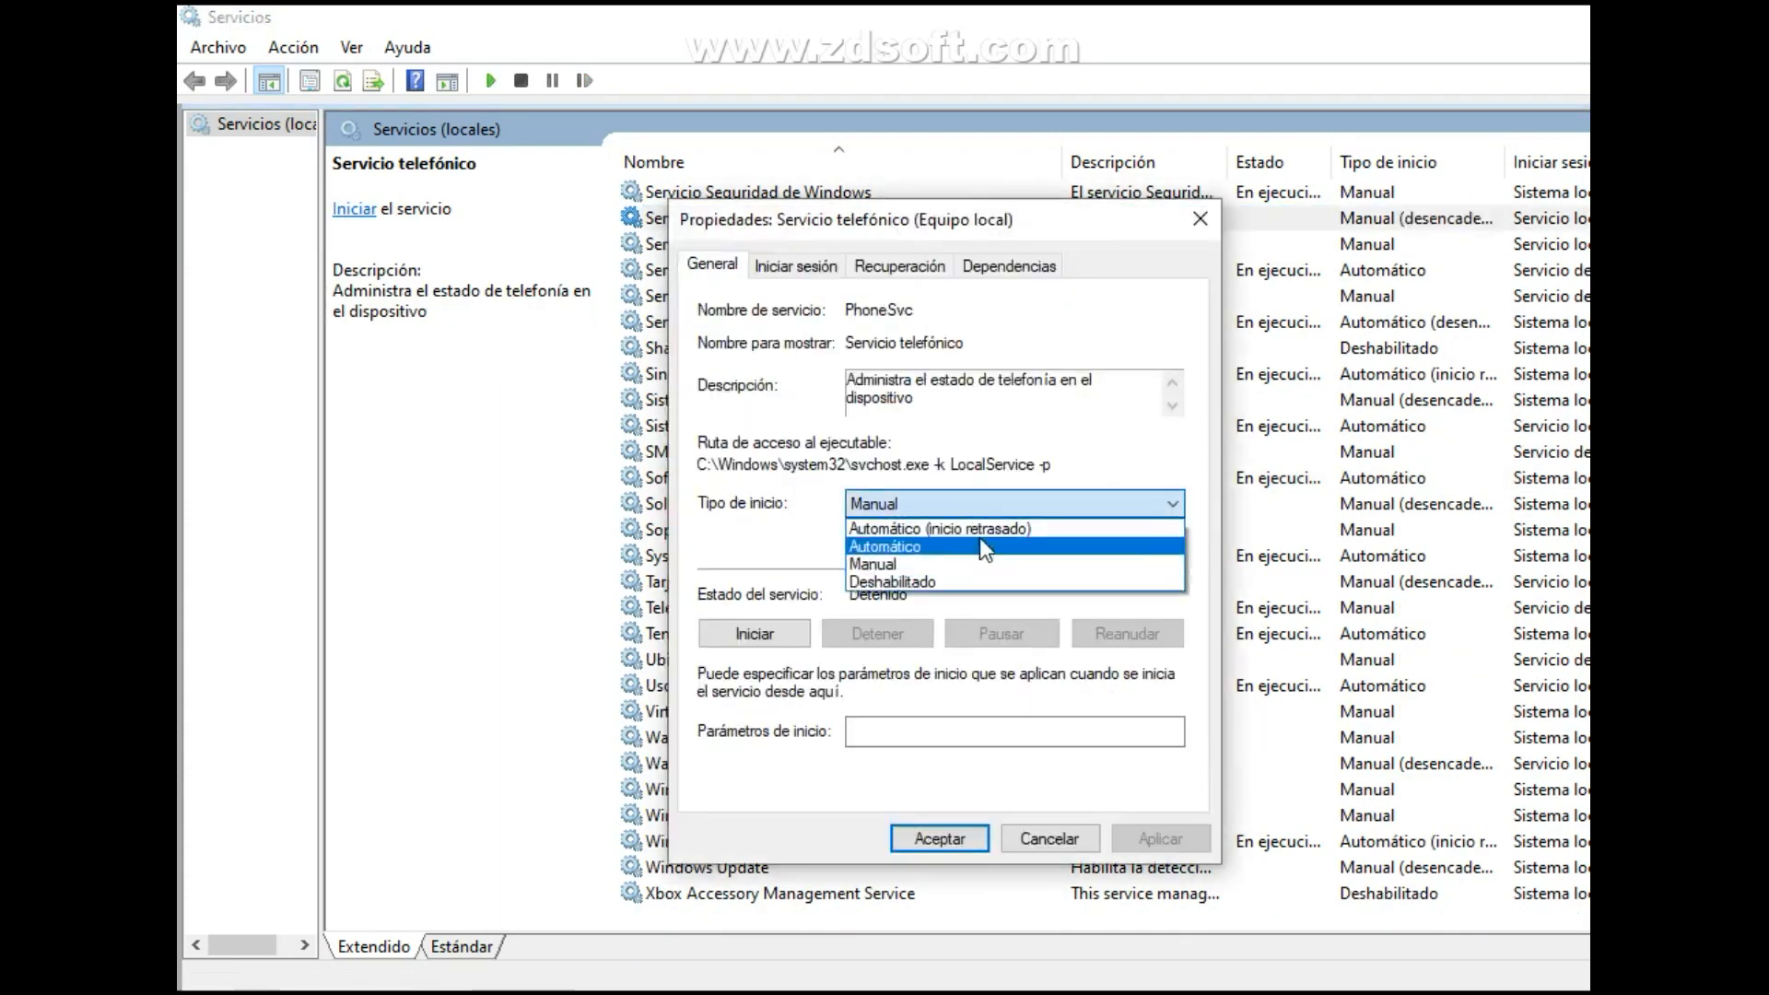
click(954, 584)
click(1160, 838)
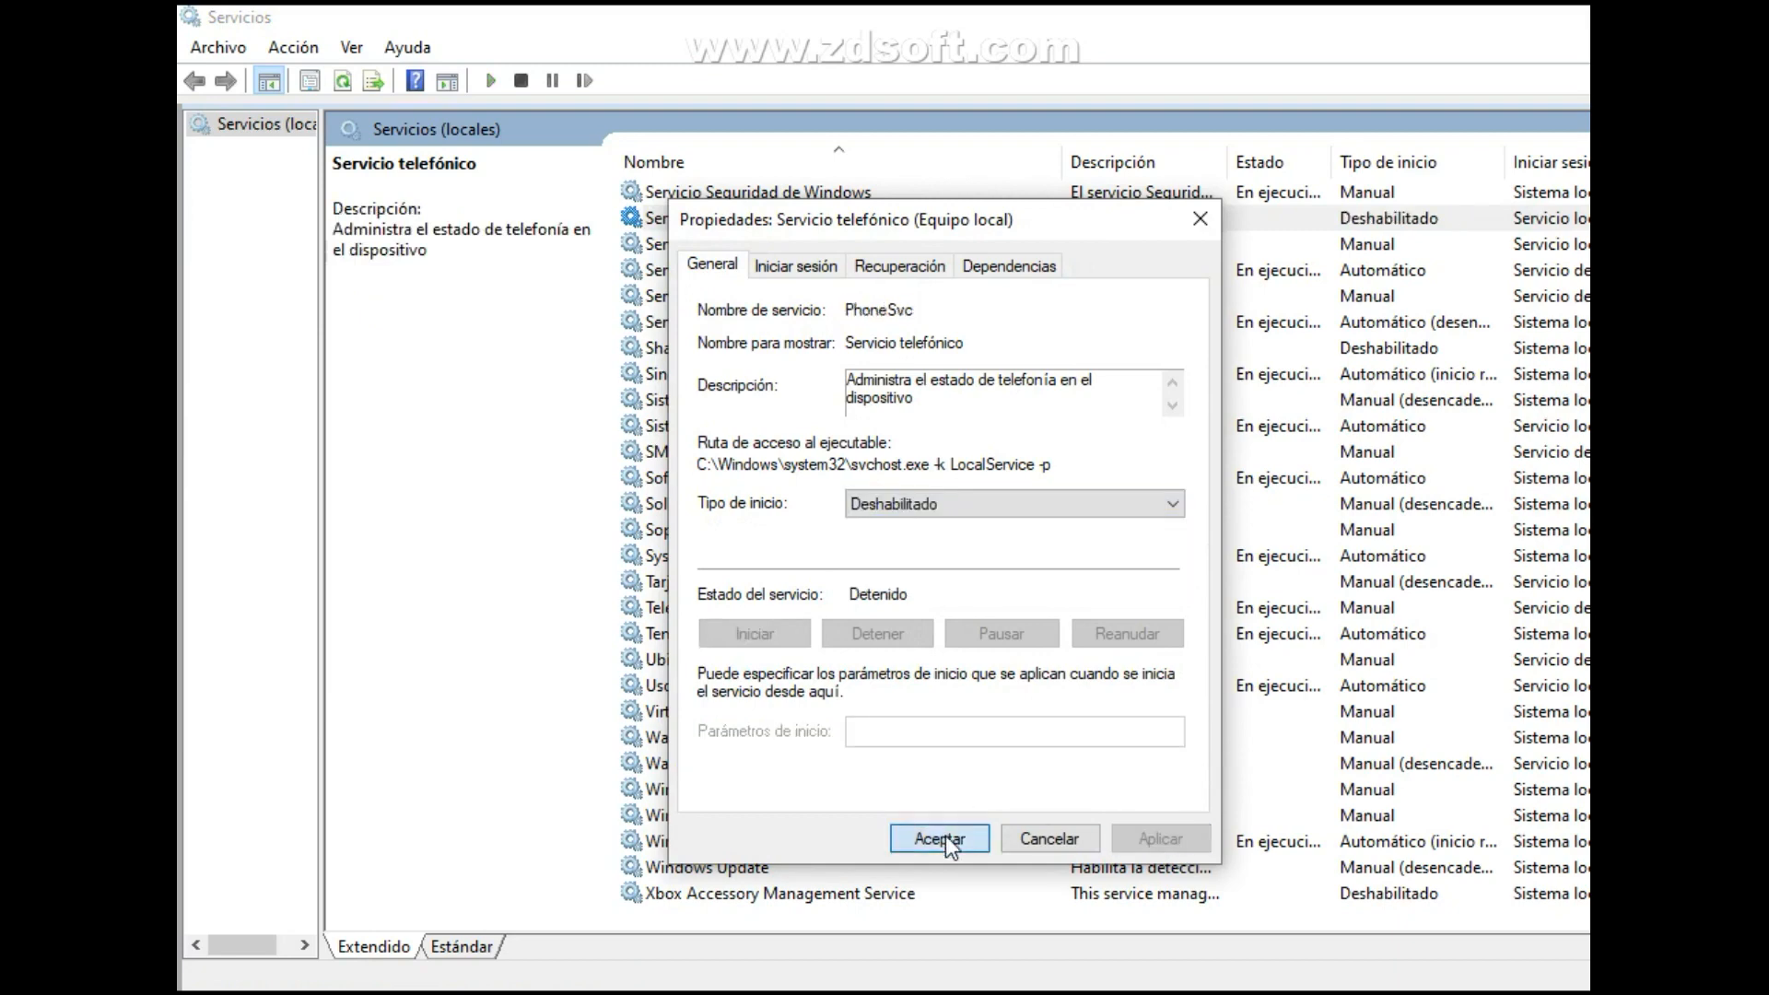
click(944, 836)
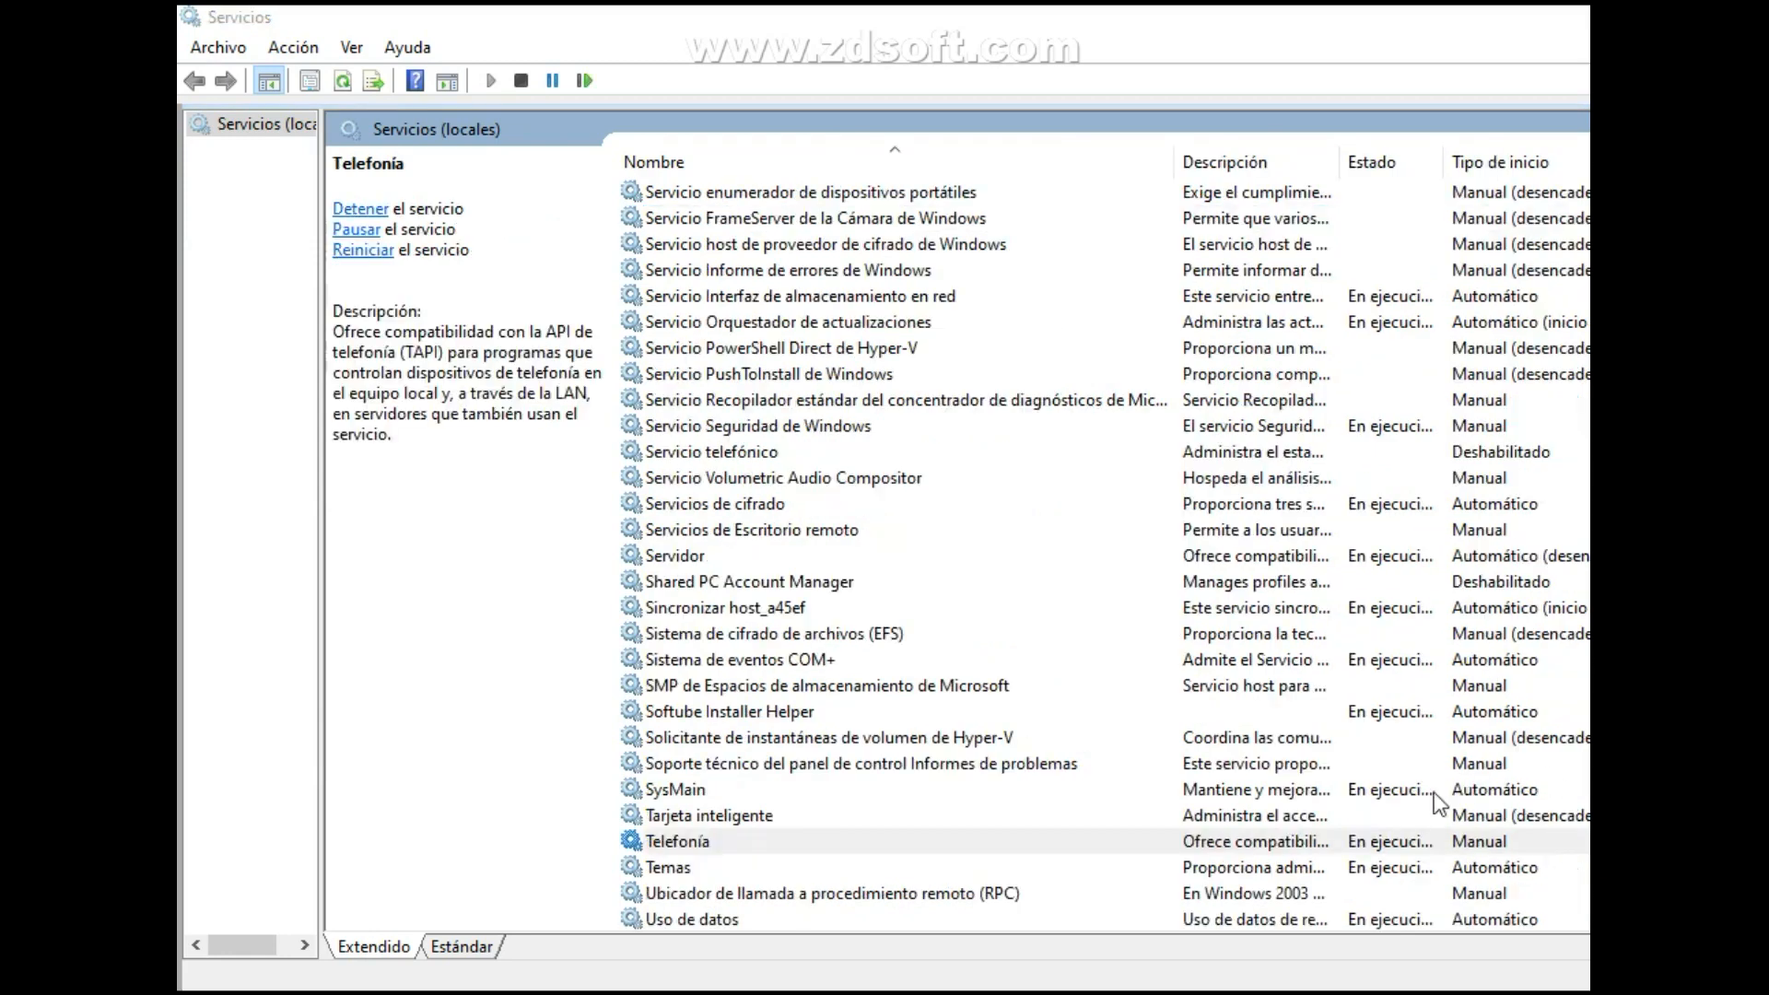
Open the properties of the Telefonía service and read its full description.
double_click(949, 842)
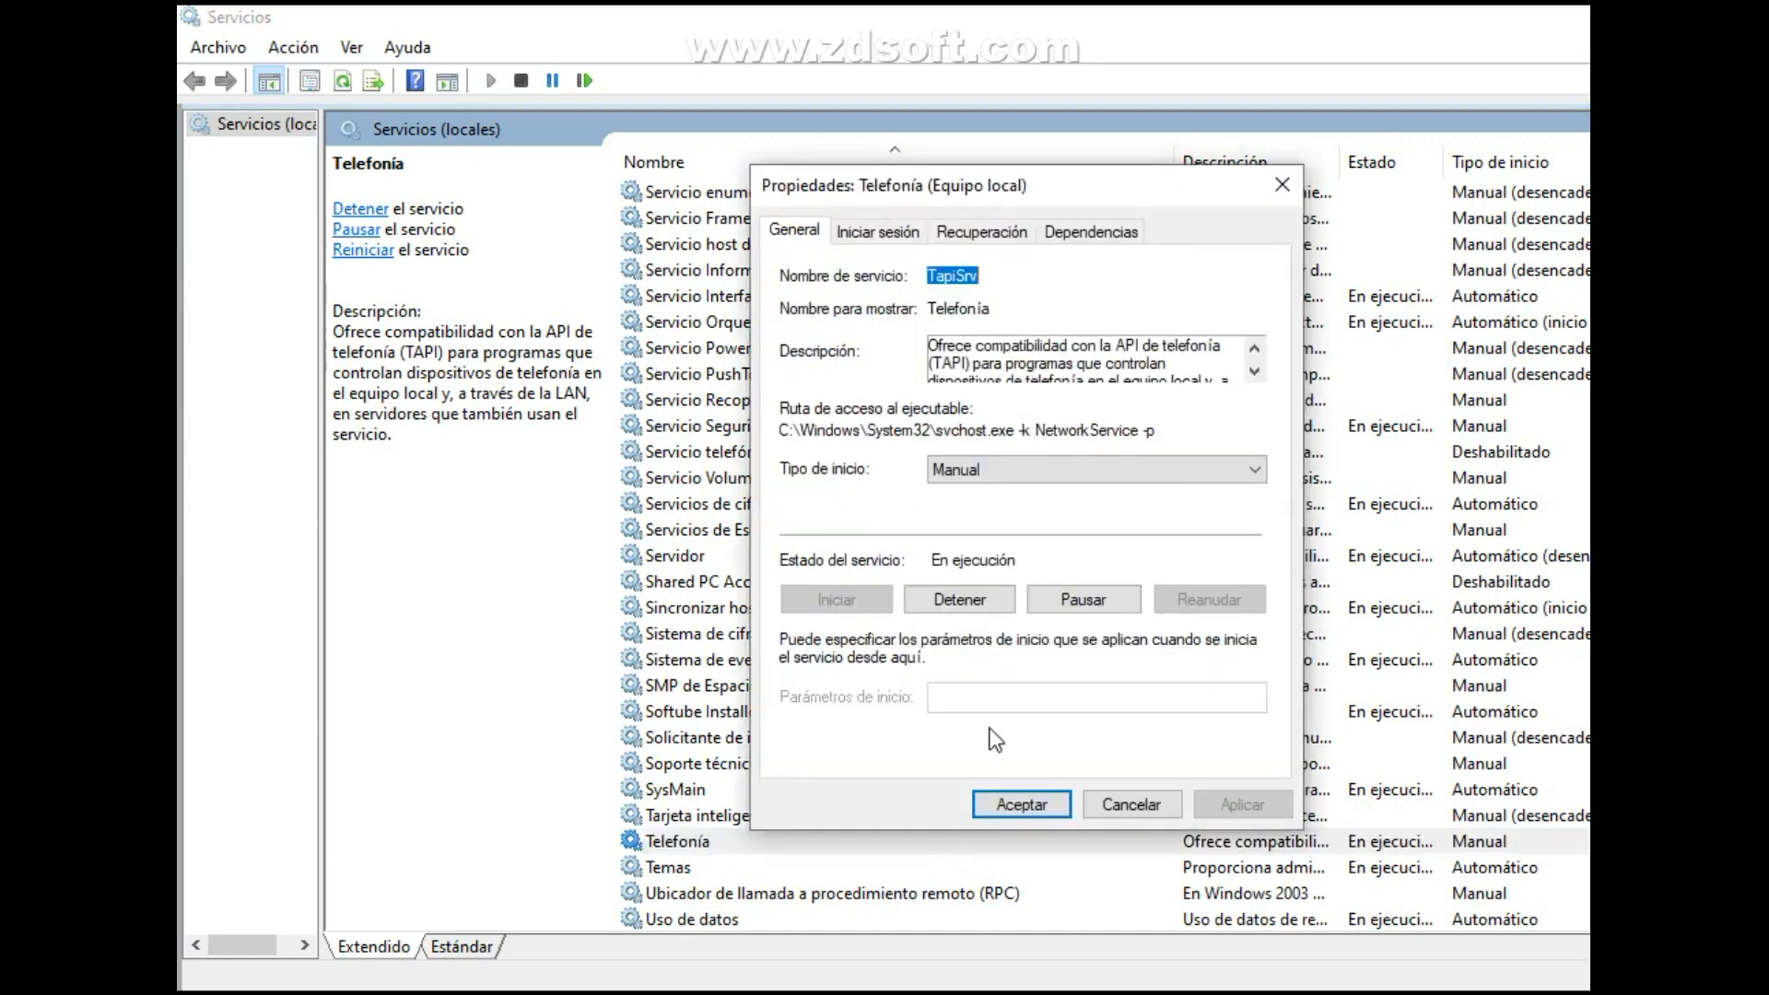
click(1253, 372)
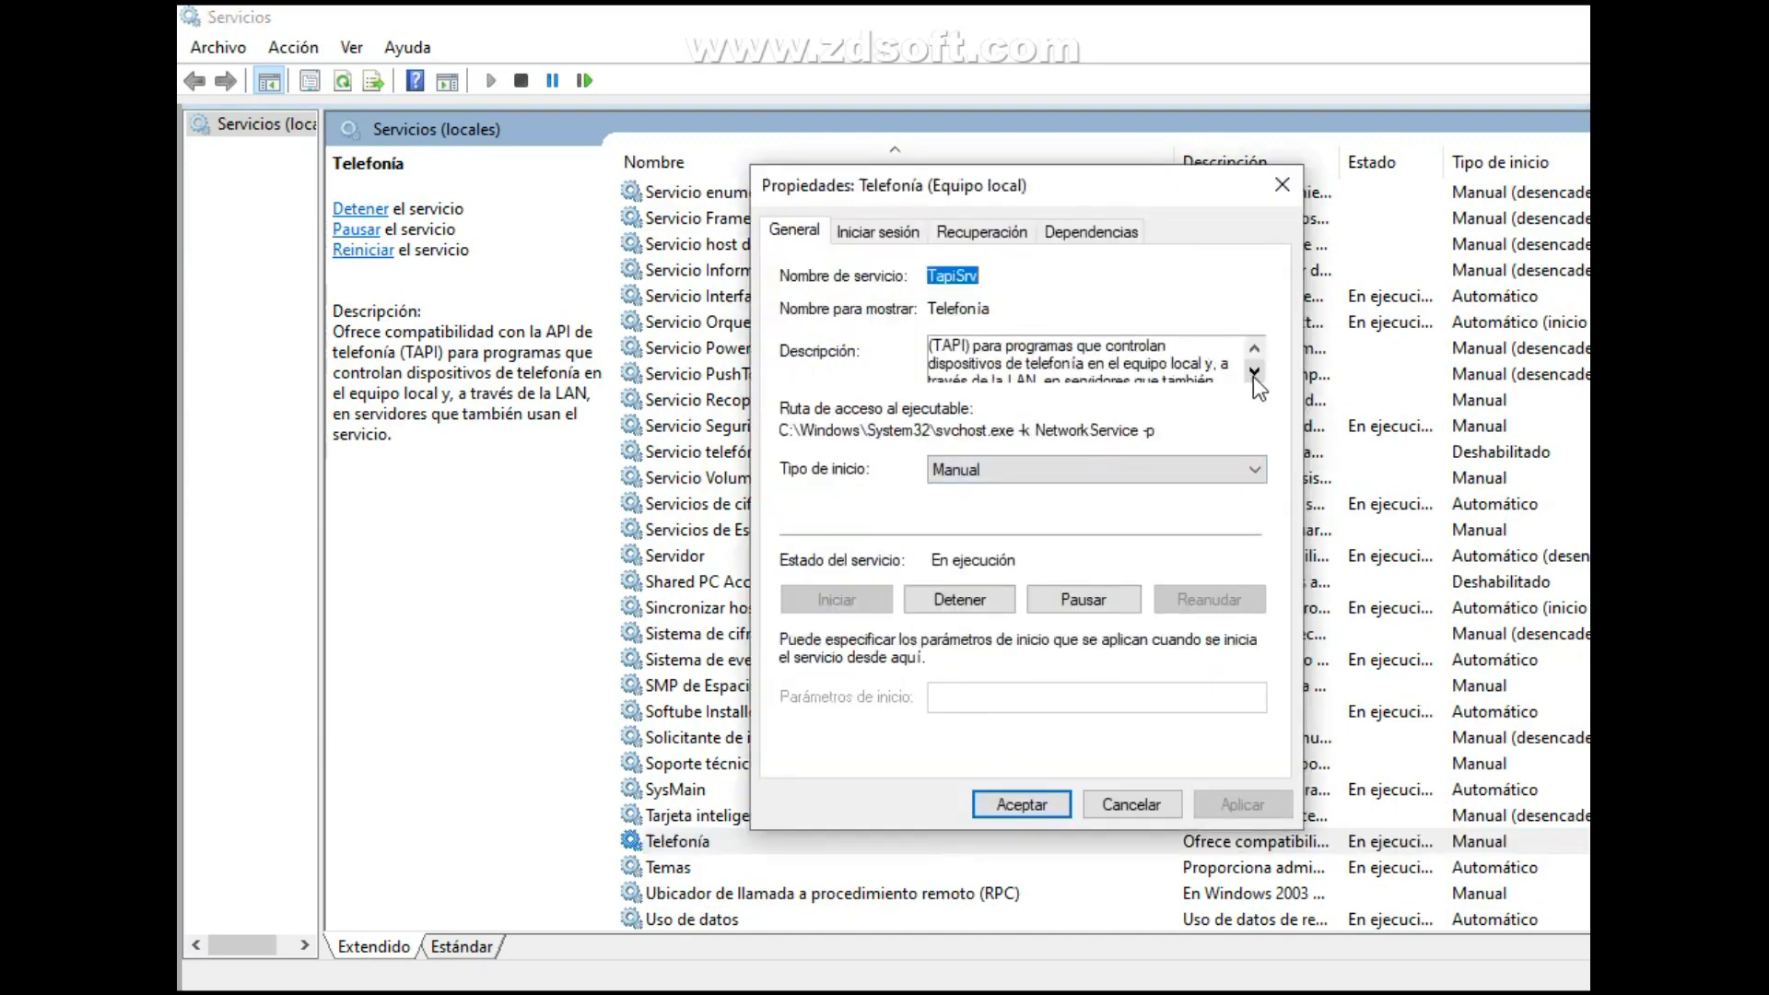
click(1253, 373)
click(1253, 372)
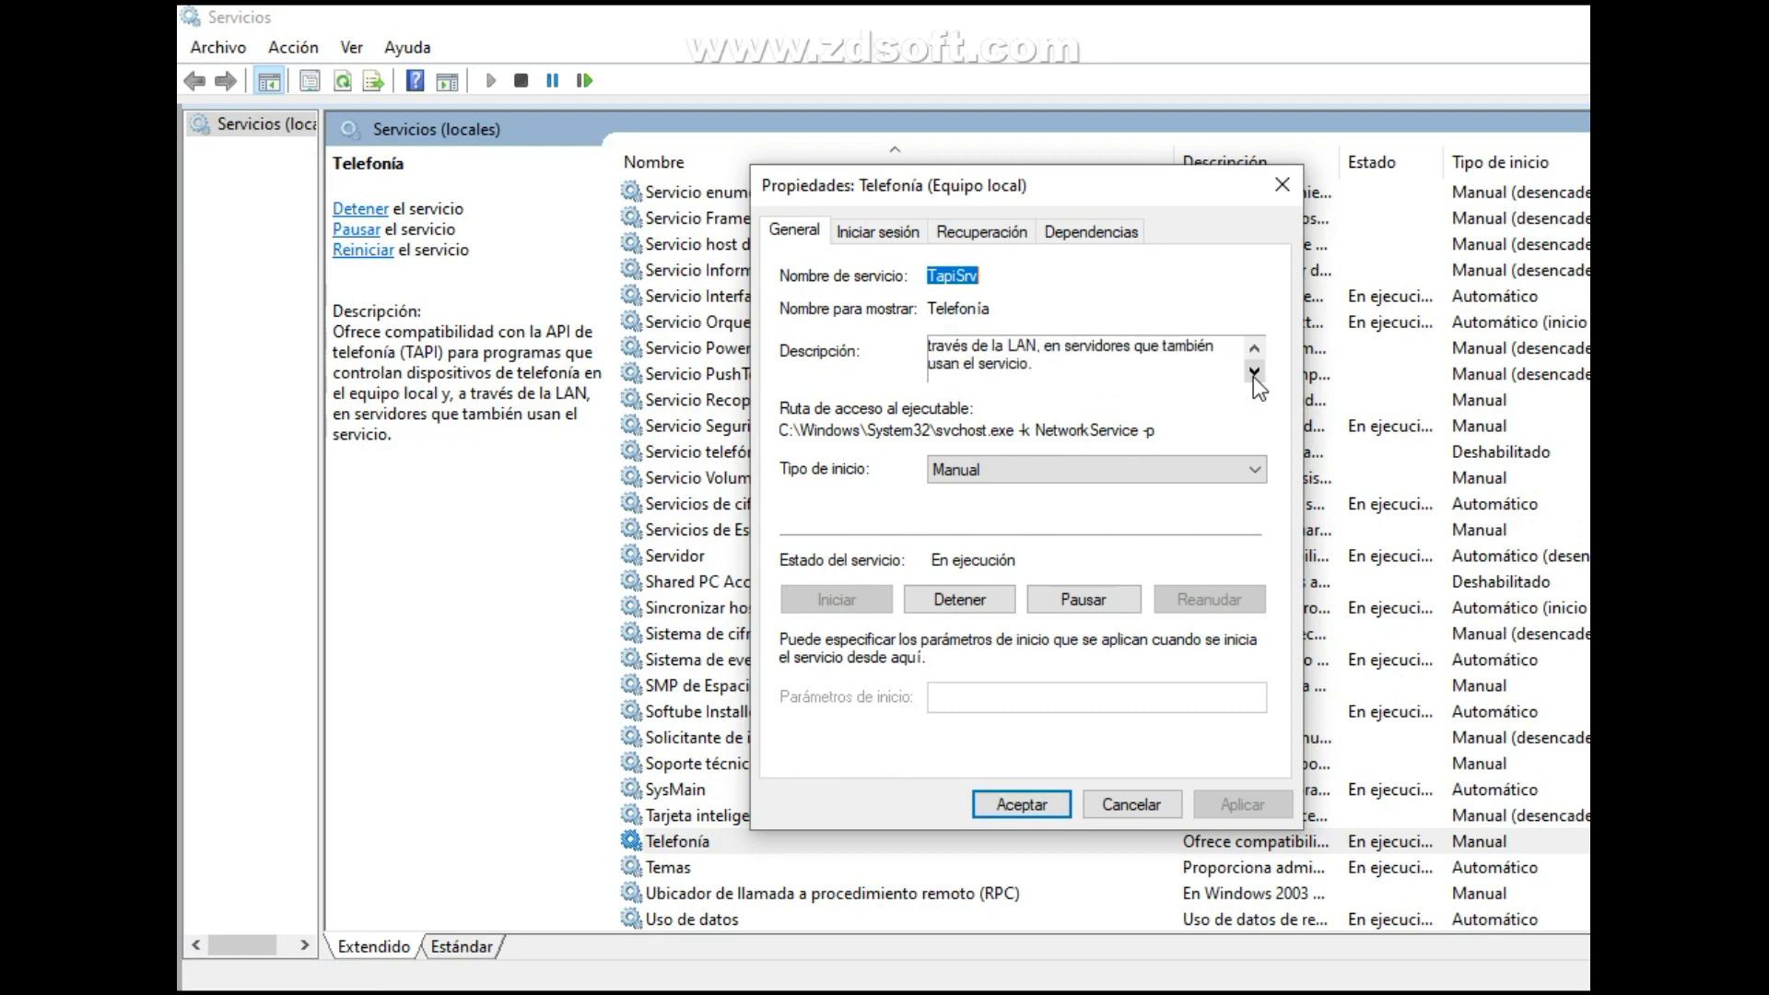
Stop the Telefonía service together with its dependent service, Administrador de conexiones de acceso remoto.
click(993, 598)
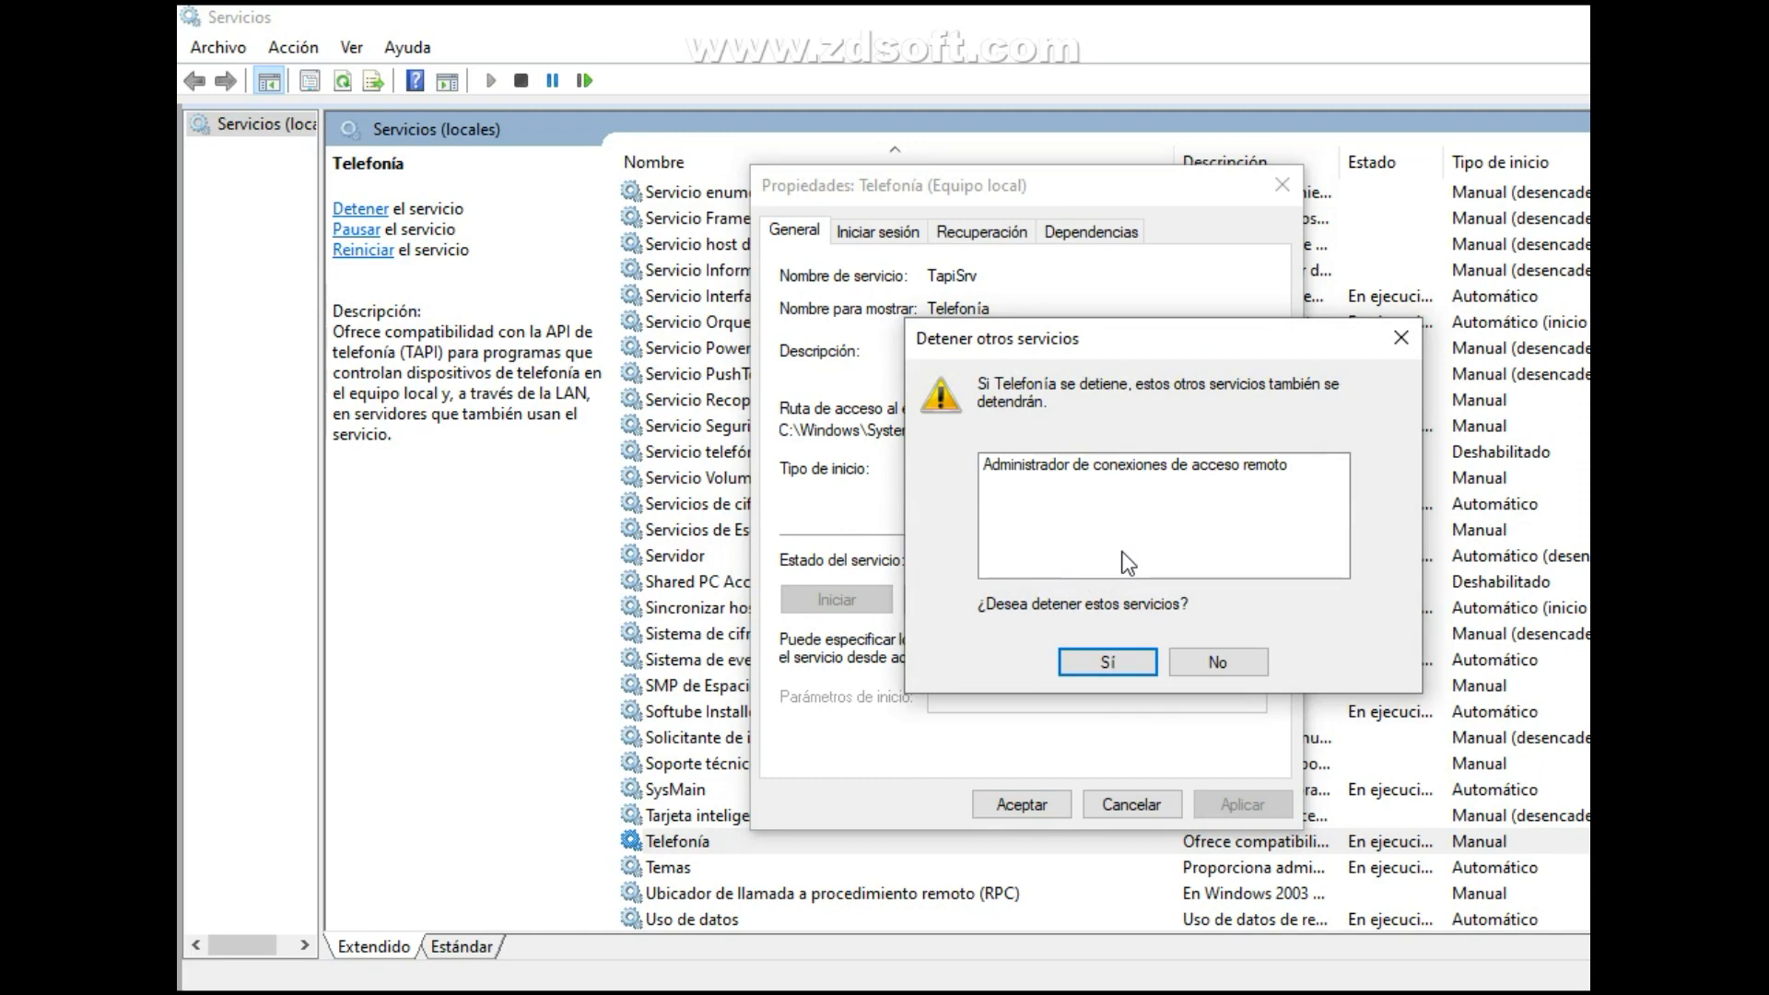
click(1135, 659)
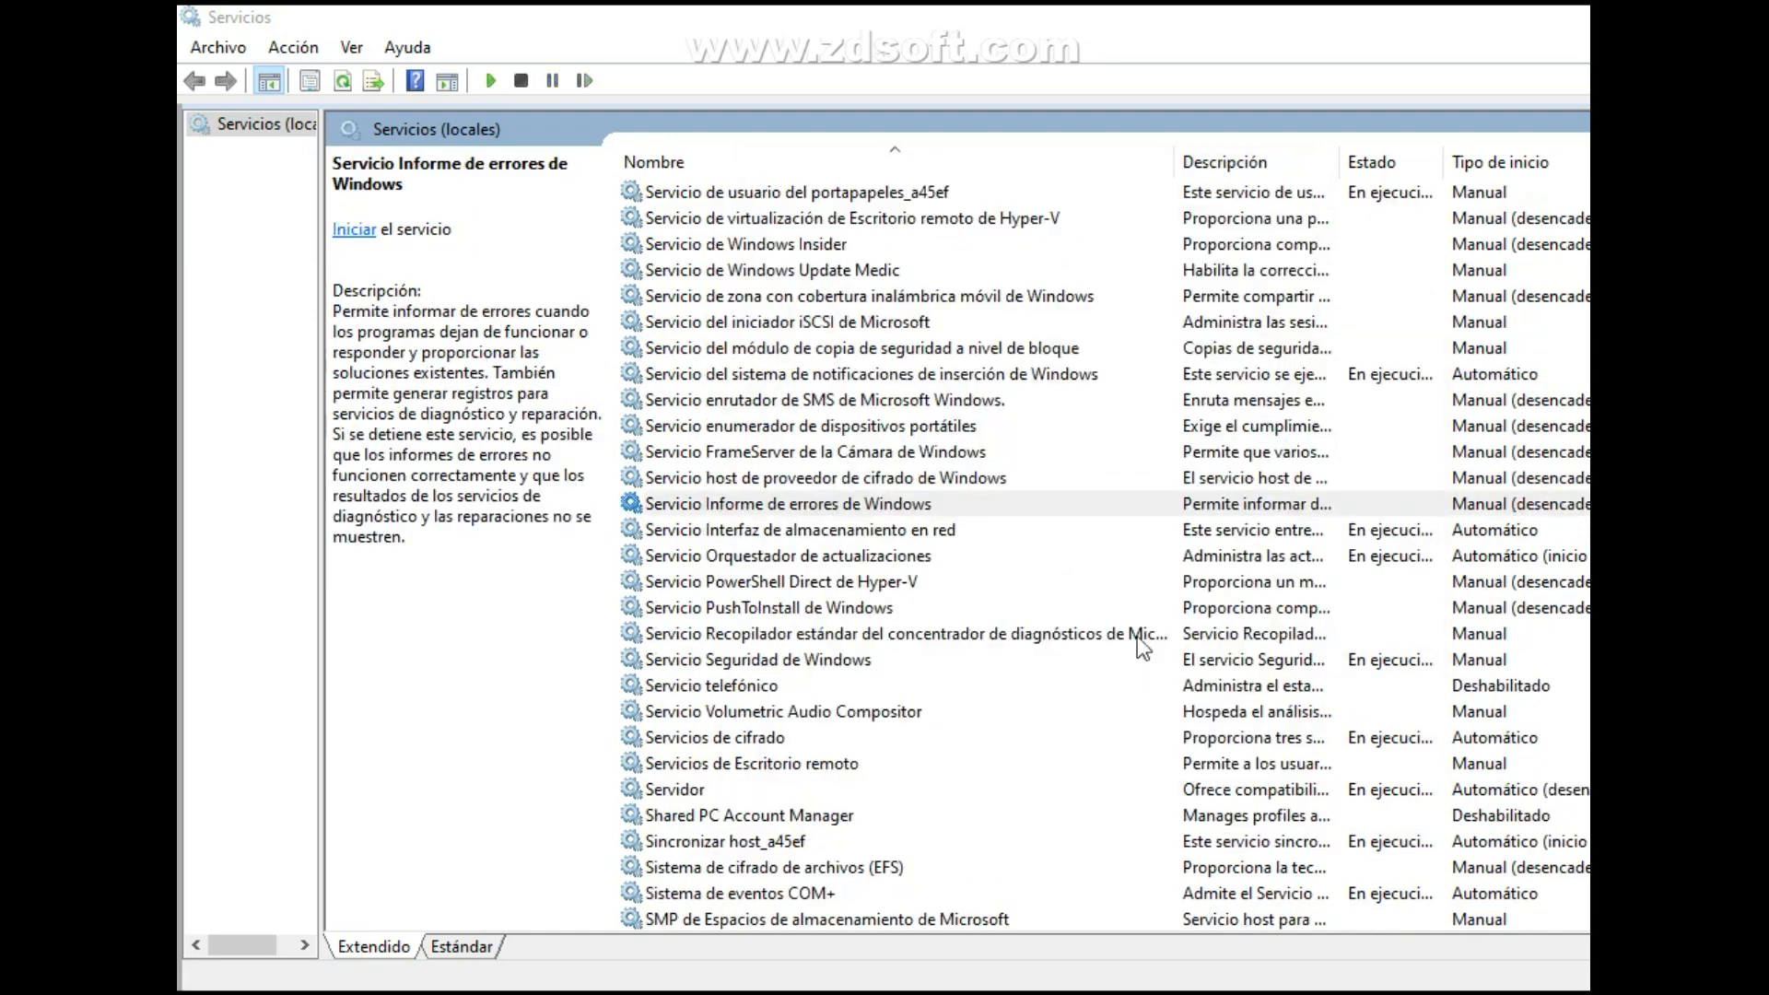
click(1144, 607)
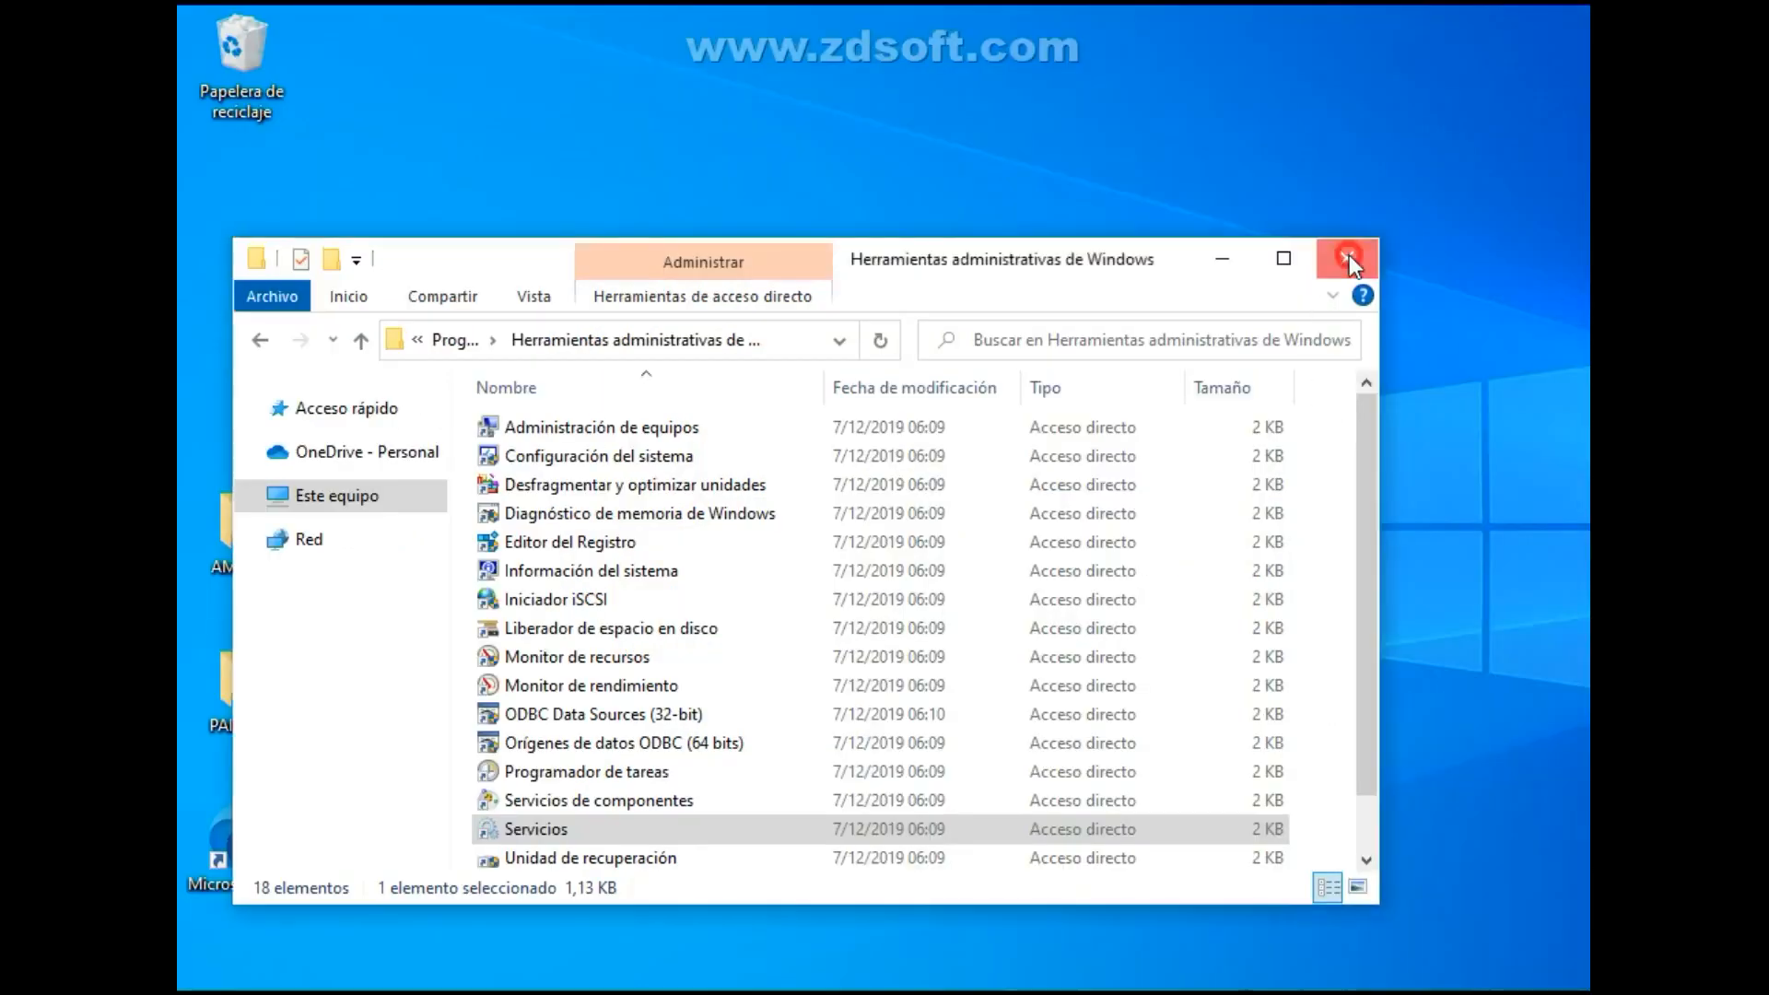
Close the Herramientas administrativas de Windows folder and refresh the desktop.
click(1349, 254)
right_click(855, 409)
click(922, 485)
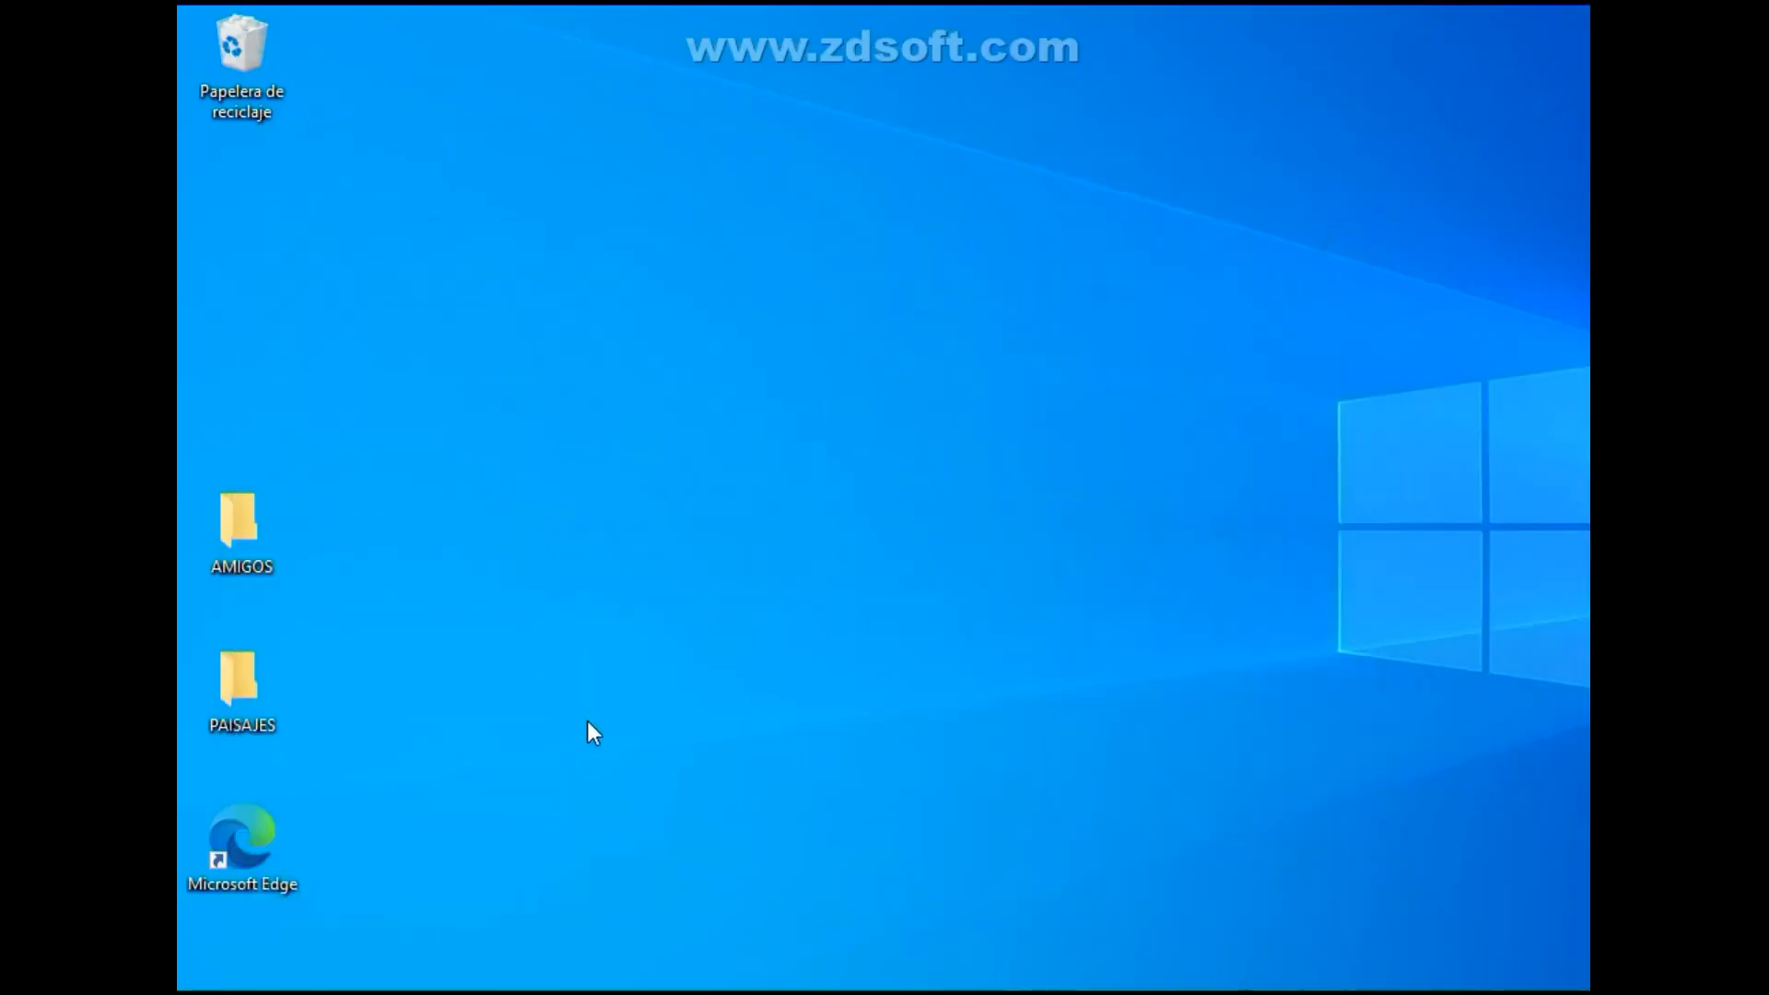
Open the properties of Disco local (C:) from Este equipo in File Explorer.
key(super+e)
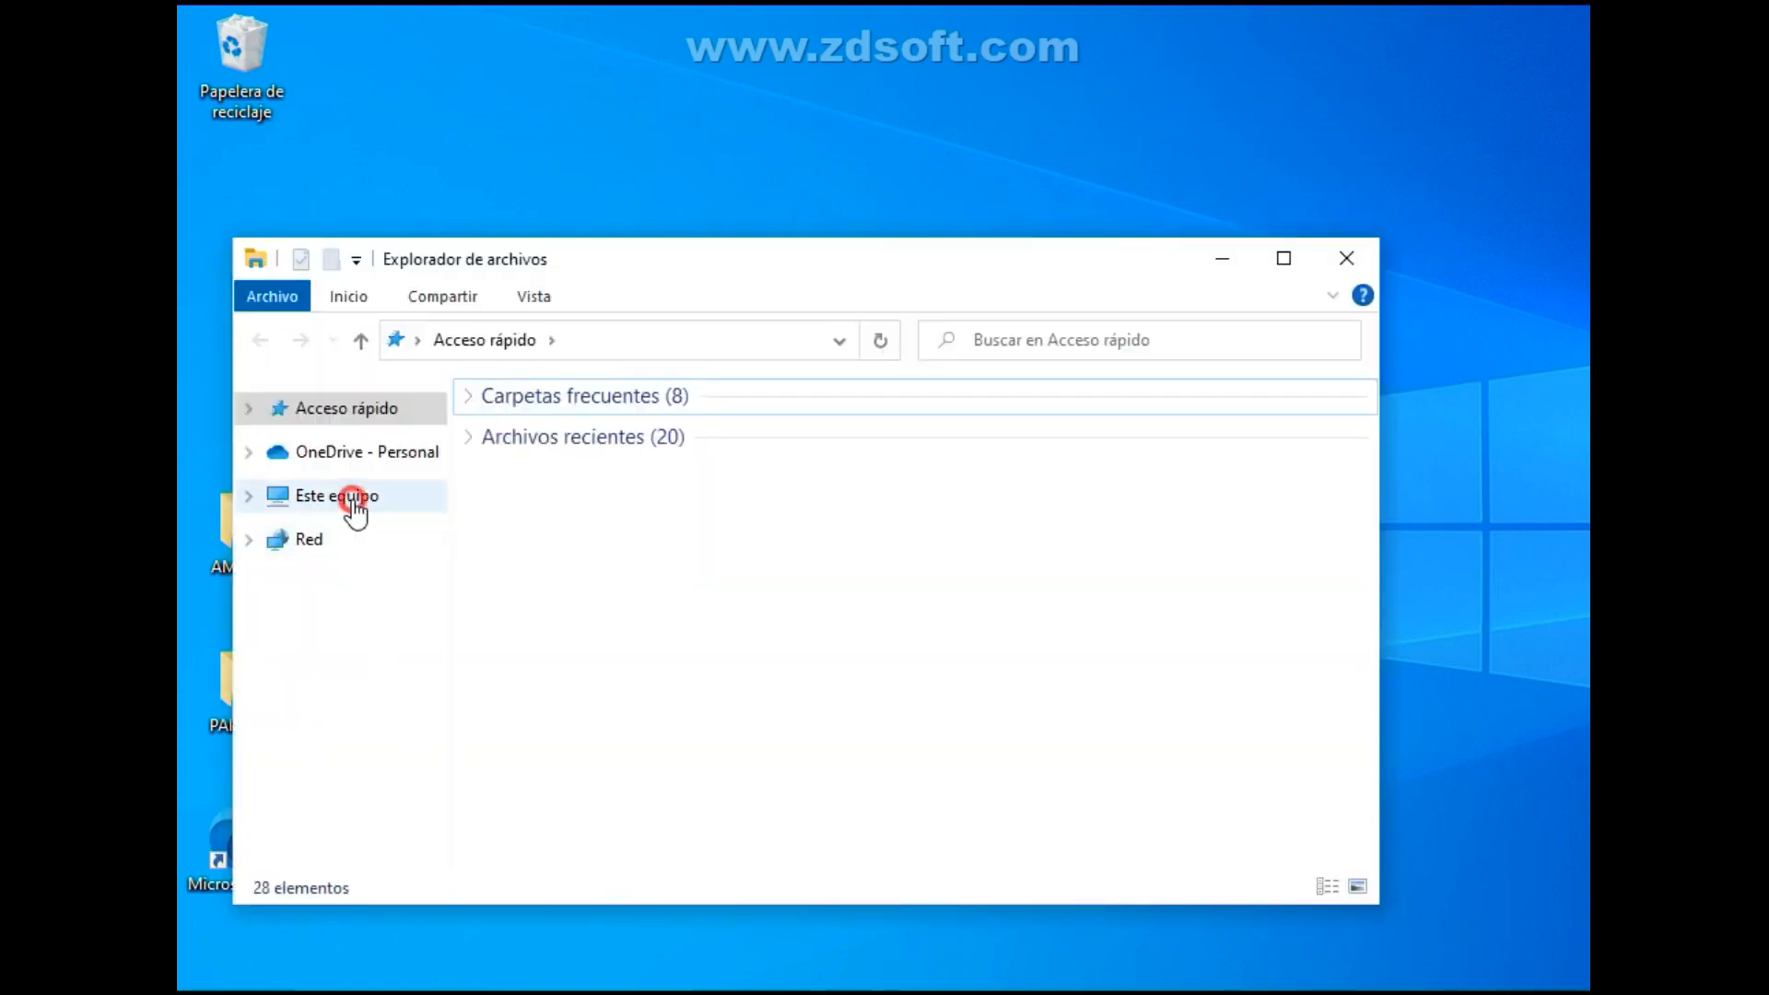
click(349, 502)
click(612, 790)
right_click(623, 782)
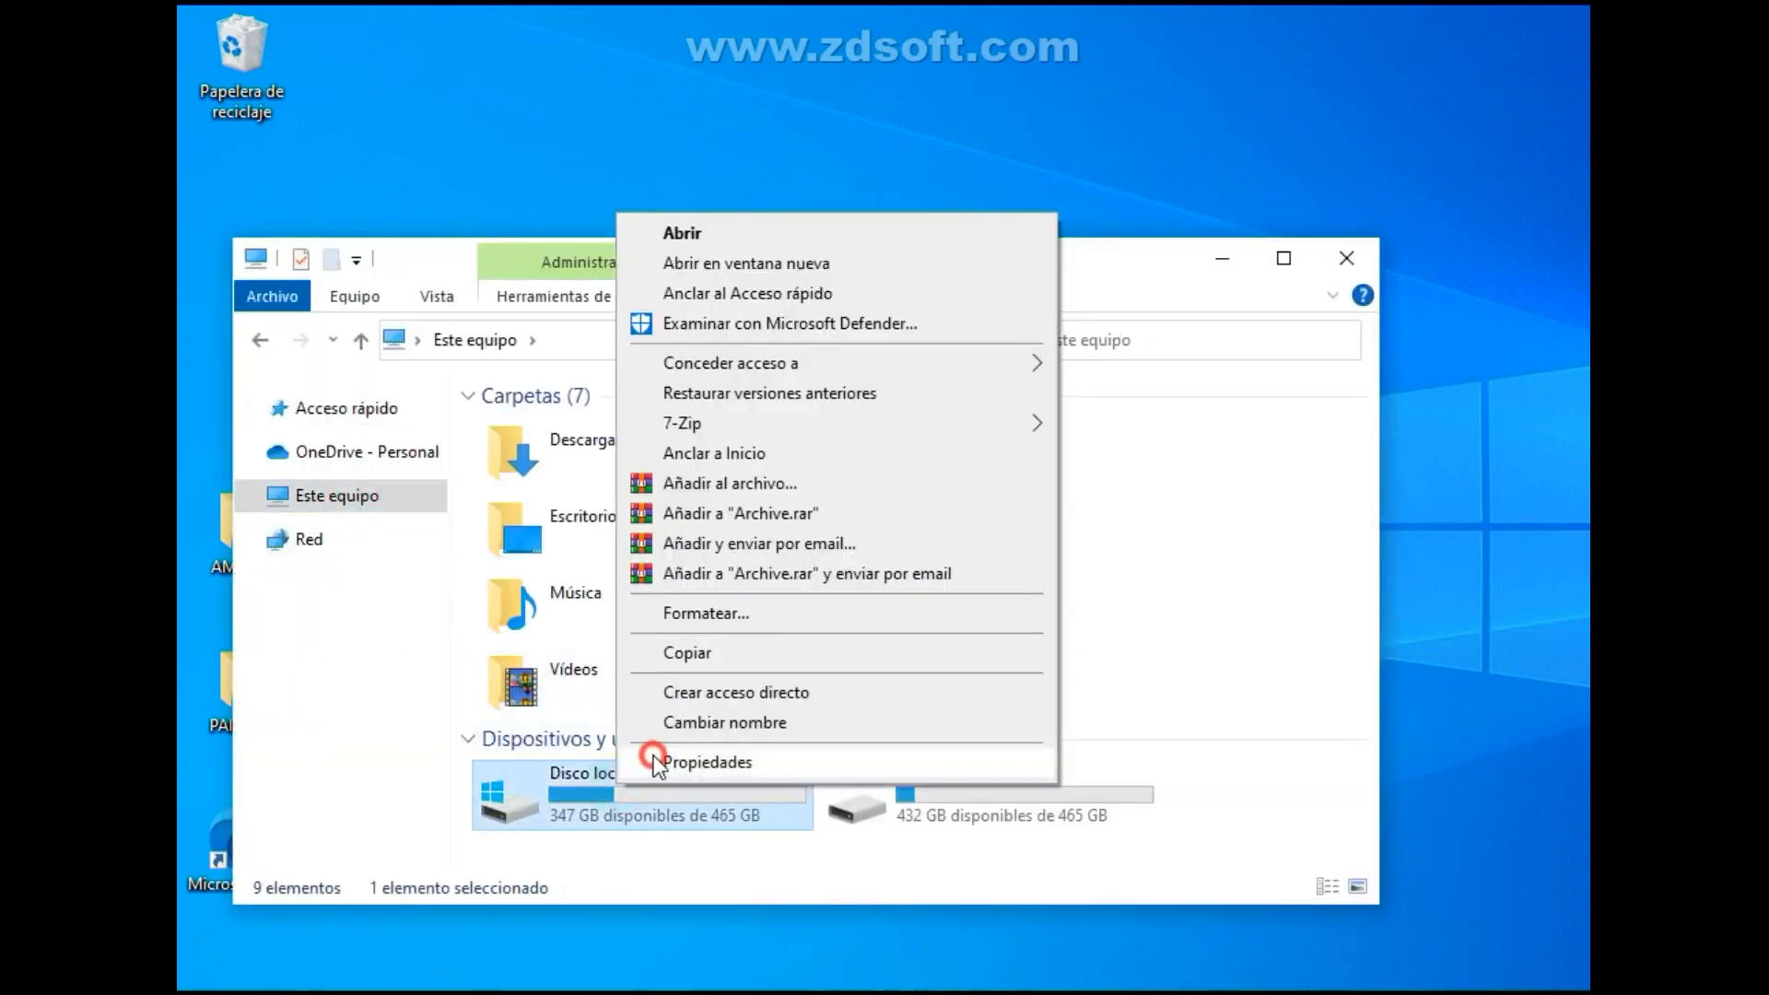
click(651, 816)
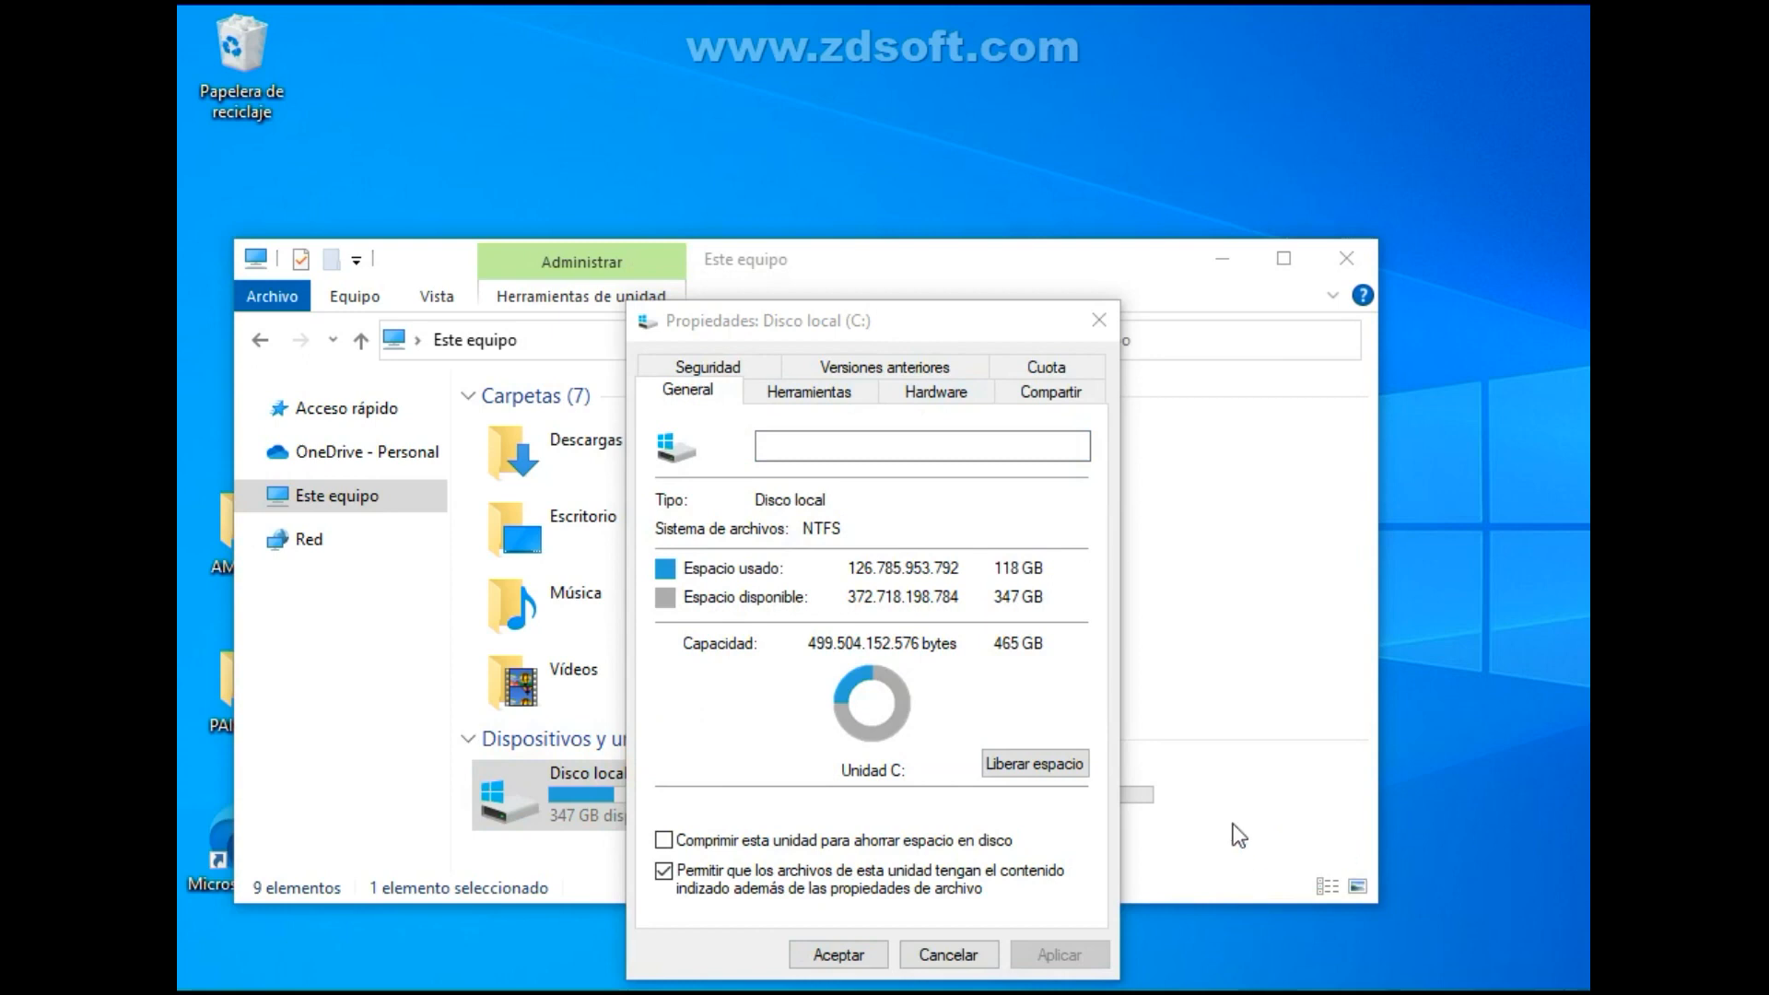
Start the disk space cleanup for the C: drive from its properties.
drag(905, 323, 933, 300)
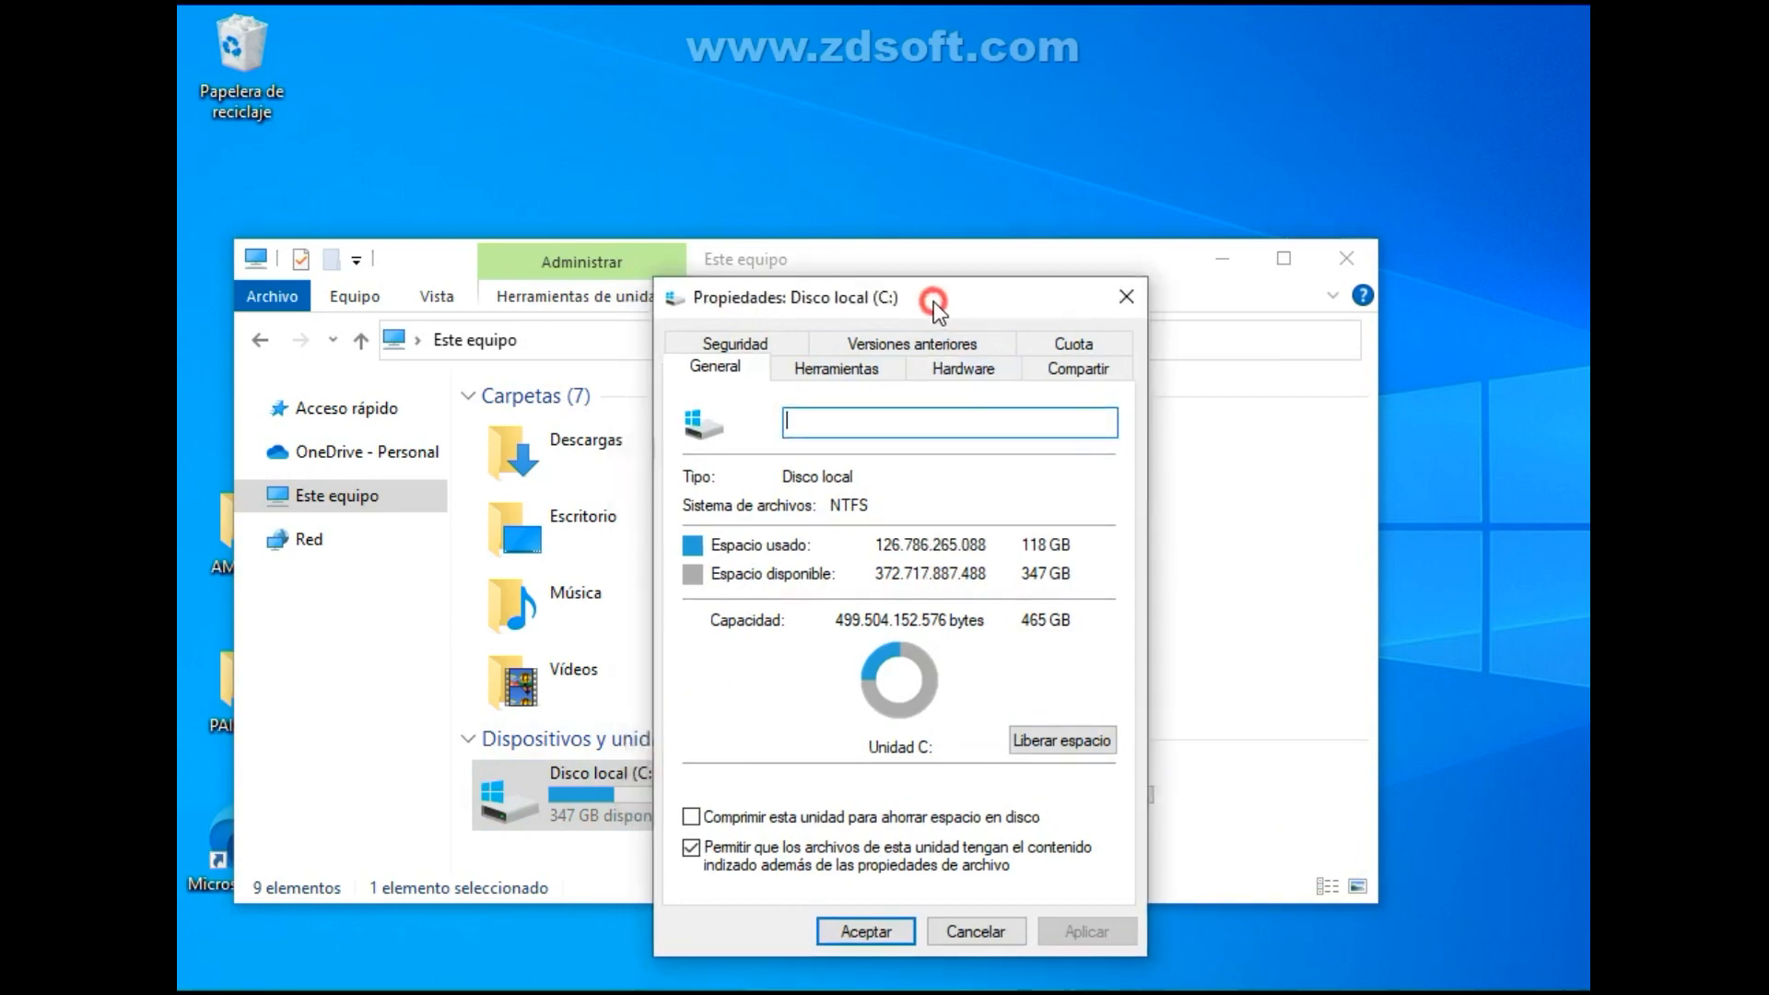
click(1061, 737)
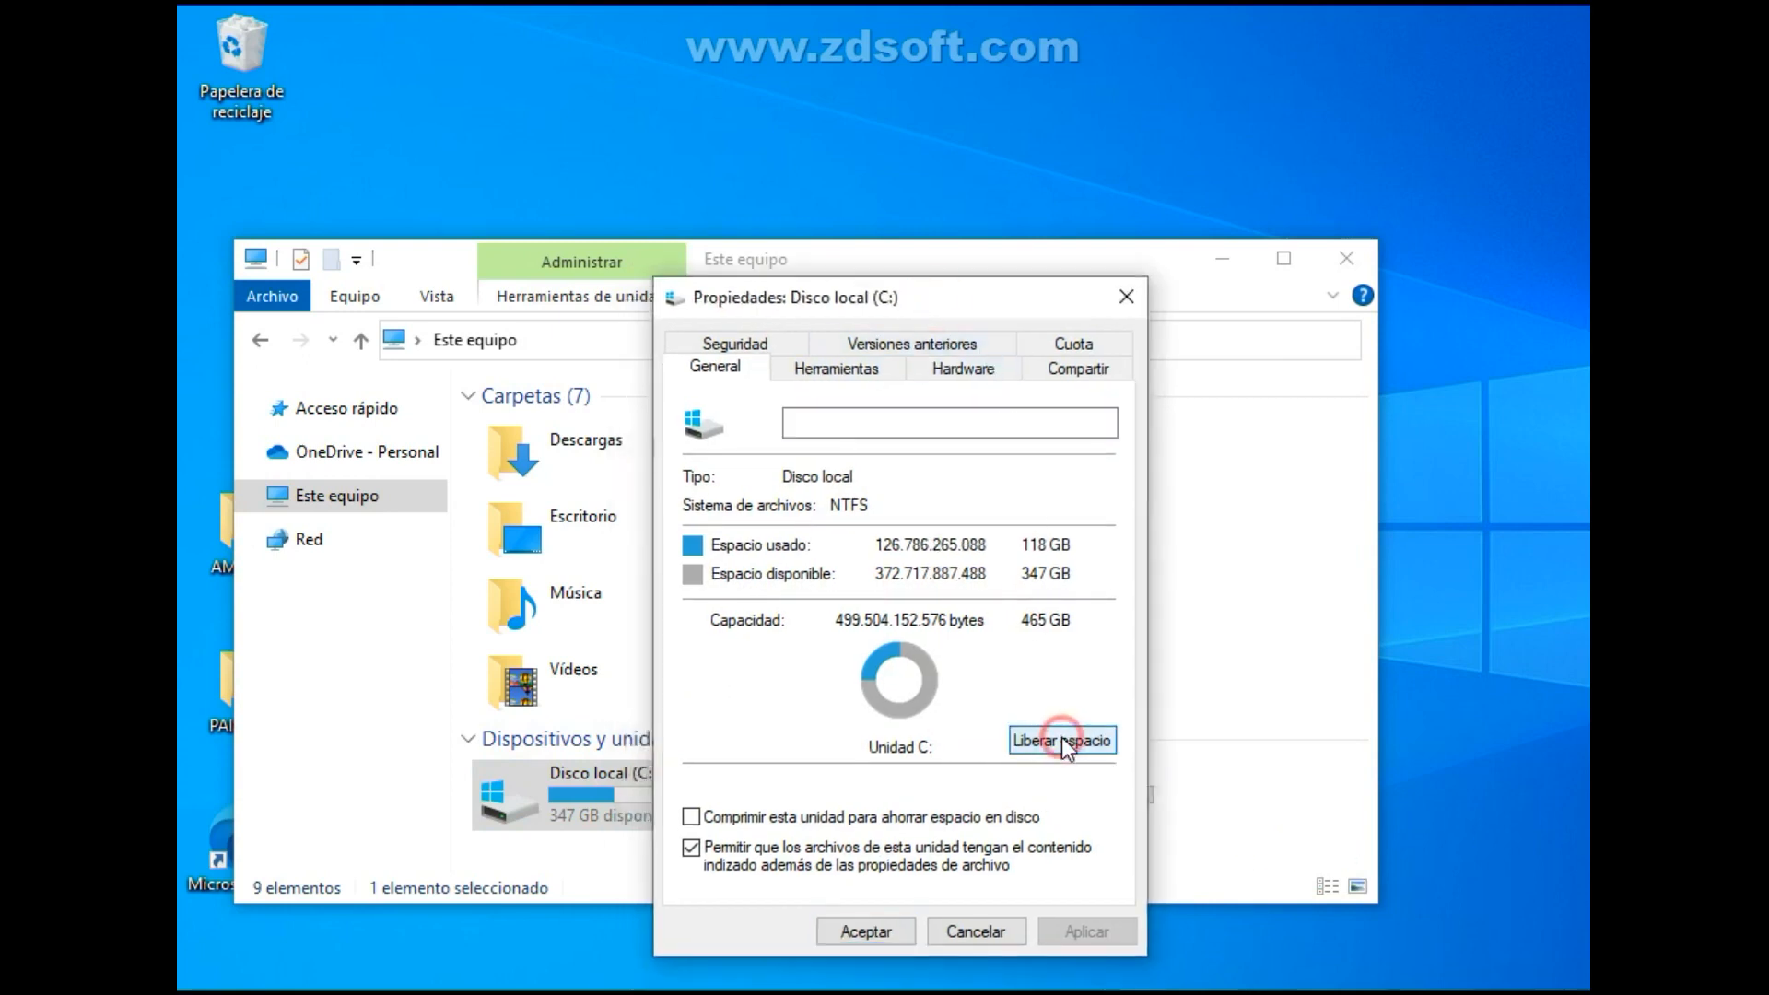
drag(1151, 414, 1225, 403)
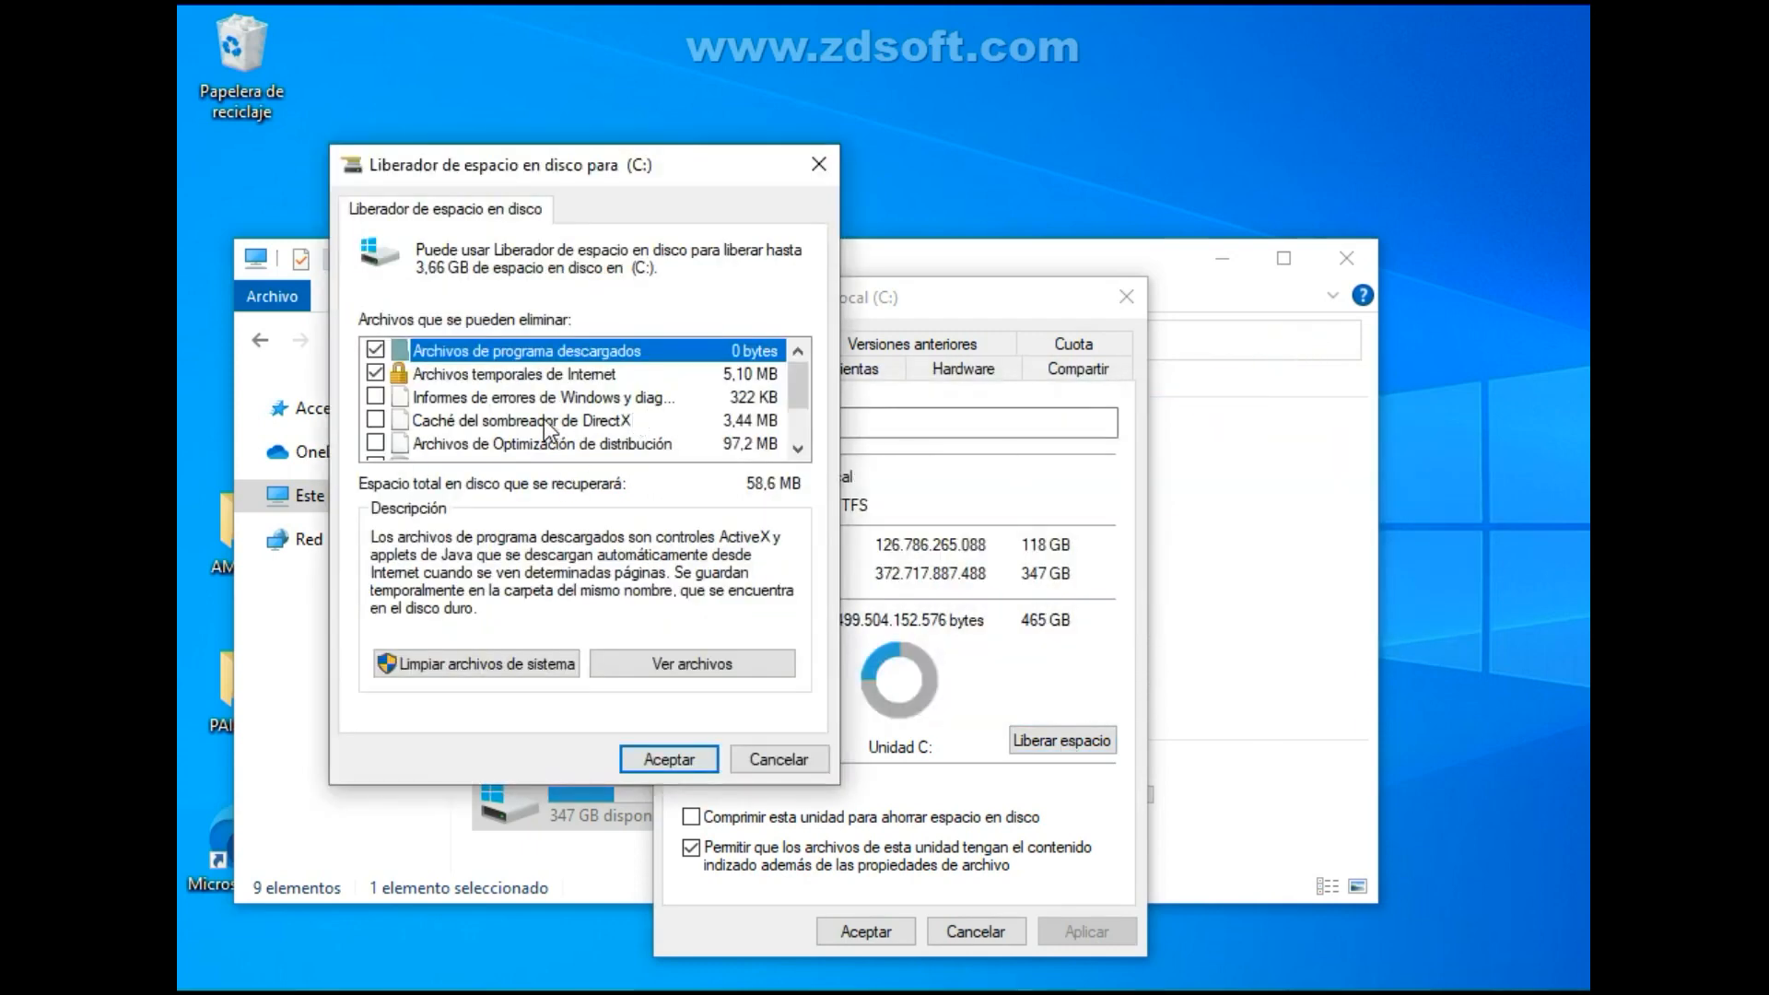
Mark Windows error reports, Caché del sombreador de DirectX and Archivos de Optimización de distribución for deletion.
click(642, 400)
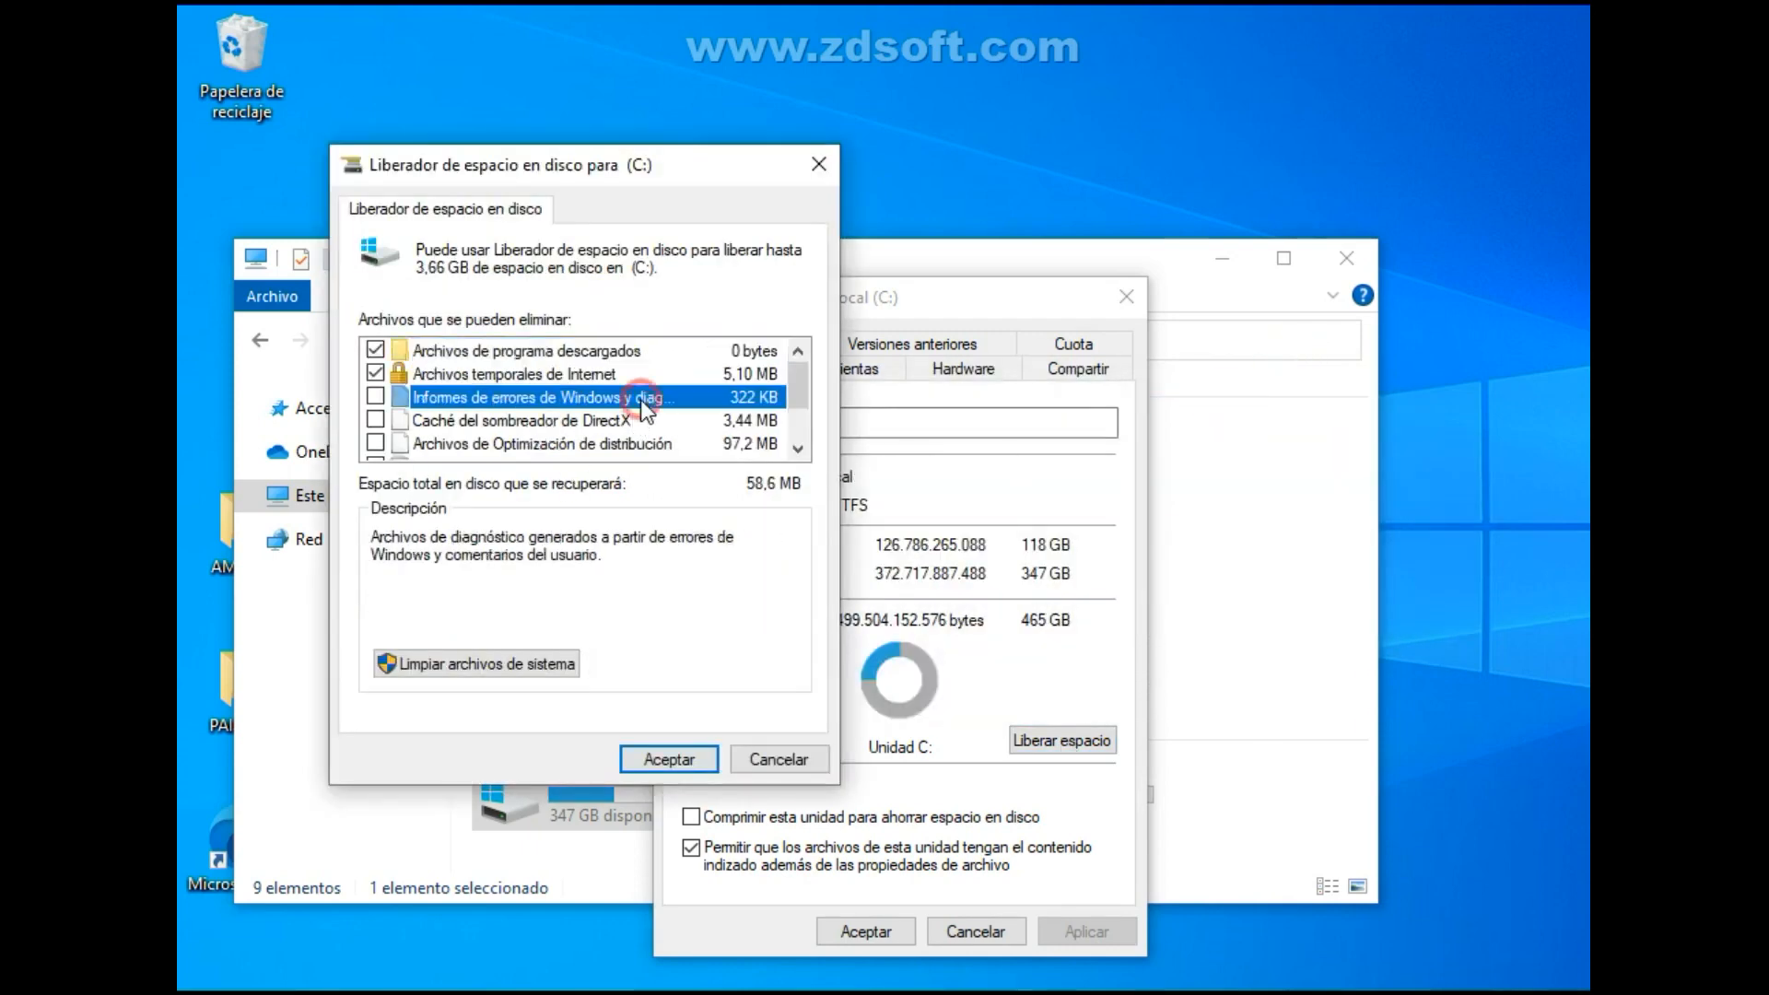
click(375, 397)
click(375, 420)
scroll(425, 427, down, 1)
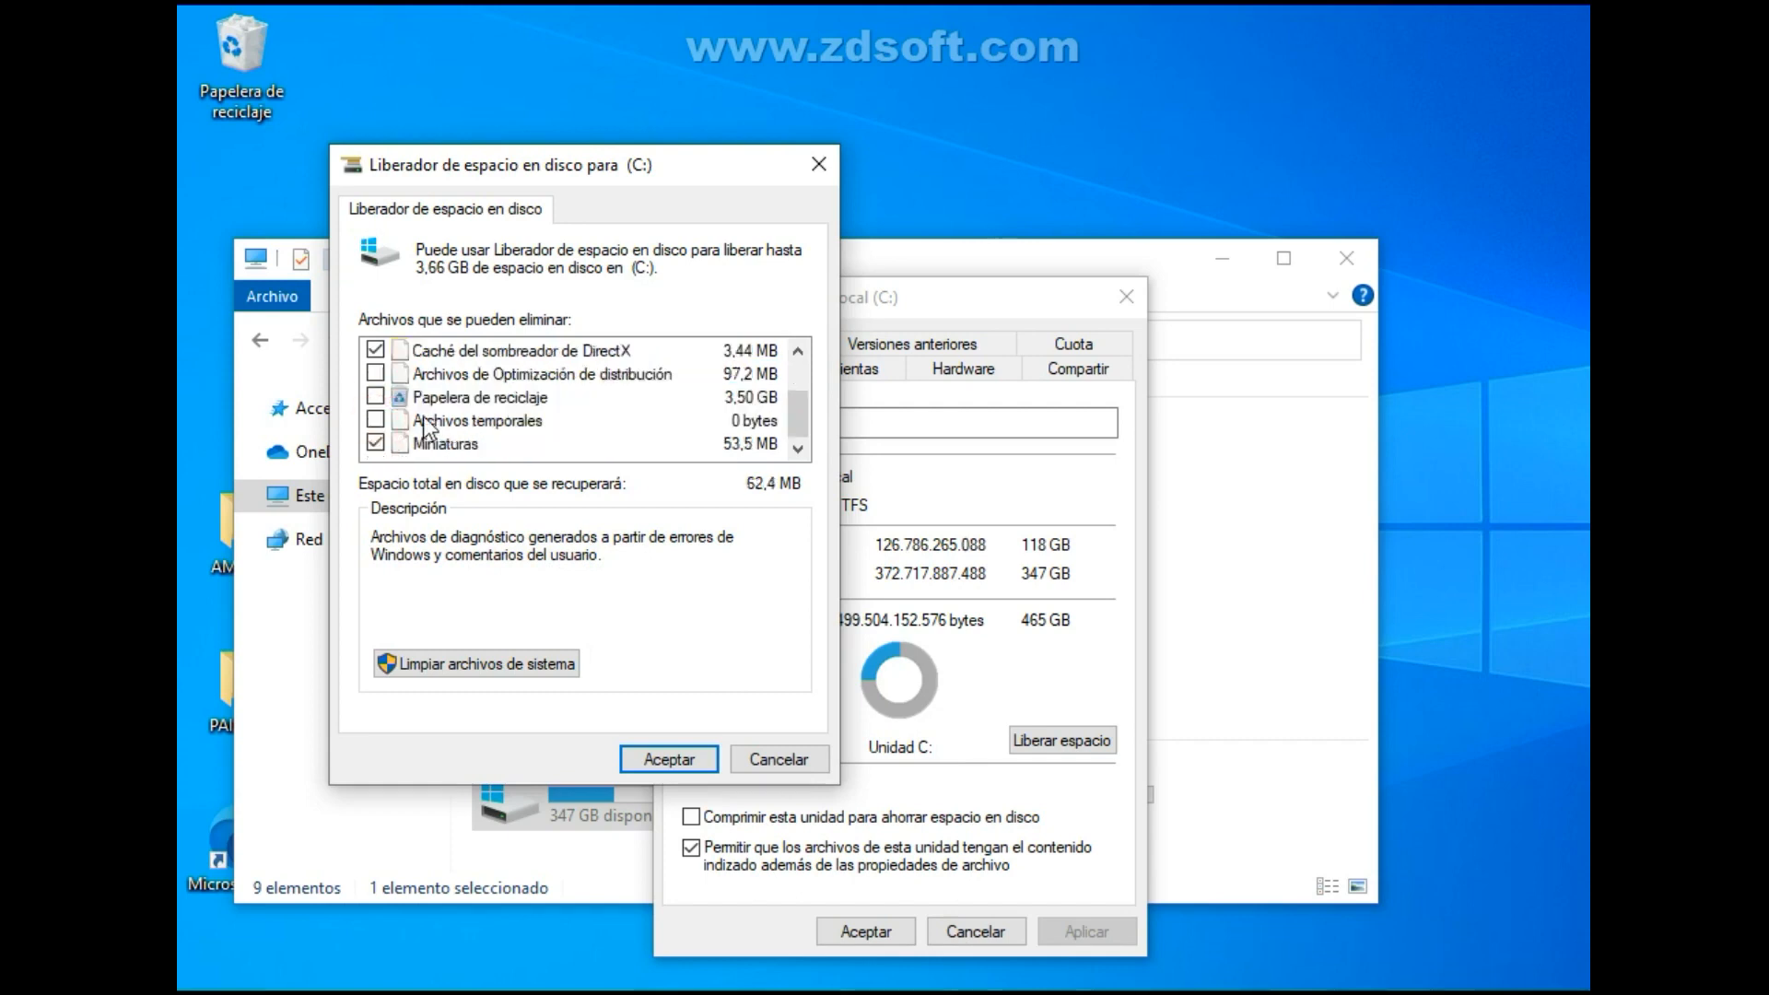
click(375, 373)
Extend the cleanup to system files and mark Windows update cleanup, Antivirus de Microsoft Defender, and the error memory dump and minidump files.
click(539, 665)
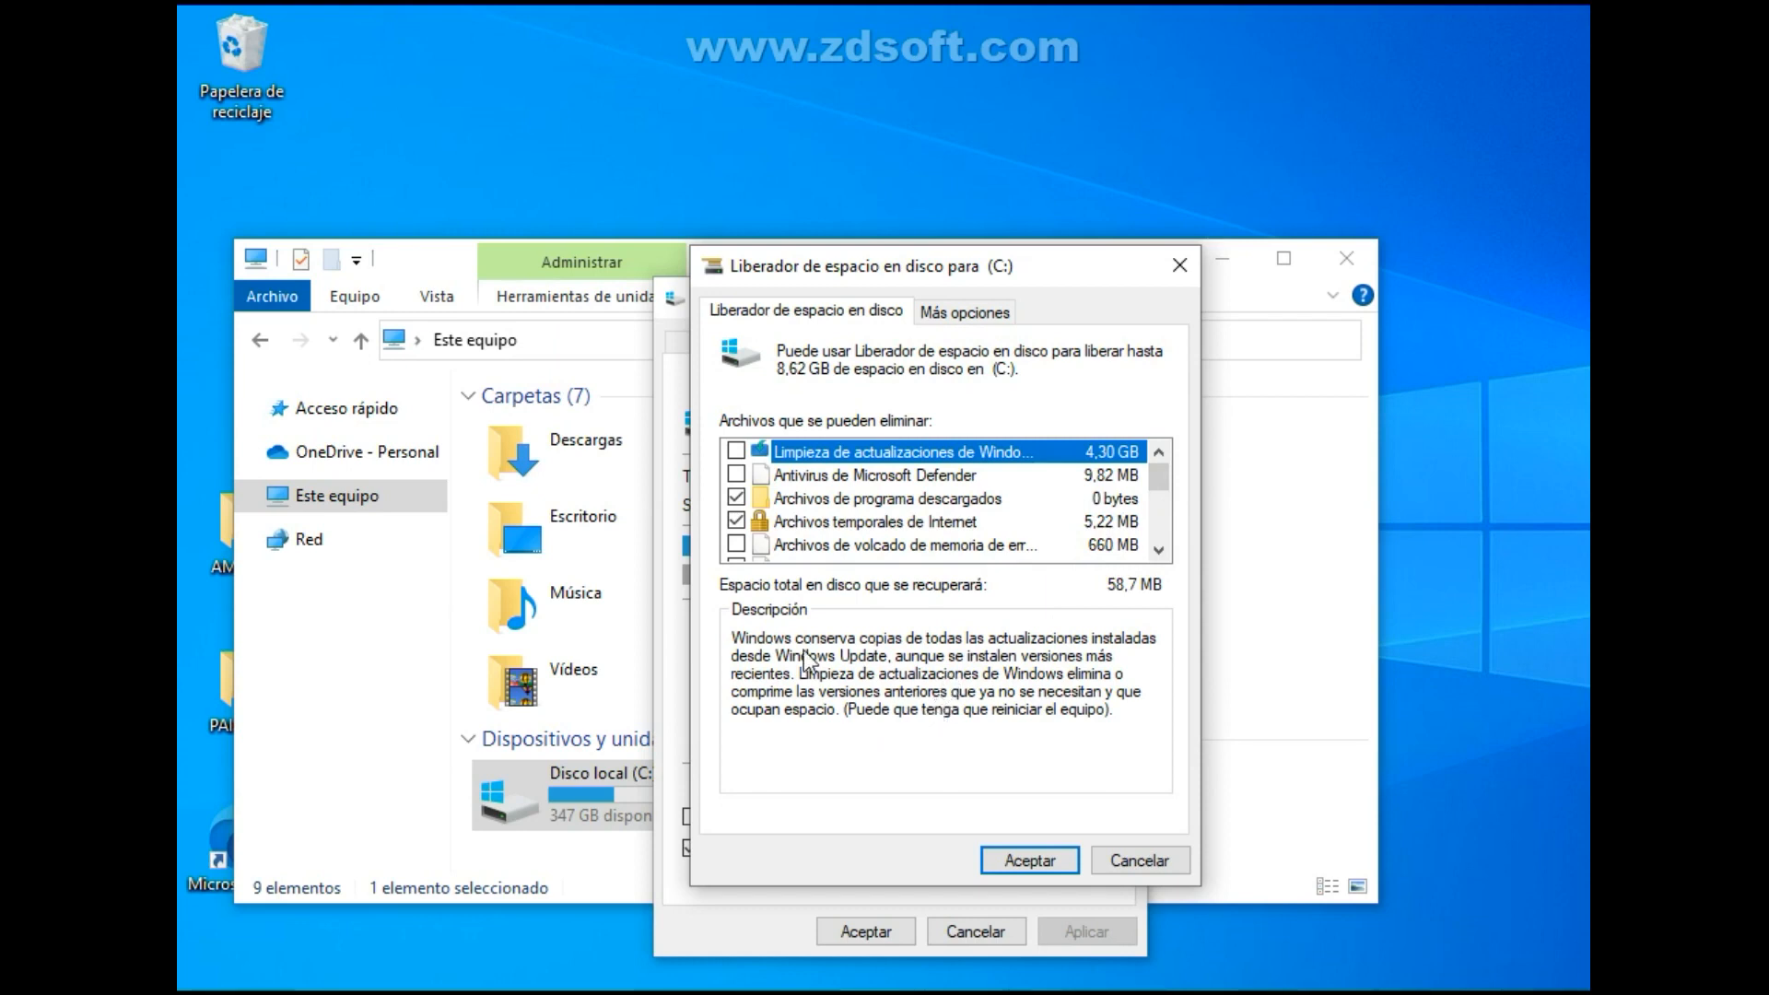
click(736, 450)
click(736, 474)
scroll(798, 497, down, 1)
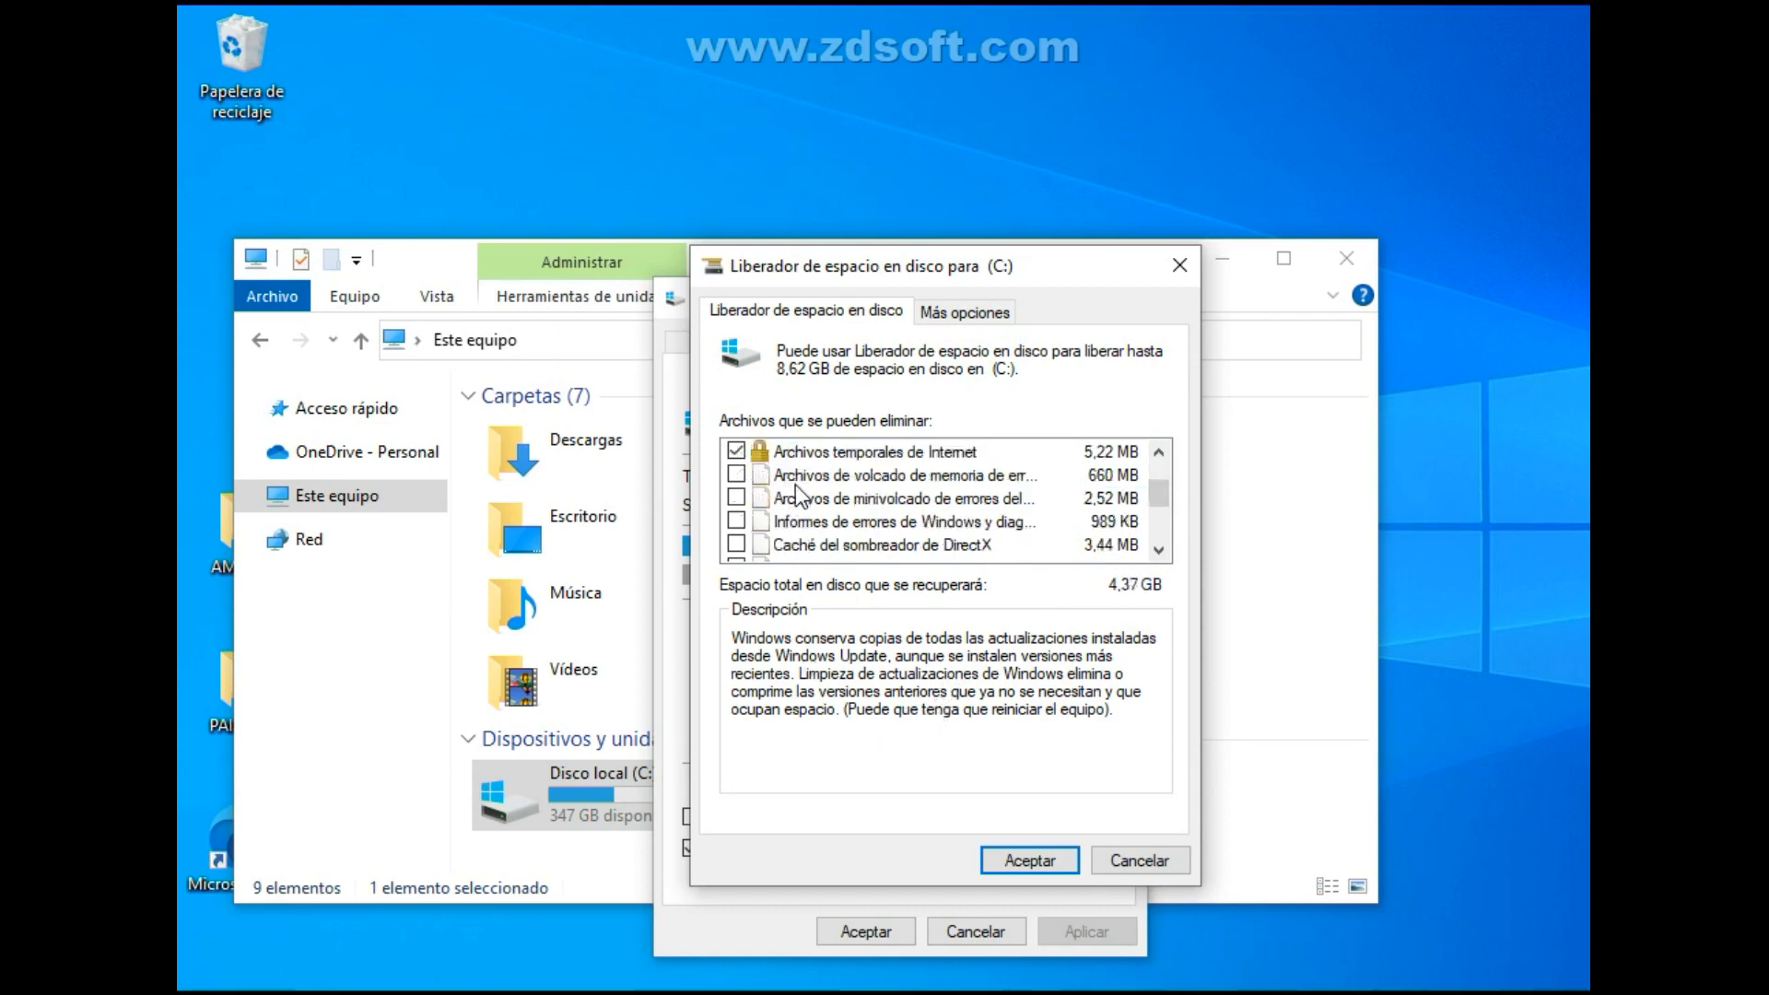
click(736, 475)
click(736, 498)
Include the Windows error reports and Caché del sombreador de DirectX in the system file cleanup.
scroll(749, 518, down, 1)
scroll(749, 518, up, 1)
click(736, 521)
click(737, 543)
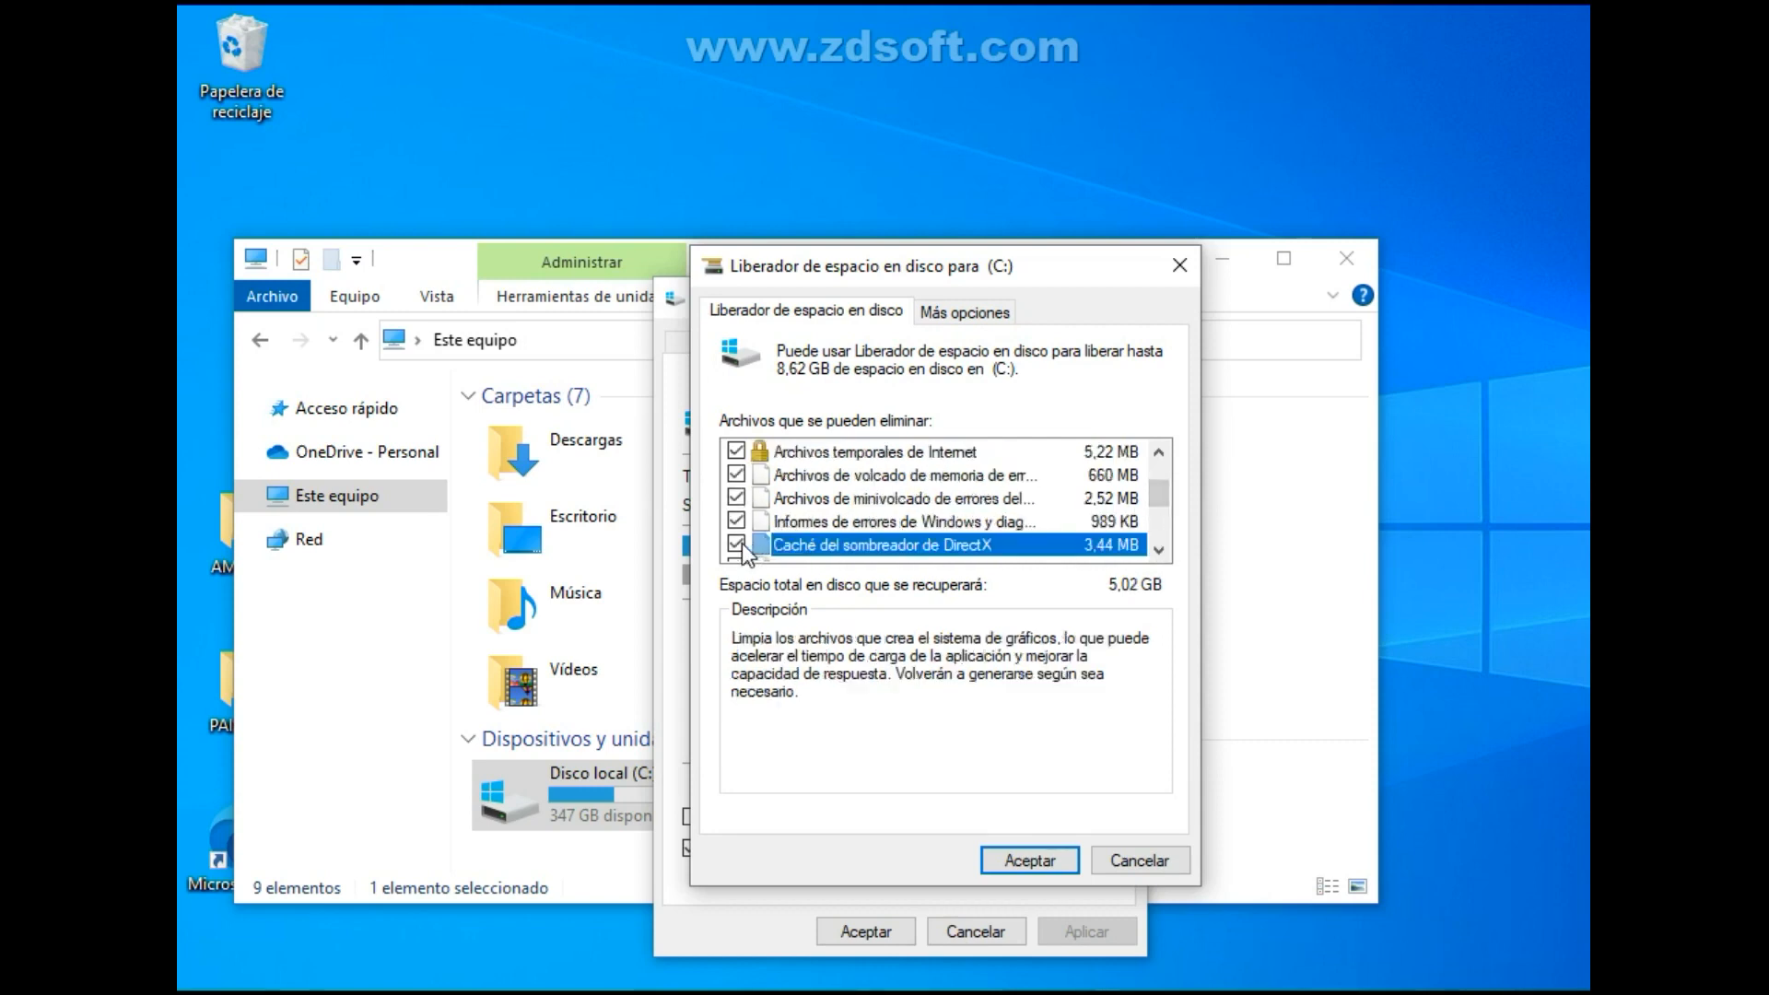
Mark the delivery optimization files, device driver packages and language resource files too, and permanently delete all marked files.
scroll(743, 544, down, 1)
click(736, 497)
click(736, 544)
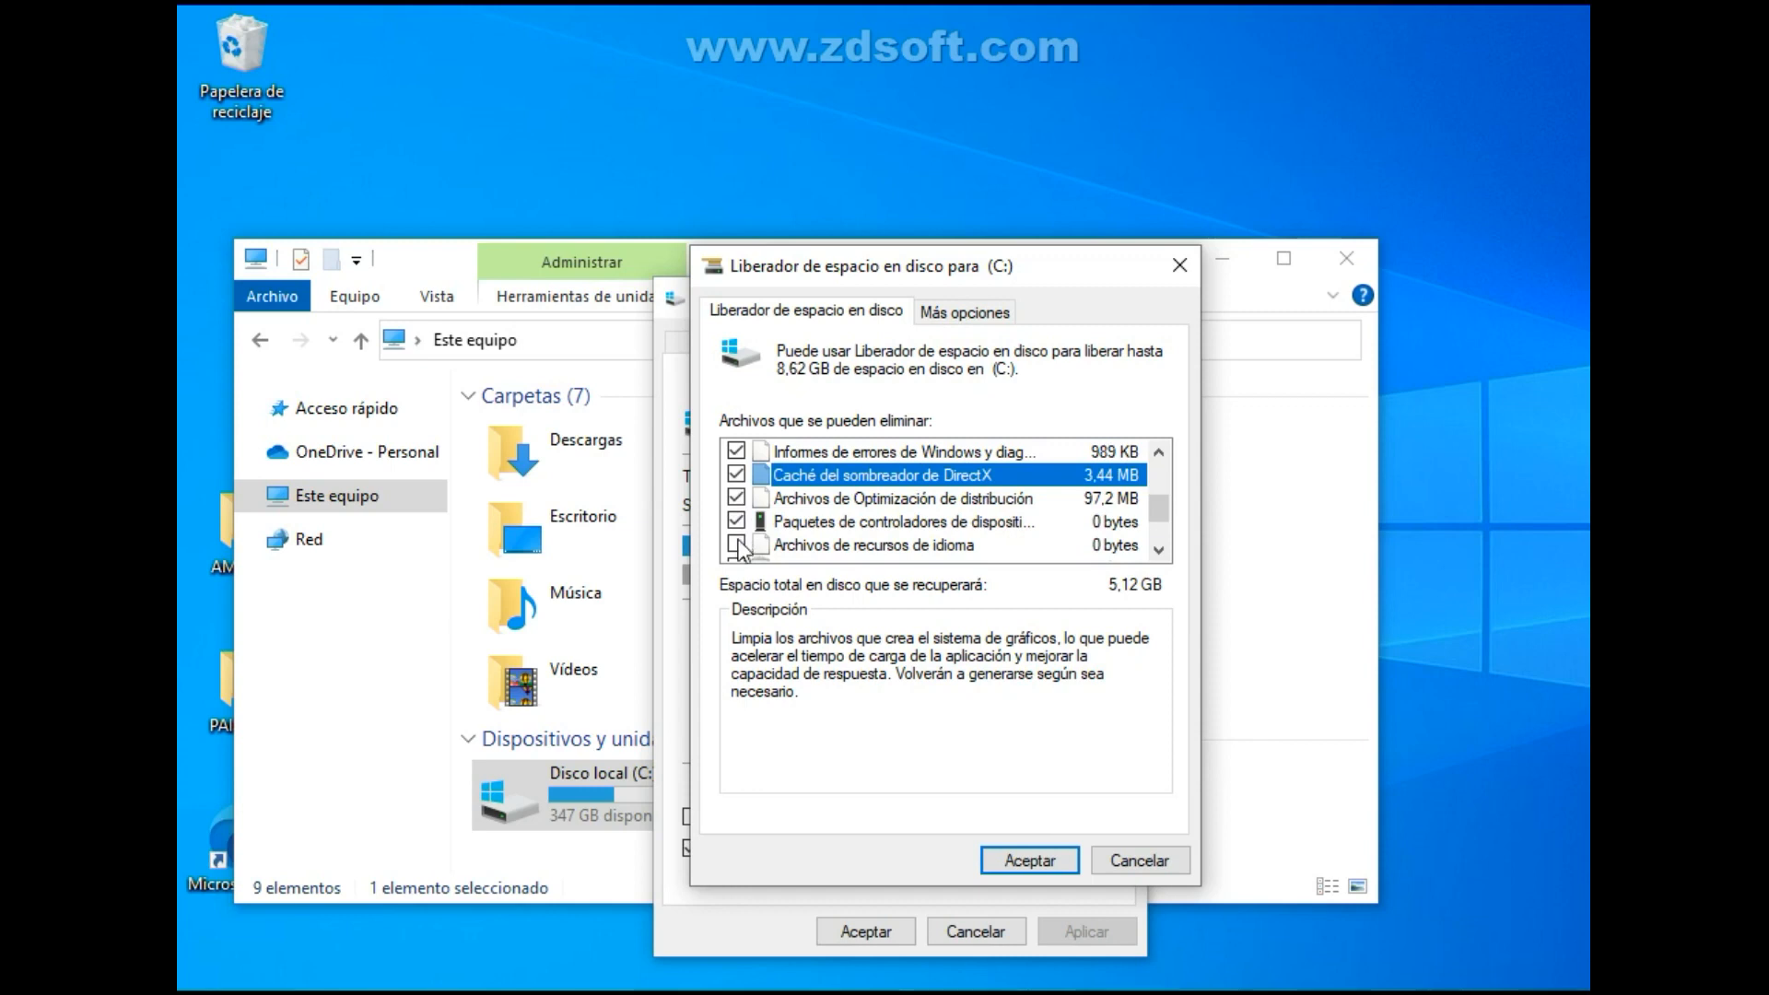
scroll(742, 544, down, 1)
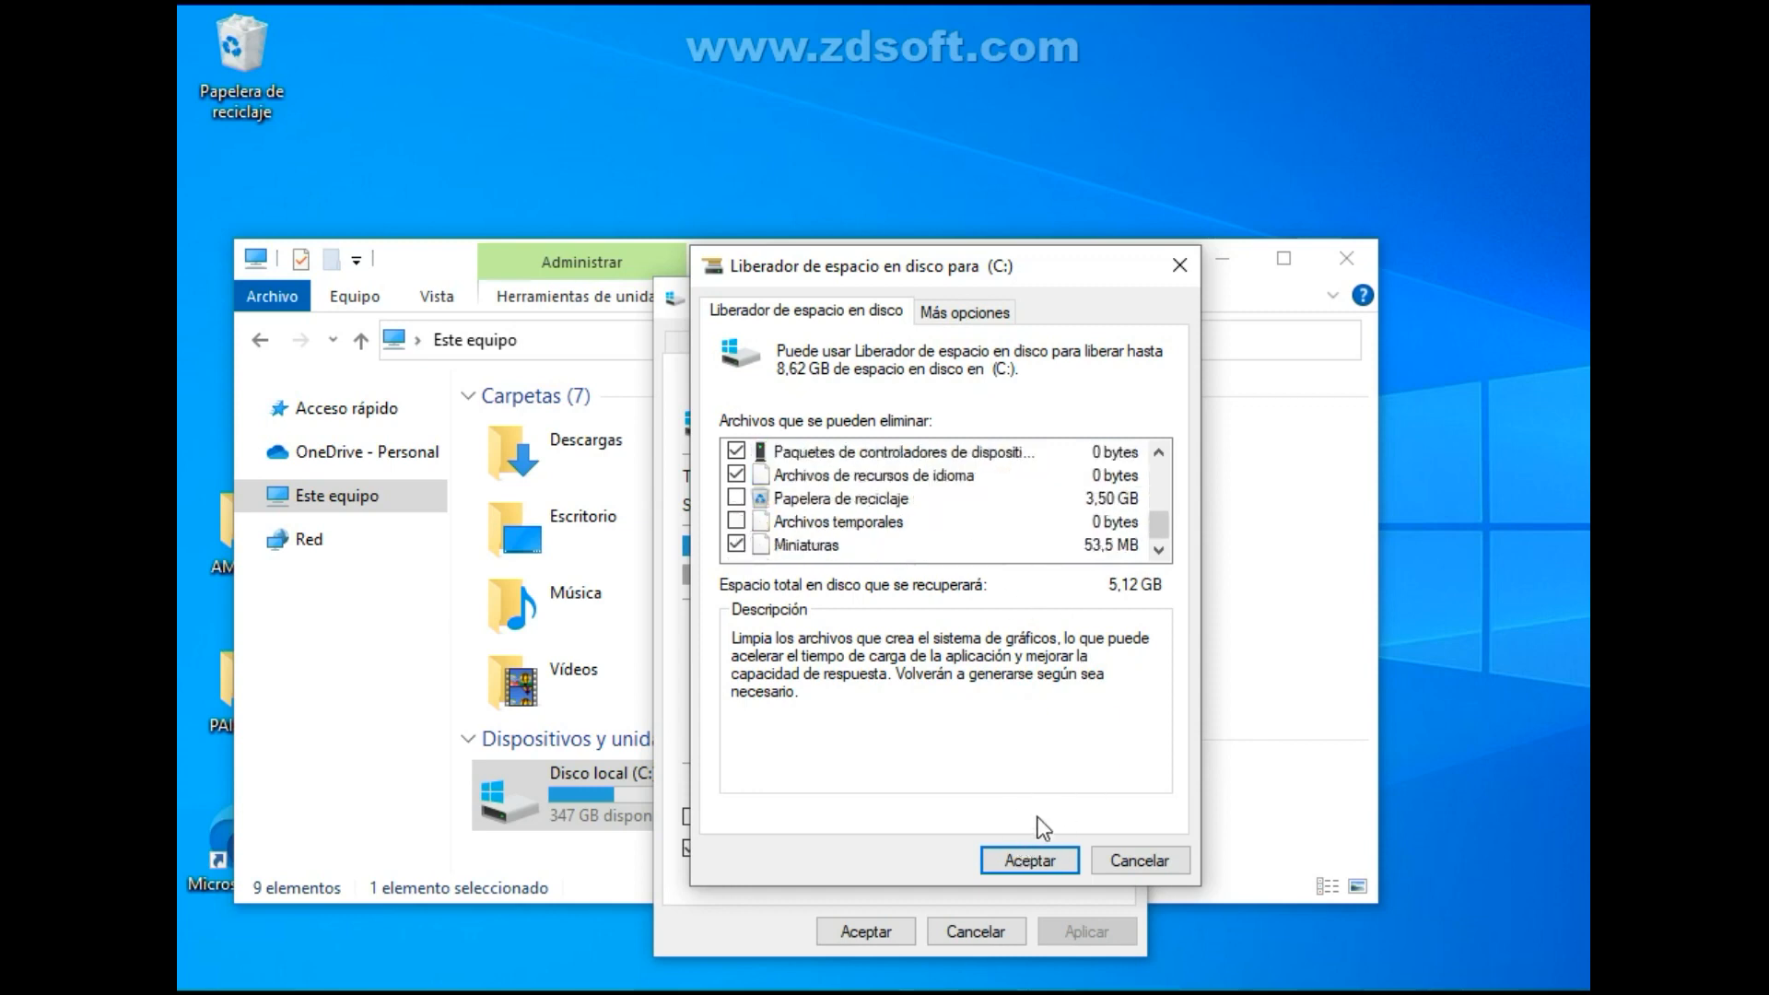
click(1034, 860)
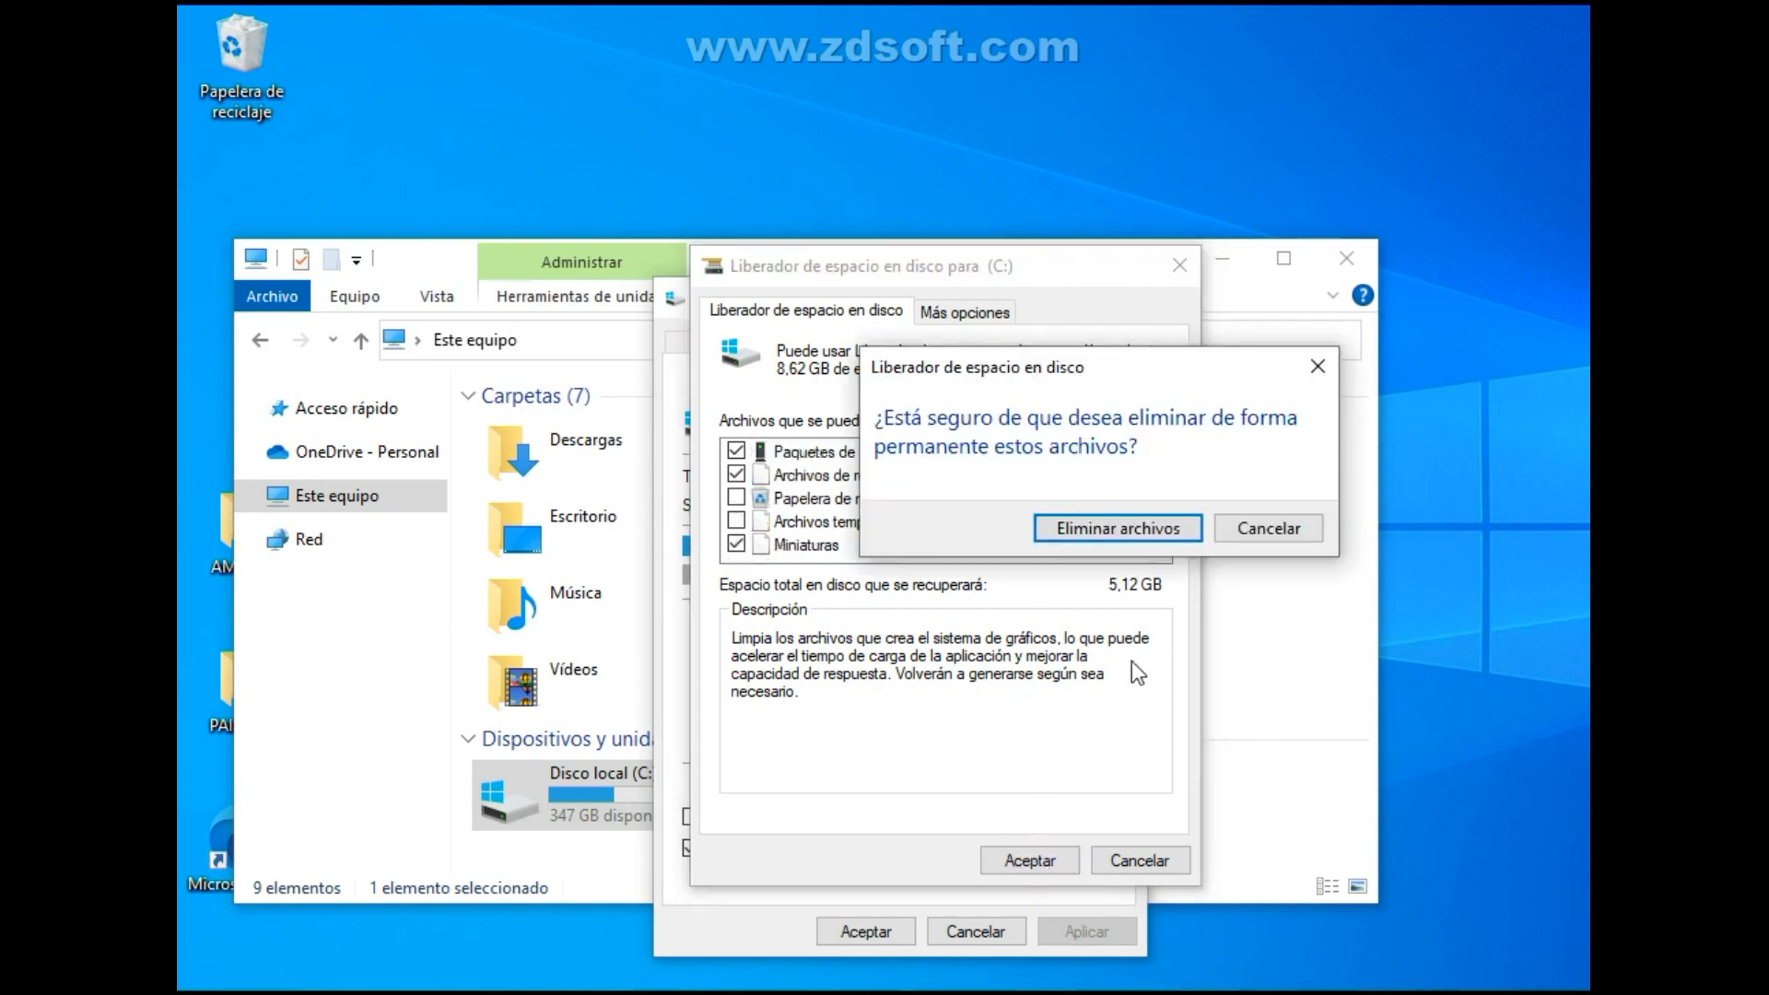
click(1152, 525)
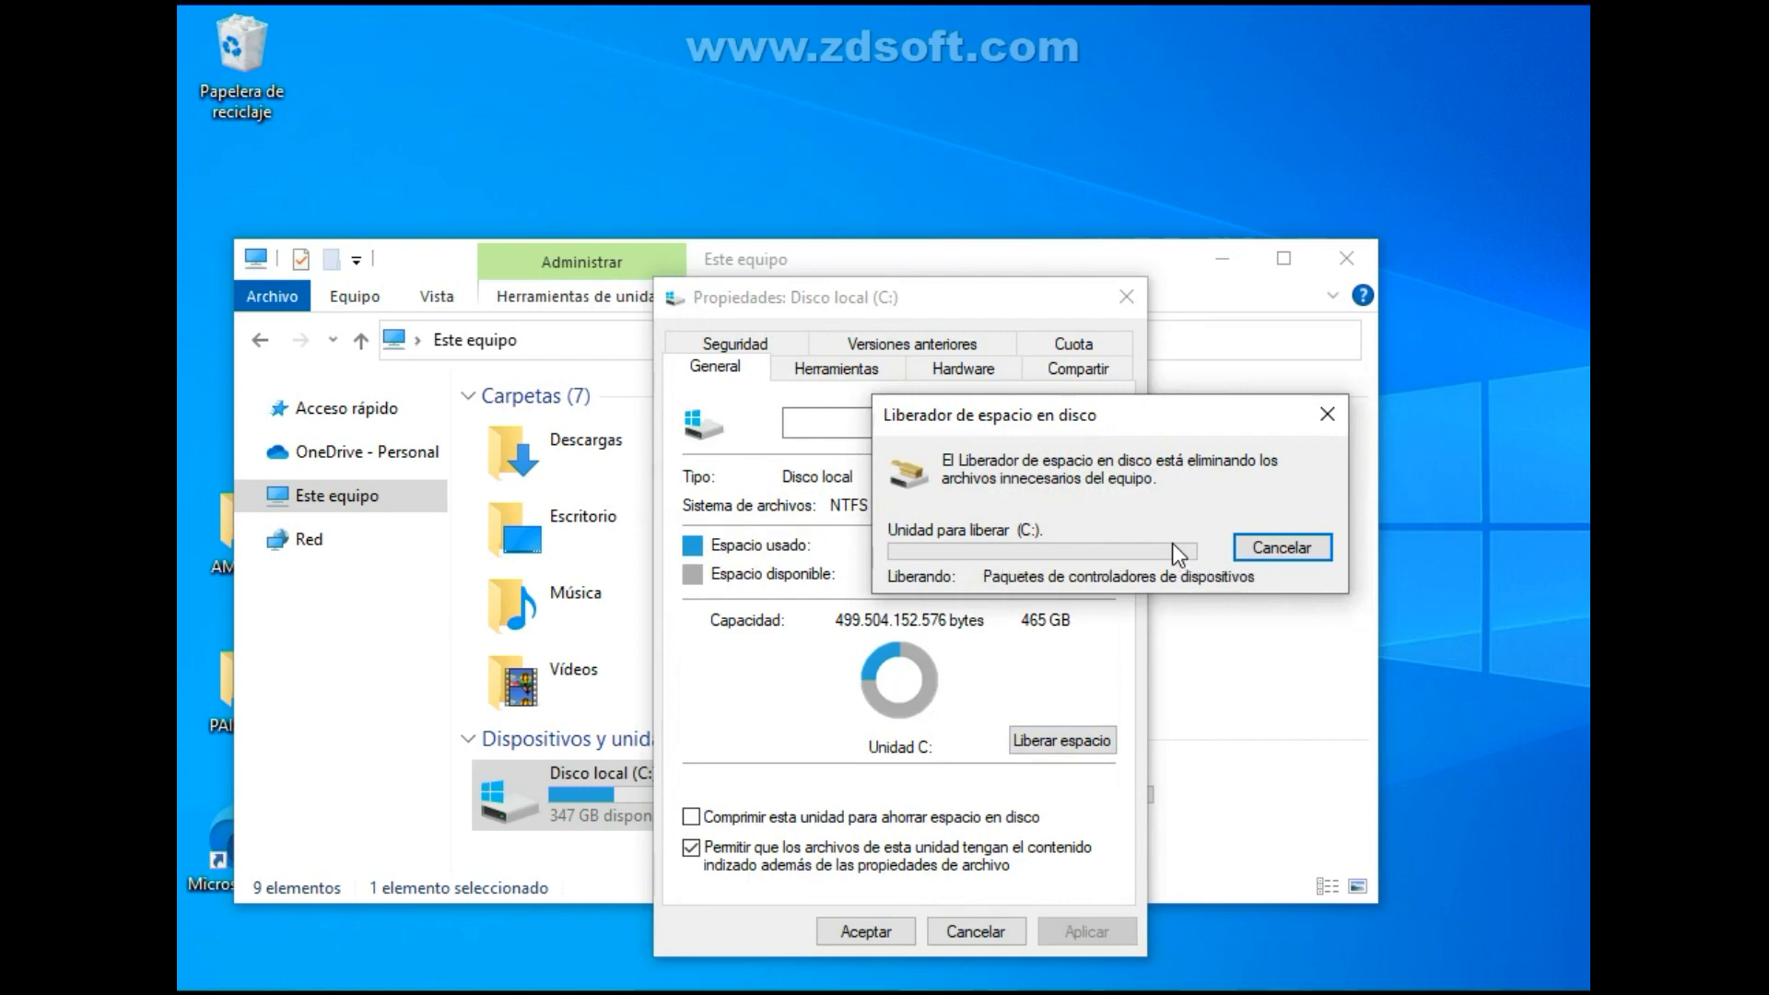
Open the Optimizar unidades tool from the C: drive's properties.
click(876, 255)
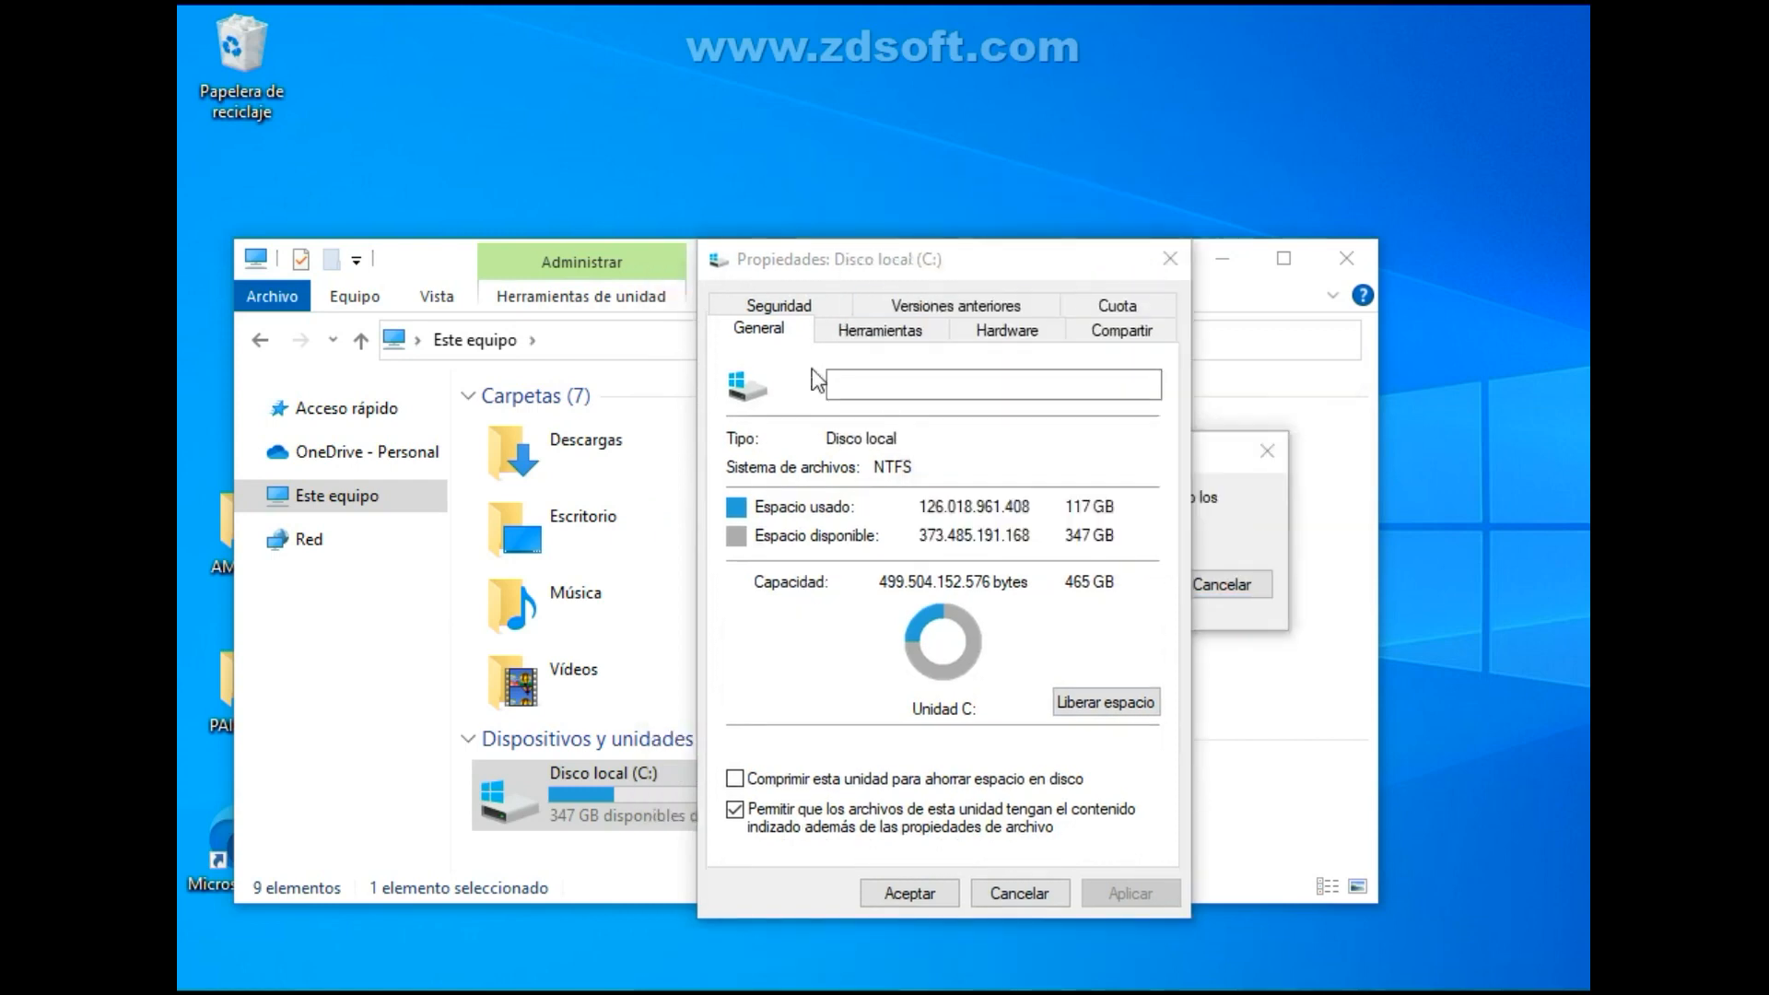
click(848, 330)
click(1052, 592)
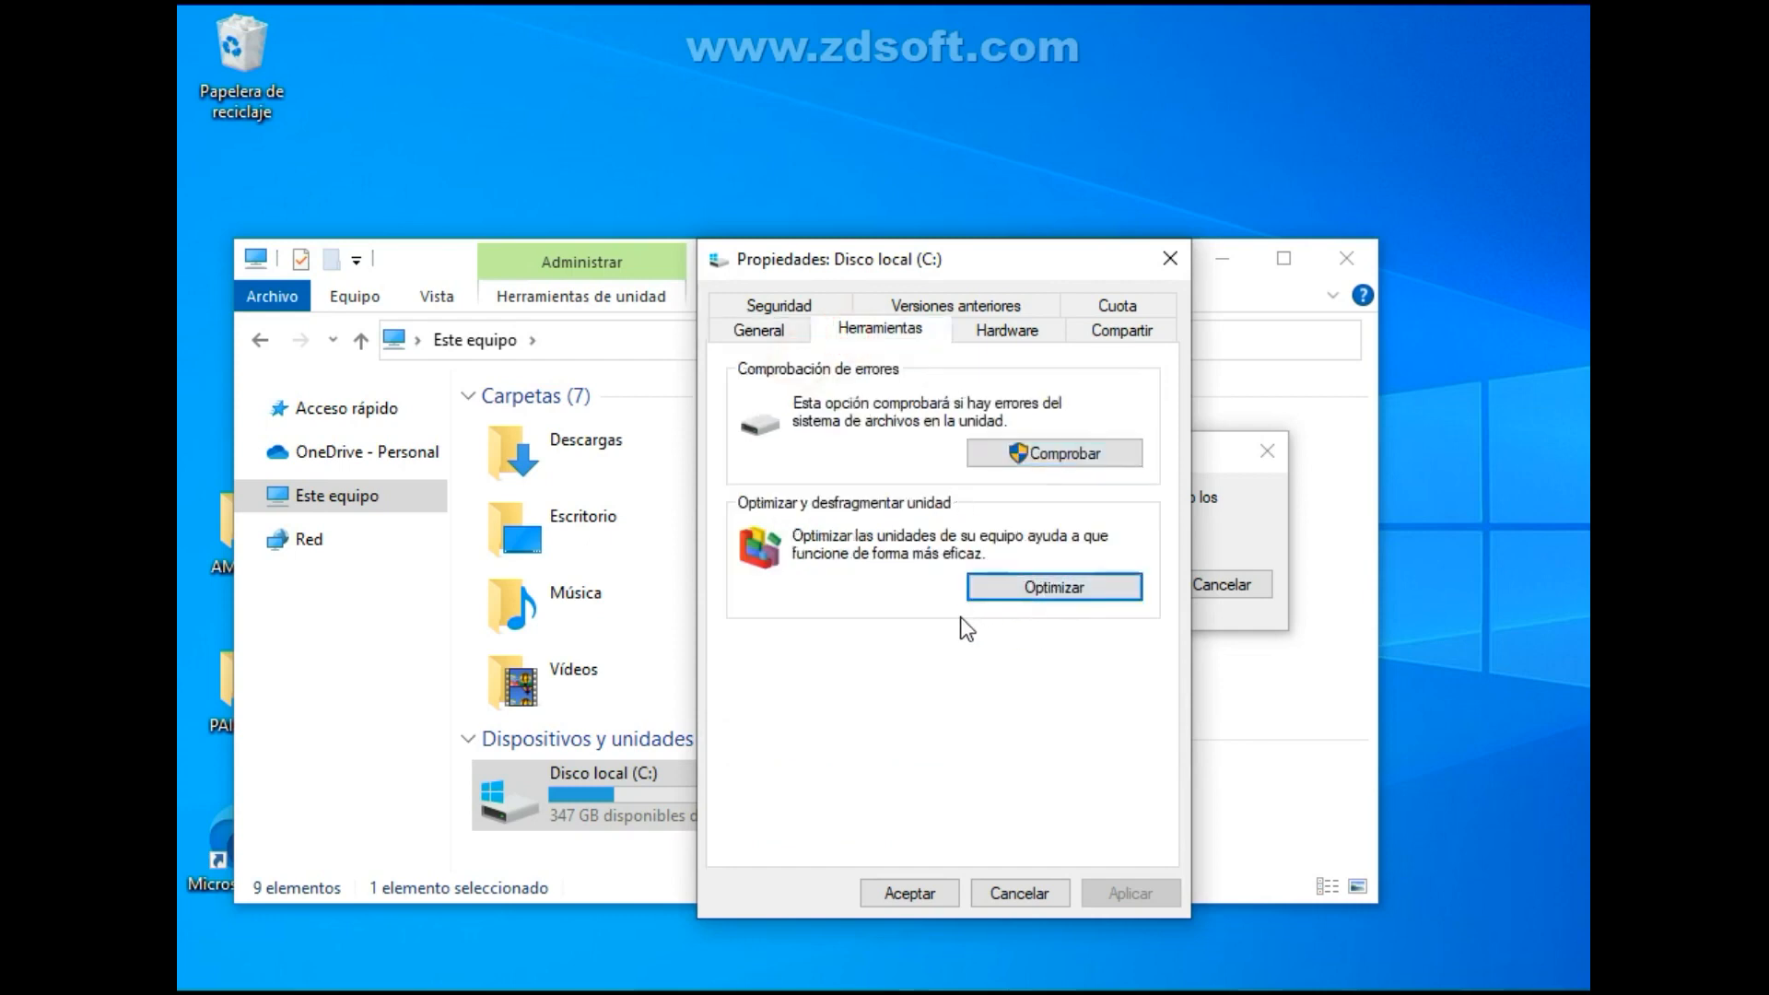
drag(1113, 221, 1029, 234)
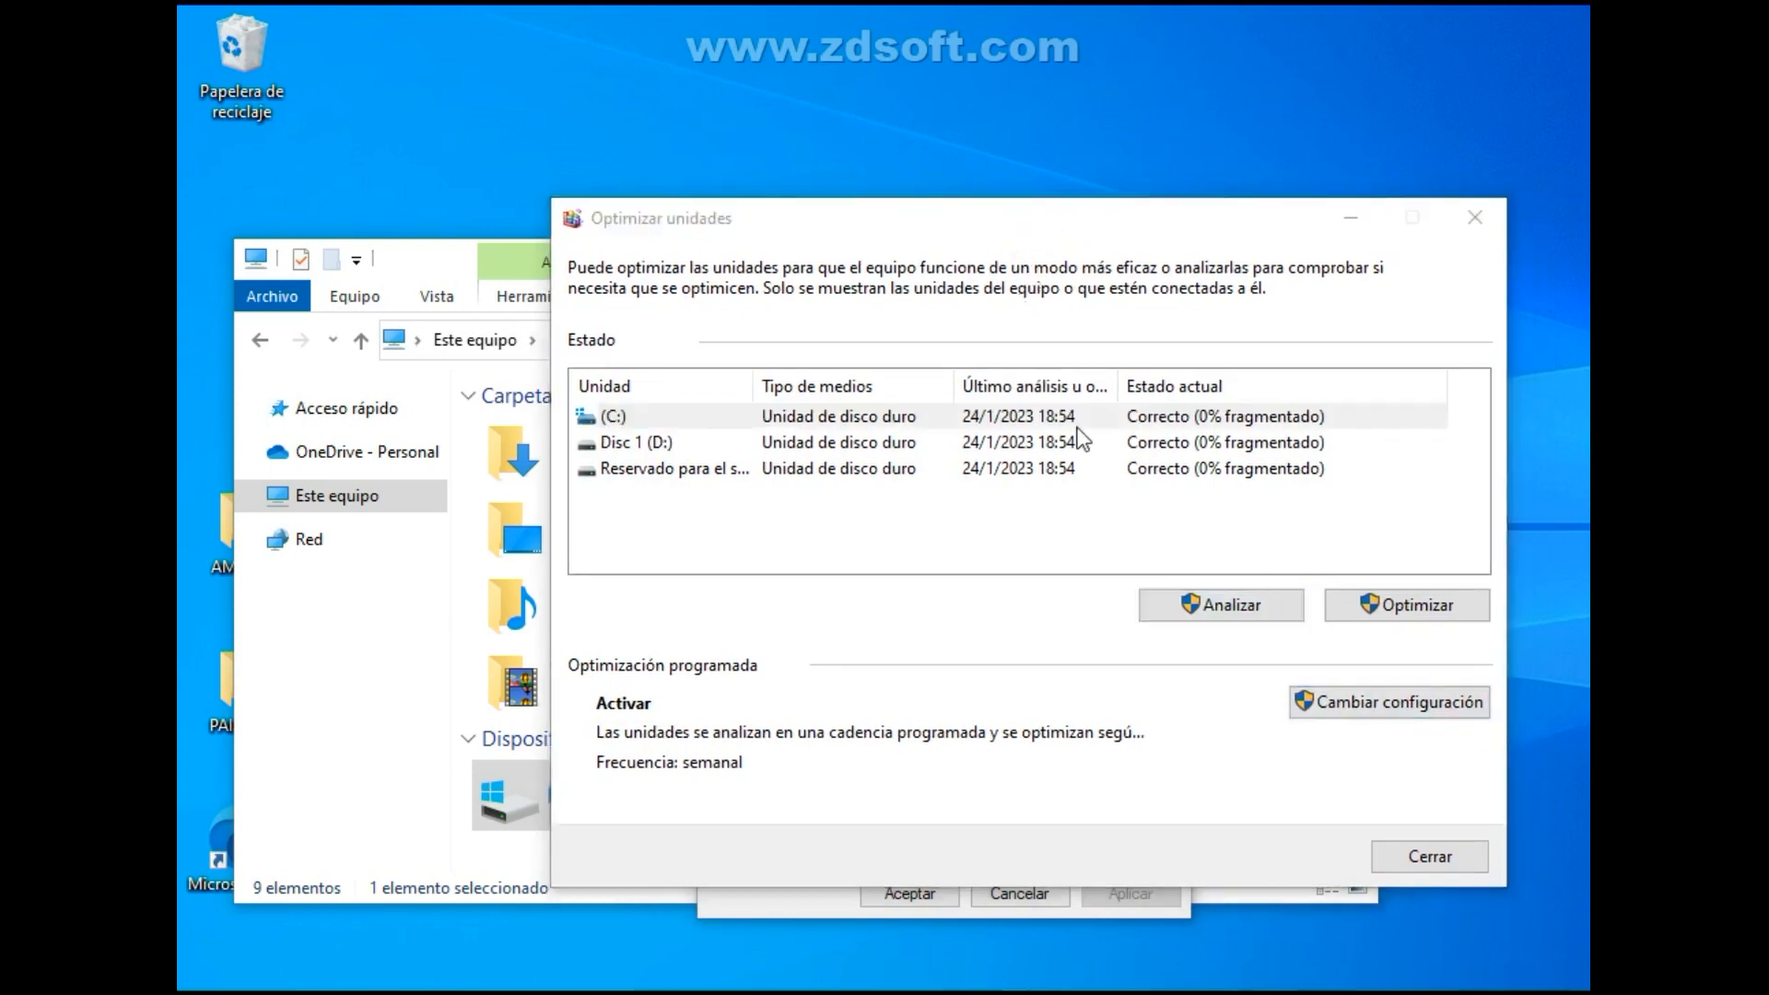
Analyze the C: drive's fragmentation in the drive optimization tool.
click(1240, 605)
click(1240, 606)
drag(1211, 212, 1042, 260)
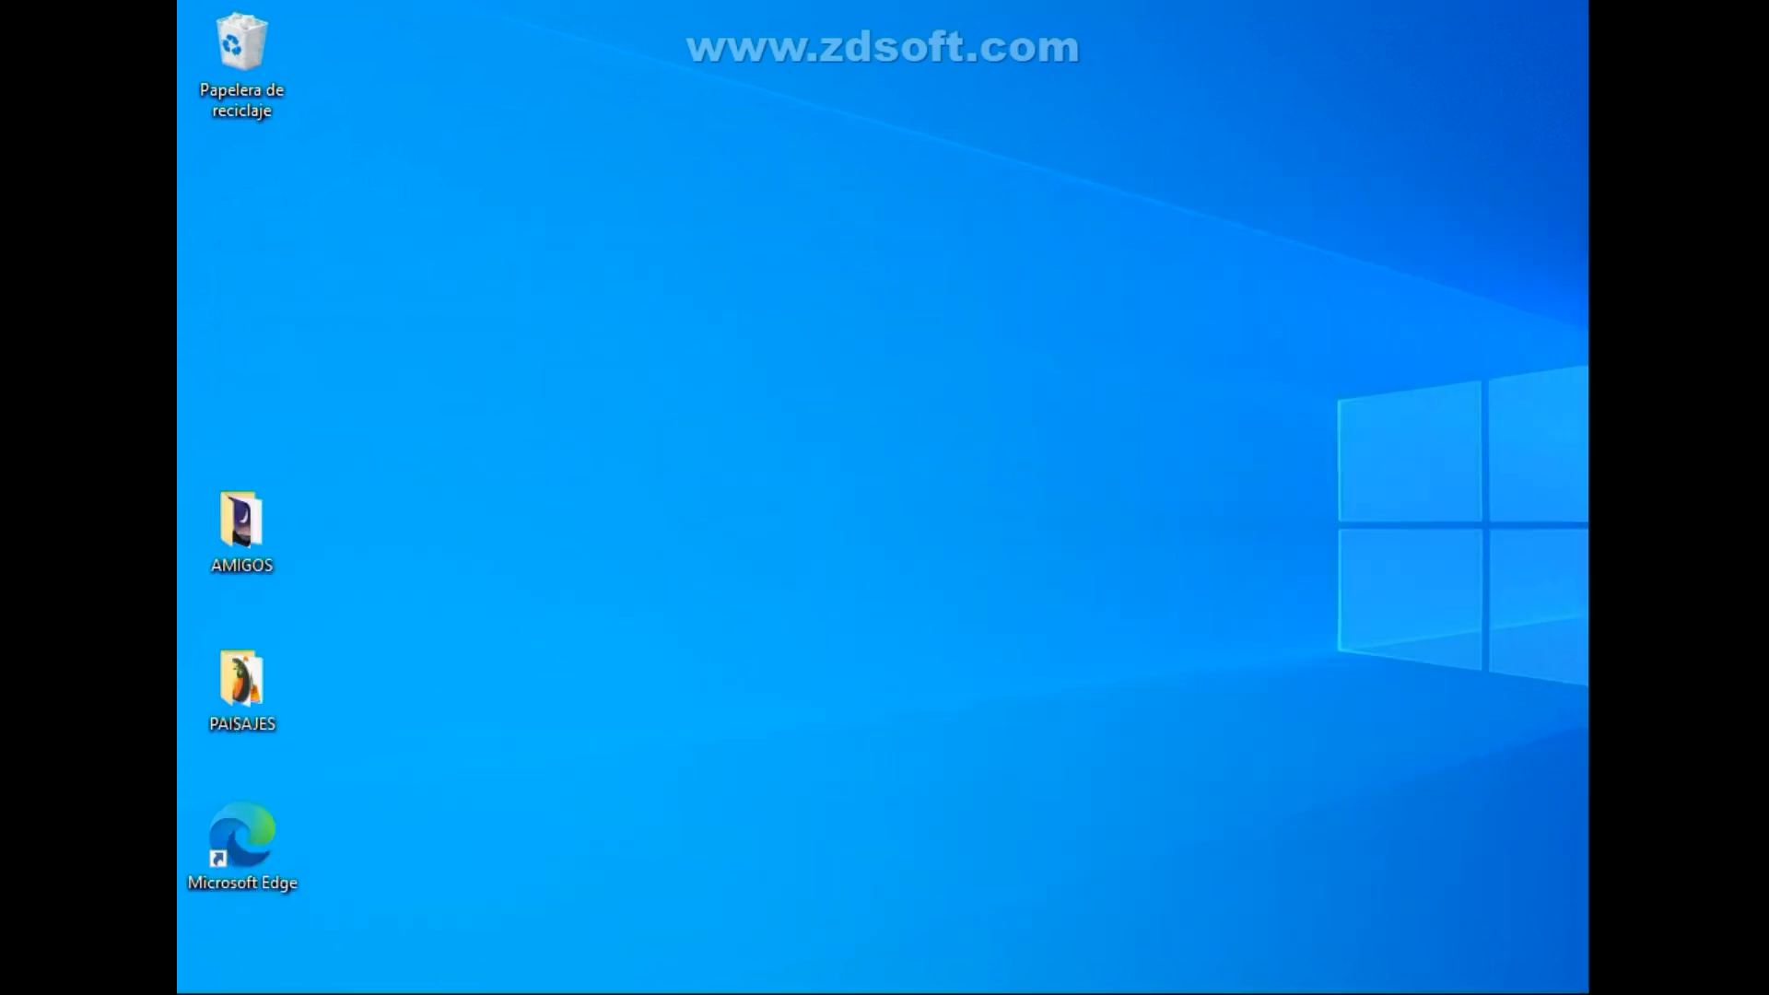
Bring up the Disco local (C:) properties from a new File Explorer window and reopen the drive optimization tool.
key(super+e)
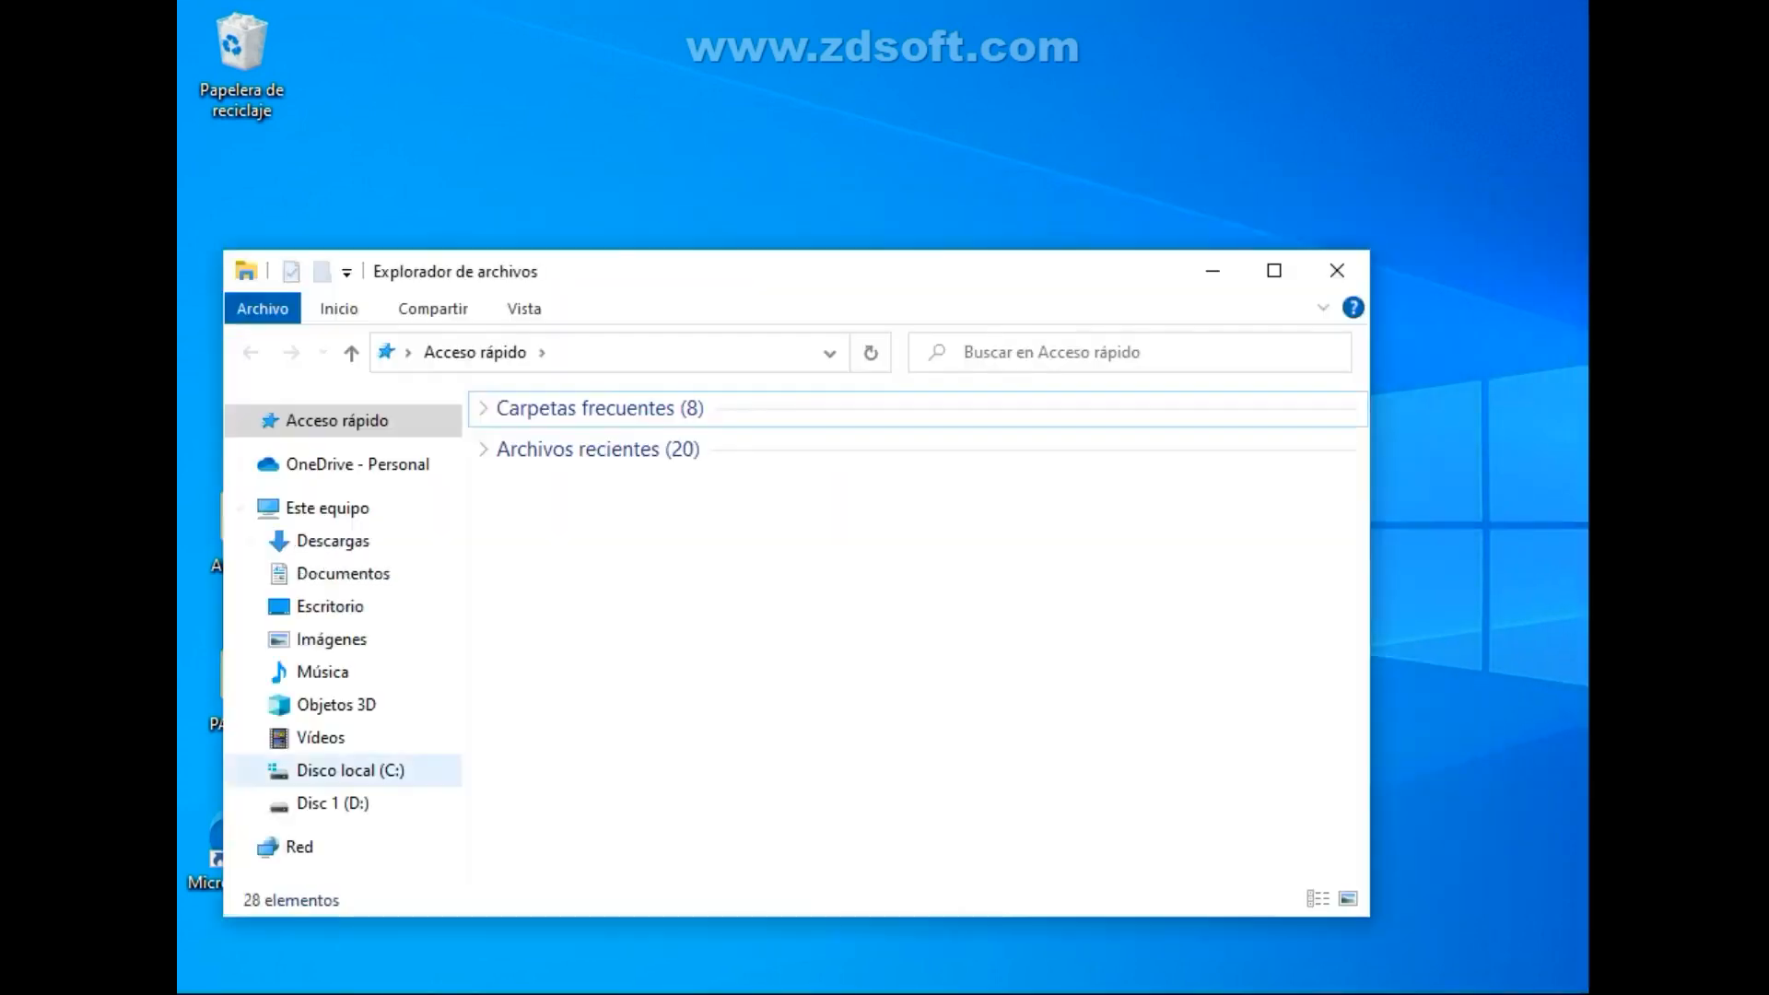
right_click(350, 772)
click(442, 761)
drag(700, 320, 681, 284)
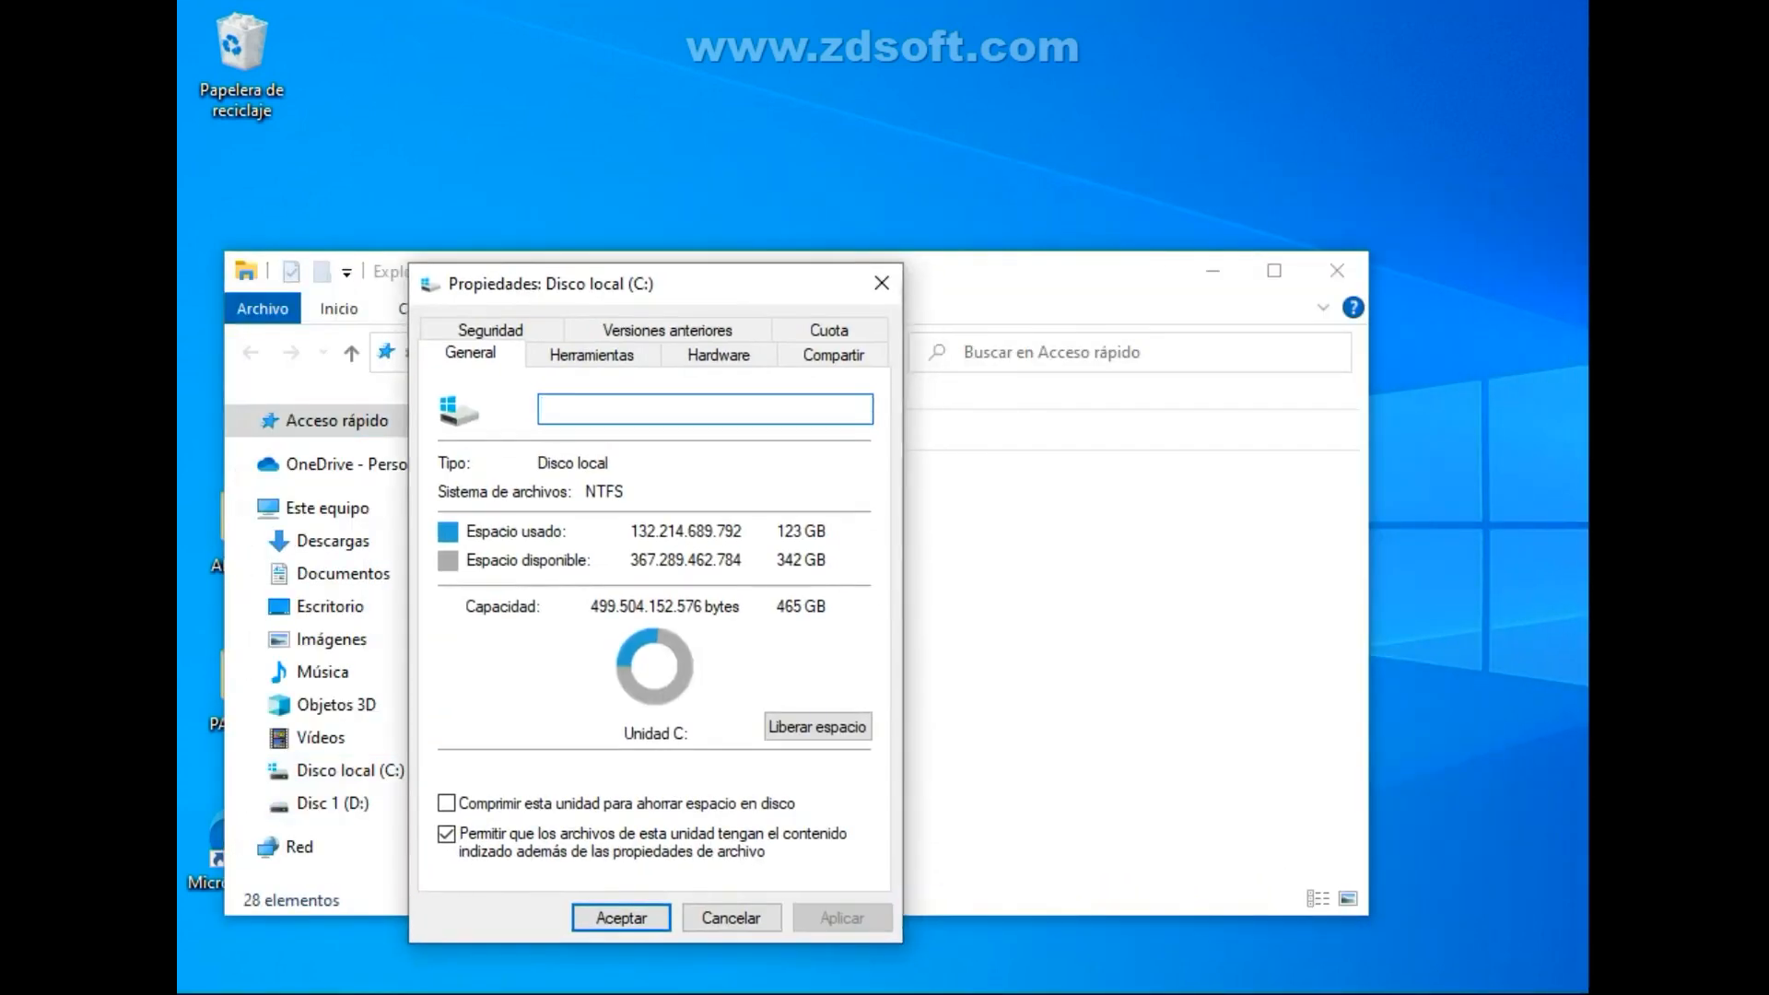
click(591, 355)
click(765, 612)
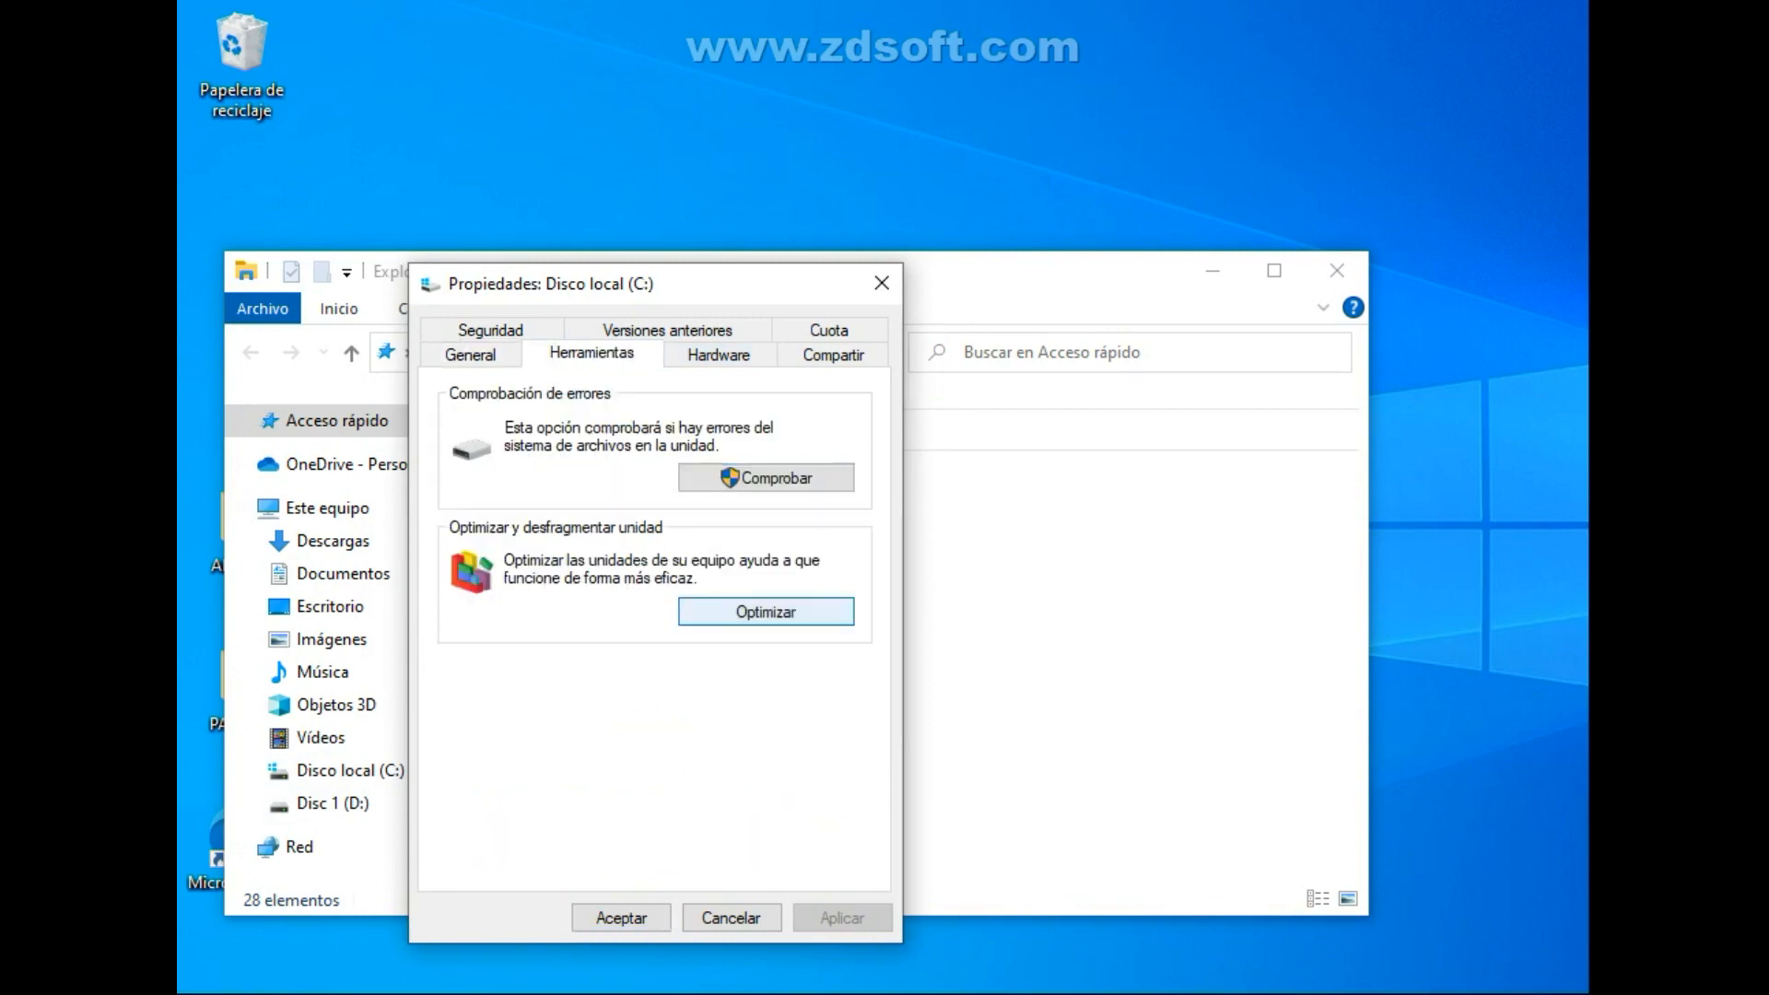
drag(1054, 217, 910, 257)
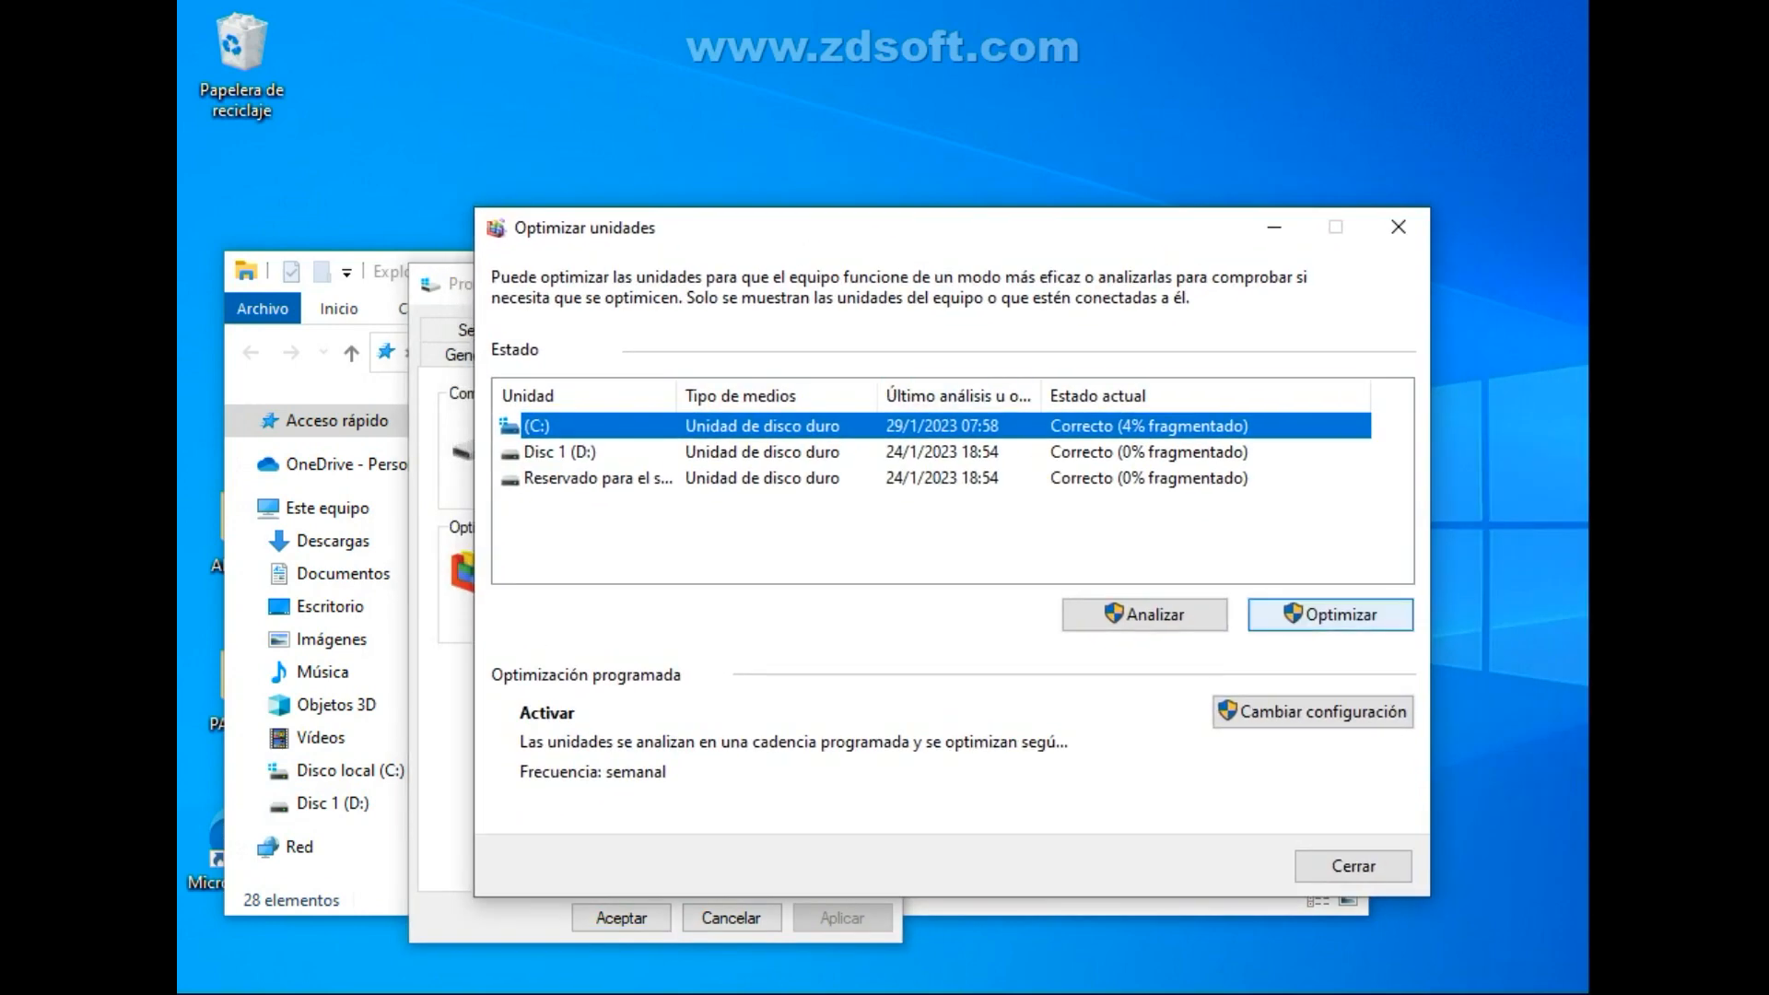
Review the scheduled optimization's frequency and the drives it includes, and cancel out of the schedule settings.
click(1312, 711)
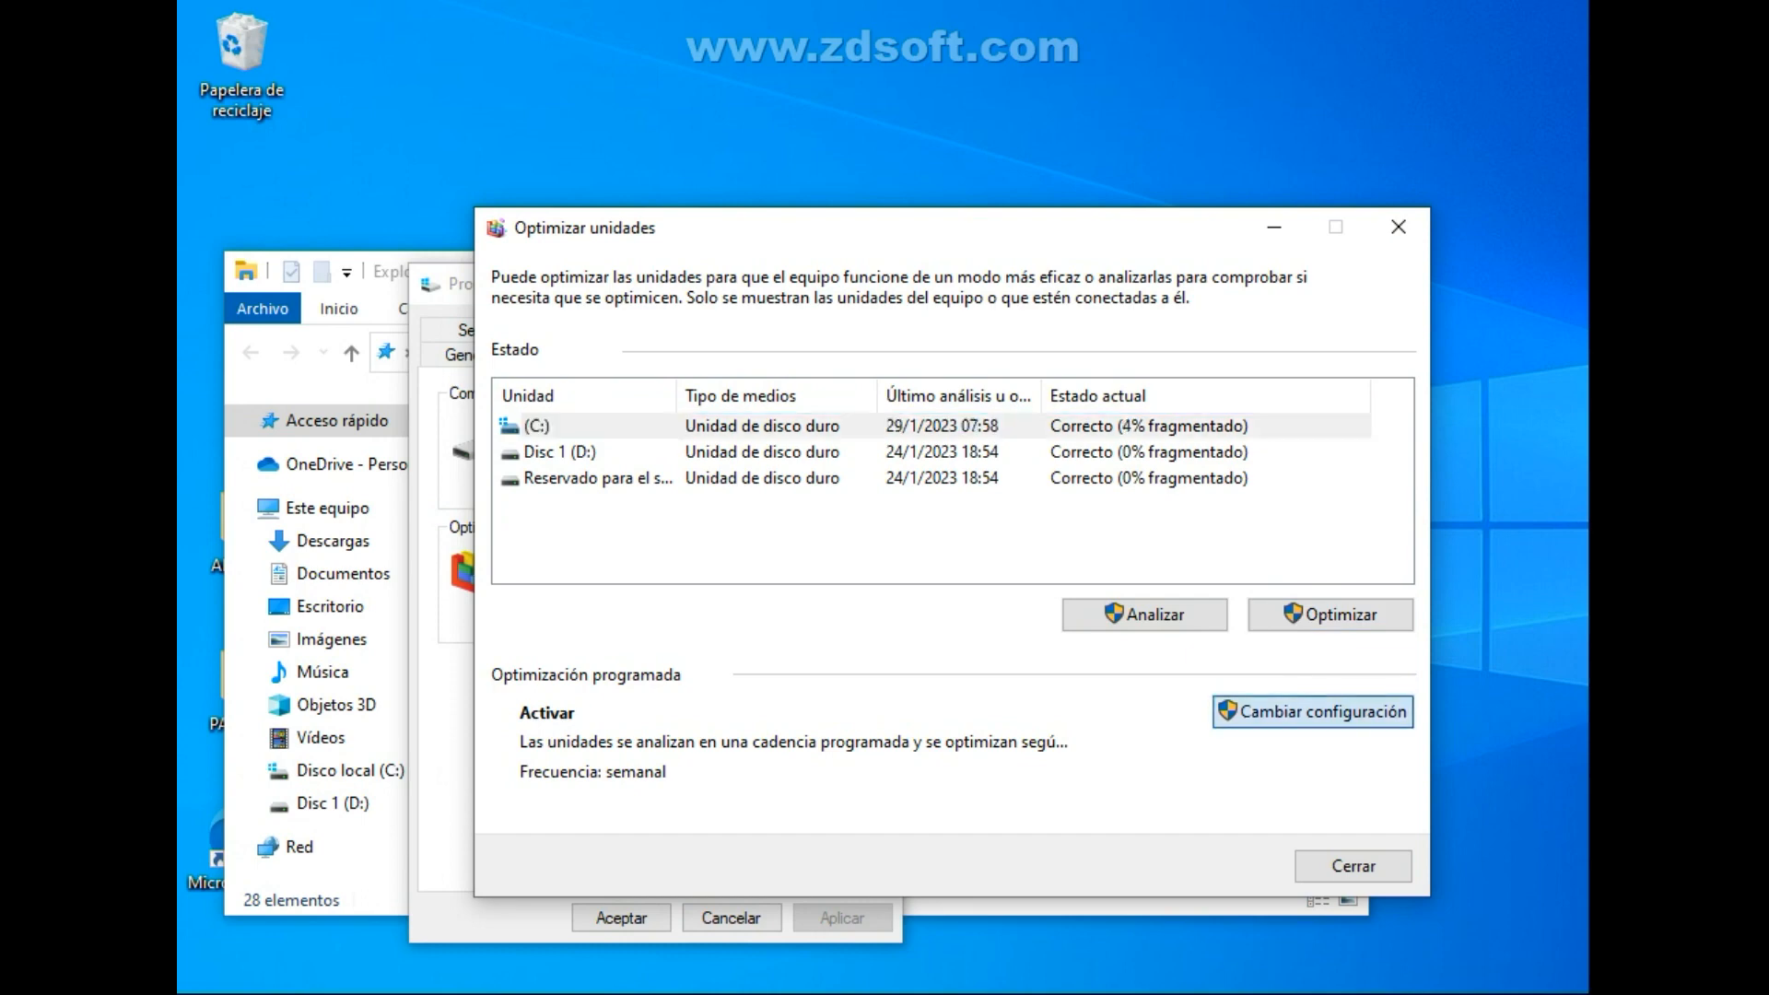
drag(949, 239, 881, 307)
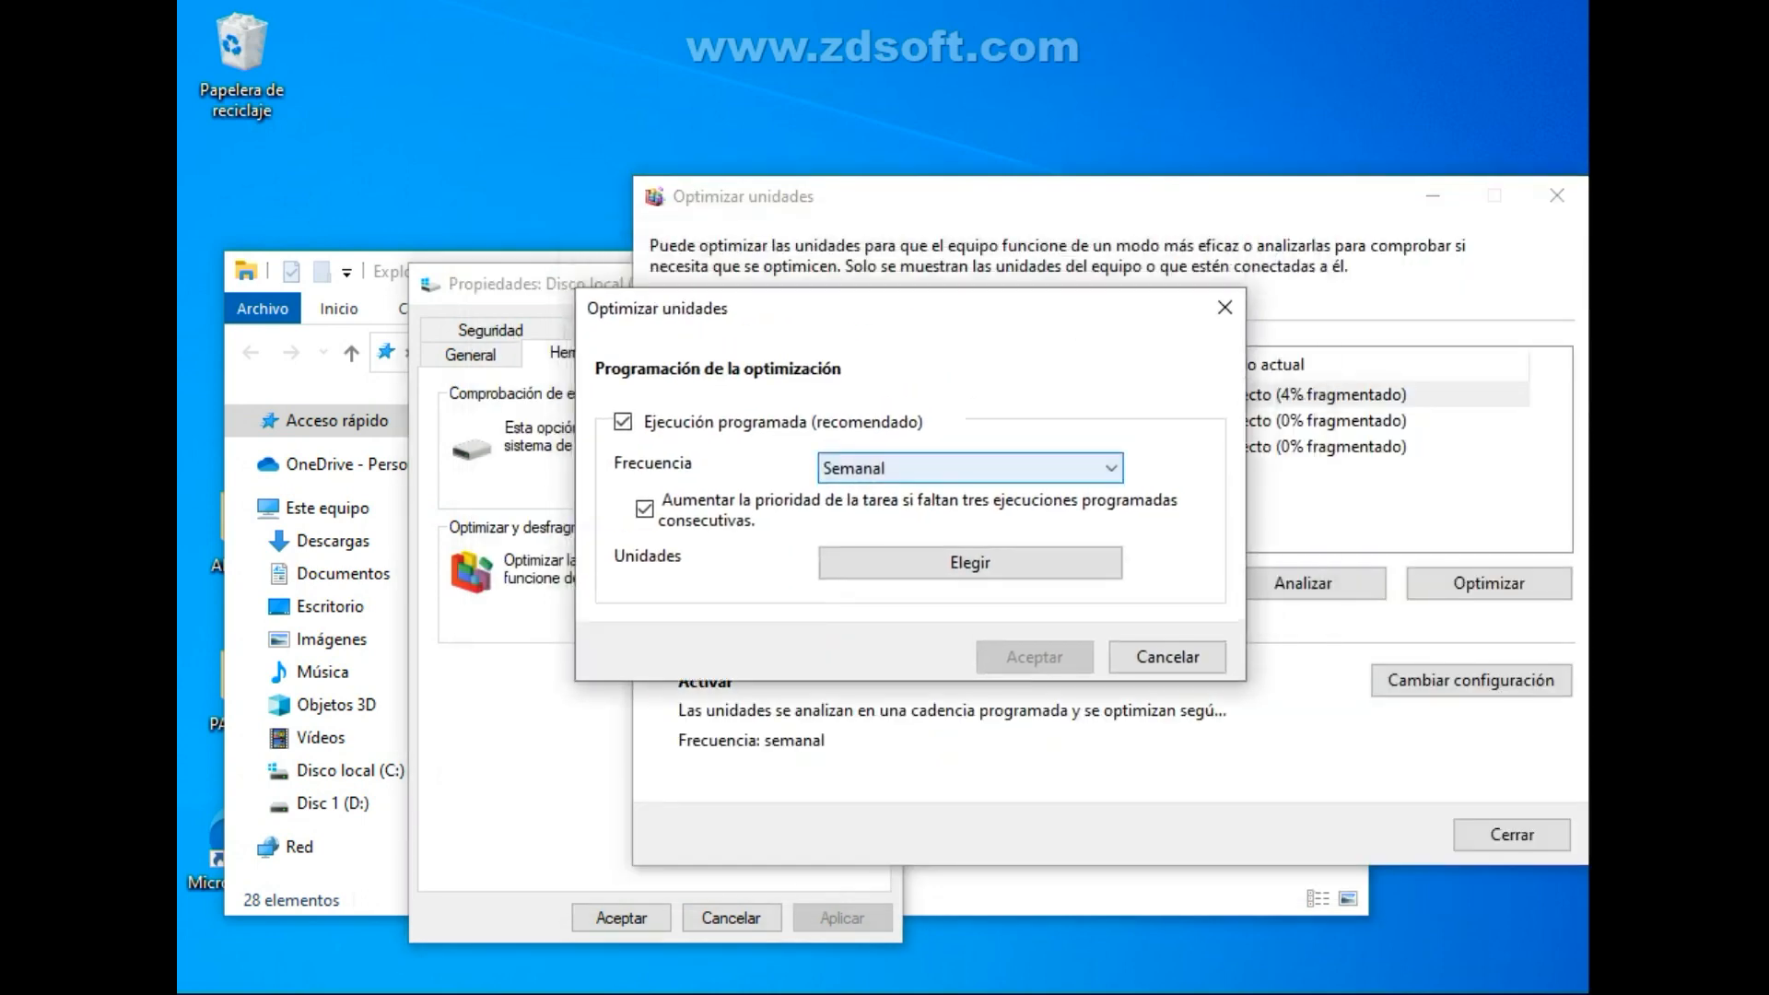
click(972, 468)
click(971, 468)
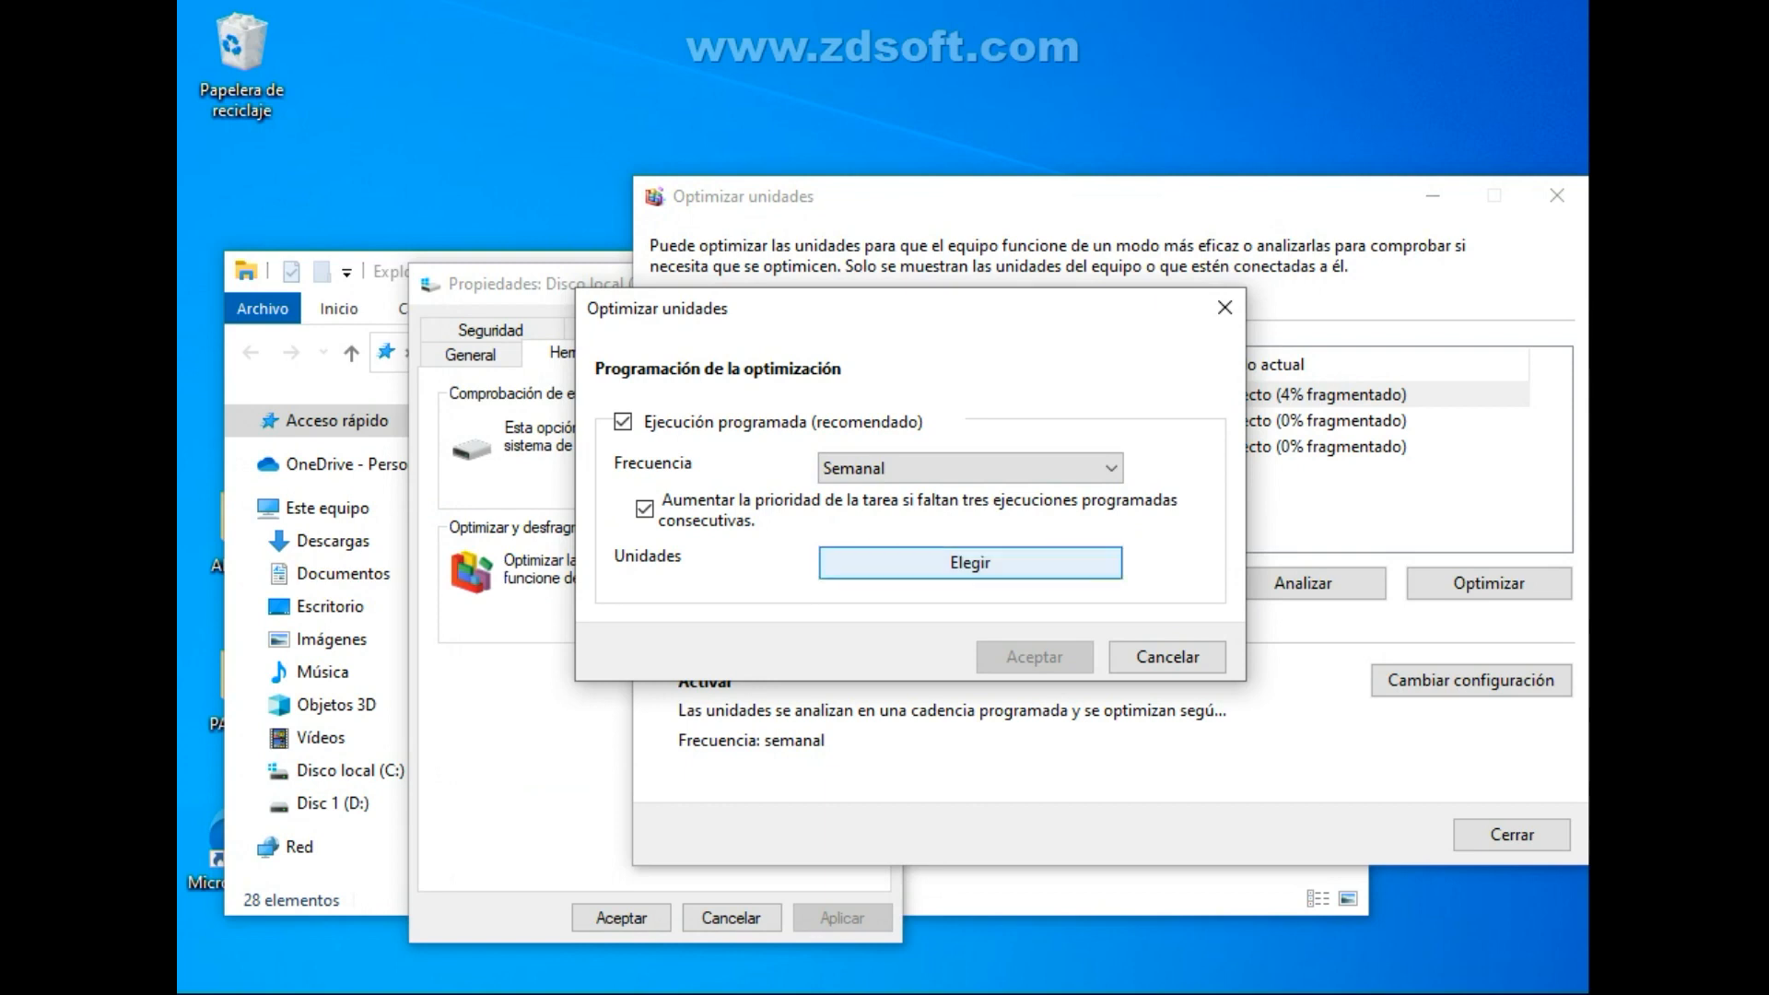
click(970, 562)
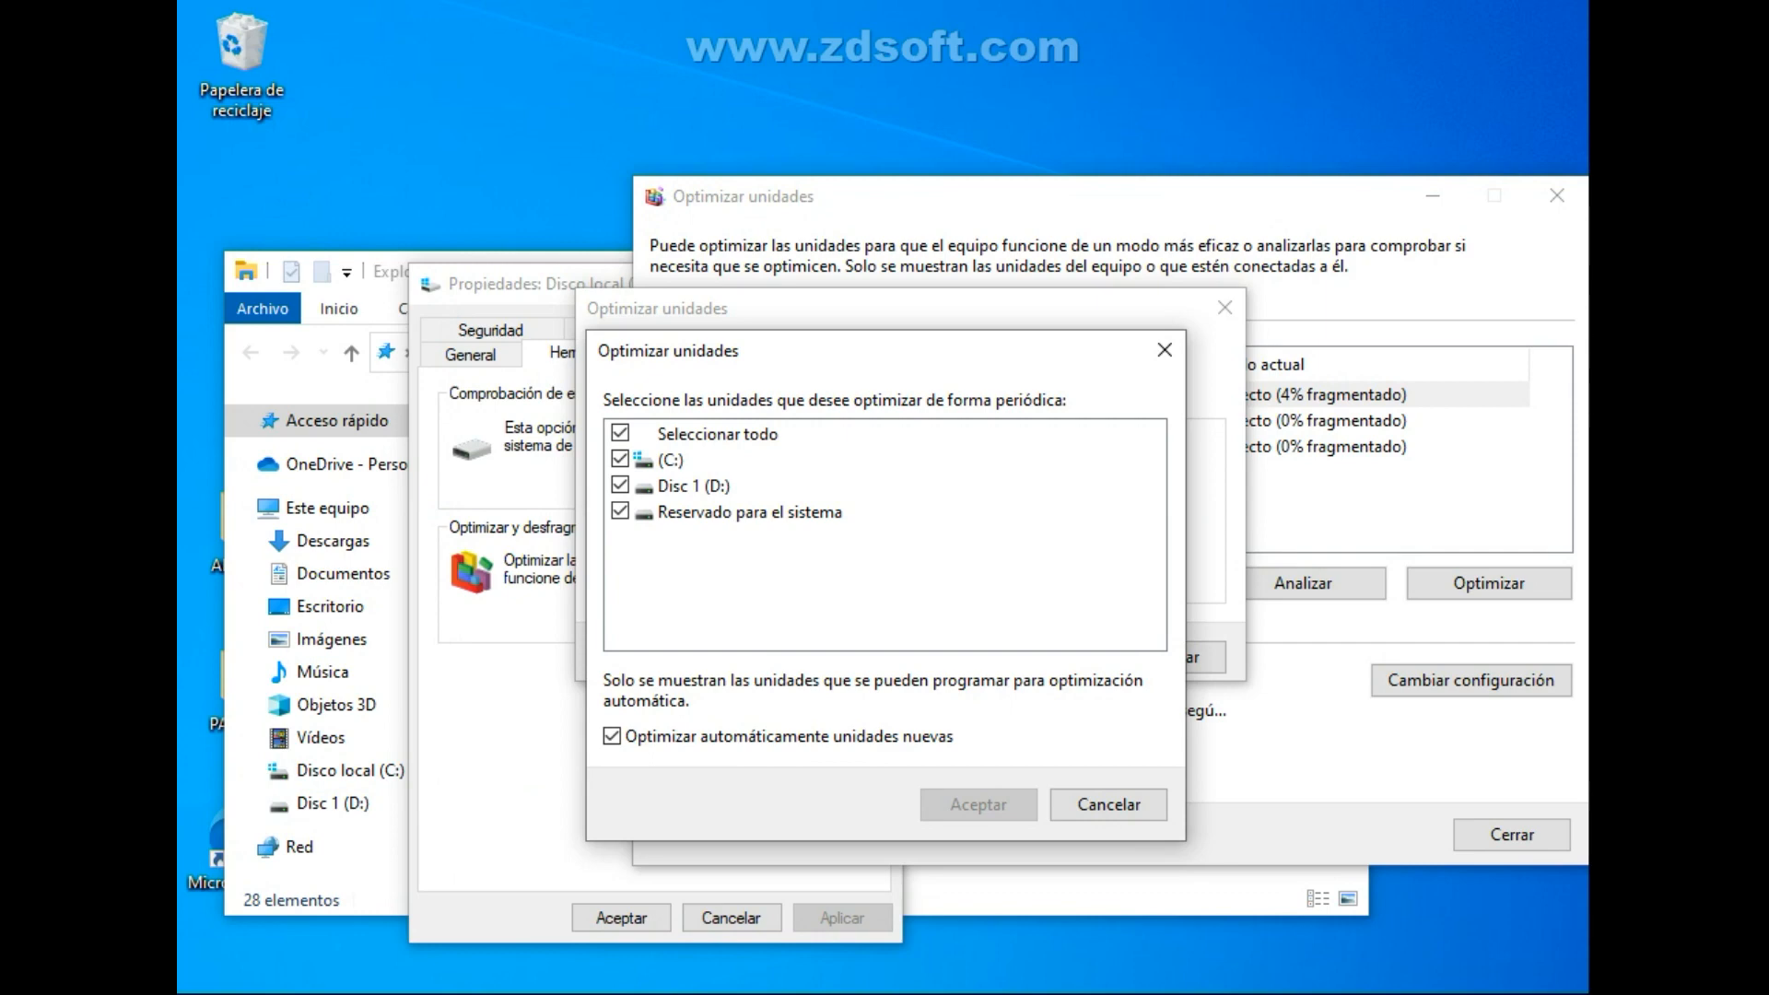
click(1108, 804)
click(1163, 656)
Optimize the C: drive, and start optimizing Disc 1 (D:) once it is done.
drag(1265, 212, 1118, 248)
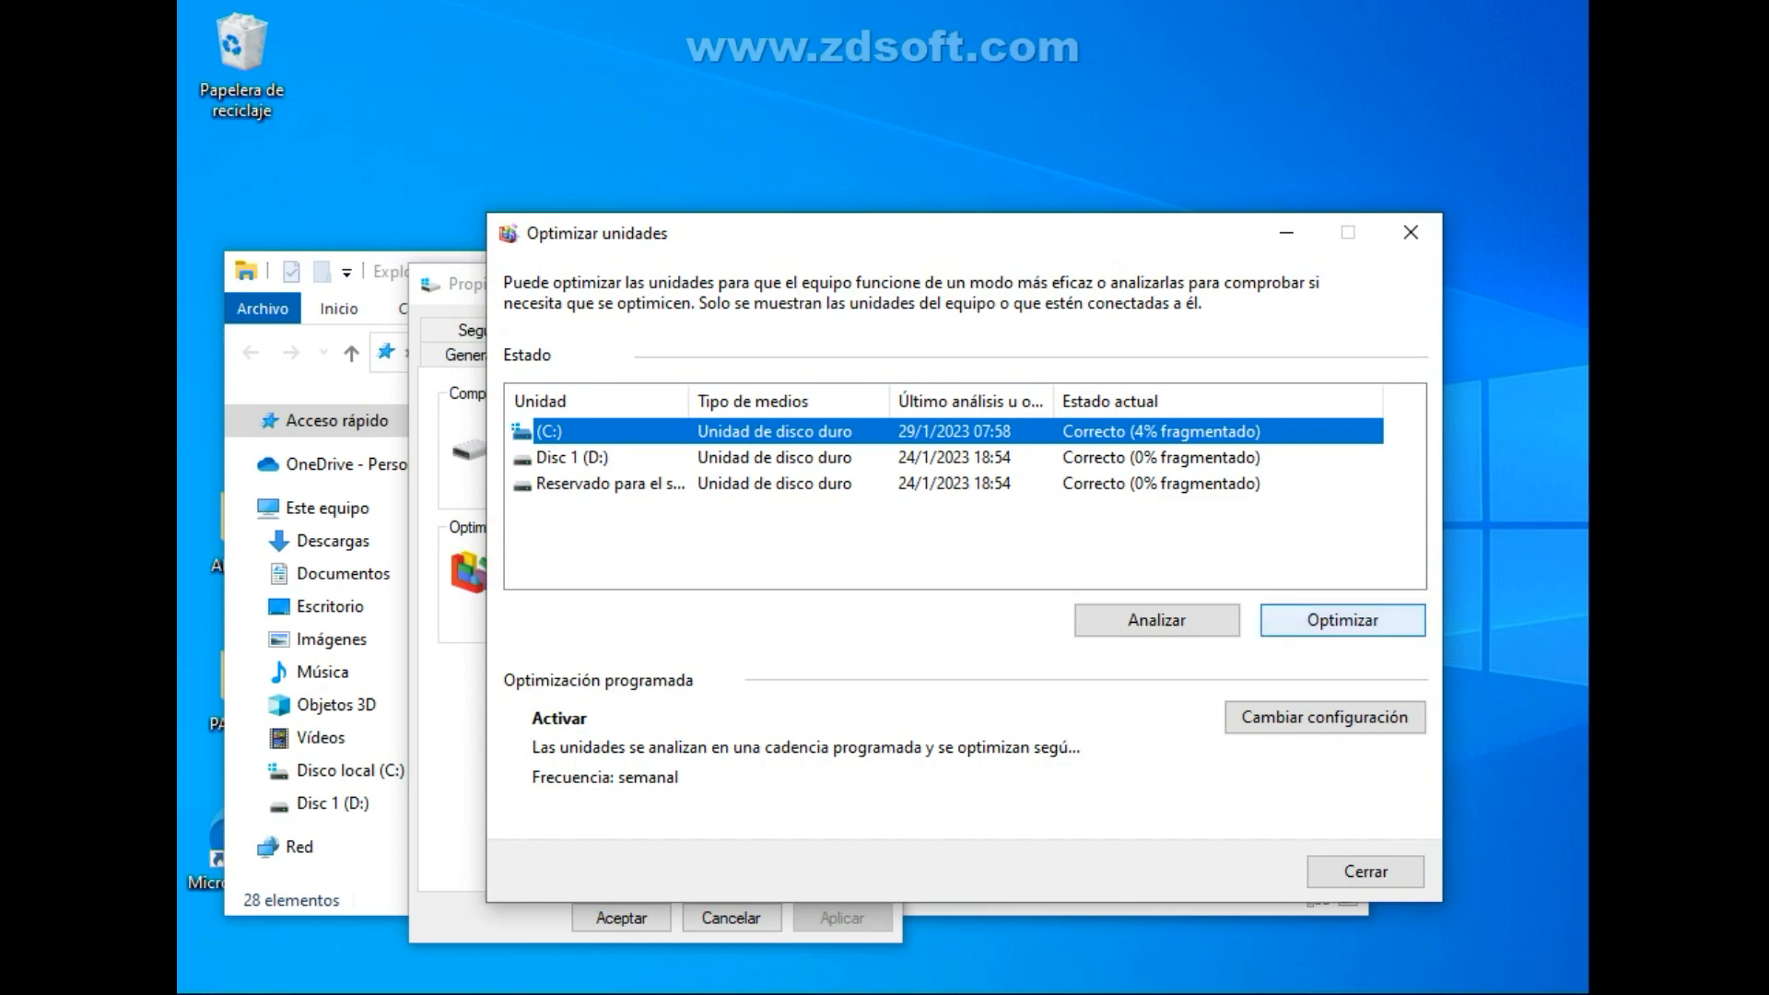
click(1342, 621)
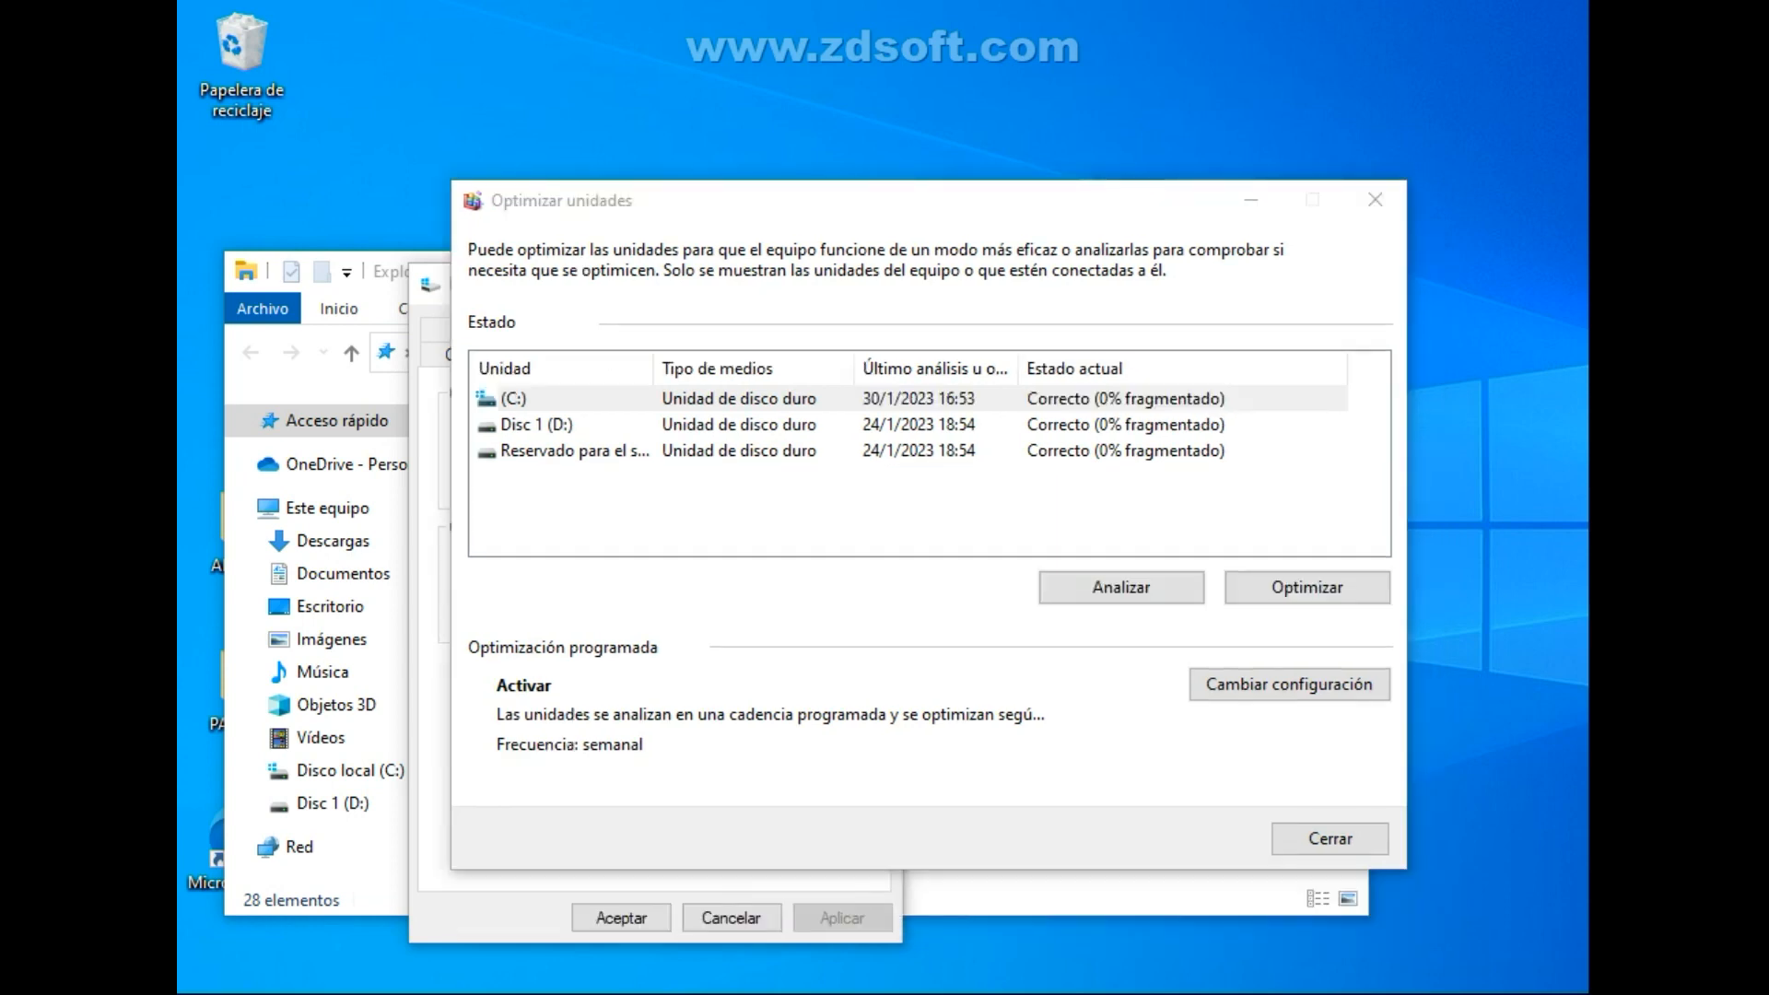
click(537, 425)
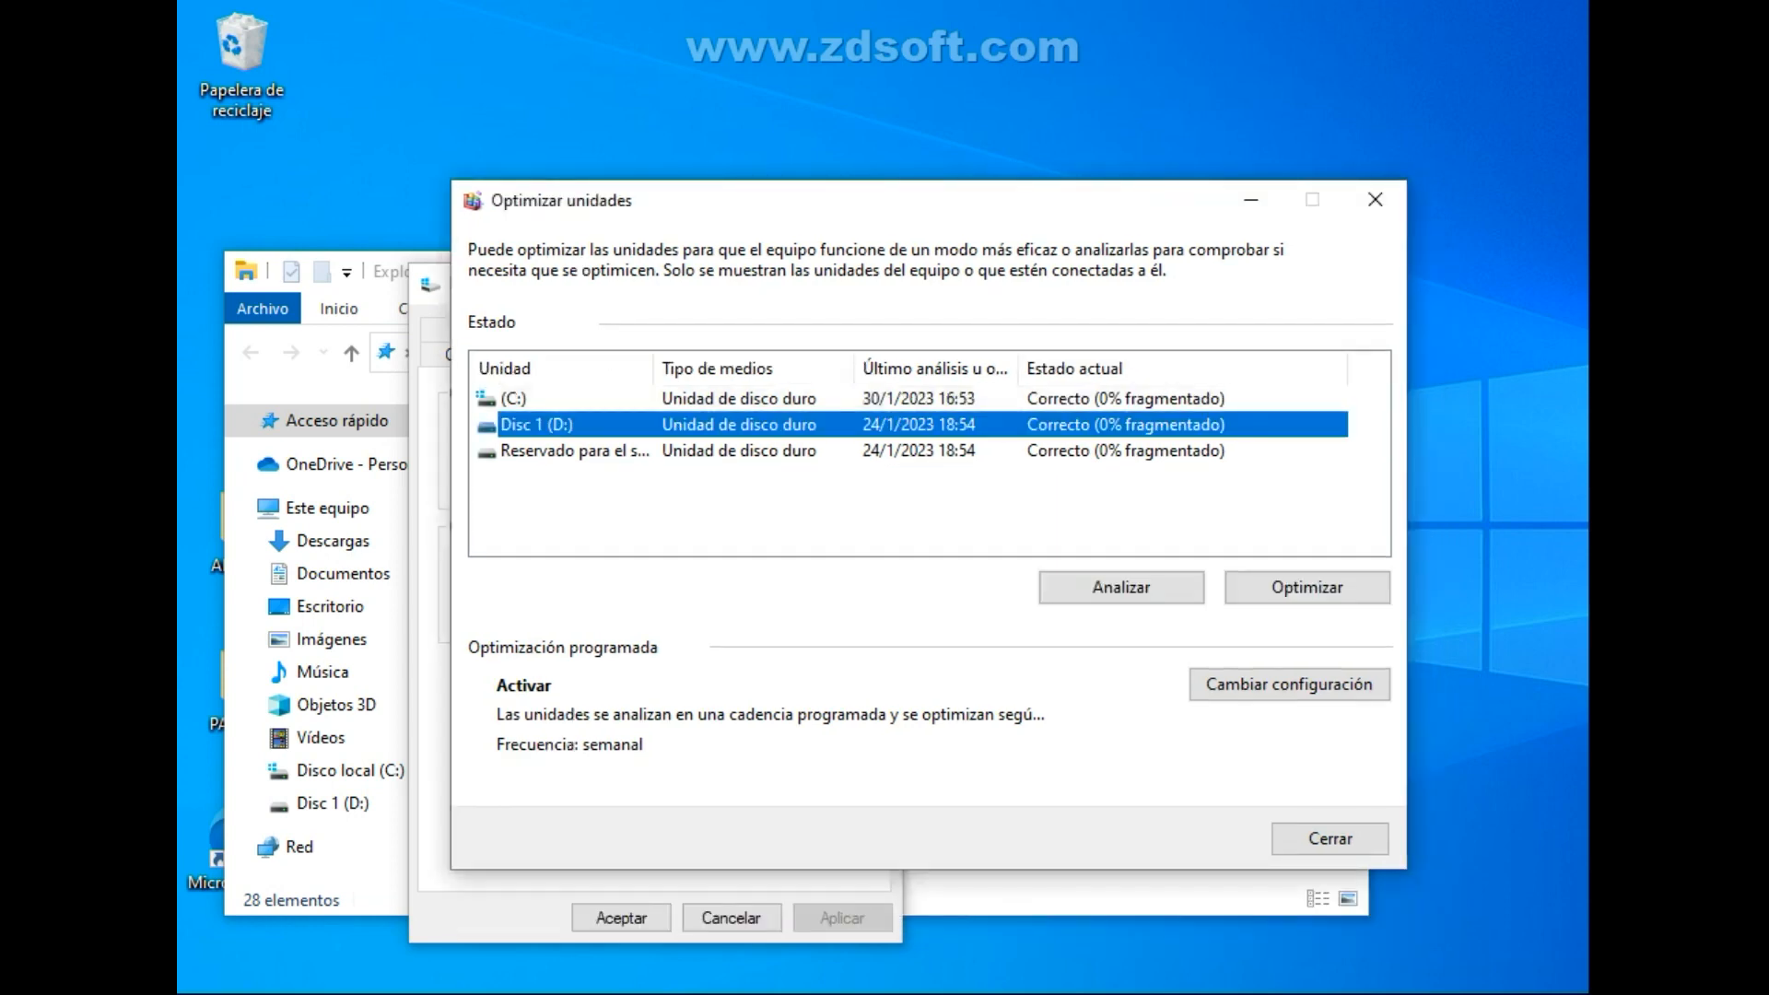
click(1306, 587)
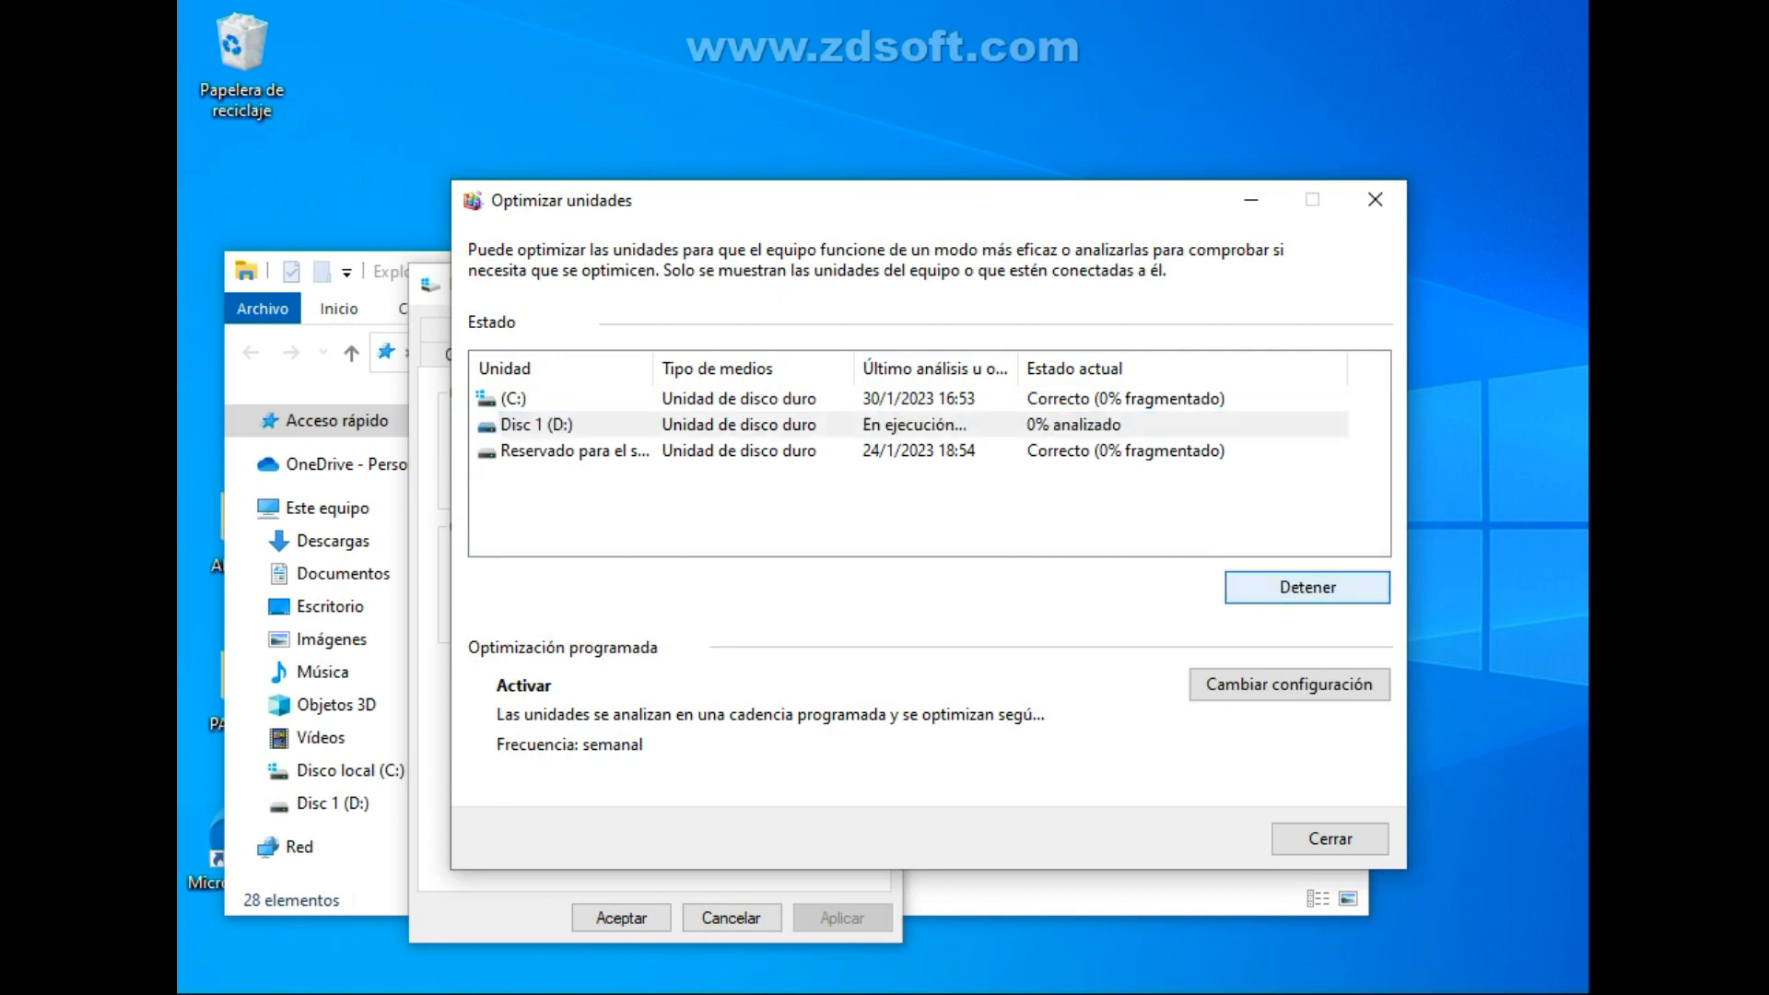